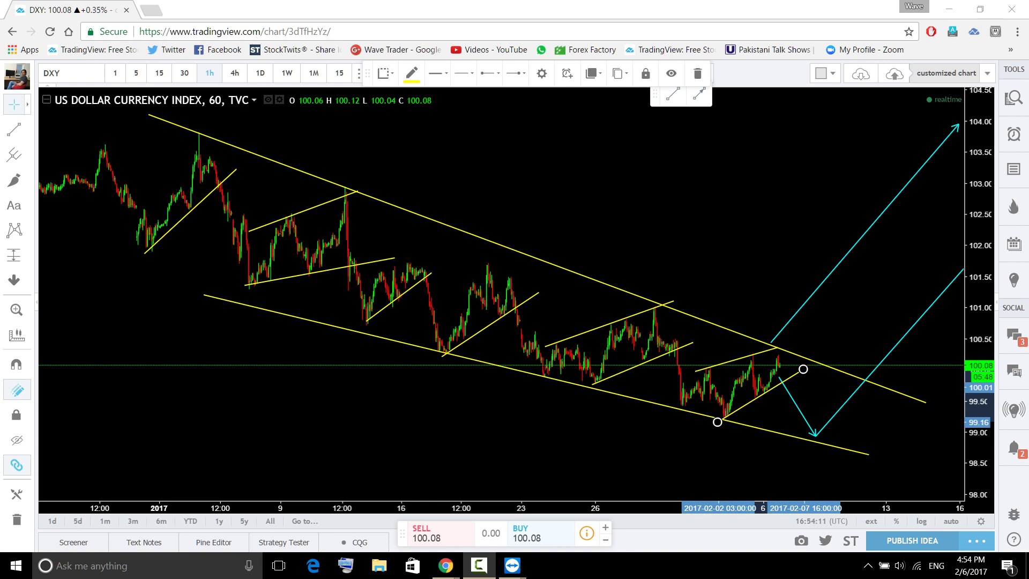
Deselect the channel line and view the DXY daily chart with more price history.
click(515, 419)
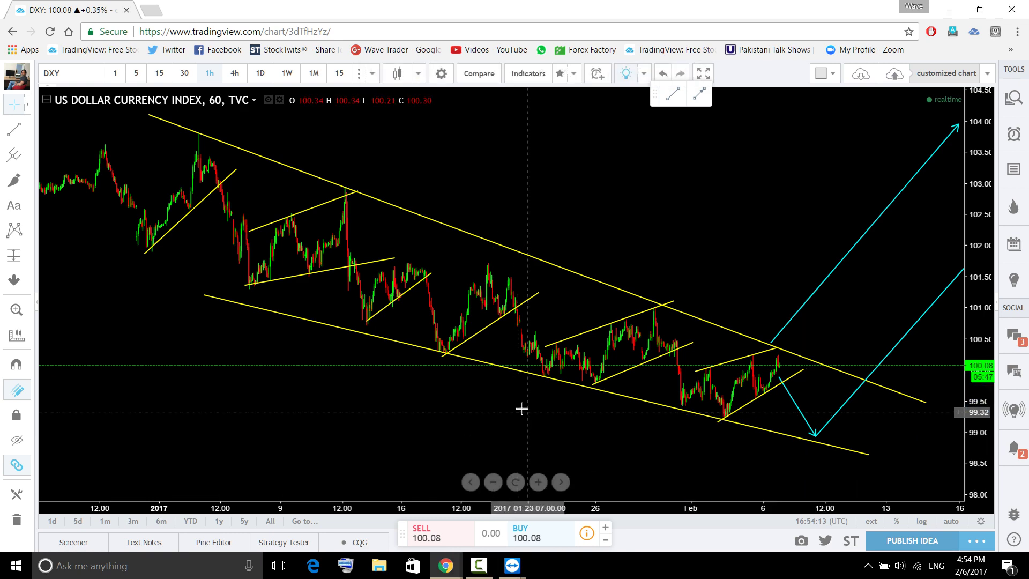
click(266, 73)
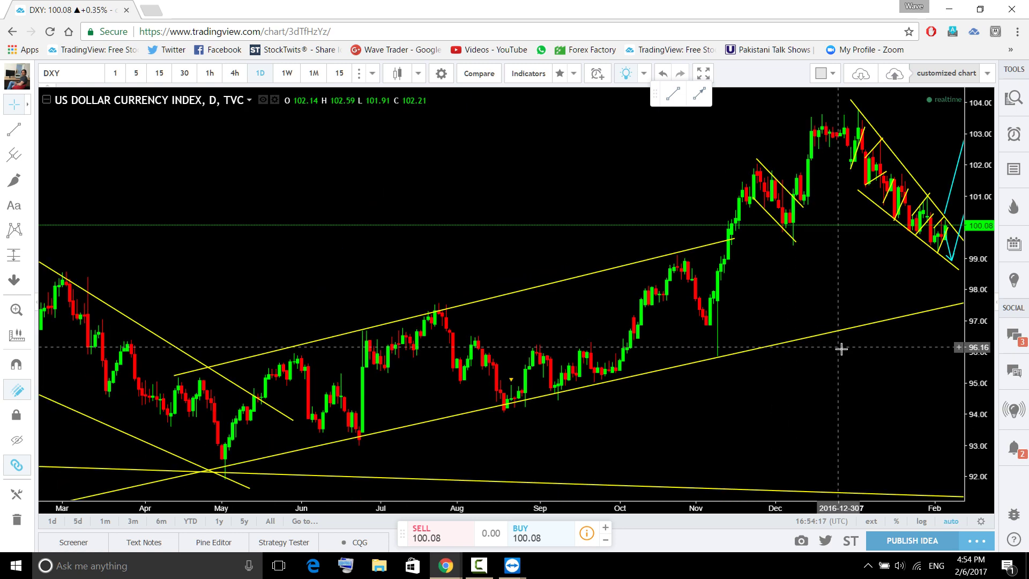
scroll(841, 349, down, 3)
drag(972, 262, 969, 378)
drag(883, 378, 694, 394)
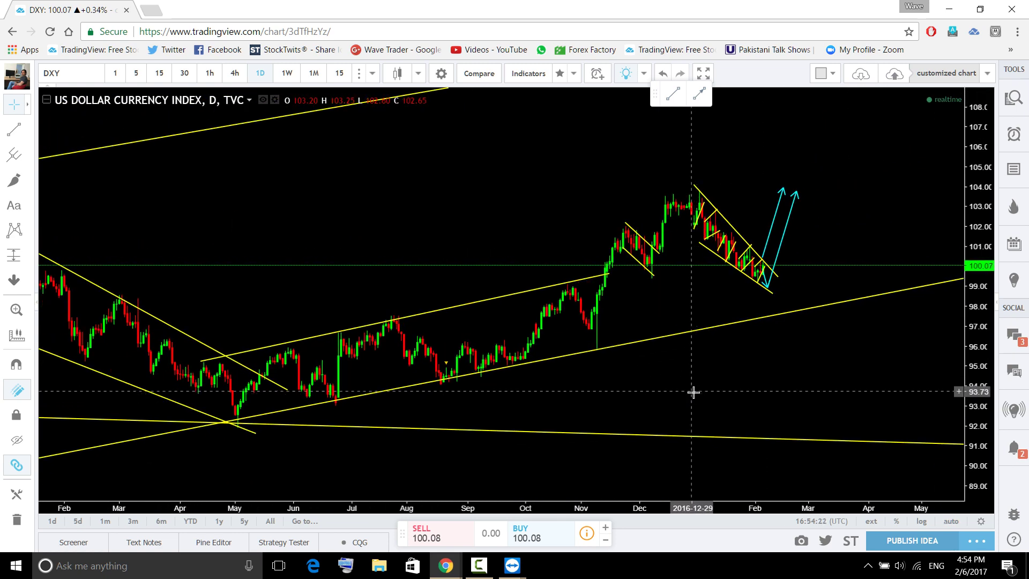
Review older history on the DXY weekly chart, undoing a trial freehand stroke.
click(287, 72)
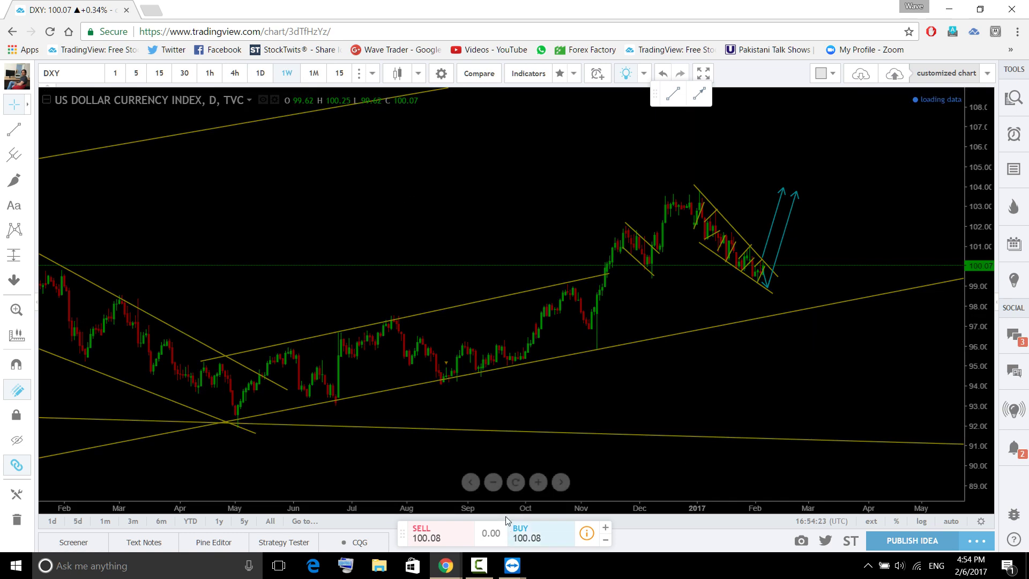
click(516, 482)
scroll(809, 348, down, 3)
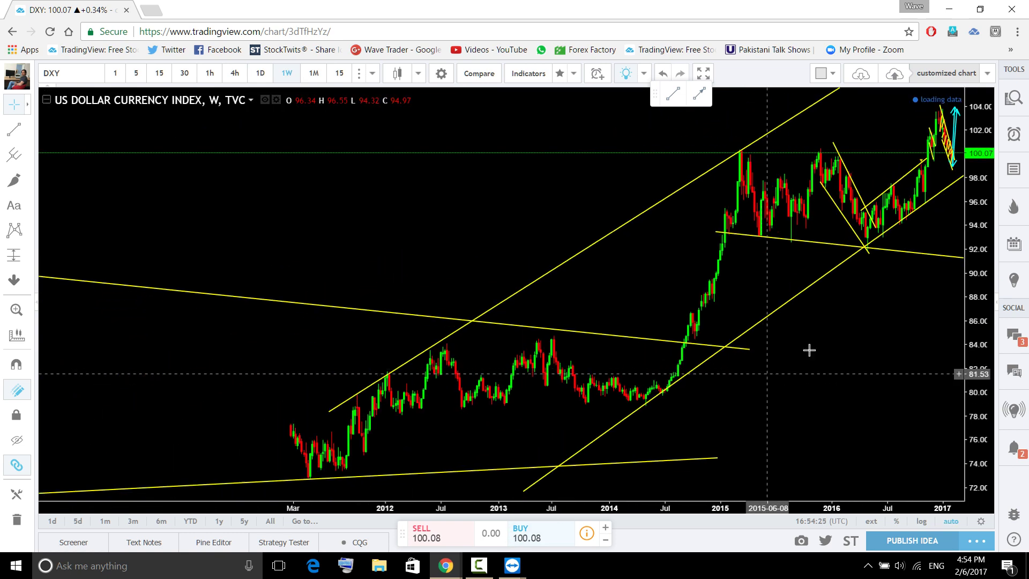
drag(977, 235, 974, 405)
drag(898, 370, 687, 426)
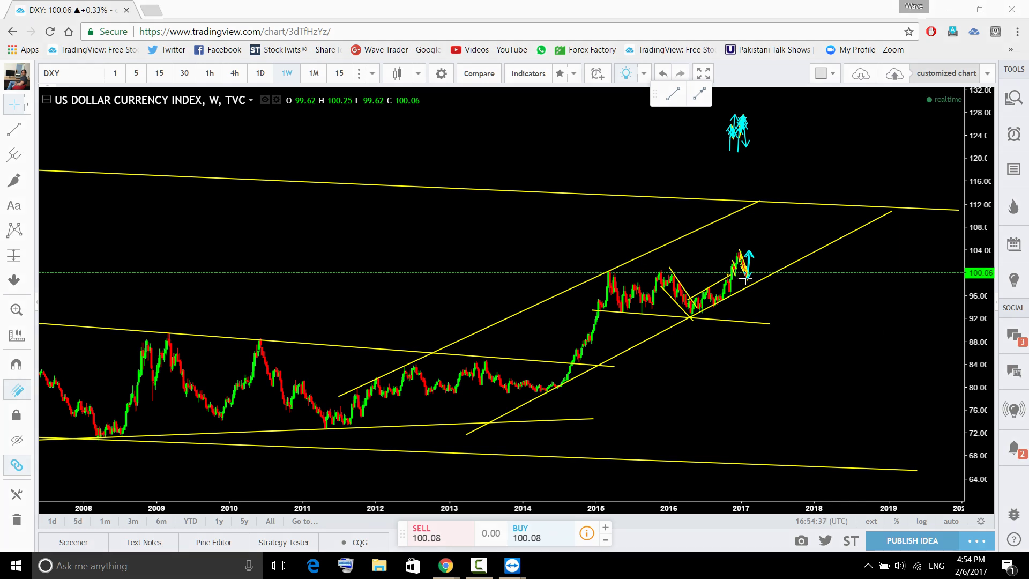
drag(755, 267, 805, 215)
key(ctrl+z)
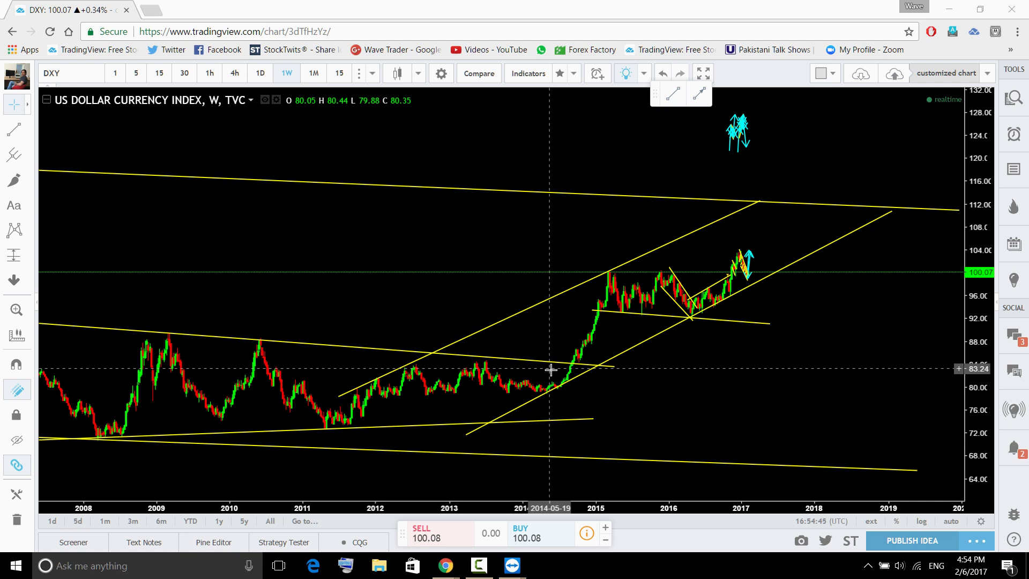
Go back through daily to the 4-hour chart, framing the channel and cyan projection arrows.
click(260, 75)
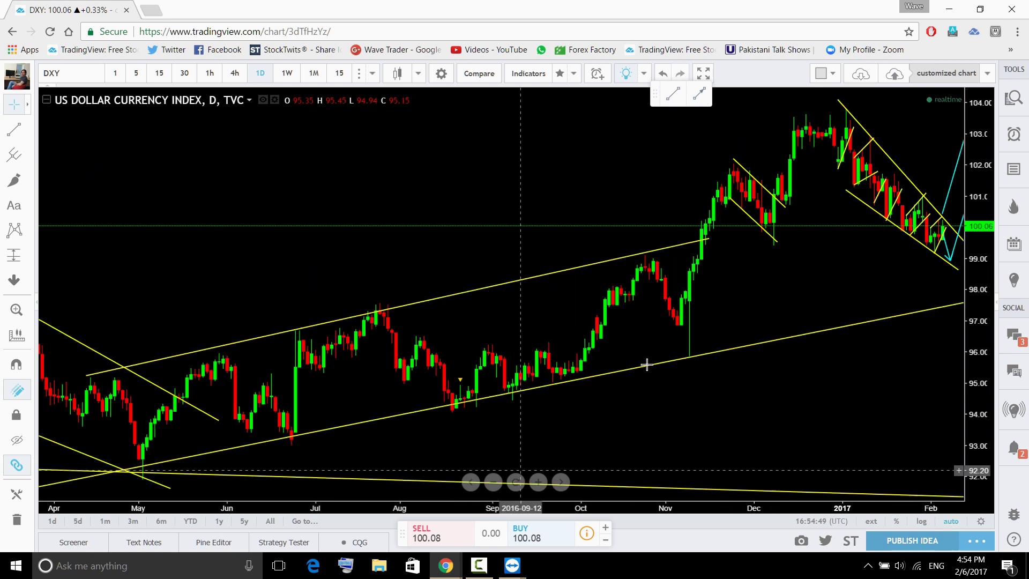
click(235, 73)
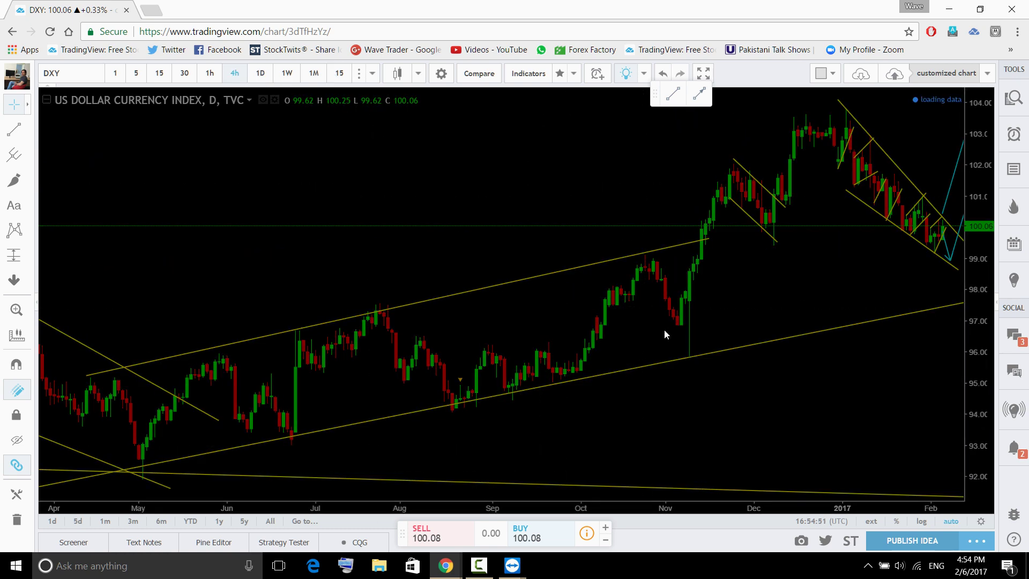
scroll(721, 361, down, 5)
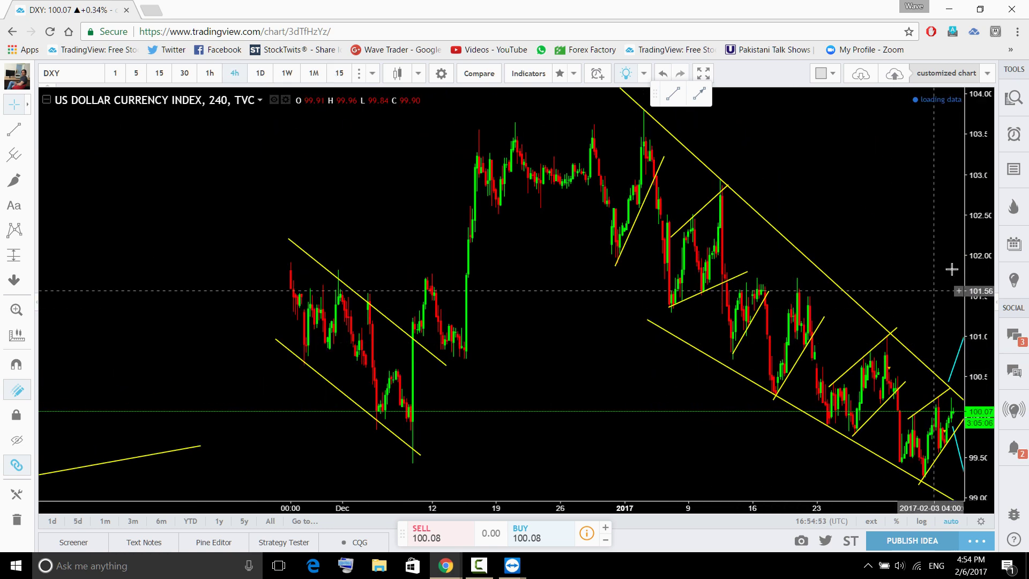
drag(857, 241, 586, 225)
scroll(820, 309, down, 5)
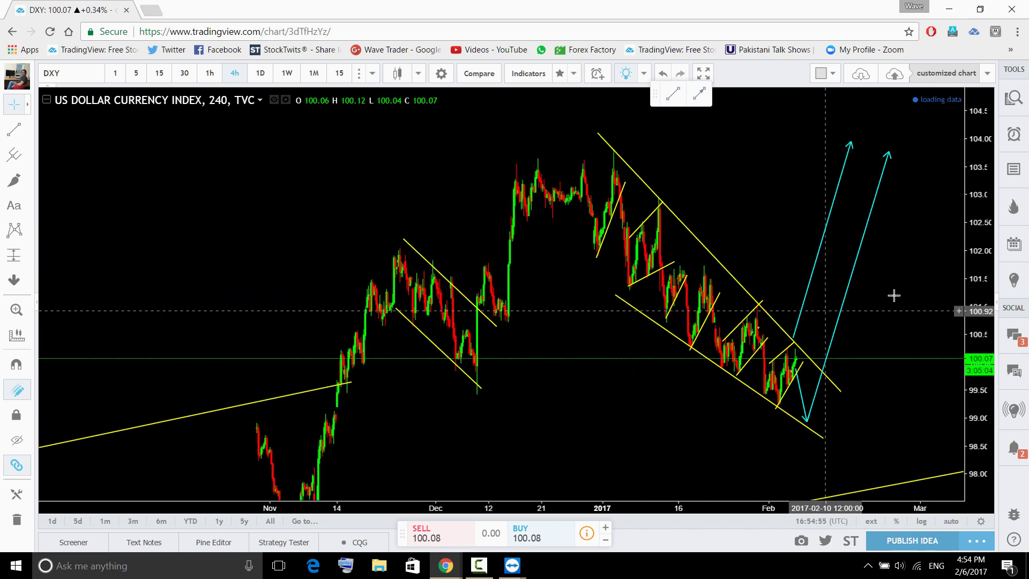
drag(974, 258, 949, 394)
drag(766, 255, 670, 297)
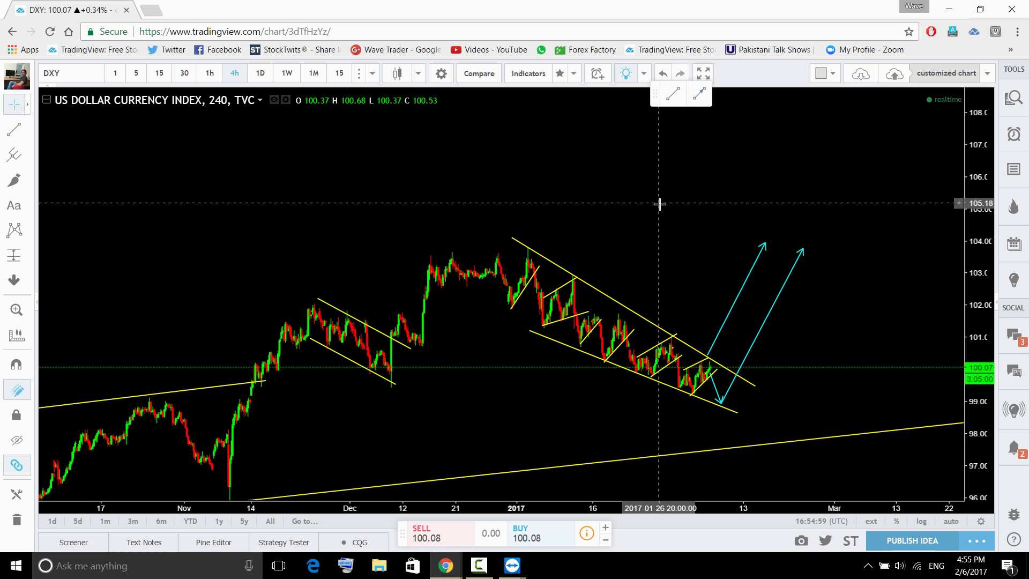
Draw a rising cyan arrow up to about 141 in empty space above the price.
drag(661, 249, 641, 448)
mouse_move(686, 264)
mouse_down()
mouse_move(664, 465)
mouse_move(642, 485)
mouse_up()
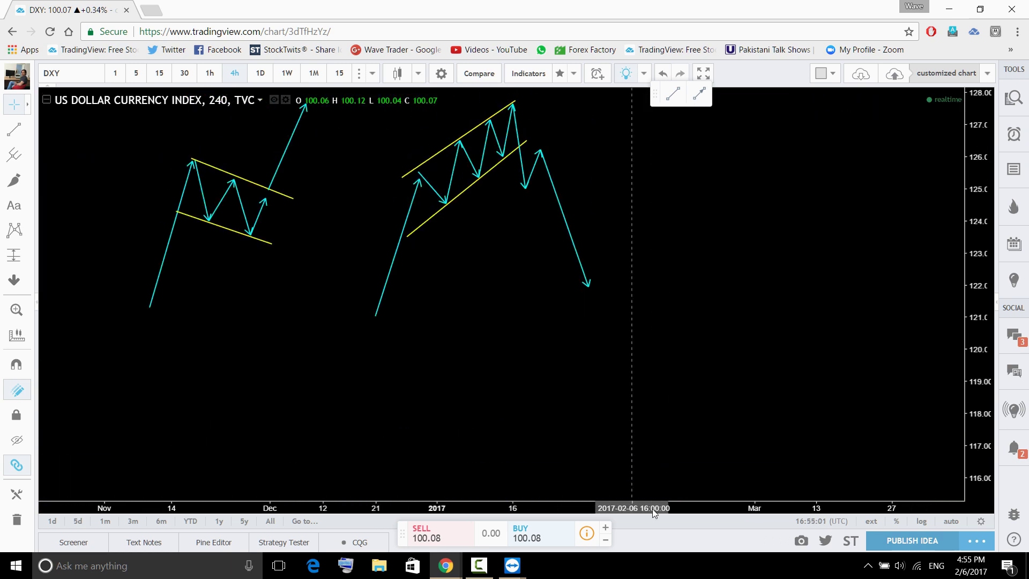
mouse_move(643, 243)
mouse_down()
mouse_move(689, 262)
mouse_move(852, 502)
mouse_up()
mouse_move(770, 257)
mouse_down()
mouse_move(758, 506)
mouse_move(774, 321)
mouse_move(854, 230)
mouse_move(873, 315)
mouse_move(820, 163)
mouse_move(818, 118)
mouse_up()
drag(839, 241, 838, 213)
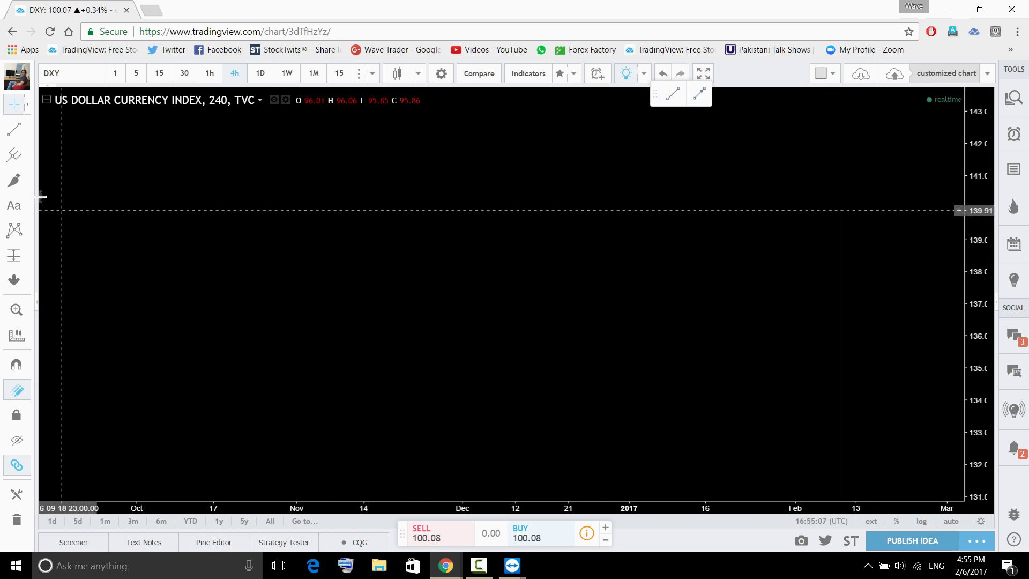
click(27, 129)
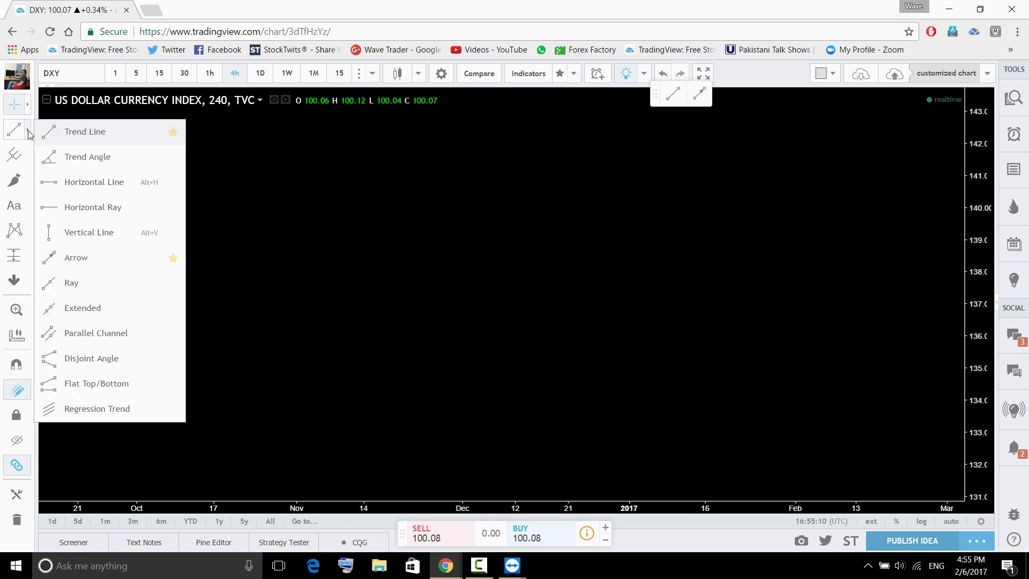
click(59, 258)
click(123, 479)
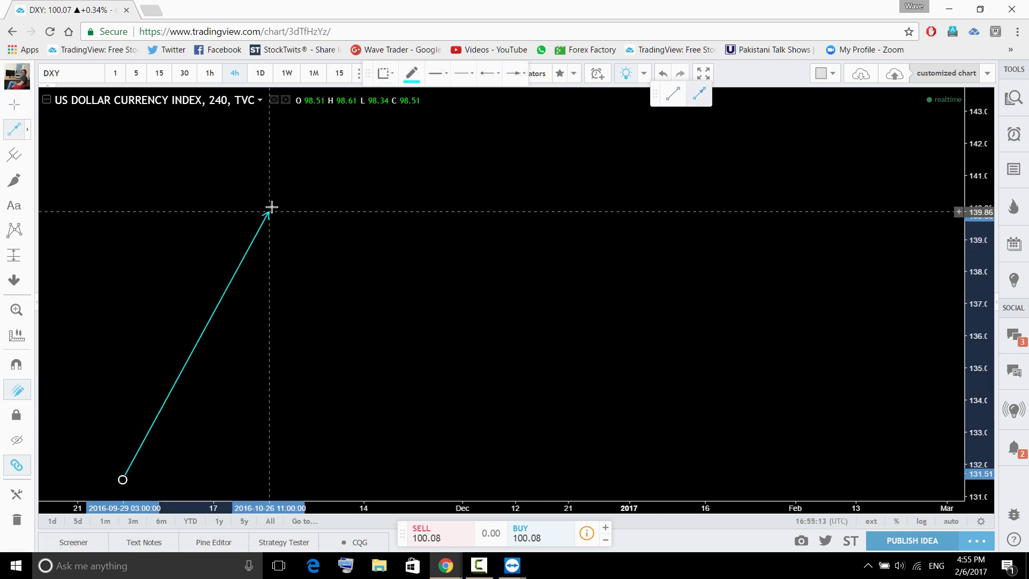
click(288, 171)
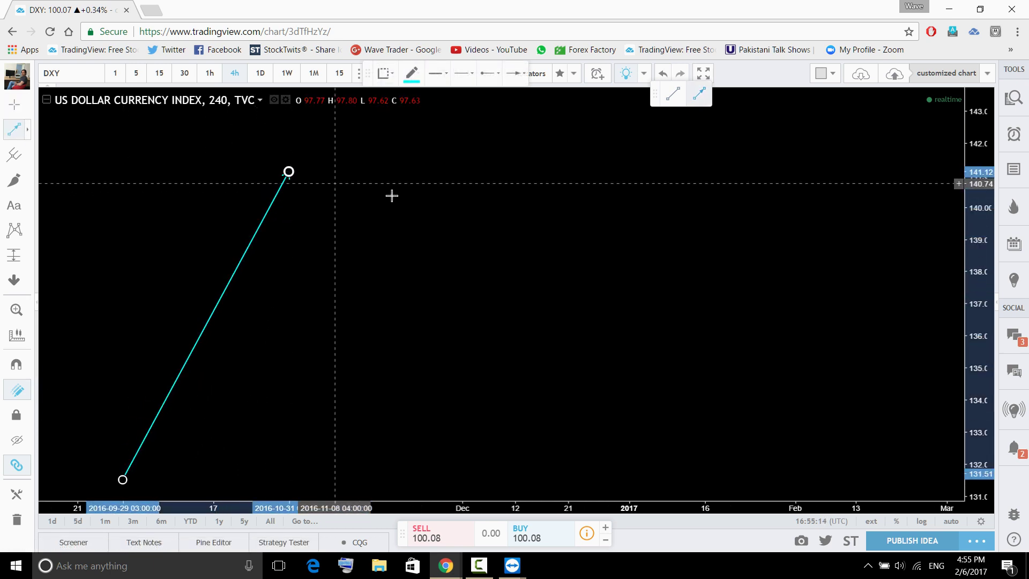
Add two yellow lines from the arrow that converge near 136.40, forming a wedge.
click(27, 130)
click(59, 131)
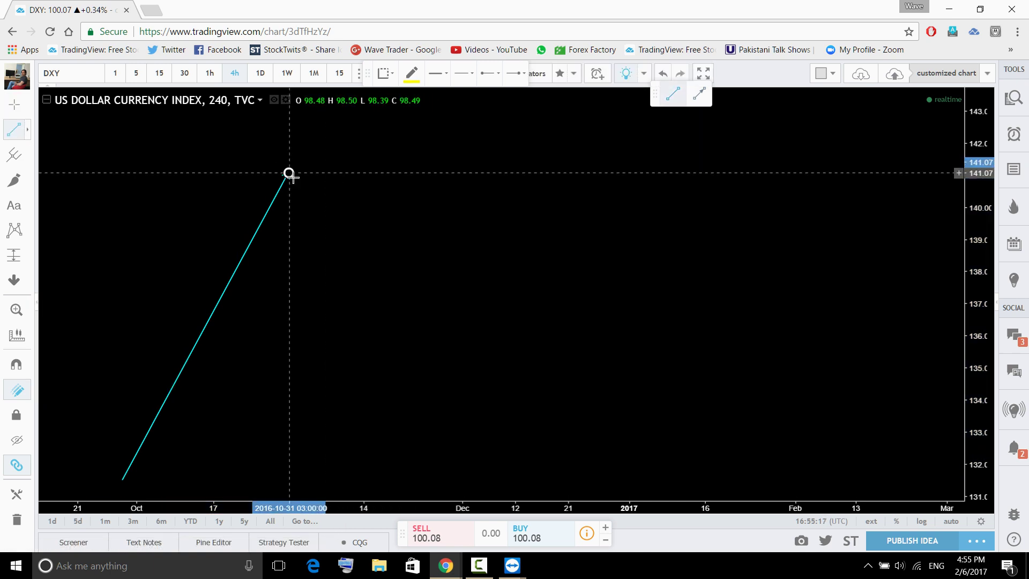
click(288, 173)
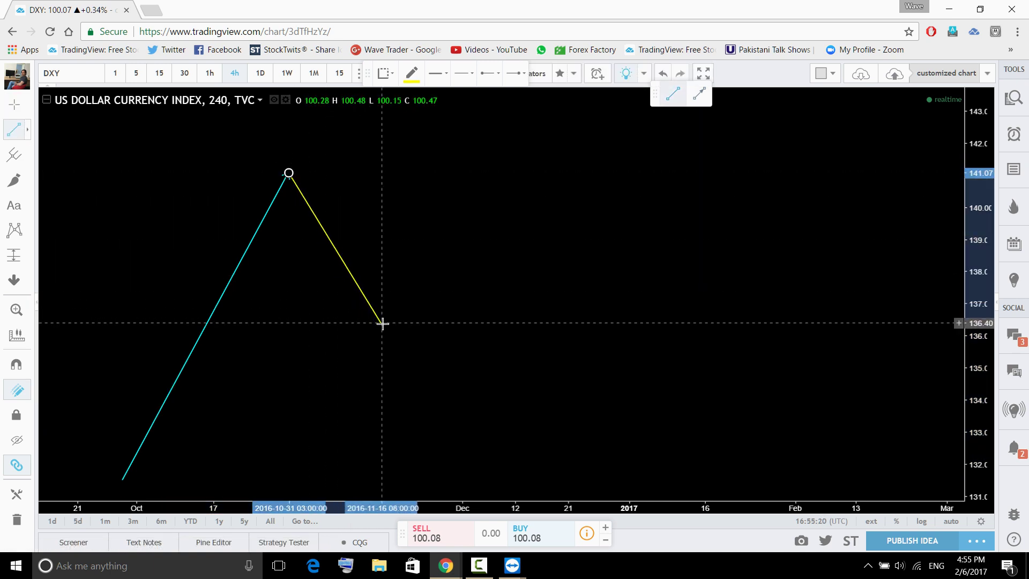
click(381, 323)
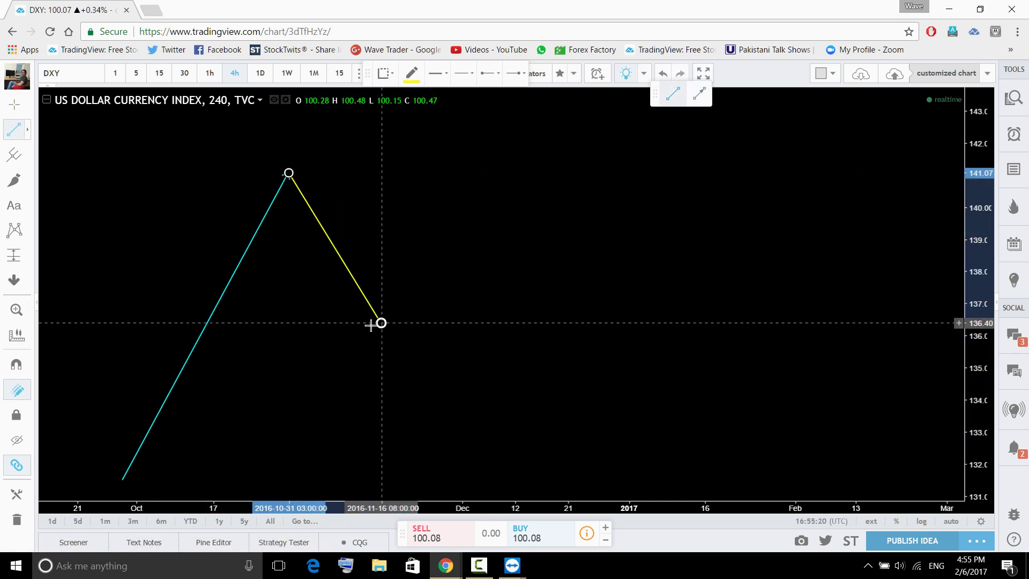
click(255, 237)
click(379, 323)
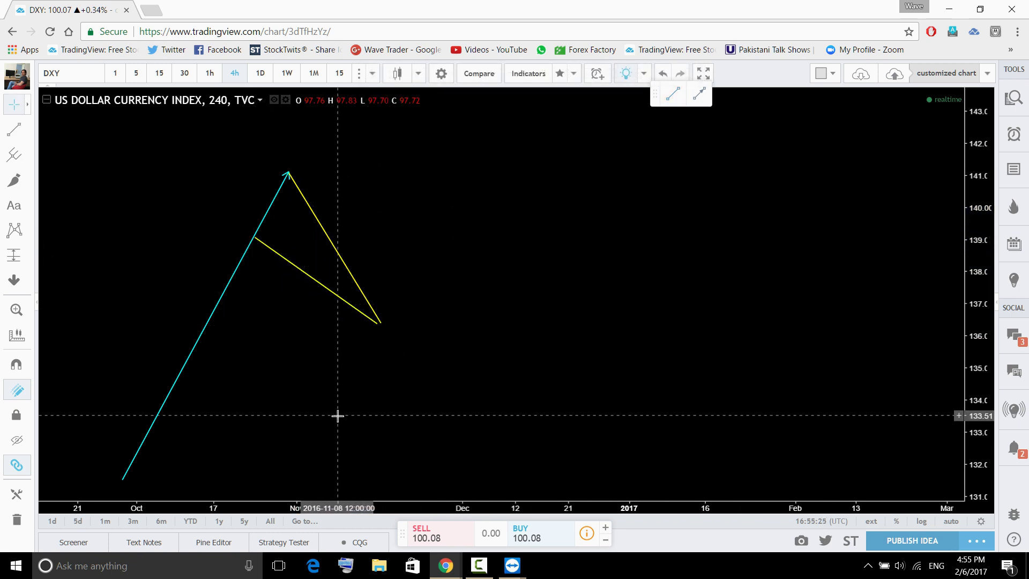
drag(377, 323, 383, 329)
click(409, 294)
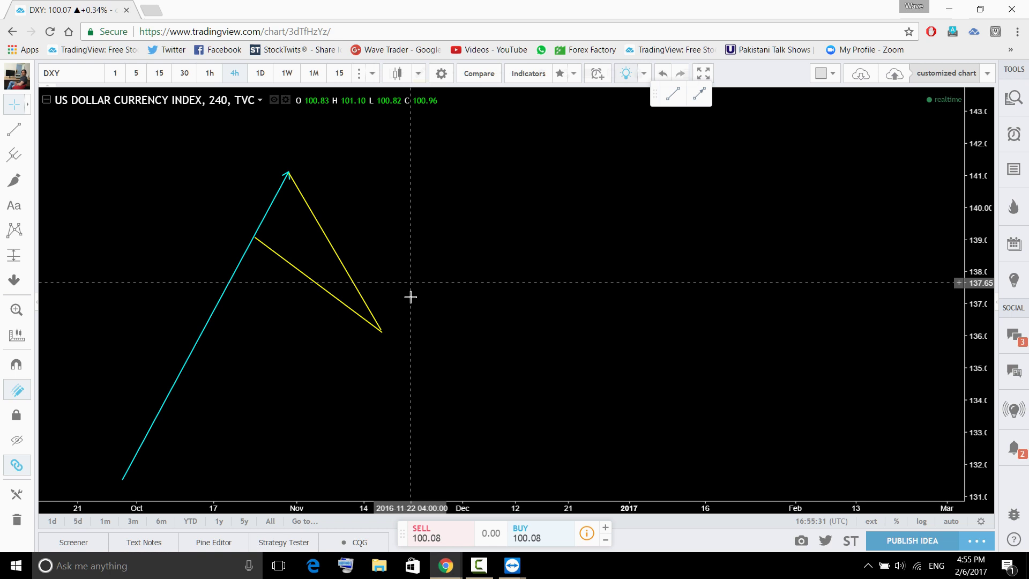
click(383, 330)
drag(383, 329, 379, 329)
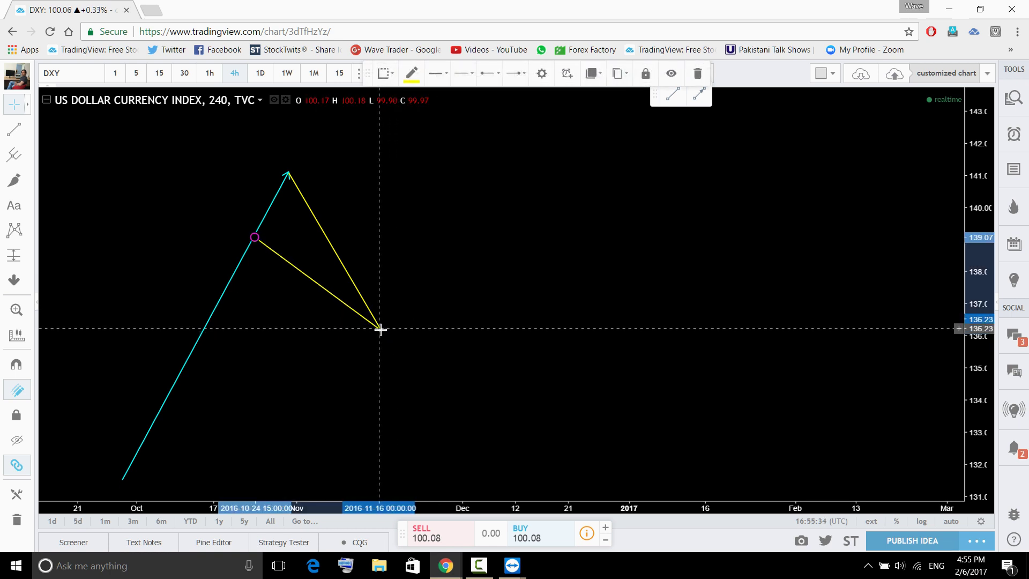
click(395, 290)
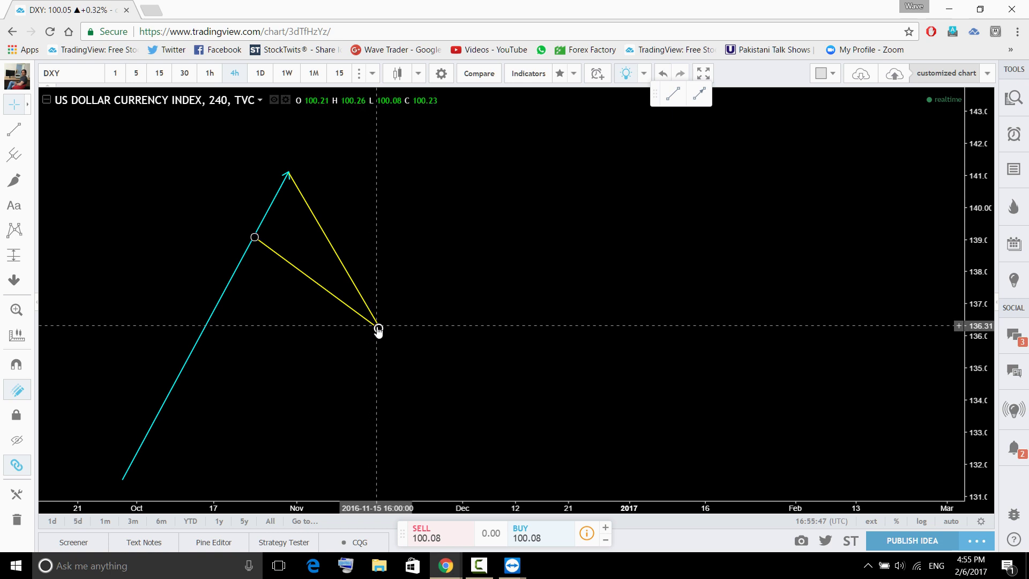
Draw a second cyan line rising to about 140.5, with yellow wedge lines meeting near 137.
click(27, 129)
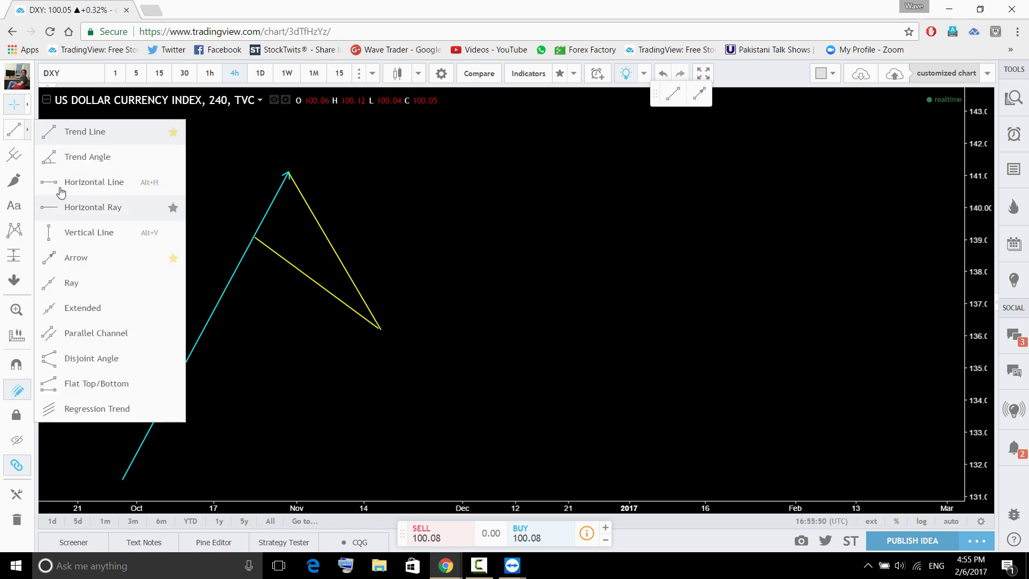
click(489, 458)
click(617, 191)
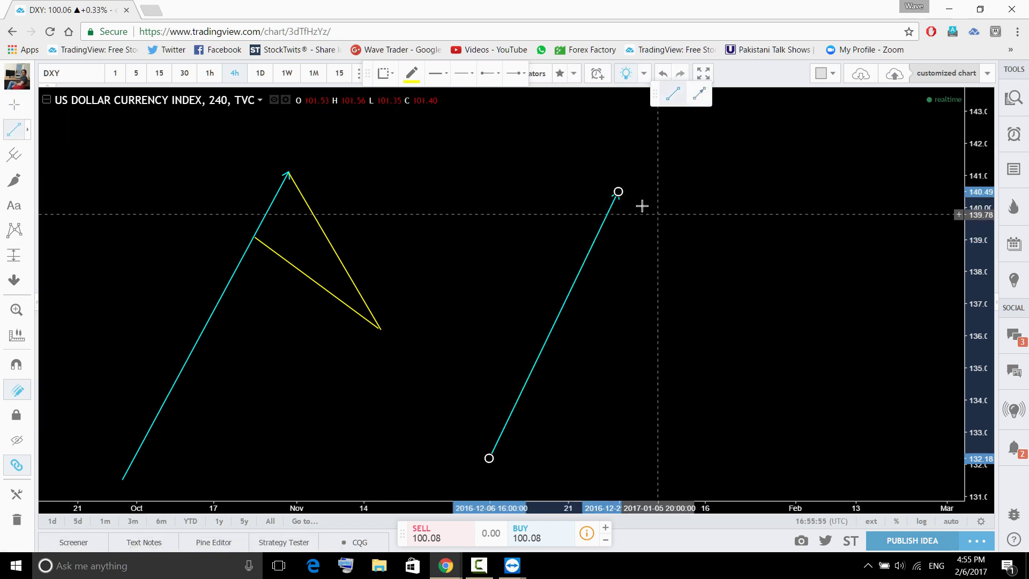
click(616, 190)
click(734, 296)
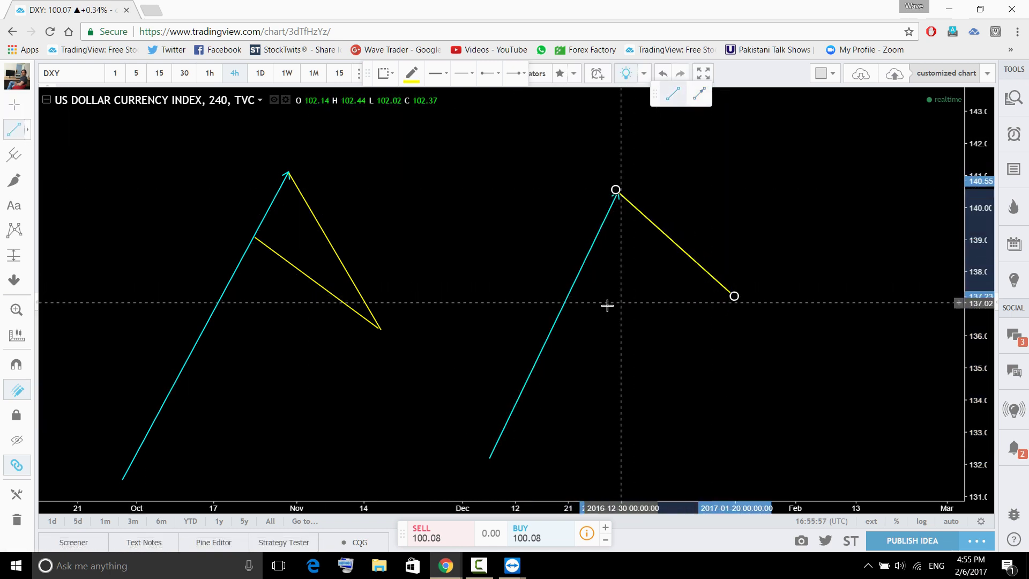
click(562, 317)
click(730, 294)
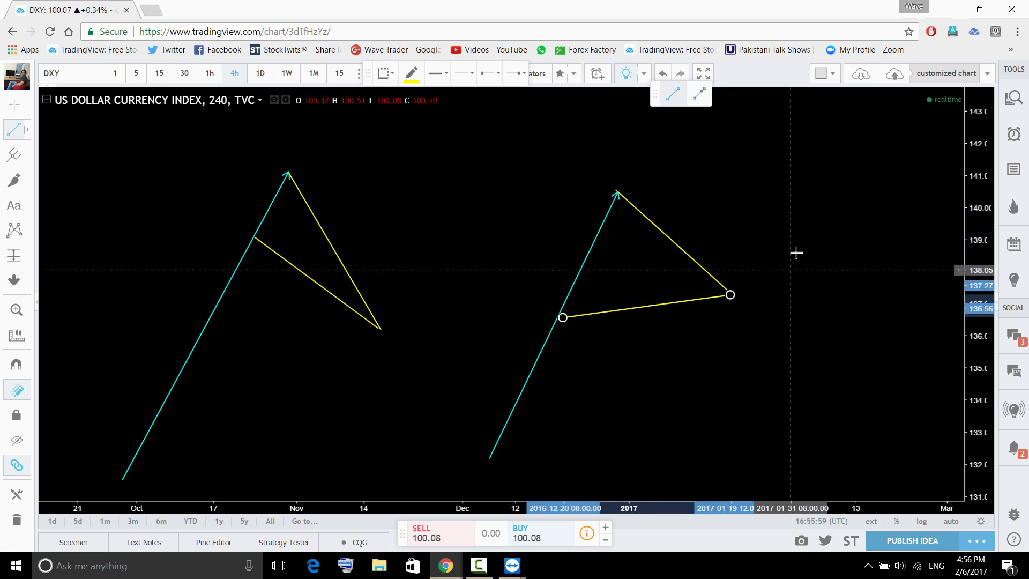
drag(562, 317, 553, 326)
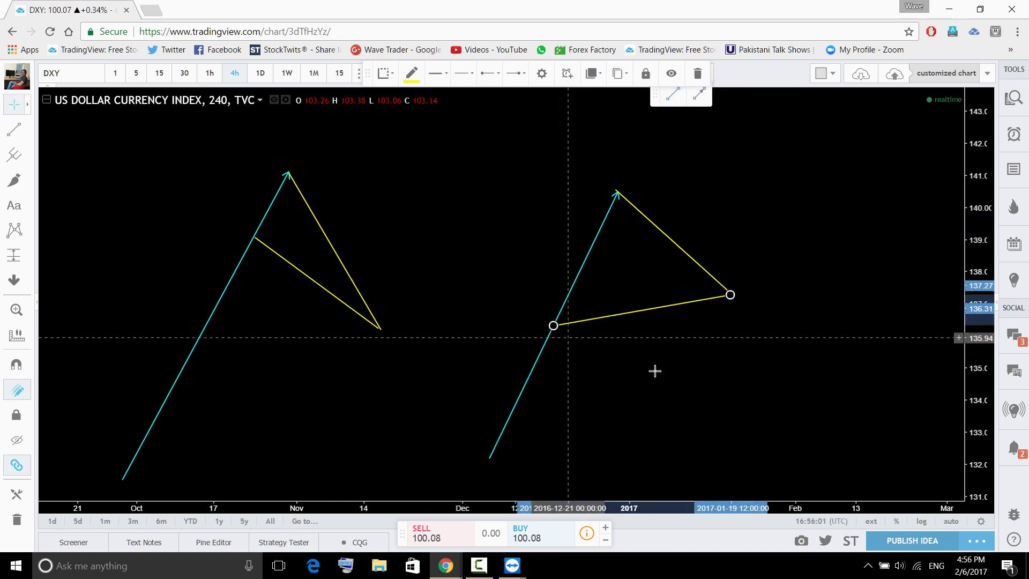
click(654, 371)
key(F10)
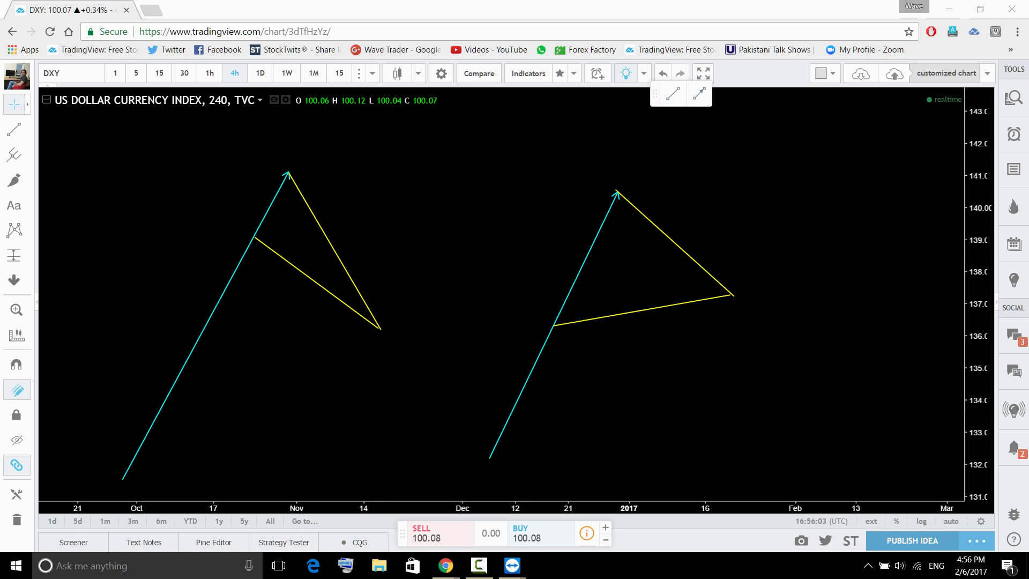
drag(574, 316, 713, 294)
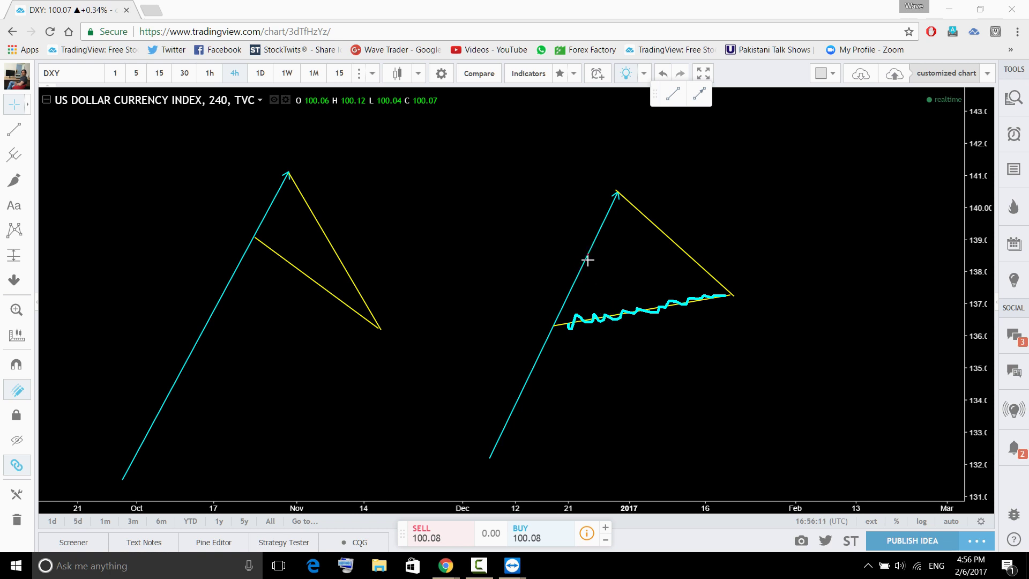
mouse_move(588, 260)
mouse_down()
mouse_move(604, 316)
mouse_move(613, 241)
mouse_move(635, 240)
mouse_move(648, 293)
mouse_move(655, 237)
mouse_move(673, 299)
mouse_move(679, 272)
mouse_move(704, 281)
mouse_up()
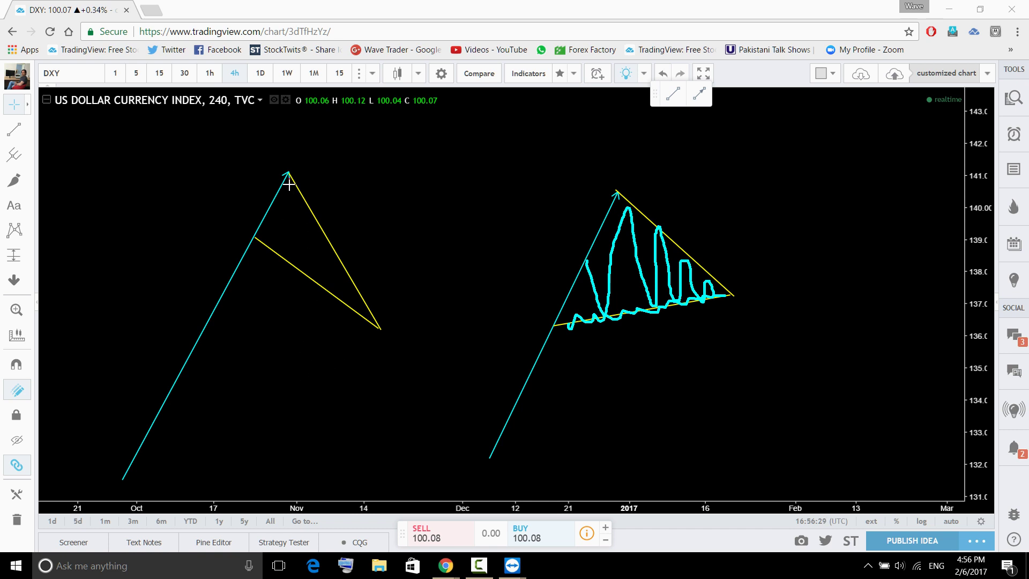
mouse_move(289, 182)
mouse_down()
mouse_move(286, 255)
mouse_move(303, 215)
mouse_move(315, 274)
mouse_move(344, 272)
mouse_up()
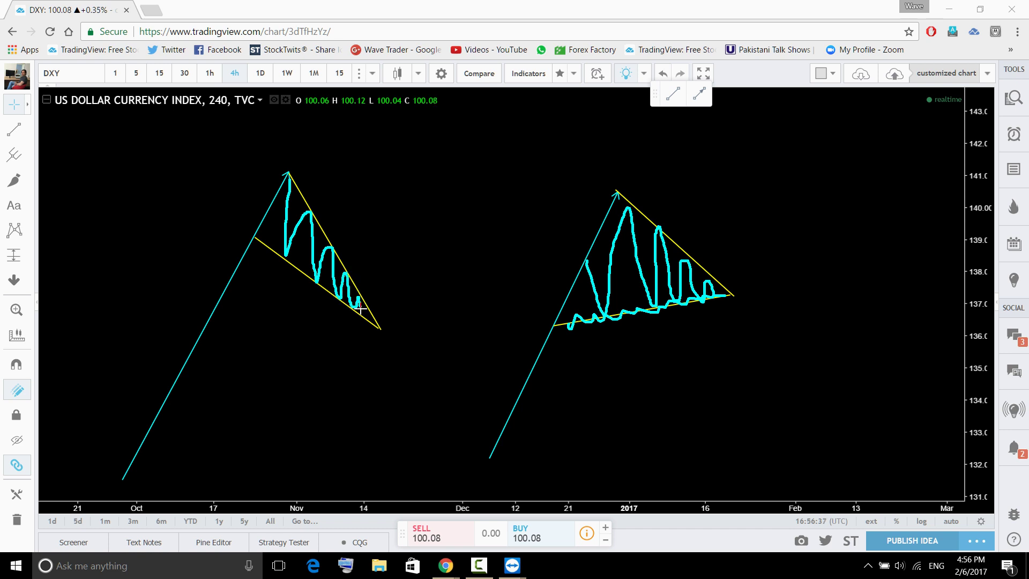
drag(371, 304, 423, 159)
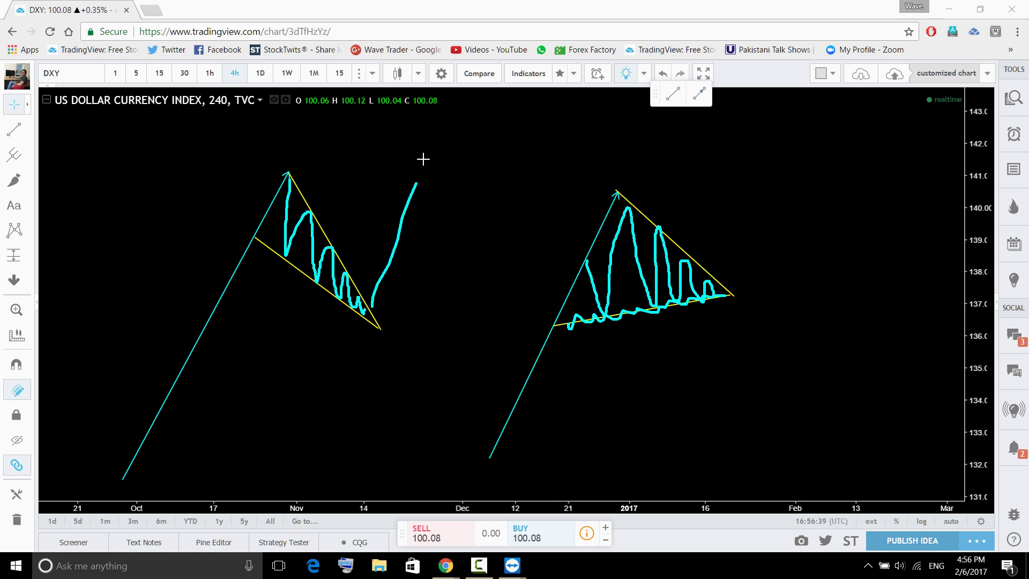
drag(719, 273, 755, 154)
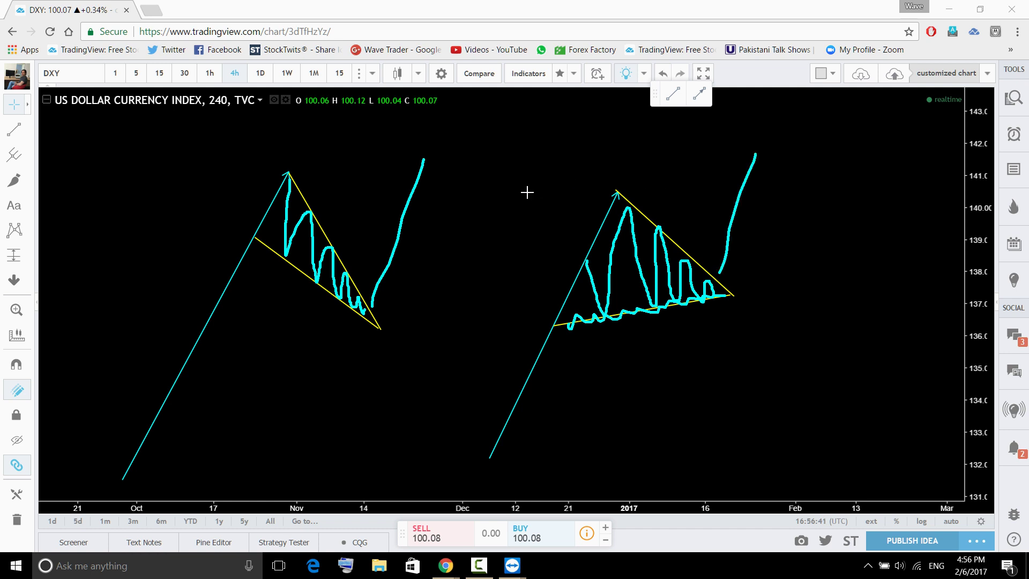
click(1012, 411)
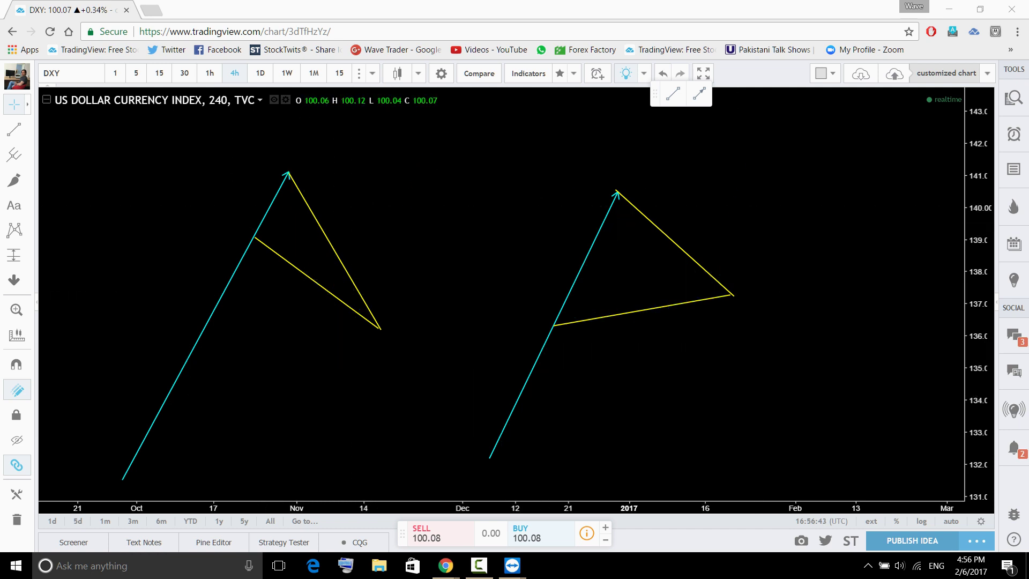
mouse_move(514, 489)
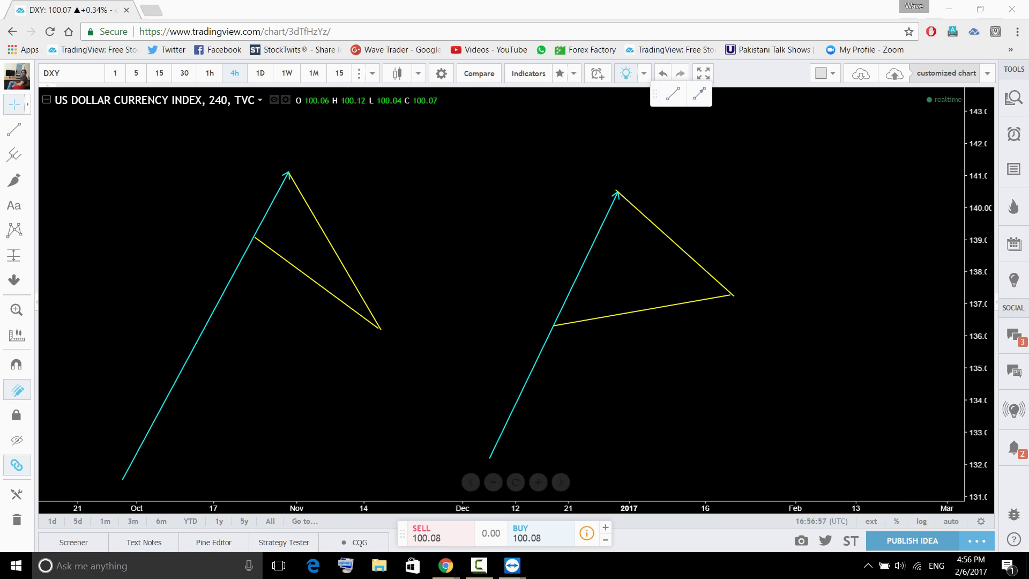
mouse_move(274, 161)
mouse_down()
mouse_move(323, 161)
mouse_move(397, 335)
mouse_move(252, 273)
mouse_move(255, 172)
mouse_move(289, 160)
mouse_up()
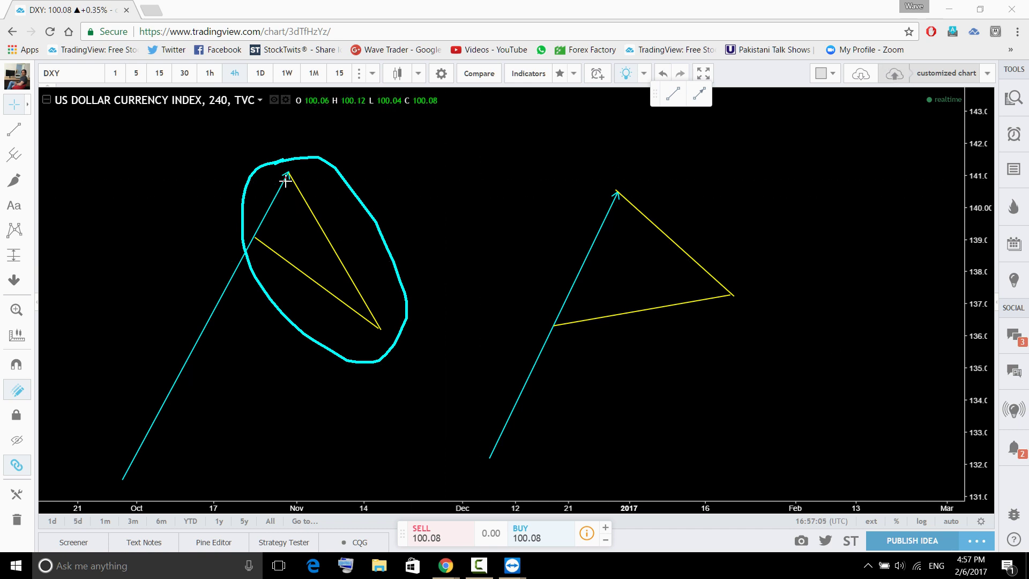
drag(285, 182, 325, 279)
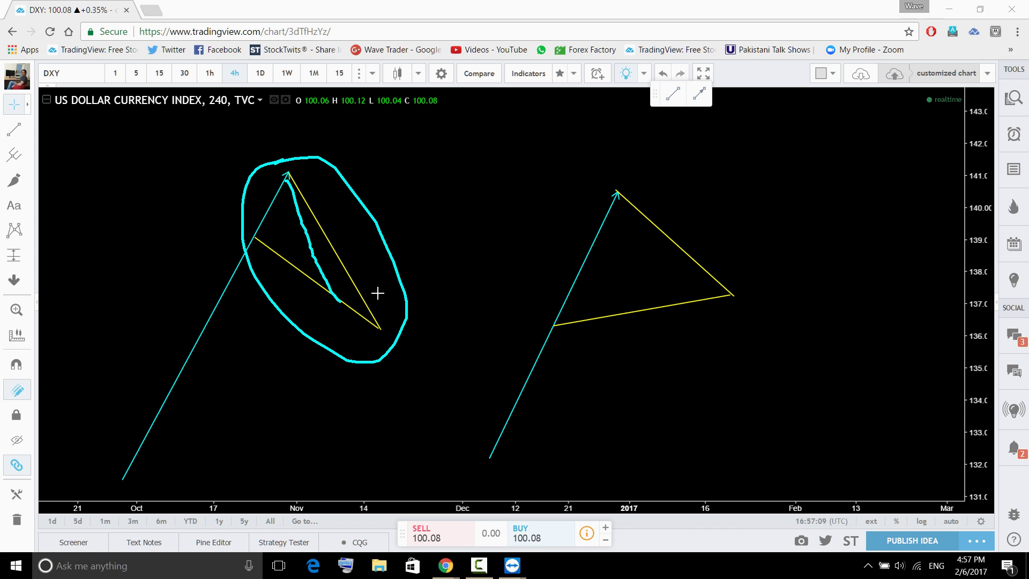
drag(374, 304, 469, 91)
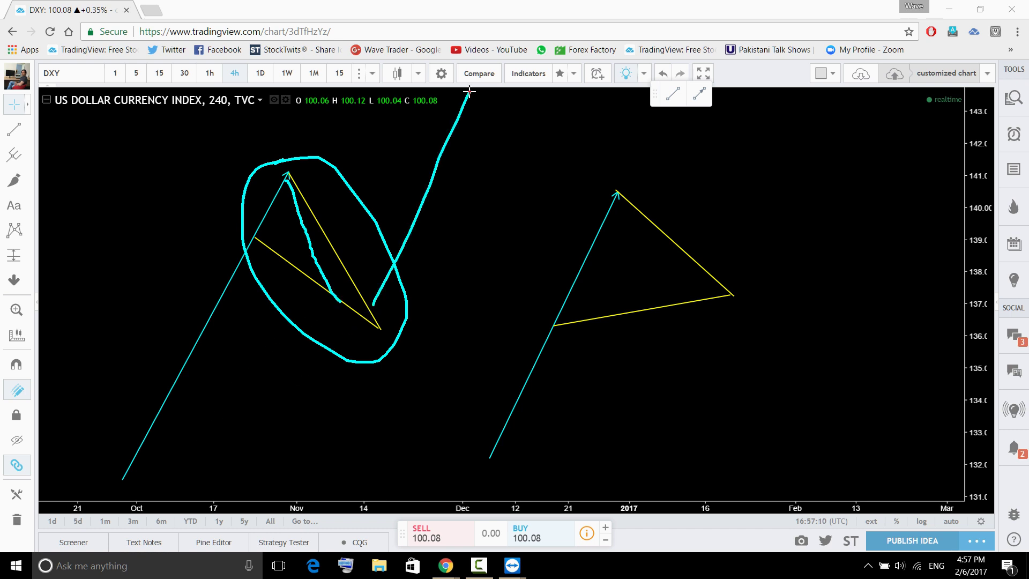
click(453, 387)
key(Escape)
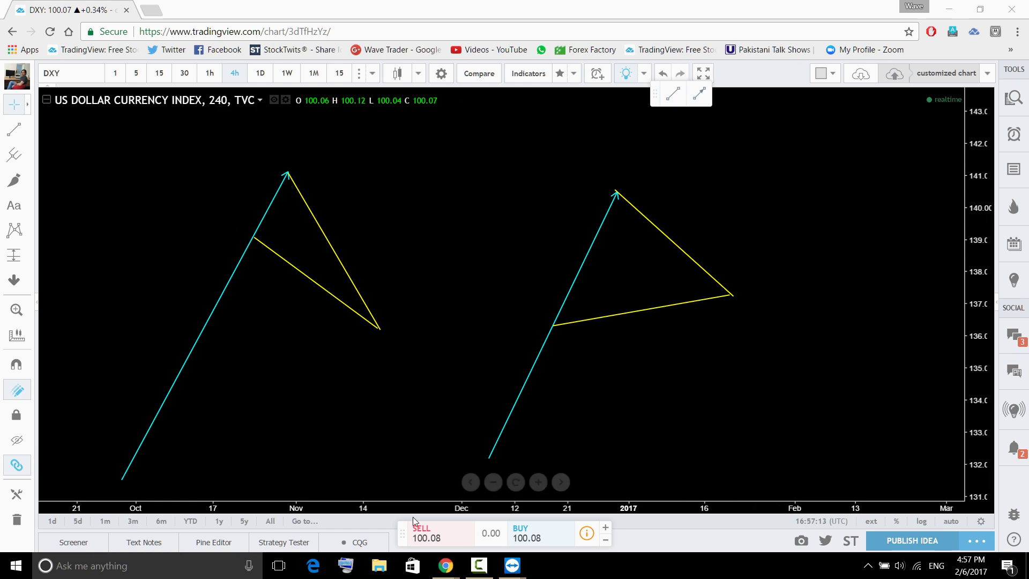
Reset to the latest DXY prices and briefly sketch over the channel lines and recent lows.
click(516, 482)
drag(885, 283, 608, 441)
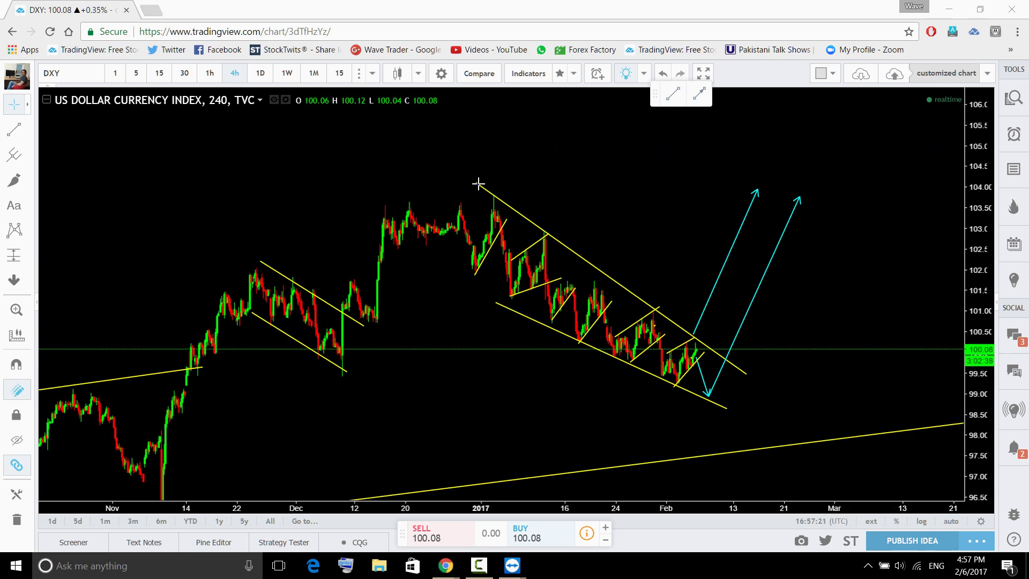
drag(477, 184, 706, 355)
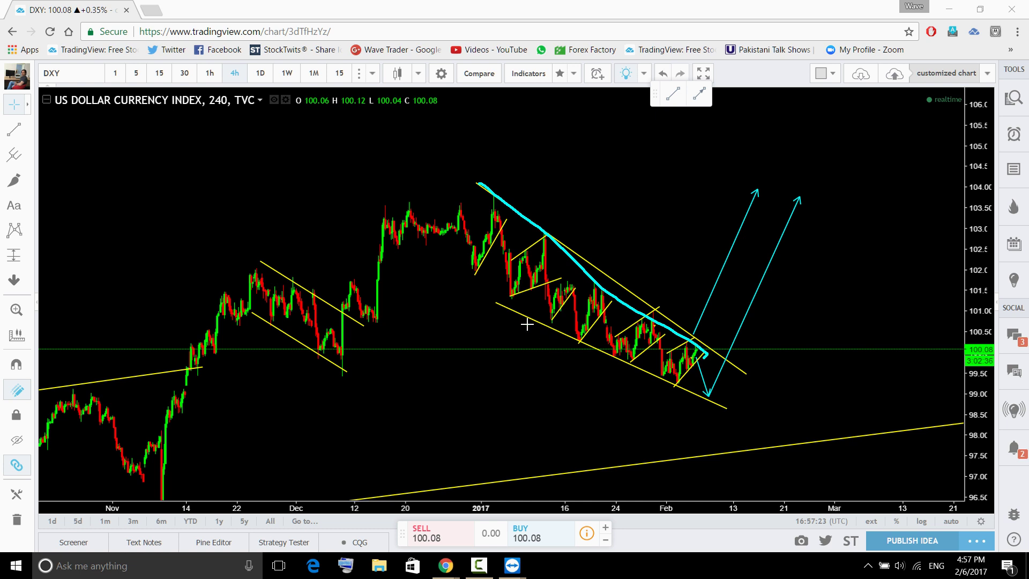
drag(525, 327, 644, 377)
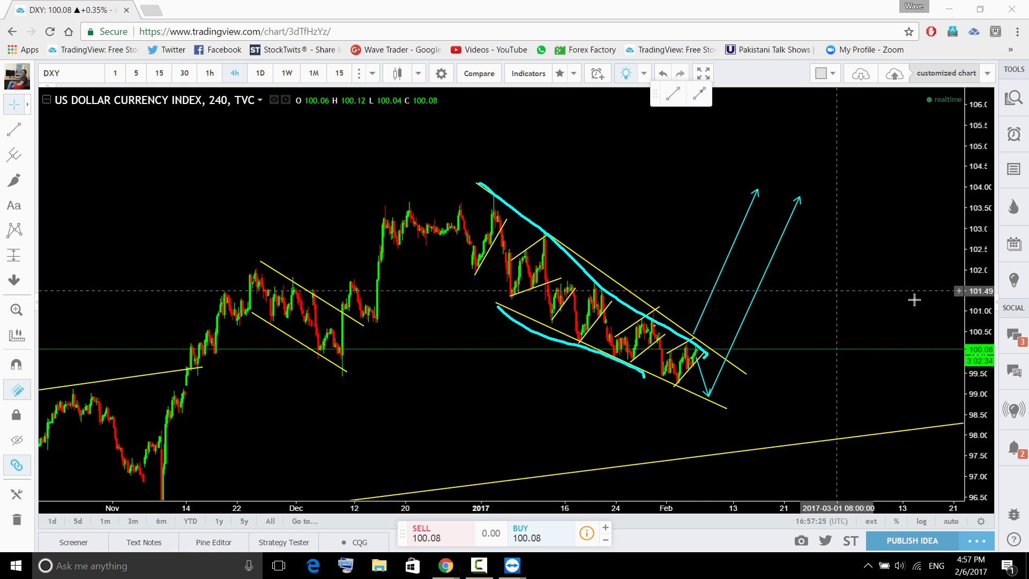
key(Escape)
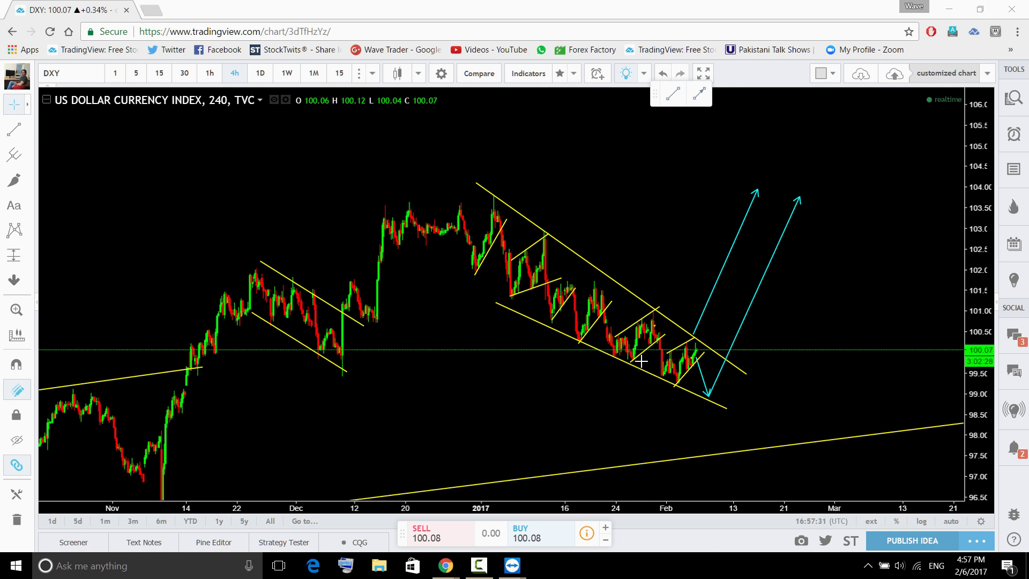
mouse_move(635, 349)
mouse_down()
mouse_move(626, 349)
mouse_move(626, 381)
mouse_move(669, 390)
mouse_move(659, 355)
mouse_move(634, 349)
mouse_up()
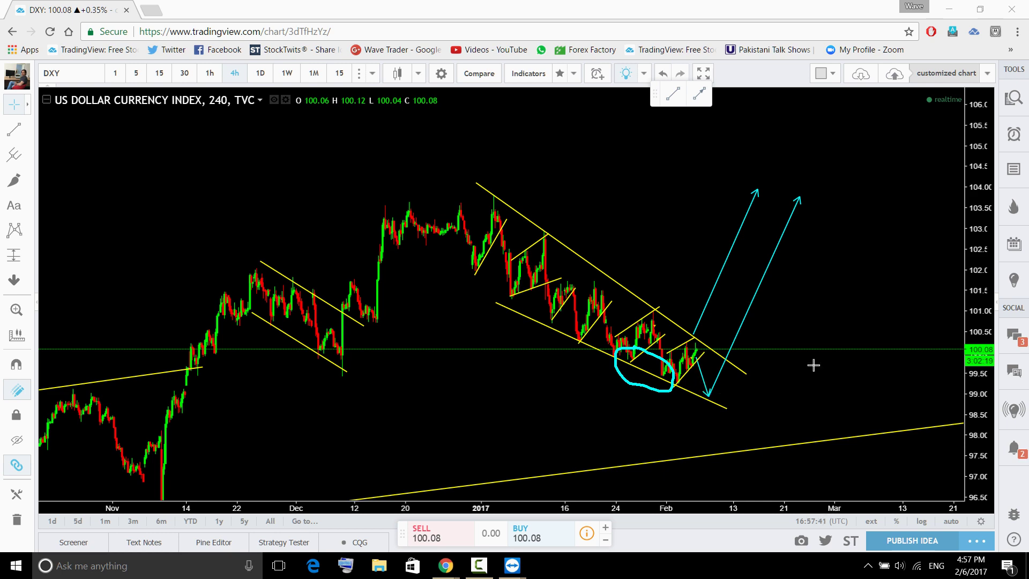
key(Escape)
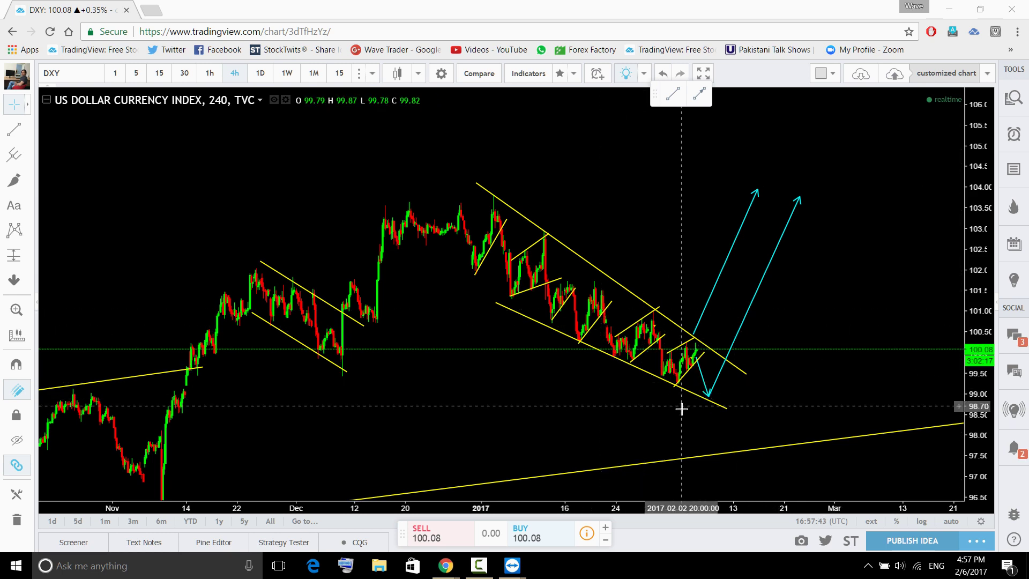
Move the lower channel line to run from the late-December low near 102.04 to about 98.33.
drag(697, 409, 809, 381)
scroll(852, 390, up, 2)
drag(976, 454, 975, 409)
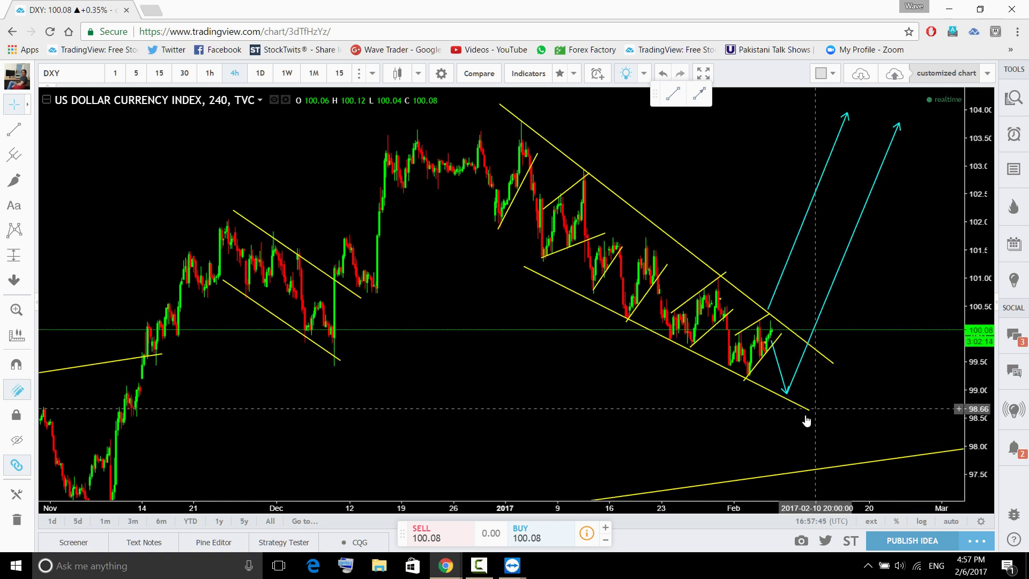
drag(810, 410, 756, 433)
drag(523, 267, 489, 219)
drag(755, 431, 782, 427)
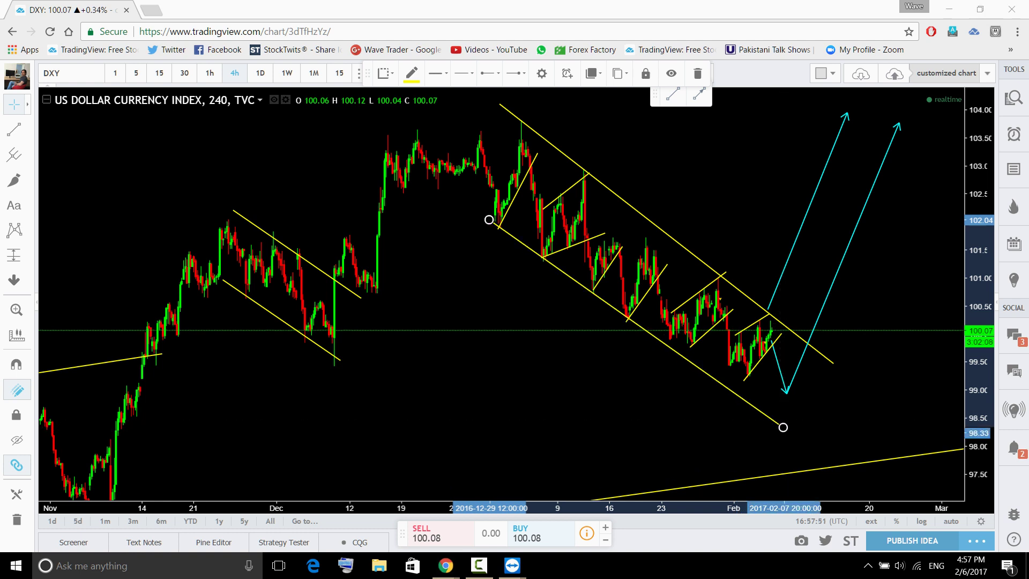
Circle the lows touching the lower channel line, then erase the circles.
mouse_move(496, 210)
mouse_down()
mouse_move(488, 236)
mouse_move(547, 279)
mouse_move(546, 245)
mouse_up()
mouse_move(600, 277)
mouse_down()
mouse_move(601, 307)
mouse_move(600, 277)
mouse_move(622, 330)
mouse_move(638, 305)
mouse_up()
drag(667, 336, 771, 376)
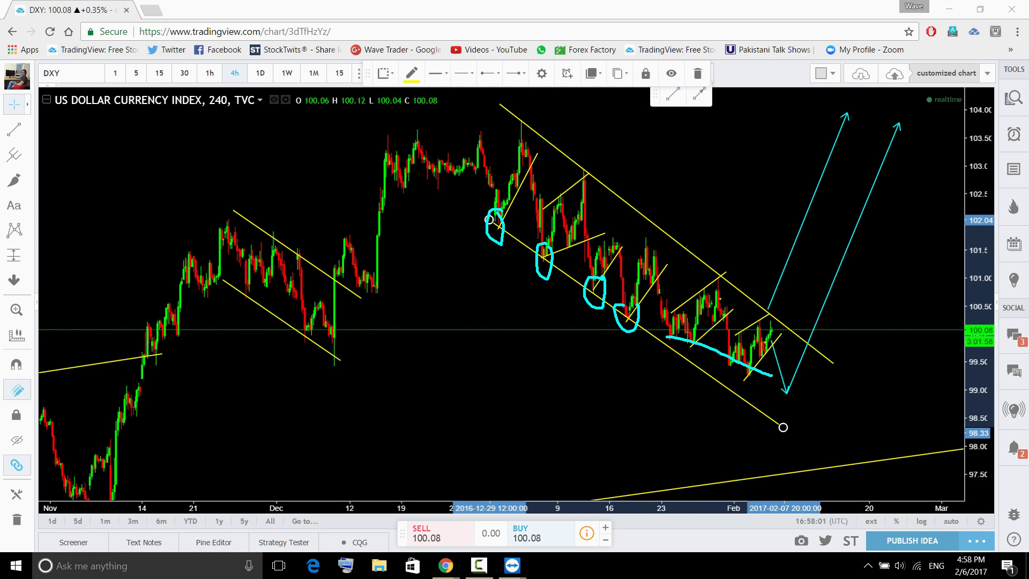
key(Escape)
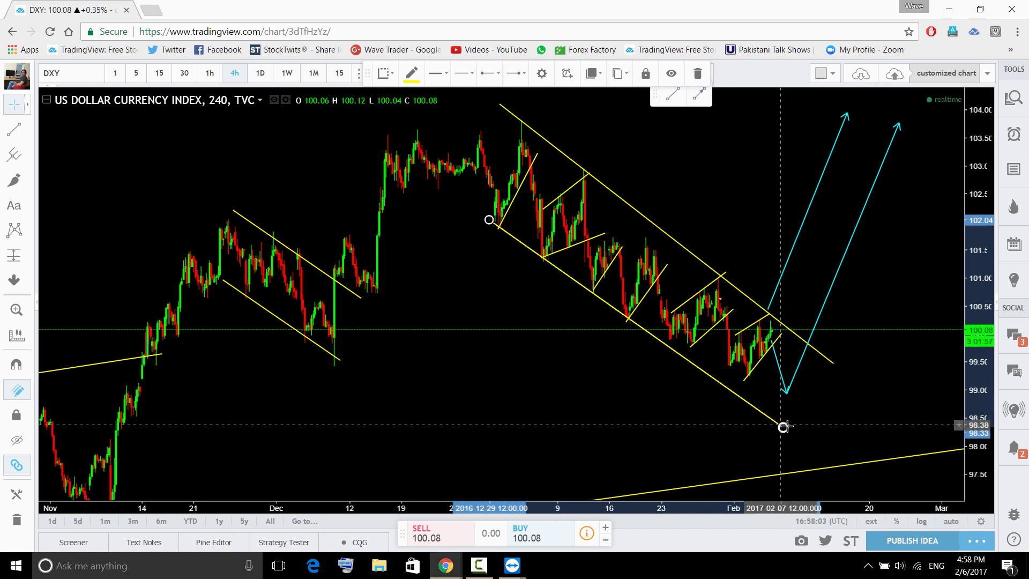
Move the lower line back to run from about 101.2 to 98.66 near 10 February.
drag(783, 427, 815, 409)
drag(488, 220, 531, 278)
click(627, 415)
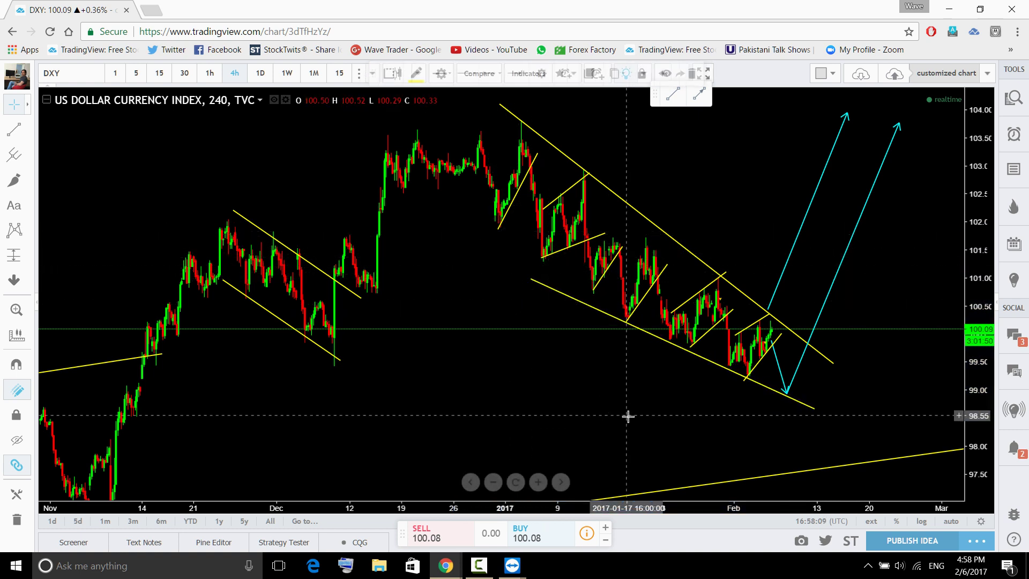
drag(978, 251, 979, 362)
drag(892, 359, 861, 375)
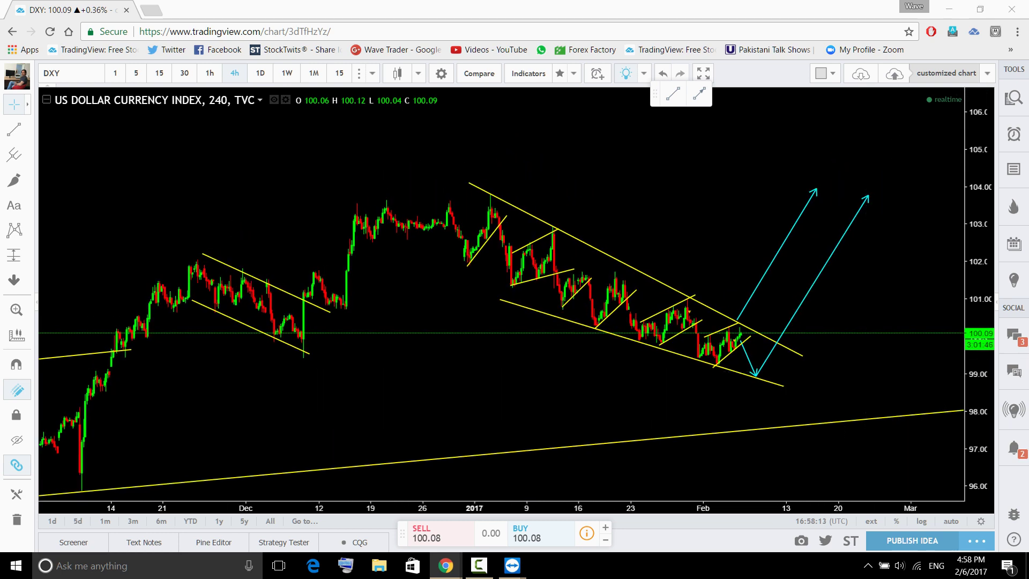
Sketch a circle around the recent lows, undo it, and open the currency watchlist.
mouse_move(670, 336)
mouse_down()
mouse_move(660, 334)
mouse_move(699, 384)
mouse_move(726, 353)
mouse_move(664, 336)
mouse_up()
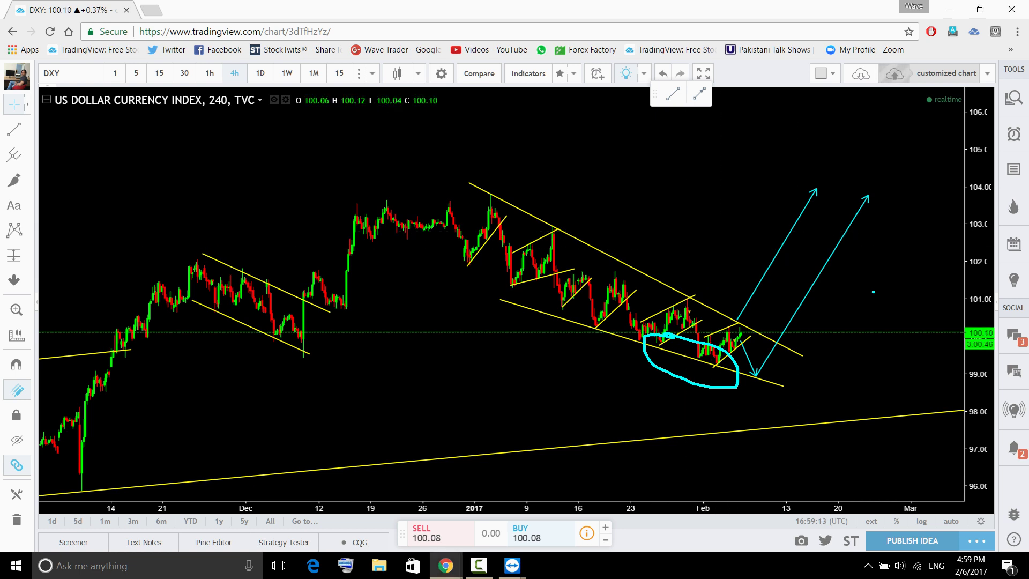
key(ctrl+z)
click(1013, 97)
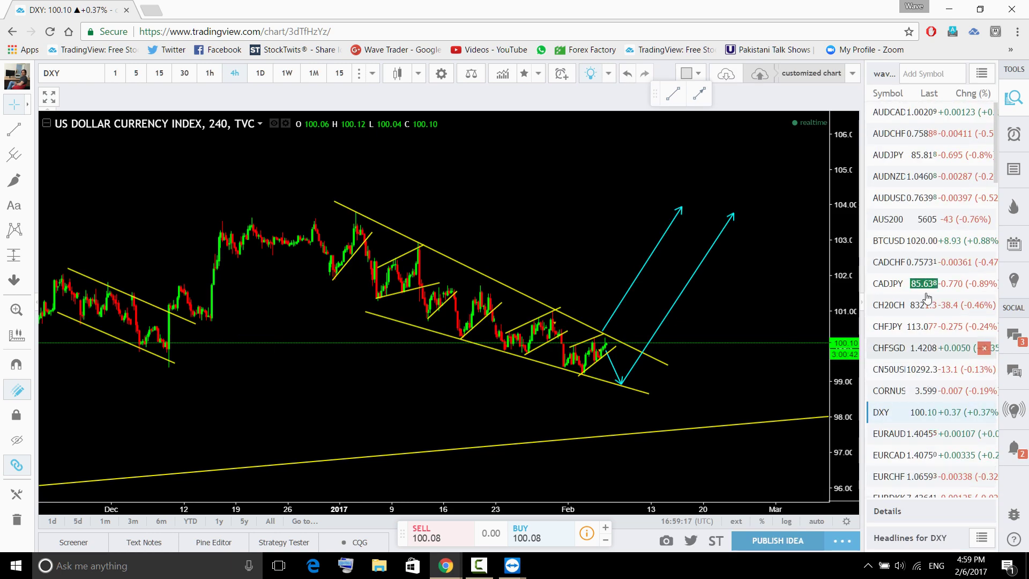
Switch to AUDNZD, close the watchlist, and frame the recent daily wedge.
click(899, 188)
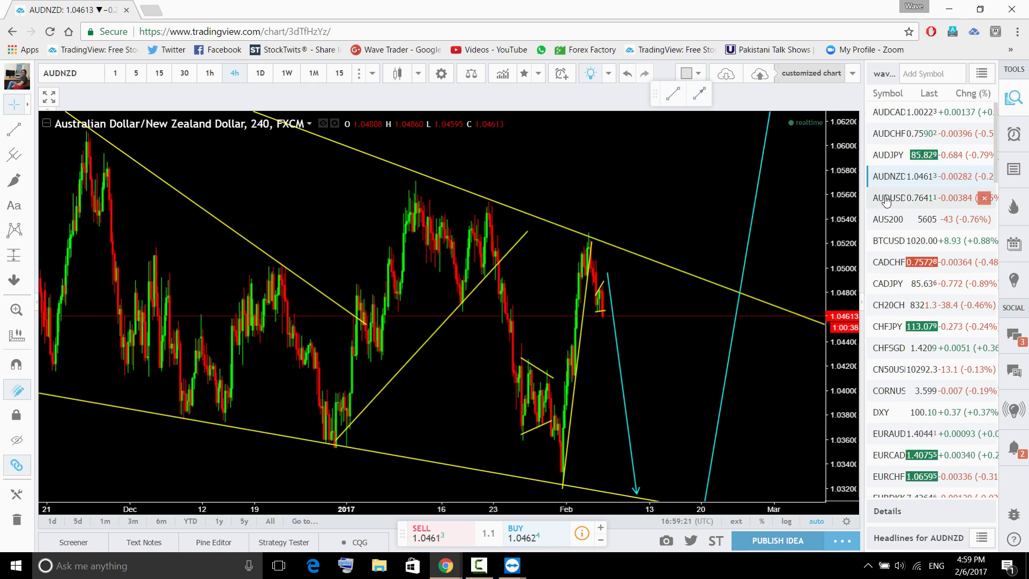
click(1015, 98)
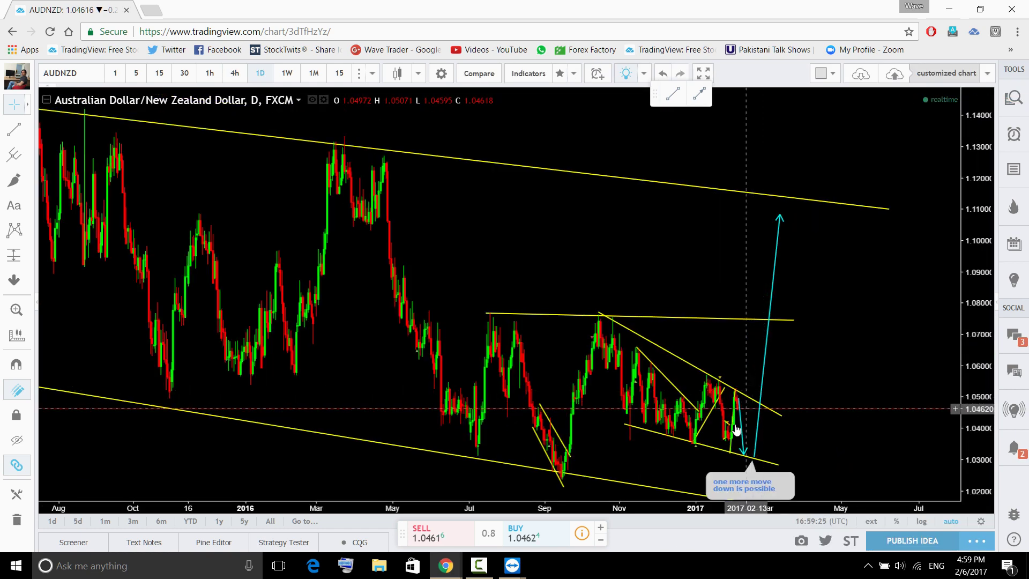
scroll(727, 433, up, 2)
drag(970, 214, 949, 432)
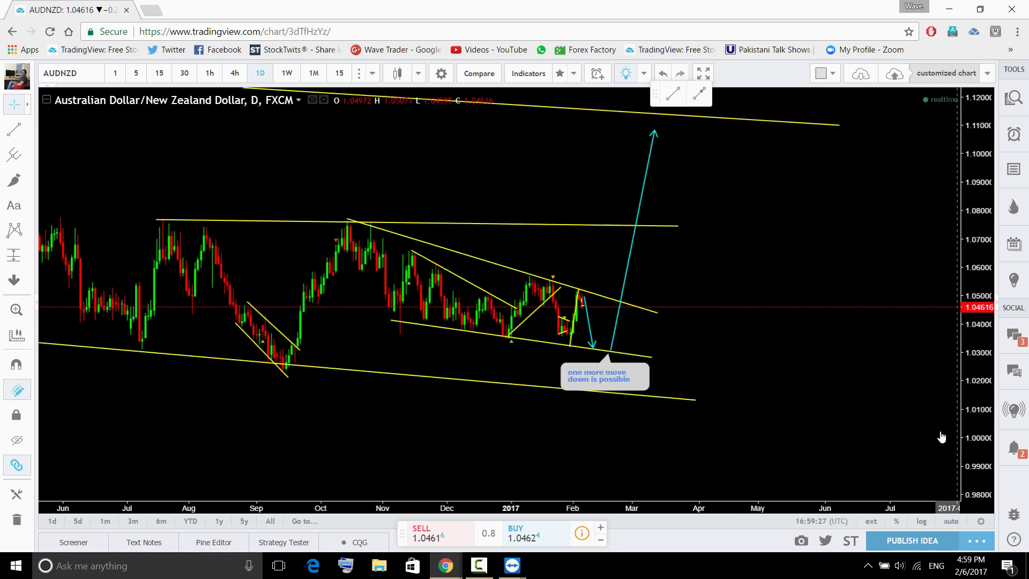
drag(835, 374, 922, 372)
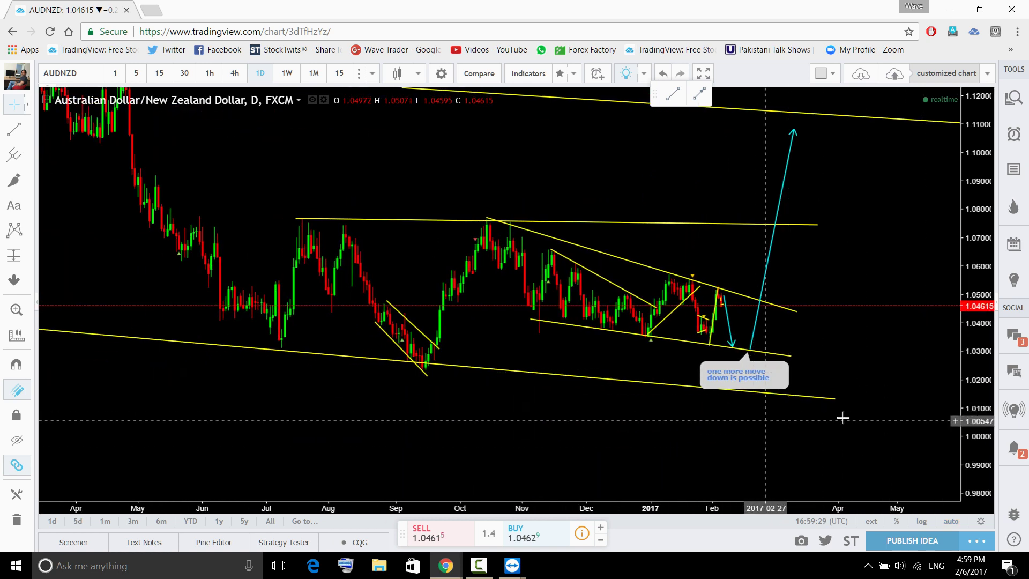
scroll(910, 423, up, 1)
drag(975, 424, 975, 399)
drag(888, 375, 896, 401)
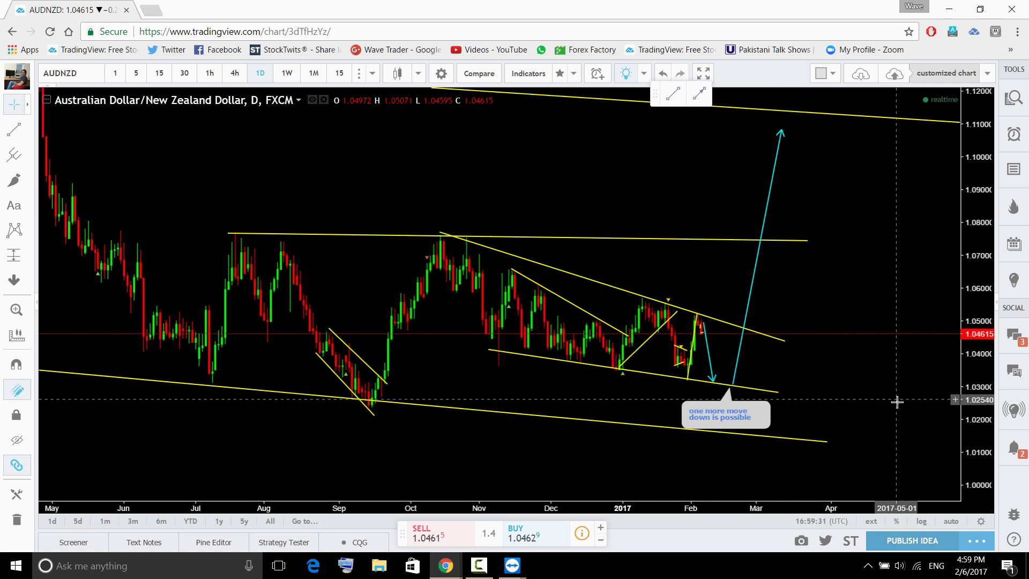
Sketch trendlines and price paths over the wedge, clear them, and open the published idea.
key(F10)
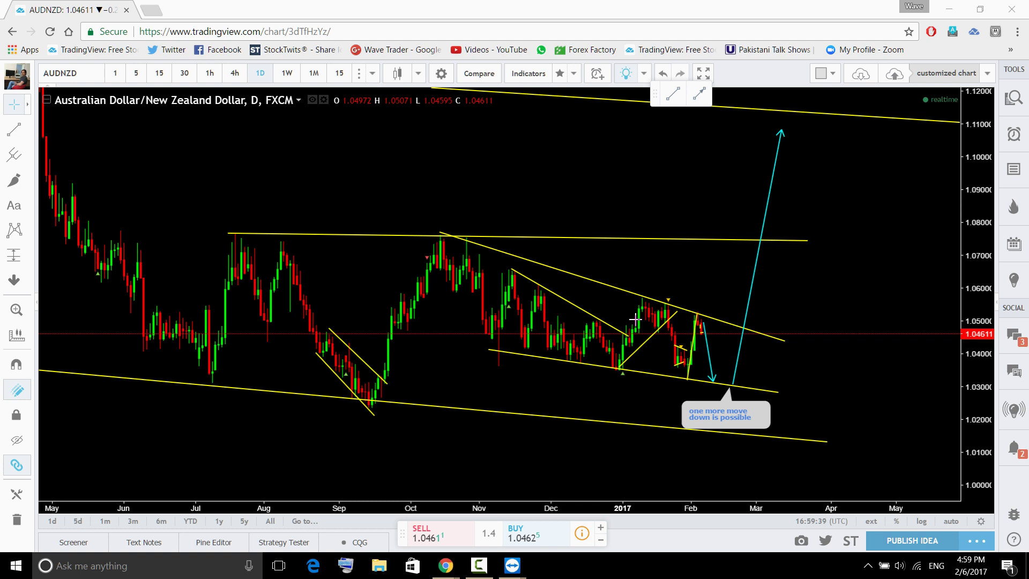
mouse_move(642, 298)
mouse_down()
mouse_move(680, 308)
mouse_move(659, 333)
mouse_up()
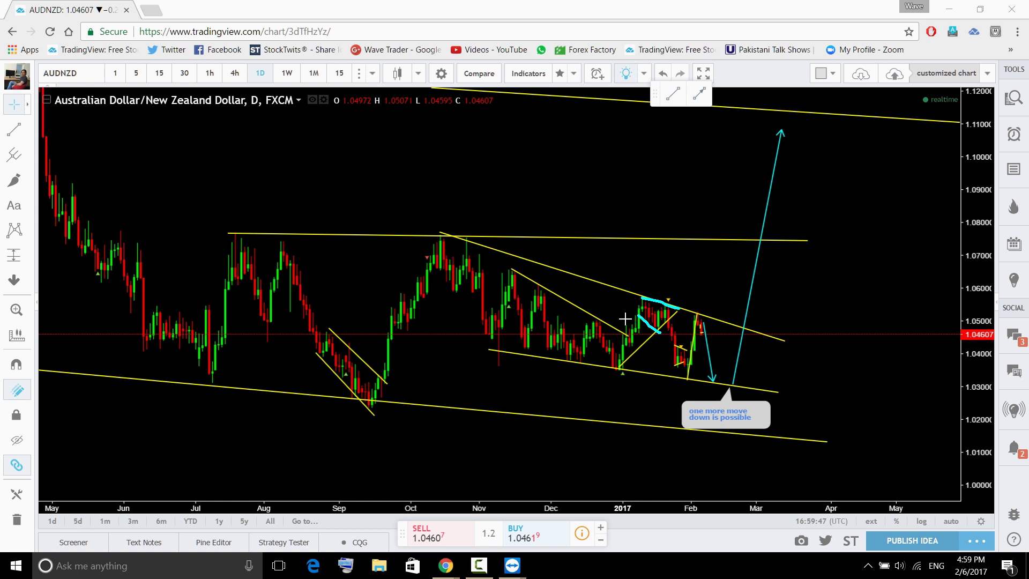
drag(511, 268, 626, 343)
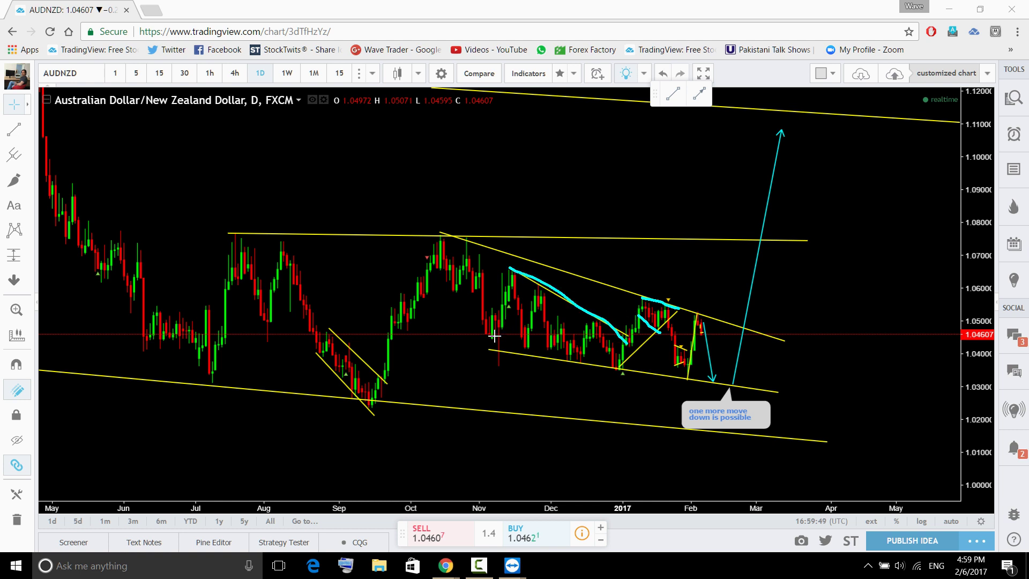
mouse_move(494, 336)
mouse_down()
mouse_move(575, 348)
mouse_move(608, 321)
mouse_move(627, 362)
mouse_up()
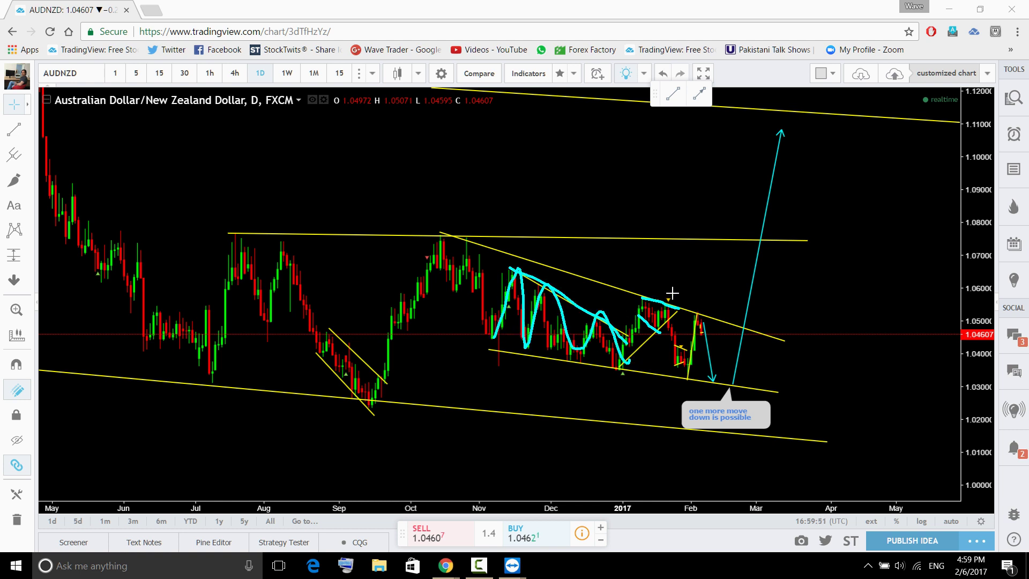
drag(674, 296, 710, 209)
key(Escape)
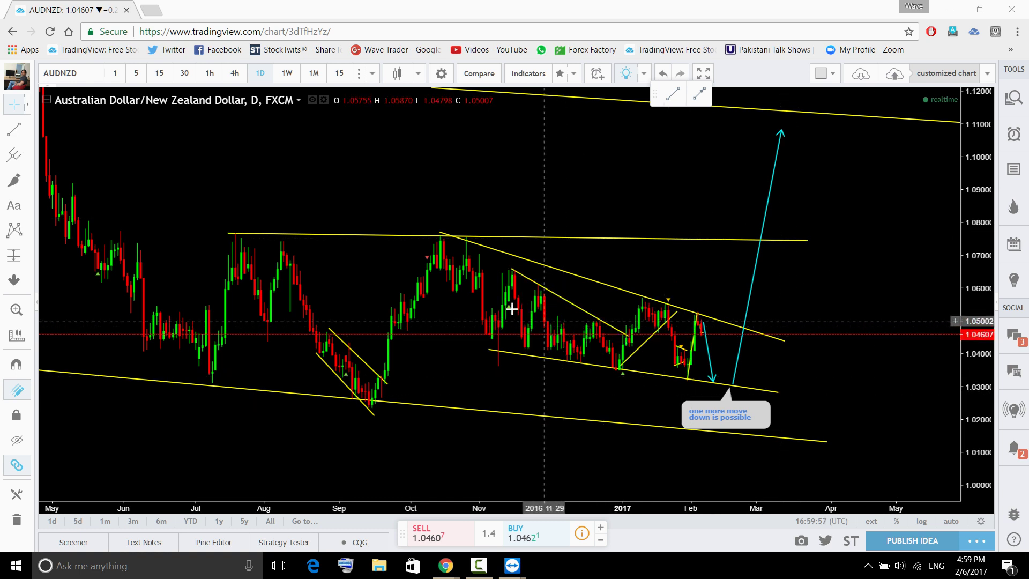
click(429, 261)
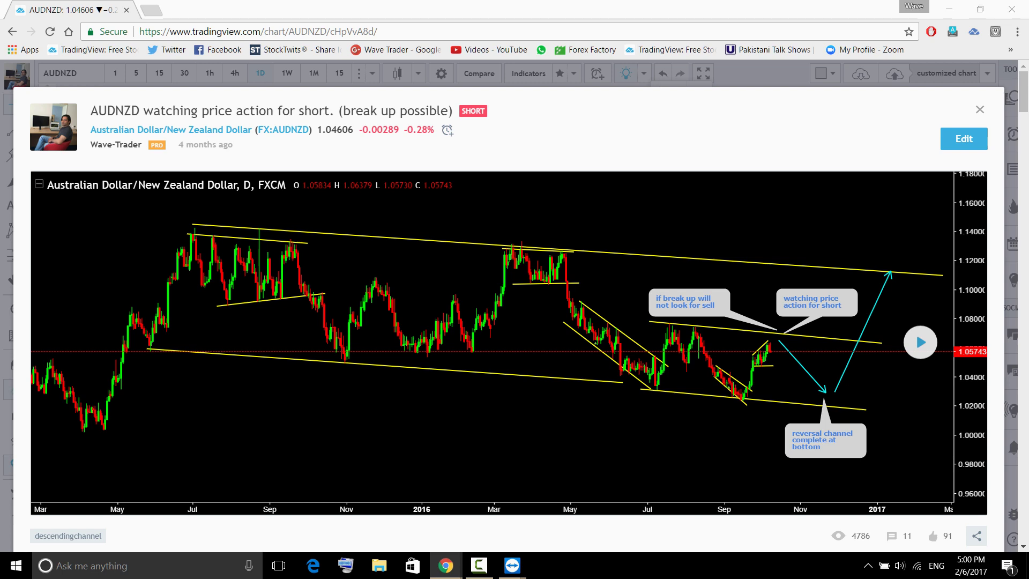
Sketch the projected downward move on the idea chart, then clear it.
drag(773, 337, 824, 391)
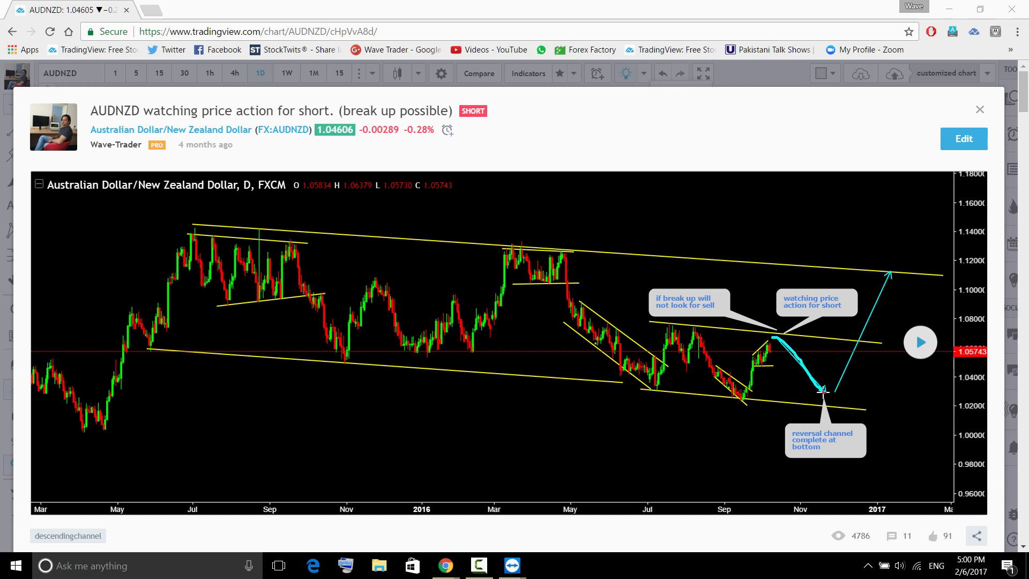
key(Escape)
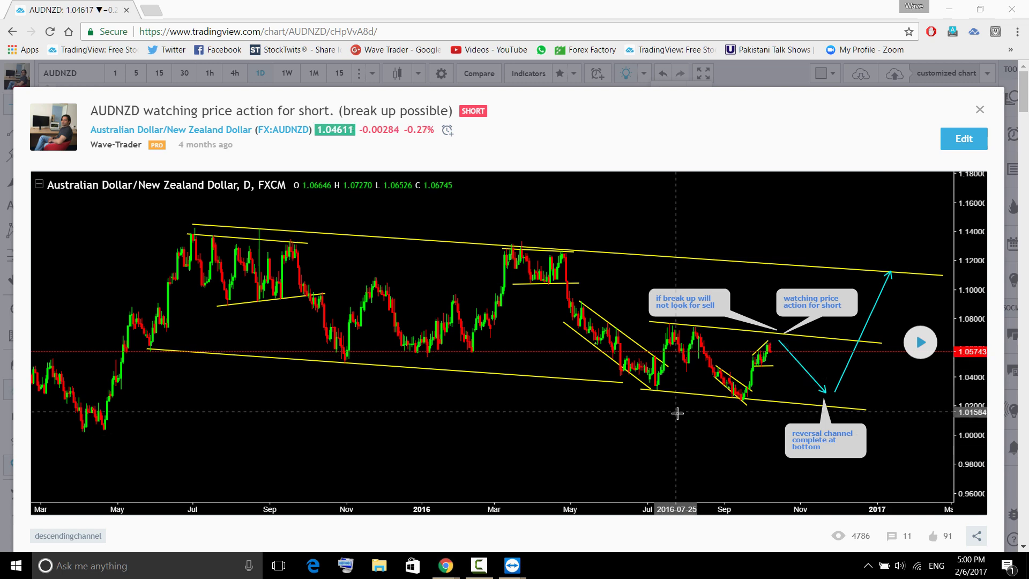
scroll(677, 412, down, 15)
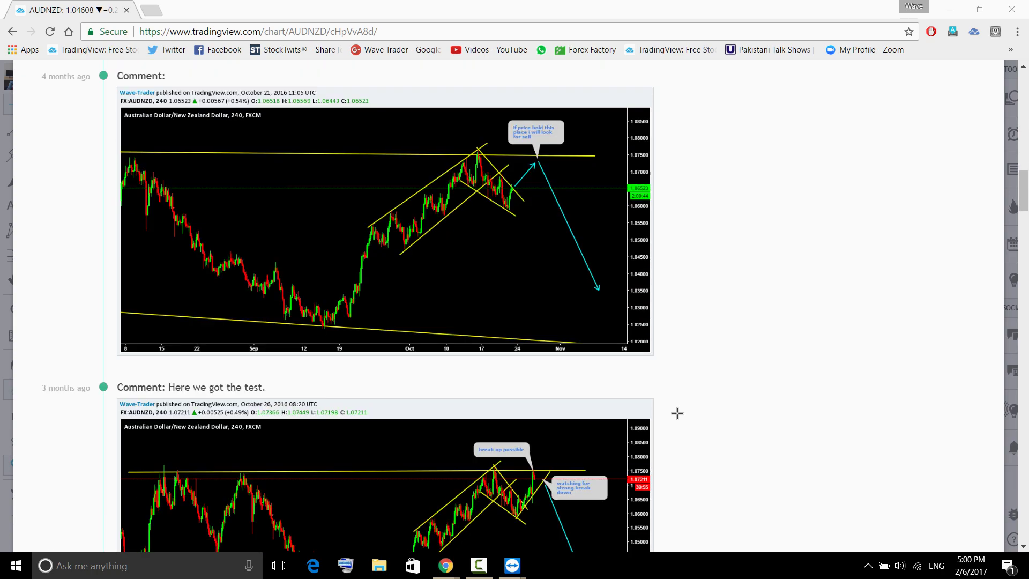
scroll(677, 413, down, 15)
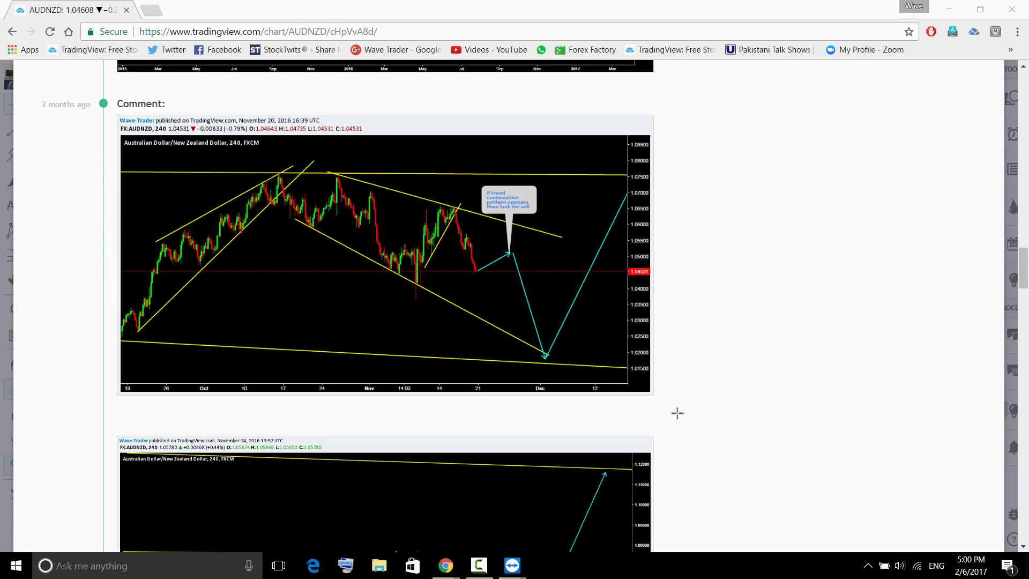
scroll(677, 413, up, 1)
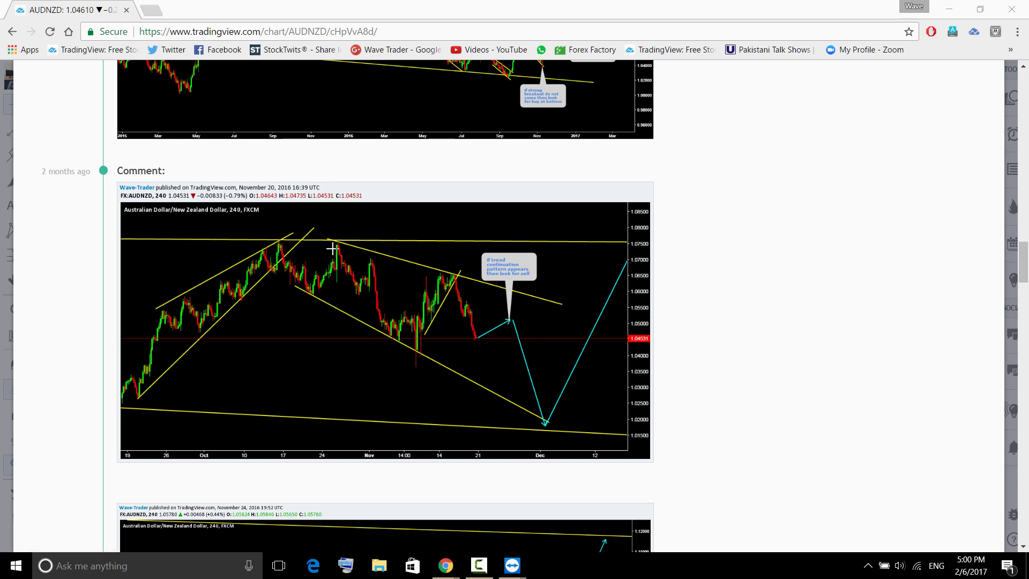
Sketch the wedge trendlines, a support line and a double-bottom path on the November 20 comment charts.
mouse_move(330, 244)
mouse_down()
mouse_move(415, 258)
mouse_move(578, 311)
mouse_up()
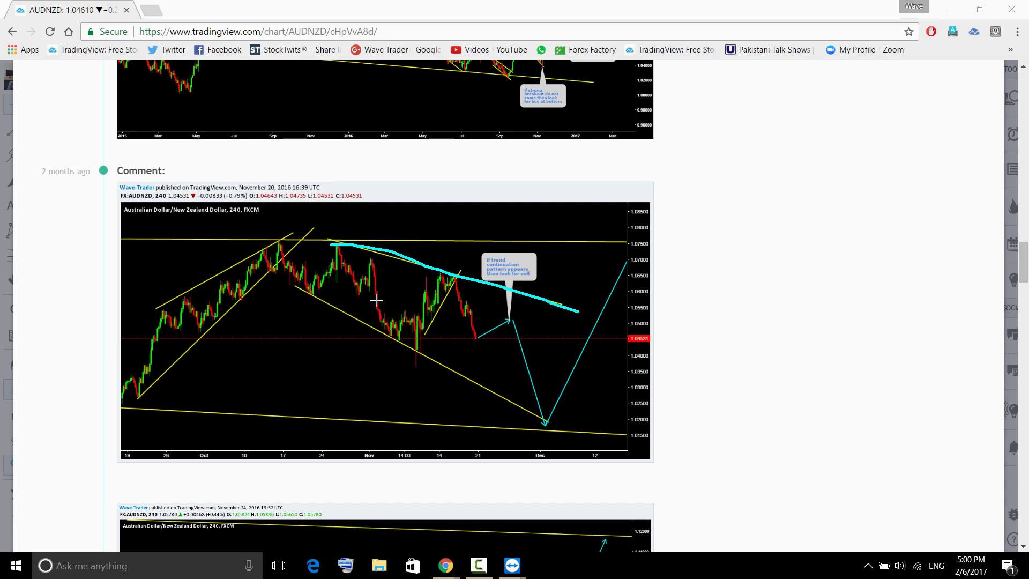
drag(302, 289, 425, 349)
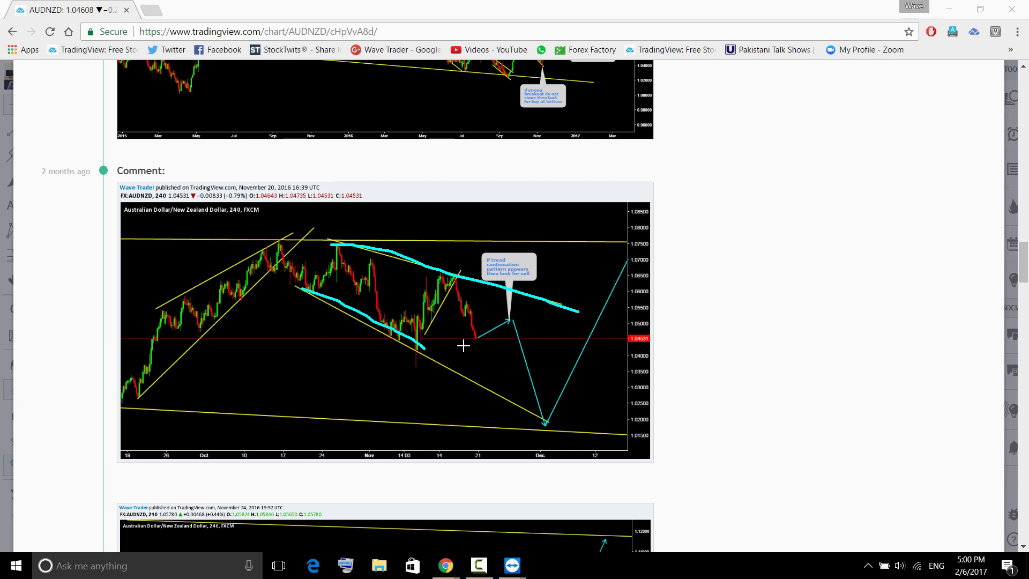
drag(415, 355, 607, 397)
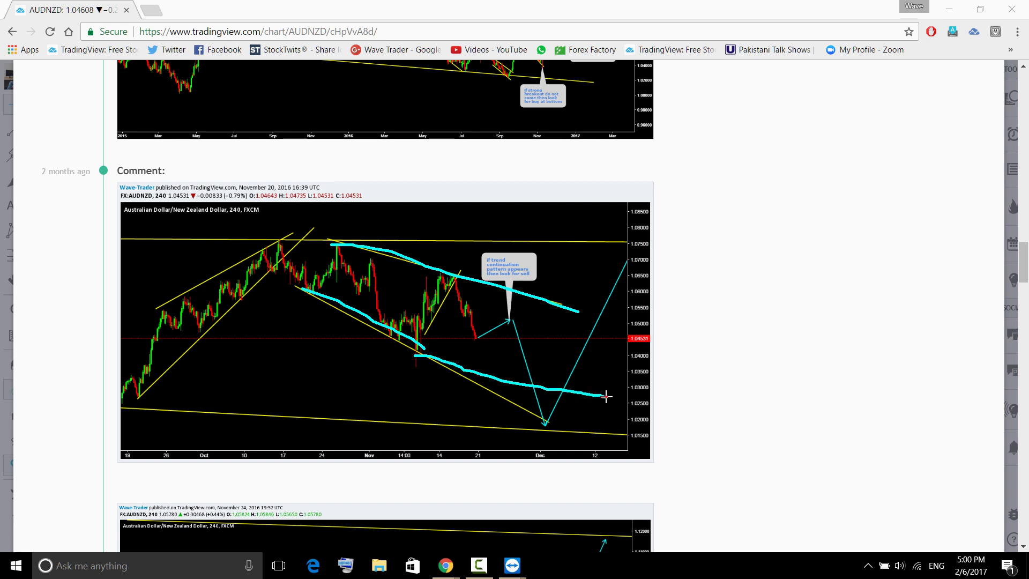
mouse_move(473, 328)
mouse_down()
mouse_move(509, 369)
mouse_move(586, 303)
mouse_move(629, 337)
mouse_move(676, 244)
mouse_up()
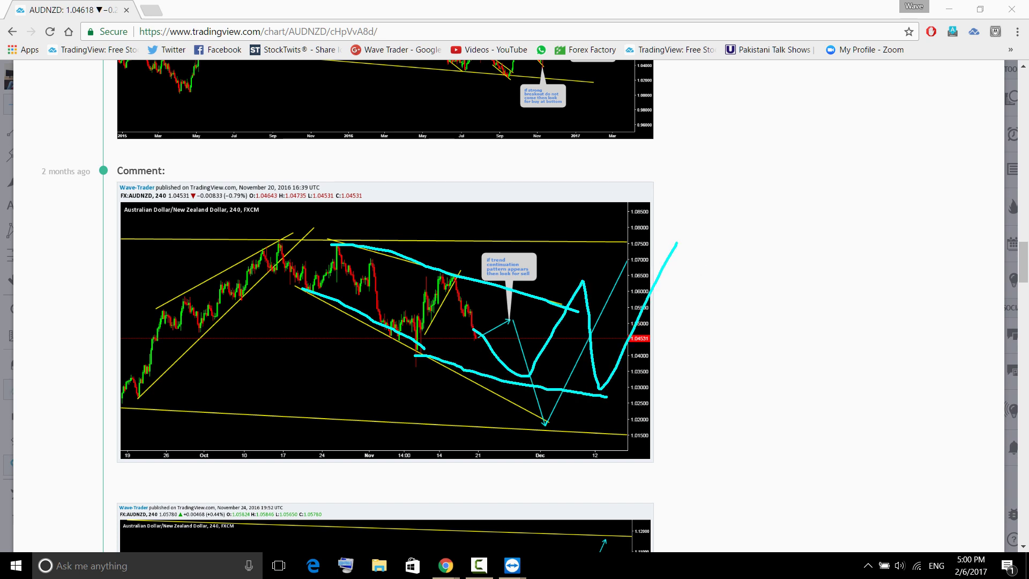
key(Escape)
scroll(385, 306, down, 6)
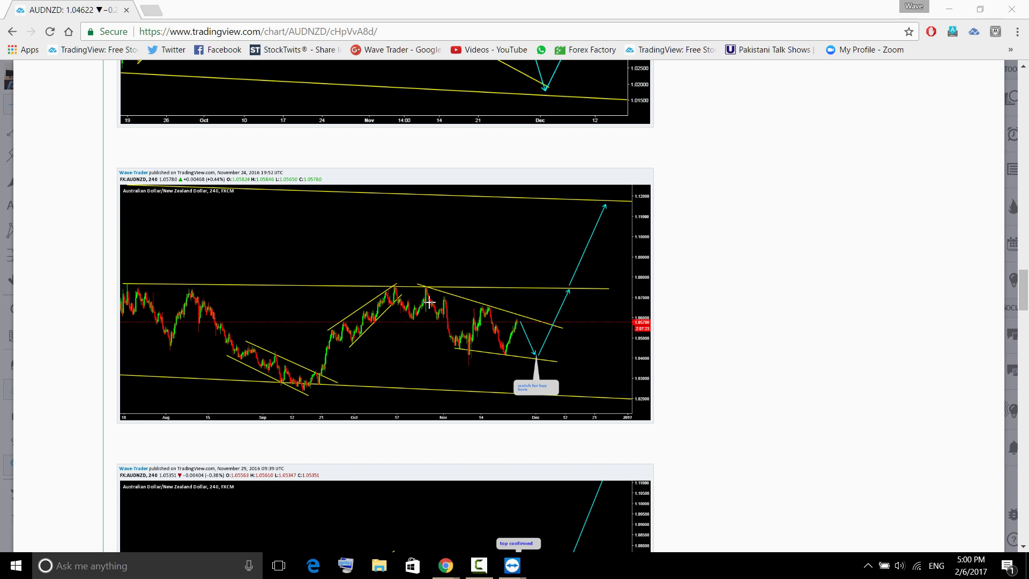
mouse_move(433, 292)
mouse_down()
mouse_move(447, 319)
mouse_move(472, 332)
mouse_move(518, 322)
mouse_move(538, 355)
mouse_up()
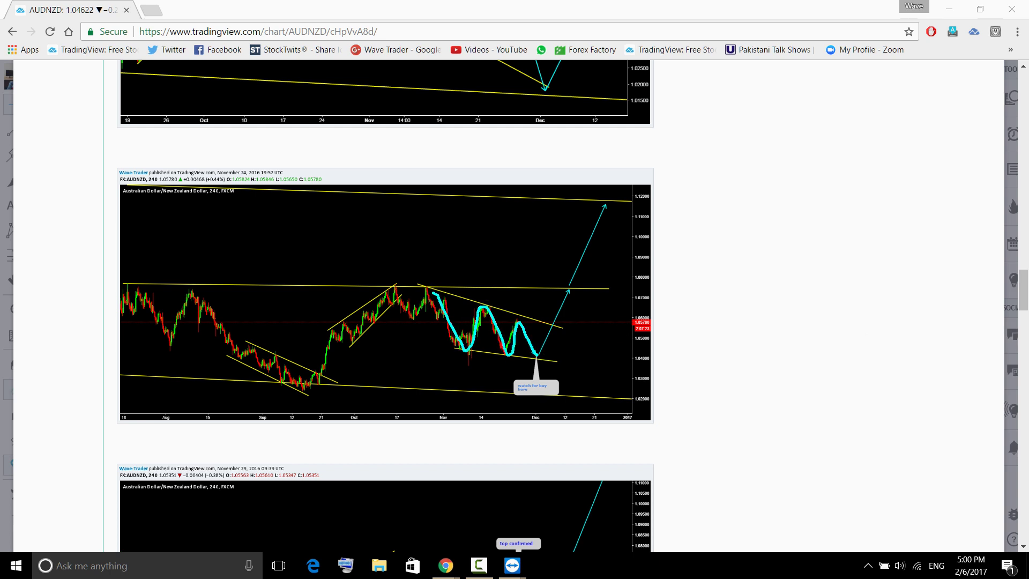
Circle the wedge on the latest update chart, clear it, and close the idea.
scroll(546, 401, down, 9)
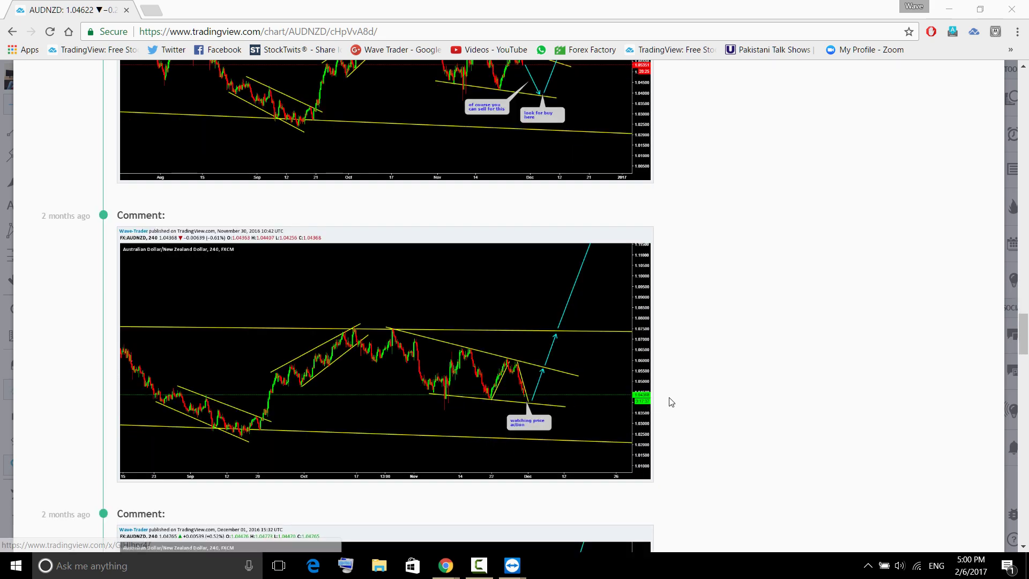
scroll(670, 402, down, 6)
scroll(671, 402, down, 6)
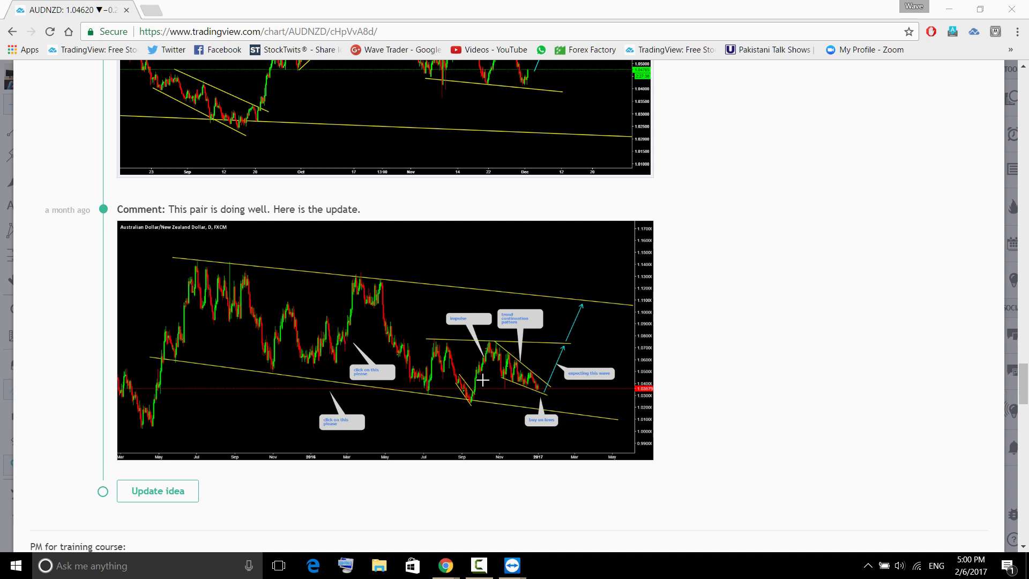
mouse_move(513, 342)
mouse_down()
mouse_move(558, 375)
mouse_move(540, 399)
mouse_move(499, 394)
mouse_move(491, 359)
mouse_up()
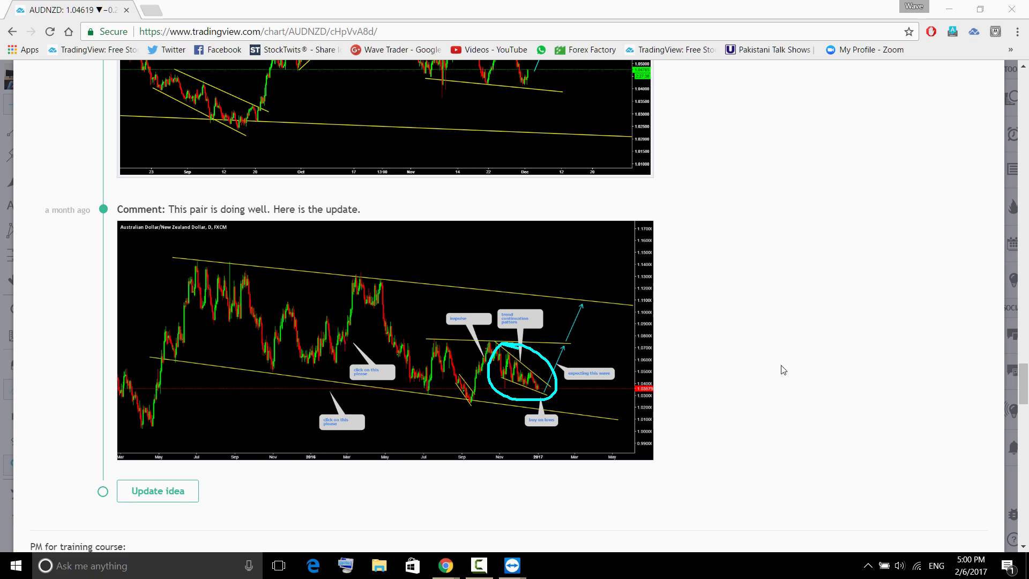
key(Escape)
scroll(651, 368, up, 20)
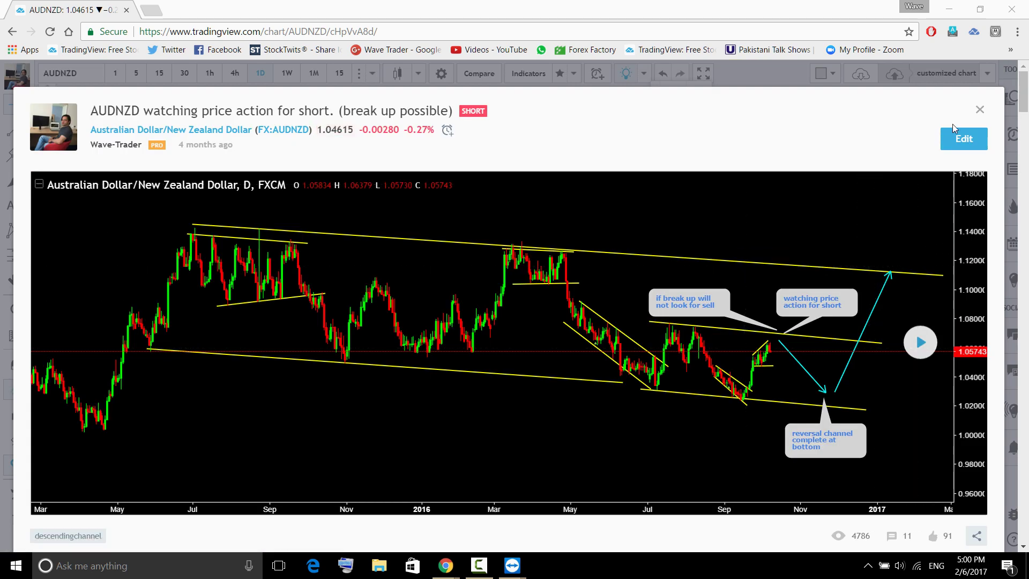
click(979, 109)
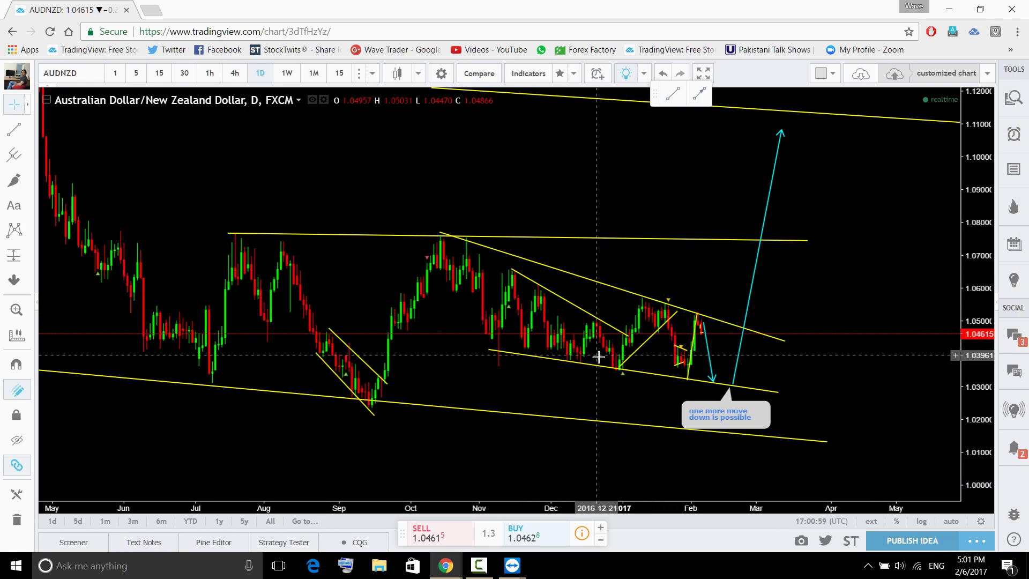
Sketch the wedge lines, January highs and breakout over the AUDNZD chart, then clear them.
mouse_move(669, 304)
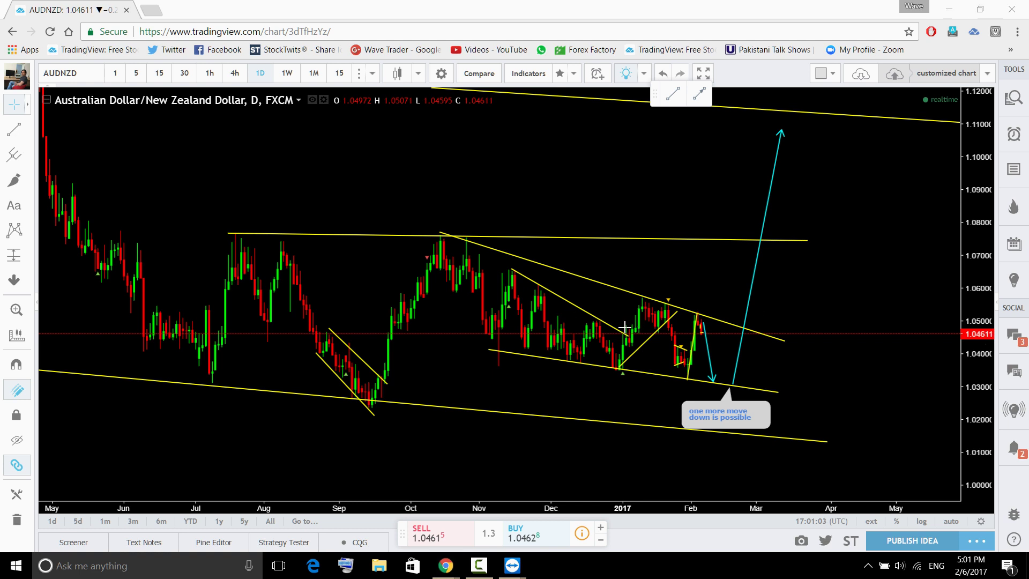
drag(620, 325, 646, 336)
drag(446, 240, 646, 352)
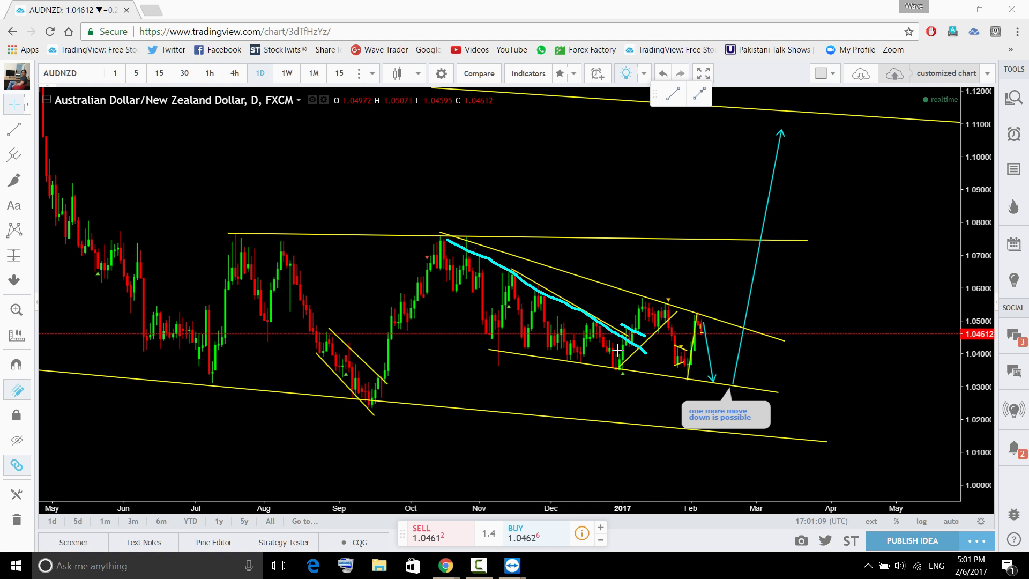
drag(489, 349, 621, 369)
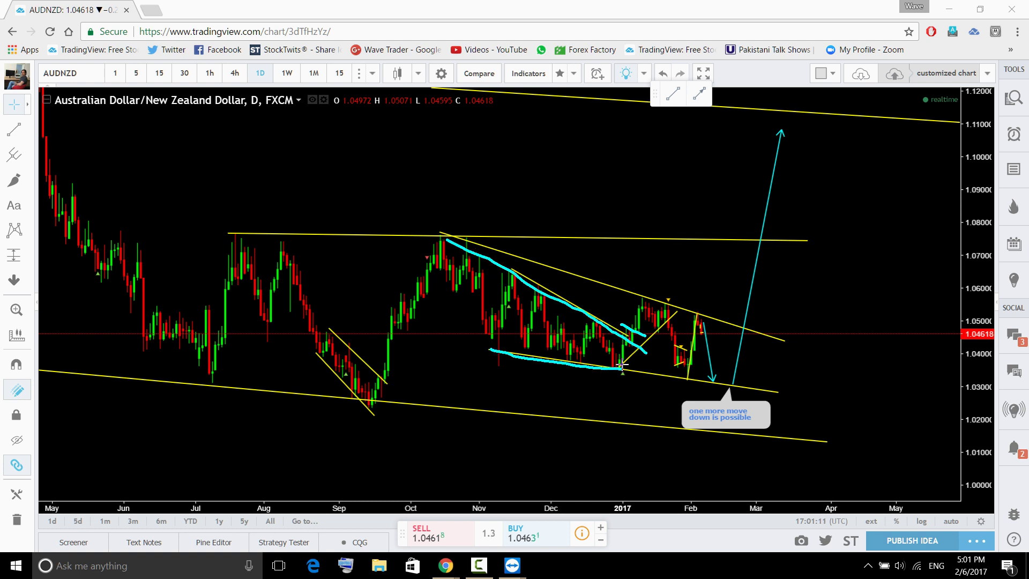
mouse_move(645, 301)
mouse_down()
mouse_move(650, 313)
mouse_move(630, 336)
mouse_move(643, 302)
mouse_move(671, 308)
mouse_move(692, 248)
mouse_up()
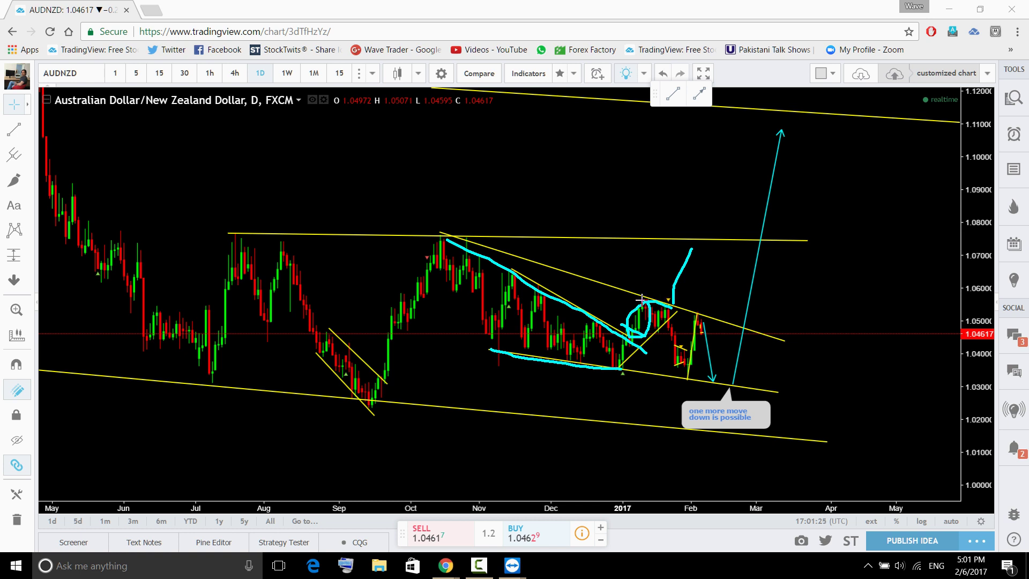
drag(643, 301, 682, 303)
mouse_move(714, 257)
mouse_down()
mouse_move(665, 253)
mouse_move(700, 284)
mouse_move(713, 255)
mouse_up()
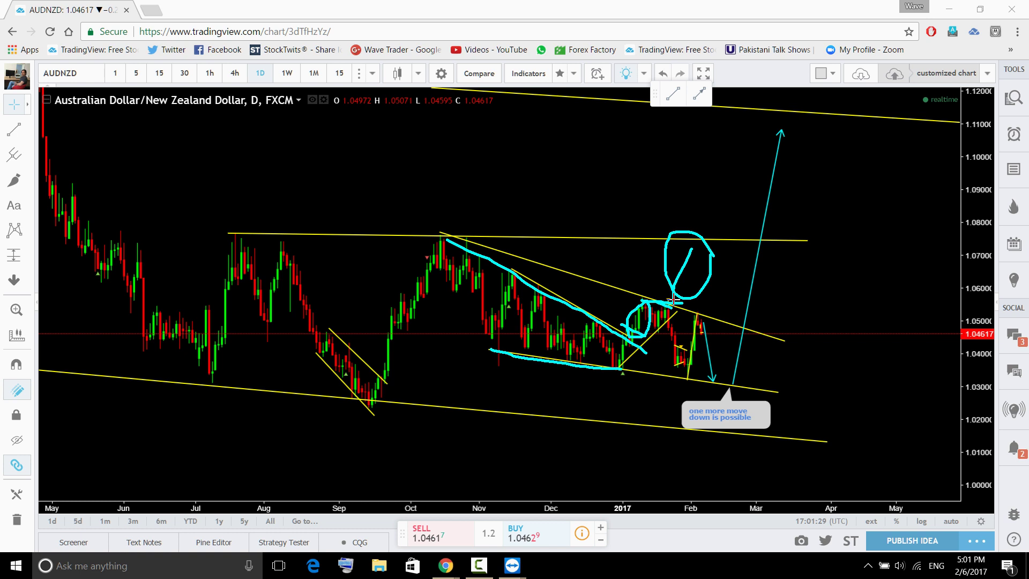
mouse_move(674, 300)
mouse_down()
mouse_move(666, 316)
mouse_move(680, 370)
mouse_up()
key(Escape)
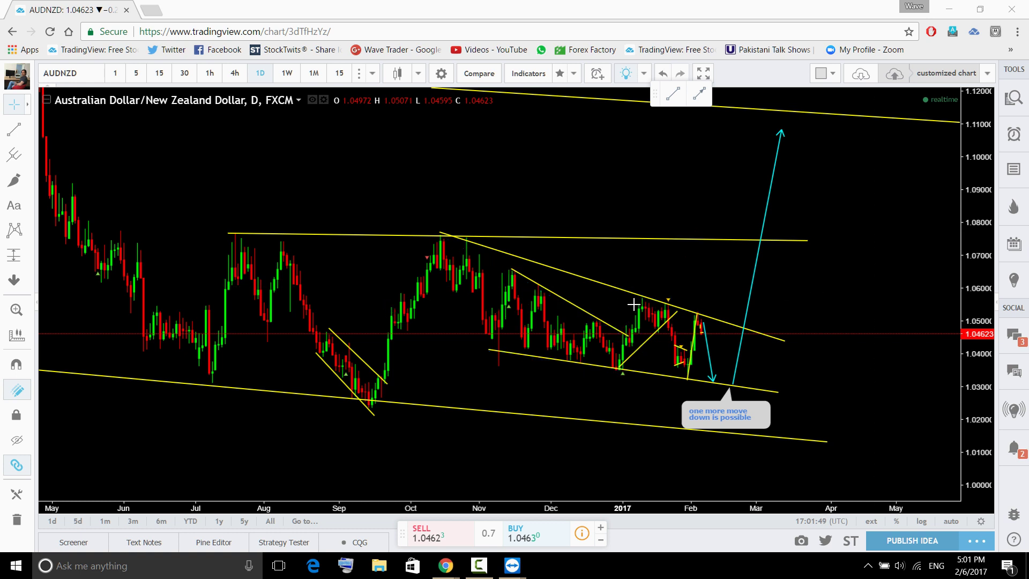
Trace the channel lines again, clear them, and frame Sep–Mar with the projection note.
mouse_move(656, 292)
mouse_down()
mouse_move(643, 291)
mouse_move(656, 309)
mouse_move(647, 292)
mouse_move(641, 307)
mouse_move(692, 305)
mouse_move(691, 320)
mouse_move(698, 306)
mouse_up()
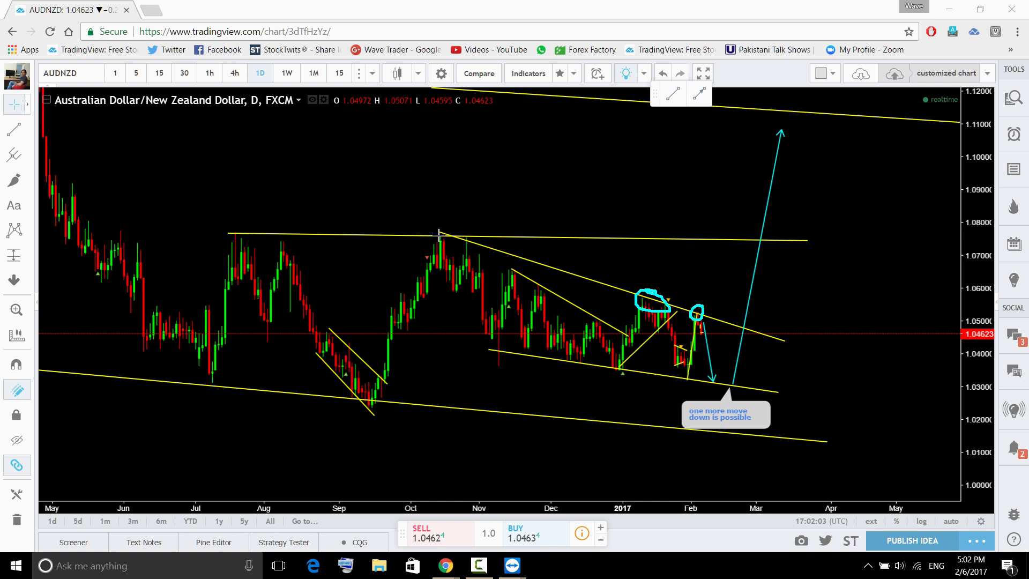
drag(438, 234, 730, 317)
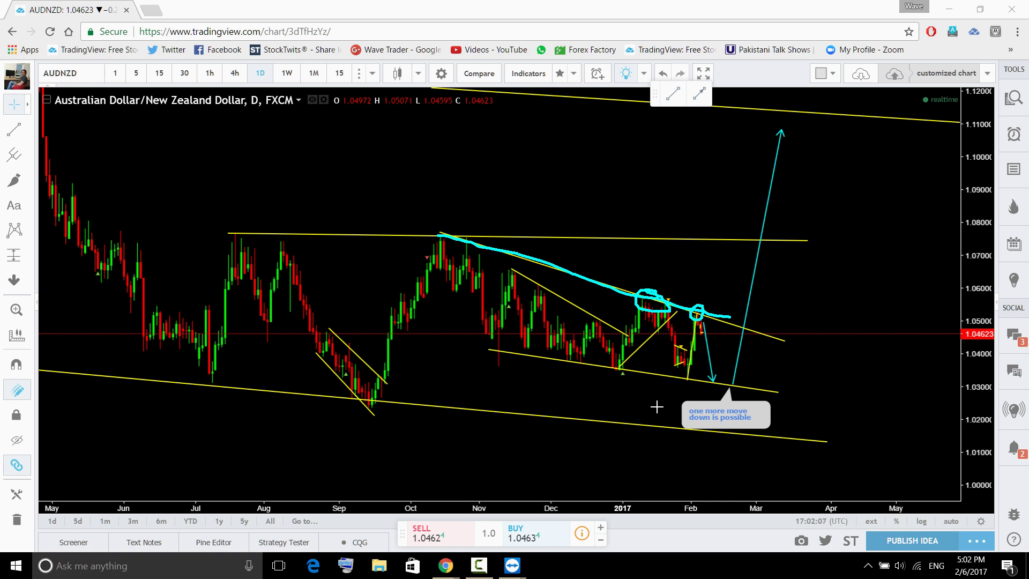
drag(489, 351, 791, 386)
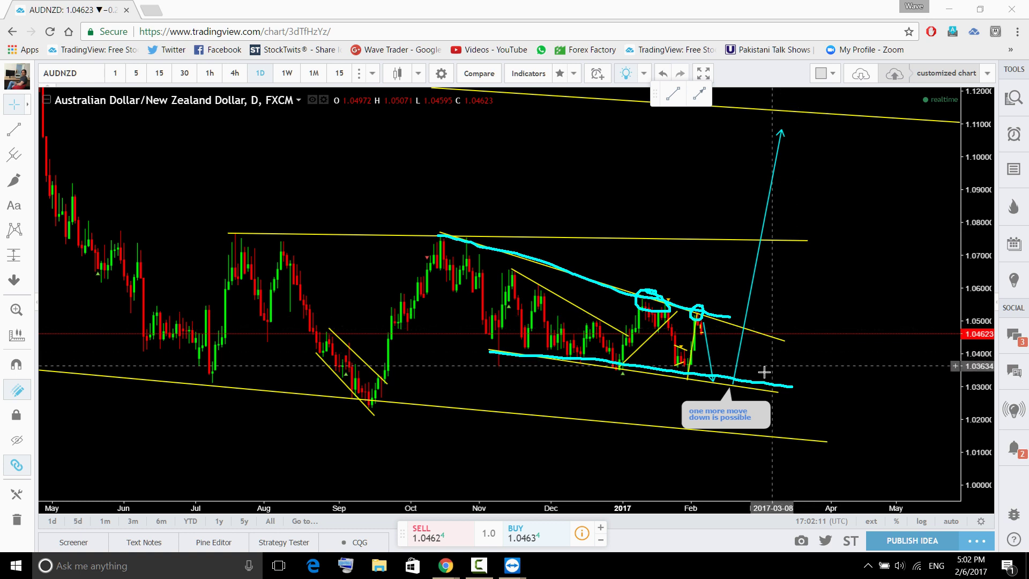
key(Escape)
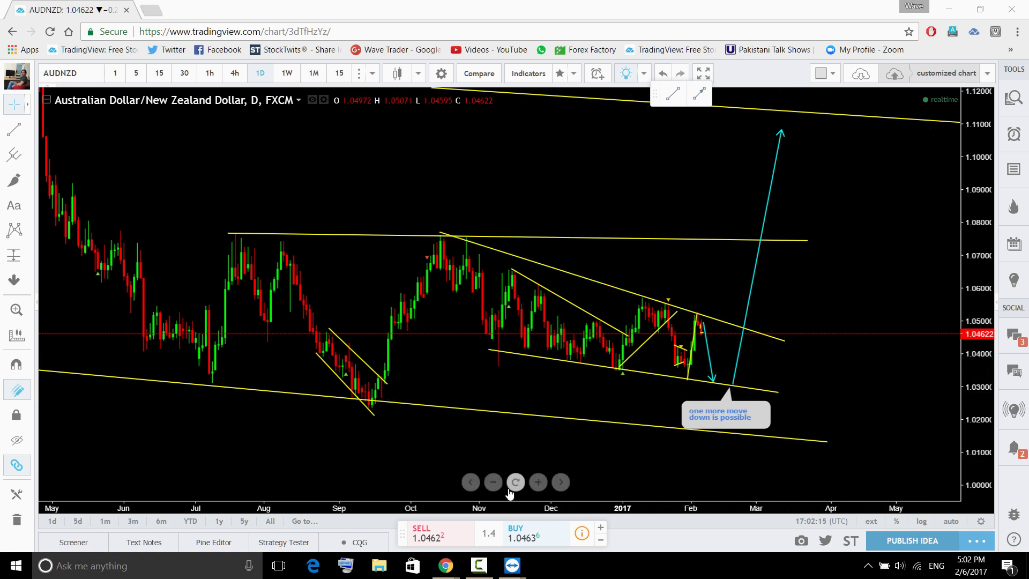
click(515, 482)
scroll(844, 376, up, 3)
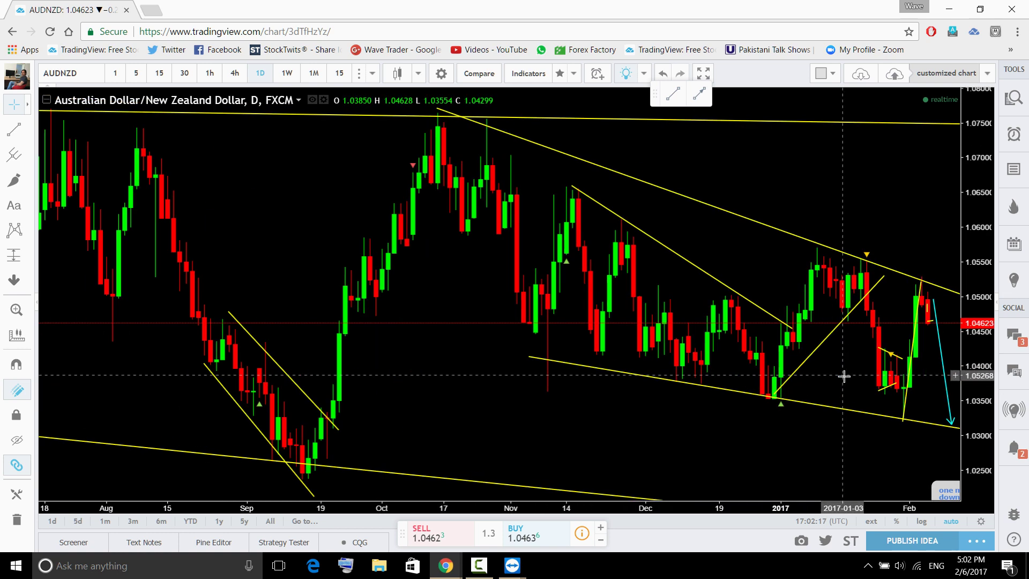
mouse_move(844, 376)
mouse_down()
mouse_move(914, 395)
mouse_move(718, 397)
mouse_up()
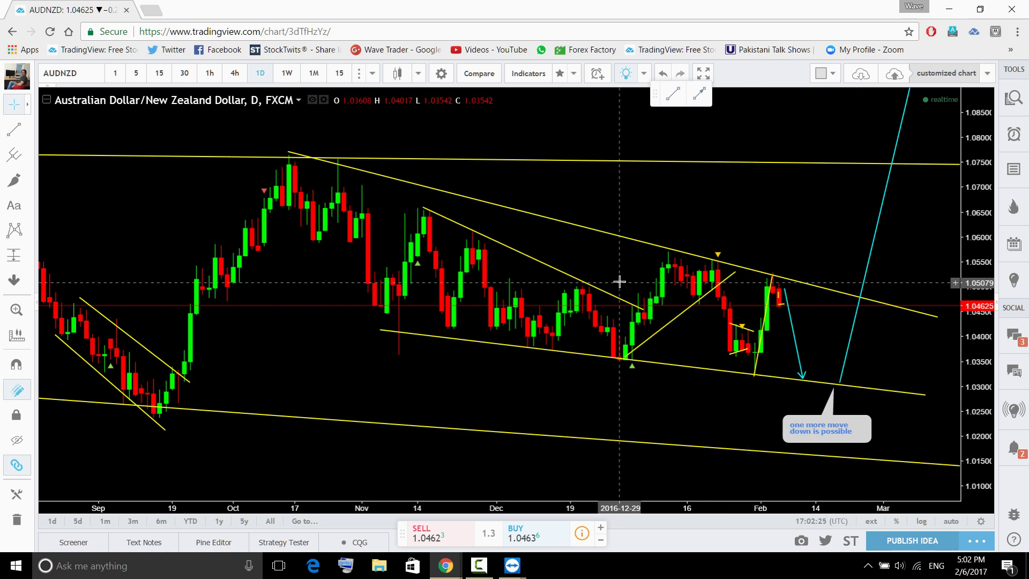
Open the AUDNZD buy-at-bottom idea and sketch the January drop and October–January highs.
click(718, 255)
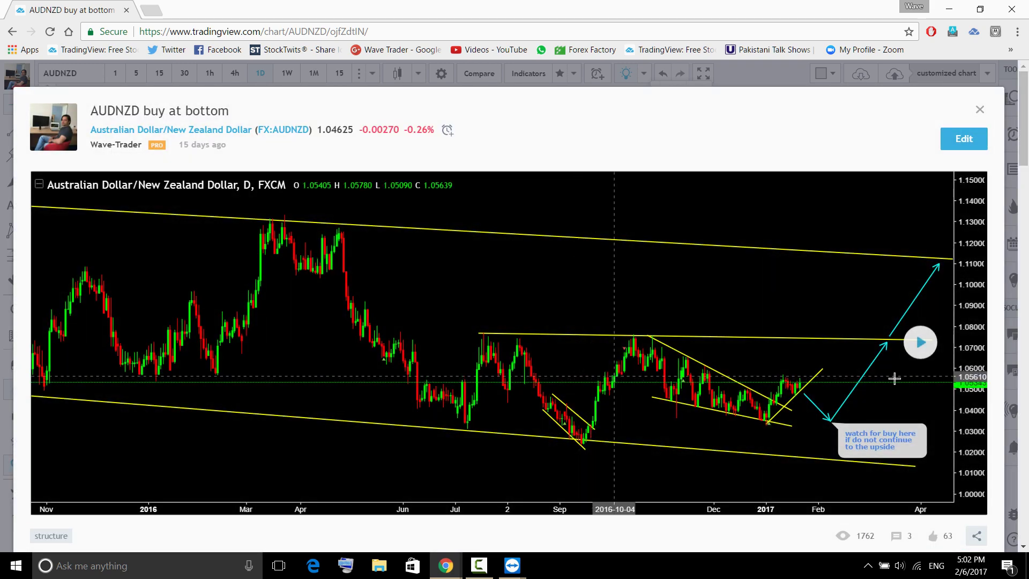
key(ctrl+shift+d)
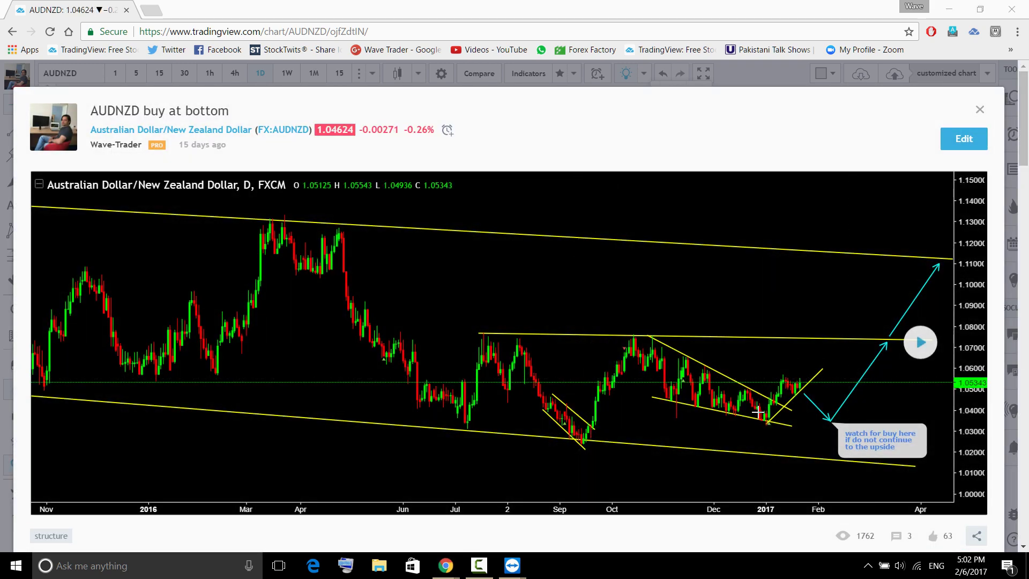
mouse_move(767, 418)
mouse_down()
mouse_move(792, 382)
mouse_move(830, 421)
mouse_up()
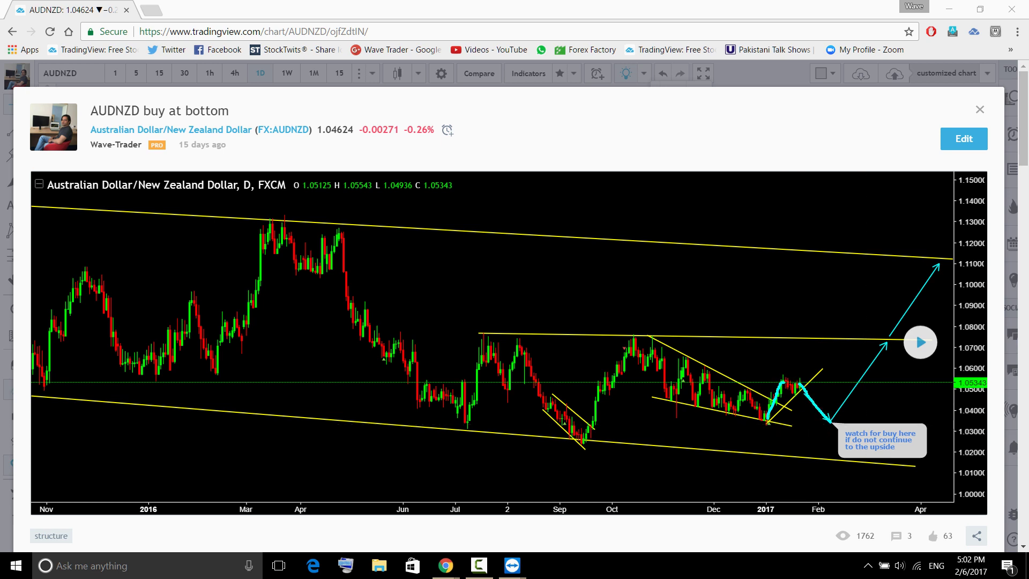
scroll(507, 380, down, 2)
scroll(507, 380, down, 12)
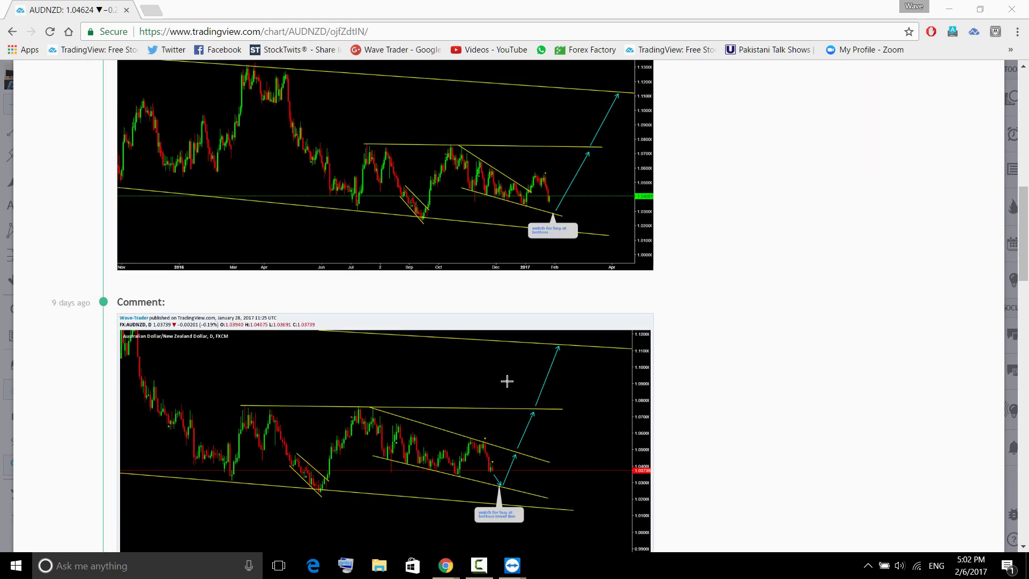
scroll(771, 326, up, 2)
scroll(772, 326, up, 1)
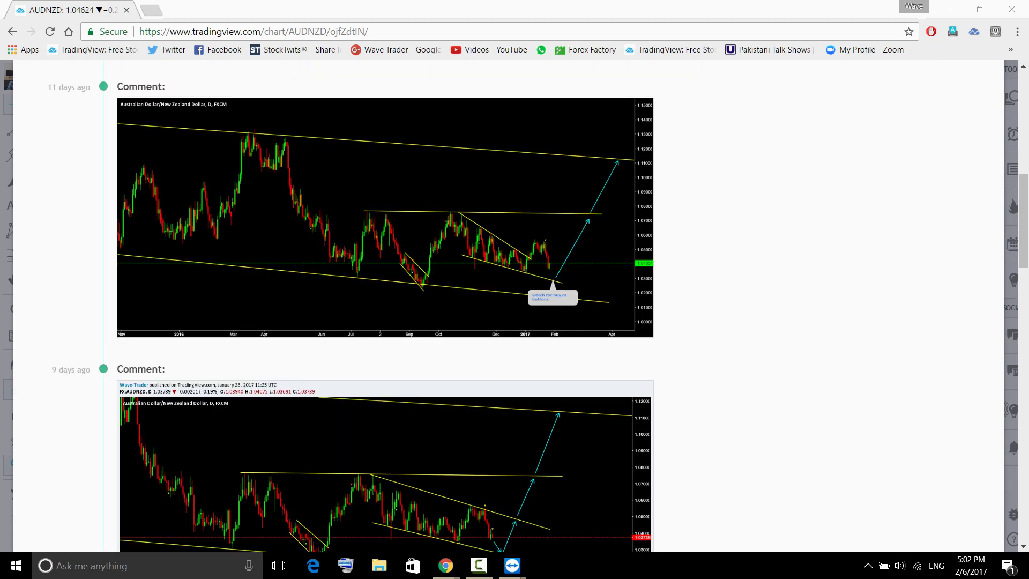
drag(545, 245, 553, 276)
drag(451, 214, 584, 263)
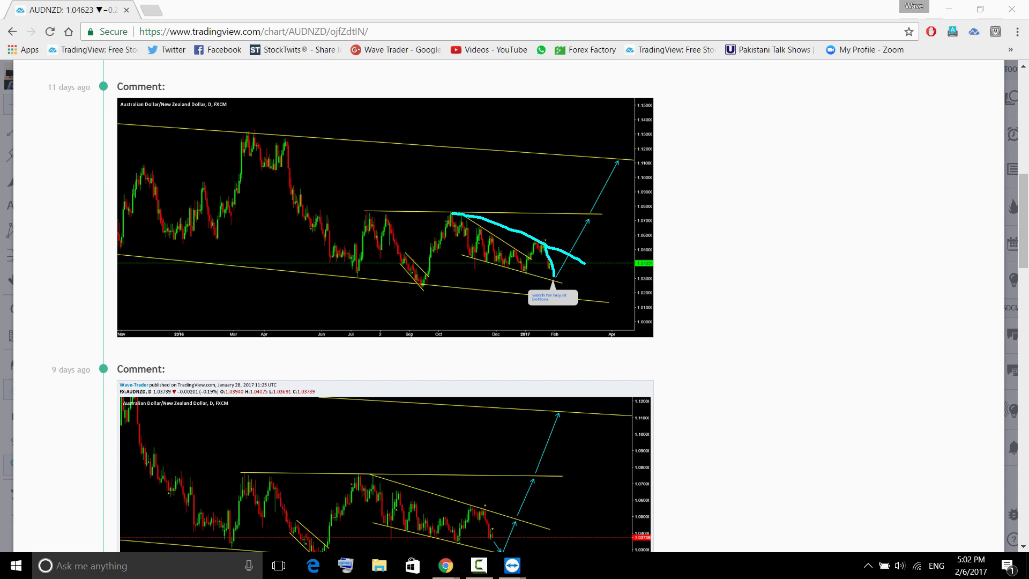
key(Escape)
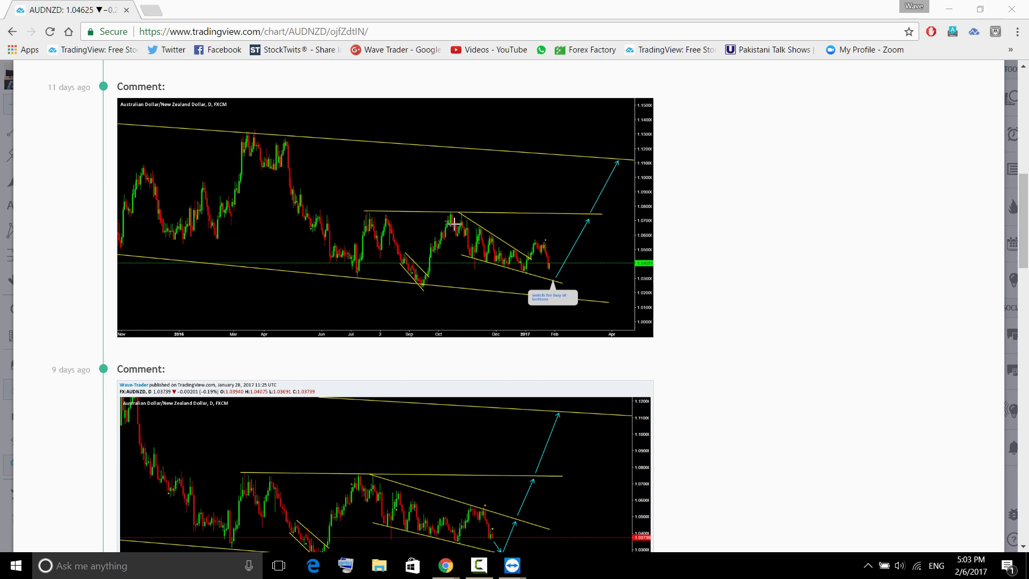
Sketch price continuing down the falling channel and write a 6 beside it.
drag(477, 230, 517, 251)
mouse_move(471, 224)
mouse_down()
mouse_move(521, 262)
mouse_move(531, 257)
mouse_up()
drag(456, 214, 596, 268)
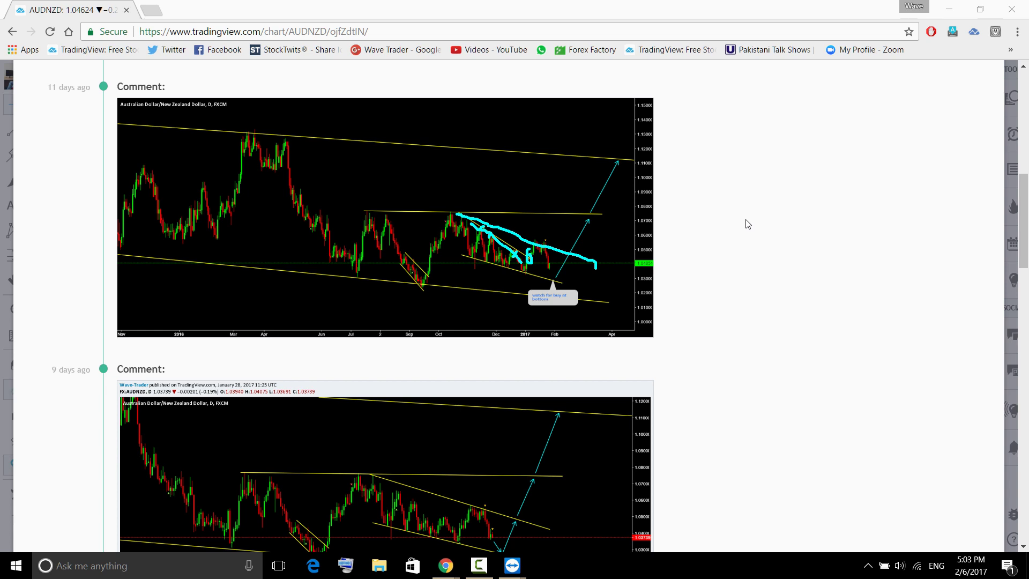
right_click(748, 224)
click(735, 237)
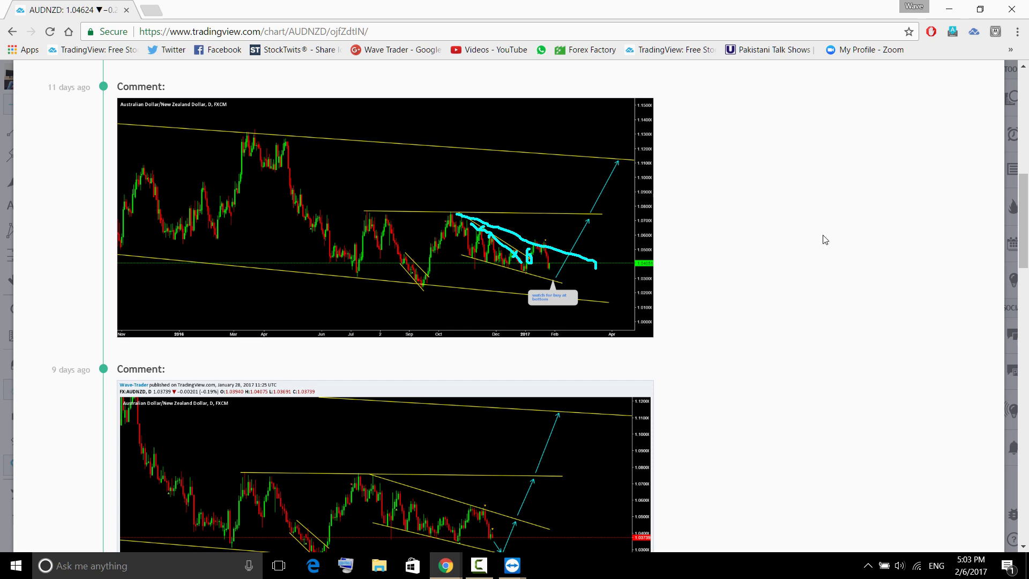
scroll(669, 464, down, 6)
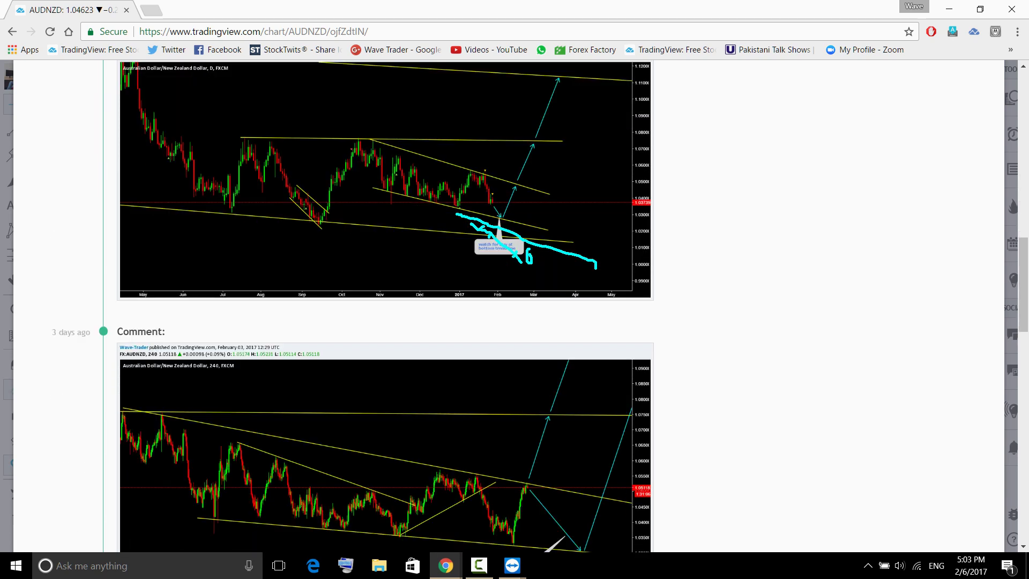
Sketch drop and wedge-swing strokes over the 4-hour comment chart, then scroll back to the idea's top.
scroll(734, 439, down, 2)
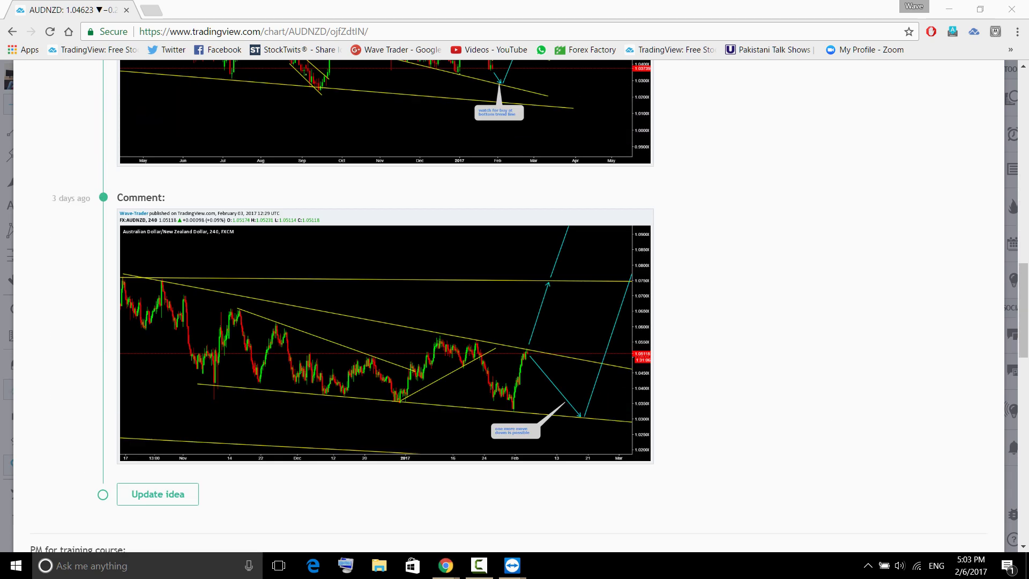
mouse_move(521, 345)
mouse_down()
mouse_move(535, 344)
mouse_move(524, 358)
mouse_move(518, 345)
mouse_up()
mouse_move(539, 344)
mouse_down()
mouse_move(528, 358)
mouse_move(578, 419)
mouse_up()
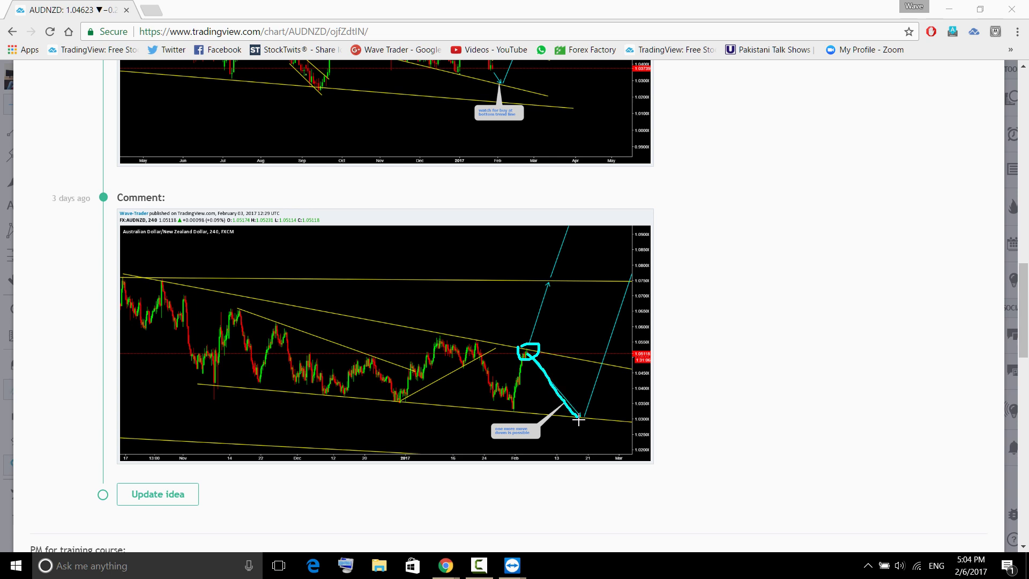
click(152, 278)
mouse_move(209, 299)
mouse_down()
mouse_move(466, 338)
mouse_move(385, 429)
mouse_move(590, 350)
mouse_up()
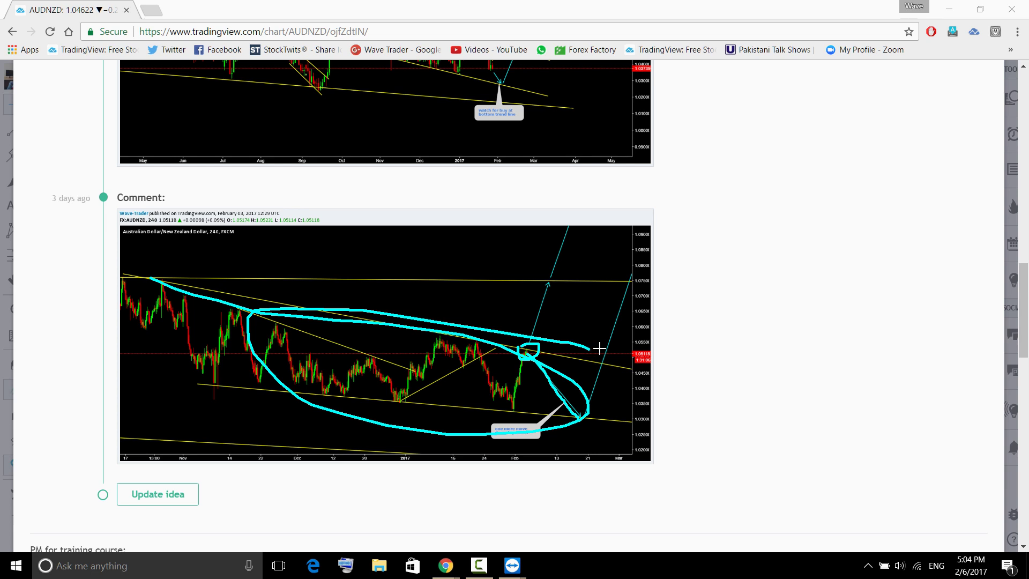
scroll(585, 375, up, 10)
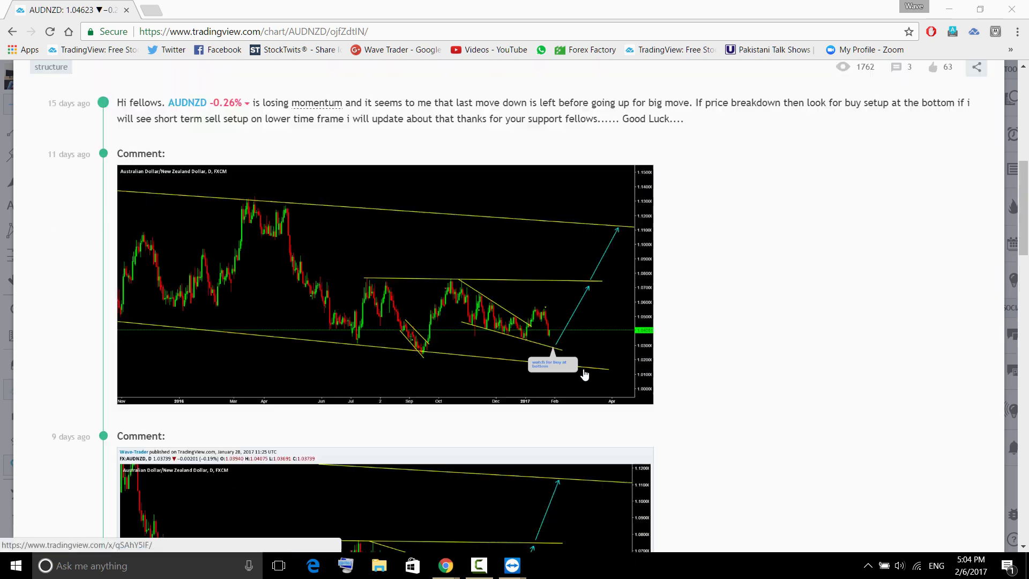
Open the AUDNZD idea chart for editing and switch it from 4h to the 1-hour timeframe.
click(585, 375)
click(958, 140)
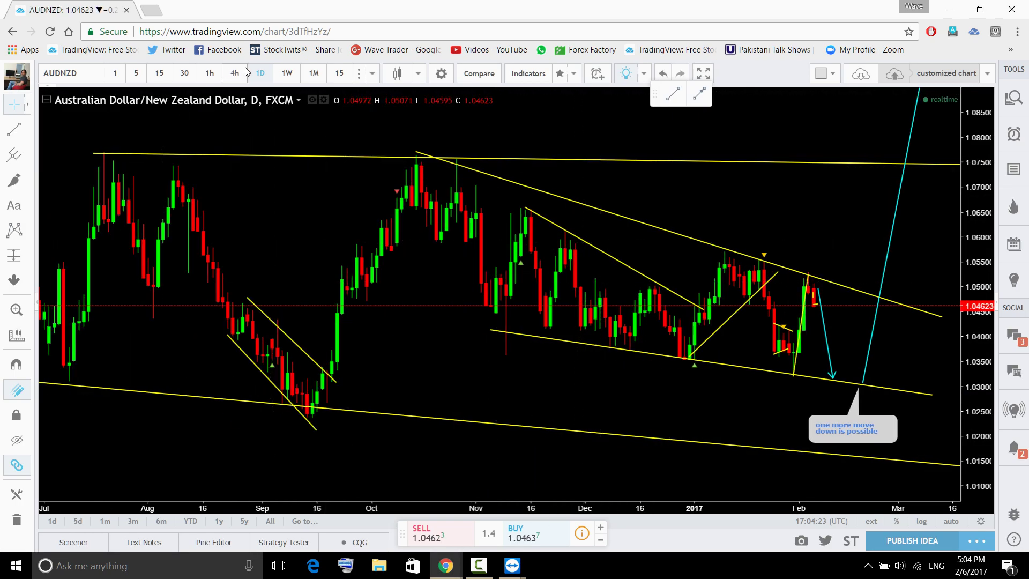
click(235, 73)
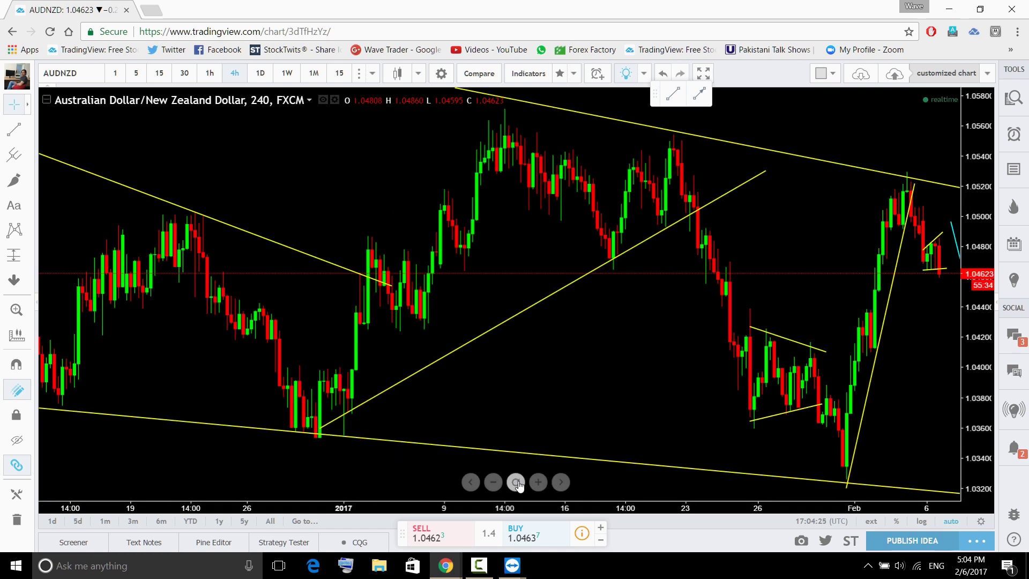
click(209, 73)
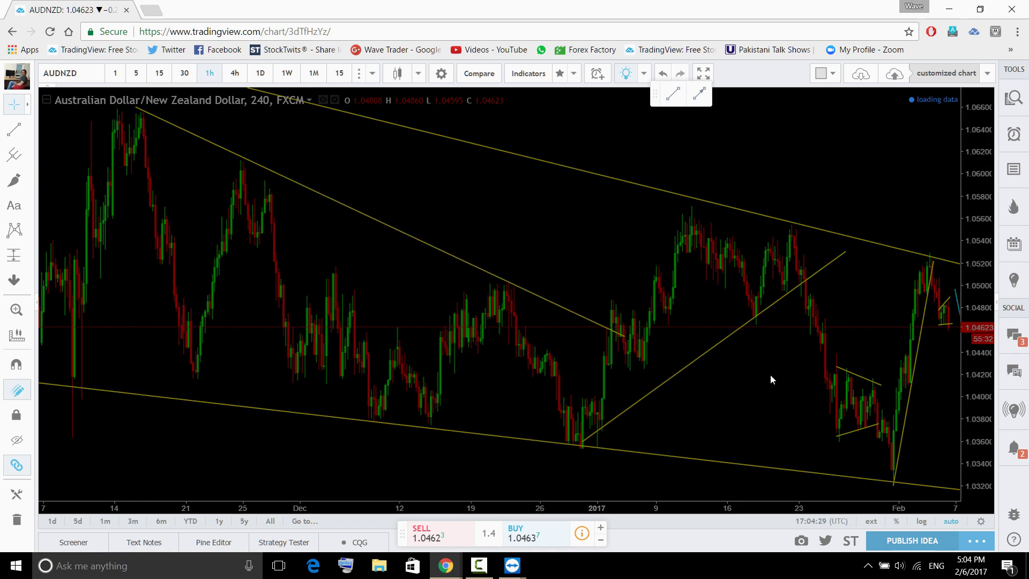
Compress the price scale, pan to recent price action, and show the Watchlist panel.
scroll(780, 371, down, 1)
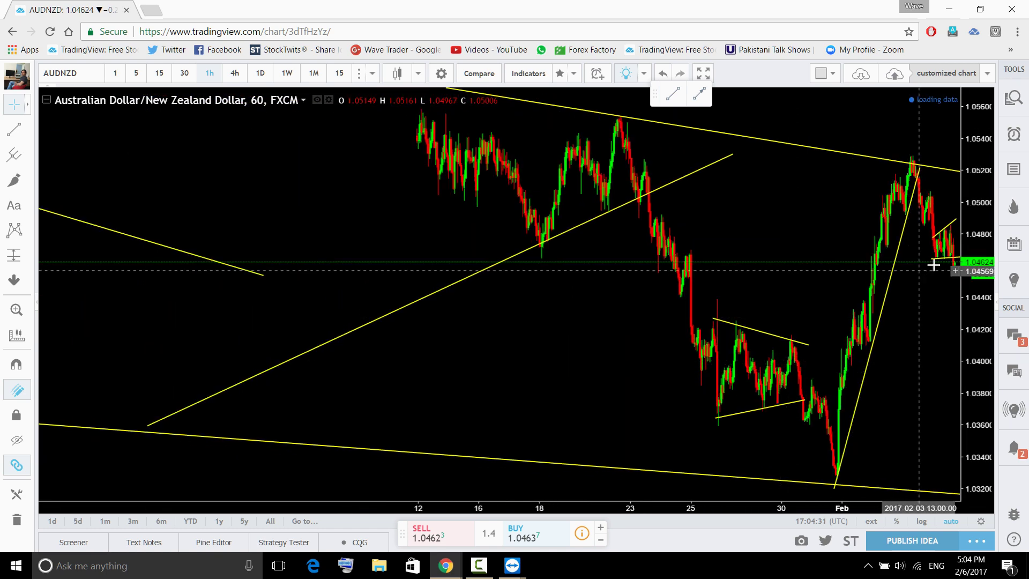
drag(977, 262, 978, 413)
drag(812, 381, 699, 402)
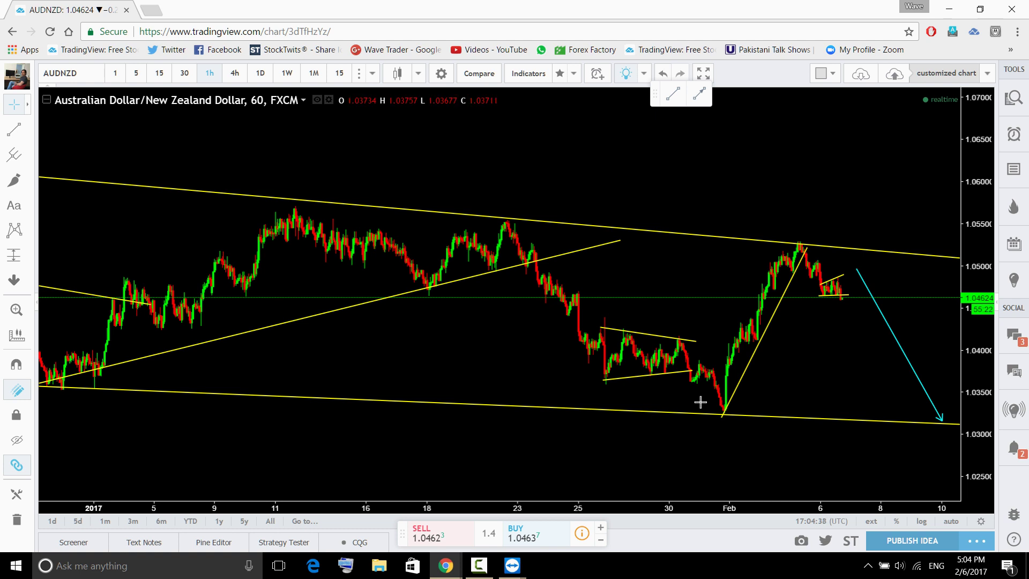
scroll(857, 412, up, 4)
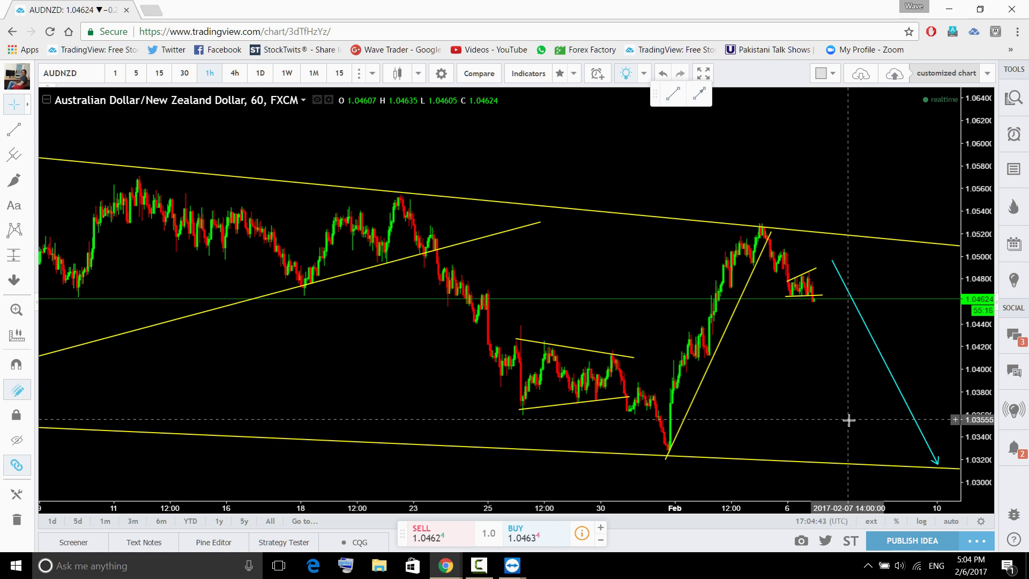
click(1005, 105)
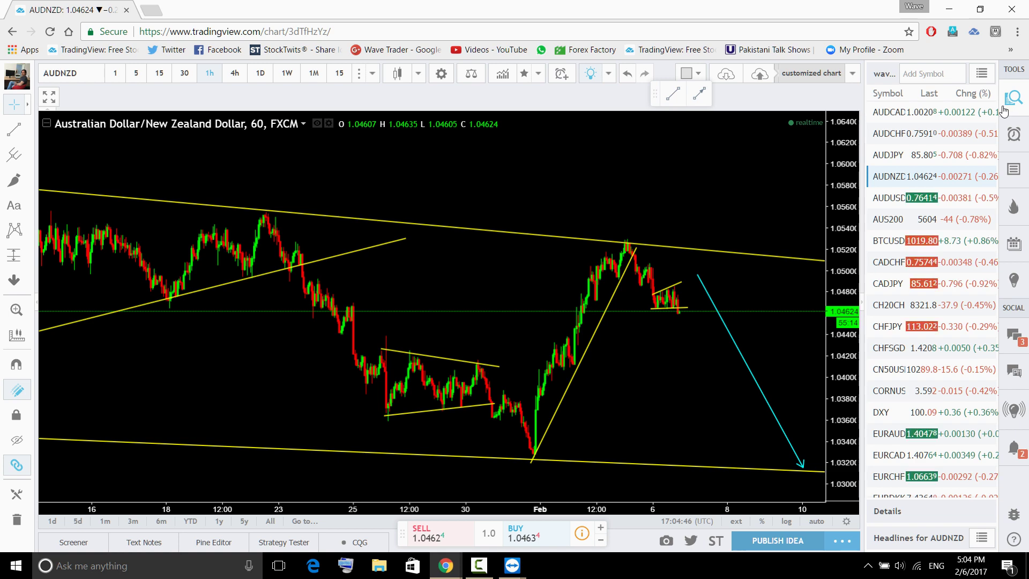
Put AUDNZD on the 4-hour timeframe and rescale the chart to fit the channel.
click(235, 73)
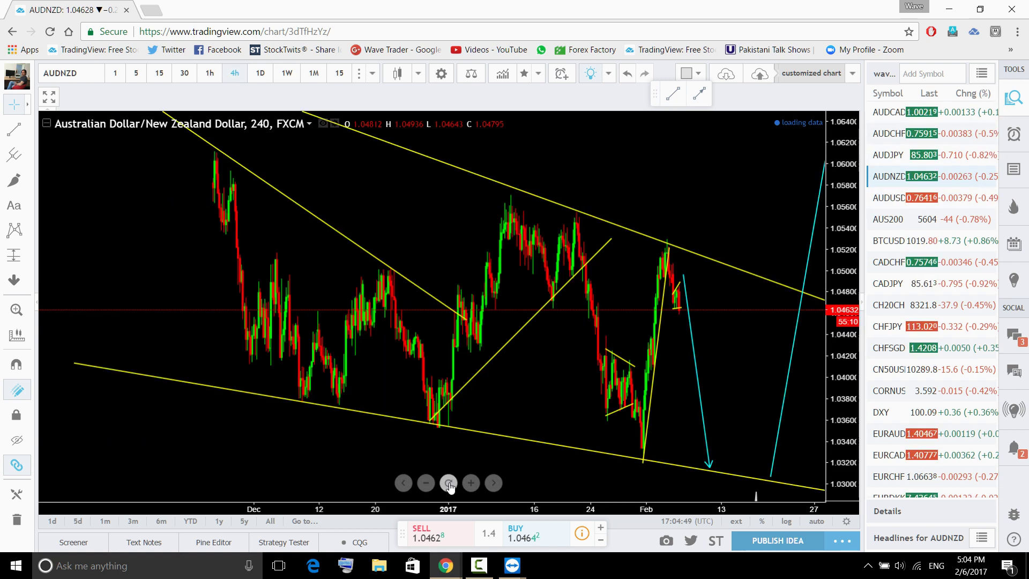
click(449, 485)
scroll(710, 332, down, 6)
drag(838, 273, 831, 374)
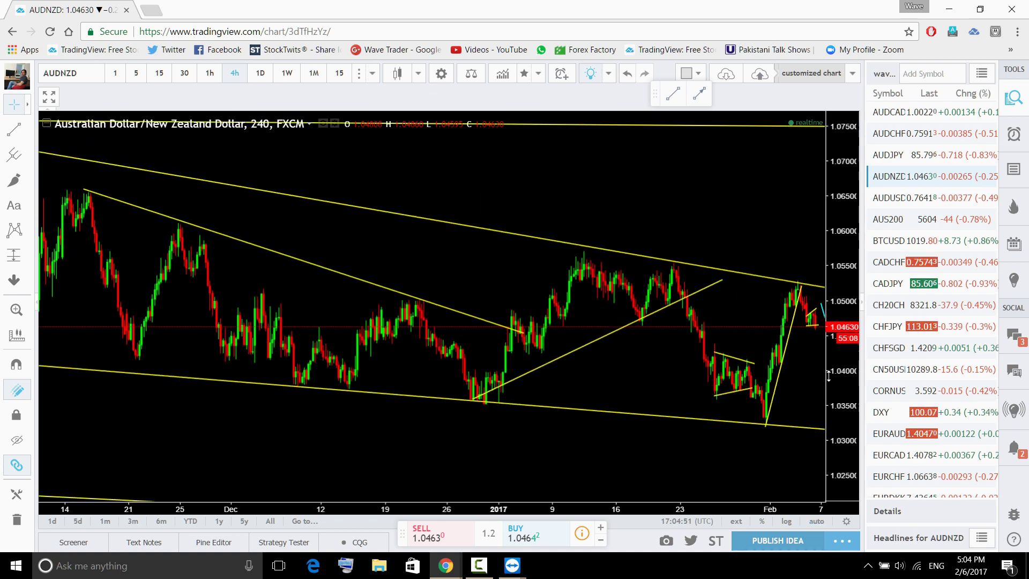
drag(757, 206, 728, 215)
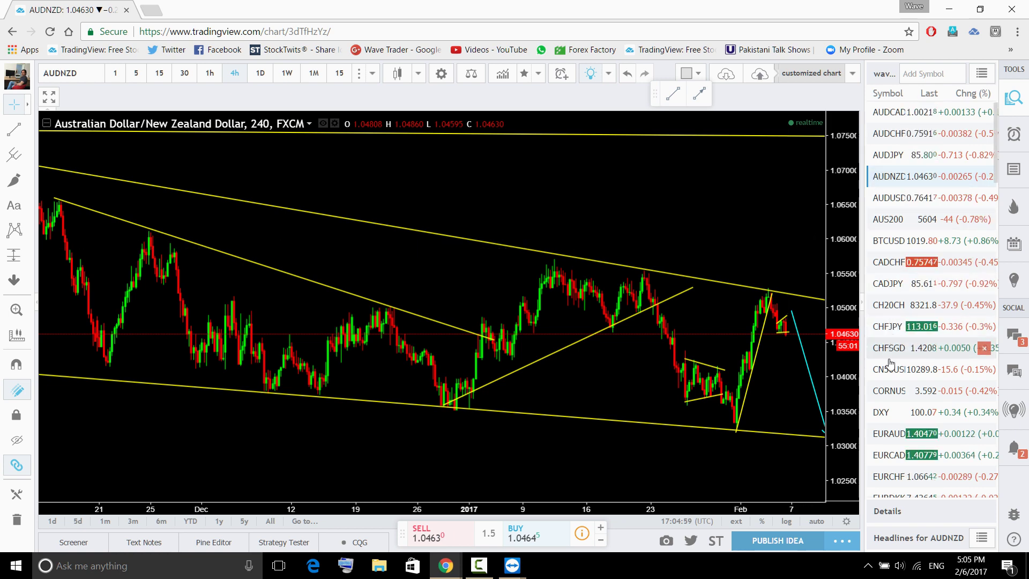
Scroll down the watchlist and load the USDCHF chart.
scroll(911, 402, down, 10)
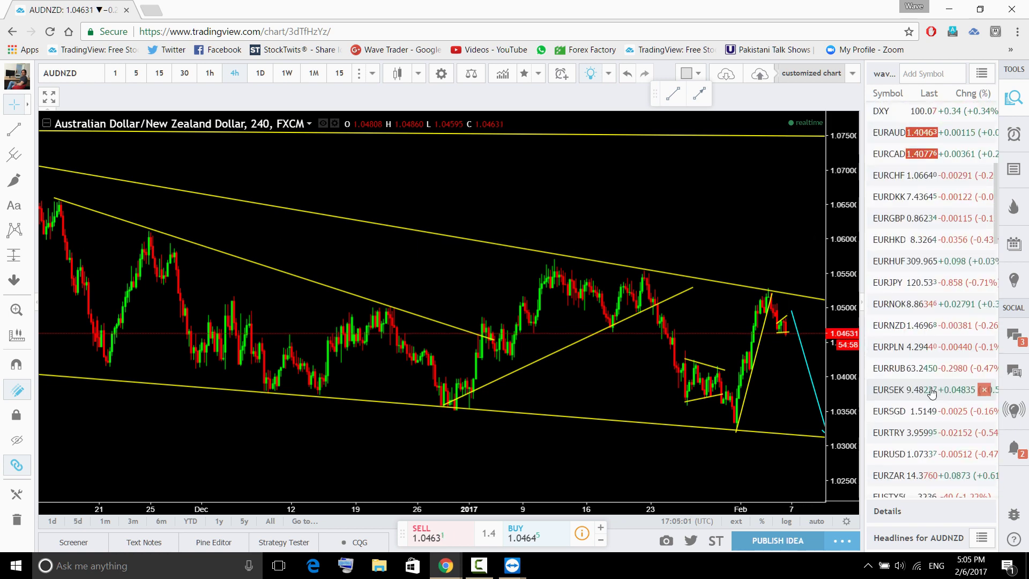
scroll(933, 395, down, 10)
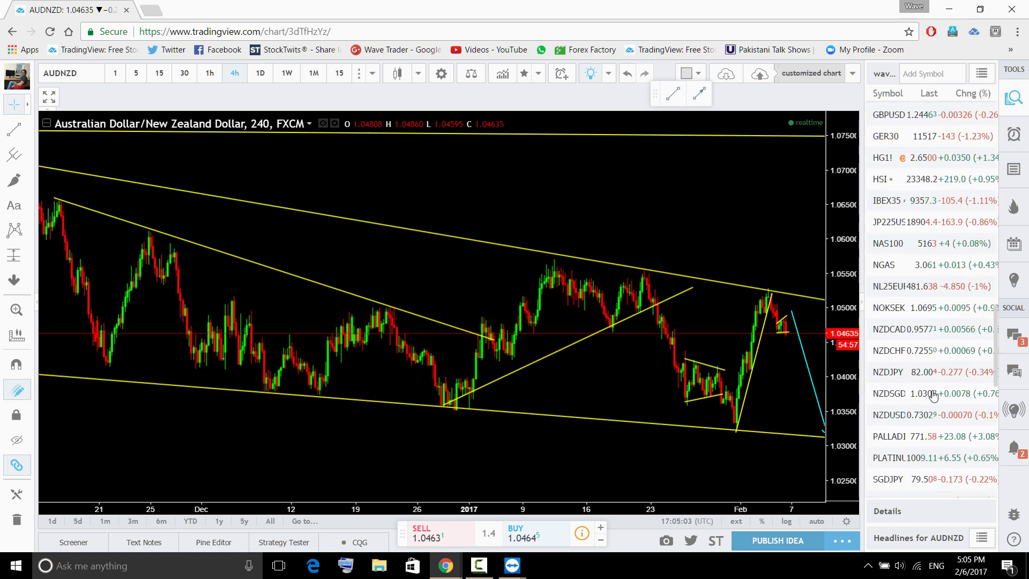
scroll(909, 334, down, 5)
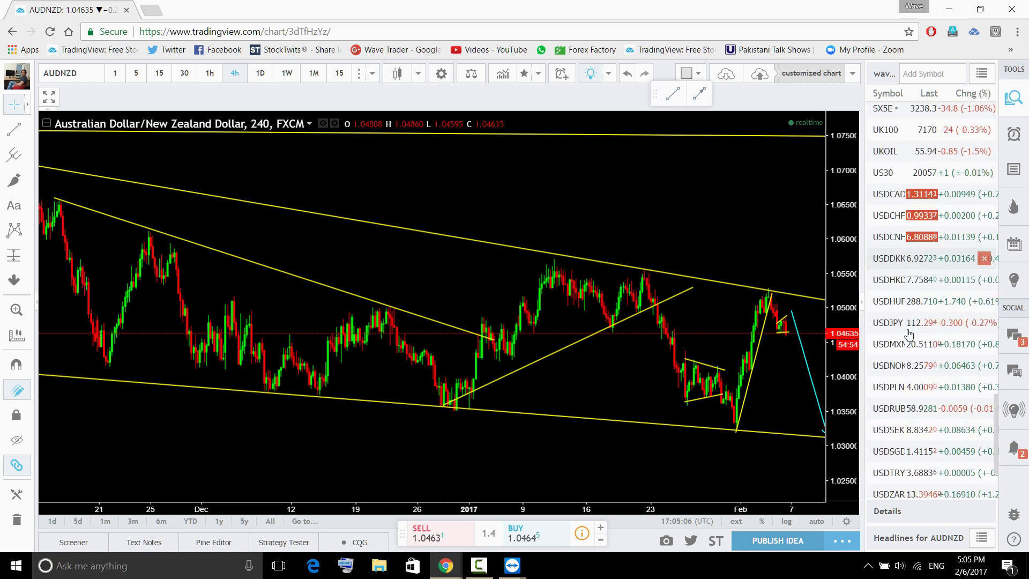
click(894, 216)
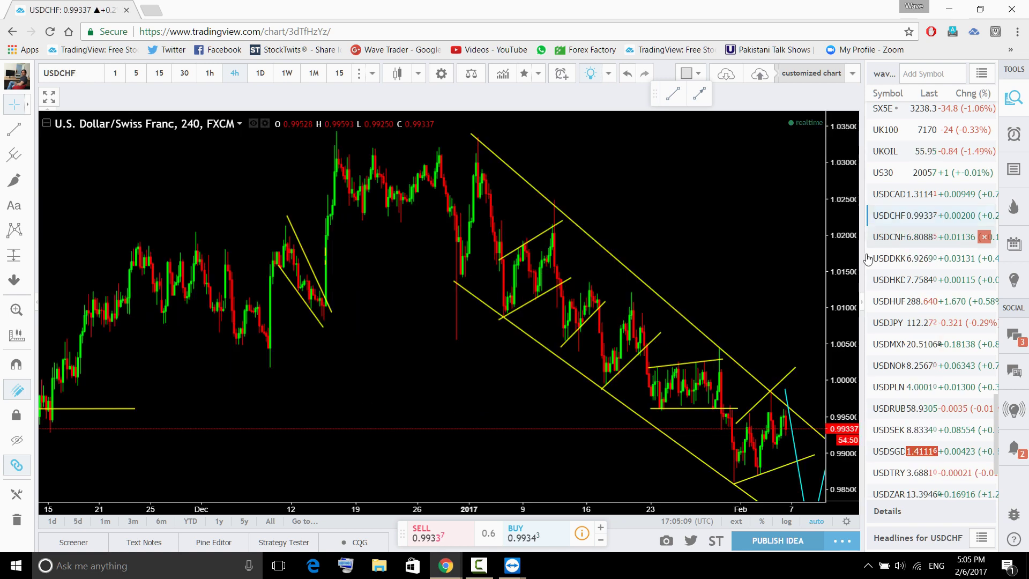
Lower and flatten the USDCHF lower channel line so it ends at the cyan projected low.
drag(838, 257, 711, 442)
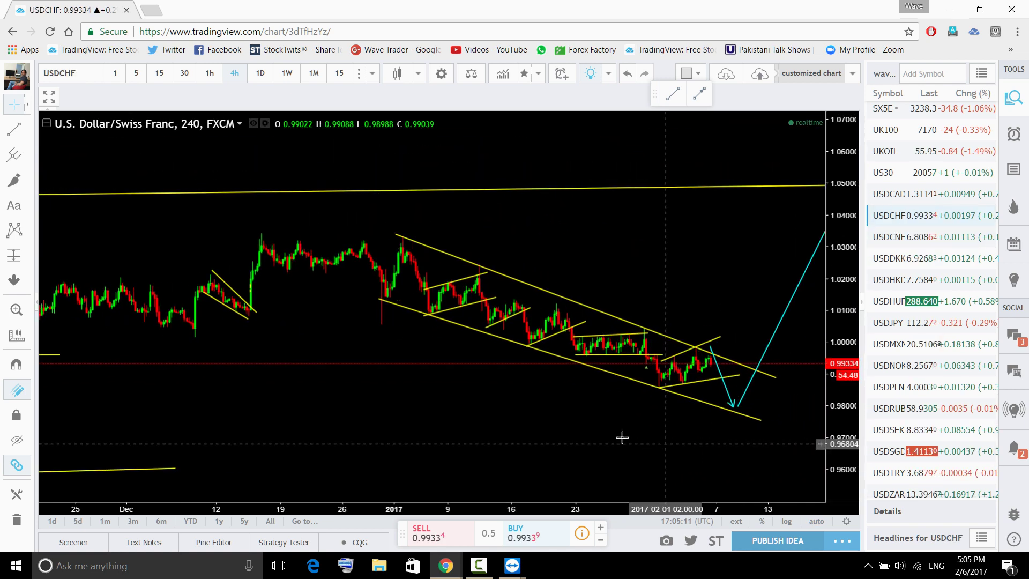
drag(379, 299, 379, 326)
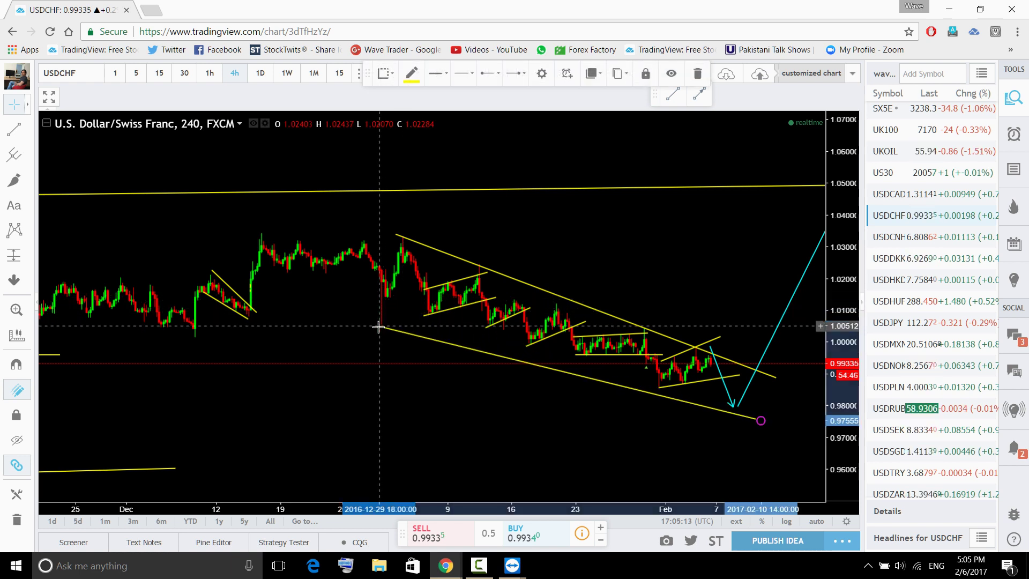
mouse_move(761, 420)
mouse_down()
mouse_move(779, 402)
mouse_move(776, 410)
mouse_up()
drag(718, 443, 668, 443)
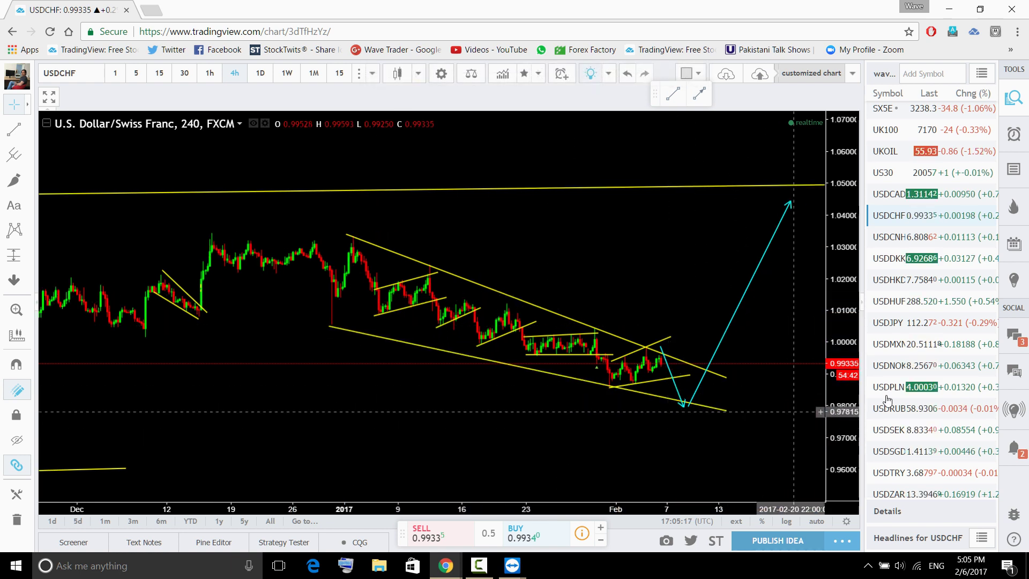
scroll(907, 279, down, 2)
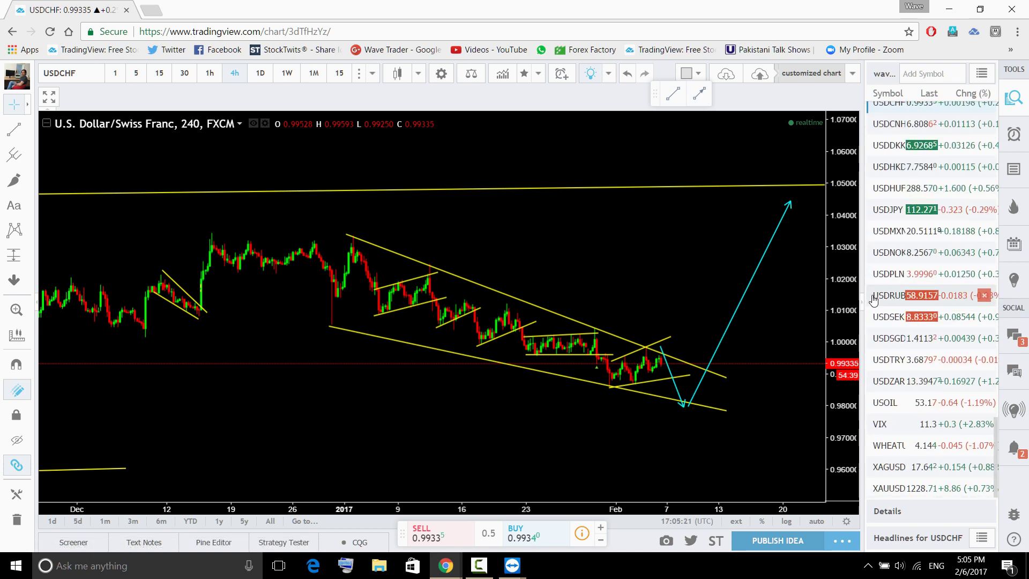
scroll(900, 354, up, 10)
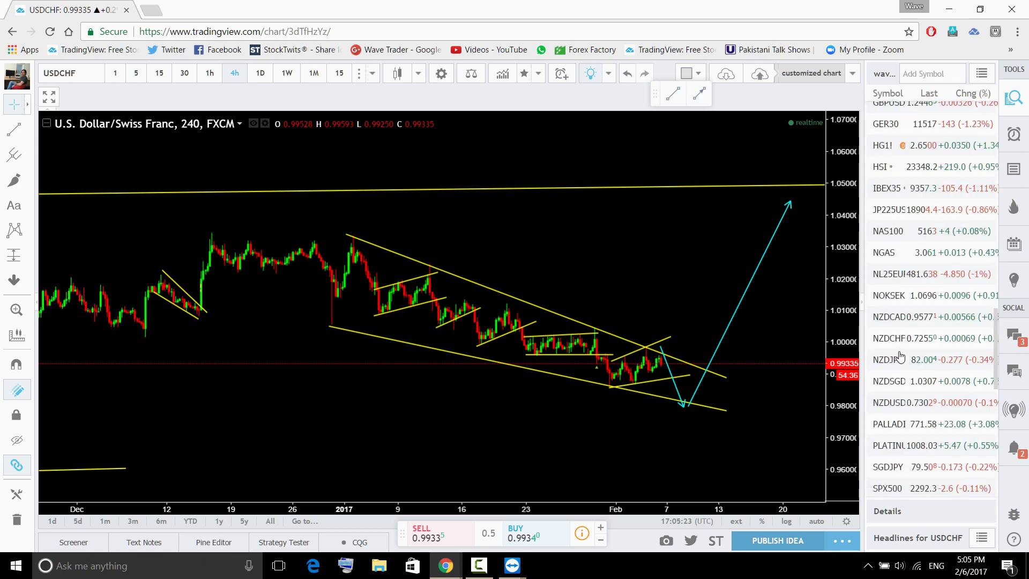
scroll(900, 356, up, 5)
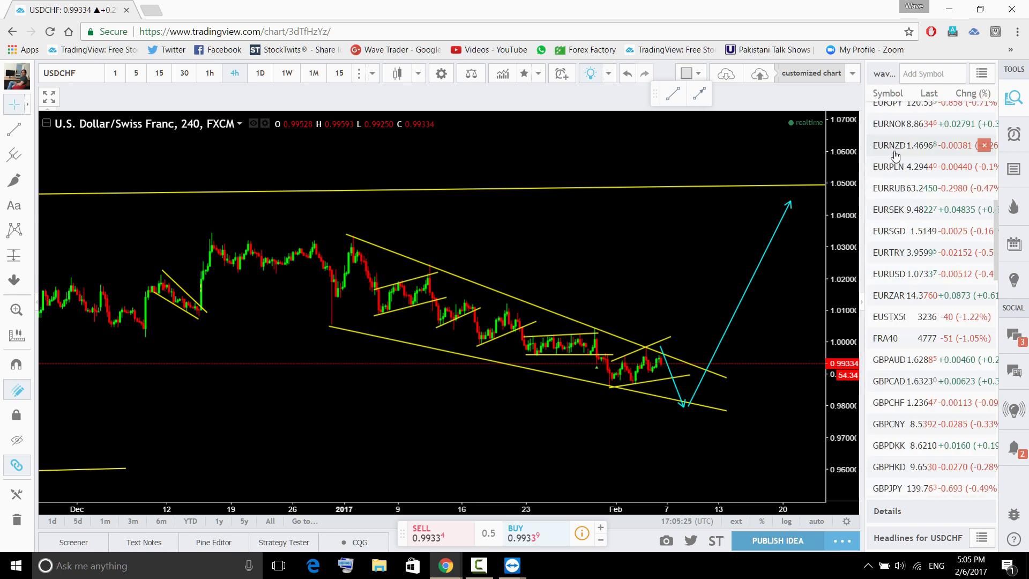
scroll(897, 131, up, 3)
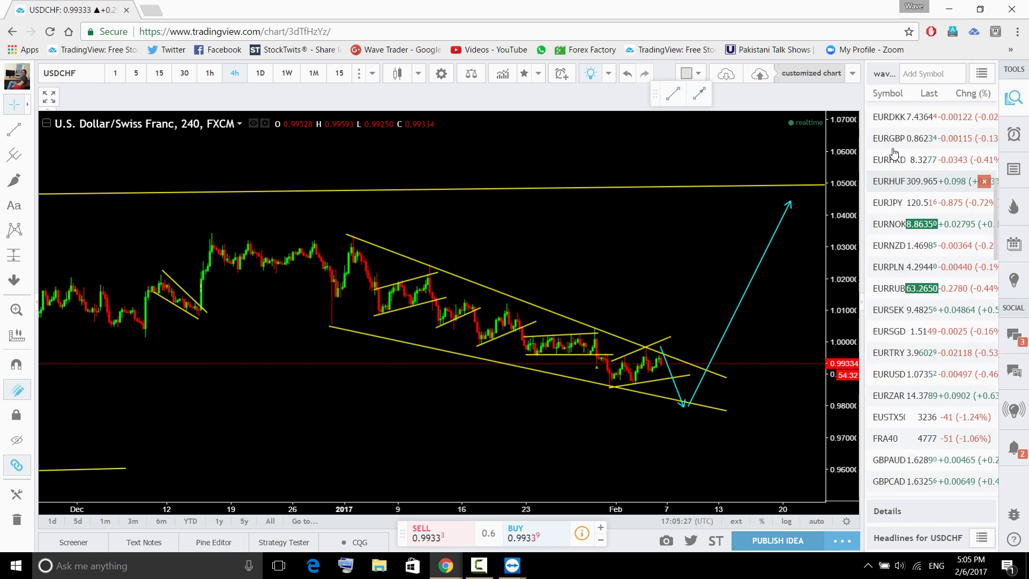
scroll(897, 132, up, 3)
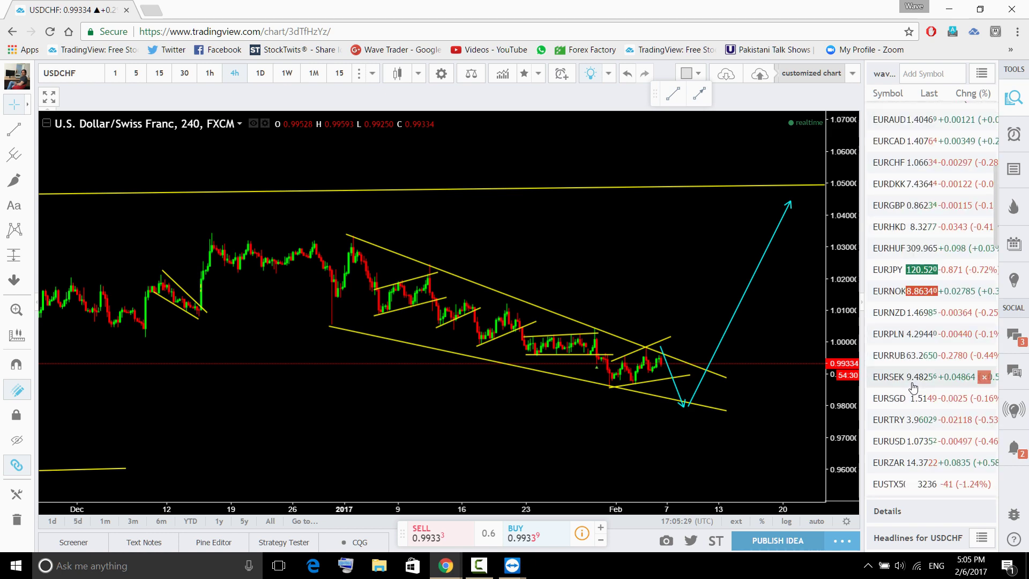
Load EURUSD zoomed out to its rising channel and 'sell under trend line' note, then pick DXY.
click(891, 443)
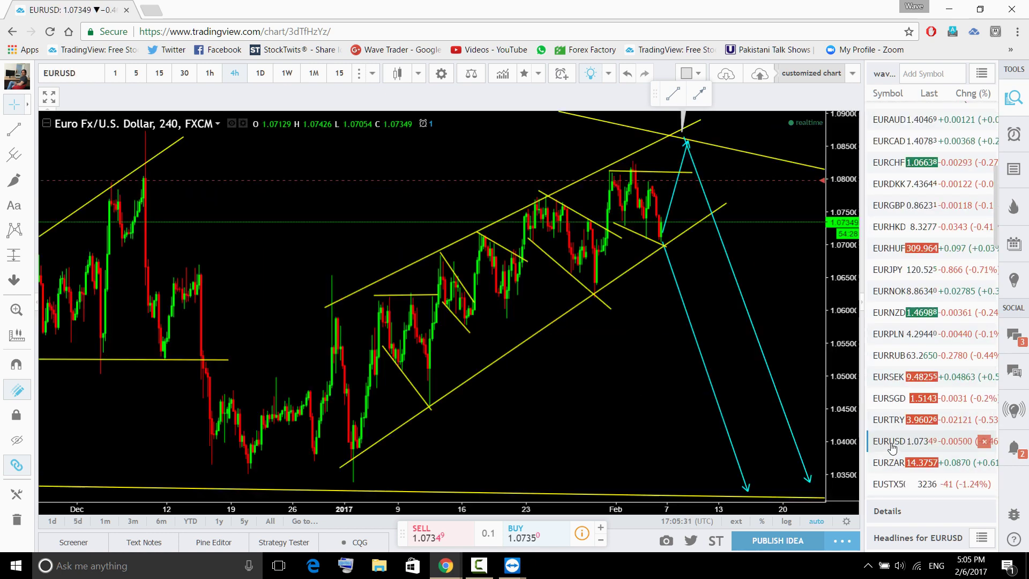
scroll(820, 419, down, 5)
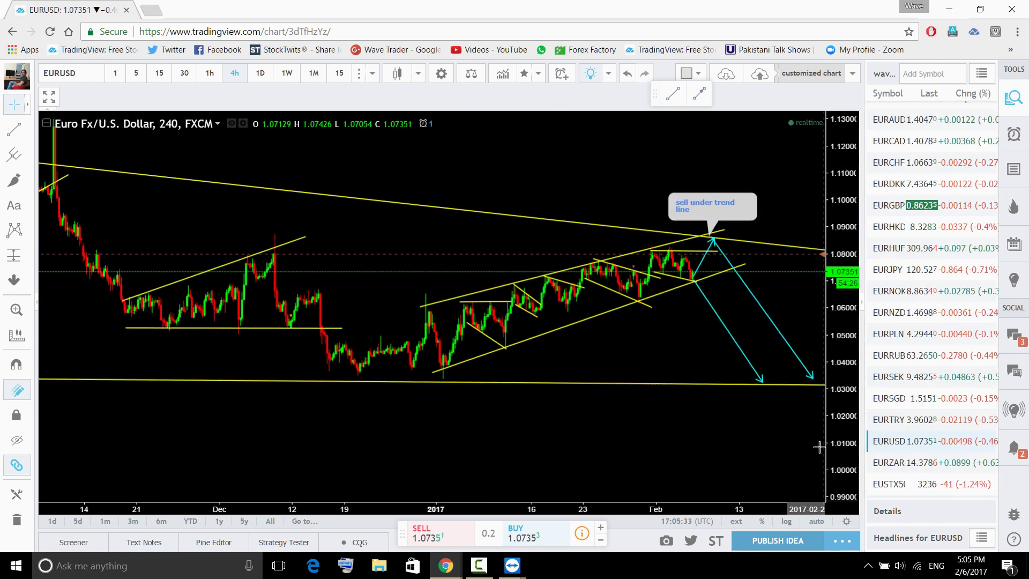
drag(693, 359, 675, 368)
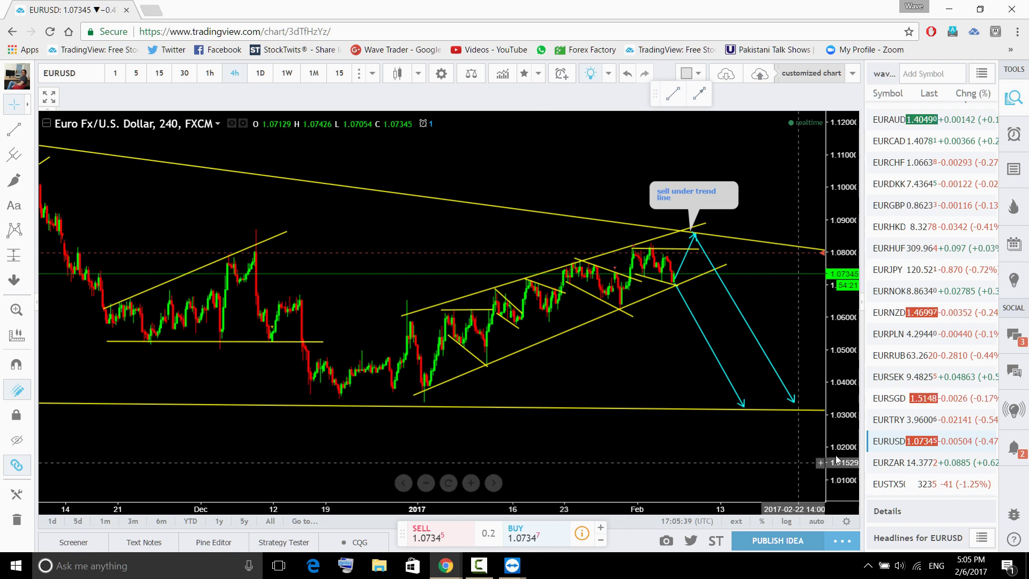
scroll(905, 427, up, 6)
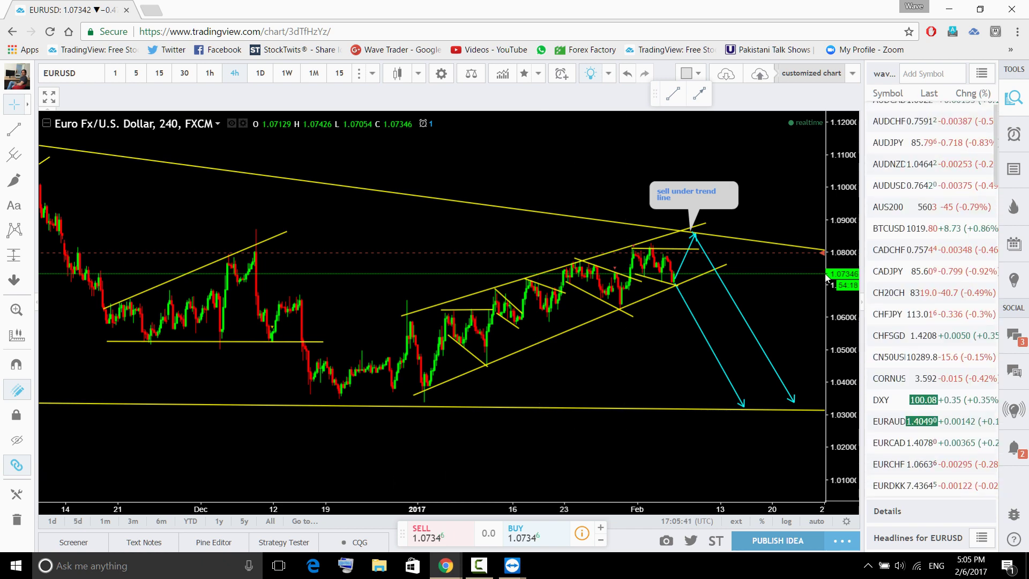
scroll(895, 279, down, 2)
click(898, 319)
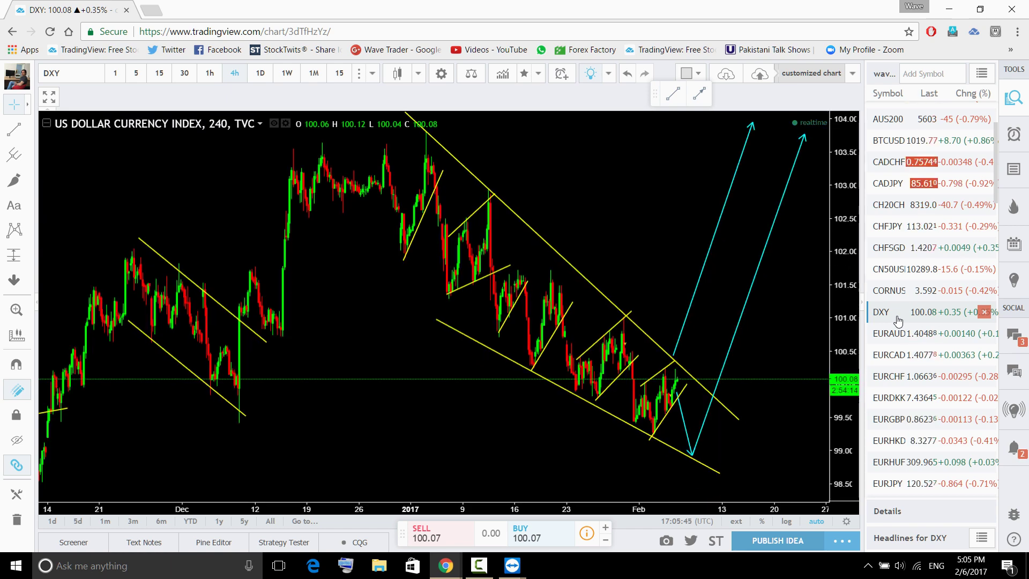
Compress the DXY price scale, switch to 15-minute candles, and extend the rising trend line up-right.
drag(841, 221, 842, 385)
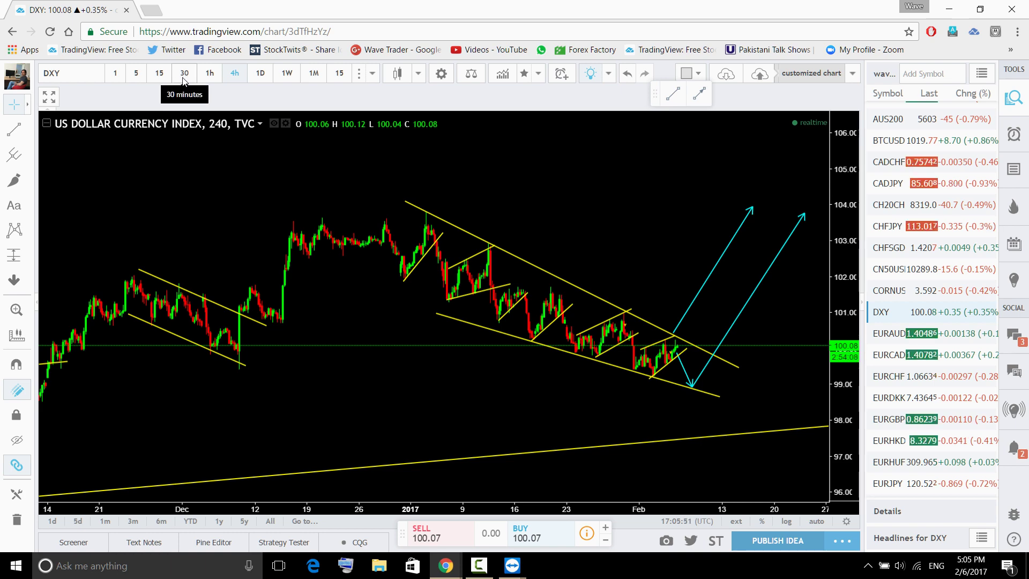
click(159, 73)
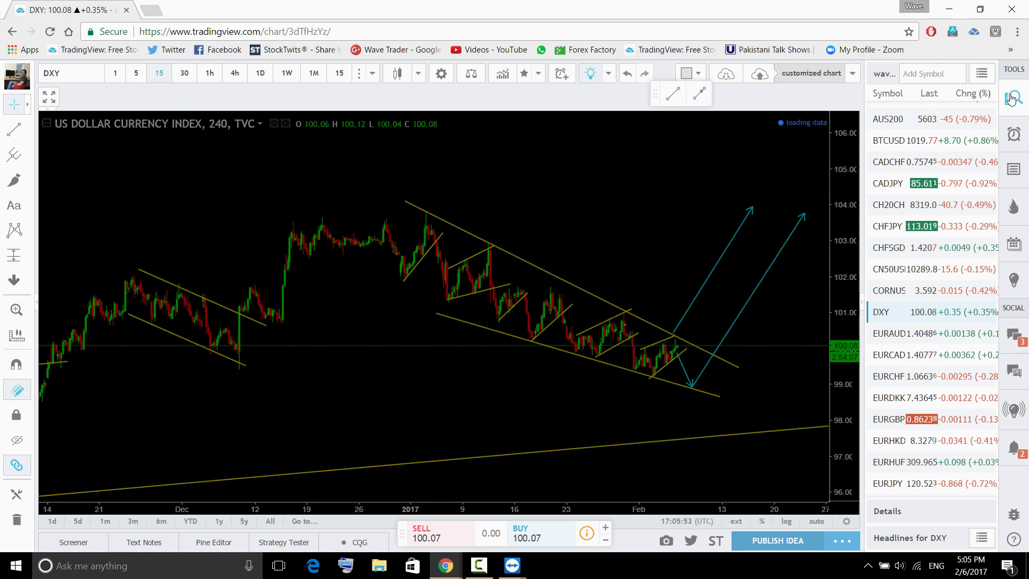
click(1009, 106)
click(514, 480)
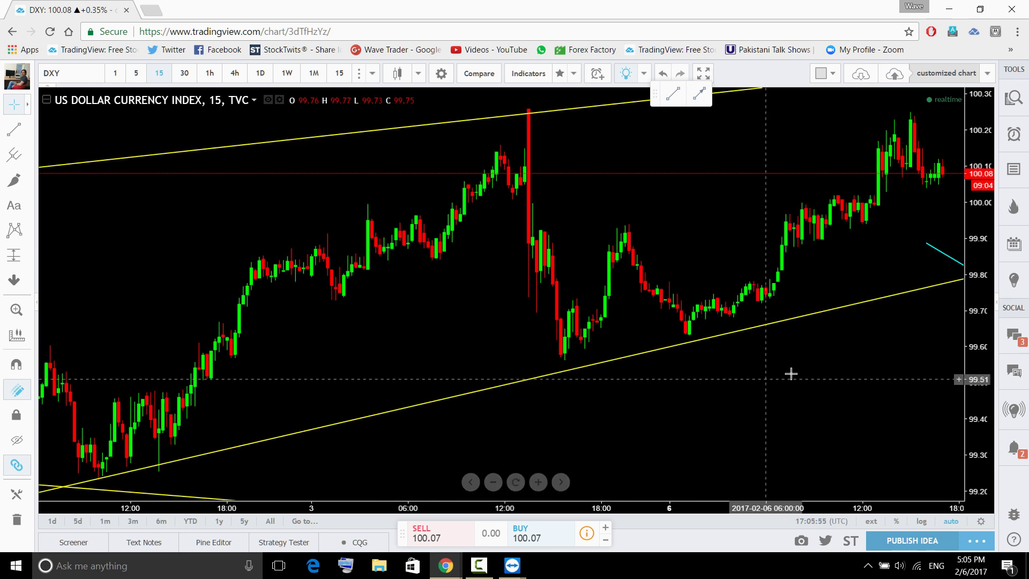
scroll(807, 369, down, 6)
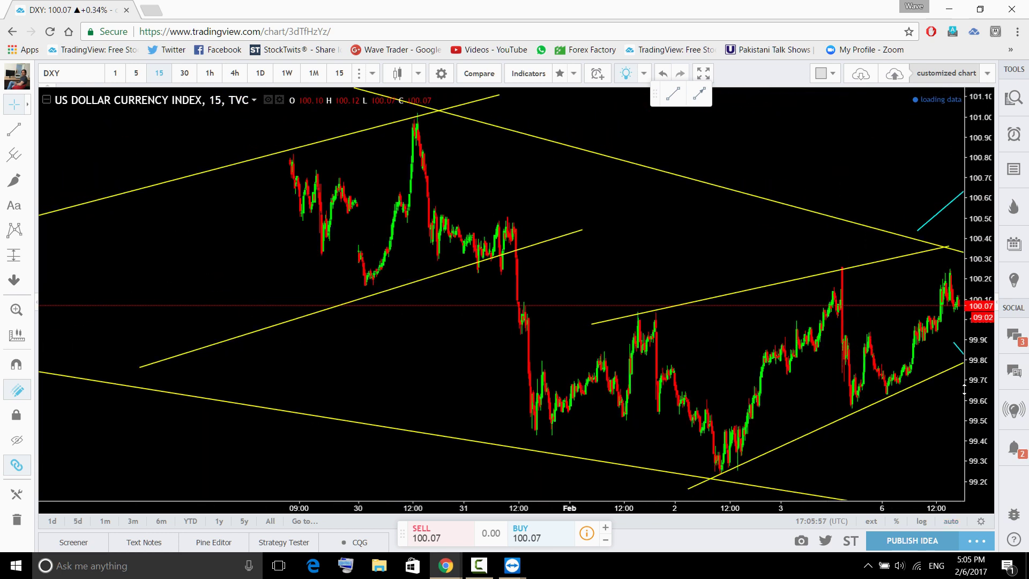
drag(904, 431, 801, 437)
drag(835, 267, 845, 263)
drag(873, 302, 783, 280)
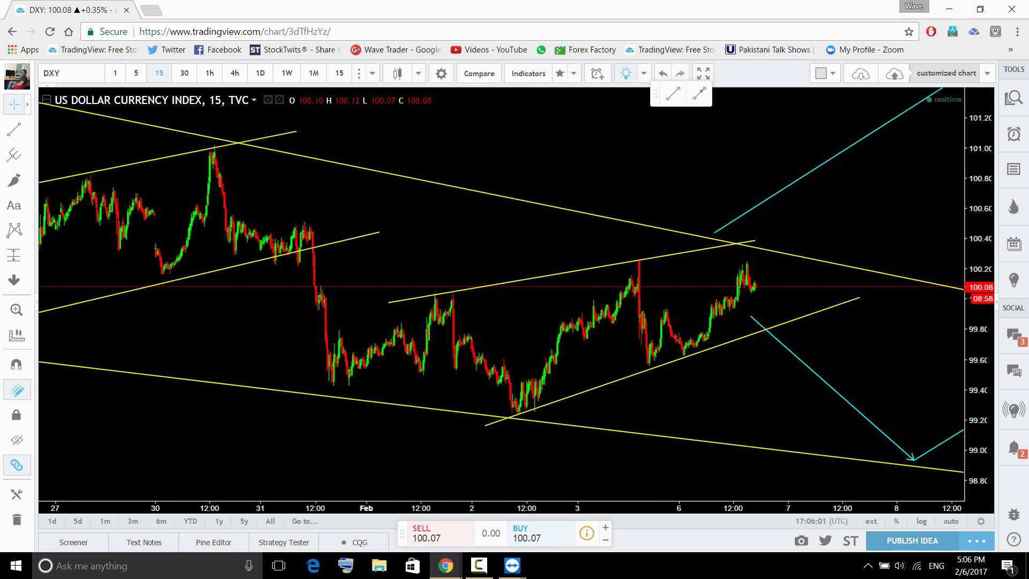
Sketch a rise toward the upper trend line, remove it, and switch DXY to 1-hour.
drag(671, 358, 728, 291)
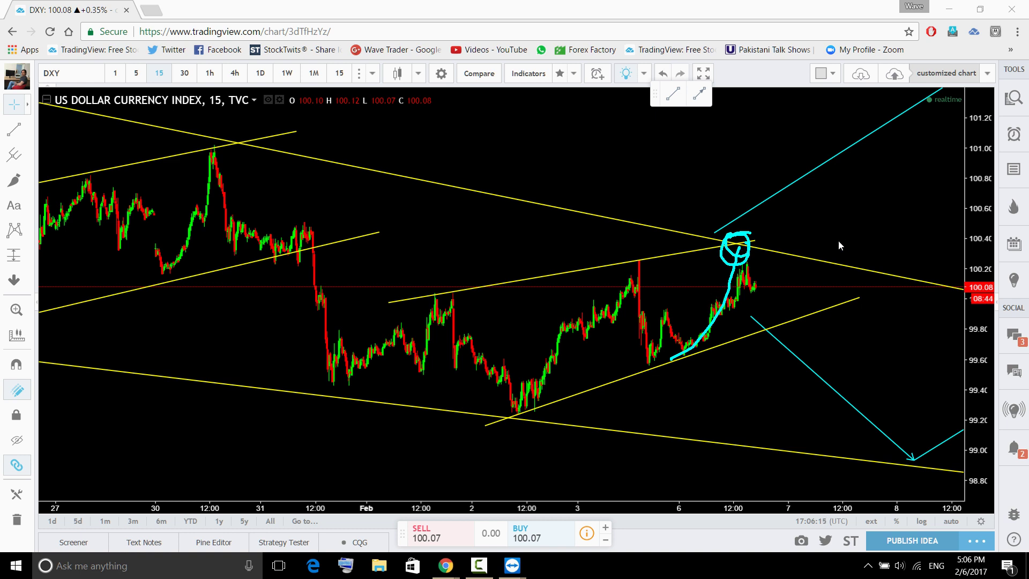
key(Escape)
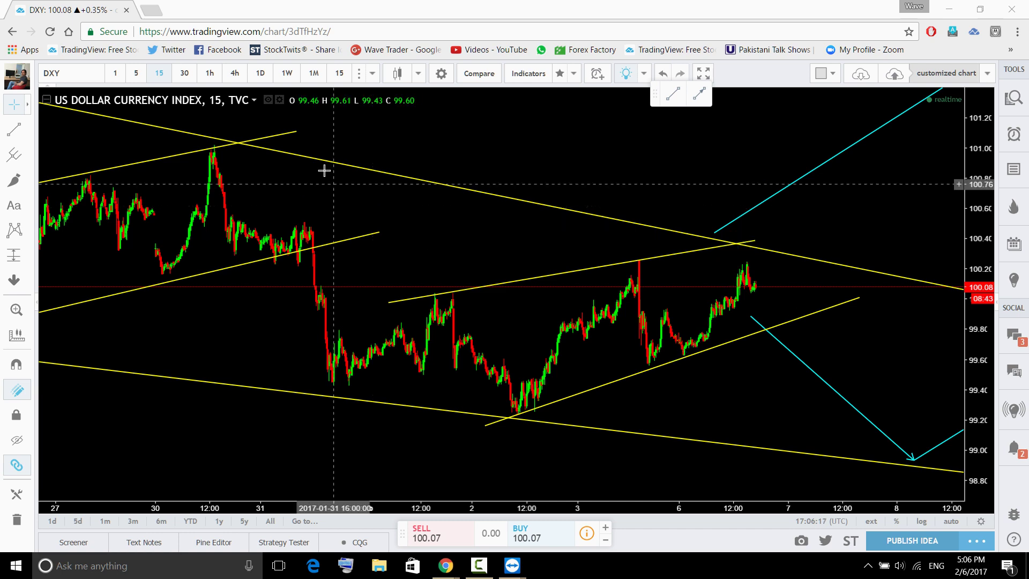
click(209, 74)
click(515, 482)
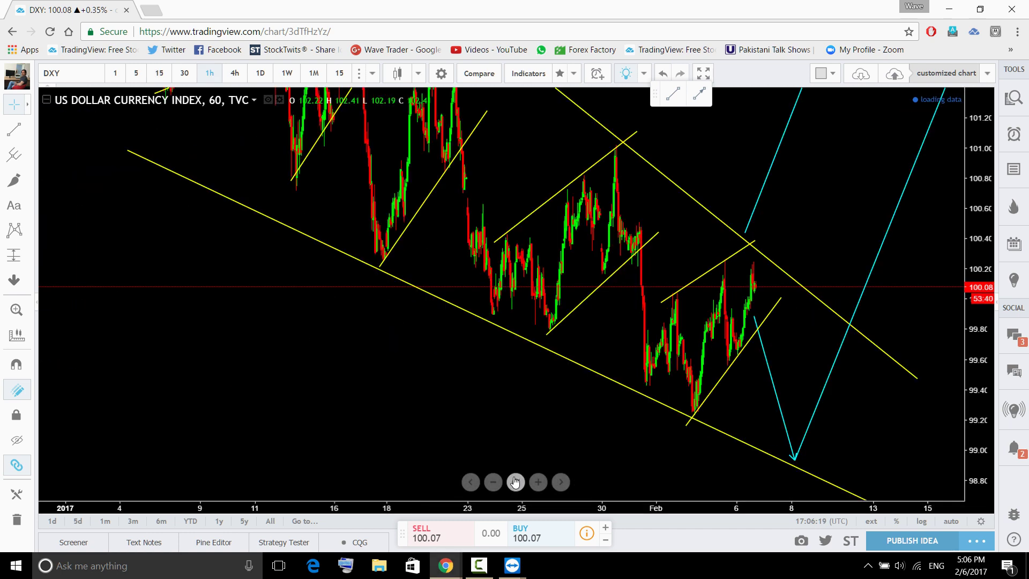
Rescale and pan the DXY 1-hour chart to frame its descending channel.
scroll(890, 323, down, 5)
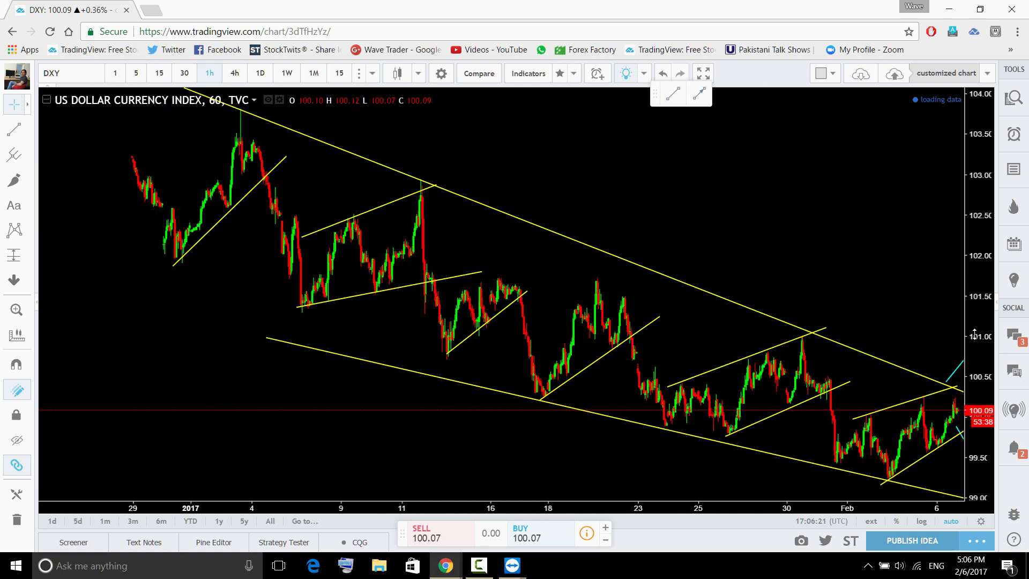
drag(972, 338, 972, 392)
drag(825, 314, 719, 303)
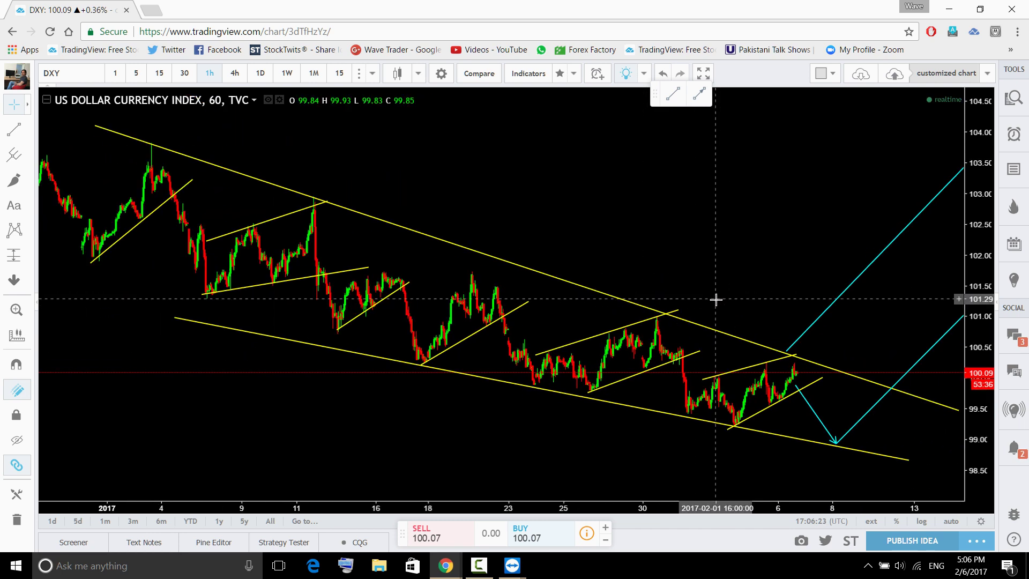
drag(974, 324, 972, 371)
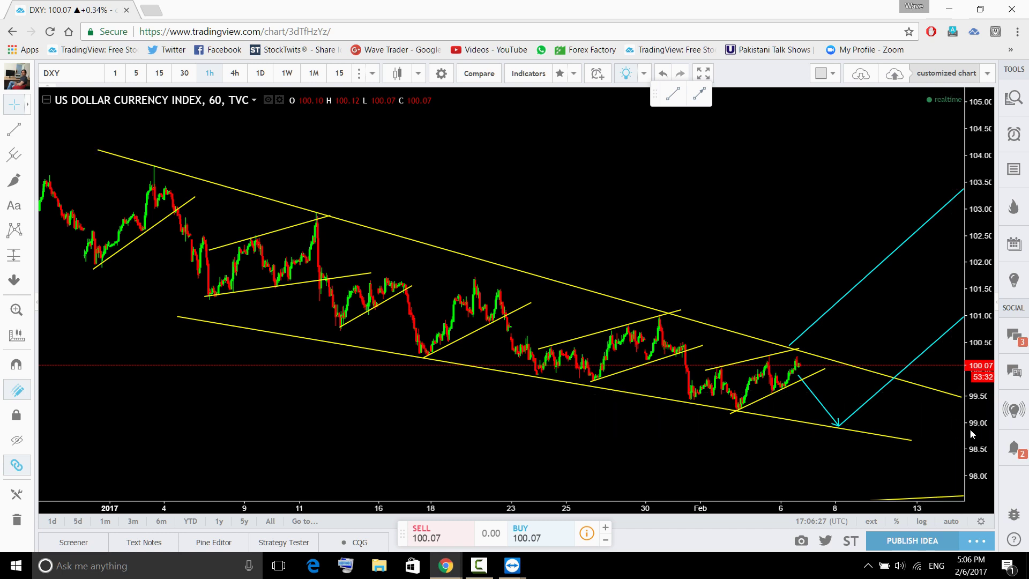
drag(971, 430, 970, 413)
drag(906, 427, 853, 397)
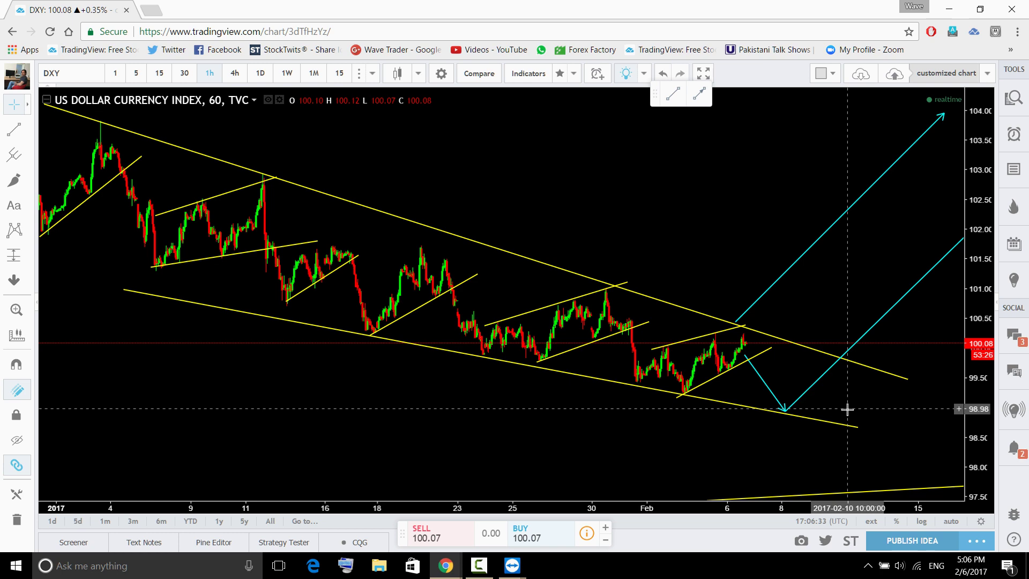
drag(971, 381, 971, 399)
drag(931, 412, 871, 434)
scroll(891, 435, down, 2)
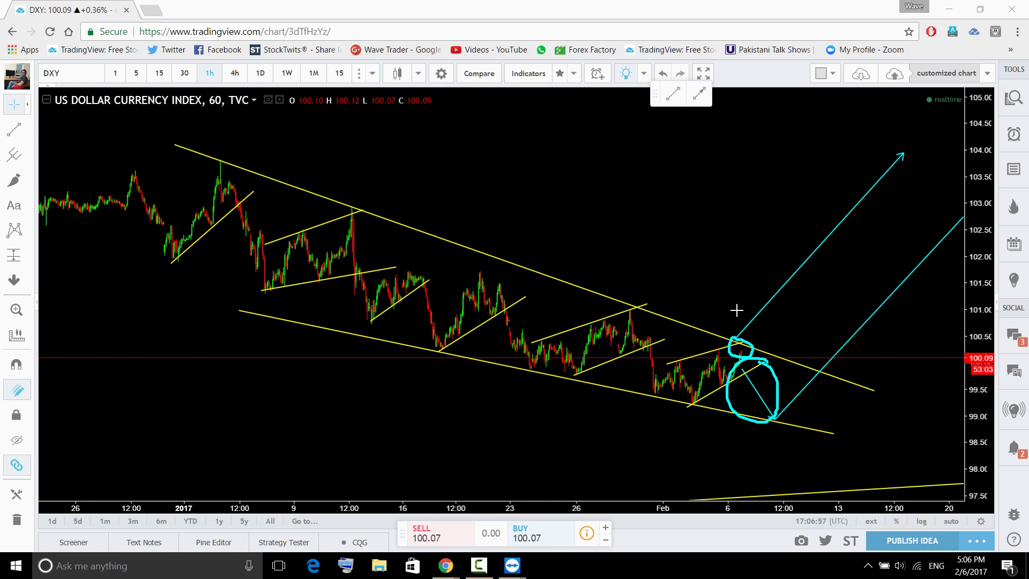
Clear the cyan freehand circles and loop, then switch to the saved 5.png USD/CHF screenshot.
key(Escape)
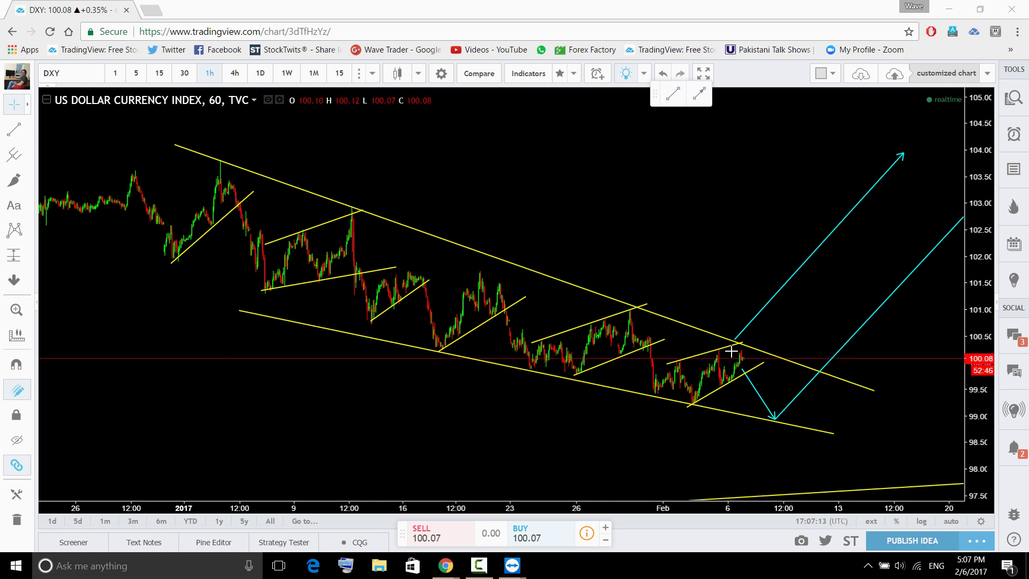
mouse_move(738, 347)
mouse_down()
mouse_move(777, 423)
mouse_move(751, 343)
mouse_up()
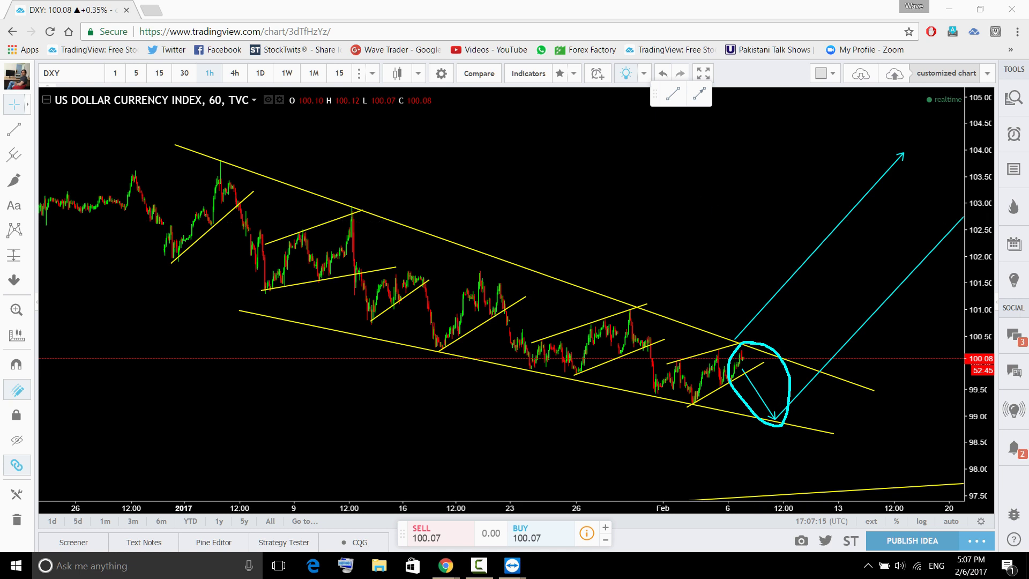
key(Escape)
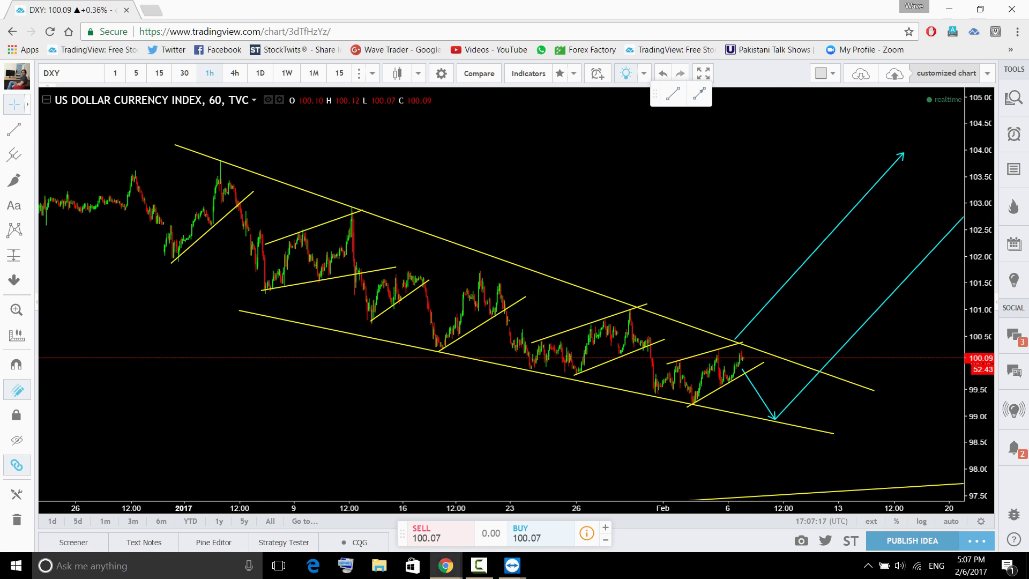
key(ctrl+shift+d)
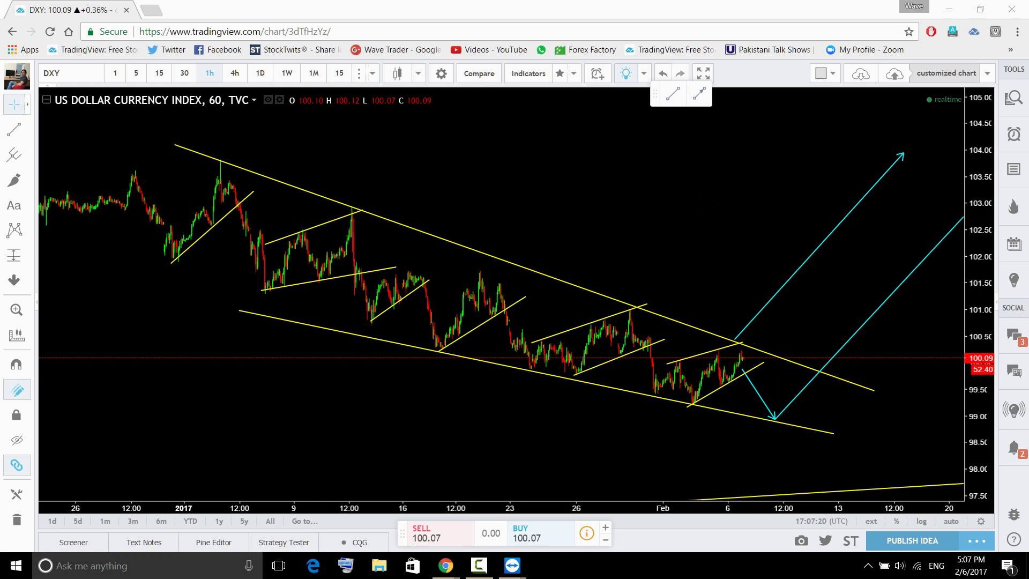
key(Escape)
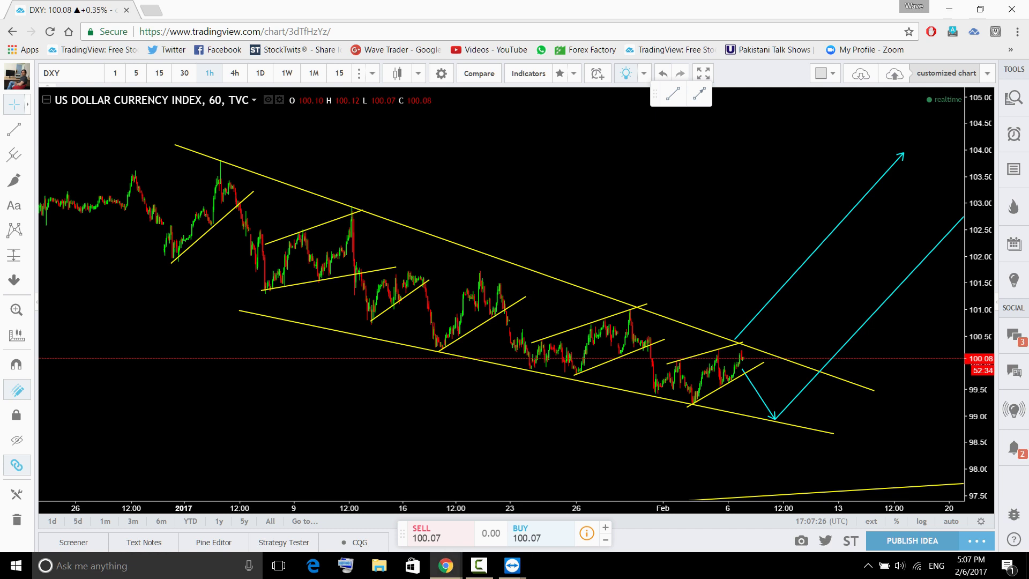
key(super+e)
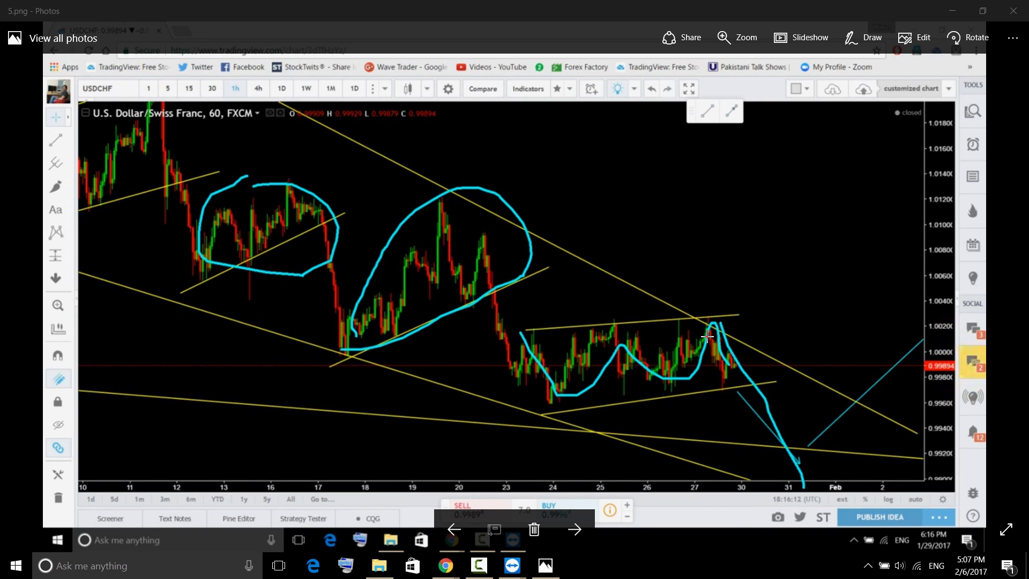
Sketch drops and circles over USD/CHF screenshots 5.png and 6.png, erase the ink, and advance to 11.png.
drag(725, 327, 785, 472)
mouse_move(802, 348)
mouse_down()
mouse_move(714, 415)
mouse_move(777, 320)
mouse_up()
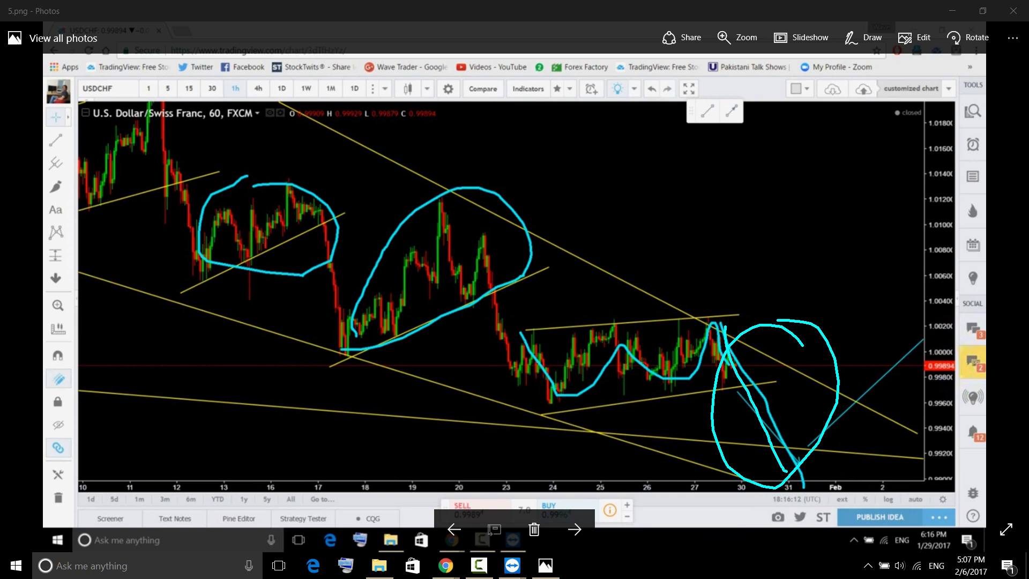
click(572, 530)
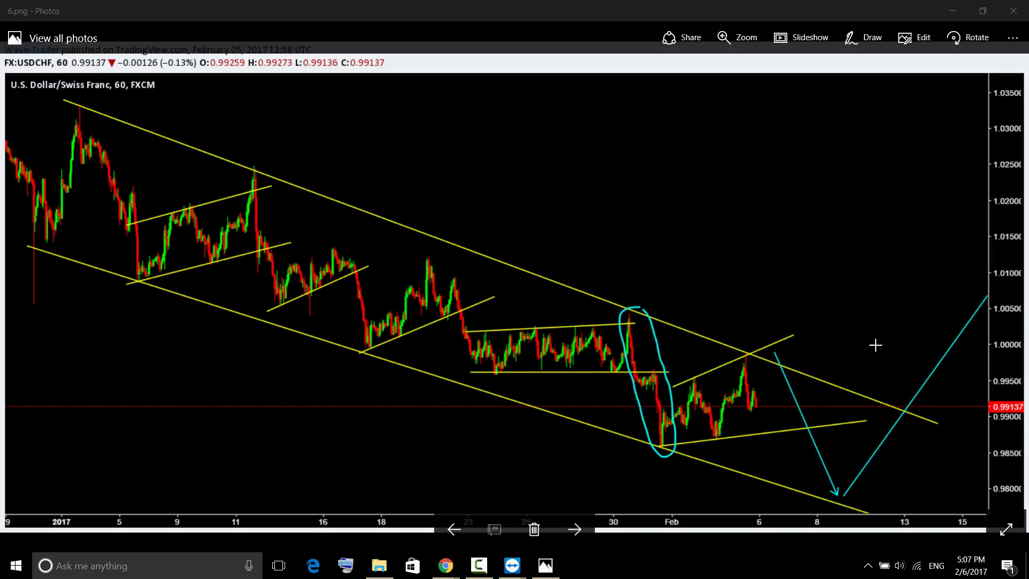
mouse_move(632, 314)
mouse_down()
mouse_move(668, 359)
mouse_move(660, 451)
mouse_move(631, 321)
mouse_move(651, 331)
mouse_up()
drag(776, 354, 827, 490)
mouse_move(756, 399)
mouse_down()
mouse_move(772, 423)
mouse_move(784, 351)
mouse_move(802, 338)
mouse_move(805, 351)
mouse_up()
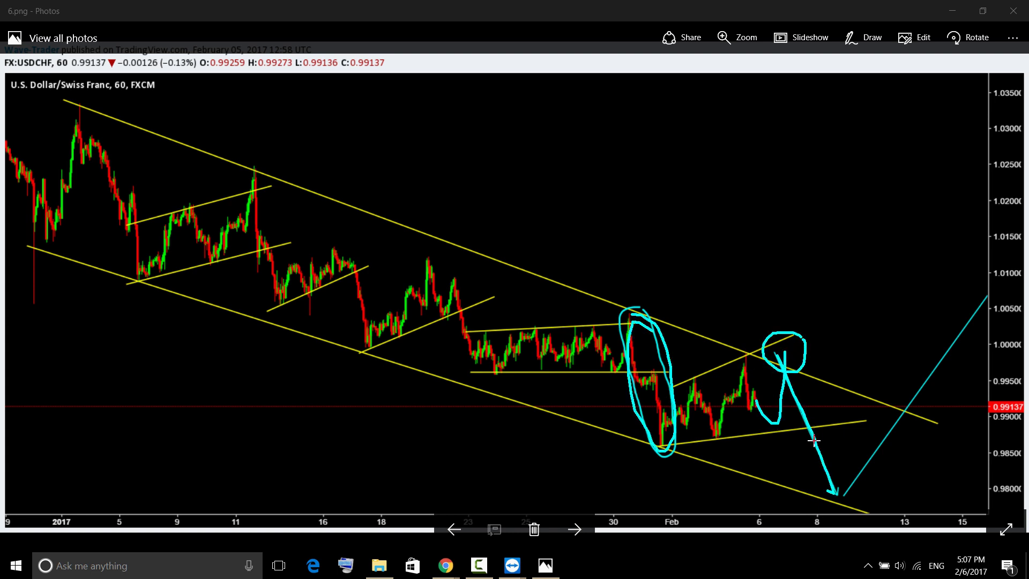
key(Escape)
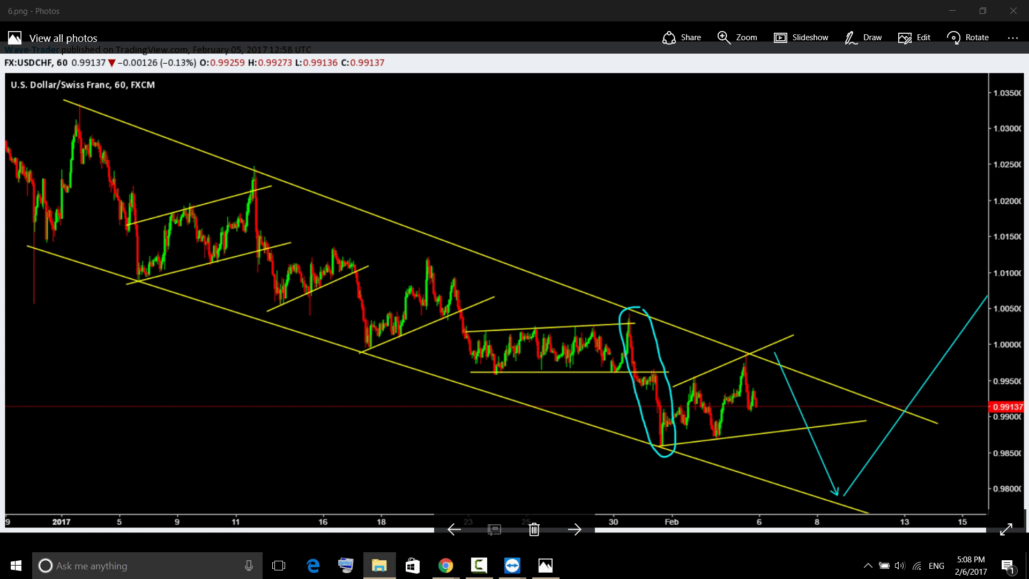
key(Right)
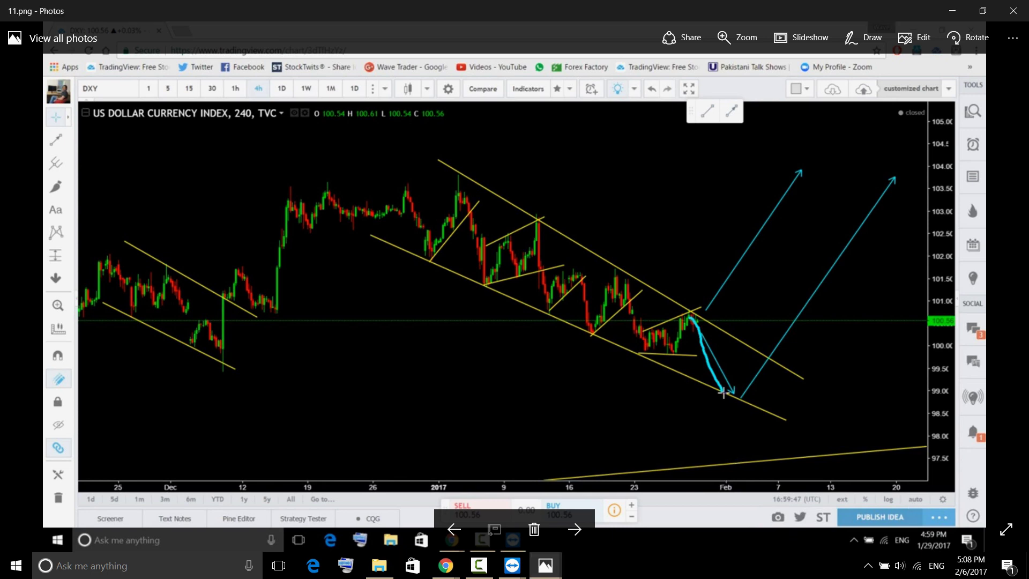
Circle the projected drop toward the channel bottom on 11.png, then move to 12.png and clear ink.
key(ctrl+shift+d)
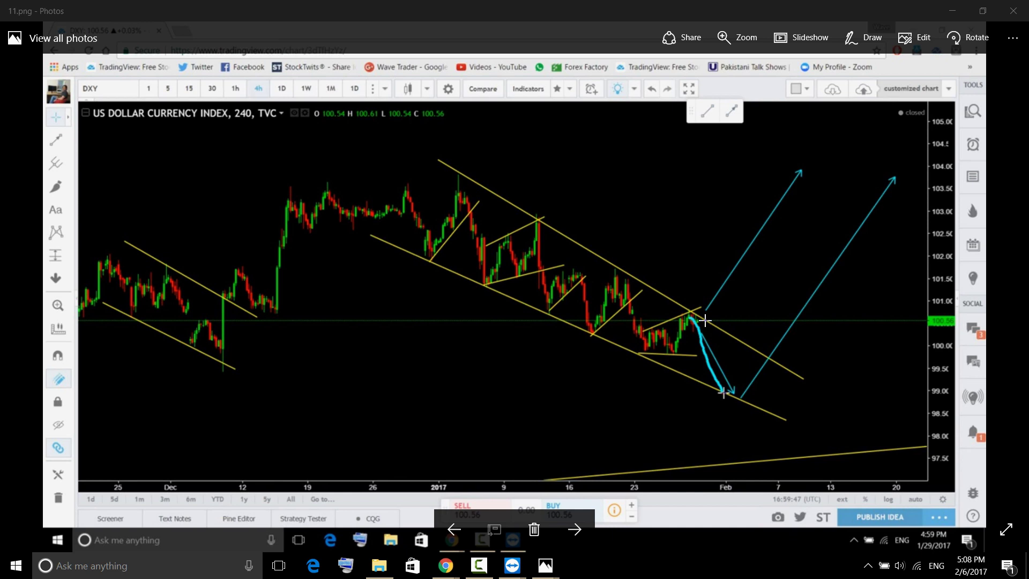
mouse_move(705, 319)
mouse_down()
mouse_move(679, 347)
mouse_move(718, 390)
mouse_move(738, 359)
mouse_move(718, 317)
mouse_move(708, 320)
mouse_up()
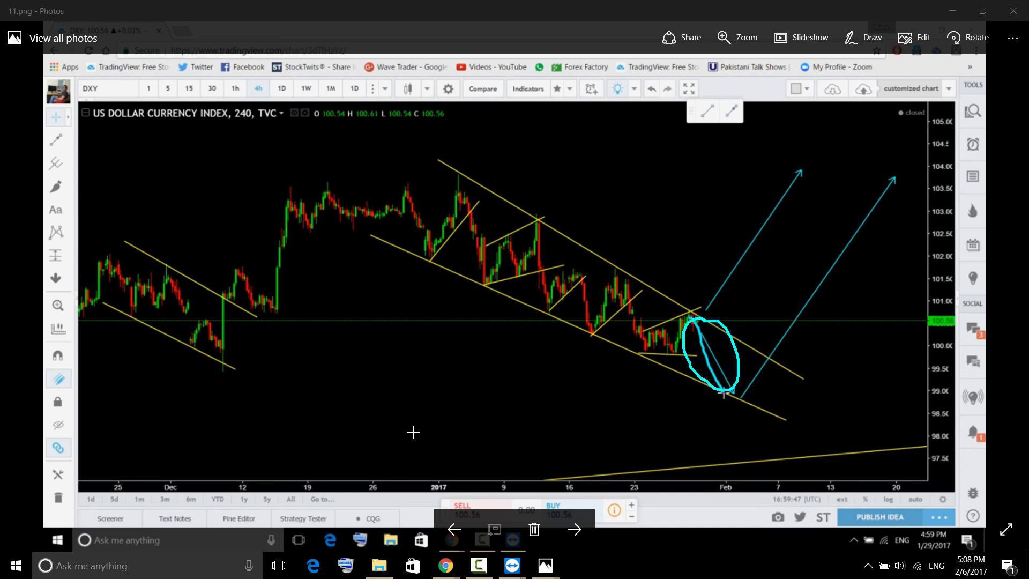
click(584, 528)
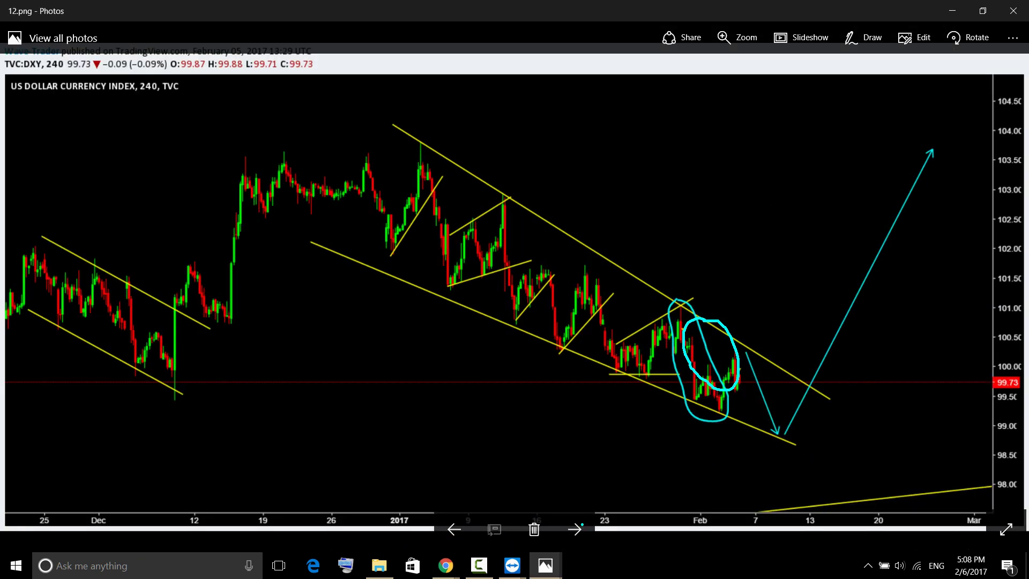
right_click(828, 345)
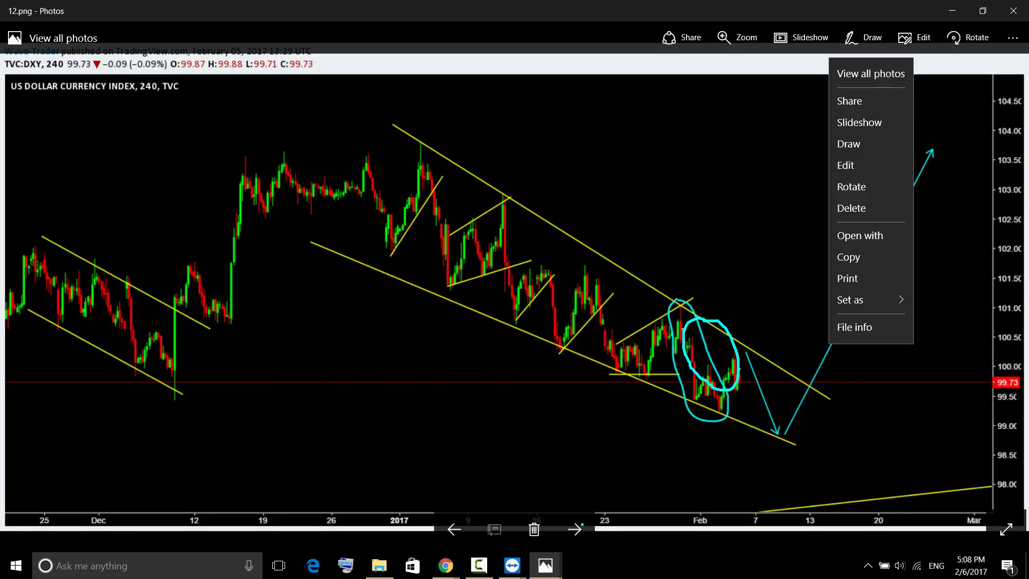
key(Escape)
Sketch a decline and dip-then-rebound projection on 12.png, erase it, and close the window.
mouse_move(679, 299)
mouse_down()
mouse_move(725, 403)
mouse_move(691, 393)
mouse_up()
drag(681, 320, 693, 393)
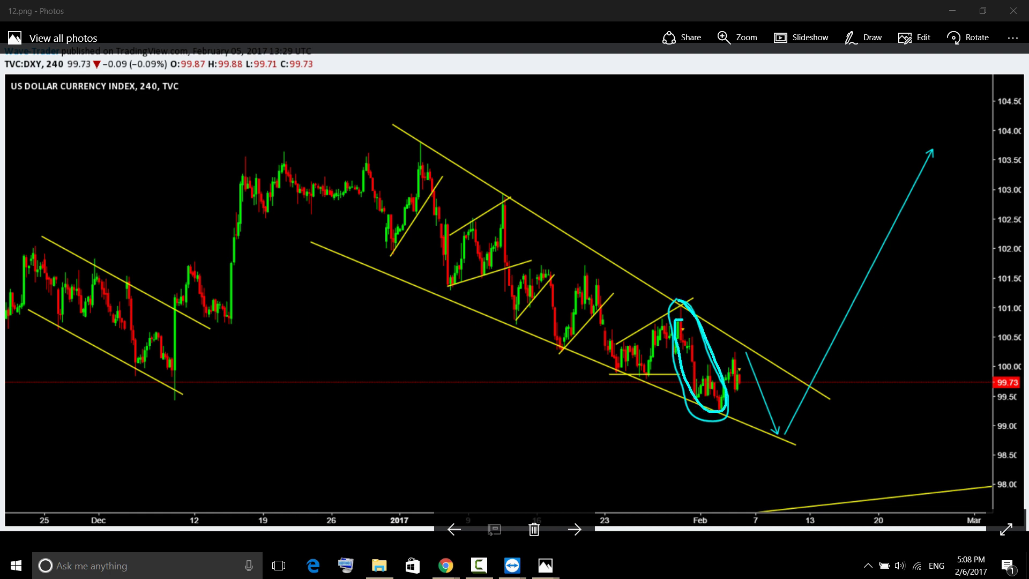
key(Escape)
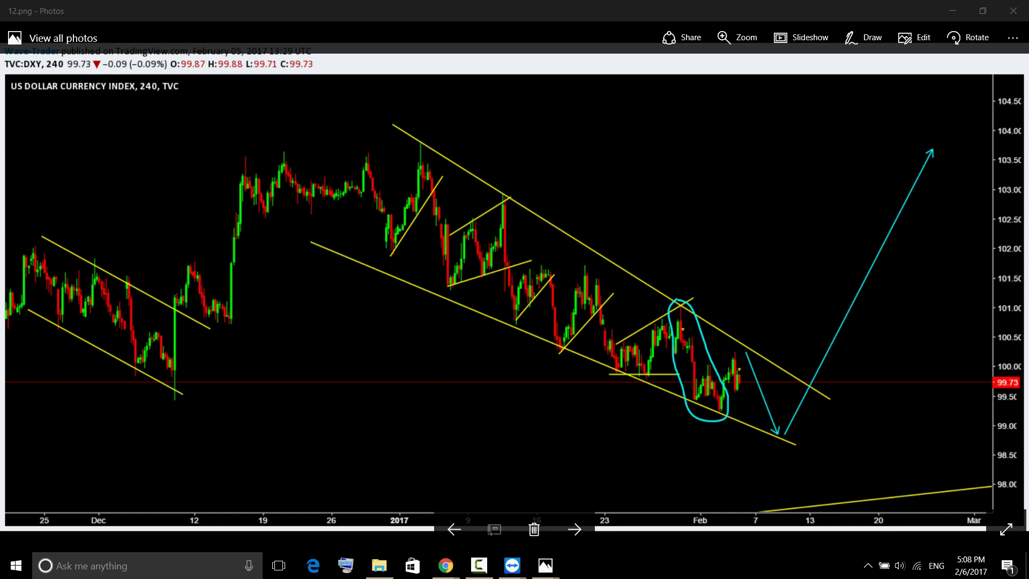
mouse_move(737, 382)
mouse_down()
mouse_move(739, 395)
mouse_move(748, 347)
mouse_up()
mouse_move(718, 409)
mouse_down()
mouse_move(766, 370)
mouse_move(730, 353)
mouse_move(752, 342)
mouse_move(778, 438)
mouse_up()
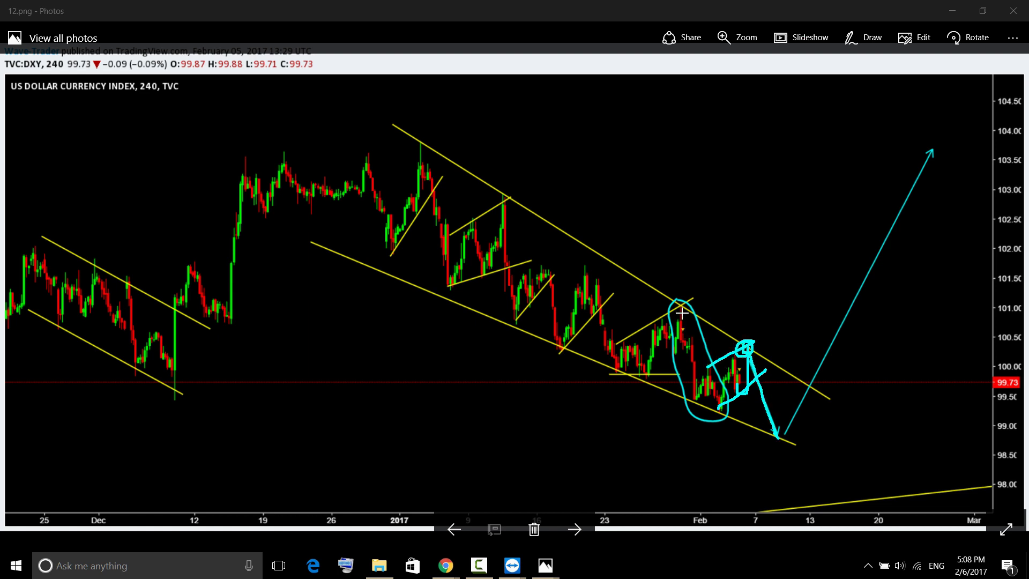
mouse_move(681, 312)
mouse_down()
mouse_move(724, 423)
mouse_move(722, 407)
mouse_up()
key(Escape)
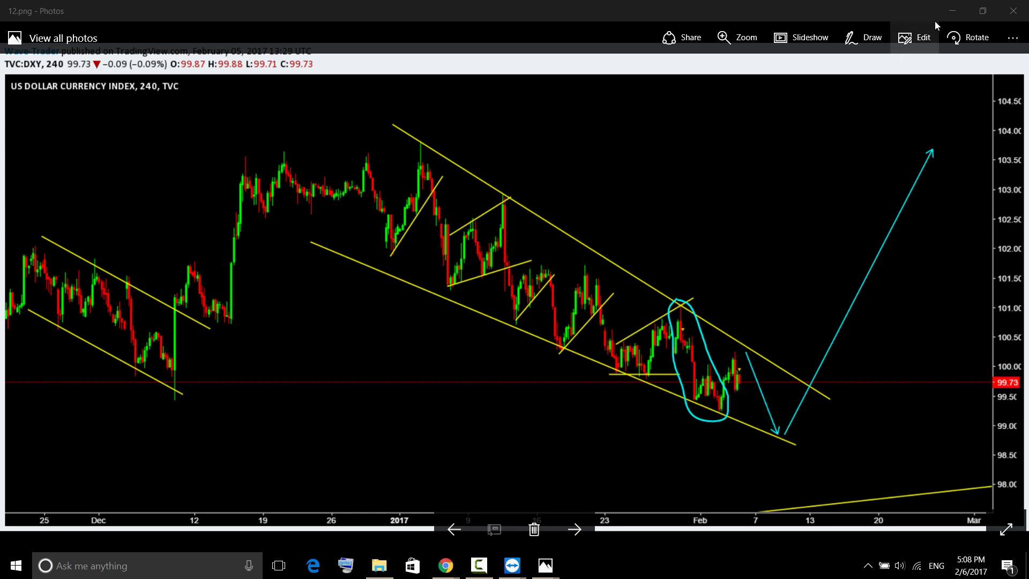
click(1010, 14)
Close Photos, rescale the DXY hourly chart to late January–early February, and show the watchlist.
click(1012, 10)
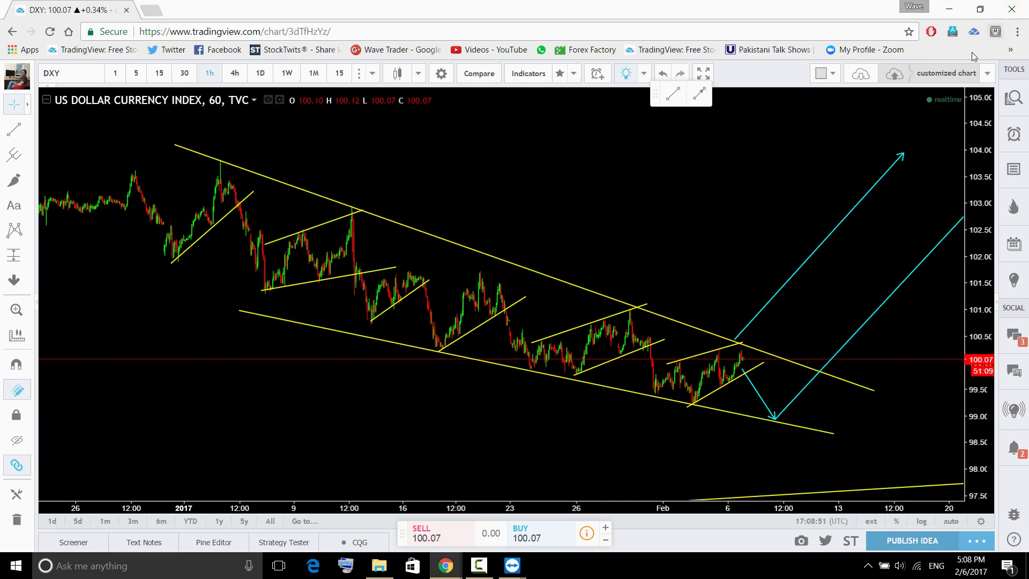
drag(983, 451, 974, 395)
drag(867, 443, 877, 408)
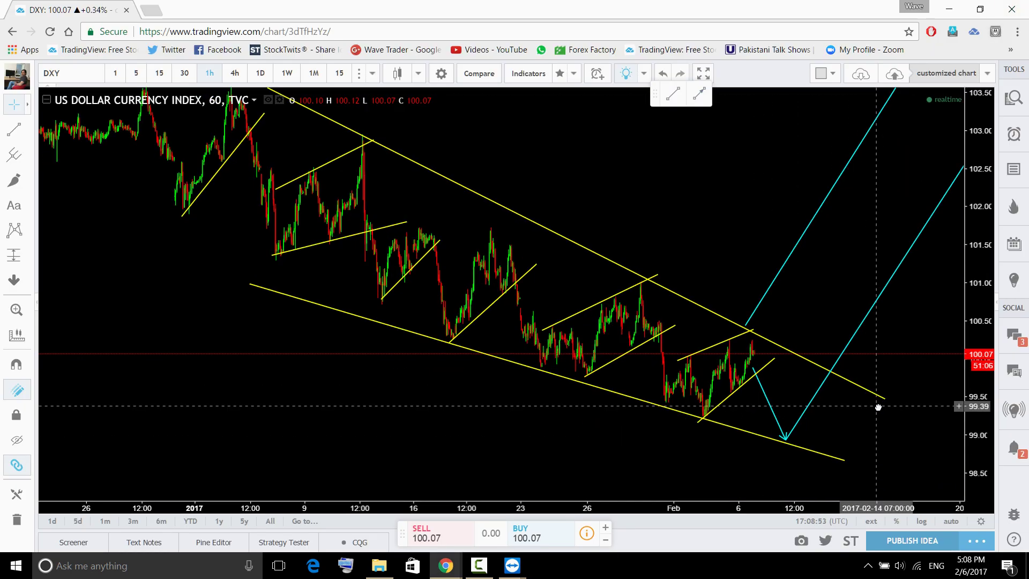
click(518, 486)
scroll(946, 340, down, 2)
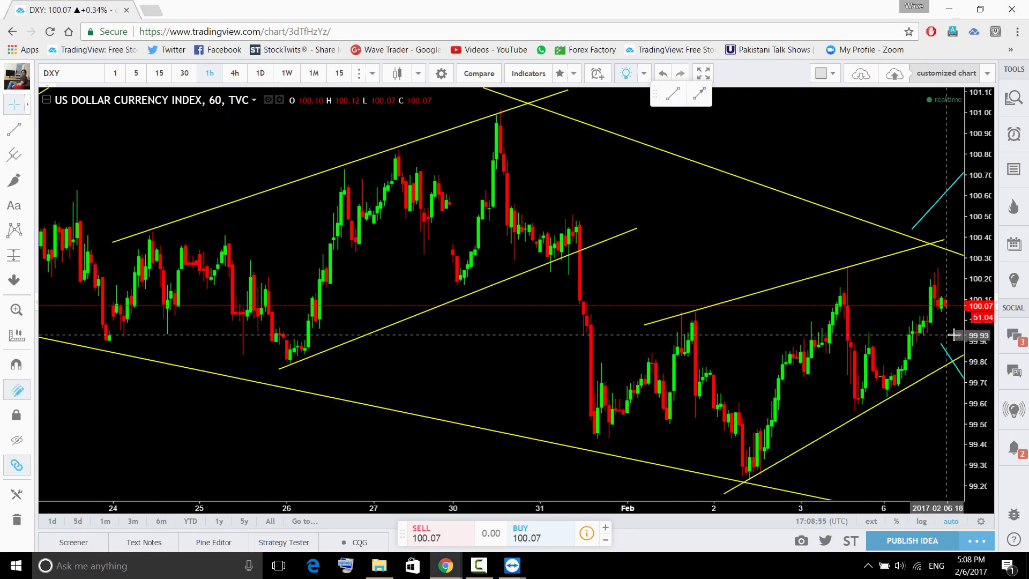
drag(973, 298, 971, 369)
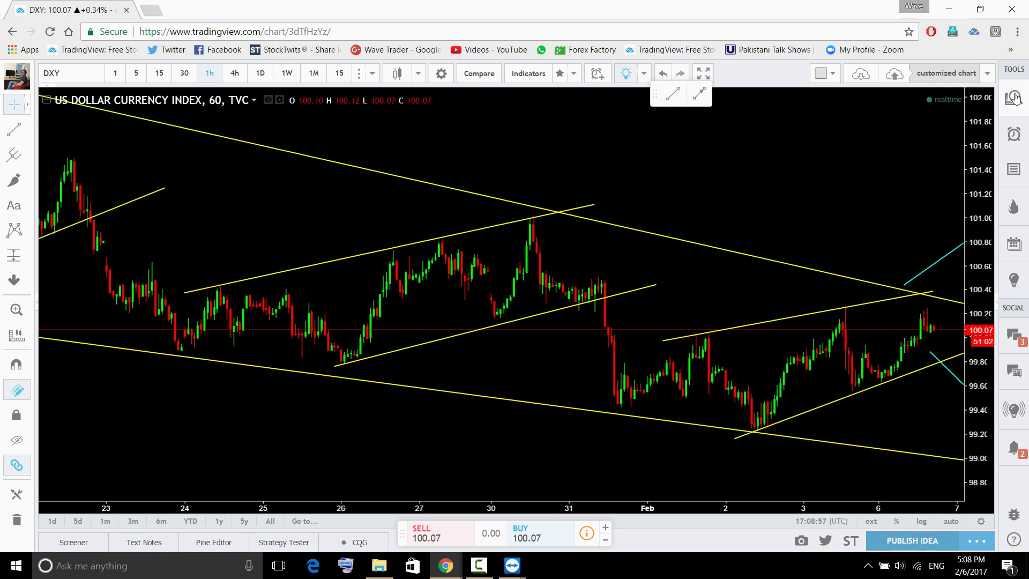
click(1013, 97)
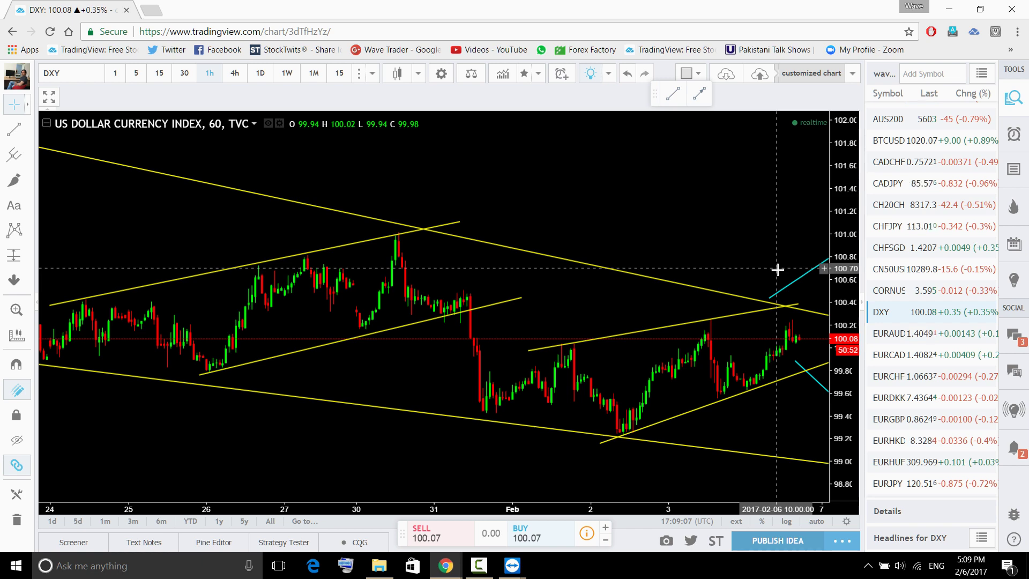
scroll(892, 160, up, 3)
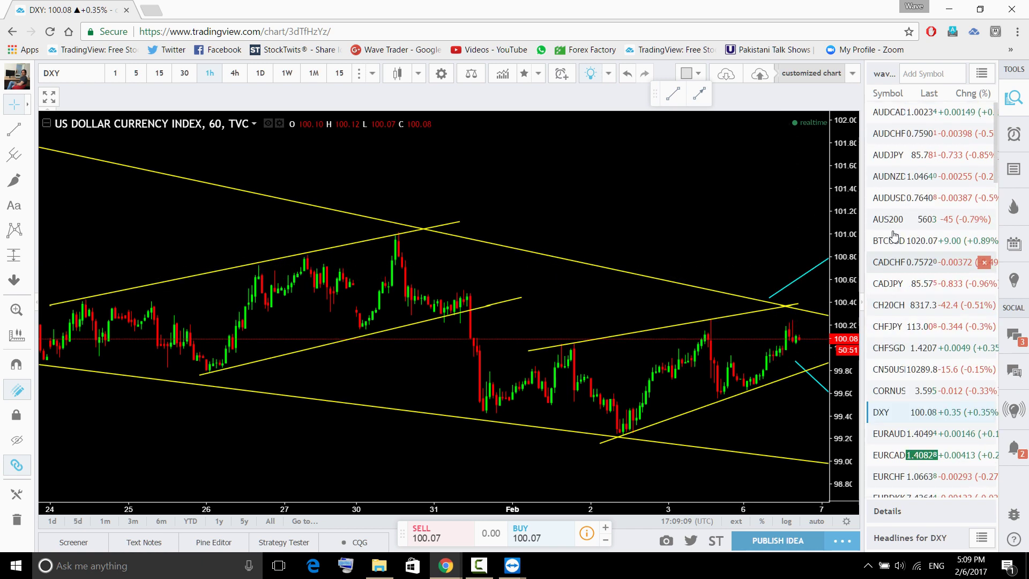
Load AUDCHF on the 4-hour interval, close the watchlist and zoom the chart out.
click(892, 137)
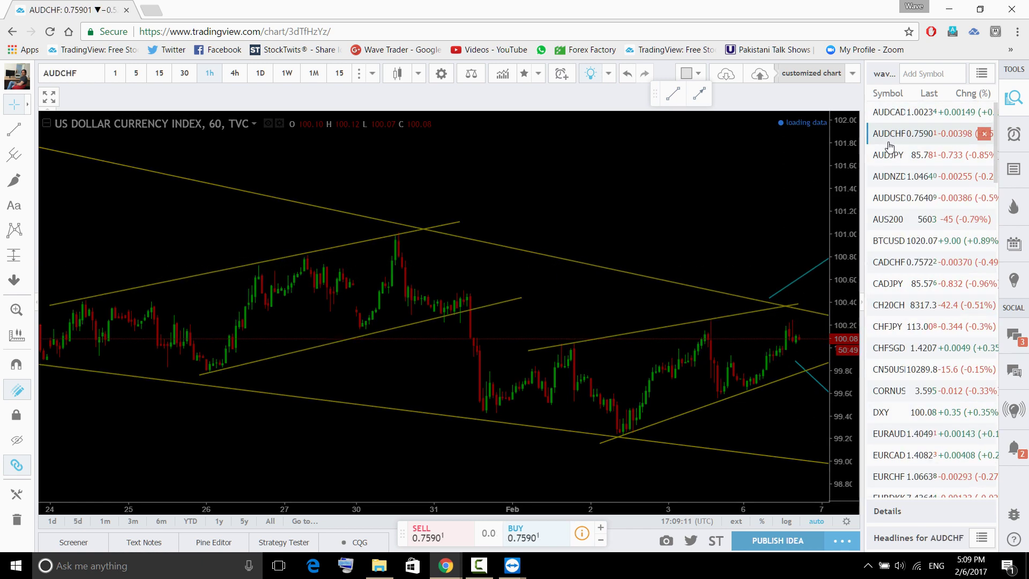
scroll(845, 230, down, 6)
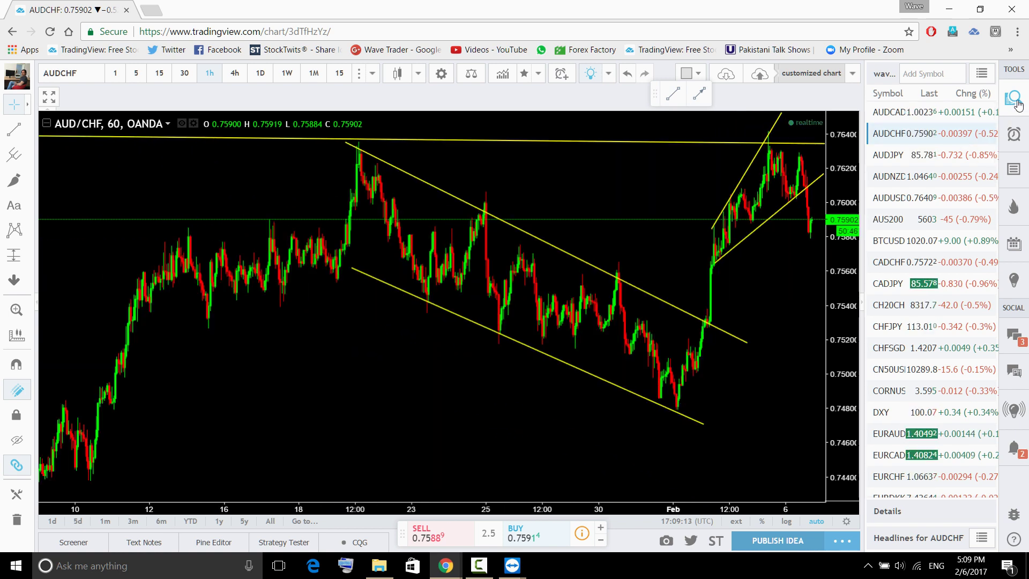
click(1013, 97)
click(237, 75)
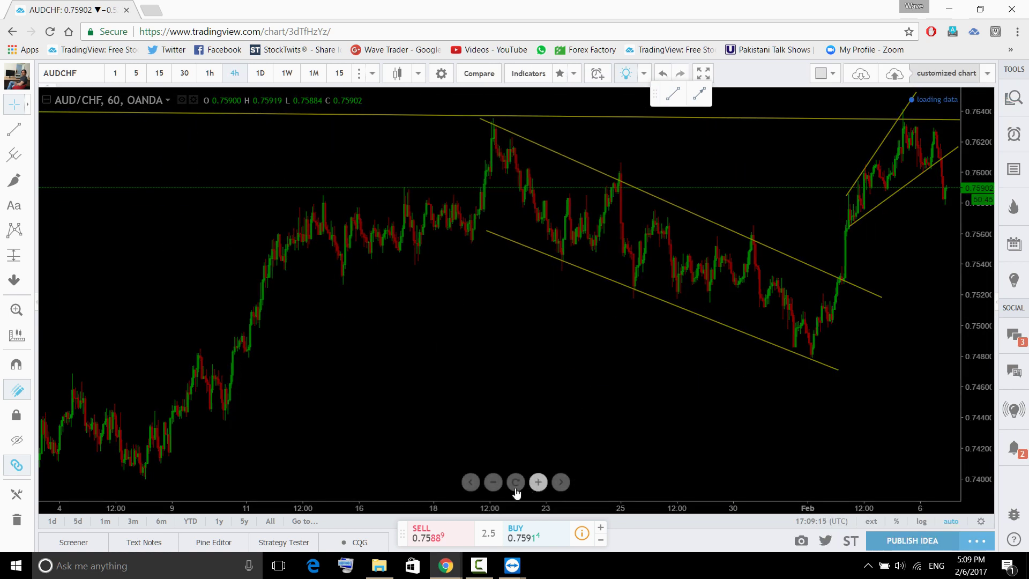
scroll(878, 317, down, 5)
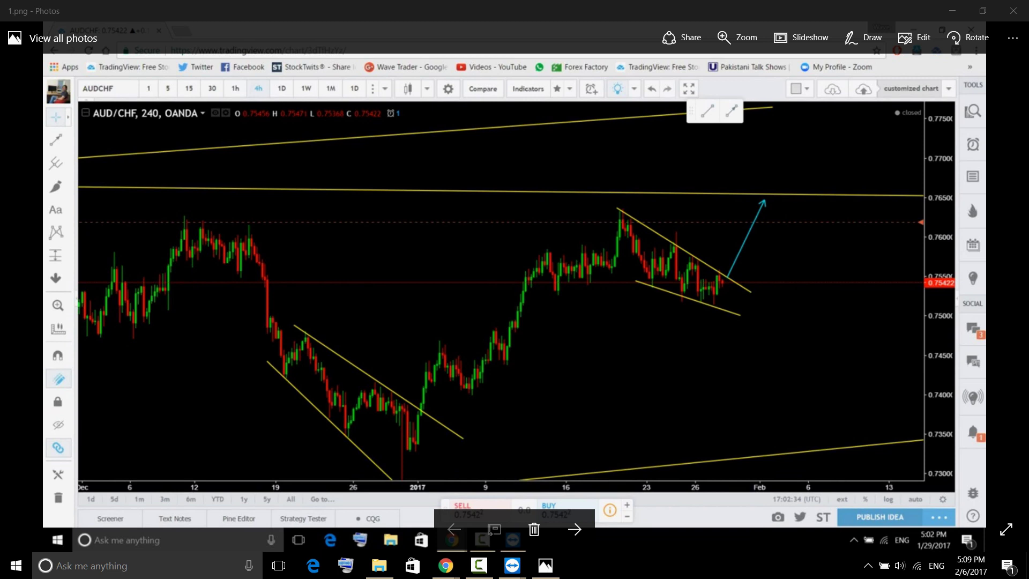
Circle the upward projection tip on 3.png, erase it, and page ahead through the screenshots.
mouse_move(767, 192)
mouse_down()
mouse_move(768, 215)
mouse_move(769, 197)
mouse_up()
click(584, 529)
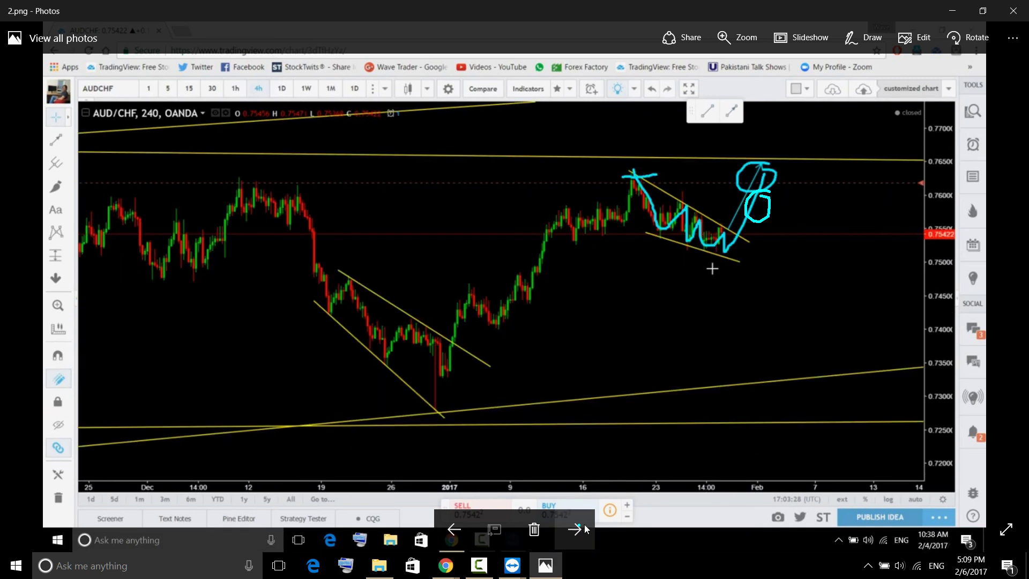
key(Escape)
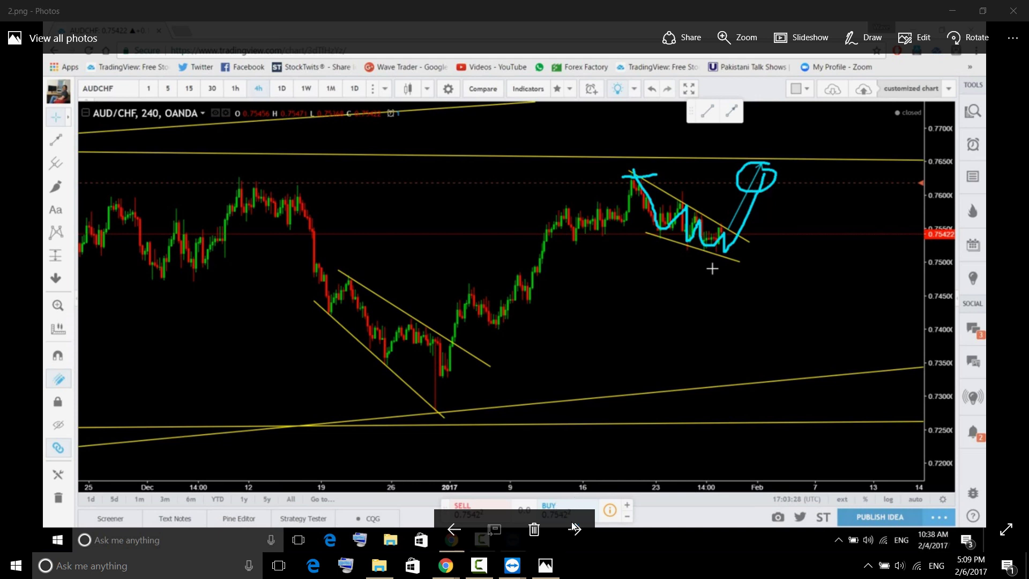
click(574, 529)
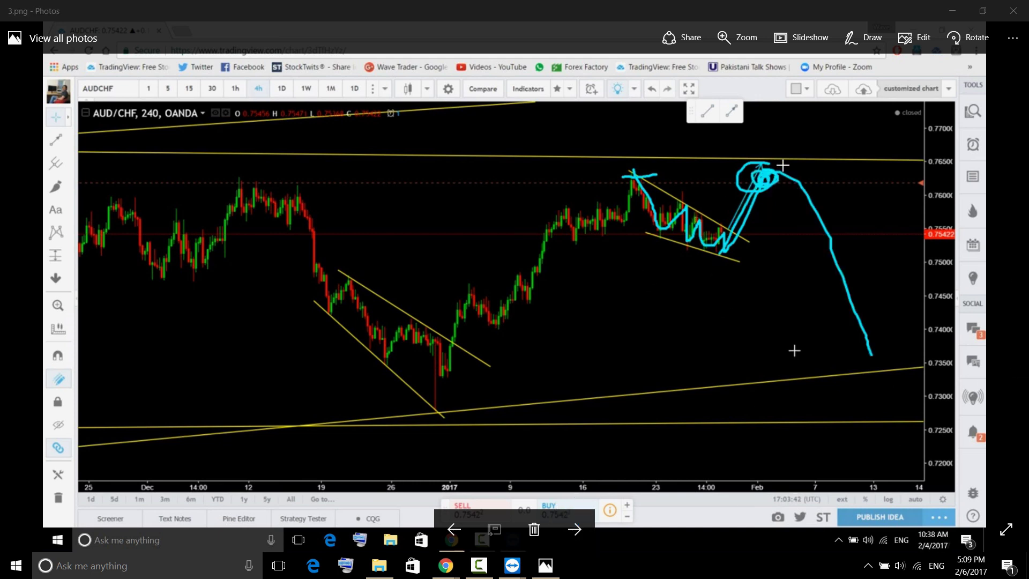
Sketch a downward path and trace the rally to resistance over the next AUDCHF screenshots, paging ahead.
mouse_move(784, 165)
mouse_down()
mouse_move(851, 203)
mouse_move(891, 302)
mouse_move(808, 299)
mouse_move(787, 168)
mouse_up()
key(ctrl+z)
click(566, 531)
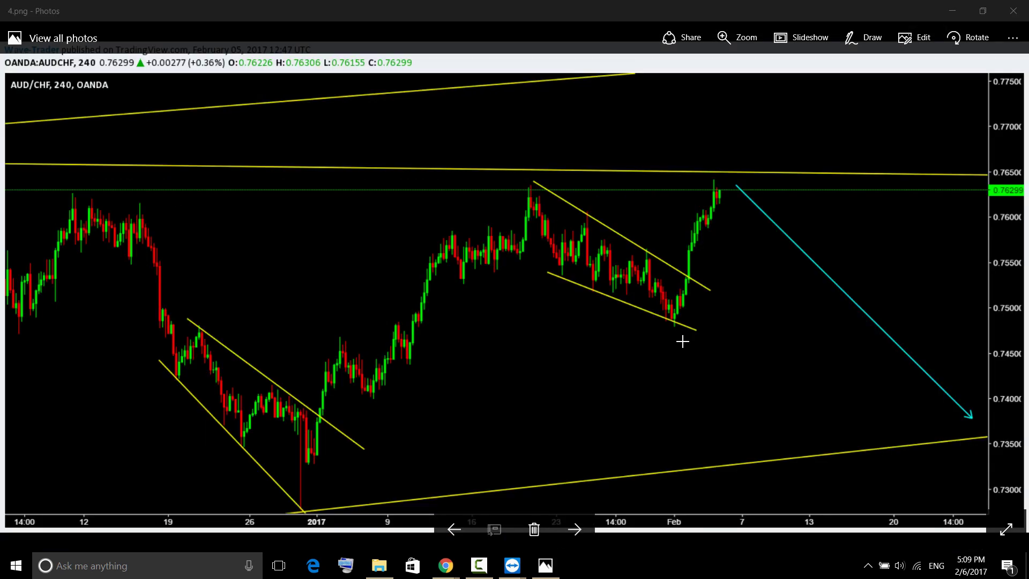
mouse_move(676, 314)
mouse_down()
mouse_move(723, 174)
mouse_move(730, 203)
mouse_move(757, 175)
mouse_up()
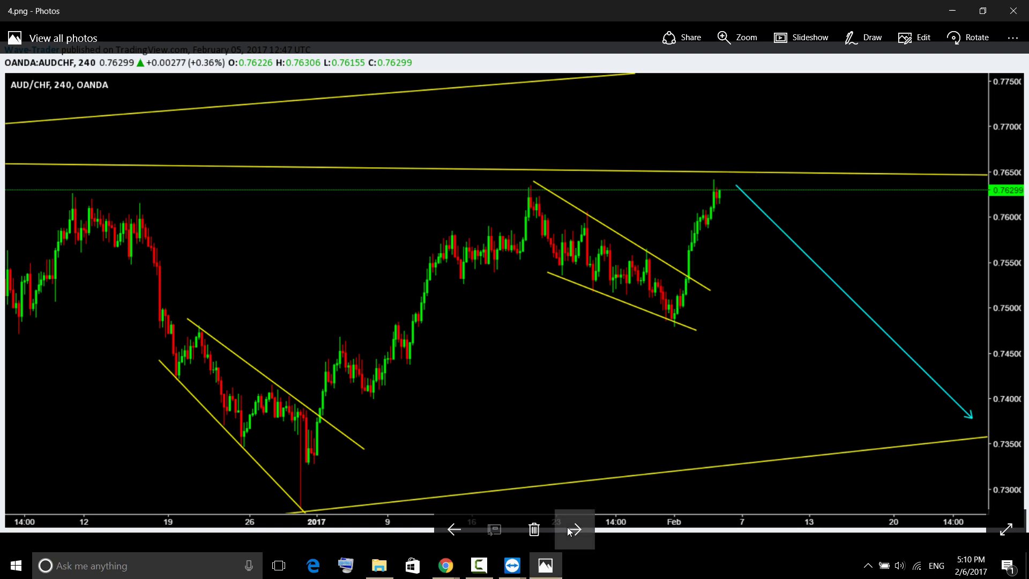
click(558, 540)
Return to the live AUDCHF chart and stretch the price scale to frame the recent candles.
click(952, 11)
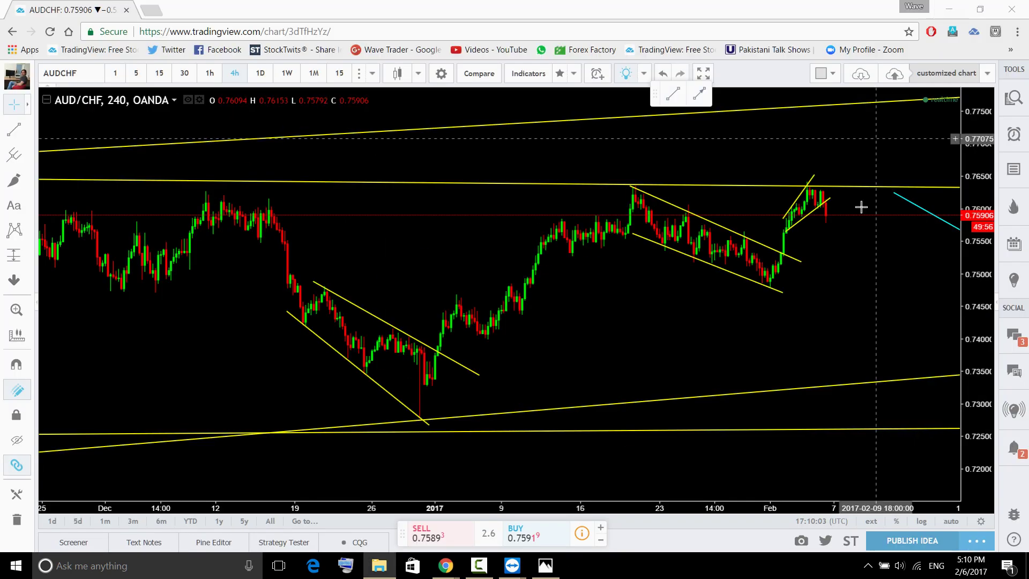
scroll(884, 311, up, 2)
drag(972, 376, 974, 333)
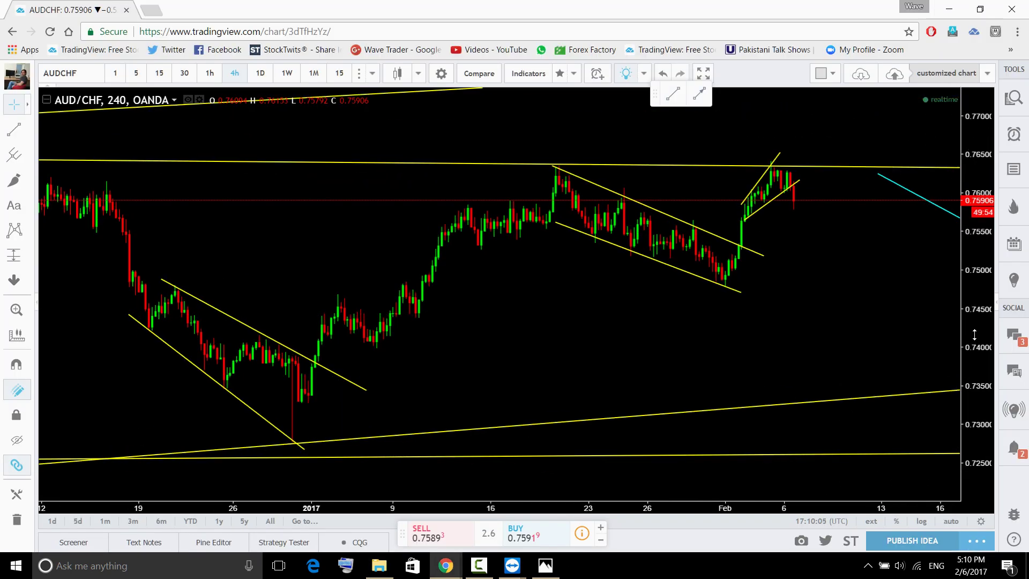
drag(853, 291, 865, 337)
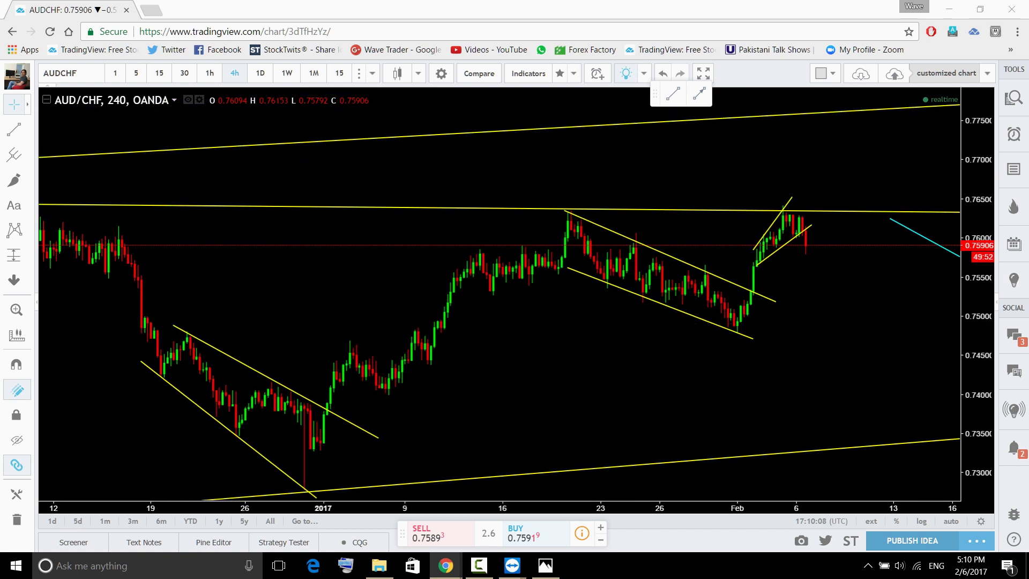
Circle the small wedge at resistance, clear it, and switch to 1-hour candles.
mouse_move(784, 199)
mouse_down()
mouse_move(818, 216)
mouse_move(796, 278)
mouse_move(753, 229)
mouse_move(791, 198)
mouse_up()
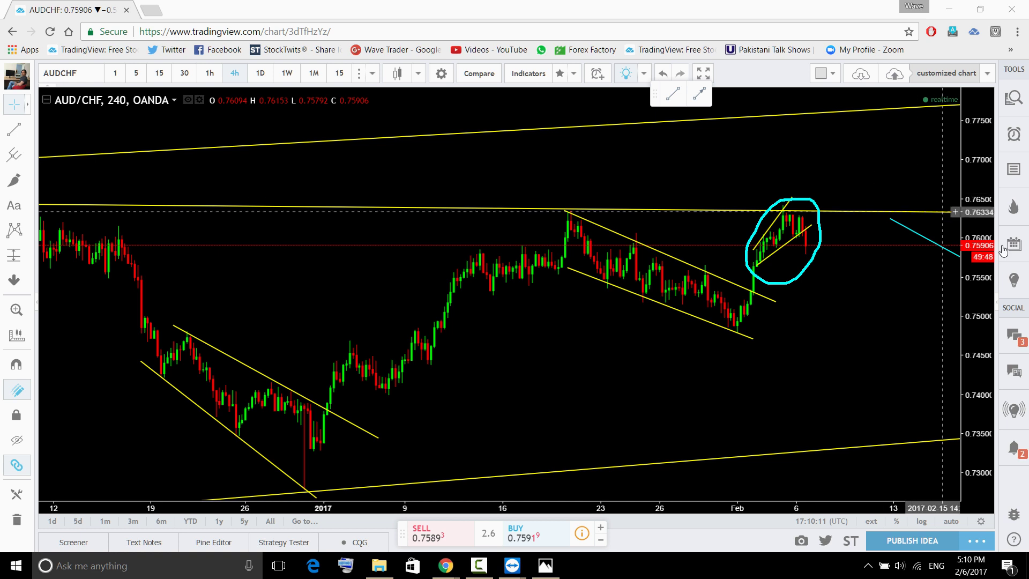
key(Escape)
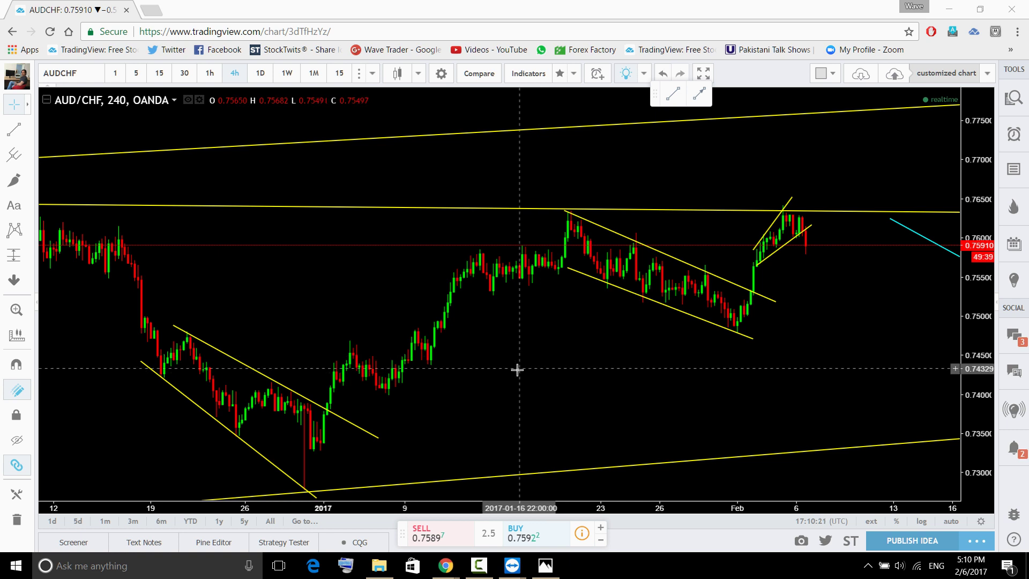
click(209, 73)
Reset scale and pan to show the whole descending channel, then bring up the 18.png AUDUSD screenshot.
click(516, 486)
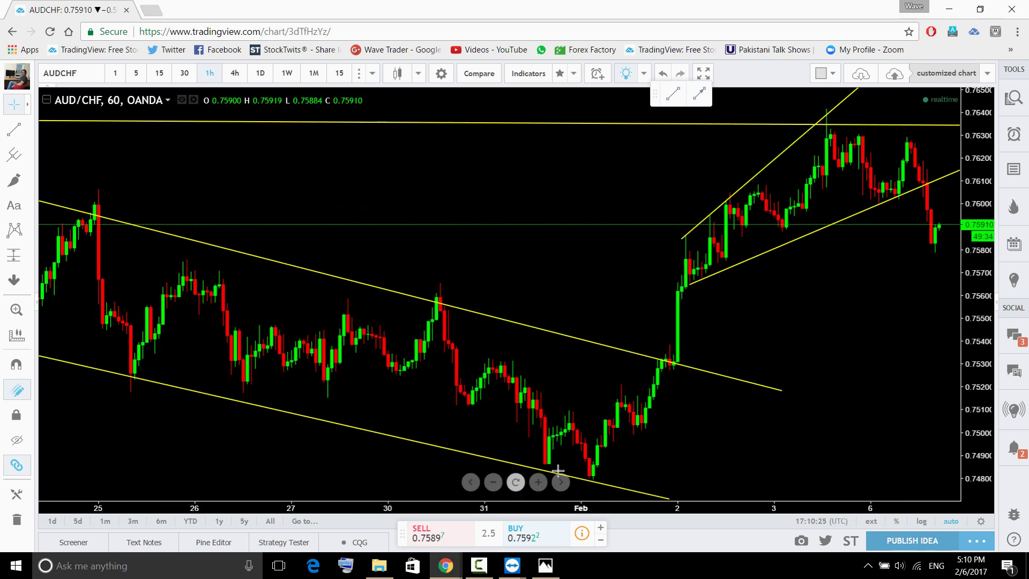
scroll(670, 468, down, 2)
drag(907, 237, 767, 423)
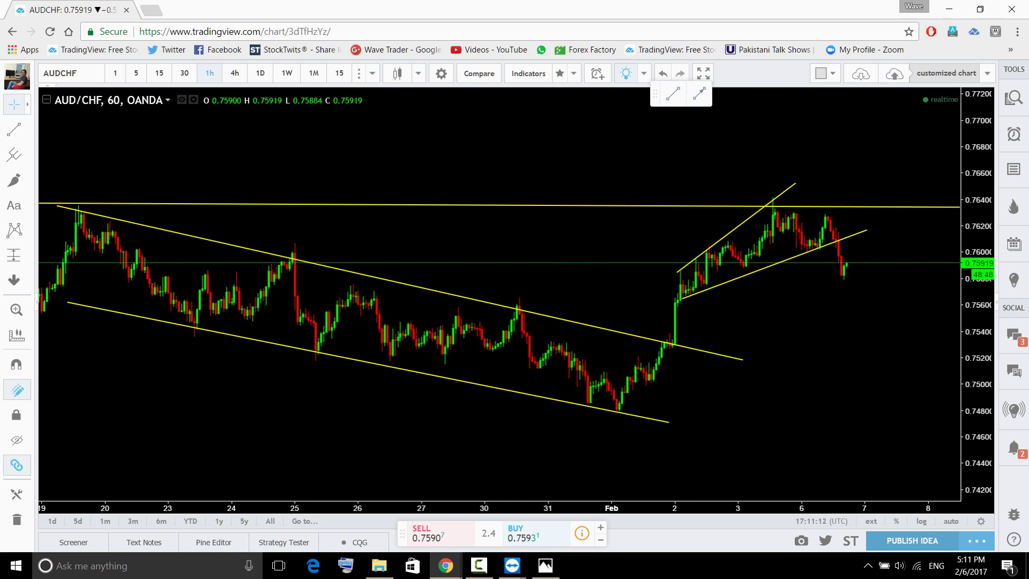
key(alt+Tab)
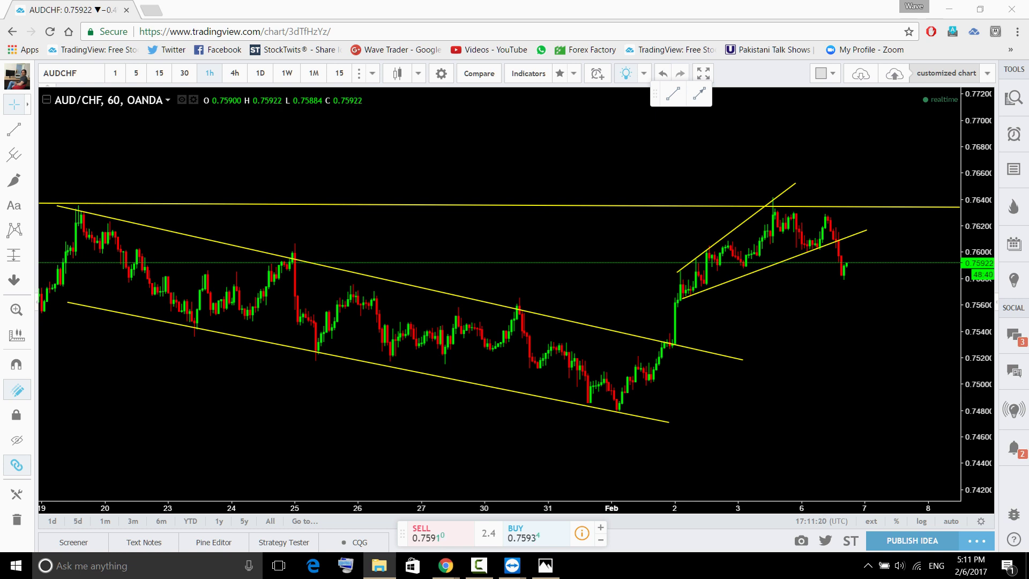
key(alt+Tab)
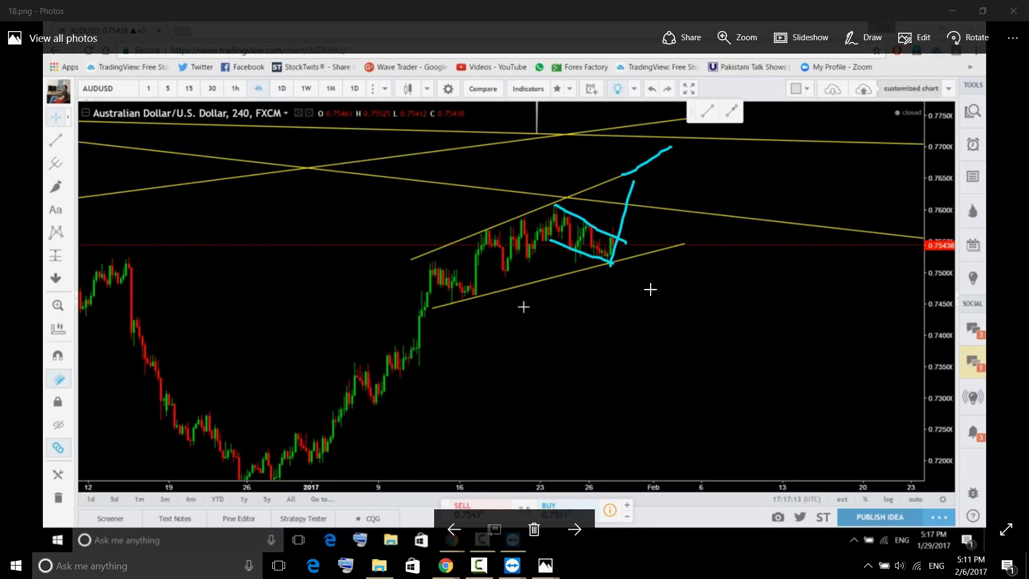
Mark the AUDUSD breakout target, projected breakout line and rising channel with temporary ink, then clear it.
mouse_move(639, 170)
mouse_down()
mouse_move(630, 186)
mouse_move(636, 172)
mouse_up()
mouse_move(616, 235)
mouse_down()
mouse_move(631, 172)
mouse_move(619, 197)
mouse_up()
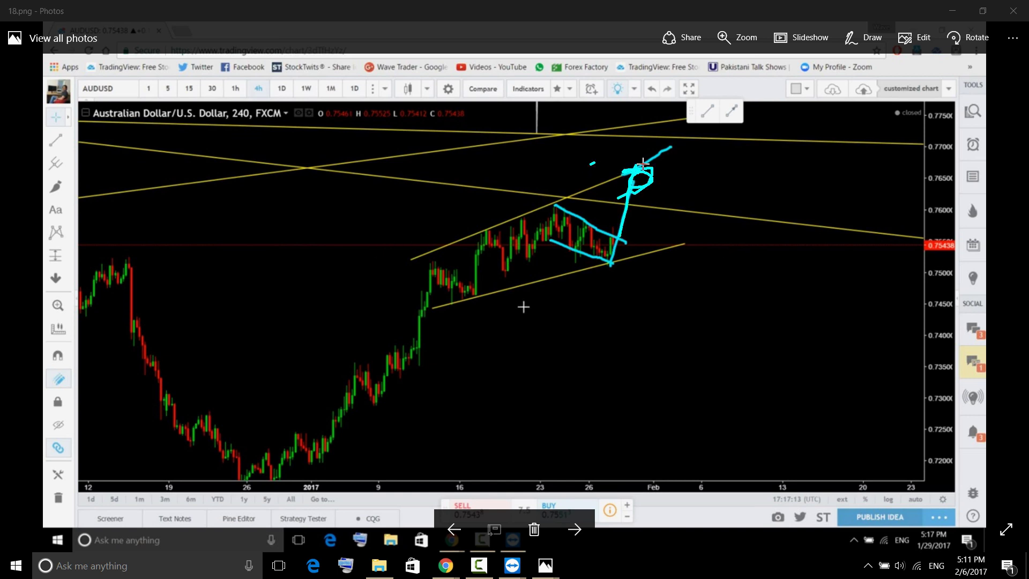
drag(590, 164, 679, 246)
mouse_move(657, 284)
mouse_down()
mouse_move(468, 326)
mouse_move(434, 239)
mouse_move(593, 190)
mouse_move(604, 201)
mouse_up()
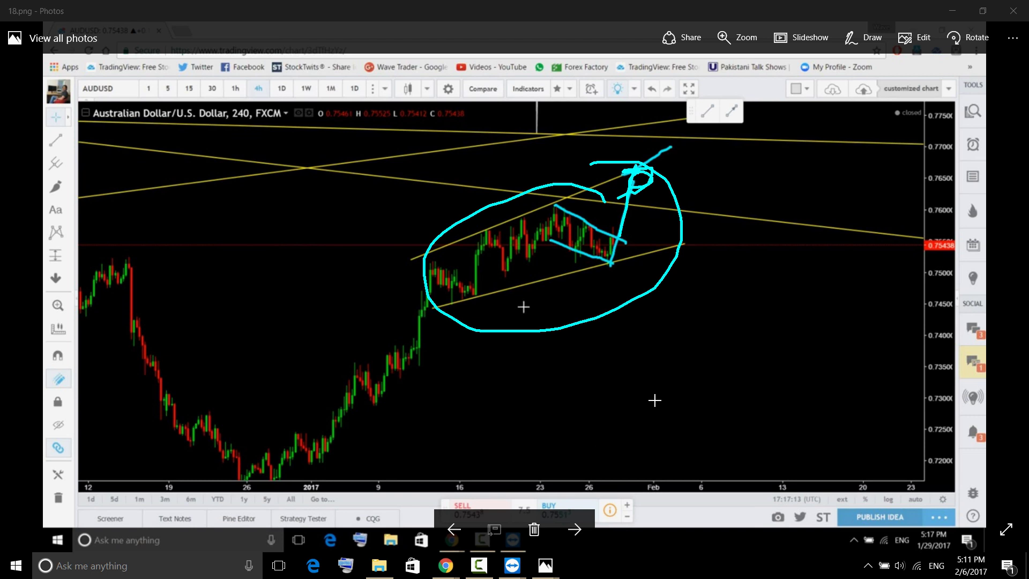
mouse_move(637, 176)
mouse_down()
mouse_move(474, 301)
mouse_move(539, 189)
mouse_move(635, 168)
mouse_up()
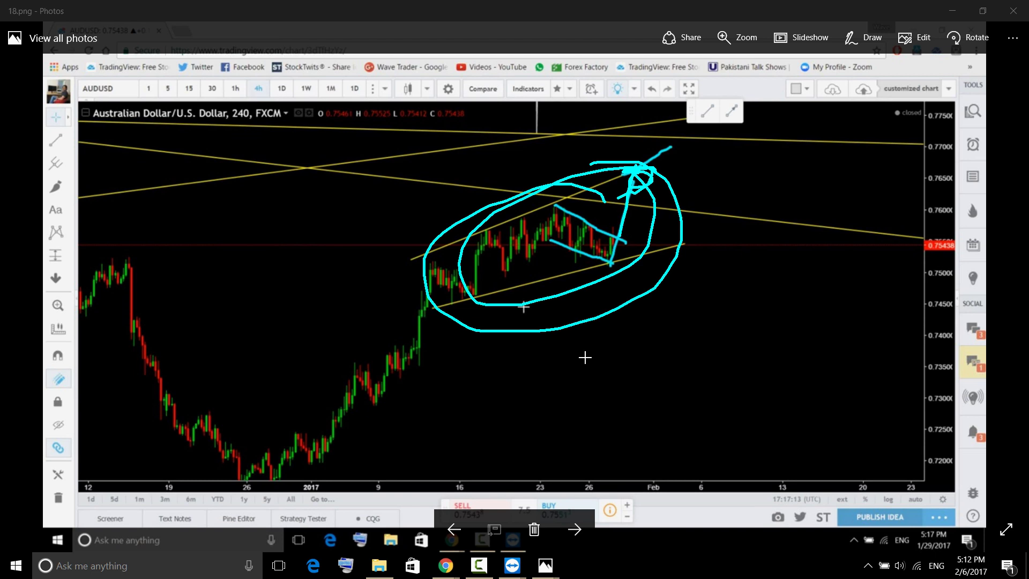
key(Escape)
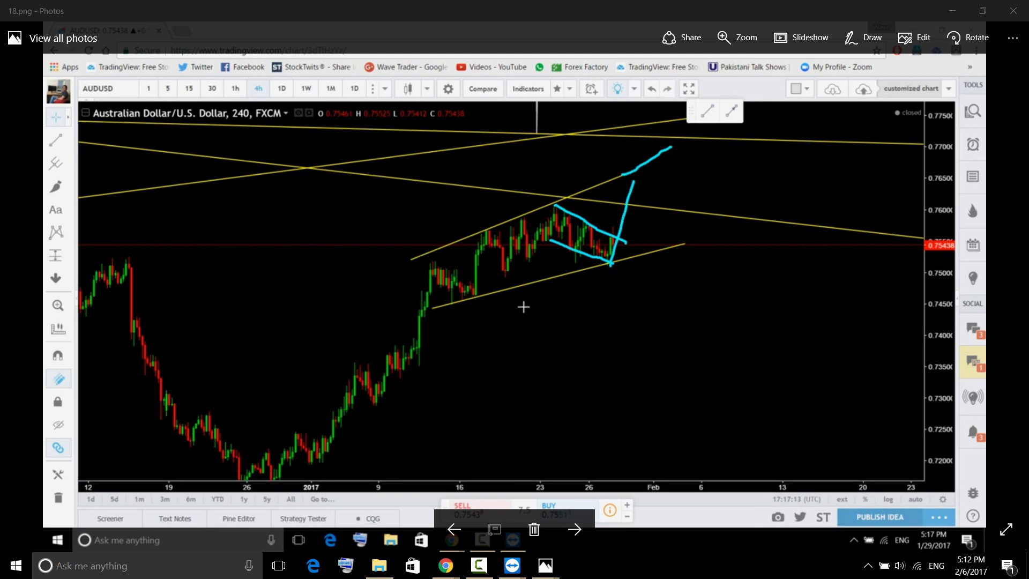
Circle the projection target, clear it, and advance to 19.png.
drag(631, 184, 641, 186)
key(Escape)
click(588, 530)
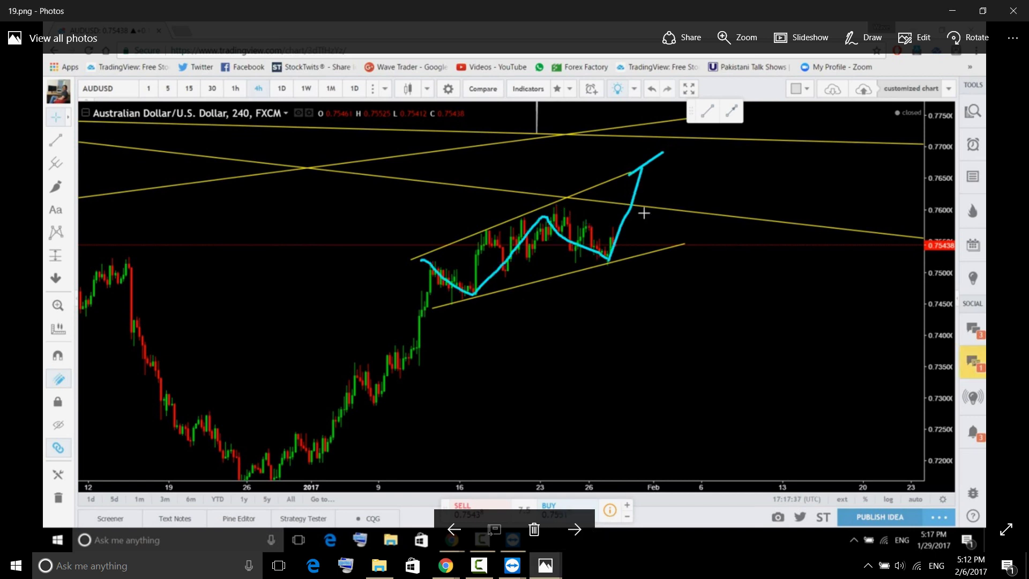
Sketch over the zigzag projection on 19.png, then page ahead to 21.png.
key(ctrl+shift+d)
mouse_move(426, 246)
mouse_down()
mouse_move(617, 221)
mouse_move(648, 151)
mouse_move(635, 172)
mouse_move(649, 181)
mouse_up()
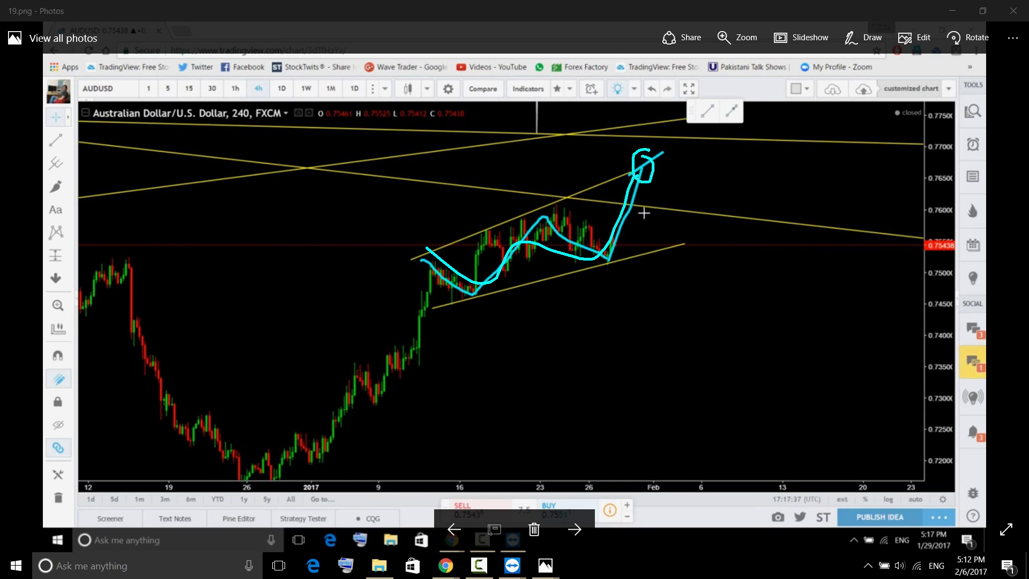
click(574, 527)
click(574, 529)
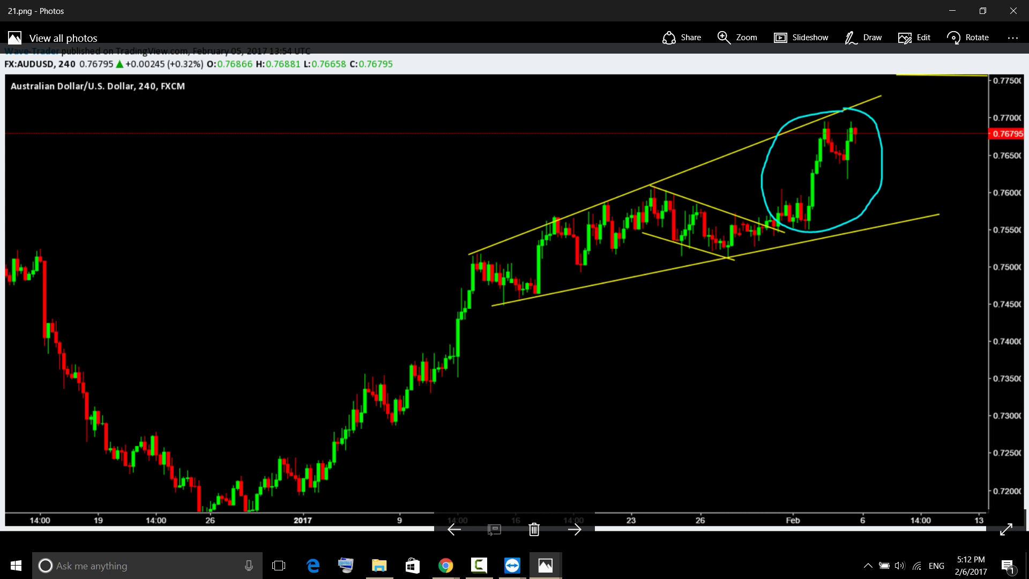
On 21.png, ink the upper and lower channel lines and circle the peak touching the upper line.
key(ctrl+shift+d)
mouse_move(798, 151)
mouse_down()
mouse_move(828, 117)
mouse_move(872, 178)
mouse_move(822, 231)
mouse_move(768, 181)
mouse_move(847, 109)
mouse_up()
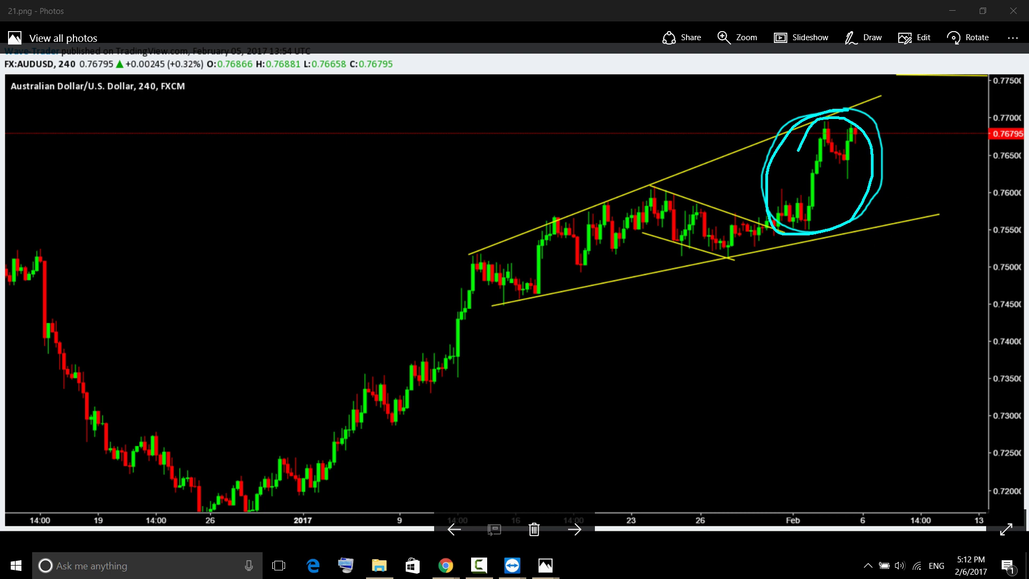
key(Escape)
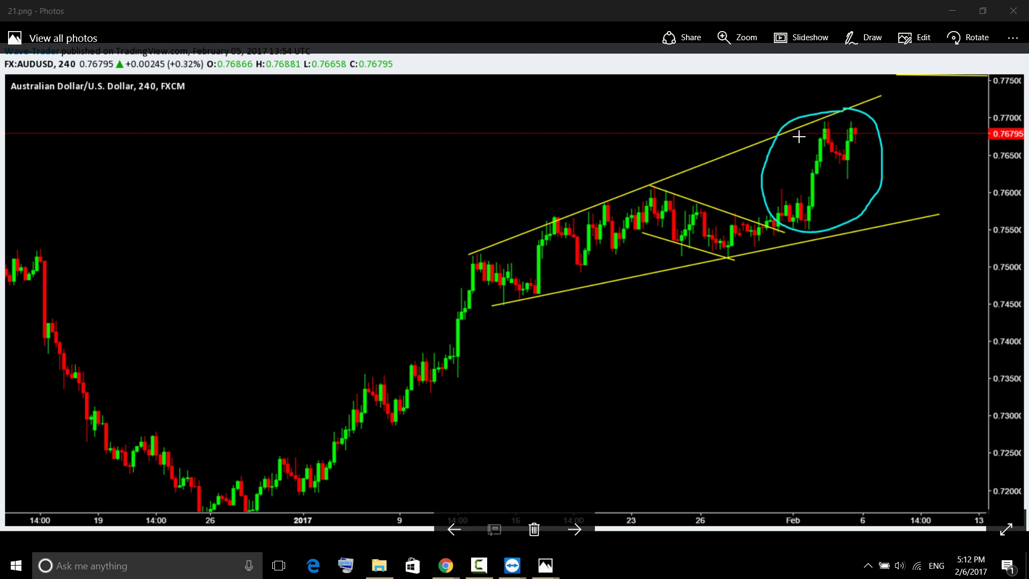
mouse_move(814, 111)
mouse_down()
mouse_move(844, 120)
mouse_move(810, 130)
mouse_move(820, 106)
mouse_move(836, 126)
mouse_move(819, 128)
mouse_up()
drag(461, 253, 853, 104)
drag(493, 313, 581, 286)
drag(775, 243, 946, 218)
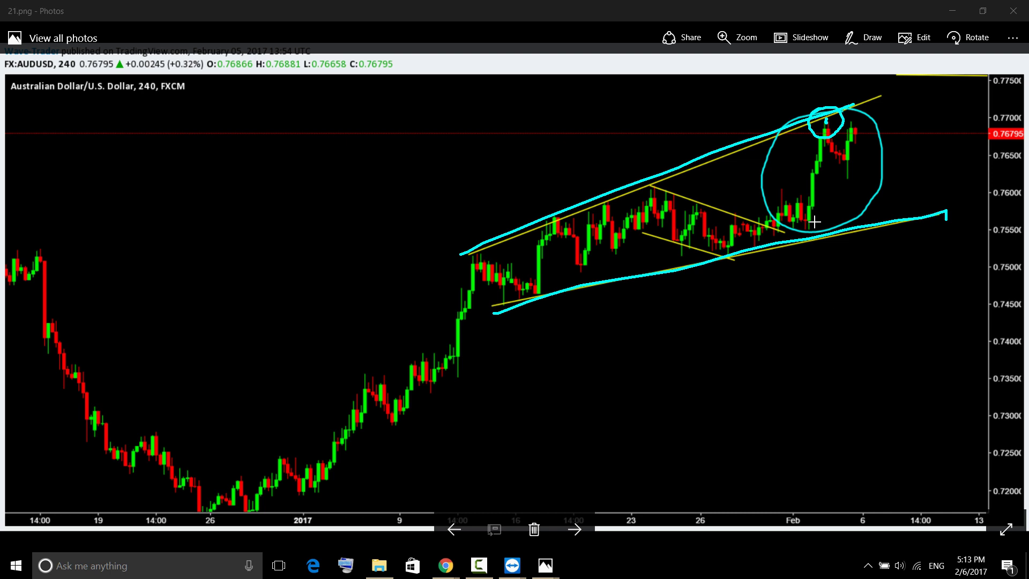
mouse_move(821, 124)
mouse_down()
mouse_move(830, 115)
mouse_move(823, 129)
mouse_up()
Go back to 20.png and trace the projected path through the channel to its tip.
click(458, 528)
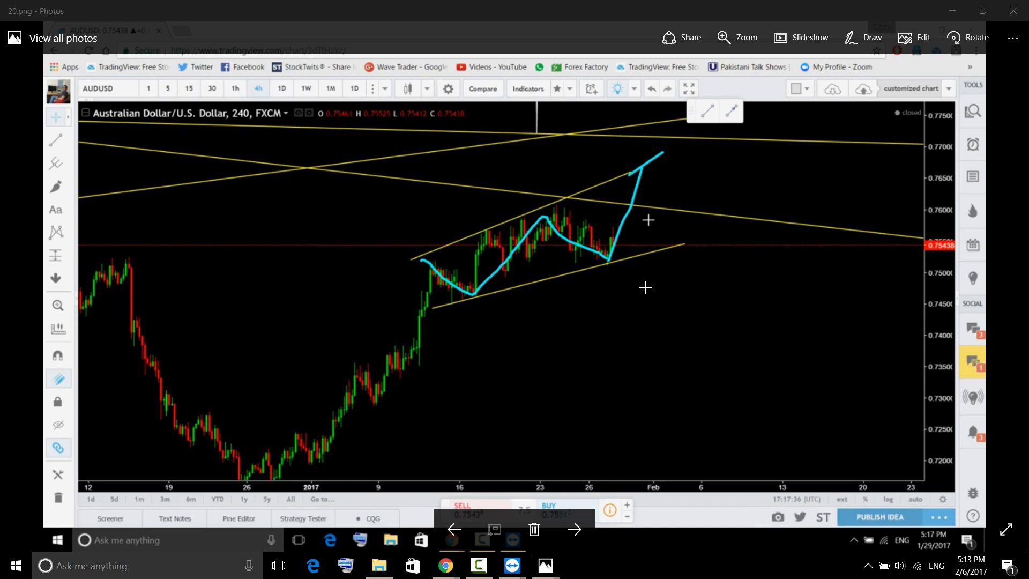
mouse_move(631, 174)
mouse_down()
mouse_move(635, 181)
mouse_move(631, 167)
mouse_up()
mouse_move(433, 259)
mouse_down()
mouse_move(619, 256)
mouse_move(628, 187)
mouse_up()
Bring back the live AUDCHF chart, pan it, and briefly circle the breakout candles.
mouse_move(449, 575)
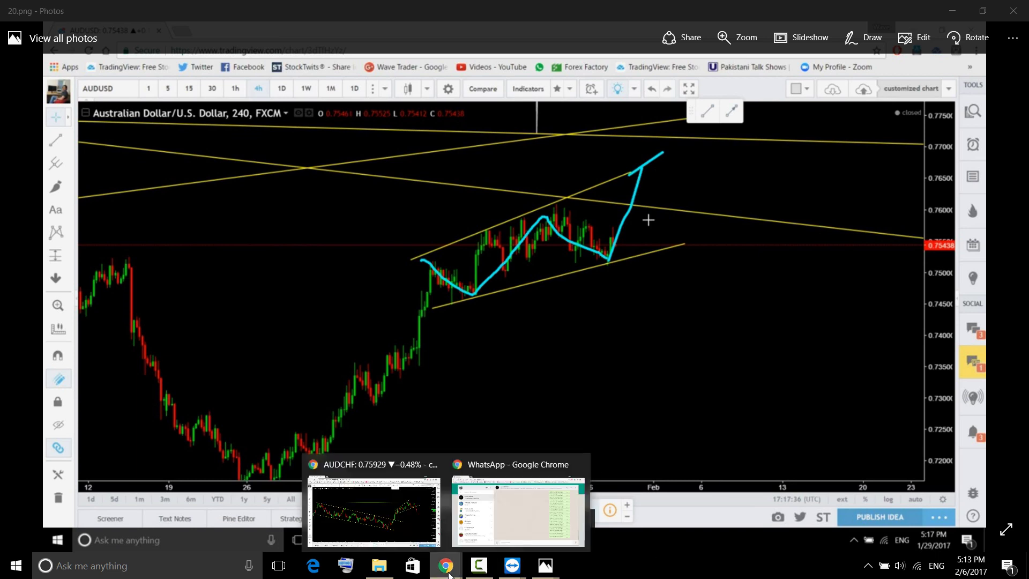
click(410, 528)
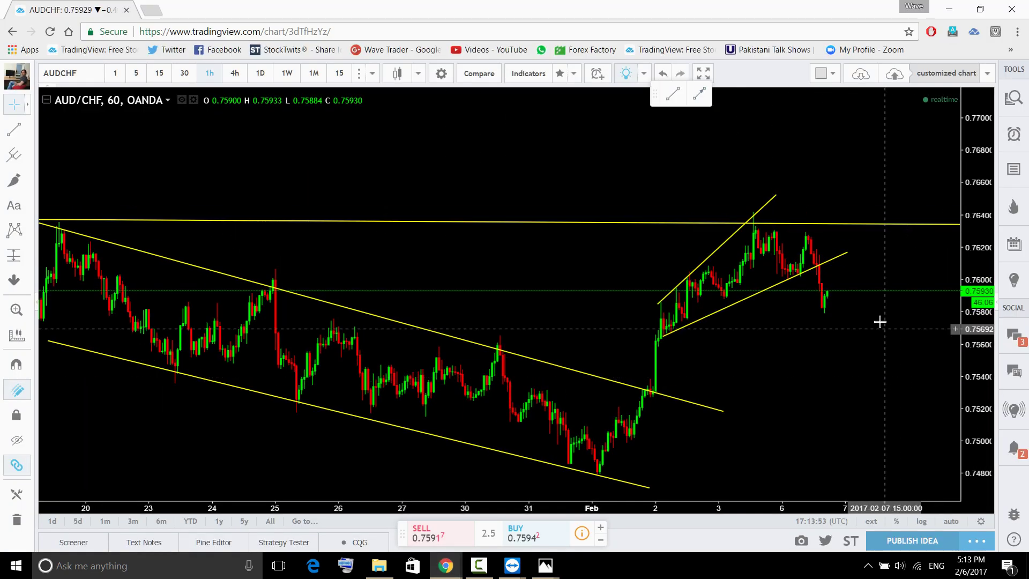
click(848, 252)
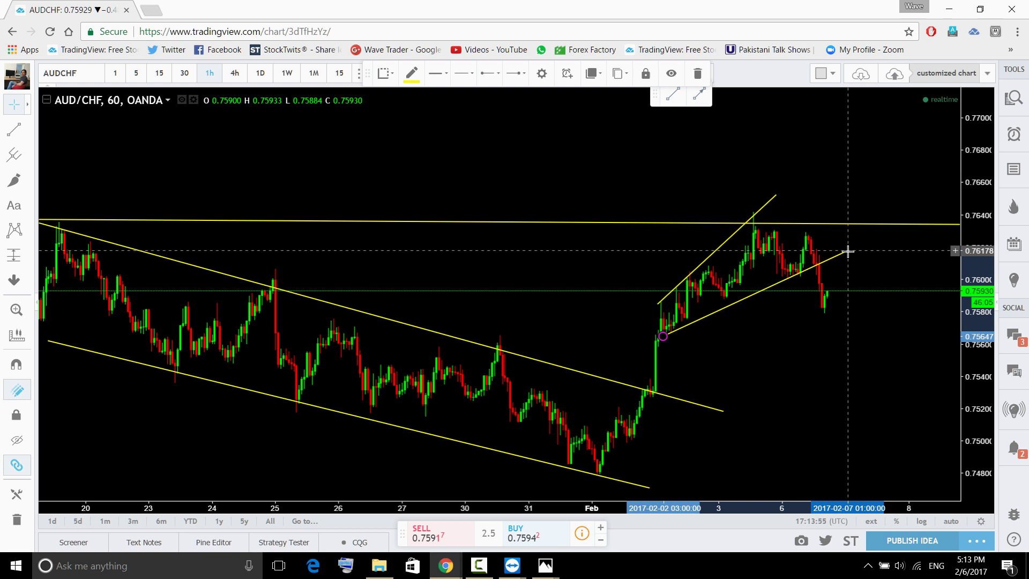
click(801, 354)
drag(793, 400, 758, 371)
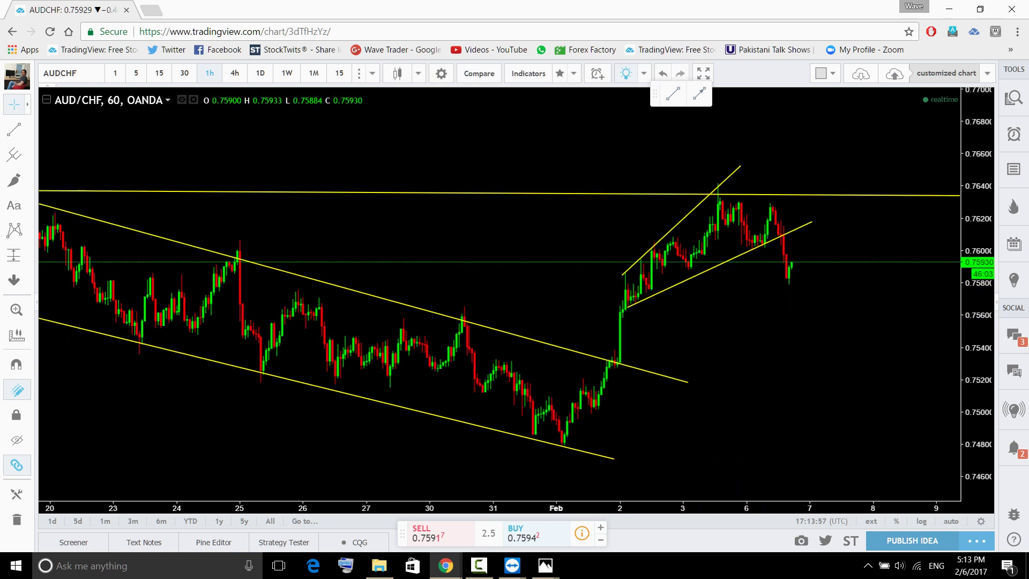
drag(602, 289, 663, 352)
mouse_move(659, 393)
mouse_down()
mouse_move(570, 350)
mouse_move(624, 296)
mouse_up()
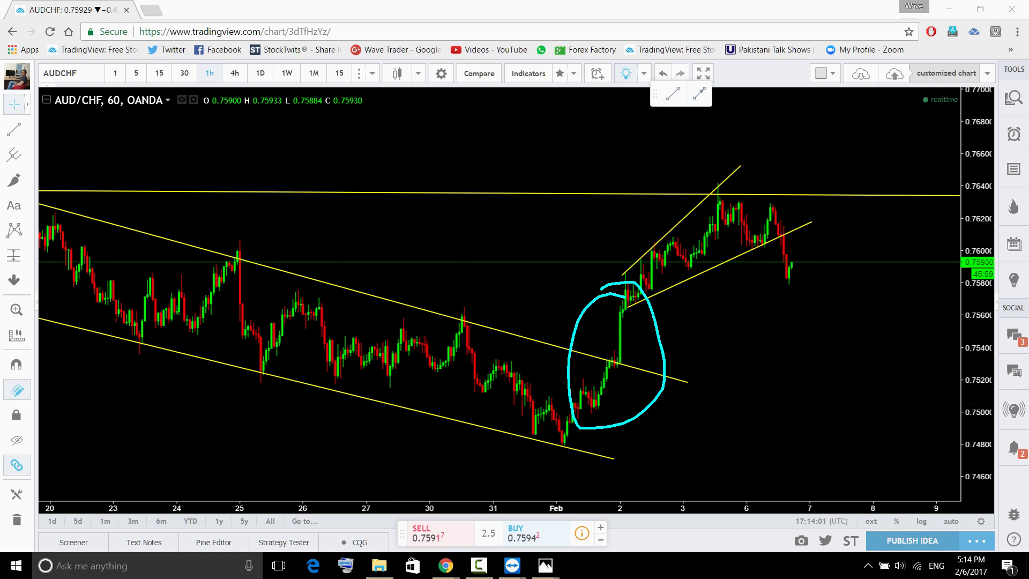
key(Escape)
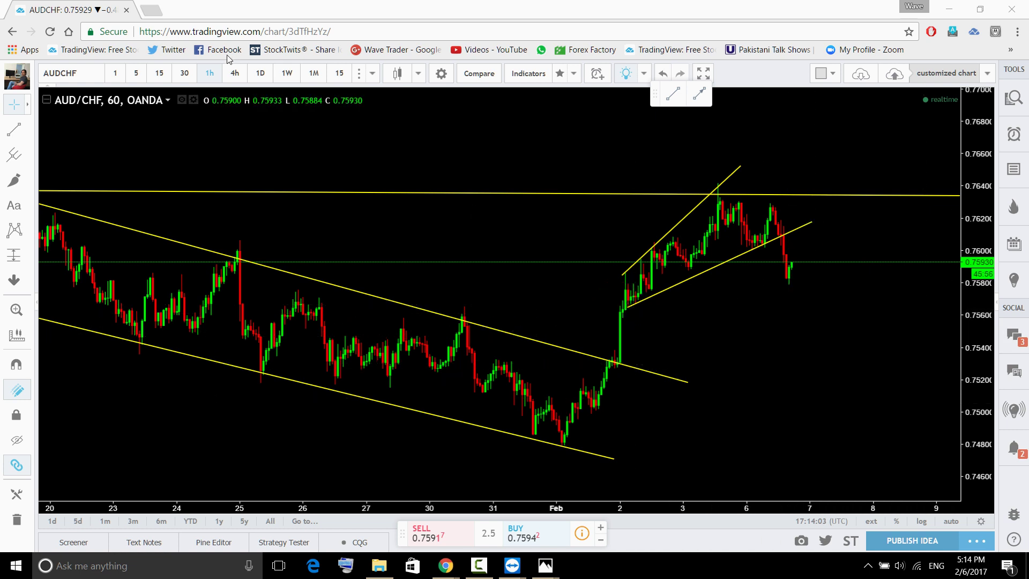
Switch to 4-hour candles, auto-scale, and compress the price scale to fit all channel trendlines.
click(233, 73)
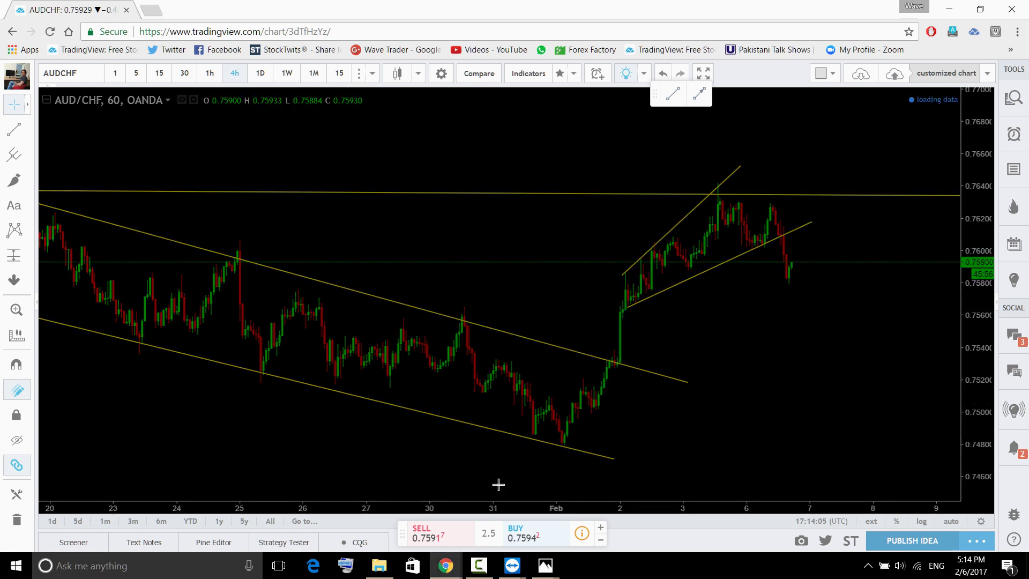
click(517, 485)
scroll(760, 331, down, 3)
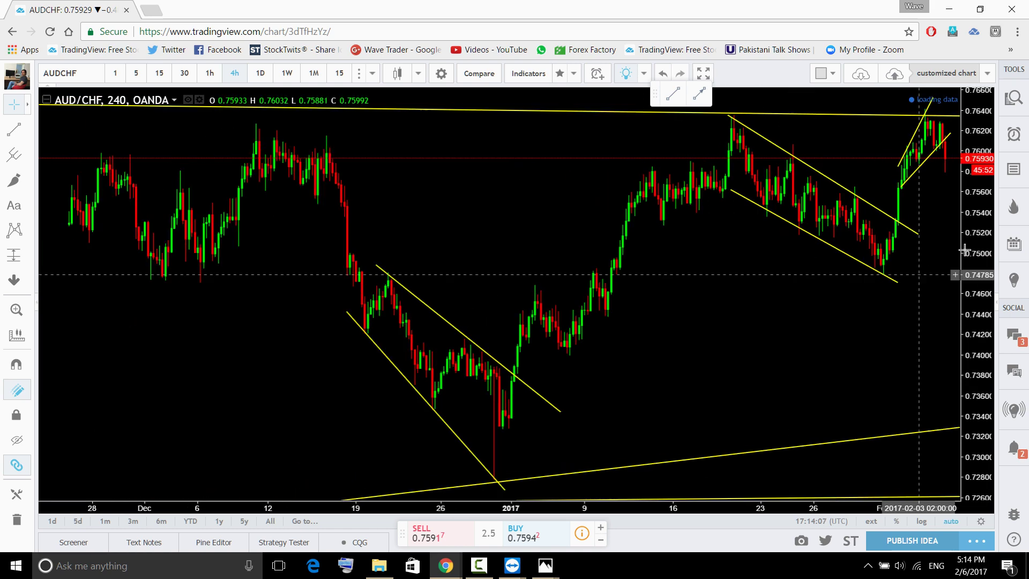
drag(966, 250, 749, 377)
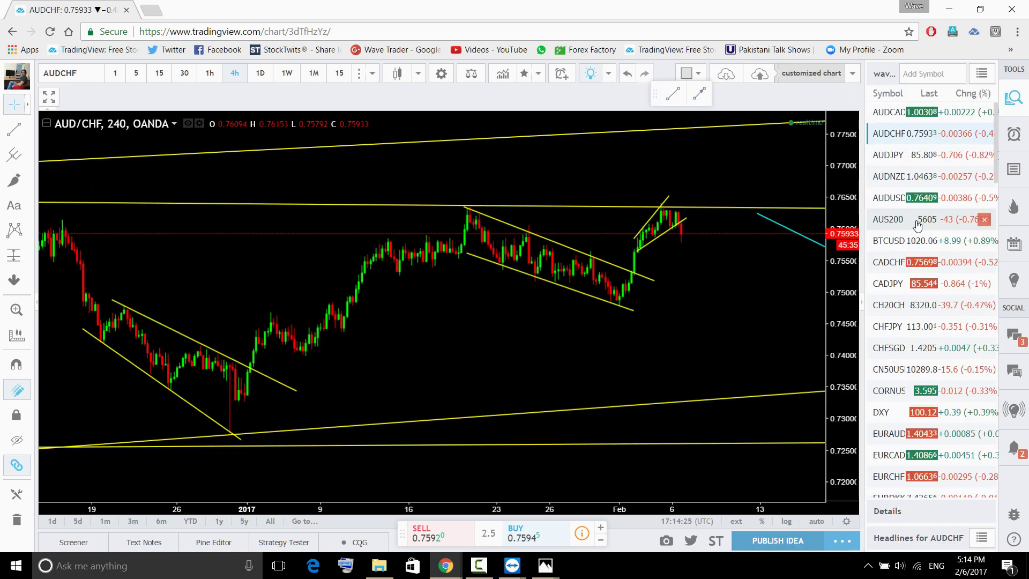
Load AUDUSD from the watchlist on the daily (1D) interval.
click(901, 198)
click(902, 197)
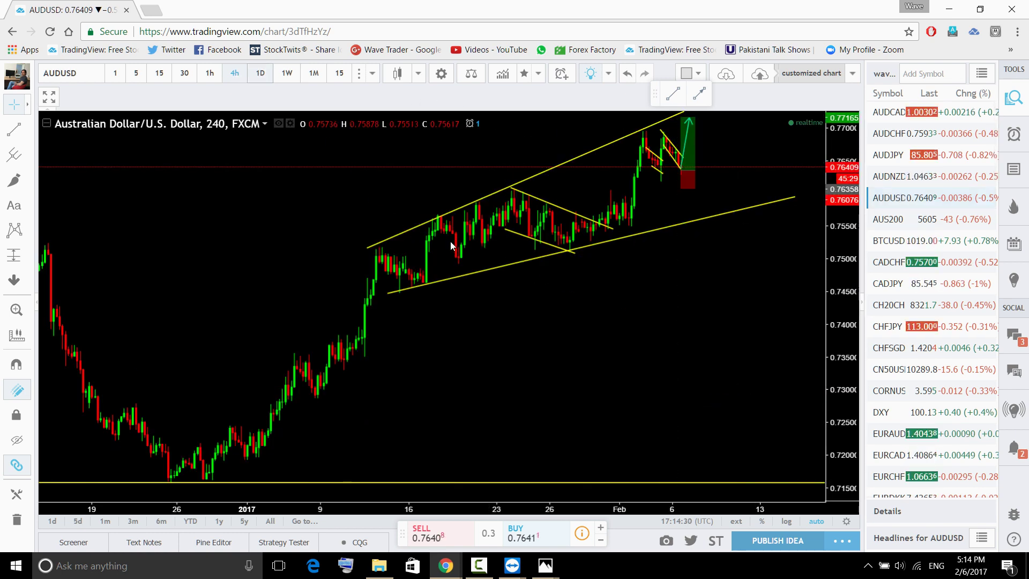
text(1D)
key(Return)
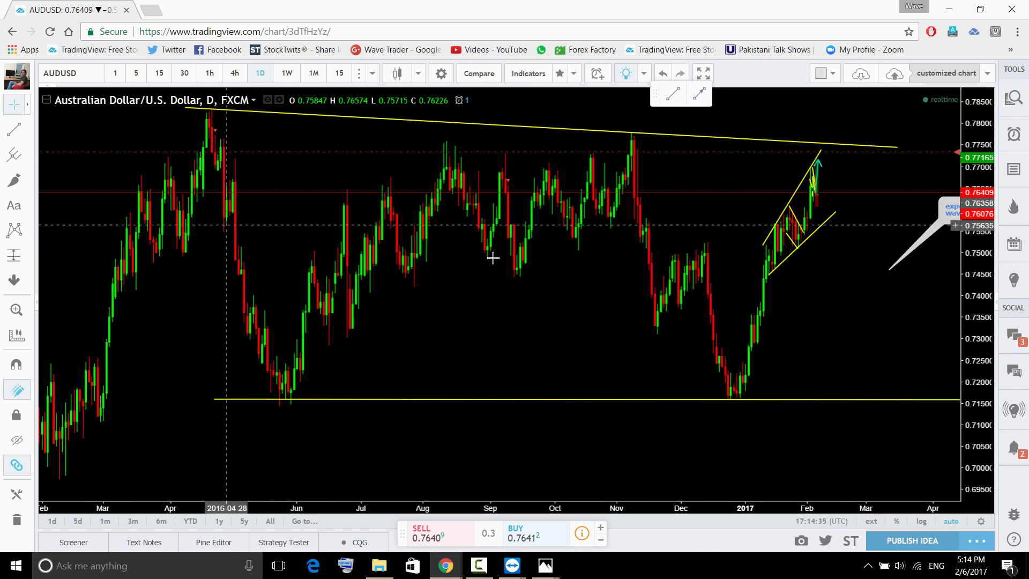
Frame the early-2016 price history and delete the long upper trendline.
drag(494, 257, 919, 299)
scroll(633, 315, up, 2)
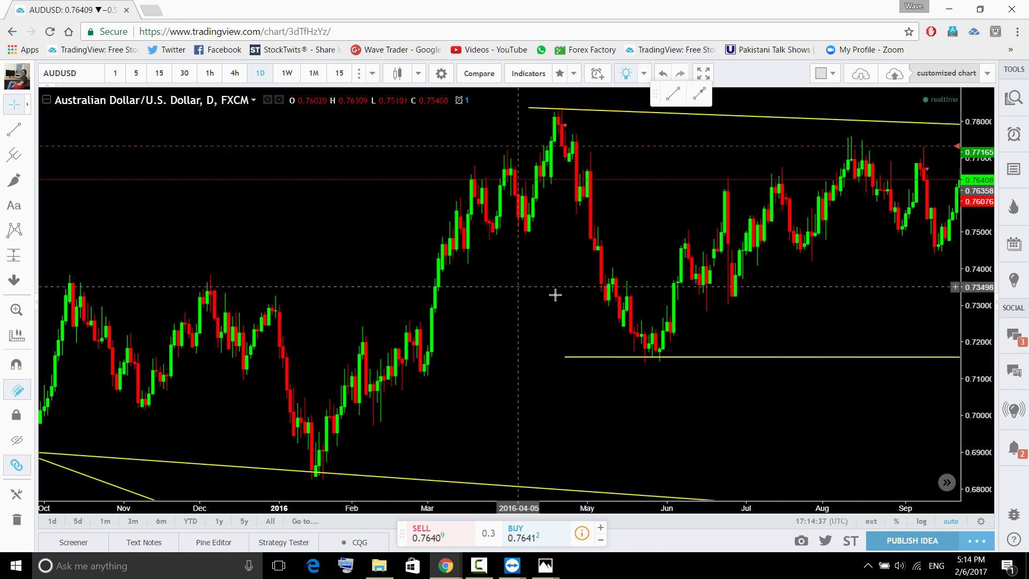
drag(555, 294, 707, 318)
drag(968, 260, 949, 343)
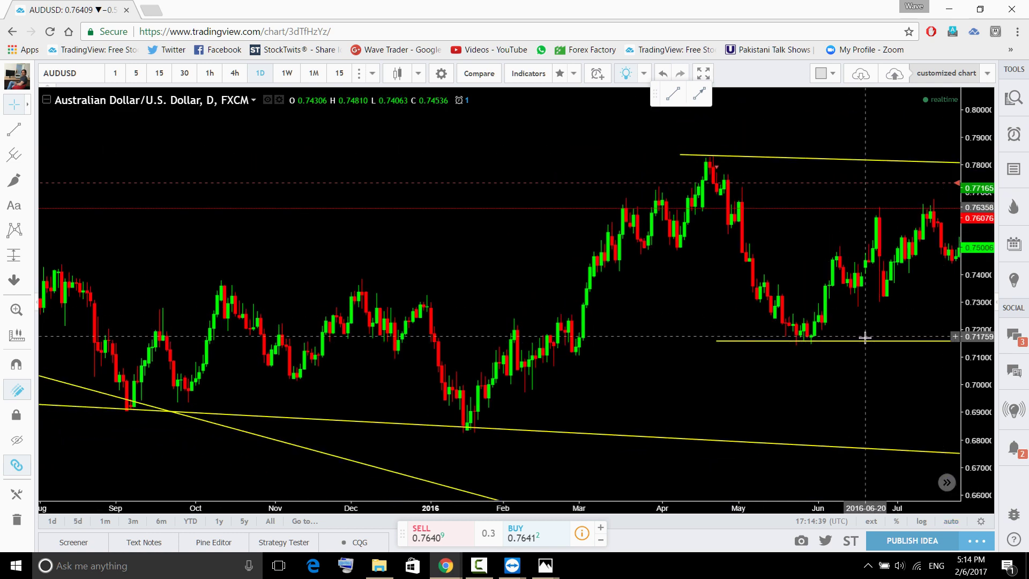
scroll(866, 337, up, 3)
drag(974, 407, 974, 345)
drag(730, 216, 749, 258)
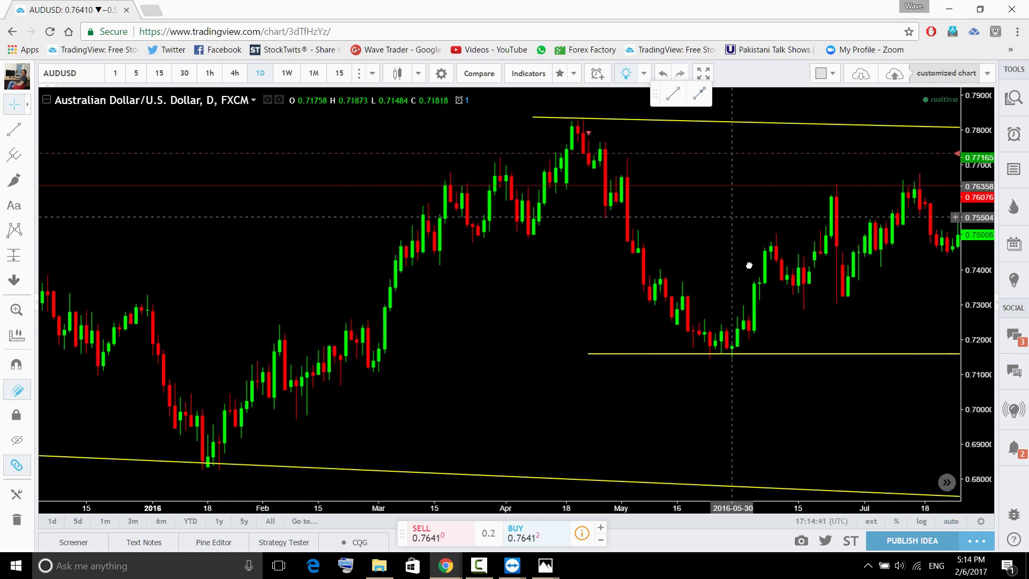
drag(971, 365, 971, 346)
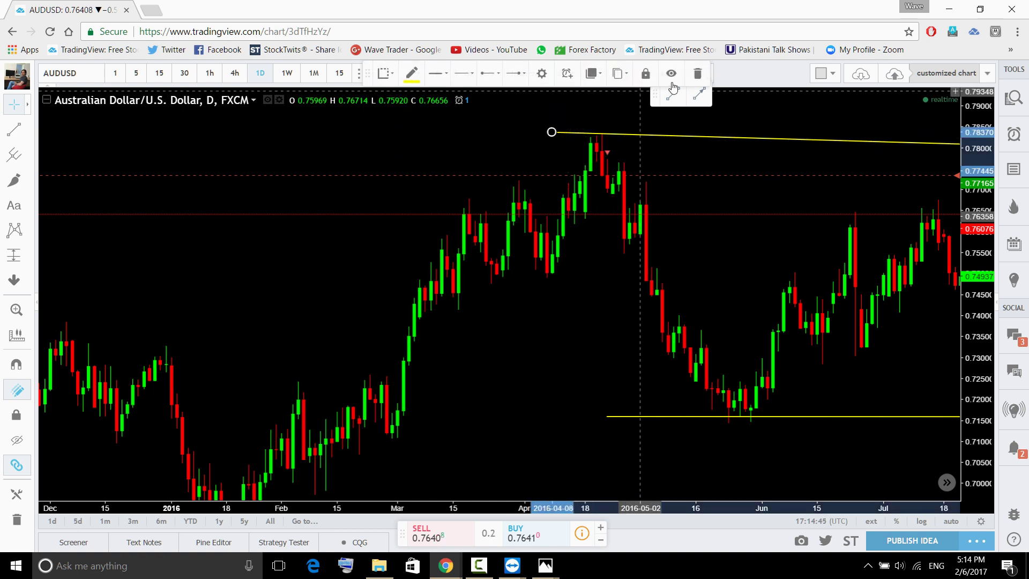
click(696, 87)
Draw two trend lines forming a rising wedge from the March low around the April high.
click(14, 129)
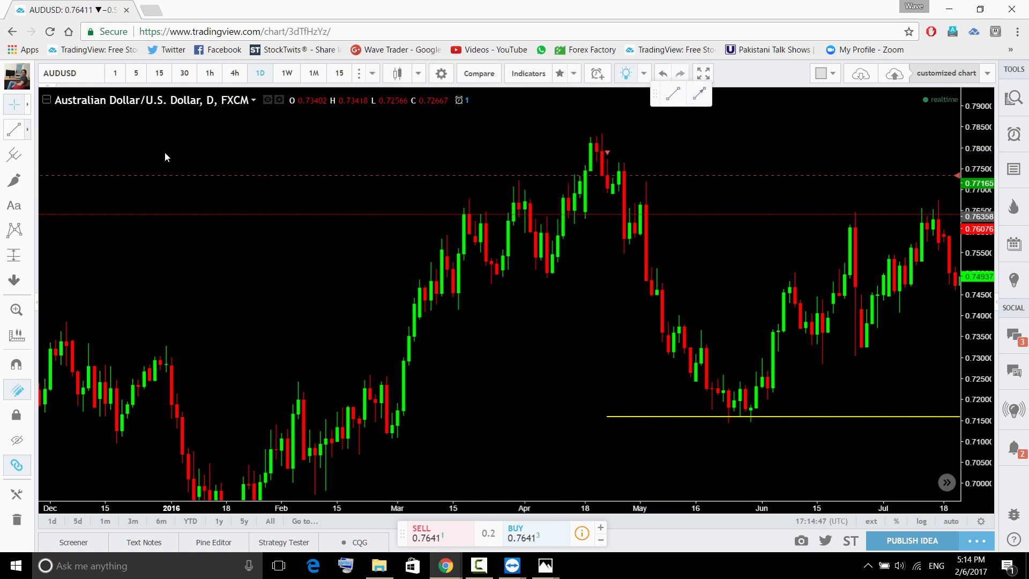
click(431, 309)
click(727, 218)
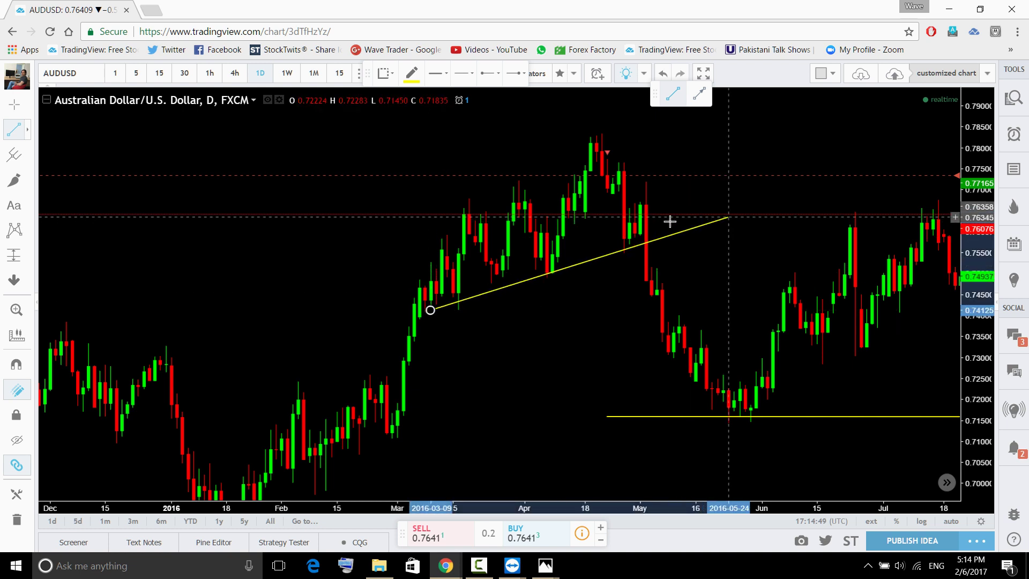
click(634, 111)
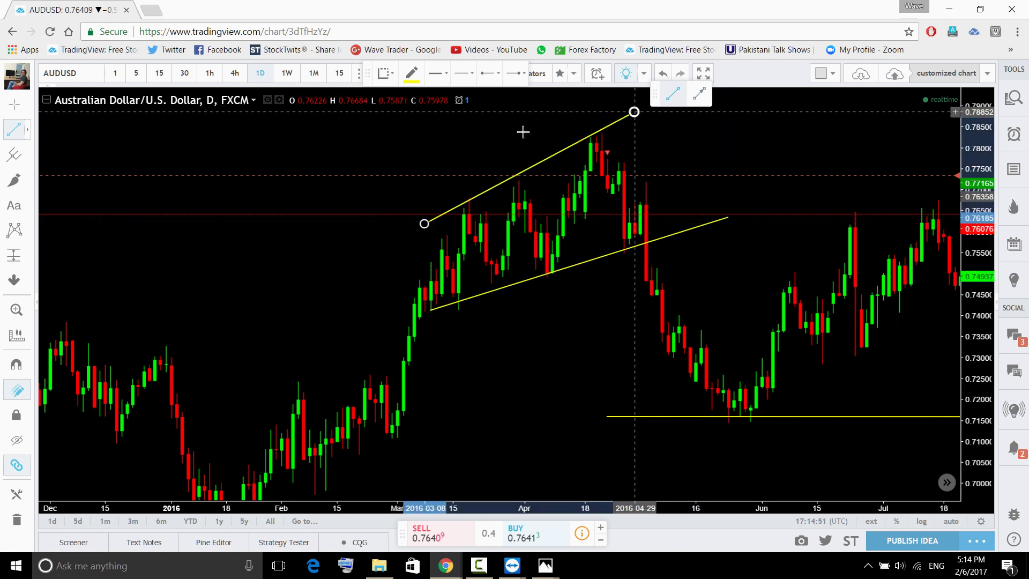
drag(423, 224, 413, 234)
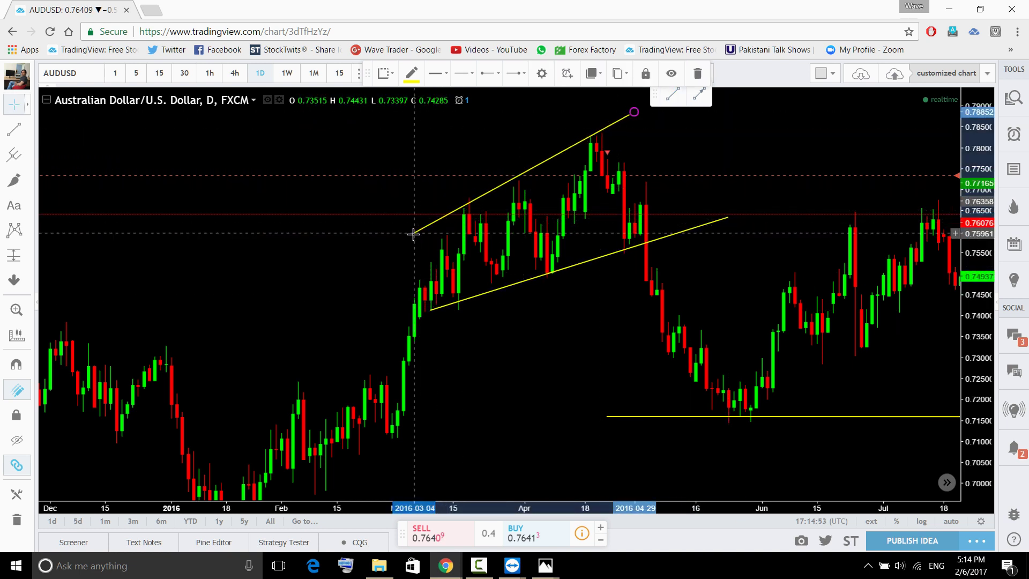
drag(727, 218, 718, 225)
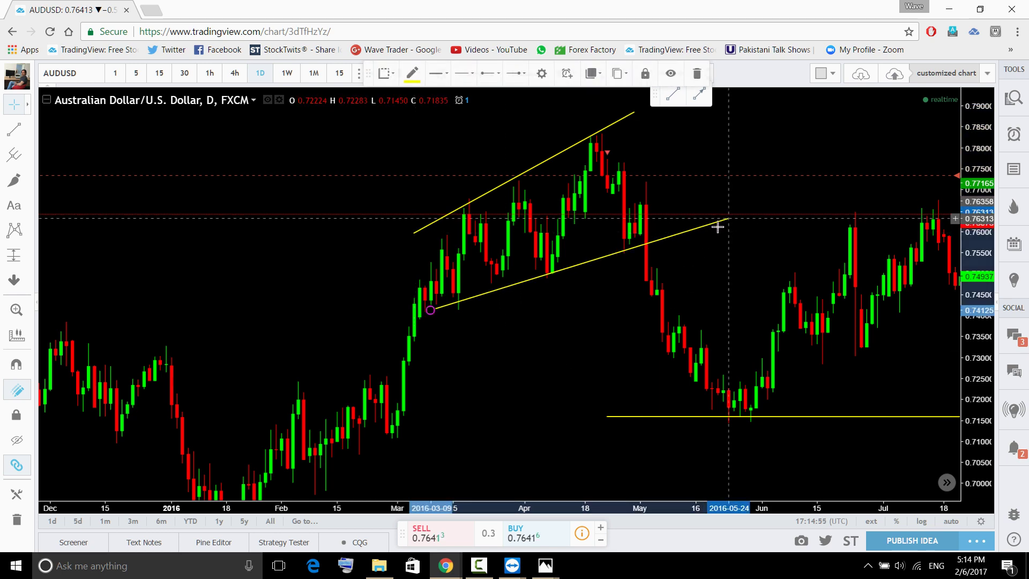
click(532, 383)
Rescale the price axis to 0.68–0.81 and pan to reveal August 2016.
scroll(854, 338, down, 5)
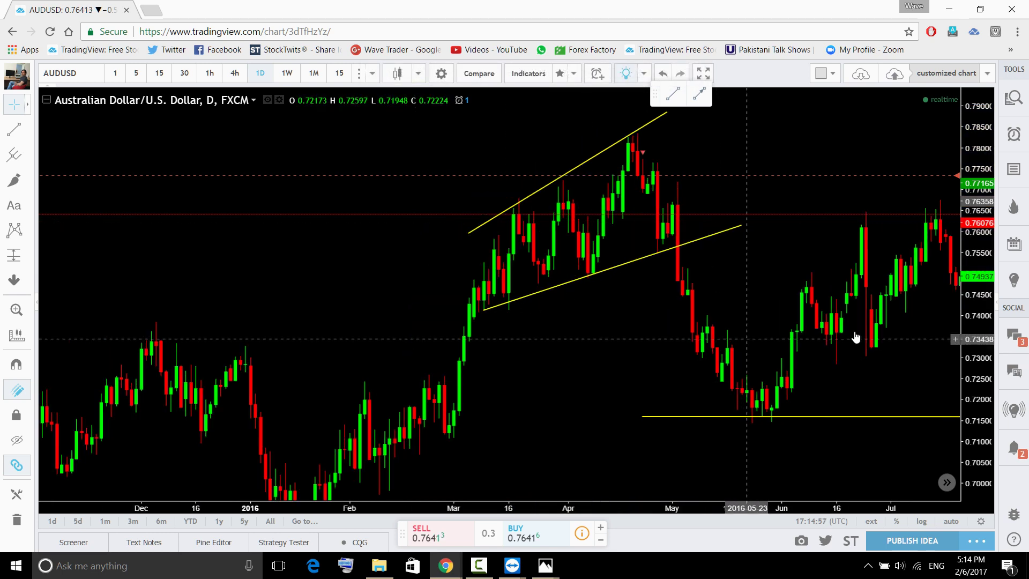
drag(970, 338, 970, 386)
drag(912, 358, 822, 360)
scroll(857, 364, down, 1)
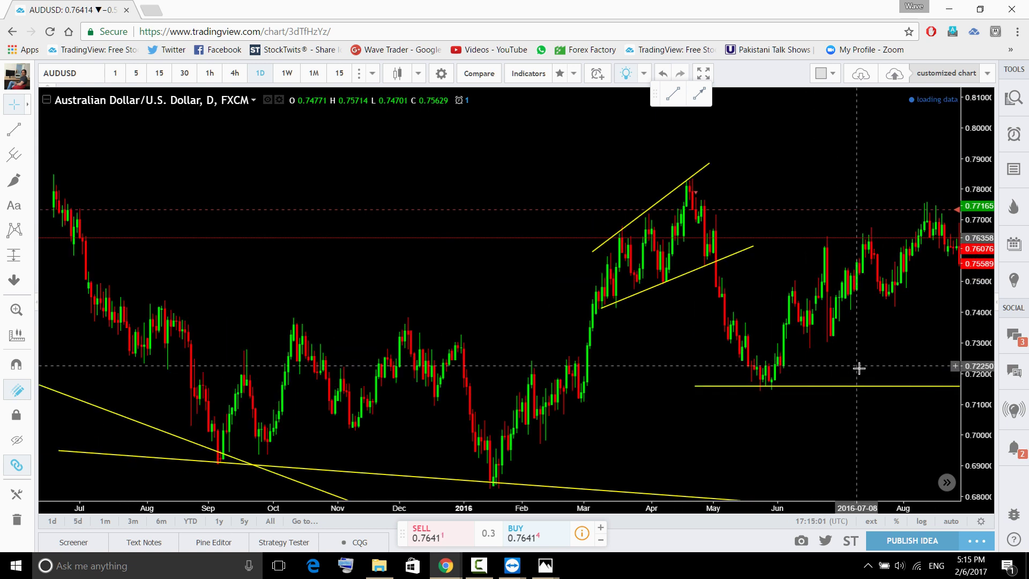
Bring up 20.png, circle the projected top near the upper trendline, then erase it.
mouse_move(544, 565)
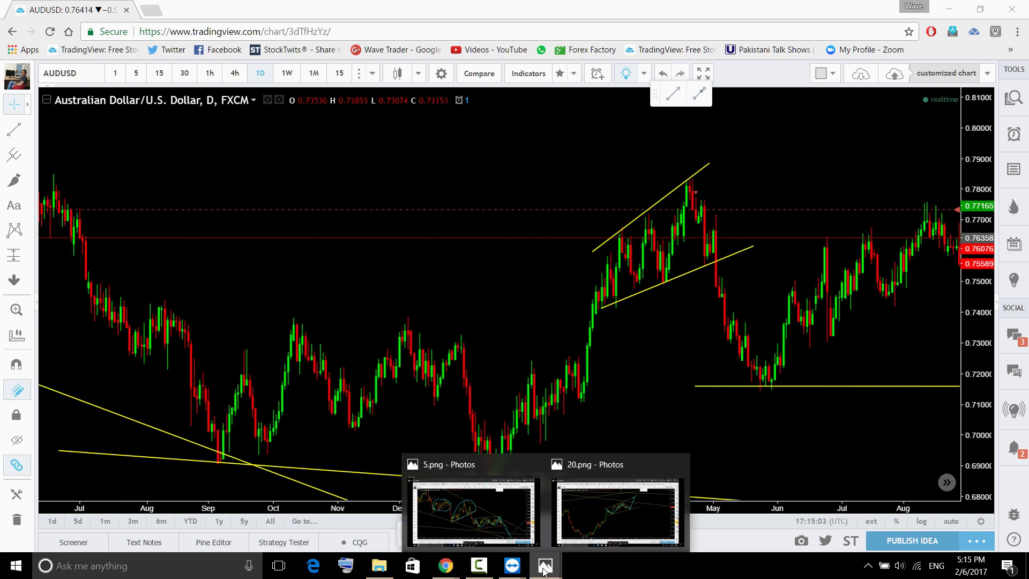
click(604, 531)
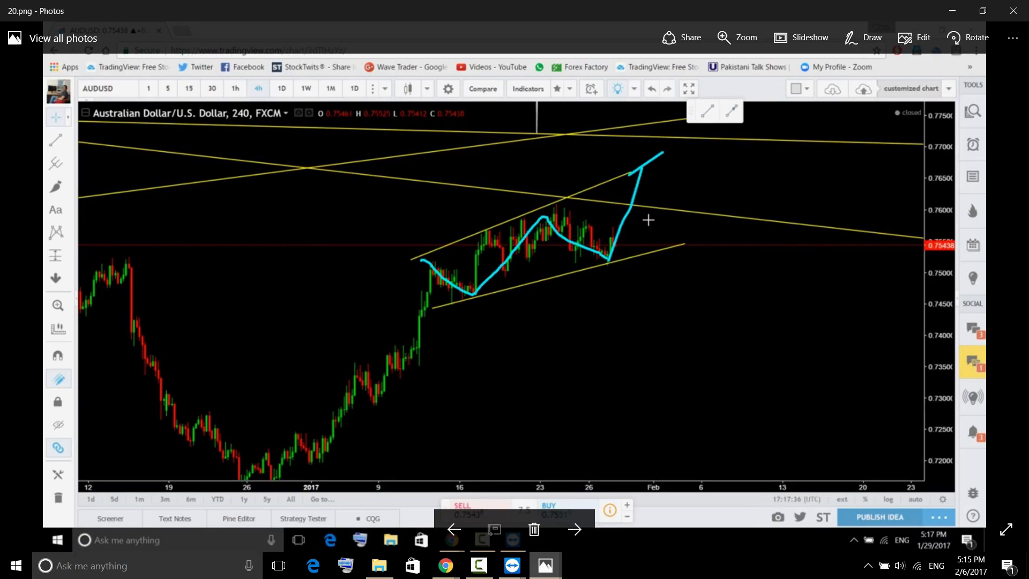
key(ctrl+shift+d)
drag(660, 185, 633, 165)
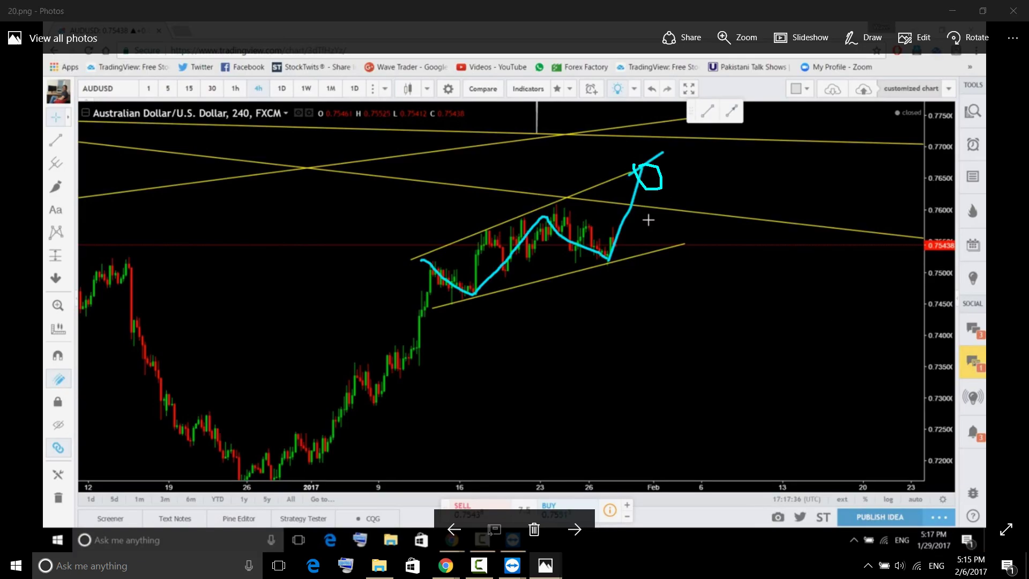
key(ctrl+z)
Page forward and back to 21.png, then close the Photos viewer.
click(574, 525)
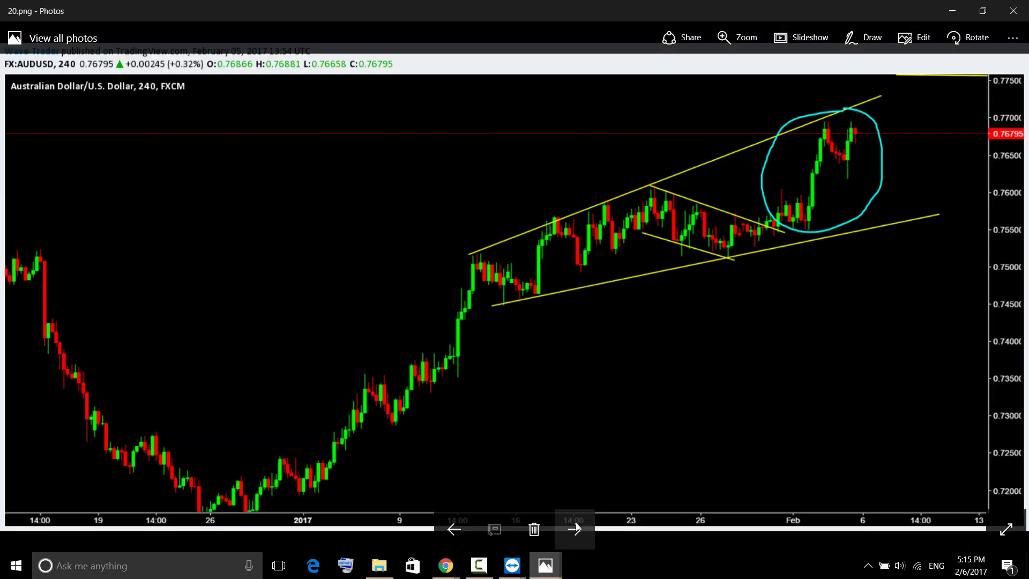
click(576, 522)
click(462, 522)
click(461, 522)
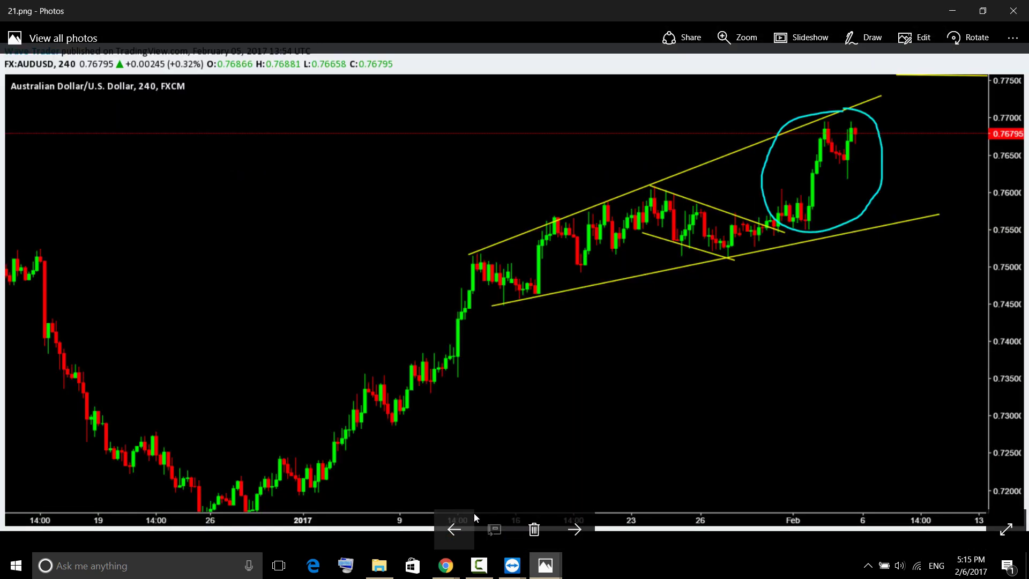
click(460, 573)
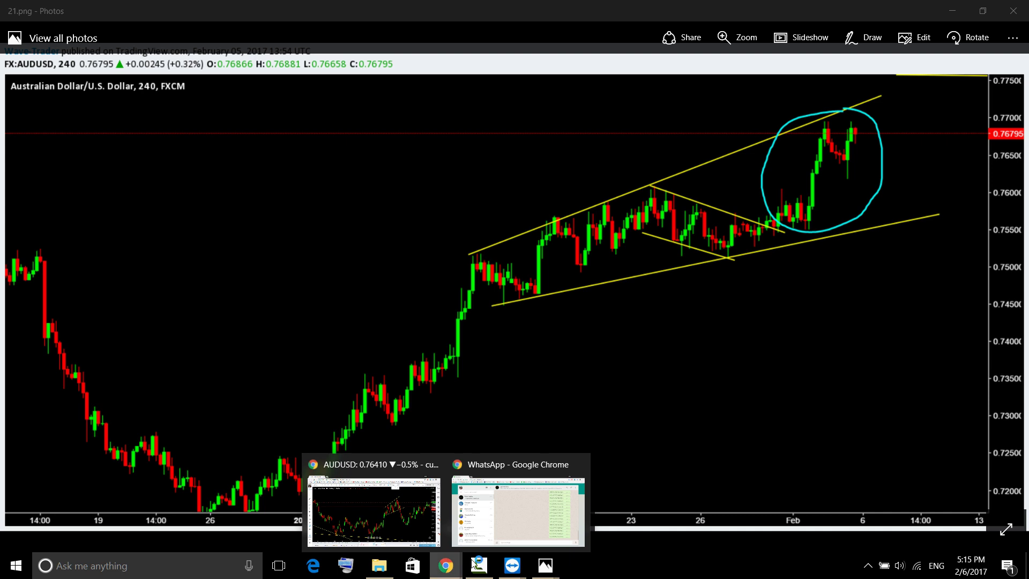
click(637, 407)
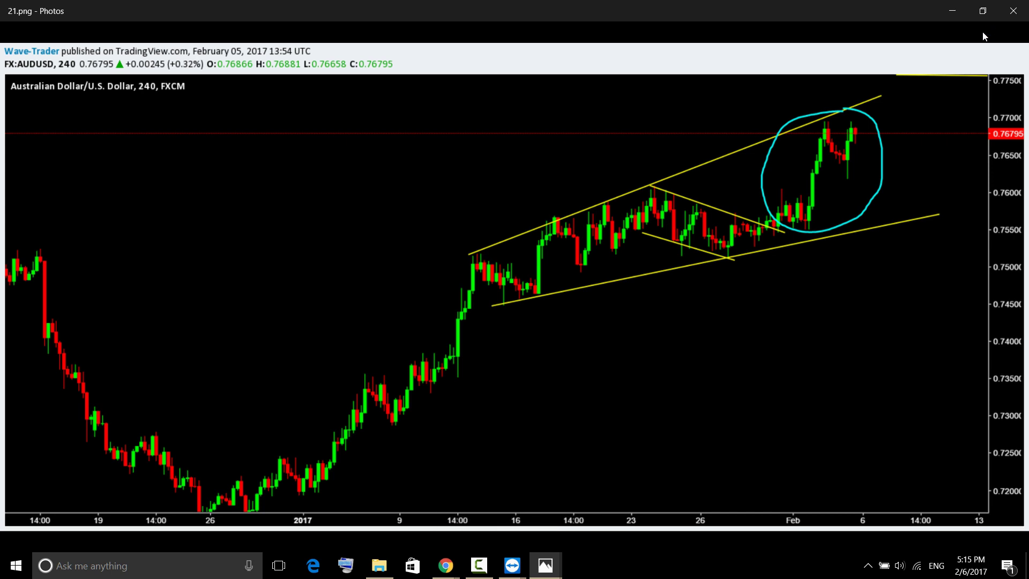
click(1013, 12)
Rescale the AUDUSD daily chart and sketch, then clear, a projected path through the wedge to support.
mouse_move(694, 196)
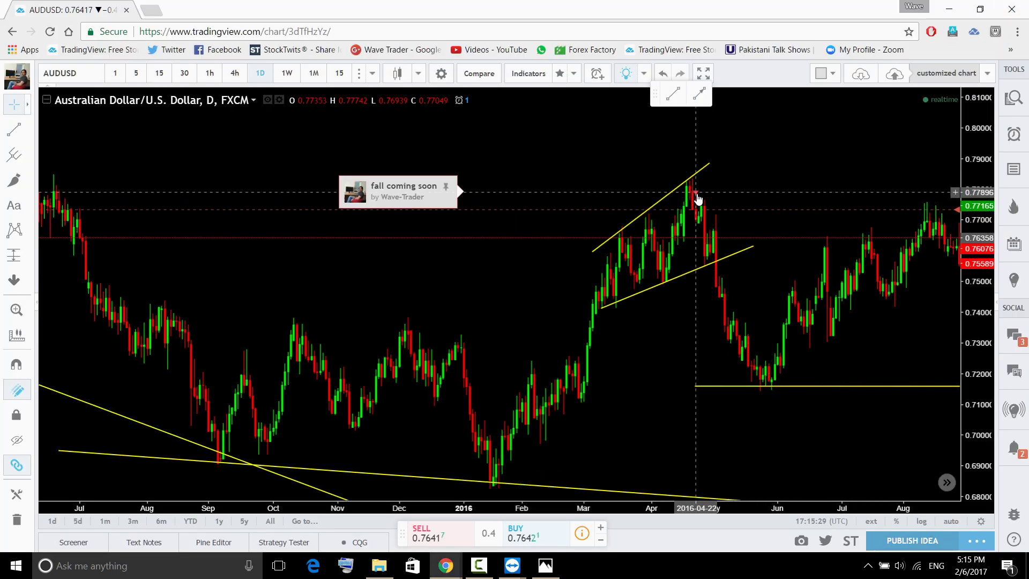
drag(976, 190, 958, 308)
scroll(678, 317, up, 3)
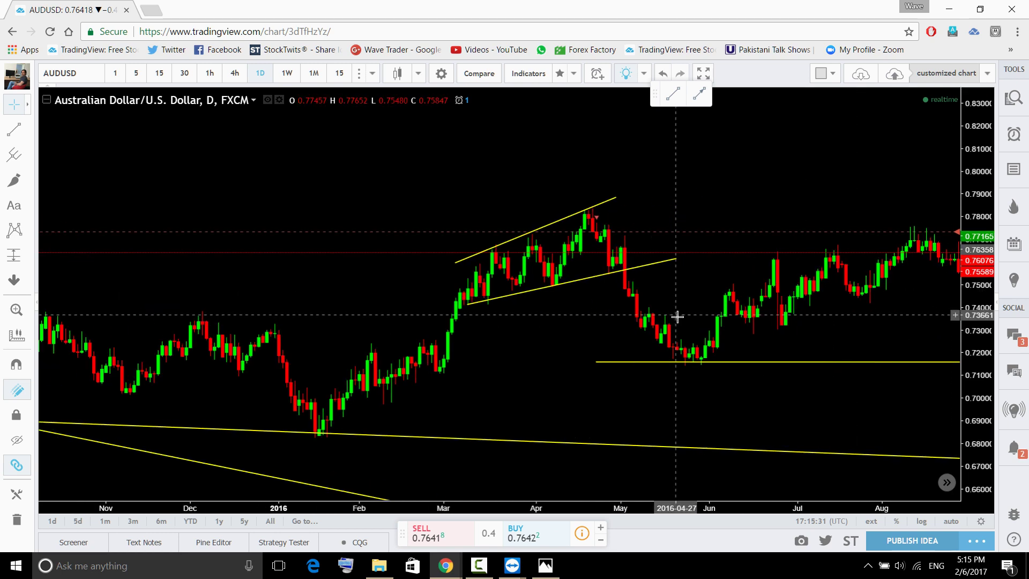
drag(980, 410, 984, 368)
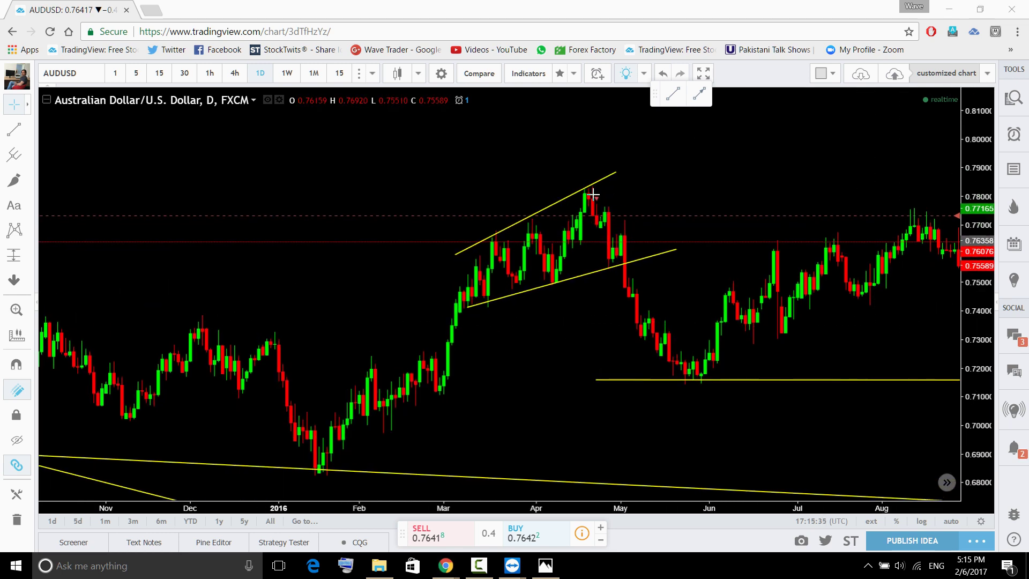
mouse_move(595, 204)
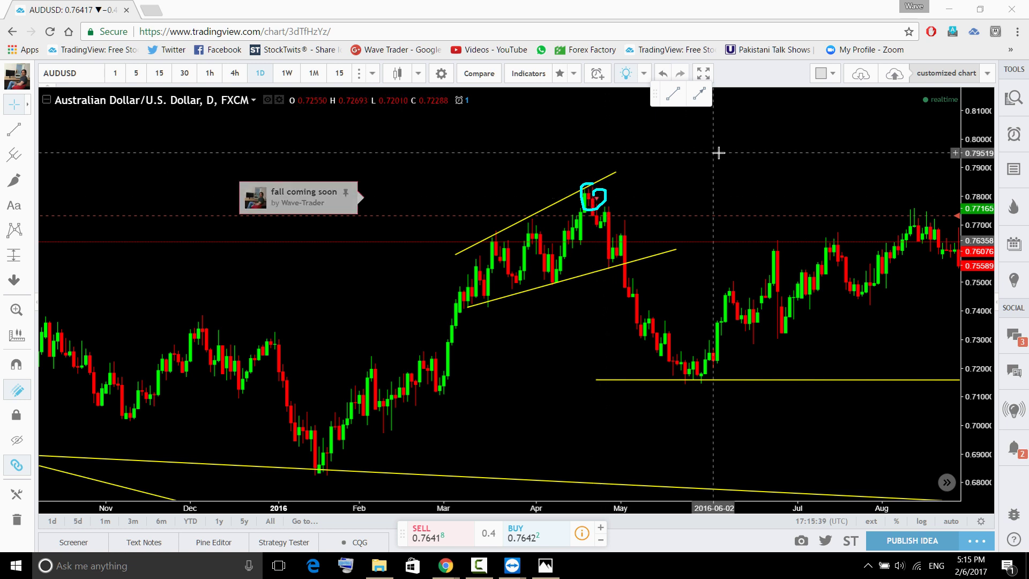
key(Escape)
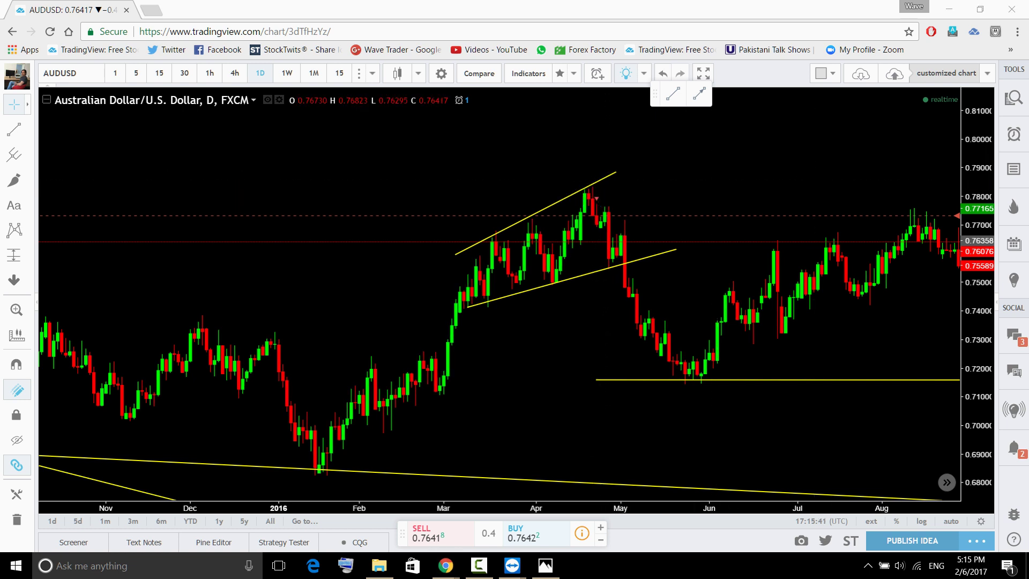
mouse_move(467, 309)
mouse_down()
mouse_move(509, 269)
mouse_move(552, 255)
mouse_move(595, 191)
mouse_move(645, 313)
mouse_move(687, 369)
mouse_up()
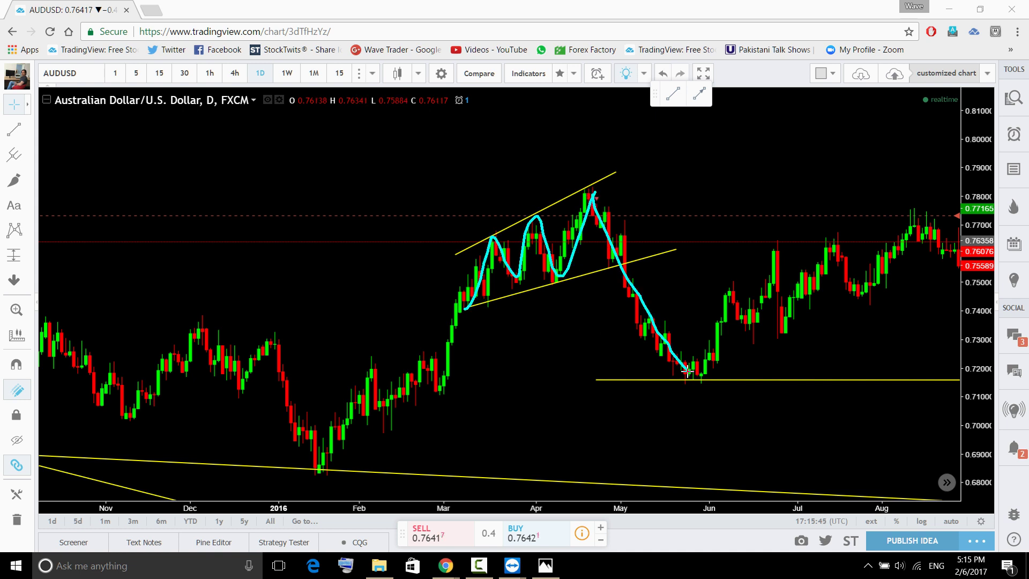
key(Escape)
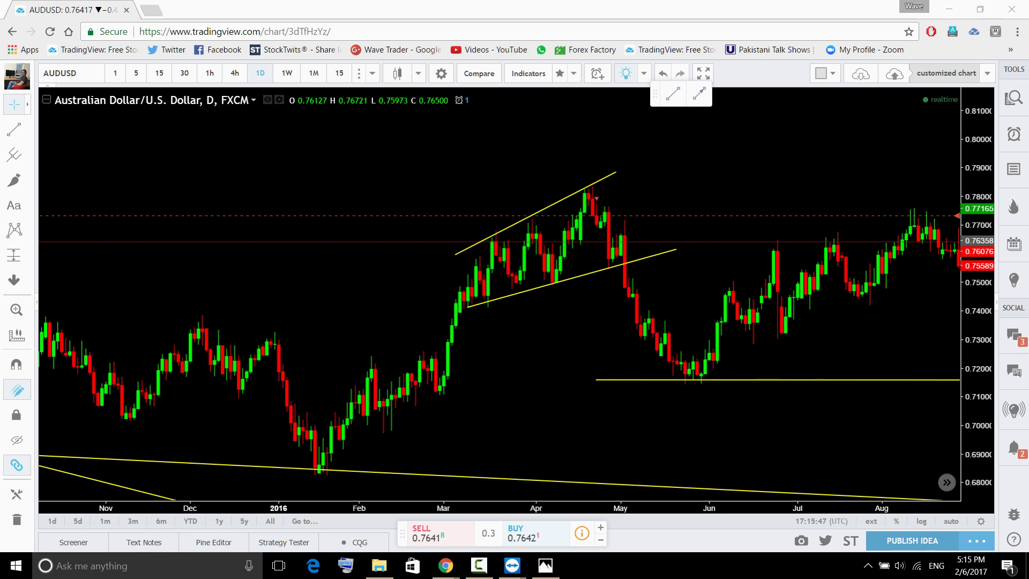
Pan toward later months, auto-scale, and load AUDCHF from the watchlist.
drag(776, 191, 314, 196)
scroll(823, 257, right, 3)
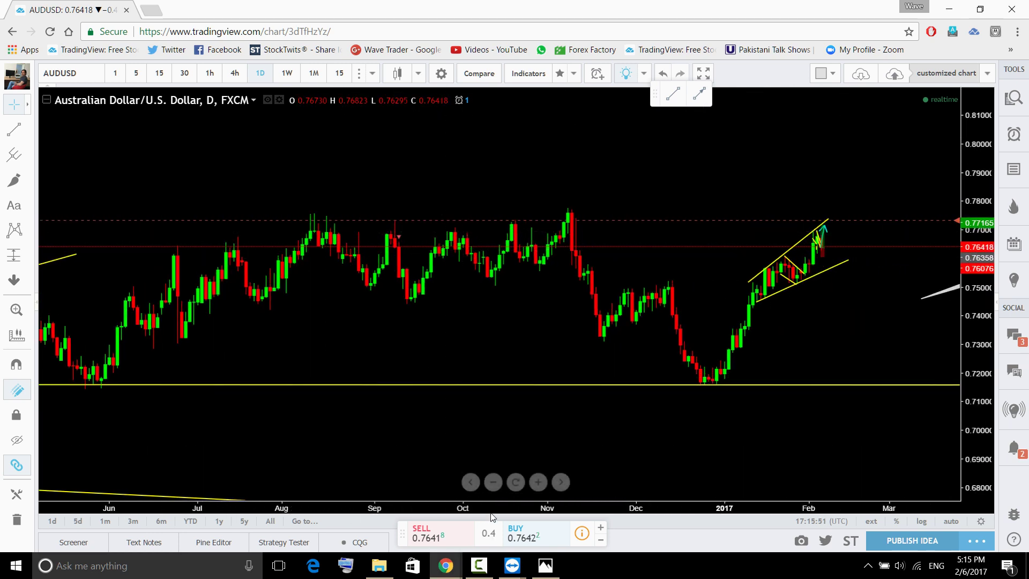
click(515, 481)
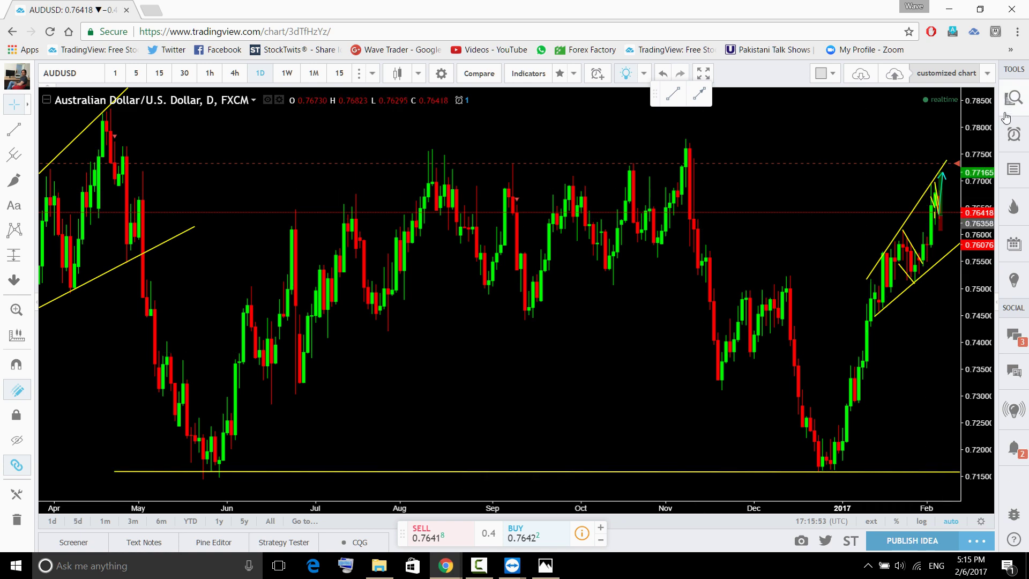
click(1013, 98)
click(901, 133)
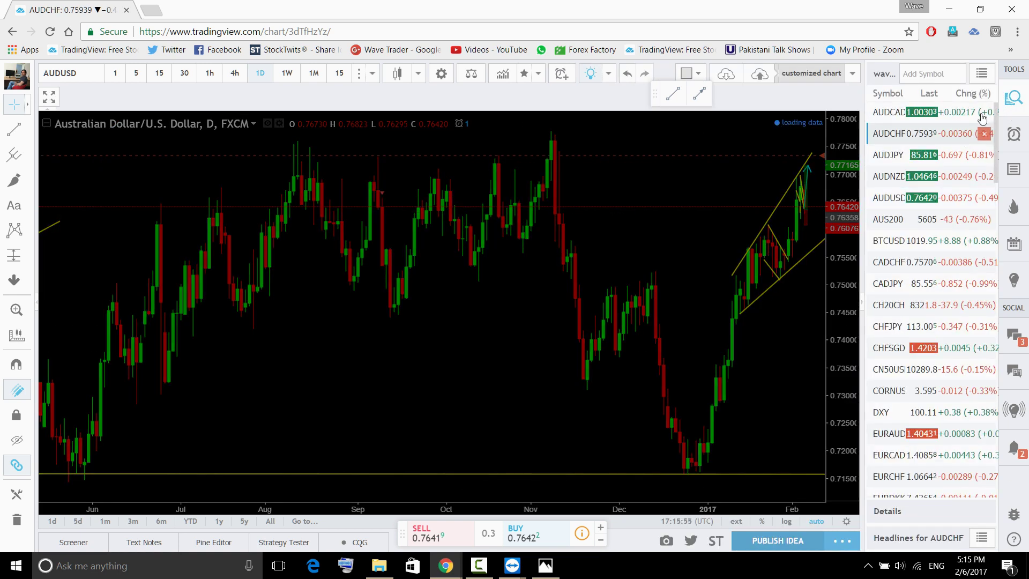
Switch AUDCHF to 1-hour candles and compress the price scale to leave room after the last candle.
click(209, 73)
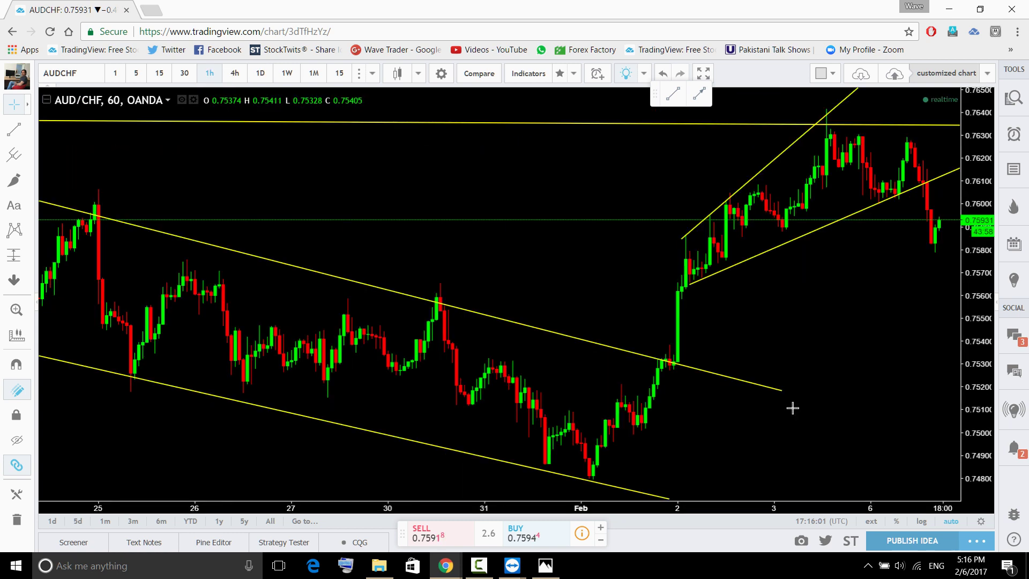
scroll(792, 408, down, 5)
scroll(930, 271, up, 4)
drag(970, 251, 680, 316)
scroll(688, 344, down, 5)
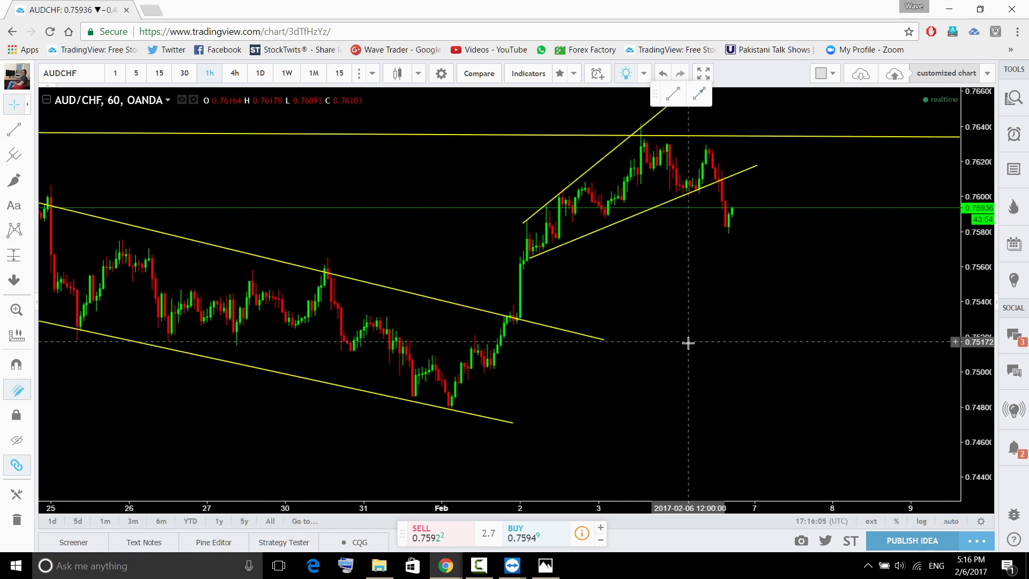
drag(805, 326, 670, 326)
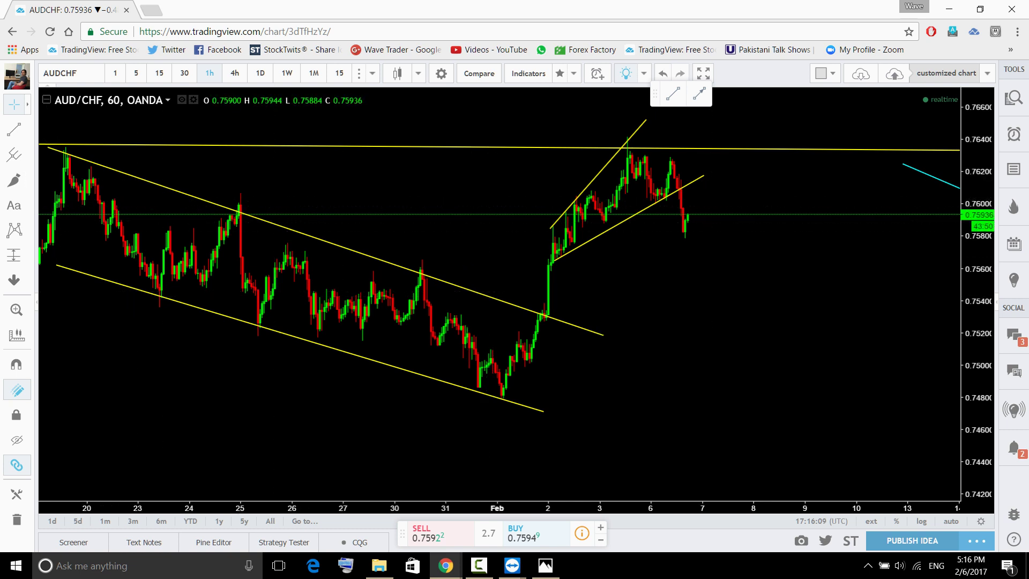
Sketch a projected sideways range then a drop with the freehand pen, then clear it.
key(ctrl+shift+d)
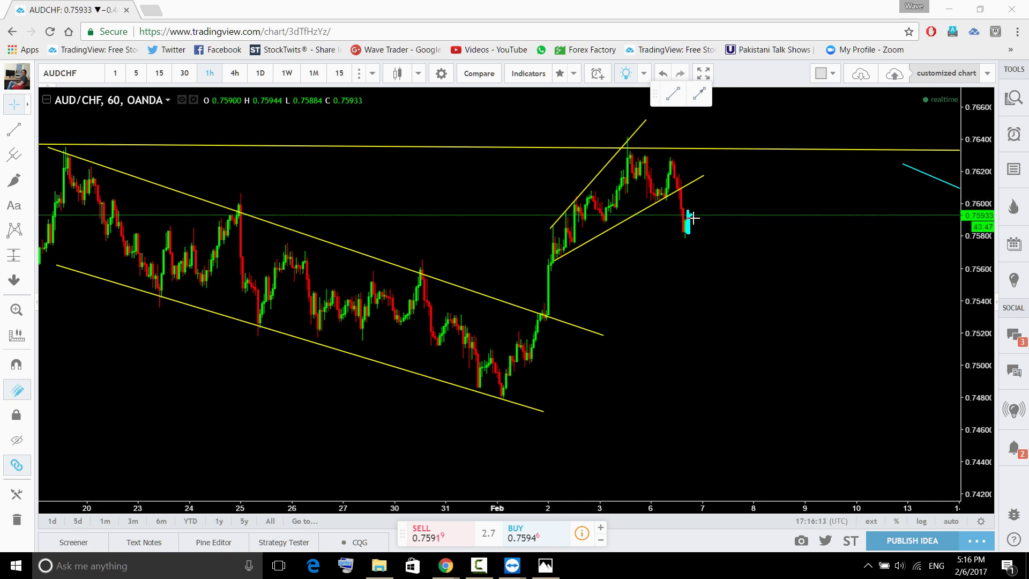
drag(694, 217, 769, 204)
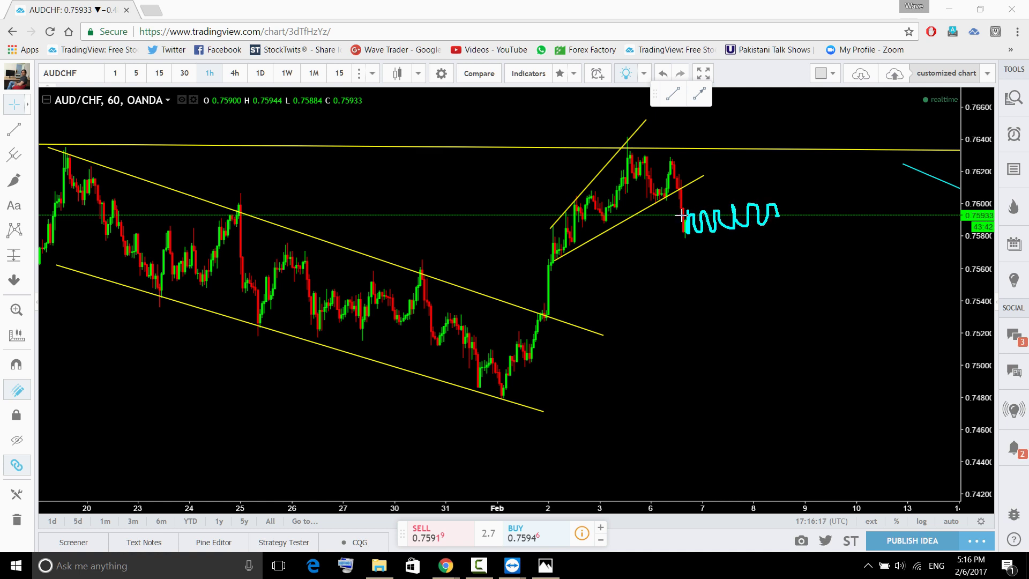
drag(681, 215, 783, 202)
mouse_move(683, 241)
mouse_down()
mouse_move(778, 207)
mouse_move(888, 468)
mouse_up()
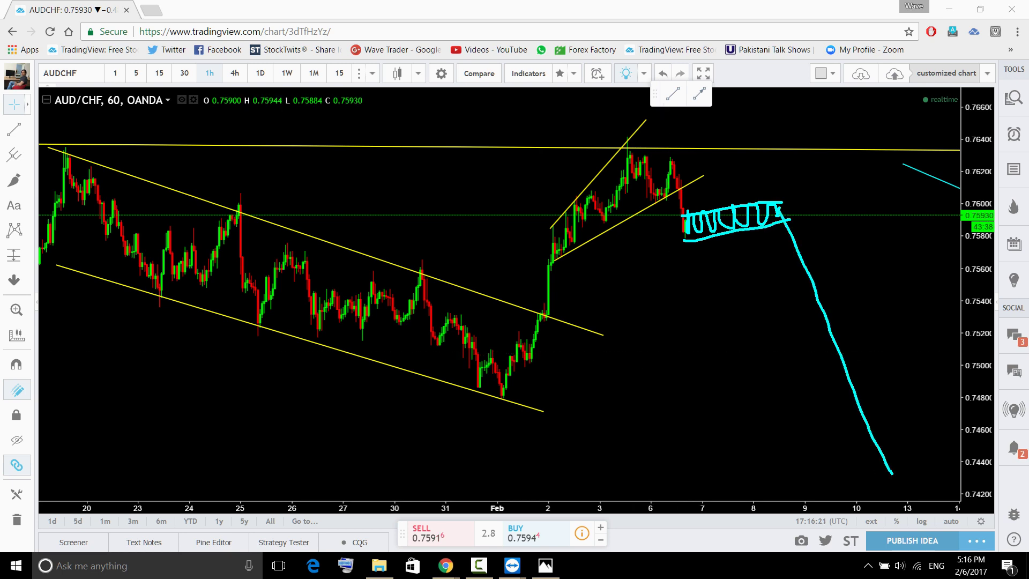
key(Escape)
scroll(735, 363, down, 7)
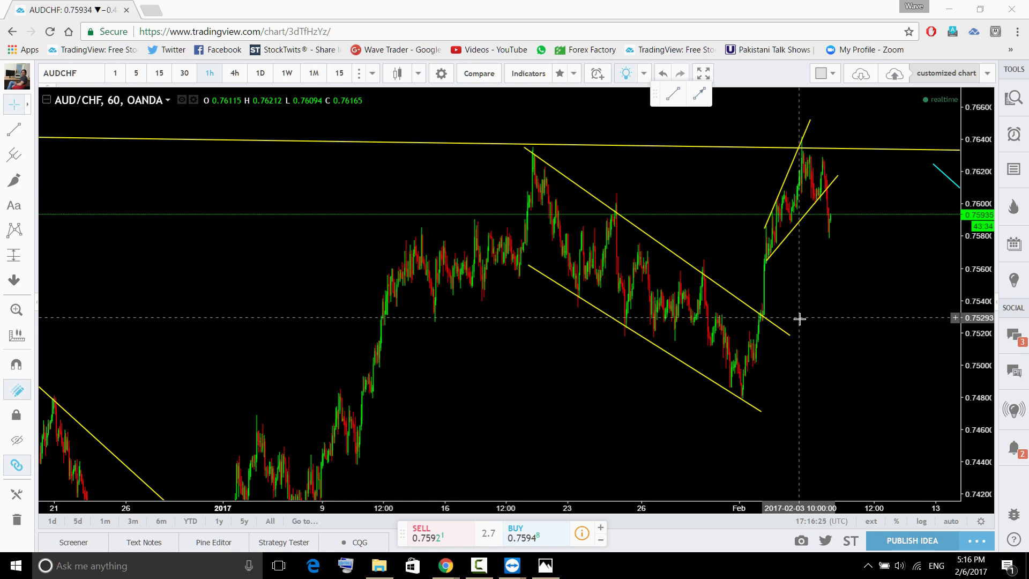
Reset the chart view, squeeze the price scale and center the recent candles.
drag(963, 283, 863, 380)
click(519, 484)
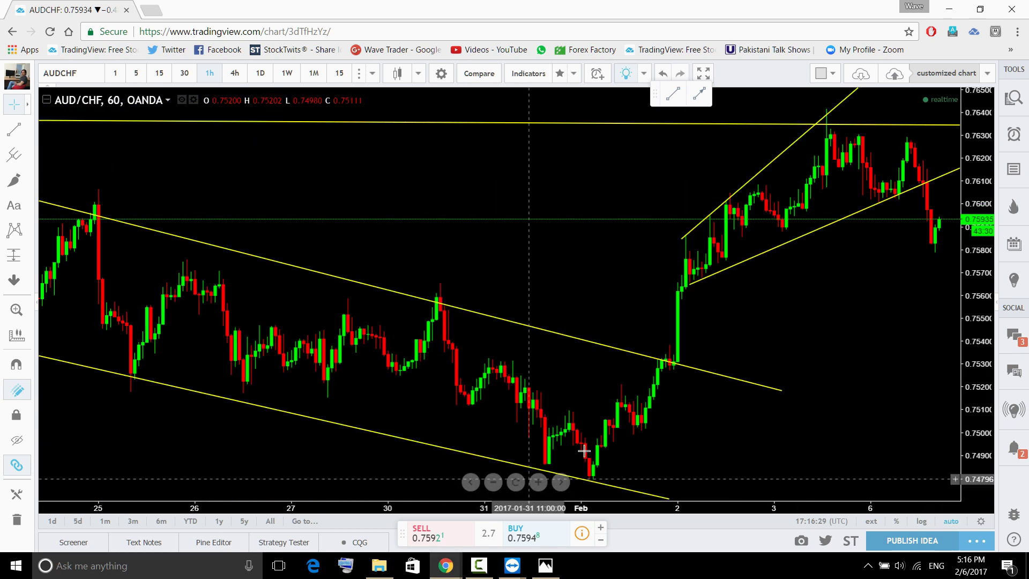
scroll(795, 355, down, 1)
scroll(794, 355, down, 3)
drag(982, 283, 977, 356)
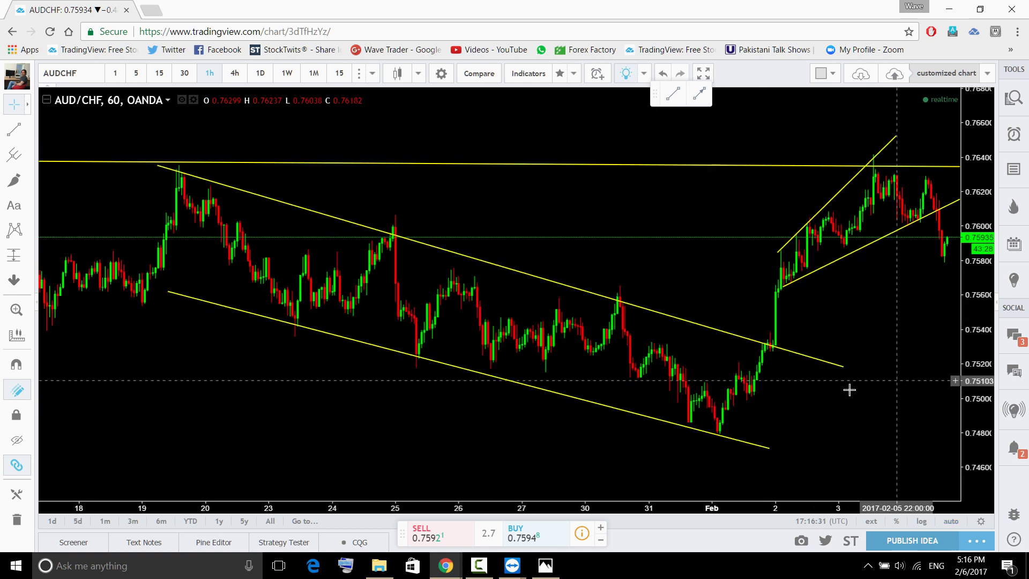
drag(853, 386, 704, 396)
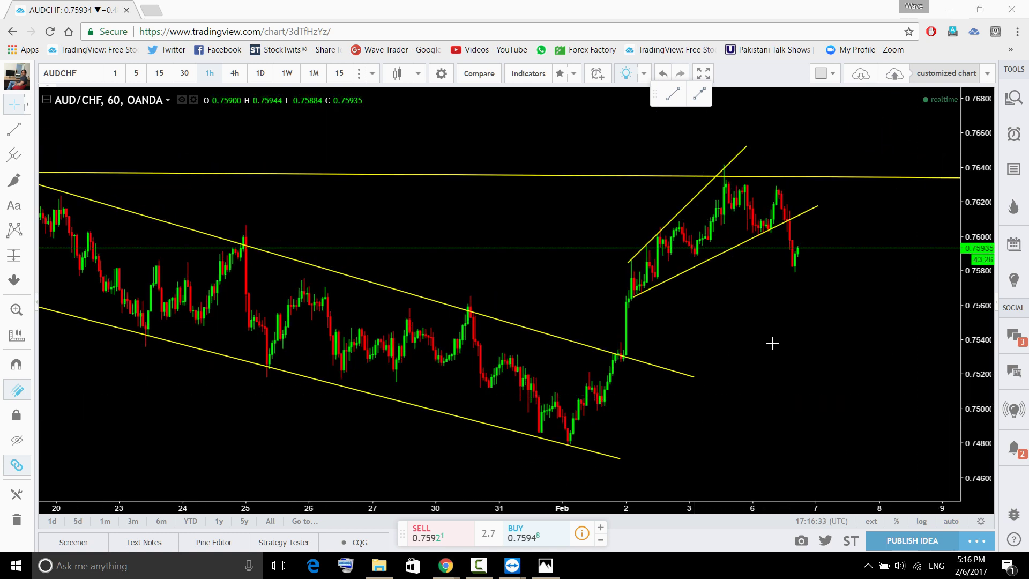
Sketch a choppy sideways range rising toward the upper horizontal line, then clear it.
mouse_move(800, 253)
mouse_down()
mouse_move(867, 254)
mouse_move(885, 280)
mouse_up()
drag(796, 256, 837, 178)
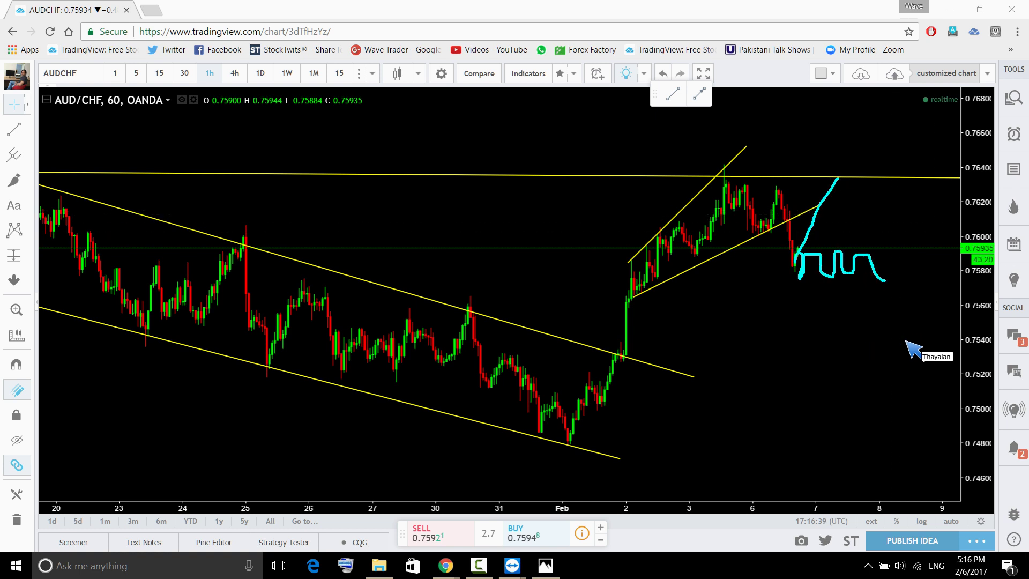
click(1010, 387)
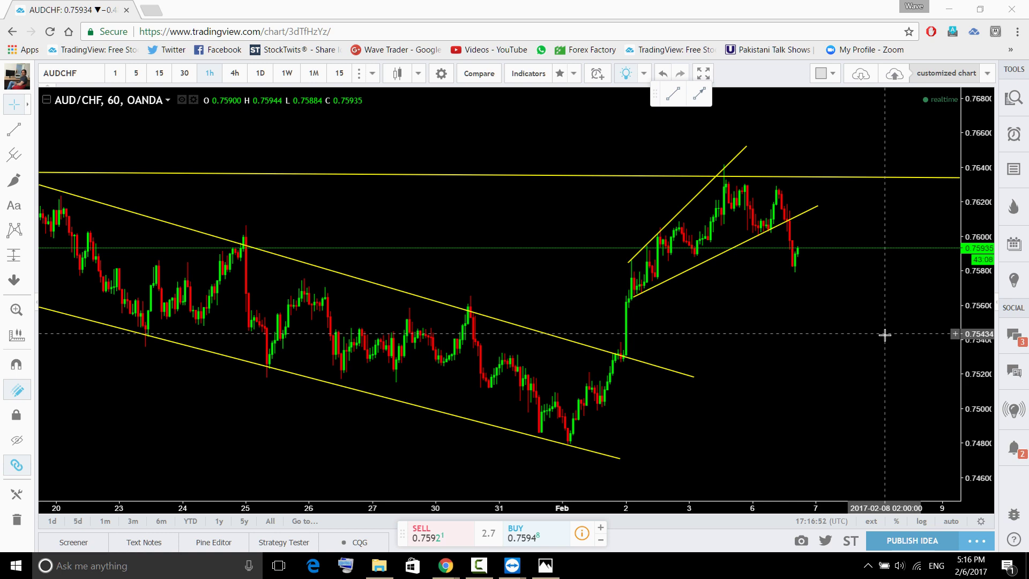
click(1013, 97)
Switch the chart to AUDJPY and delete the red-and-green position box.
click(922, 153)
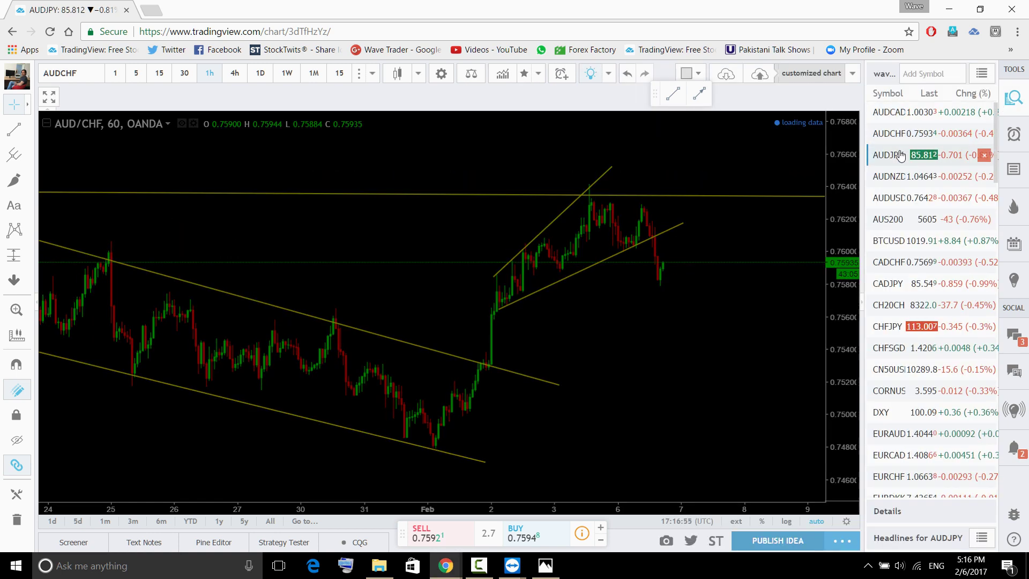
click(1016, 105)
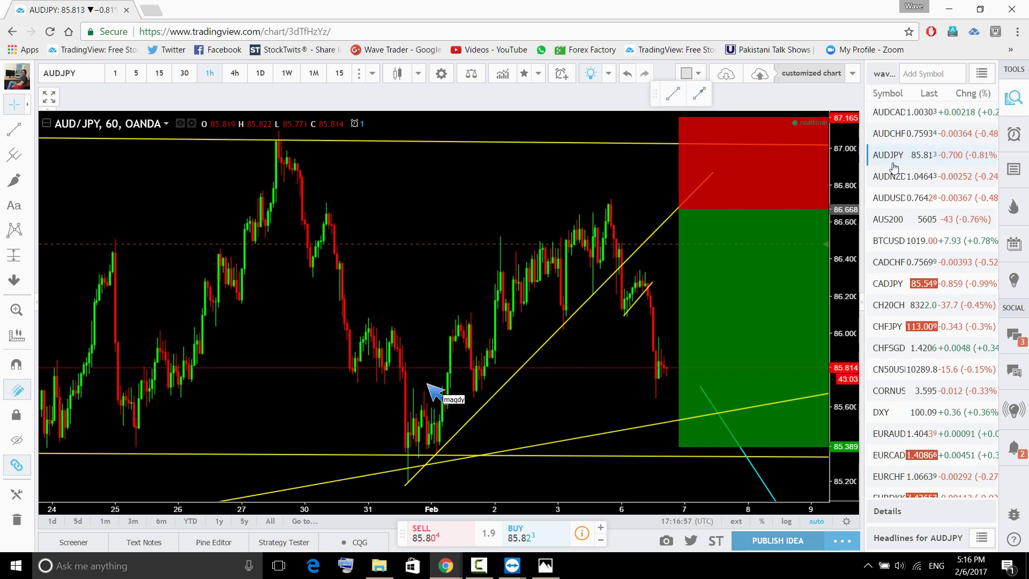
click(845, 201)
click(645, 77)
Frame the recent candles, trace the rise to the peak and its pullback, then clear.
scroll(691, 203, down, 4)
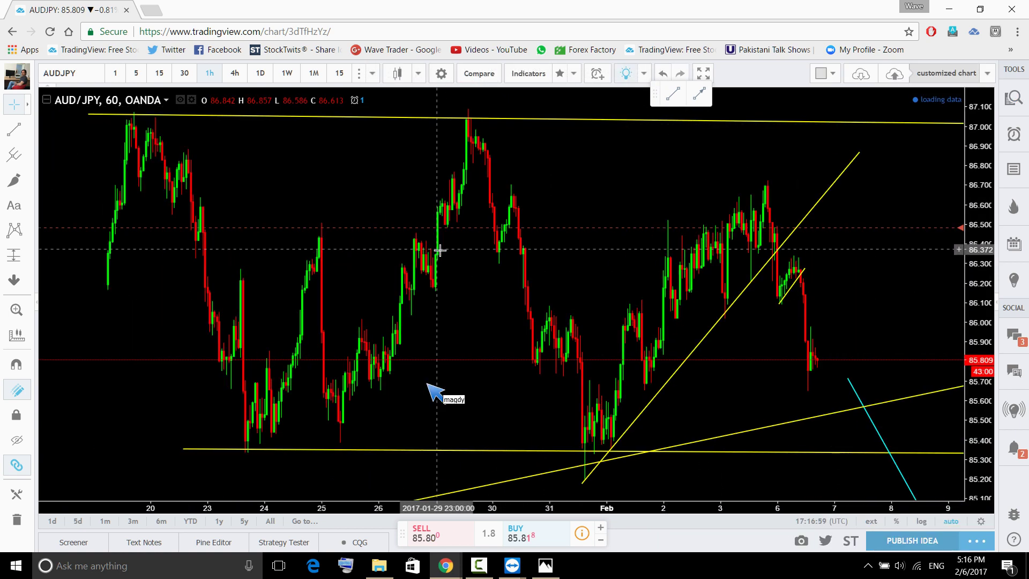
scroll(905, 320, up, 5)
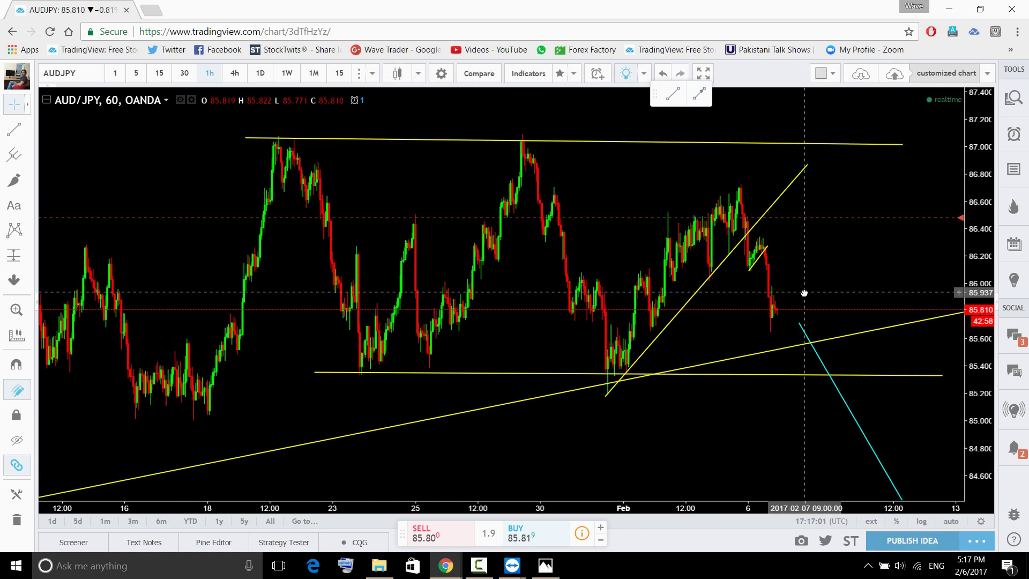
drag(975, 424, 973, 396)
drag(769, 264, 845, 298)
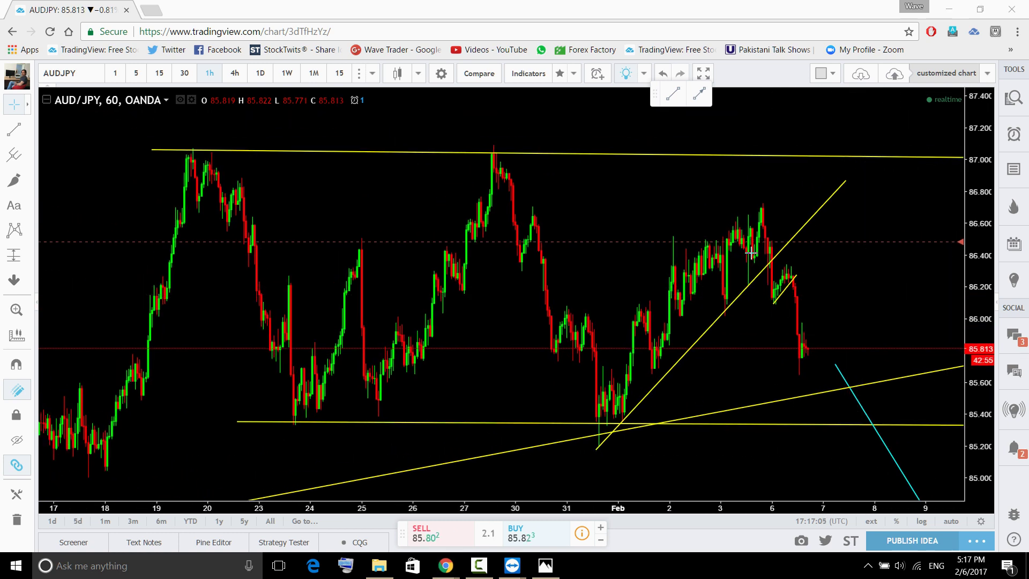
mouse_move(778, 219)
mouse_down()
mouse_move(784, 252)
mouse_move(769, 298)
mouse_move(761, 262)
mouse_up()
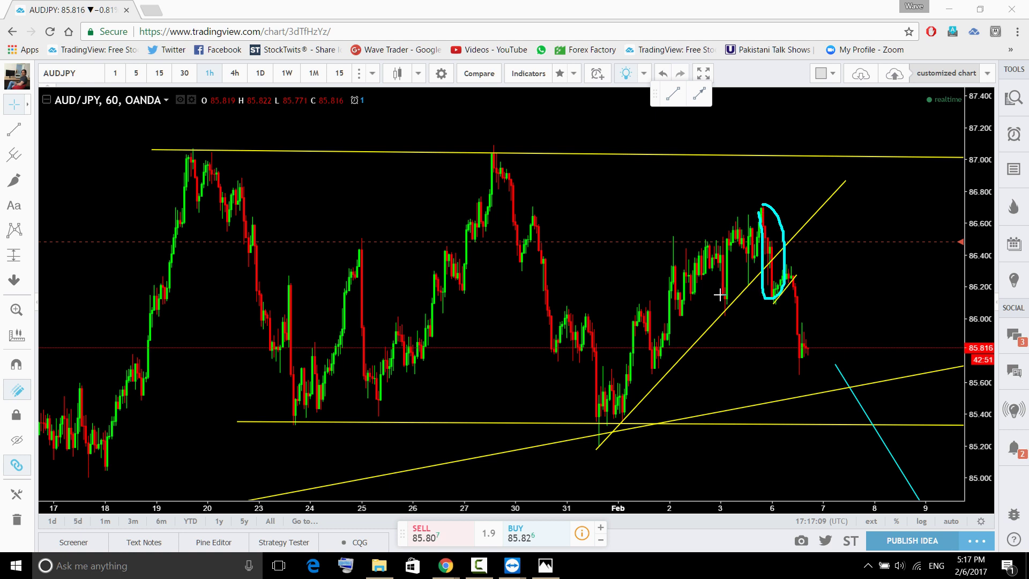
drag(617, 306, 755, 199)
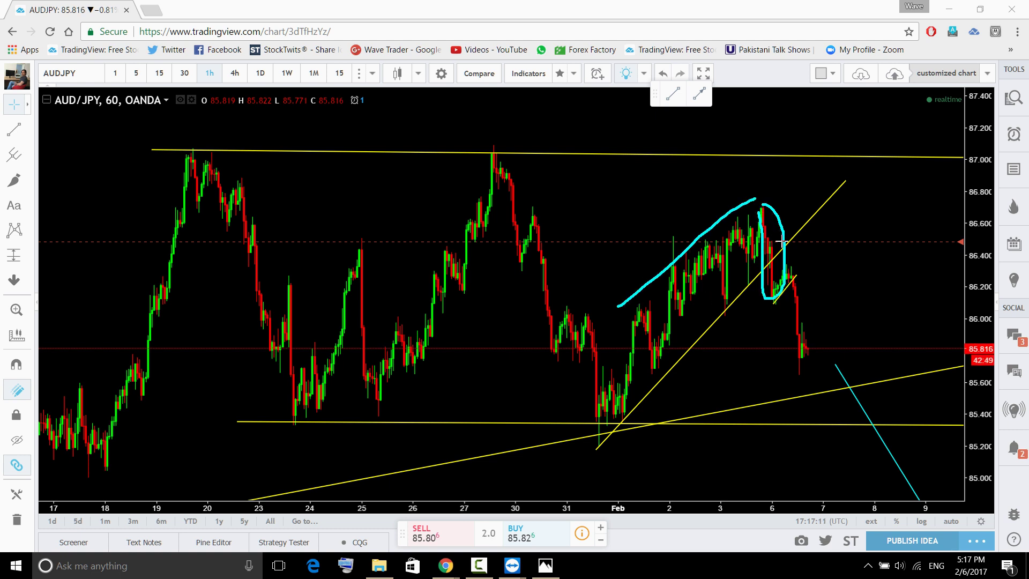
key(Escape)
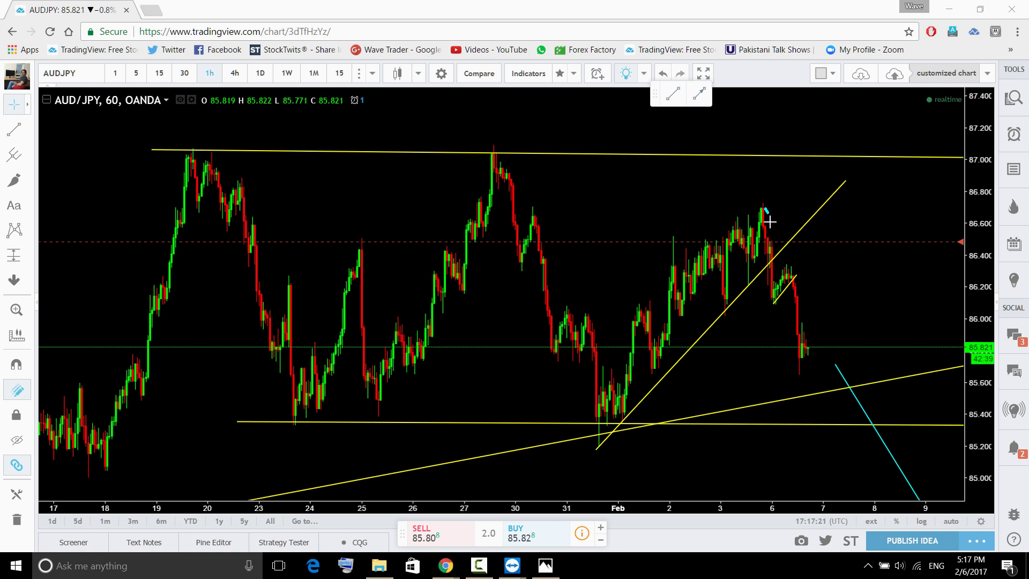
Sketch choppy upward action past the peak followed by a sharp drop, then clear it.
mouse_move(769, 221)
mouse_down()
mouse_move(788, 225)
mouse_move(828, 172)
mouse_move(845, 182)
mouse_up()
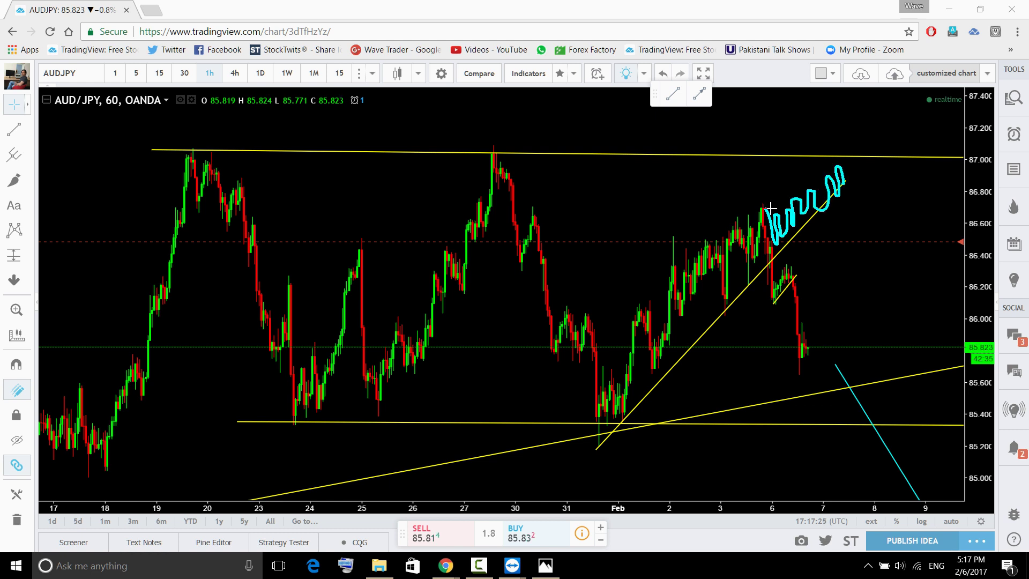
mouse_move(677, 272)
mouse_down()
mouse_move(758, 219)
mouse_move(692, 290)
mouse_move(760, 235)
mouse_up()
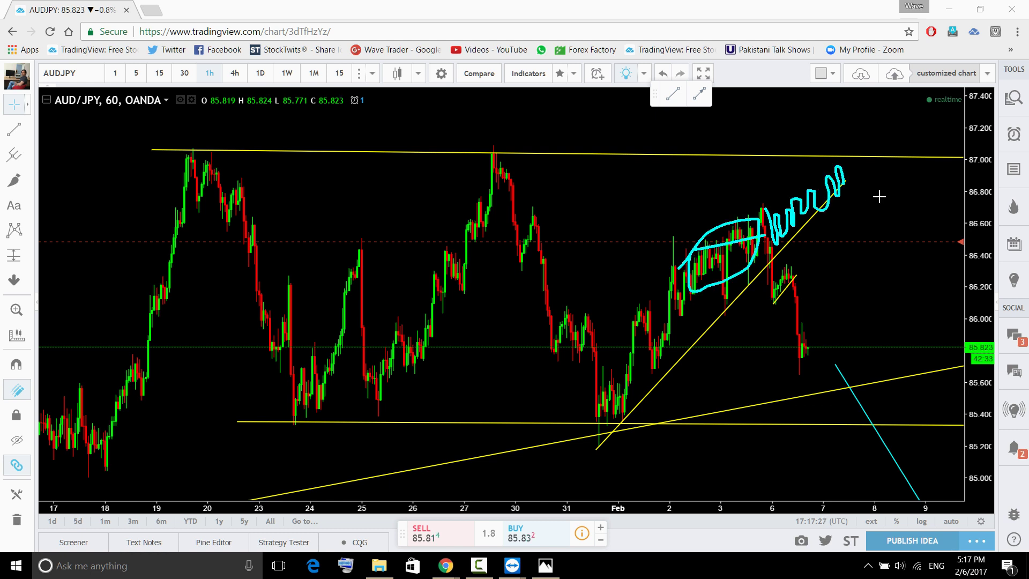
drag(845, 182, 871, 359)
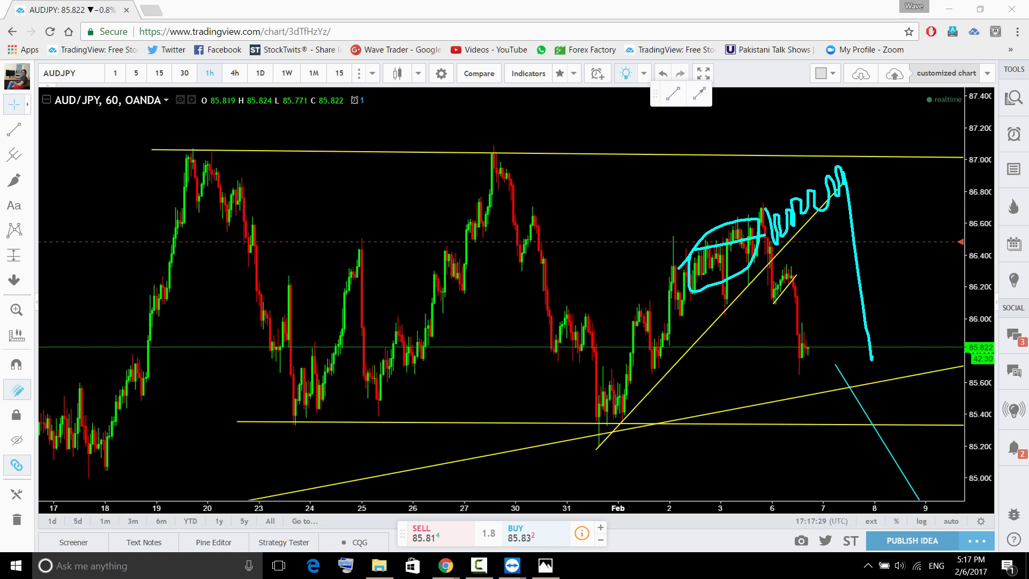
key(Escape)
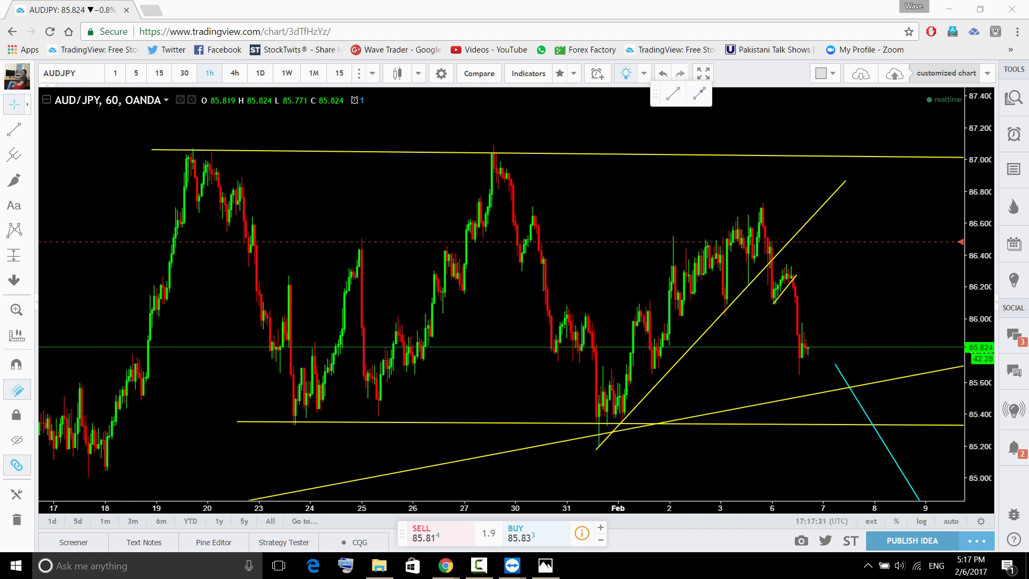
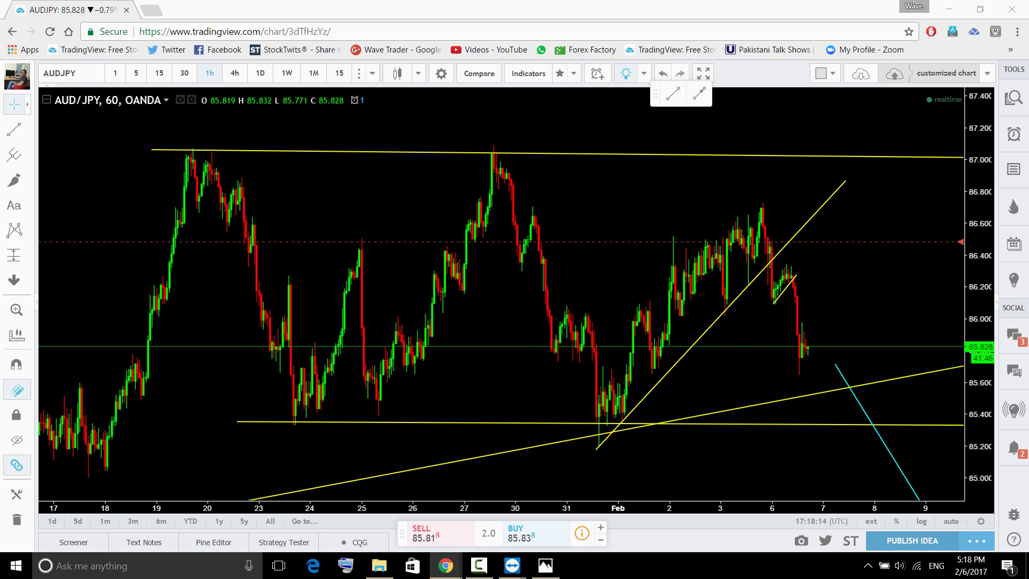
Bring WhatsApp Web over the chart and enlarge the shared AUDJPY M30 screenshot.
drag(1028, 36, 441, 70)
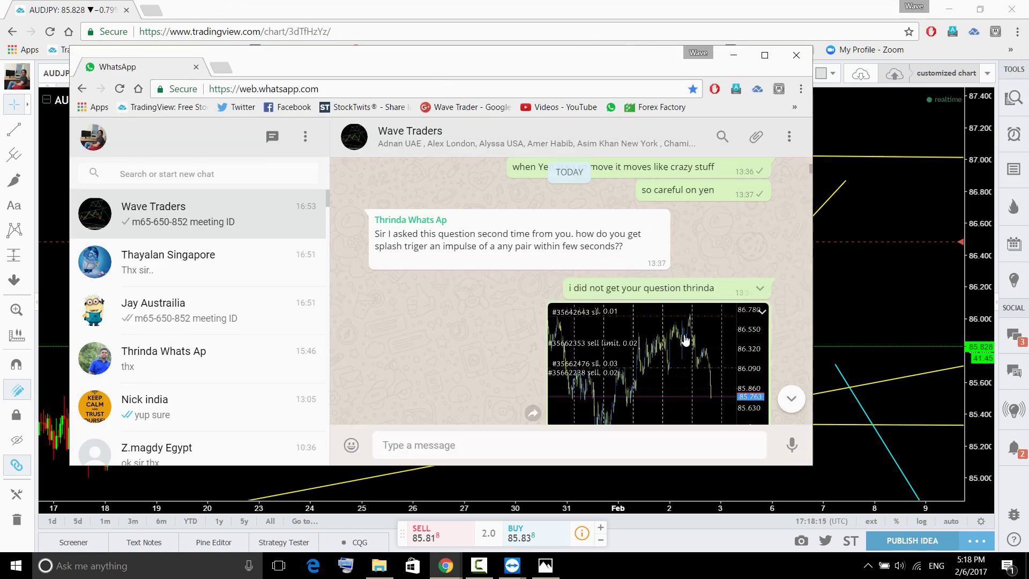
click(700, 349)
click(700, 348)
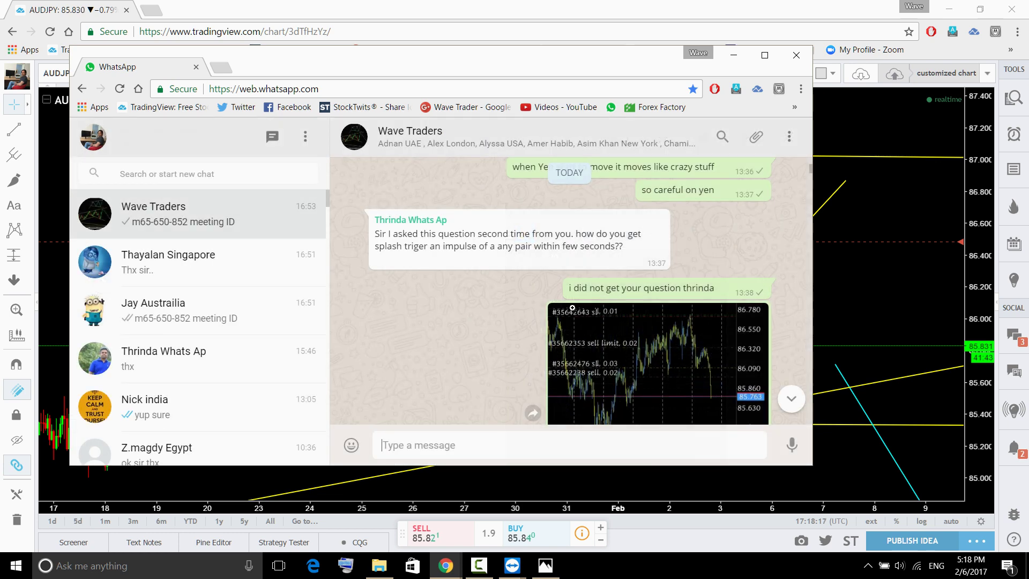
click(621, 352)
click(468, 271)
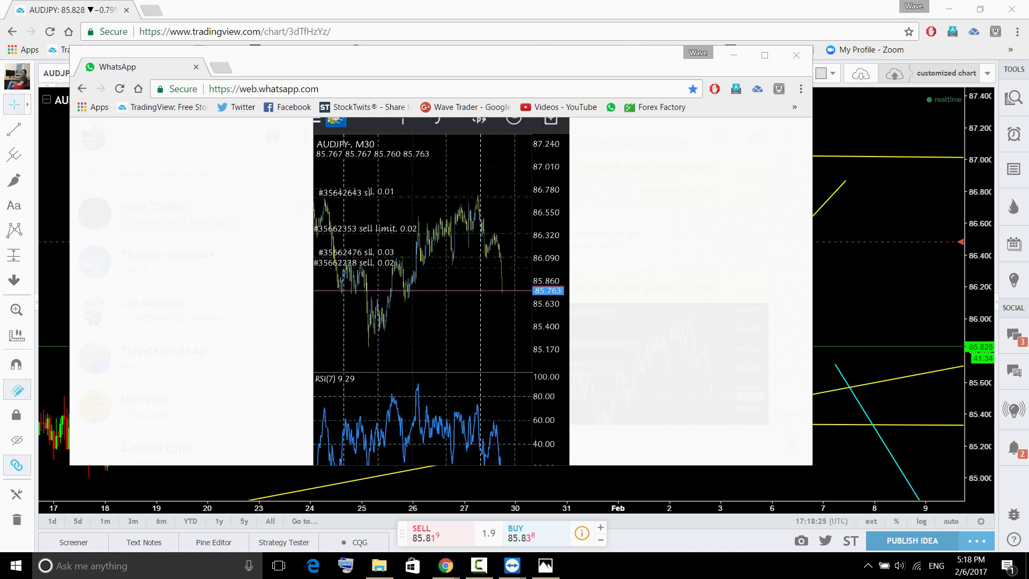
Mark the screenshot's recent top and pullback in cyan, then hide WhatsApp.
drag(466, 197, 491, 197)
mouse_move(474, 234)
mouse_down()
mouse_move(496, 232)
mouse_move(493, 248)
mouse_move(501, 238)
mouse_move(517, 258)
mouse_up()
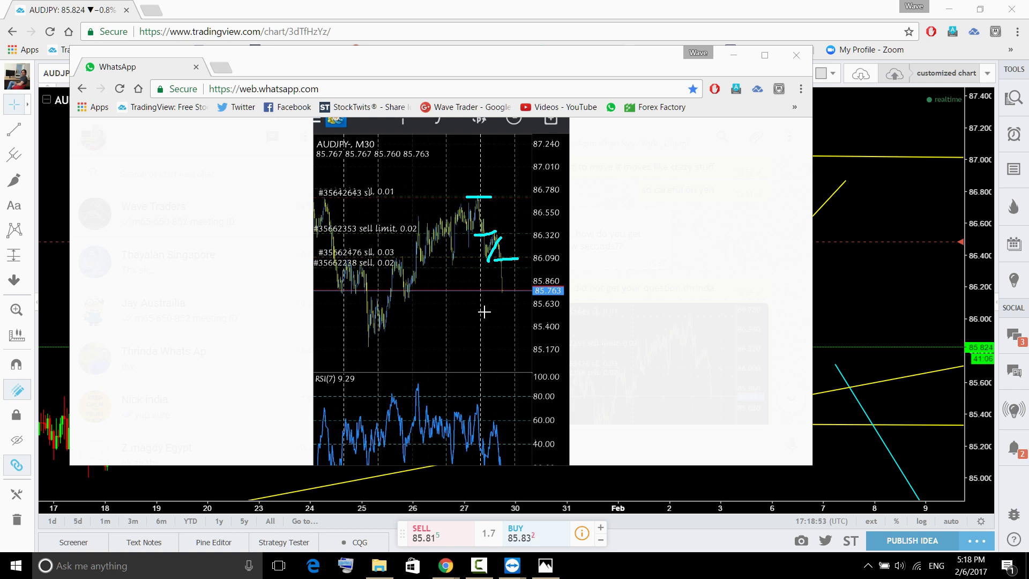
click(542, 292)
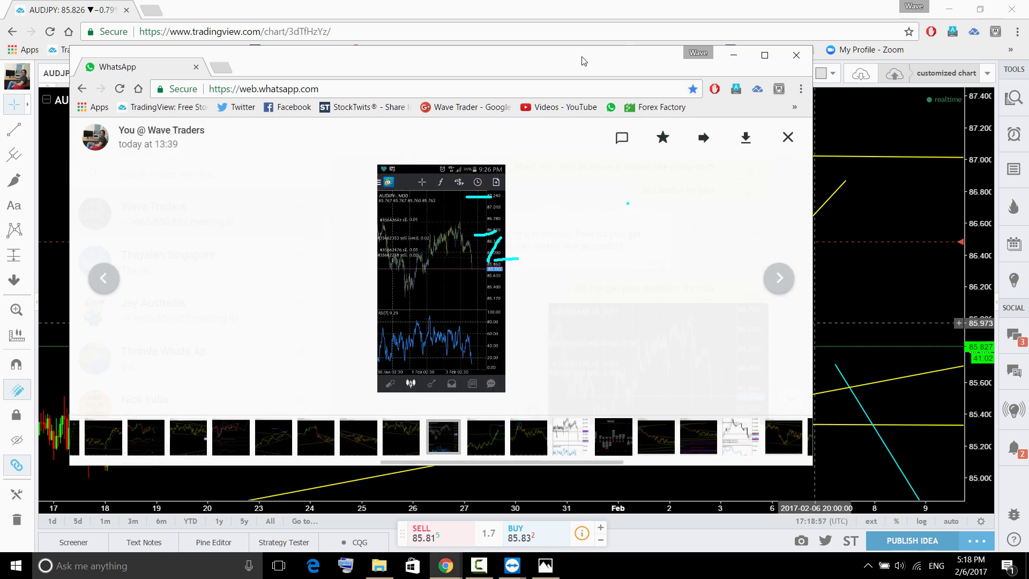
click(814, 323)
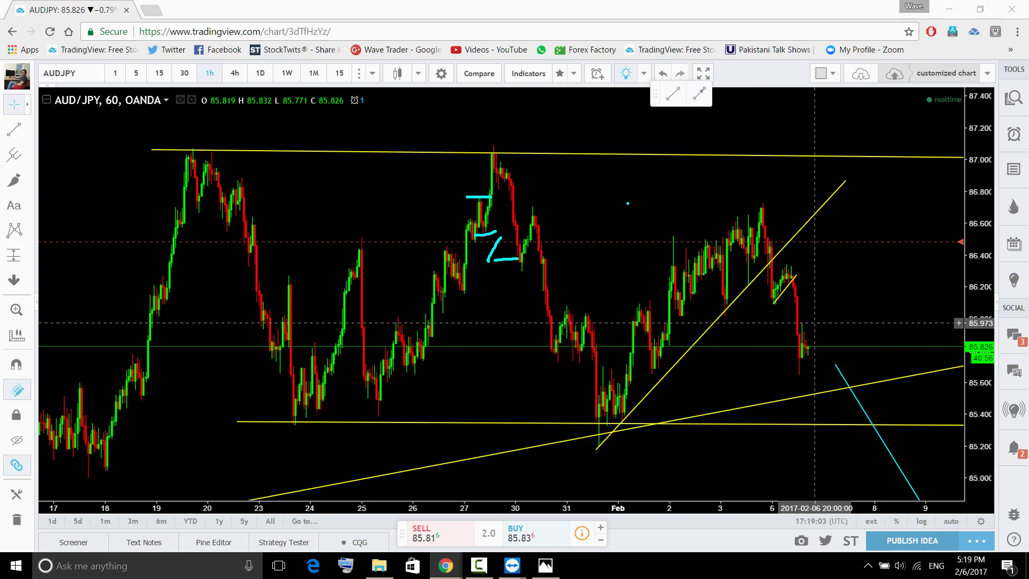
Enlarge the shared NZDJPY M15 screenshot in WhatsApp, then move the window aside.
key(alt+Tab)
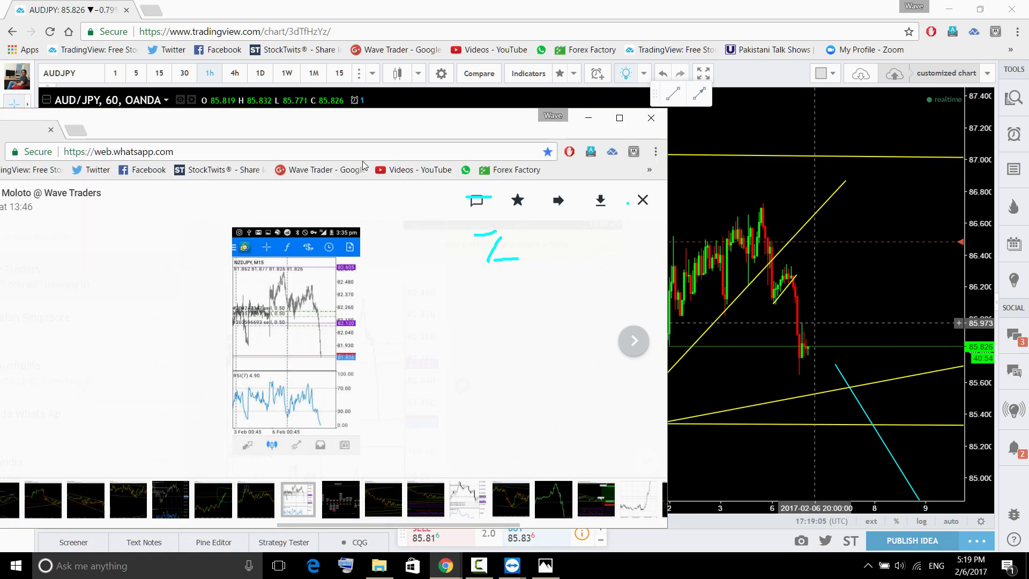
click(343, 323)
click(314, 325)
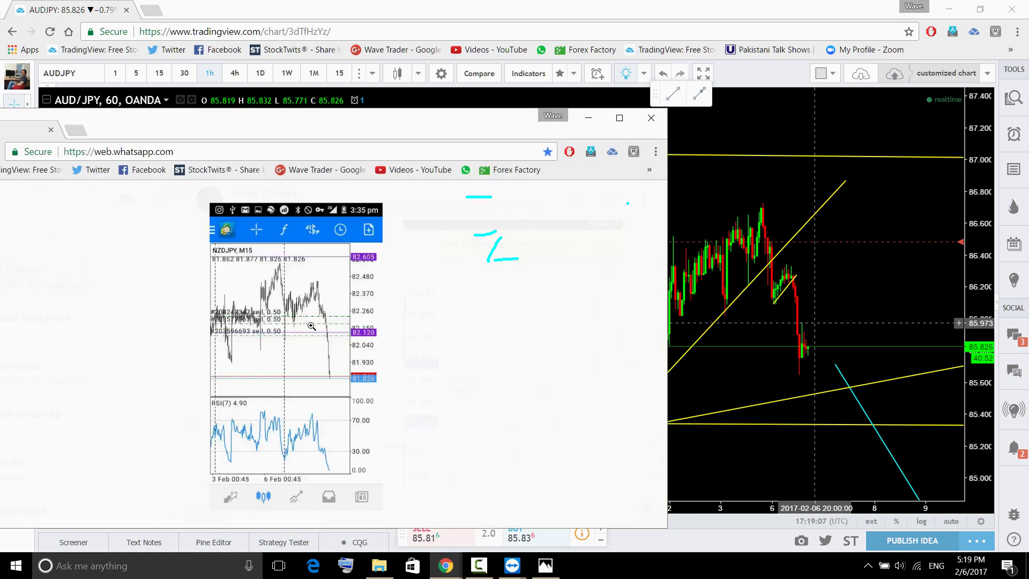
click(310, 326)
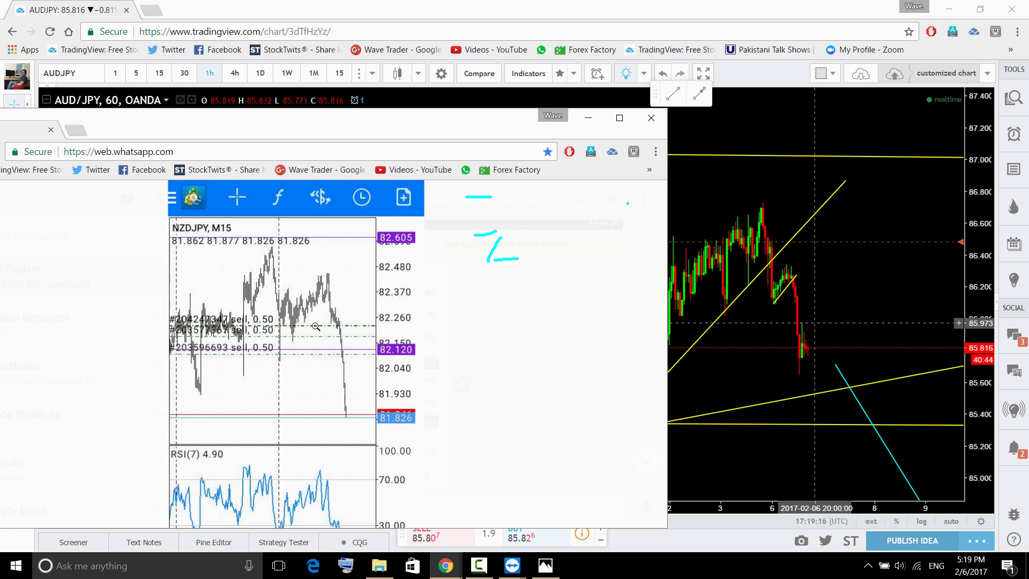
drag(369, 129, 1028, 135)
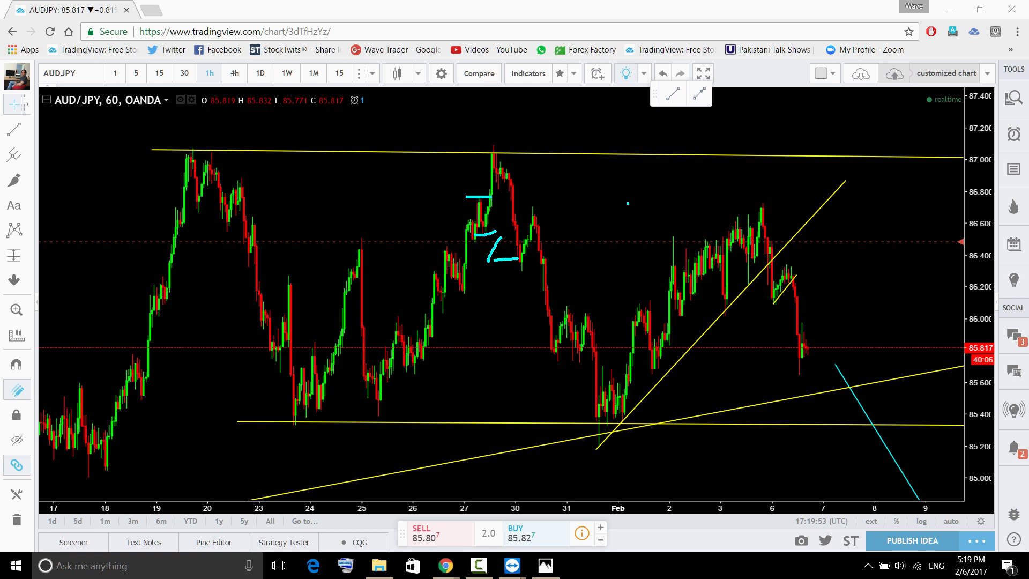
Clear the cyan markings, zoom out the AUD/JPY hourly chart, and load AUDNZD from the watchlist.
key(Escape)
scroll(578, 349, down, 2)
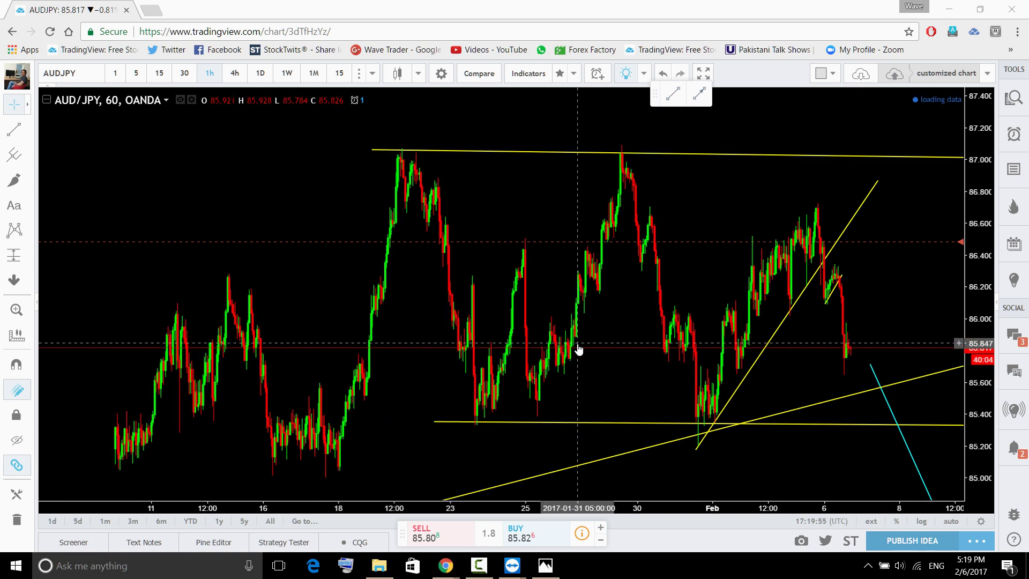
drag(974, 164, 973, 280)
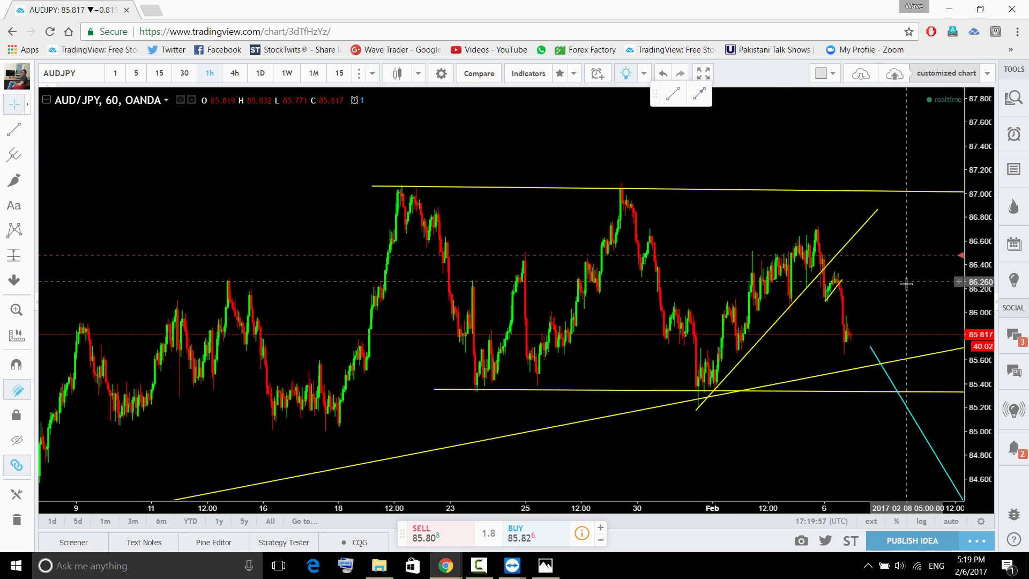
drag(902, 284, 797, 272)
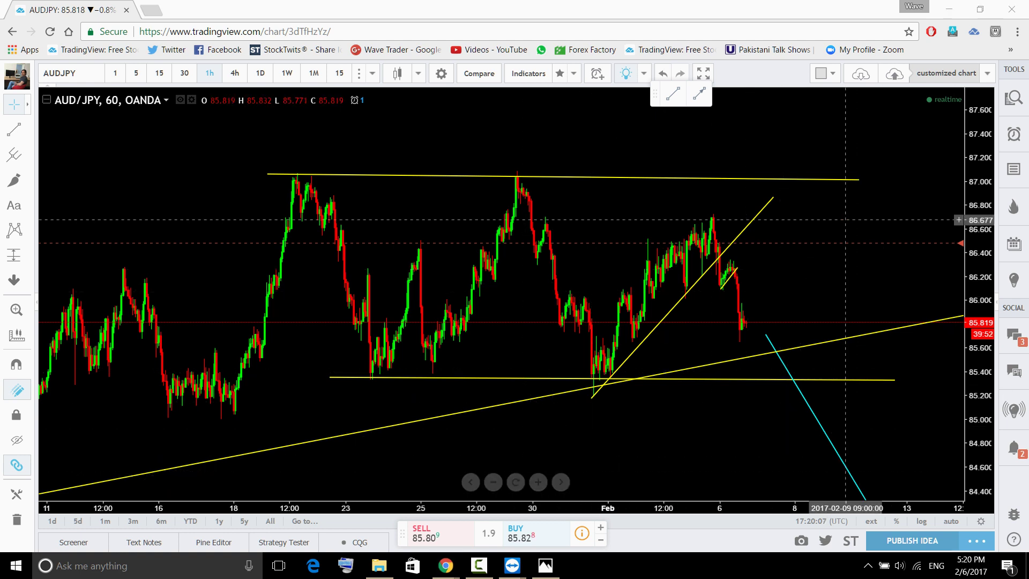
click(1013, 97)
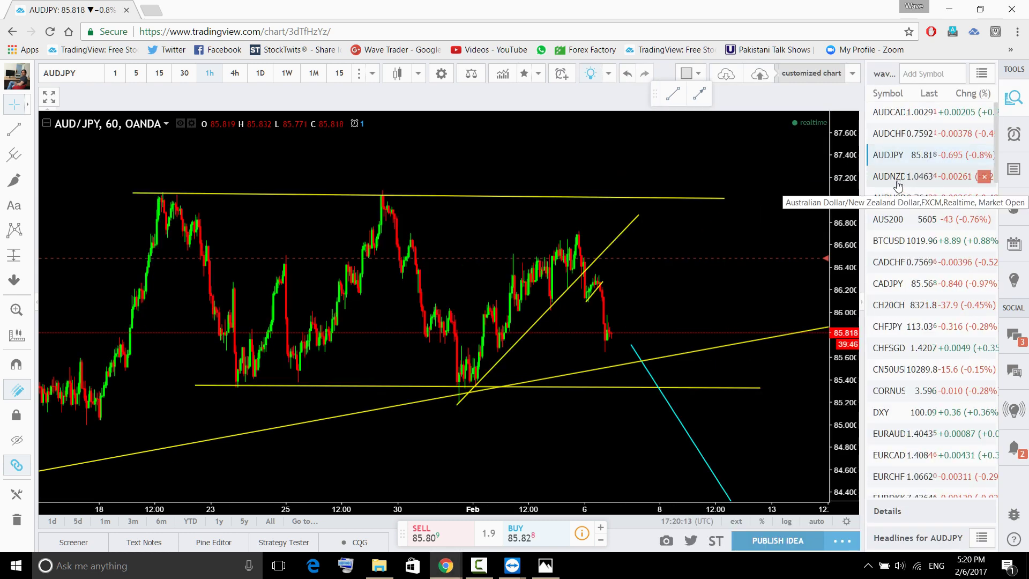
click(898, 182)
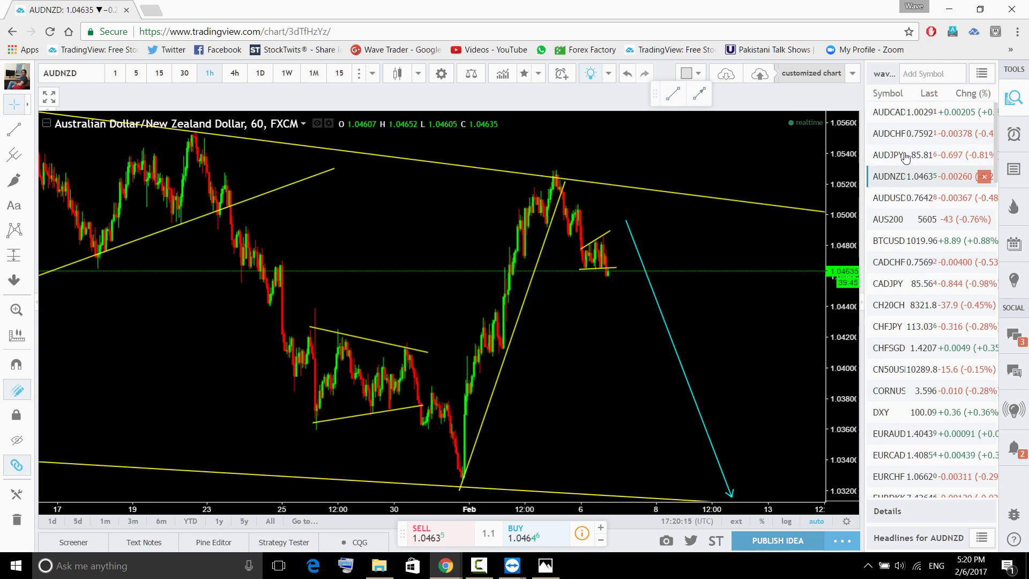
Review AUDNZD on 4-hour then daily bars, framing the callout and projection.
click(1013, 97)
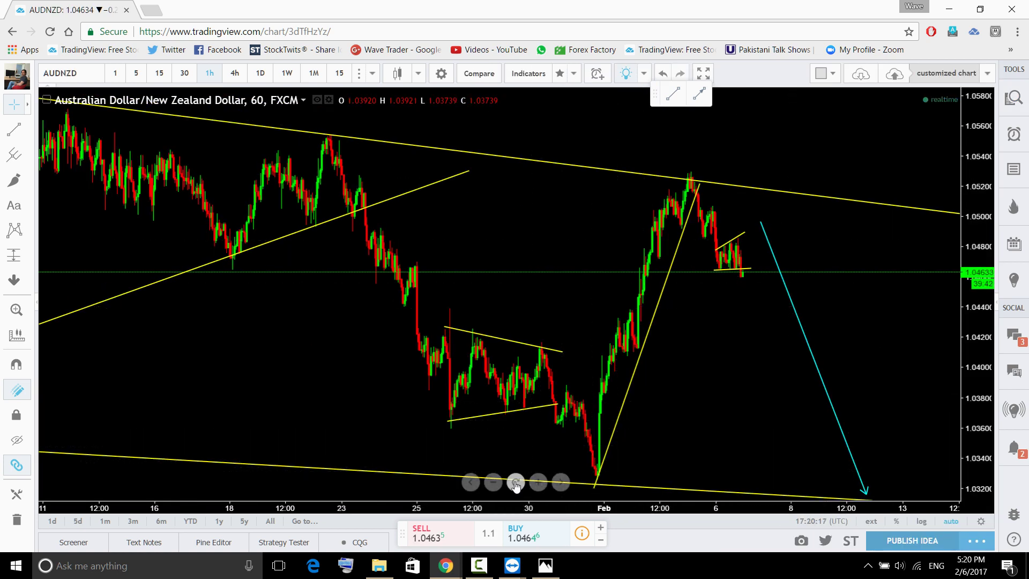
click(516, 485)
scroll(818, 300, down, 4)
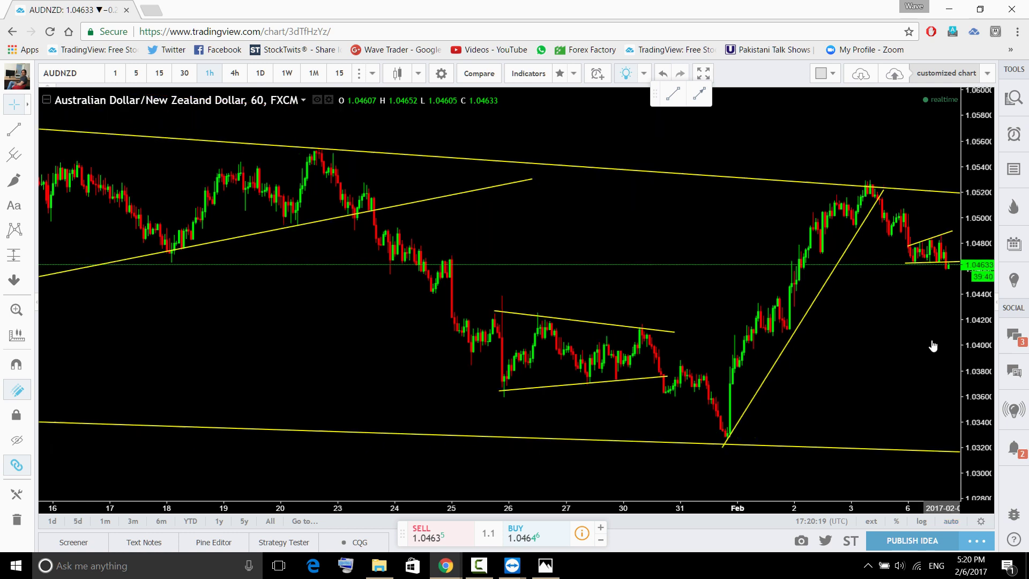
drag(932, 346, 718, 361)
click(235, 73)
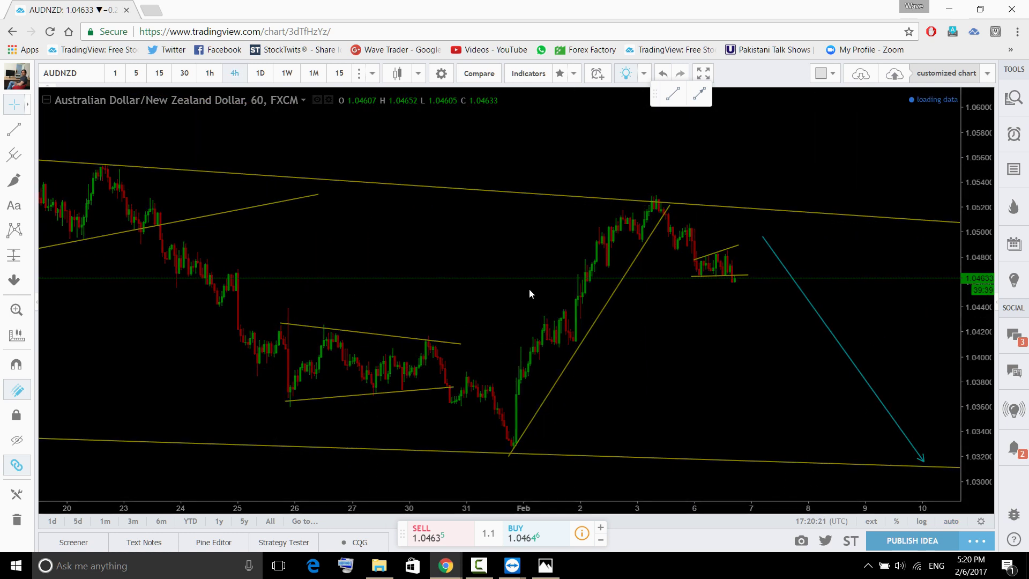
mouse_move(499, 484)
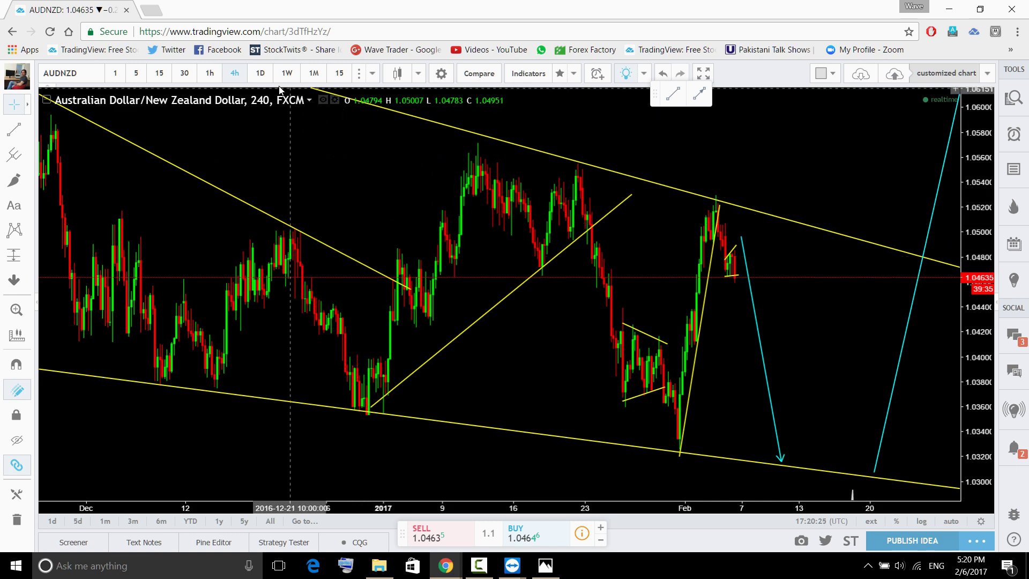
click(260, 73)
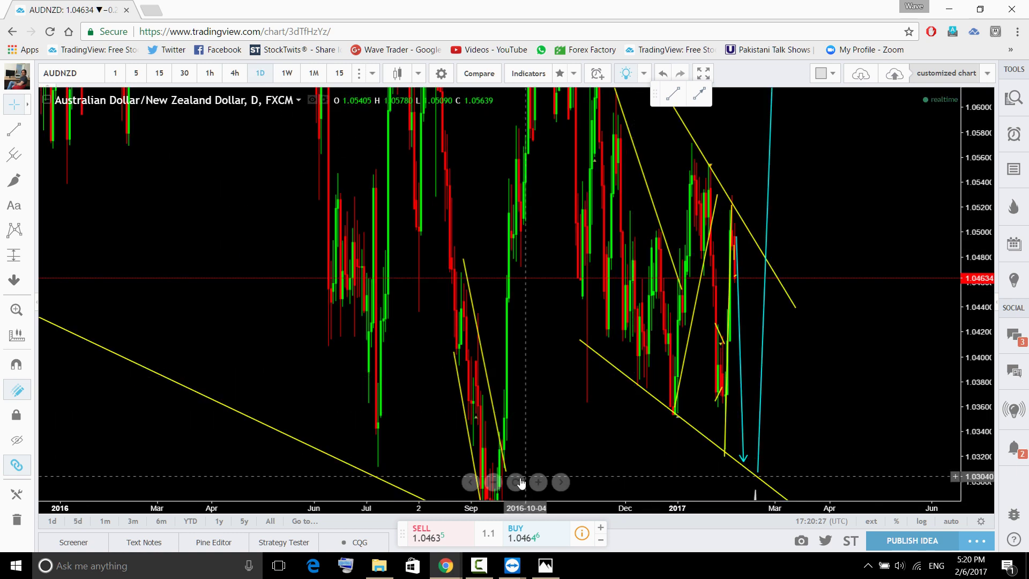
click(520, 482)
scroll(937, 348, up, 3)
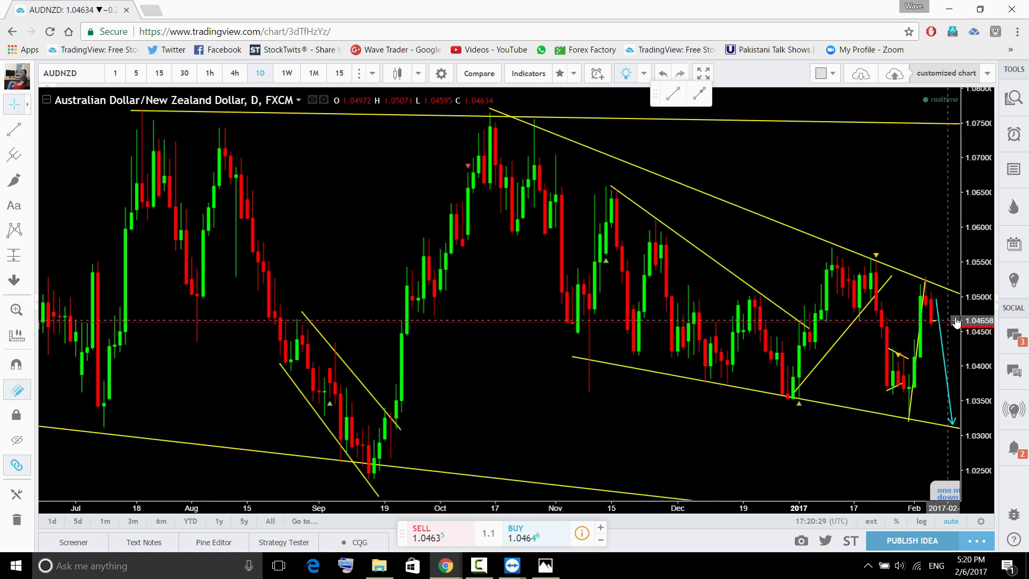
drag(967, 336, 956, 430)
drag(781, 416, 616, 419)
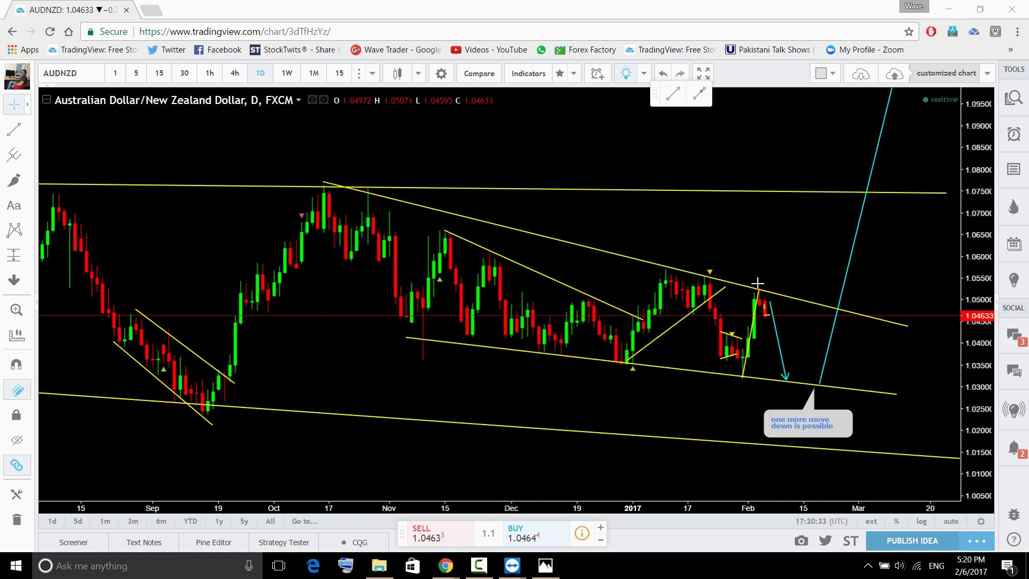
Extend the cyan bearish projection's end down to the lower channel line.
drag(757, 283, 785, 371)
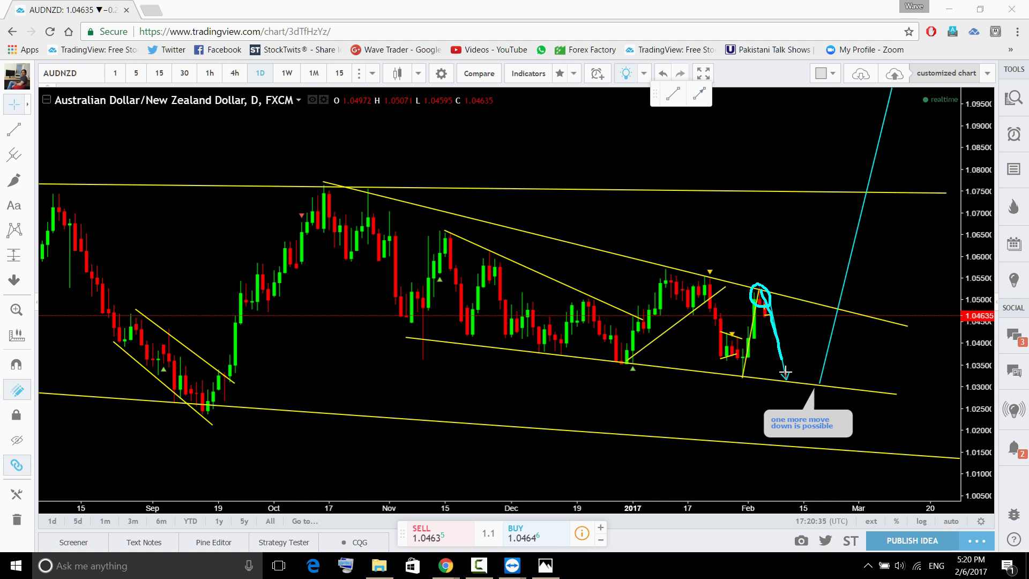
key(ctrl+z)
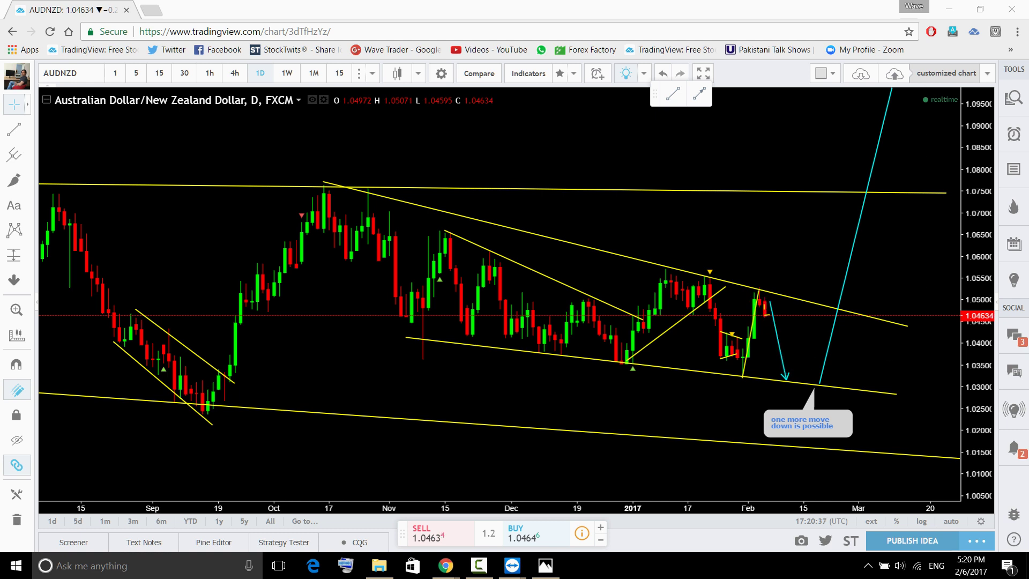
click(785, 378)
drag(785, 377, 814, 381)
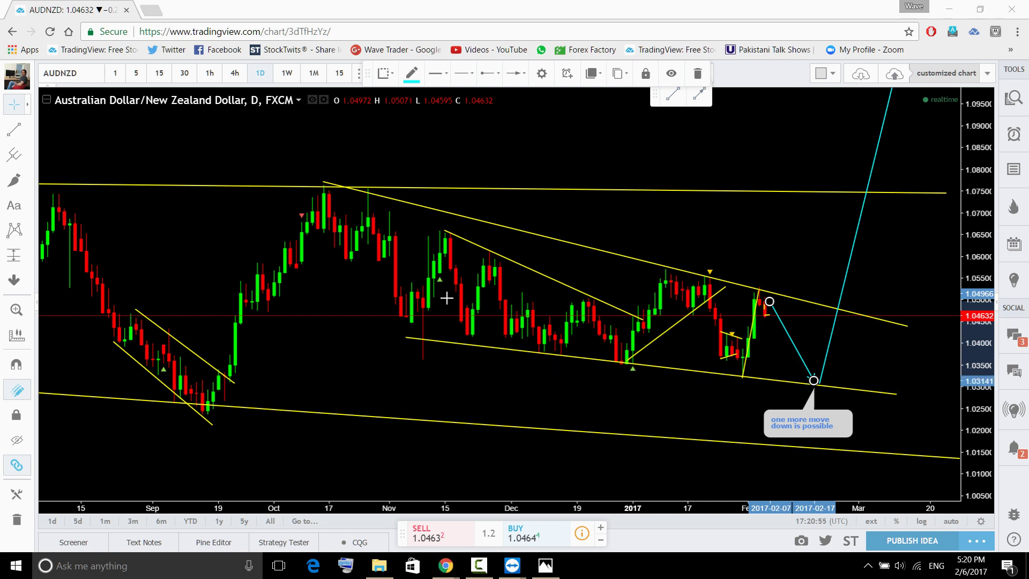
Sketch the swings, both trendlines and expected drop in cyan, clear them, and return to hourly bars.
mouse_move(415, 325)
mouse_down()
mouse_move(462, 316)
mouse_move(536, 349)
mouse_move(606, 324)
mouse_move(627, 332)
mouse_up()
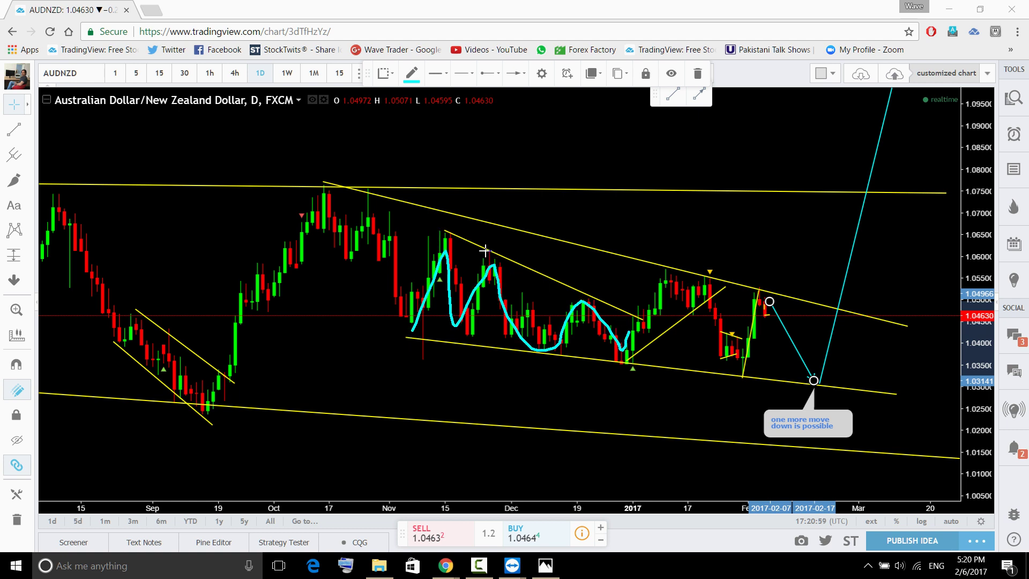
mouse_move(444, 231)
mouse_down()
mouse_move(564, 268)
mouse_move(656, 340)
mouse_move(633, 369)
mouse_move(417, 349)
mouse_move(413, 266)
mouse_move(443, 232)
mouse_up()
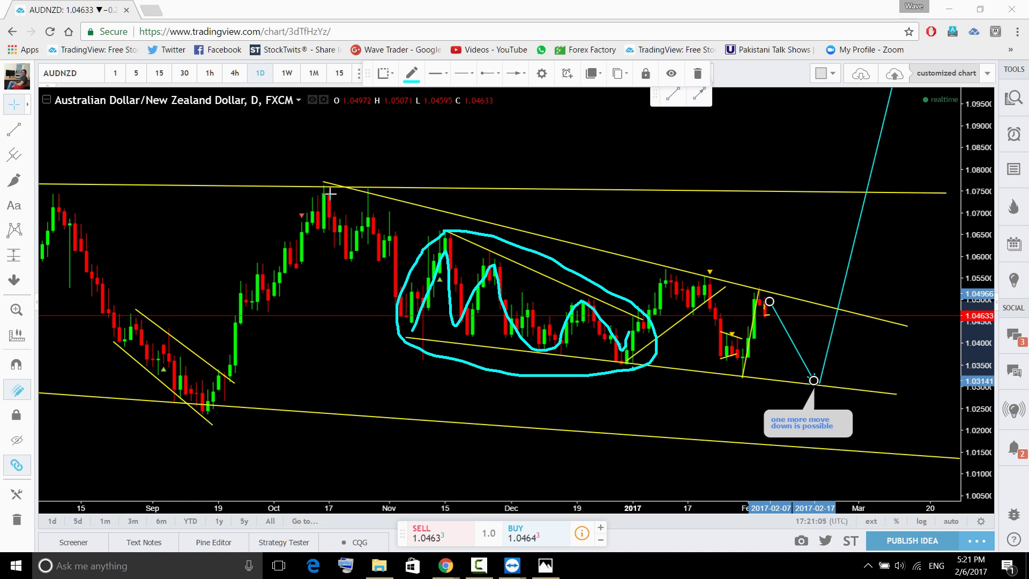
mouse_move(334, 186)
mouse_down()
mouse_move(582, 258)
mouse_move(828, 301)
mouse_up()
mouse_move(407, 341)
mouse_down()
mouse_move(673, 360)
mouse_move(901, 394)
mouse_up()
drag(763, 306, 816, 382)
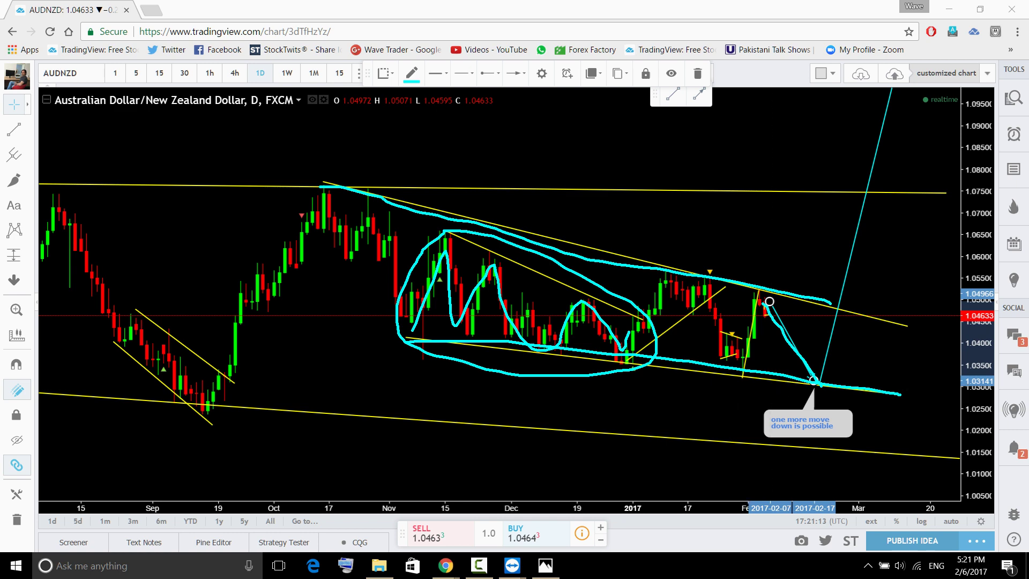
key(Escape)
click(209, 73)
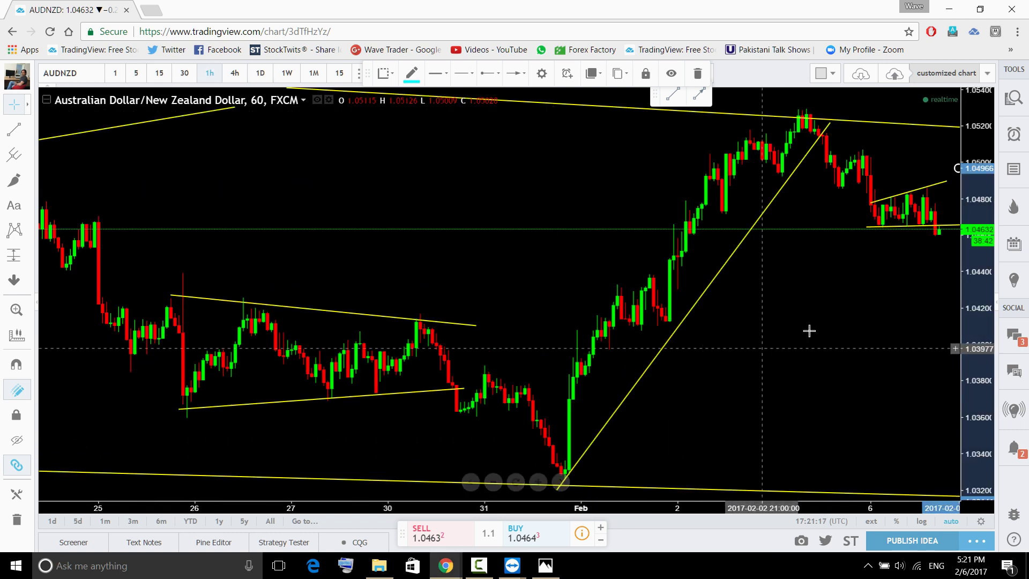
On the hourly chart, sketch a drop from the top and two rising projections, then clear them.
scroll(808, 331, down, 5)
drag(856, 378, 742, 398)
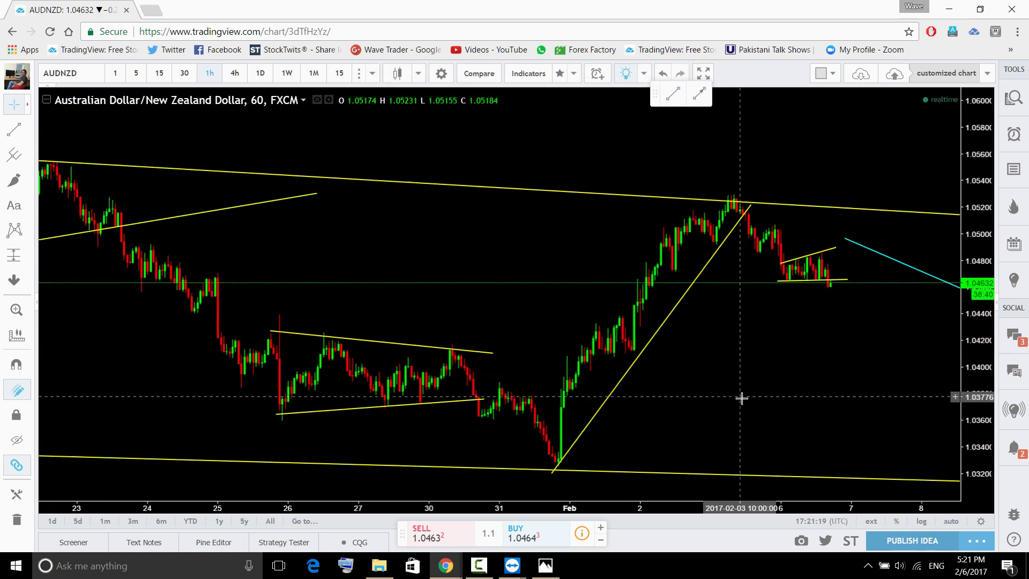
scroll(744, 397, up, 2)
drag(970, 415, 965, 357)
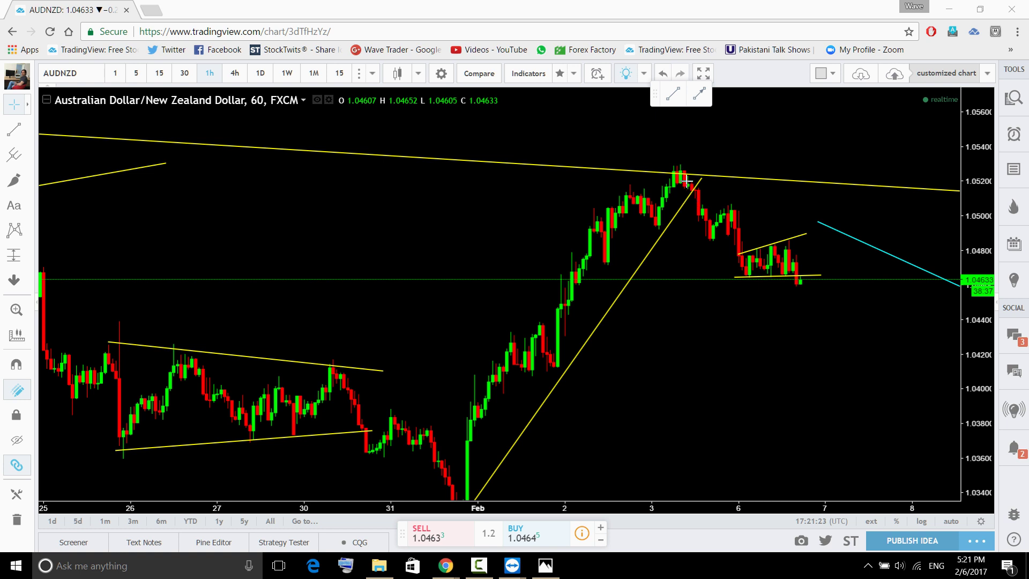
mouse_move(686, 180)
mouse_down()
mouse_move(707, 219)
mouse_move(747, 219)
mouse_move(733, 202)
mouse_move(739, 256)
mouse_move(795, 274)
mouse_up()
drag(738, 258, 790, 241)
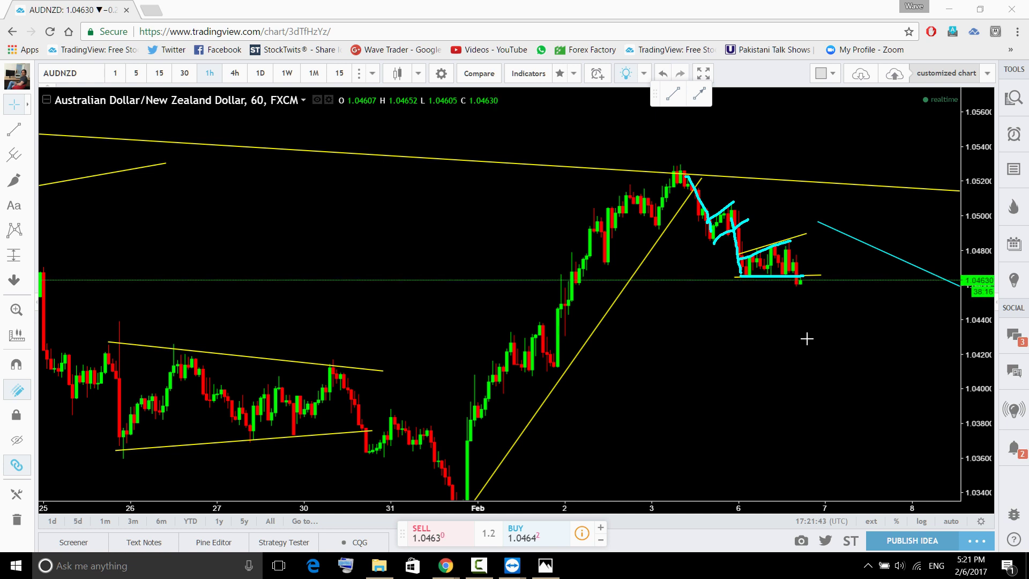
drag(811, 271, 881, 207)
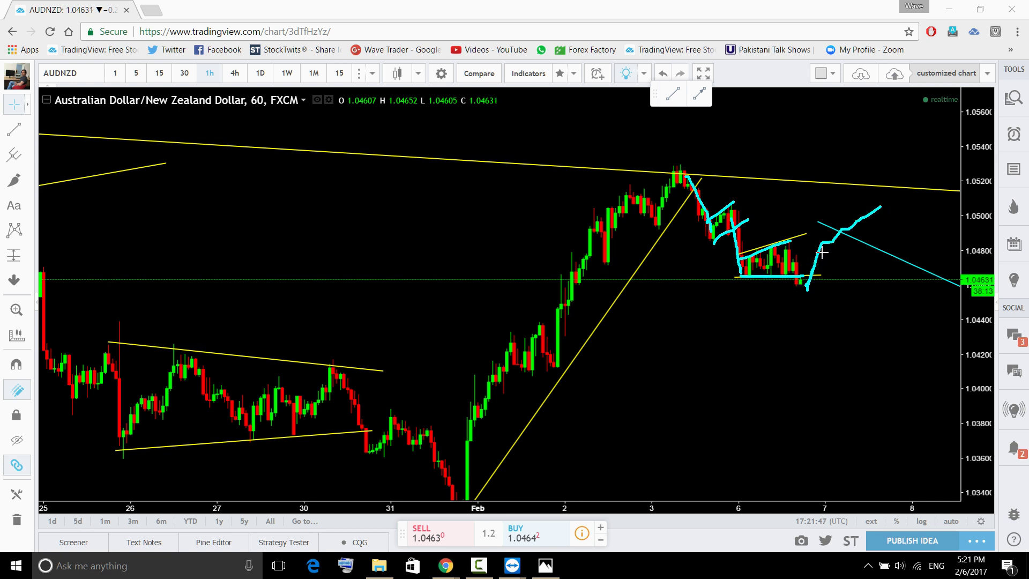
drag(822, 251, 885, 202)
key(Escape)
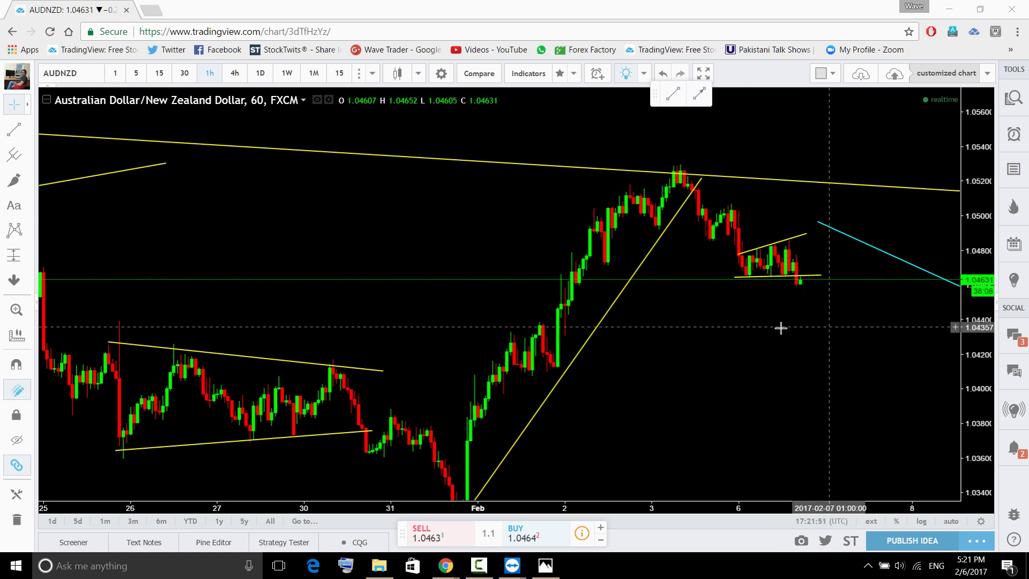
Sketch looping and rising paths from the triangle, clear them, and switch to 4-hour bars.
scroll(732, 332, up, 4)
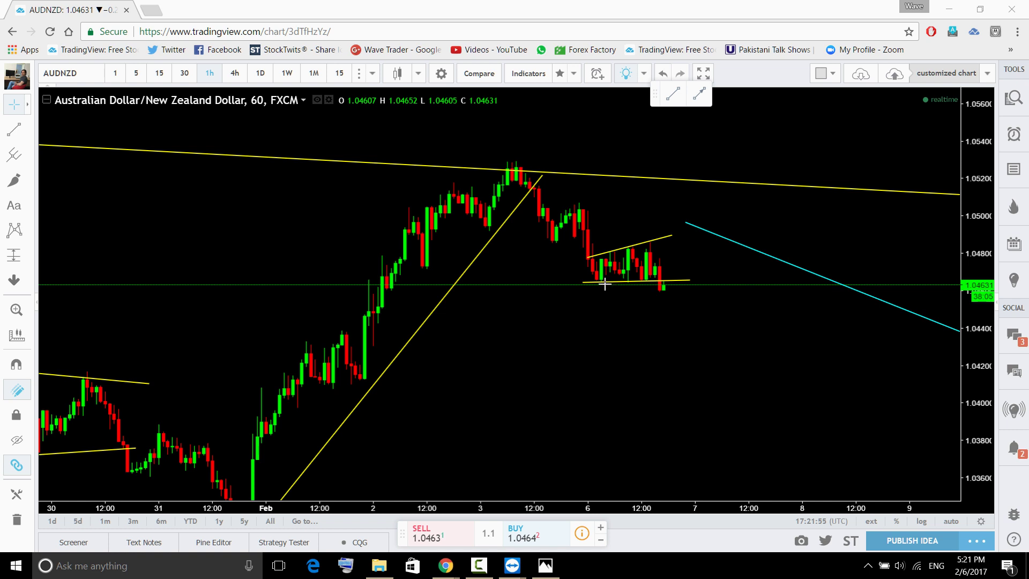
mouse_move(604, 284)
mouse_down()
mouse_move(728, 264)
mouse_move(756, 232)
mouse_move(785, 241)
mouse_up()
drag(623, 249, 761, 218)
drag(664, 289, 795, 250)
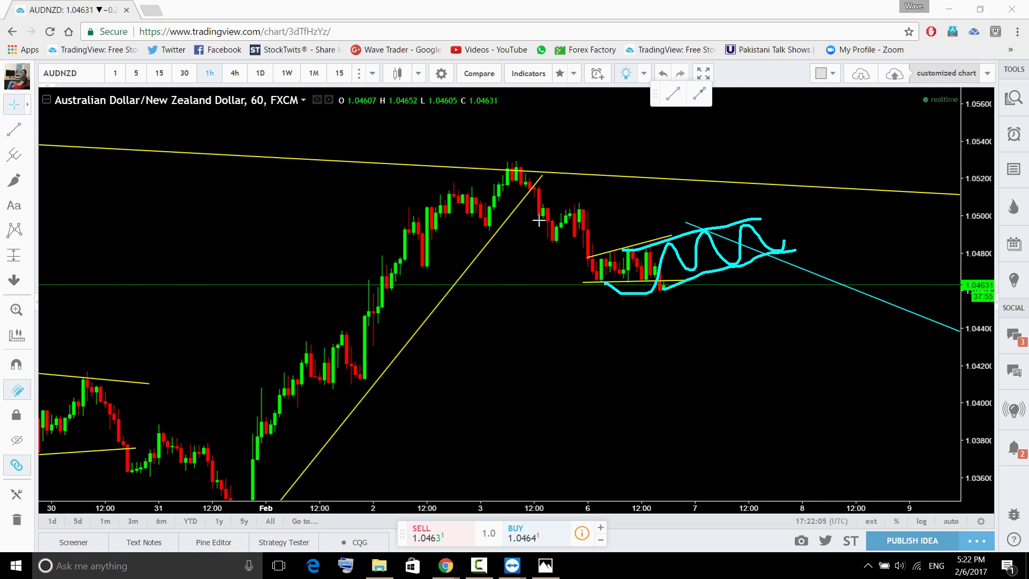
drag(460, 145, 701, 117)
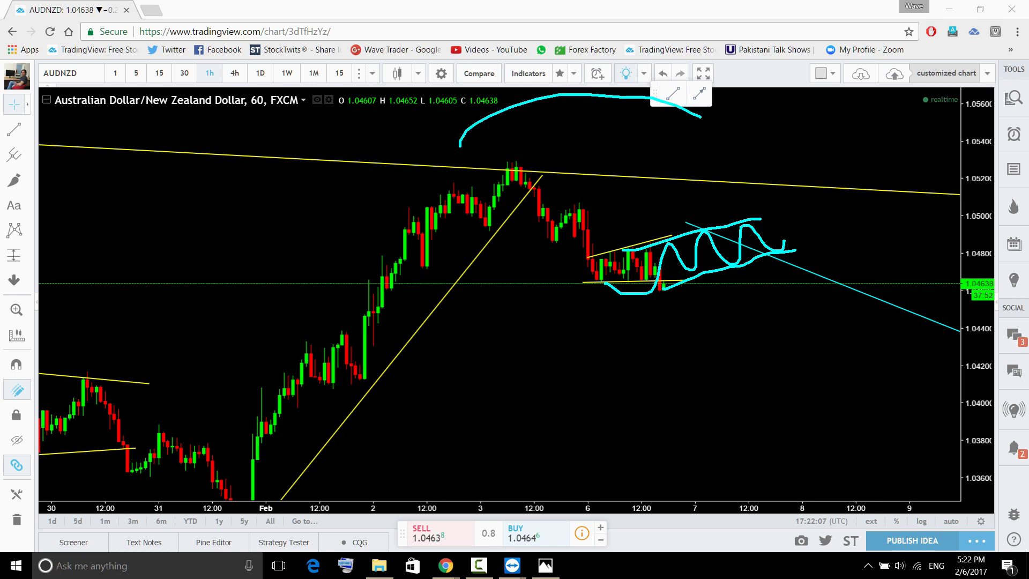
key(Escape)
click(234, 76)
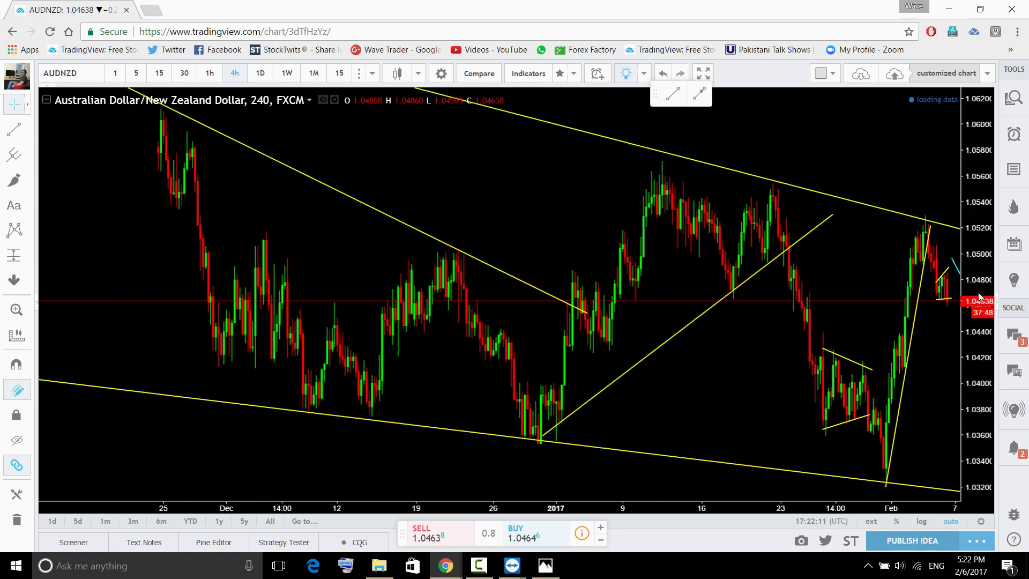
Frame the AUDNZD projection arrows, then load AUDUSD from the watchlist.
drag(977, 299, 969, 439)
drag(876, 443, 674, 444)
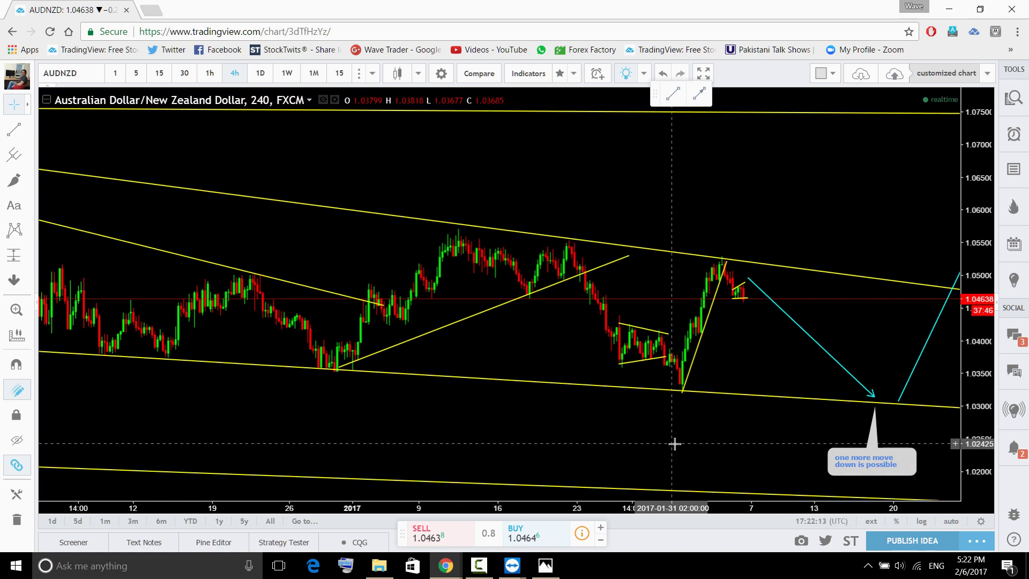
click(1013, 97)
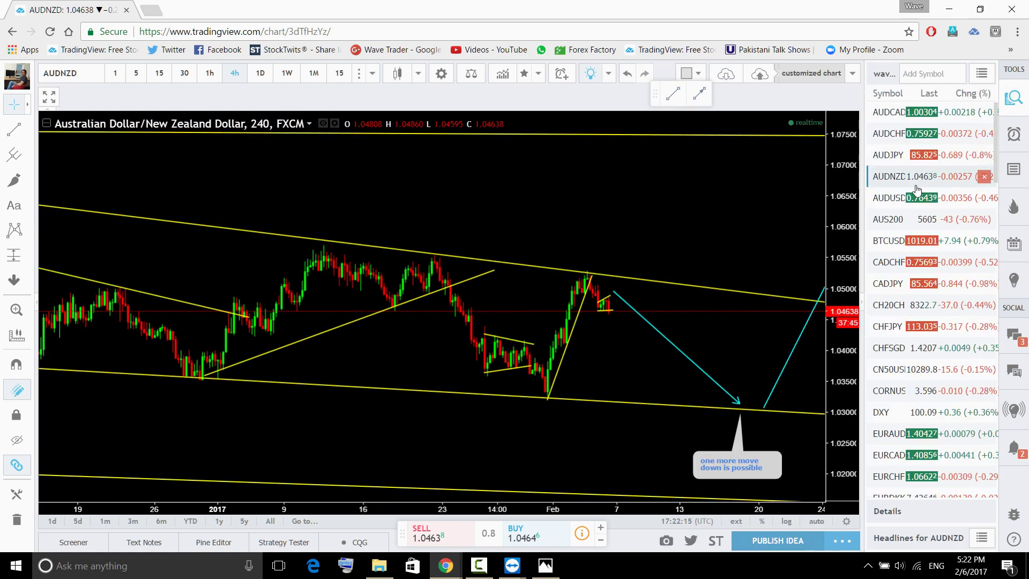
click(895, 198)
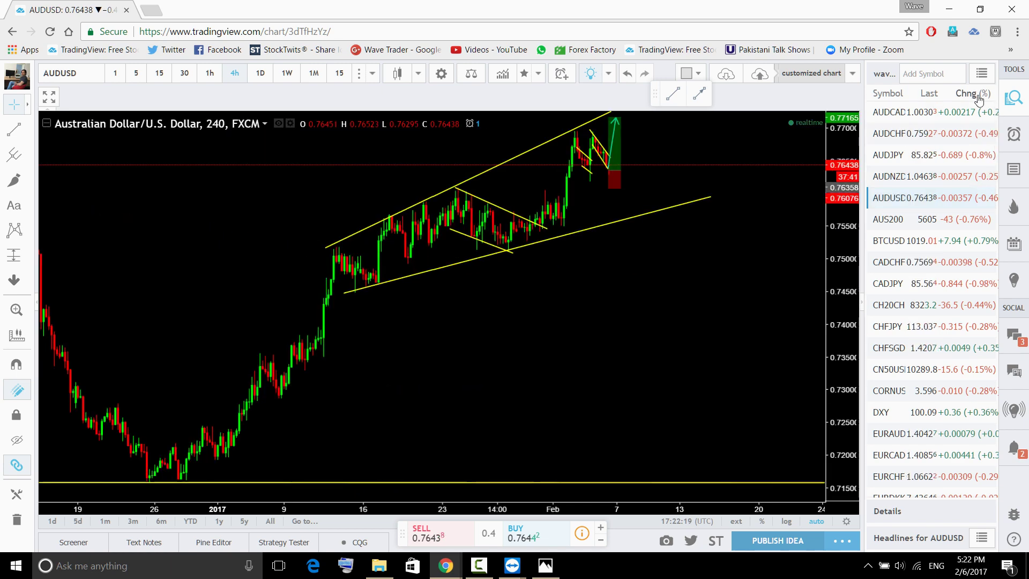
click(1013, 97)
Switch AUDUSD to daily bars and pan back to show history from 2016.
drag(979, 178, 977, 263)
drag(867, 317, 884, 423)
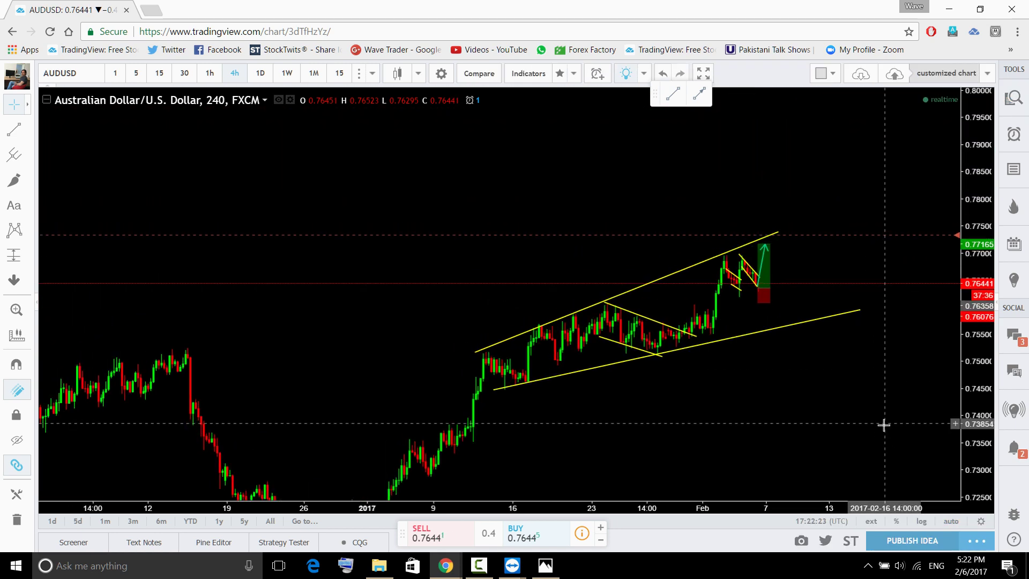
scroll(883, 423, up, 2)
click(260, 73)
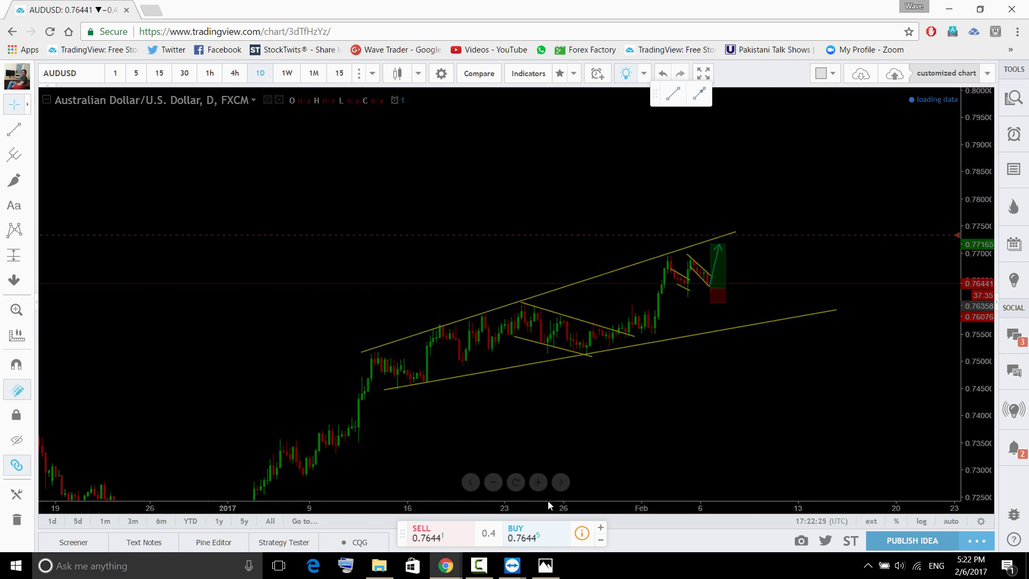
click(518, 486)
scroll(771, 360, down, 5)
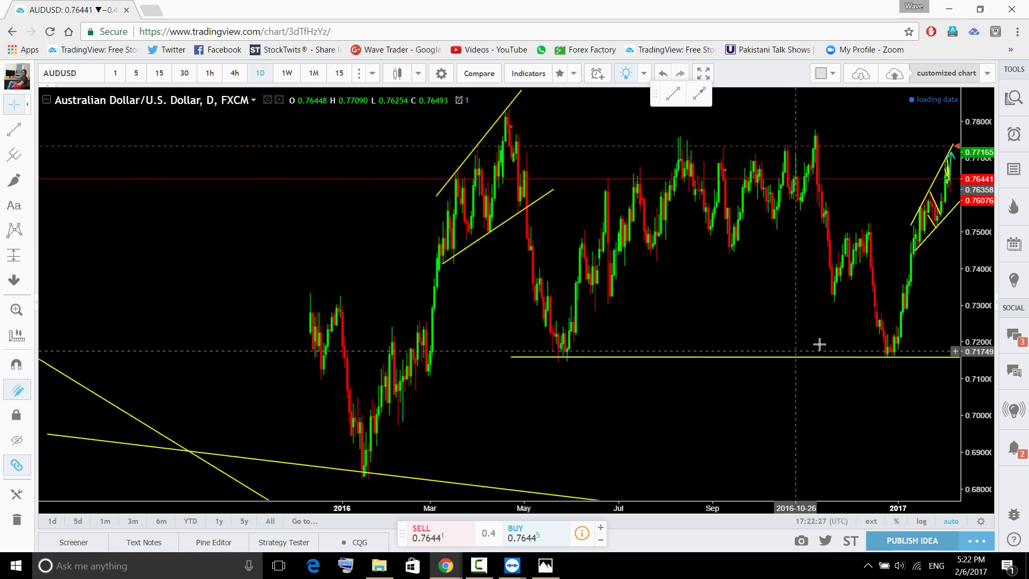
drag(741, 427, 616, 448)
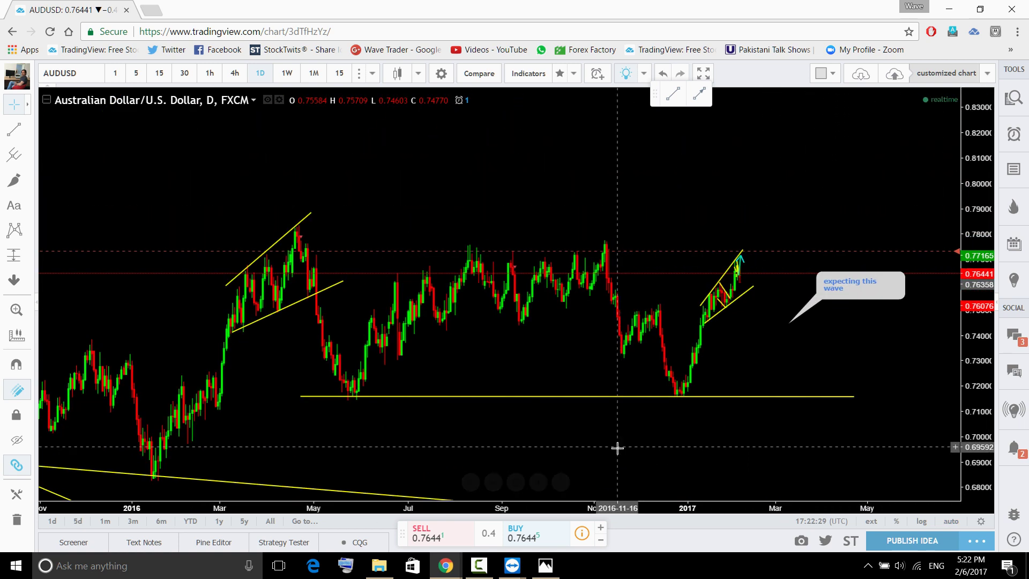
Remove the 'expecting this wave' callout and draw a trend line from the April 2016 high through the November high.
click(663, 73)
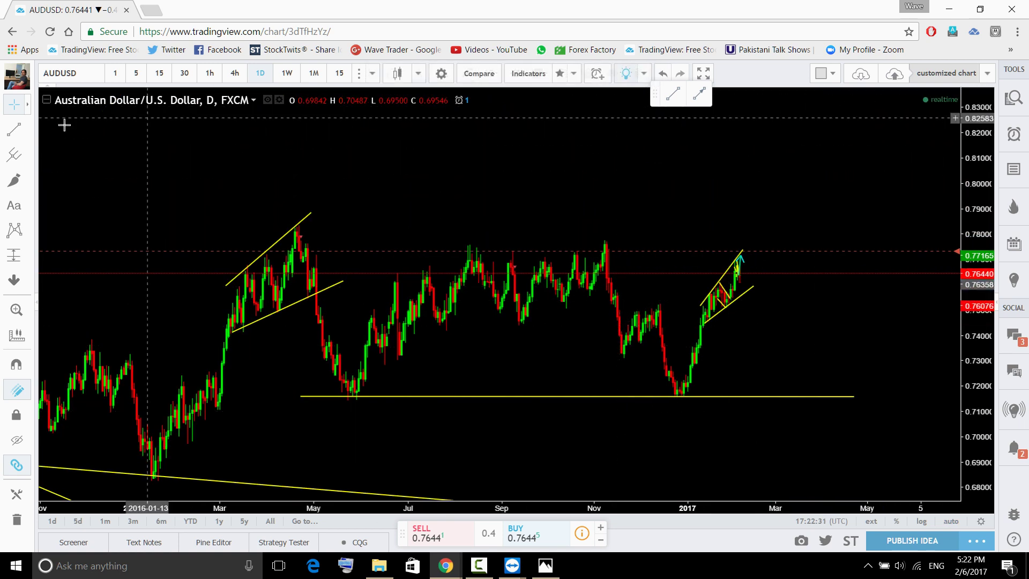
click(9, 128)
click(274, 228)
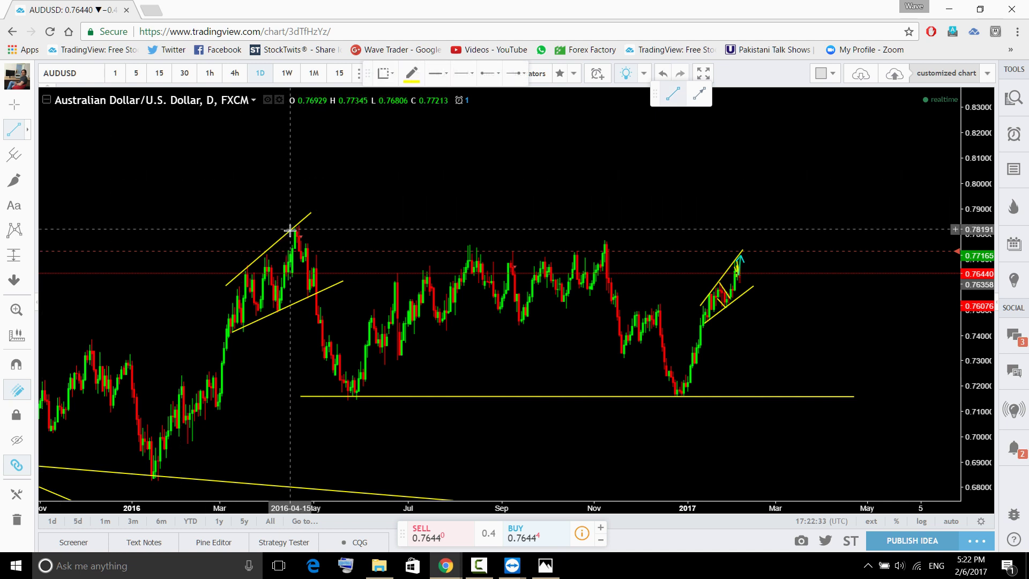
click(820, 250)
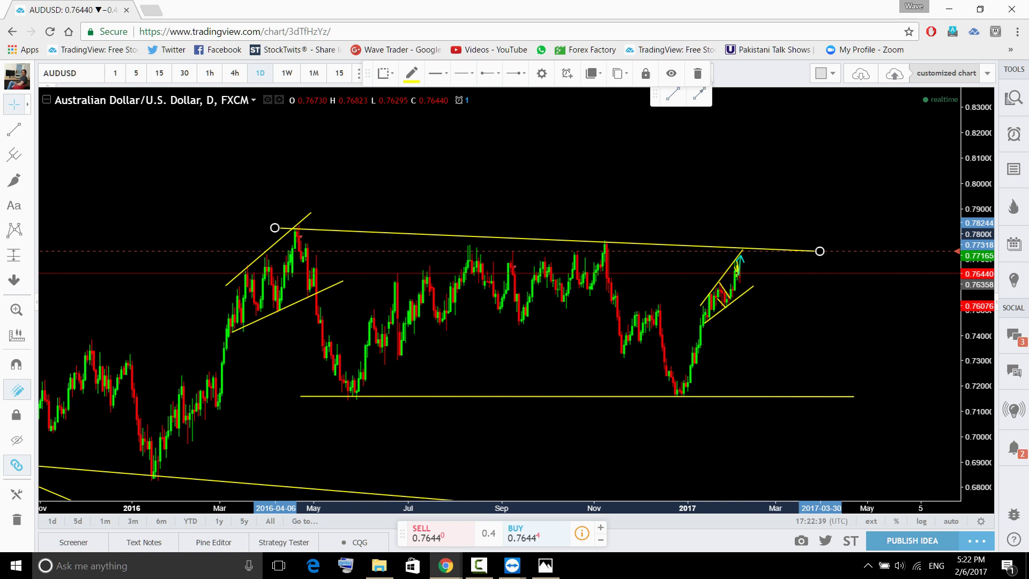
Circle the highs touching the line and sketch a drop to 0.7200, then clear the sketches.
key(ctrl+2)
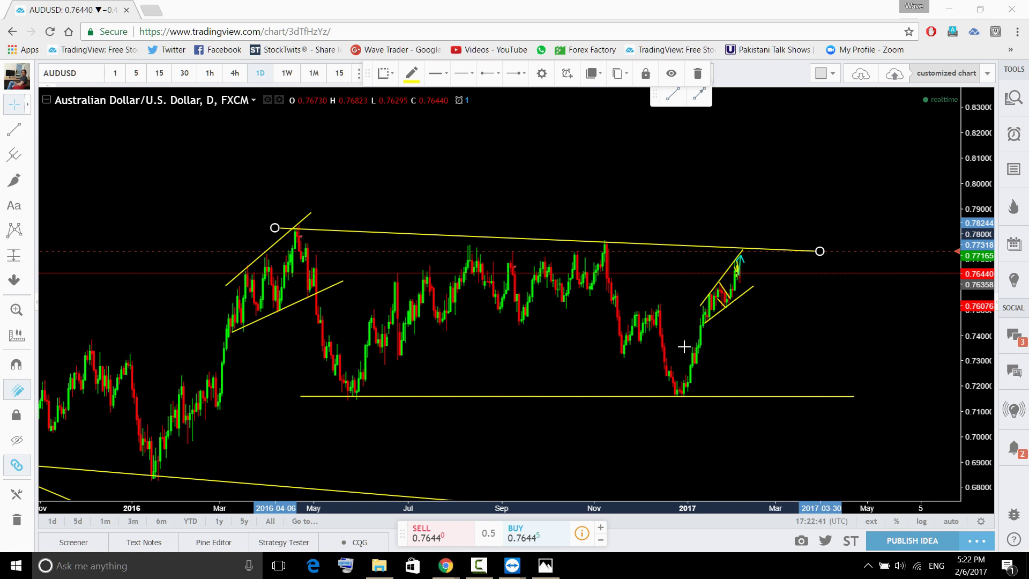
mouse_move(600, 244)
mouse_down()
mouse_move(621, 238)
mouse_move(596, 256)
mouse_move(601, 236)
mouse_move(614, 241)
mouse_move(606, 273)
mouse_move(614, 338)
mouse_up()
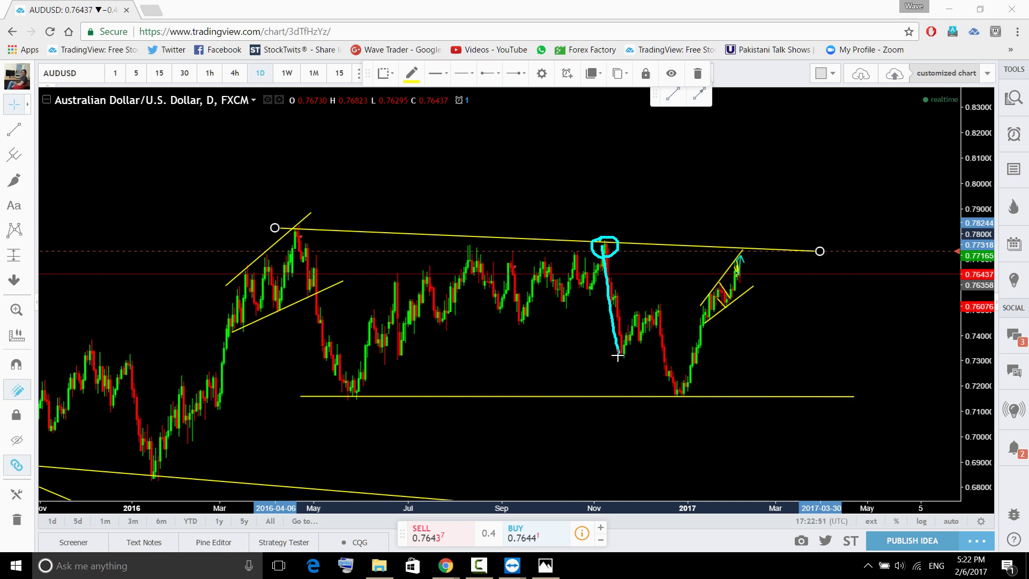
mouse_move(743, 241)
mouse_down()
mouse_move(735, 274)
mouse_move(734, 242)
mouse_up()
key(Escape)
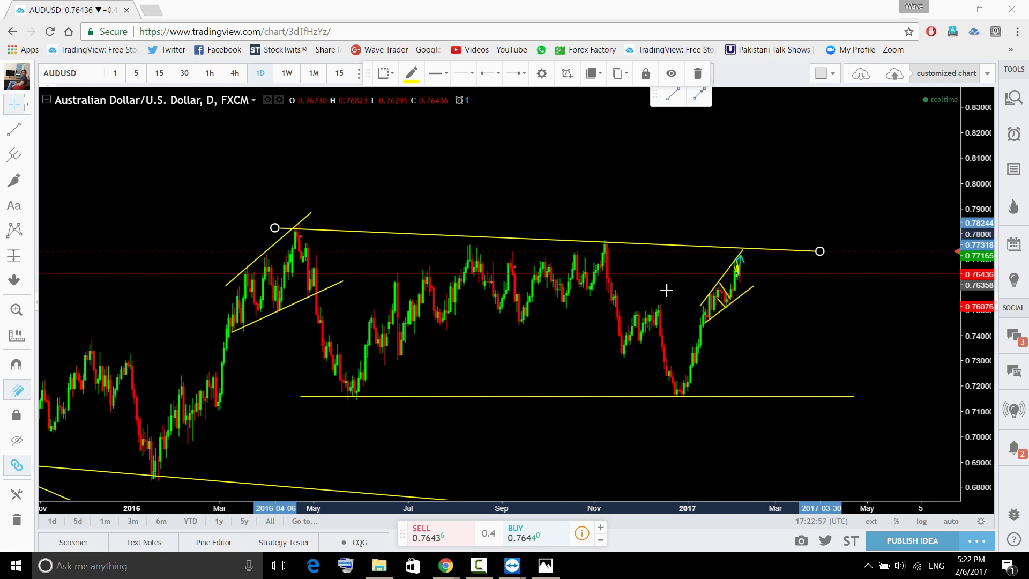
drag(739, 248, 830, 386)
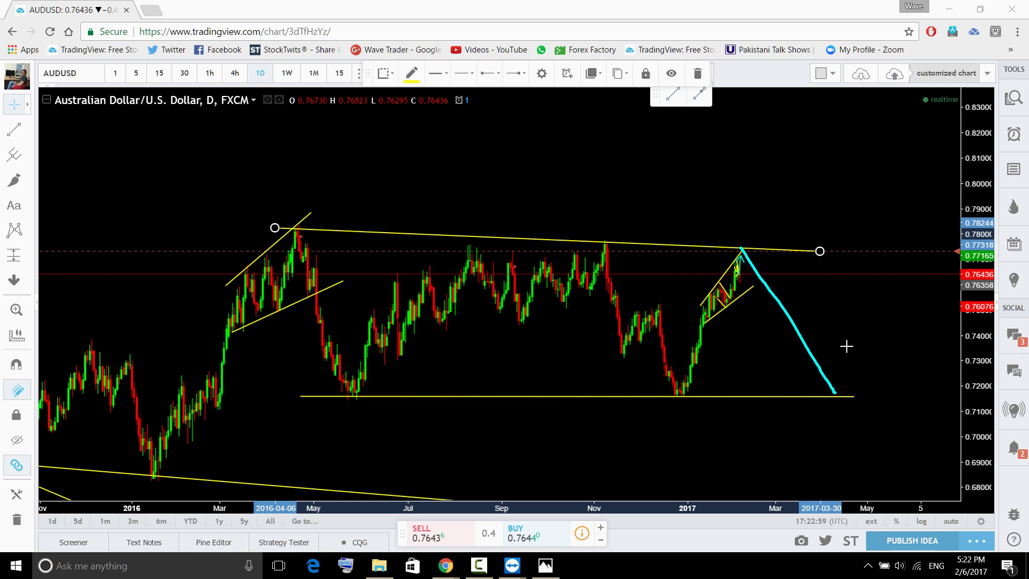
key(ctrl+z)
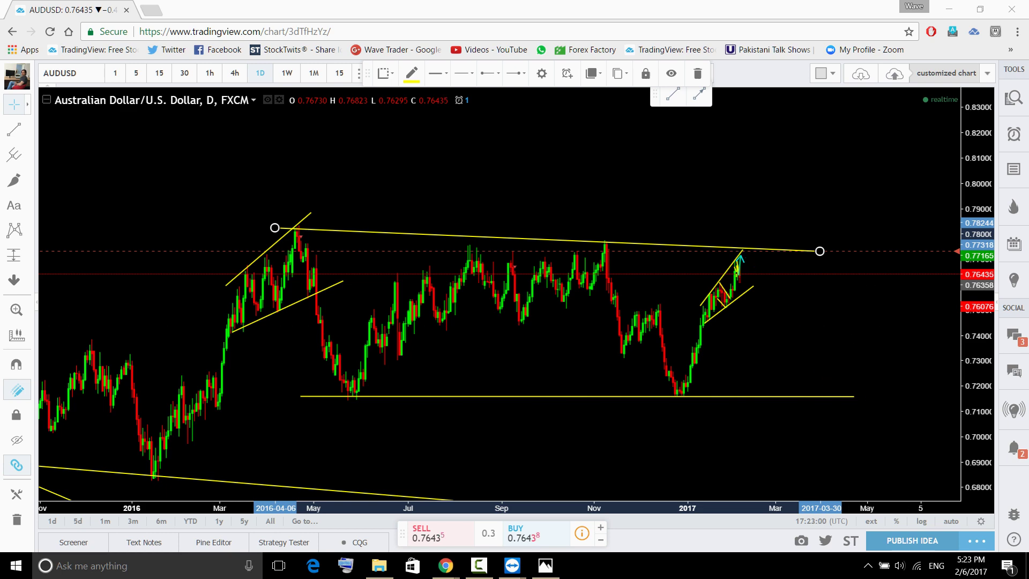
Switch AUDUSD to 4-hour bars and frame the rising channel and resistance line.
click(241, 78)
click(515, 482)
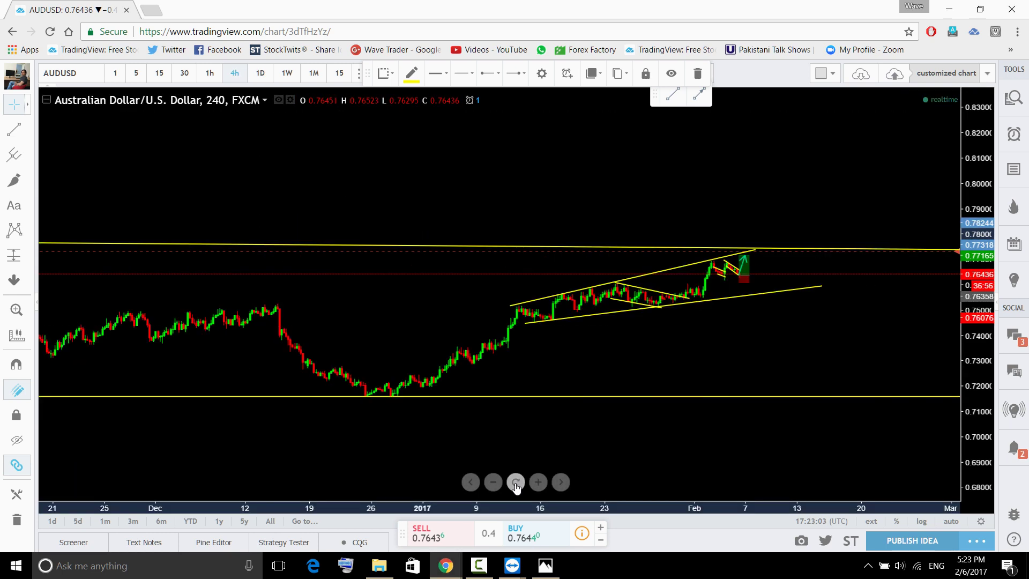
click(516, 486)
drag(971, 302, 971, 249)
drag(906, 281, 654, 388)
scroll(804, 348, down, 3)
drag(971, 280, 971, 319)
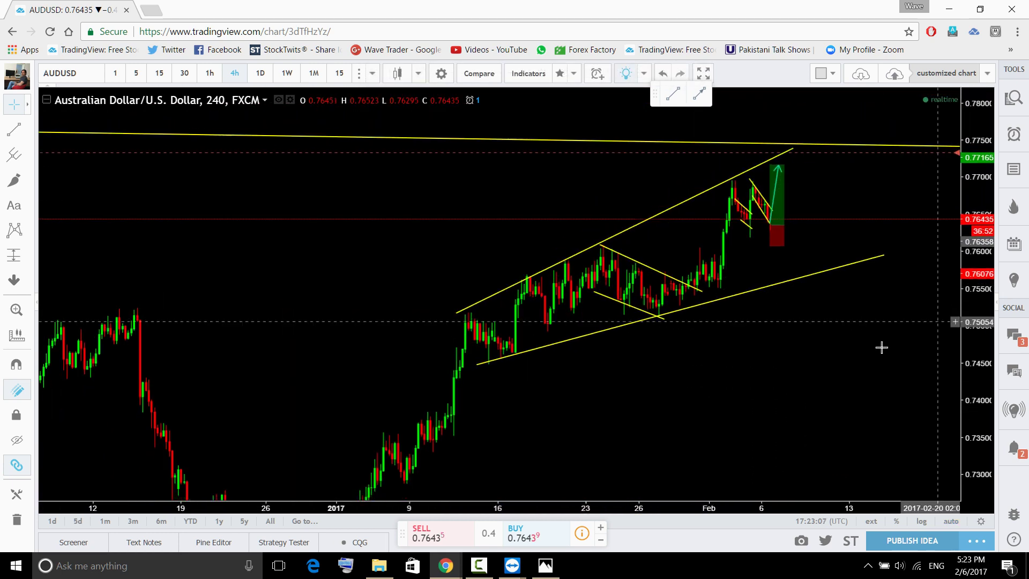
drag(882, 347, 798, 363)
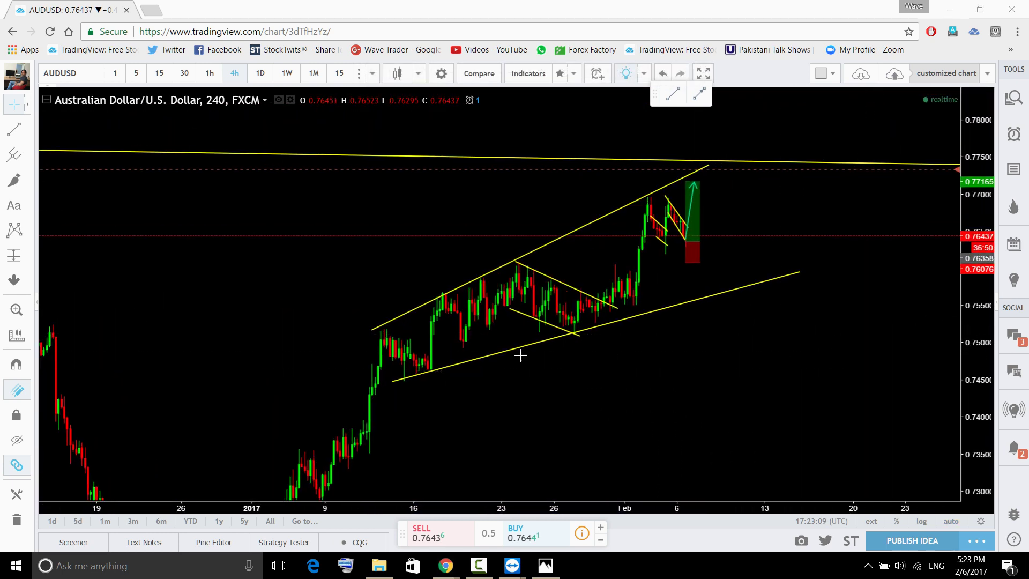
Sketch wave paths through the channel, a drop below it and a rally to resistance, then clear them.
mouse_move(385, 322)
mouse_down()
mouse_move(415, 360)
mouse_move(469, 304)
mouse_move(568, 309)
mouse_move(667, 201)
mouse_move(694, 205)
mouse_move(742, 277)
mouse_up()
mouse_move(751, 233)
mouse_down()
mouse_move(715, 203)
mouse_move(712, 282)
mouse_move(755, 257)
mouse_move(745, 219)
mouse_up()
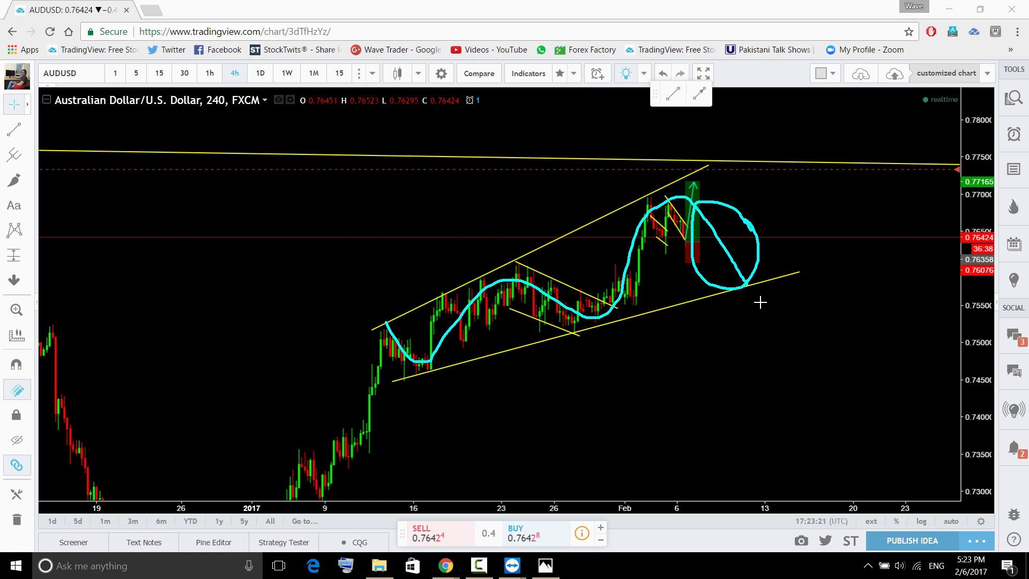
drag(765, 314, 843, 470)
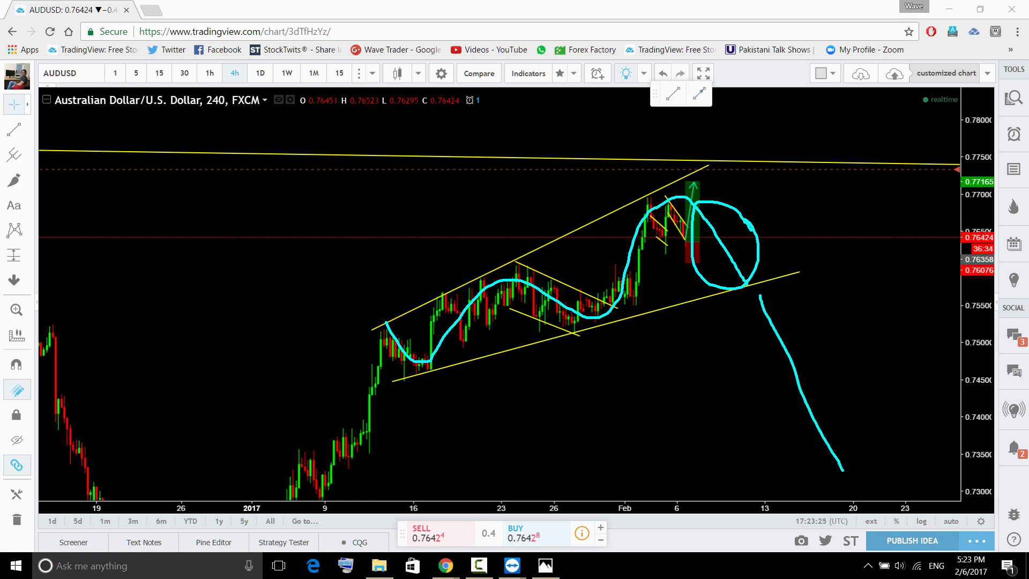
key(Escape)
mouse_move(682, 229)
mouse_down()
mouse_move(736, 285)
mouse_move(769, 153)
mouse_up()
mouse_move(710, 167)
mouse_down()
mouse_move(770, 135)
mouse_move(797, 167)
mouse_move(904, 506)
mouse_up()
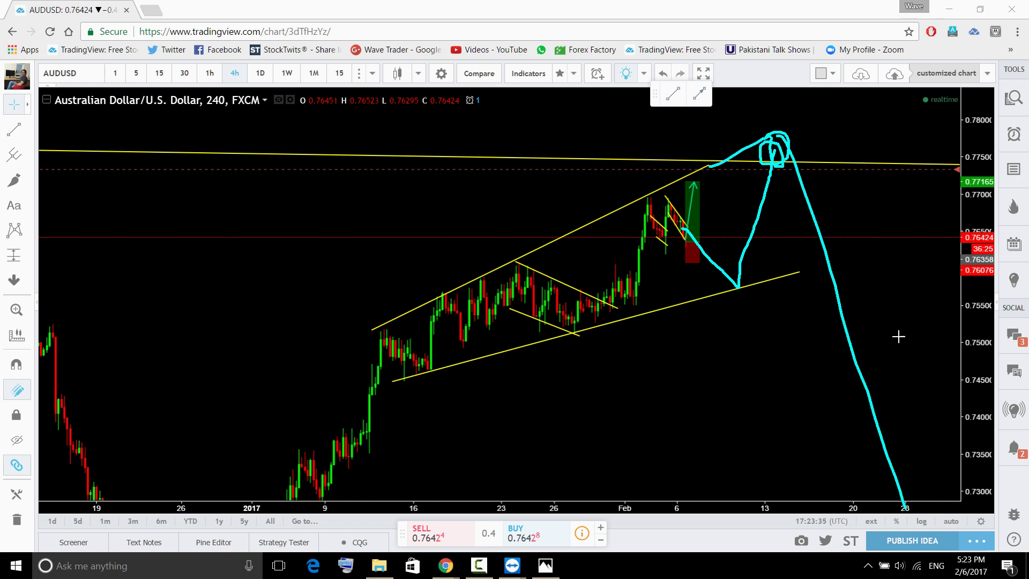
key(Escape)
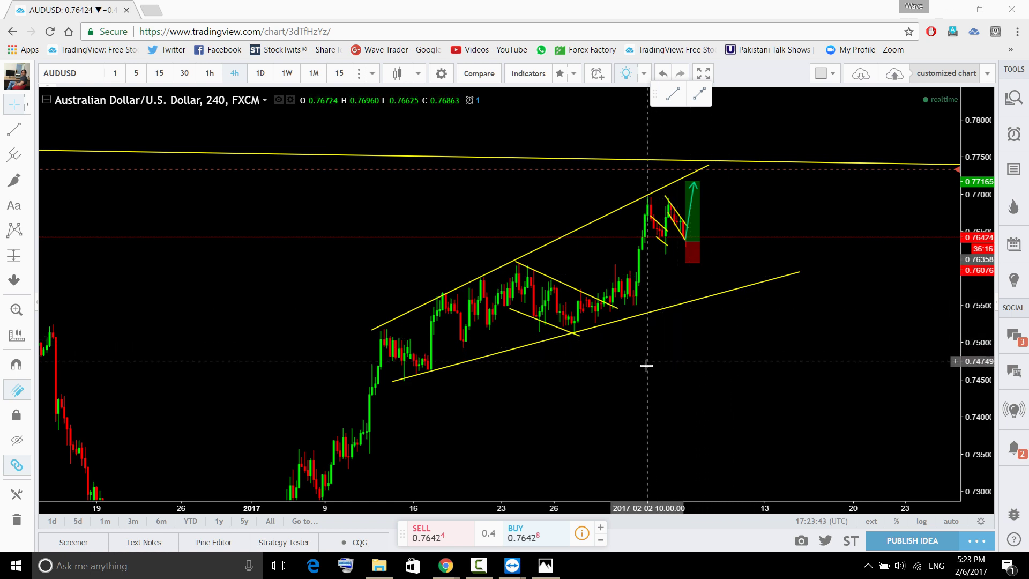
Switch AUDUSD to 1-hour bars and reframe the chart.
click(208, 75)
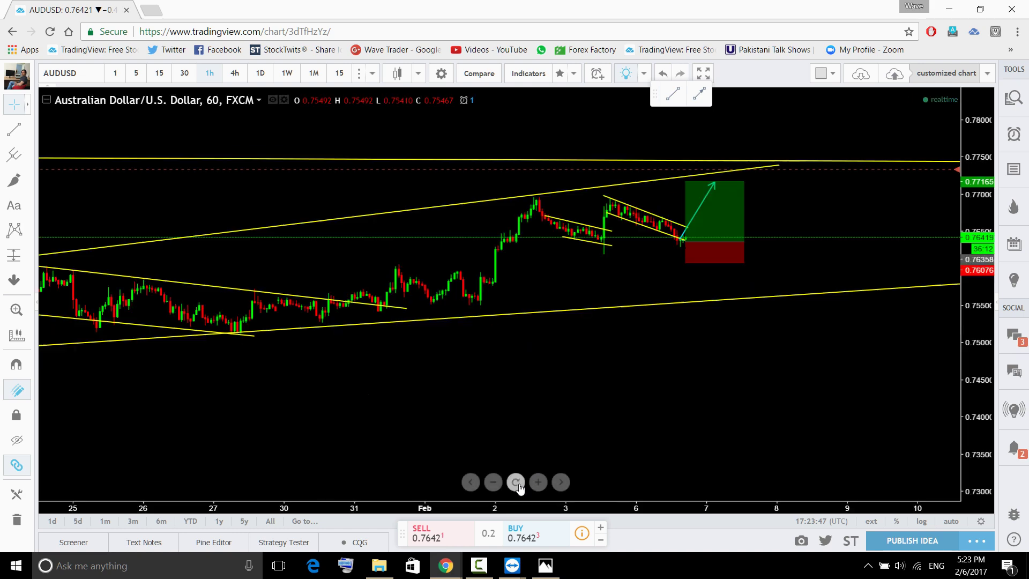
click(516, 483)
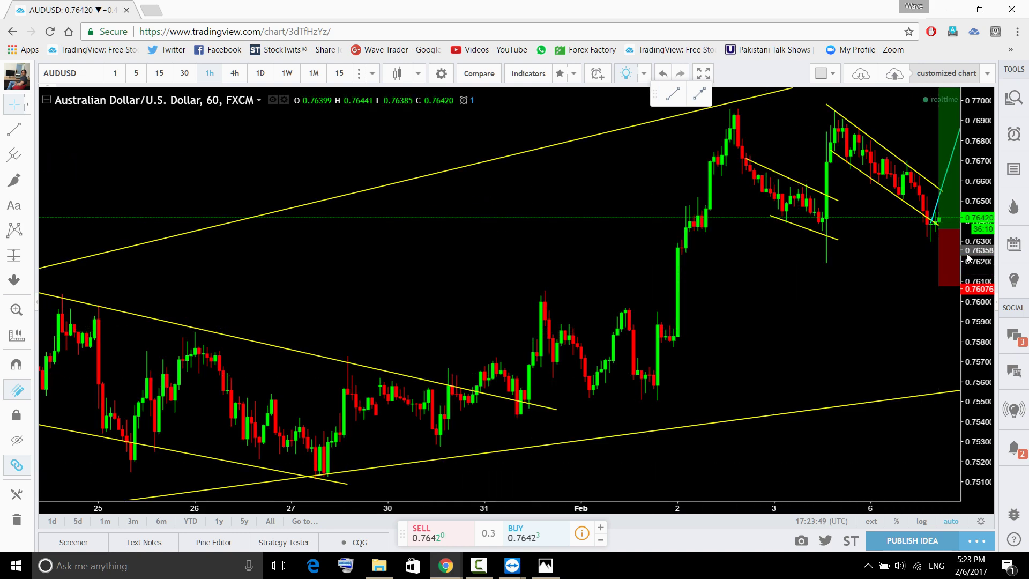
drag(968, 258, 794, 404)
scroll(962, 332, down, 4)
drag(844, 315, 783, 359)
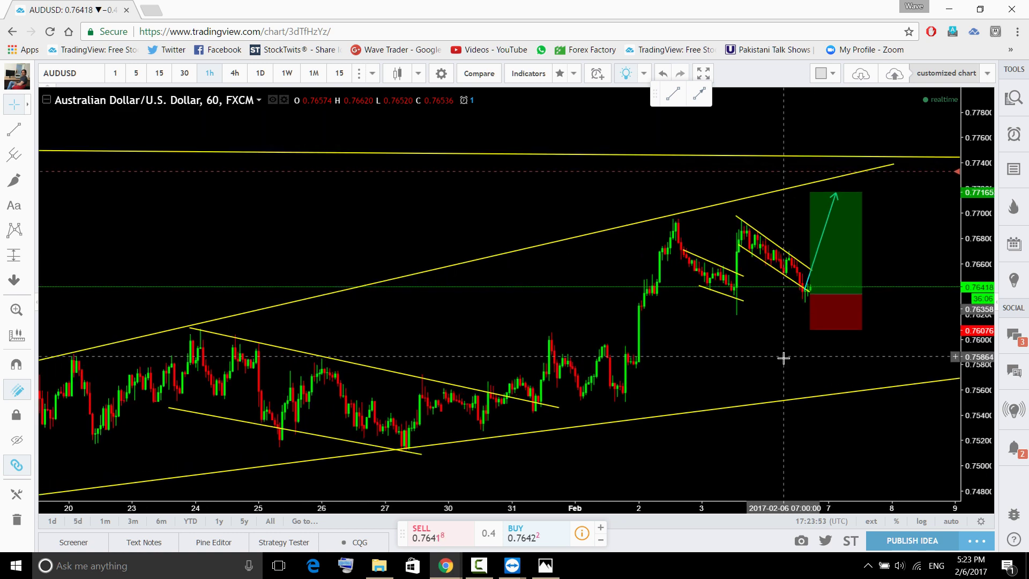
Switch to 15-minute bars and fit both falling channels and the long setup.
click(164, 76)
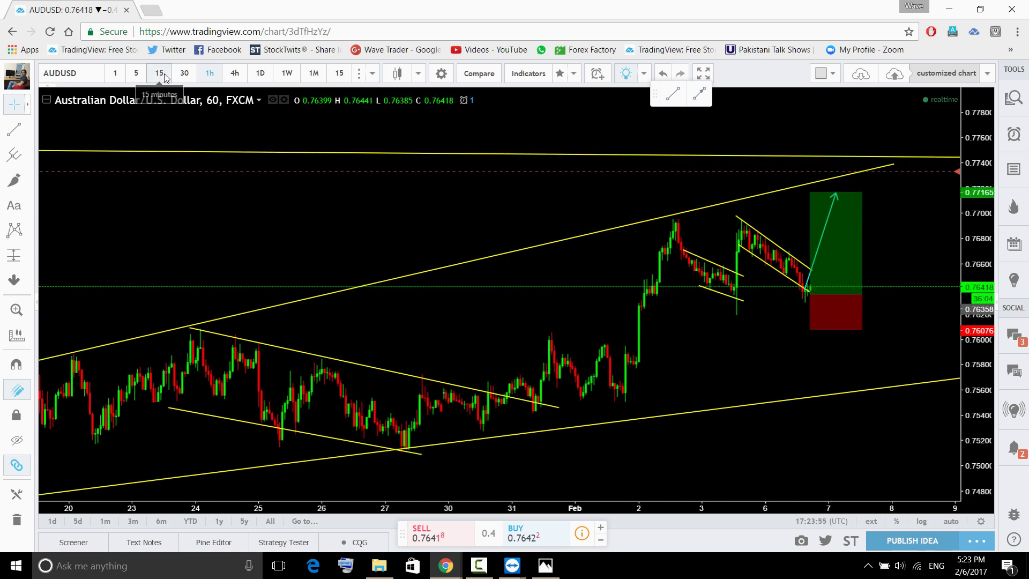
click(516, 488)
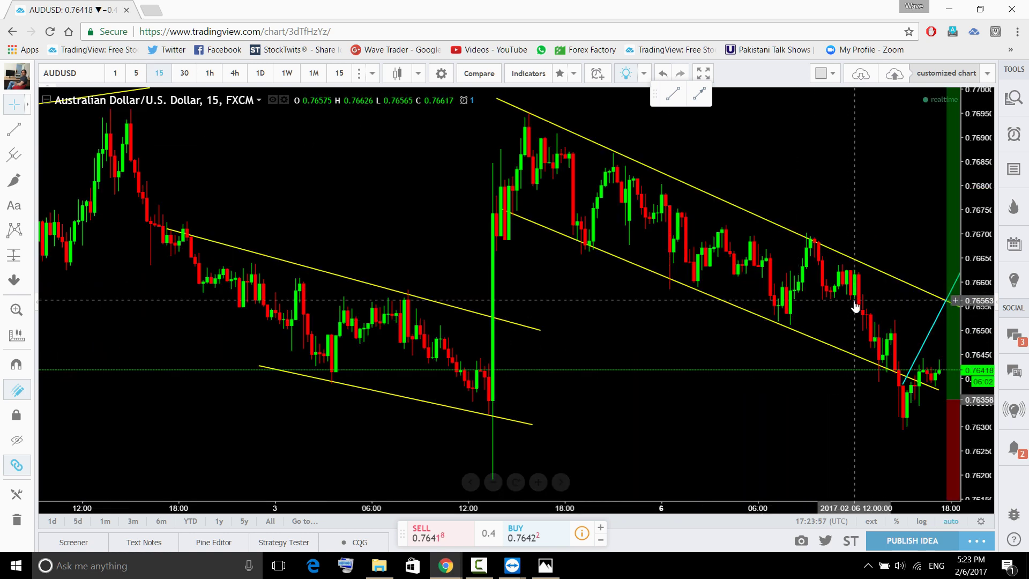
scroll(856, 305, down, 7)
drag(968, 314, 968, 354)
drag(817, 369, 505, 408)
drag(637, 295, 639, 296)
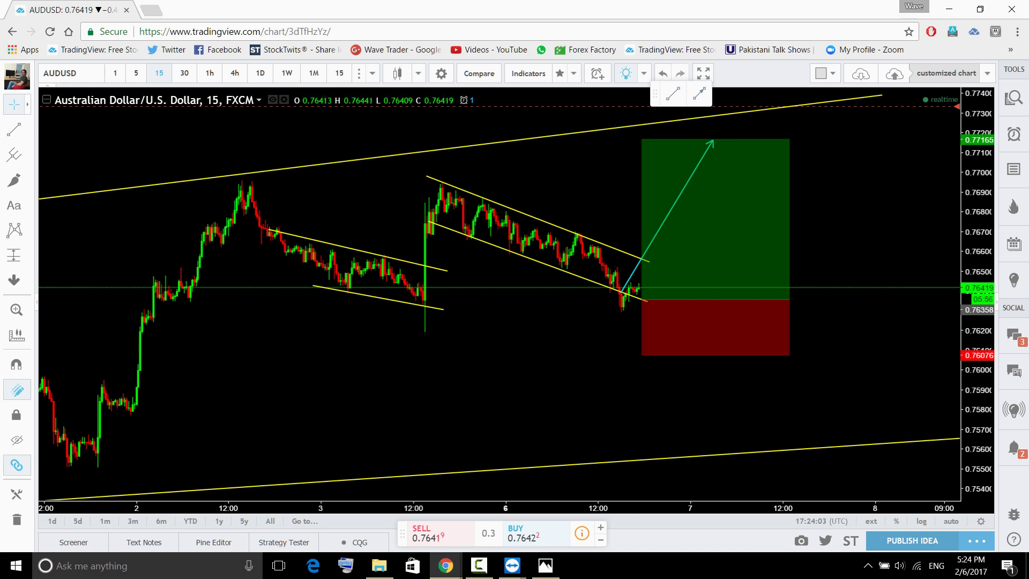
click(378, 566)
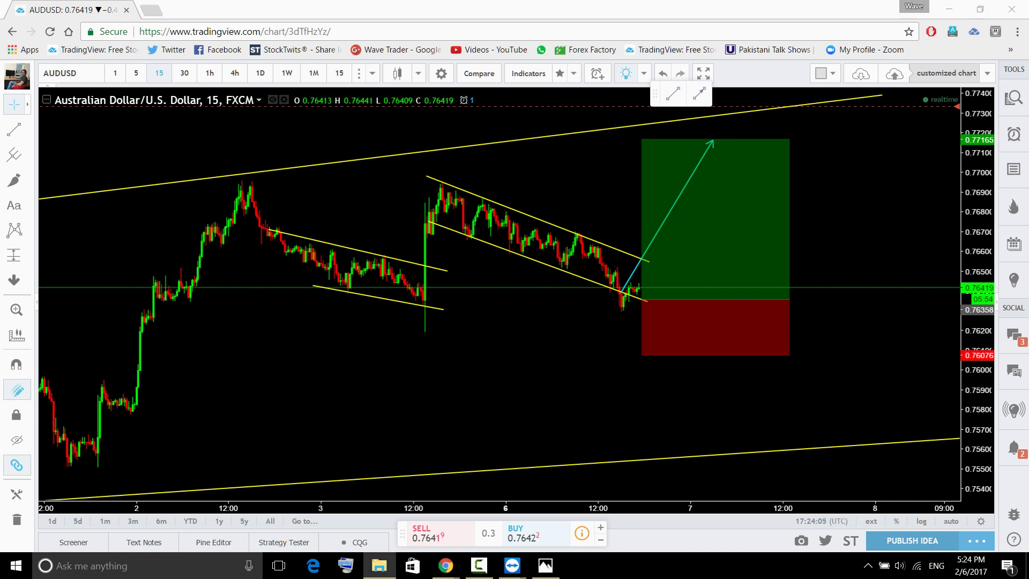
key(alt+Tab)
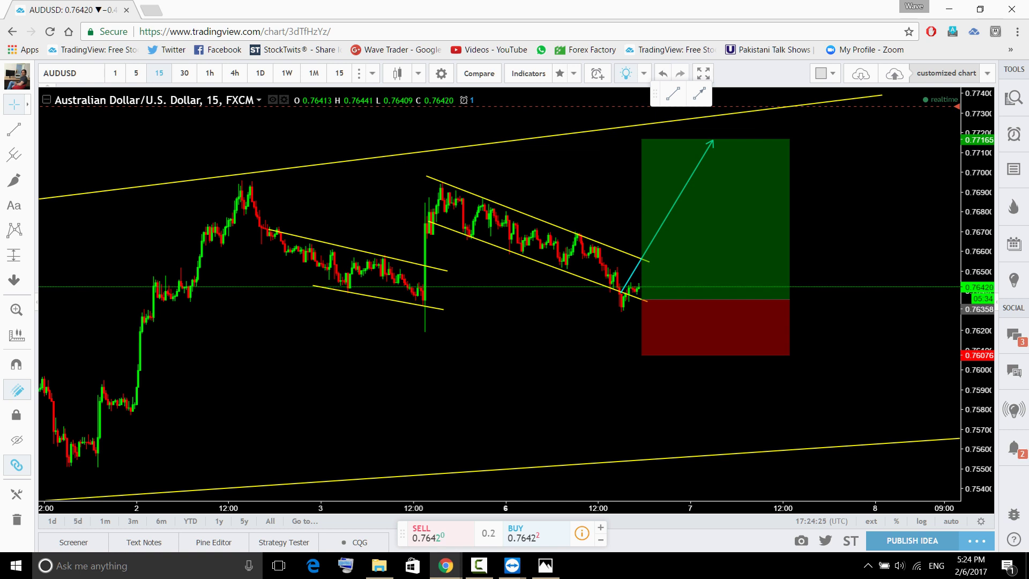
key(super+e)
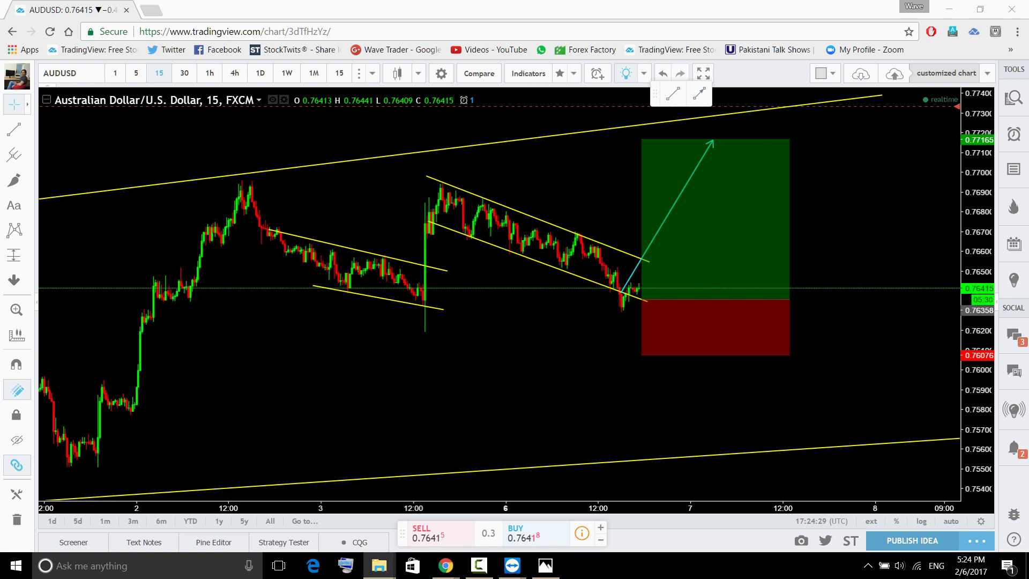
key(alt+Tab)
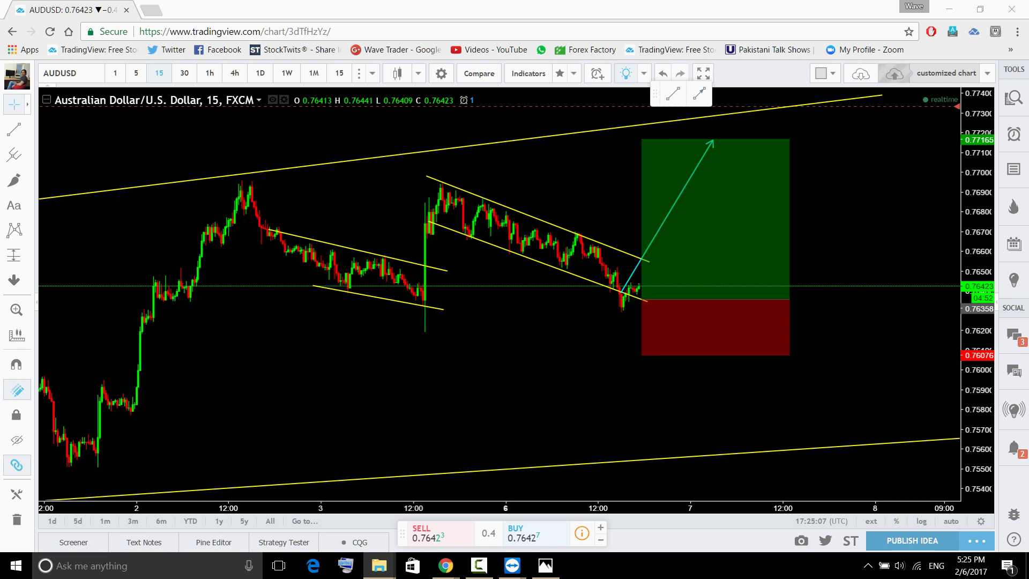
click(545, 566)
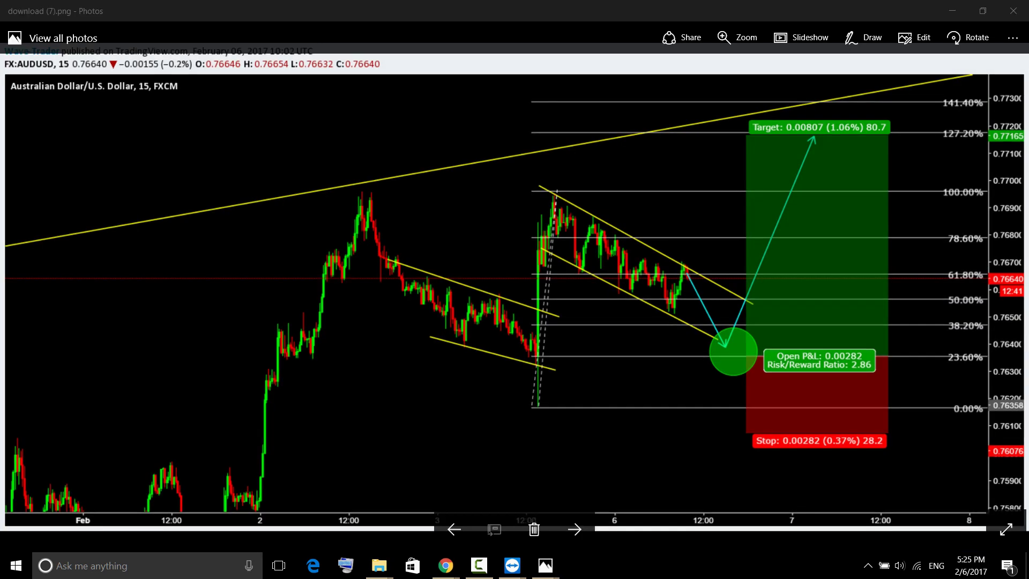
mouse_move(679, 262)
mouse_down()
mouse_move(696, 264)
mouse_move(678, 264)
mouse_up()
mouse_move(734, 337)
mouse_down()
mouse_move(701, 349)
mouse_move(753, 361)
mouse_move(718, 359)
mouse_move(733, 360)
mouse_up()
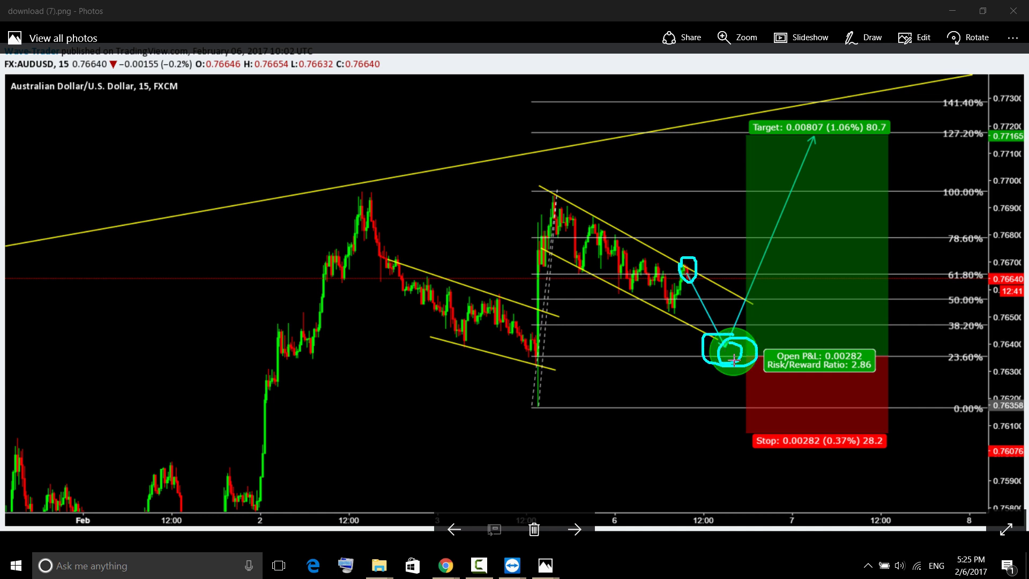
mouse_move(544, 361)
mouse_down()
mouse_move(739, 357)
mouse_move(744, 369)
mouse_move(732, 347)
mouse_up()
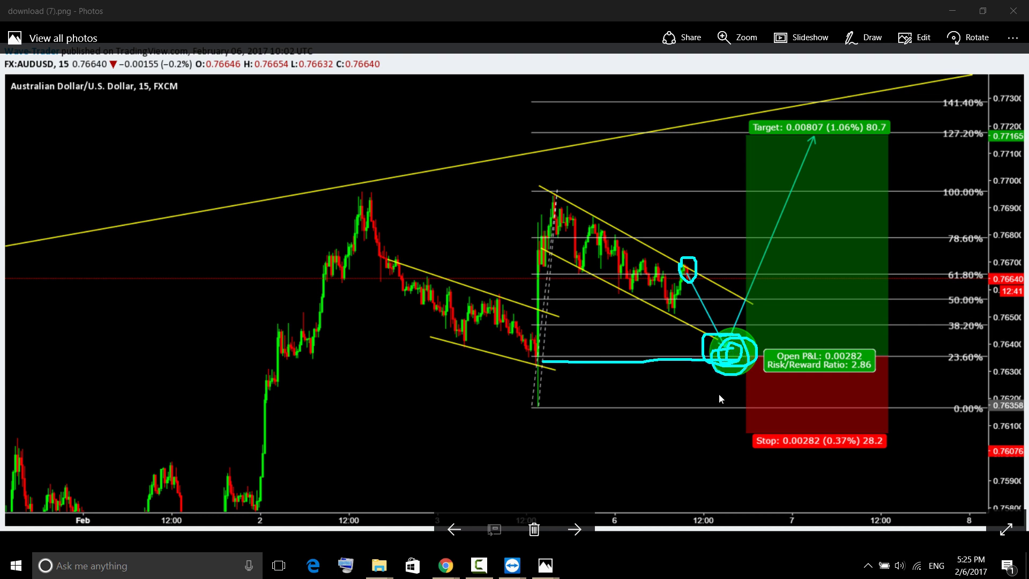
right_click(688, 396)
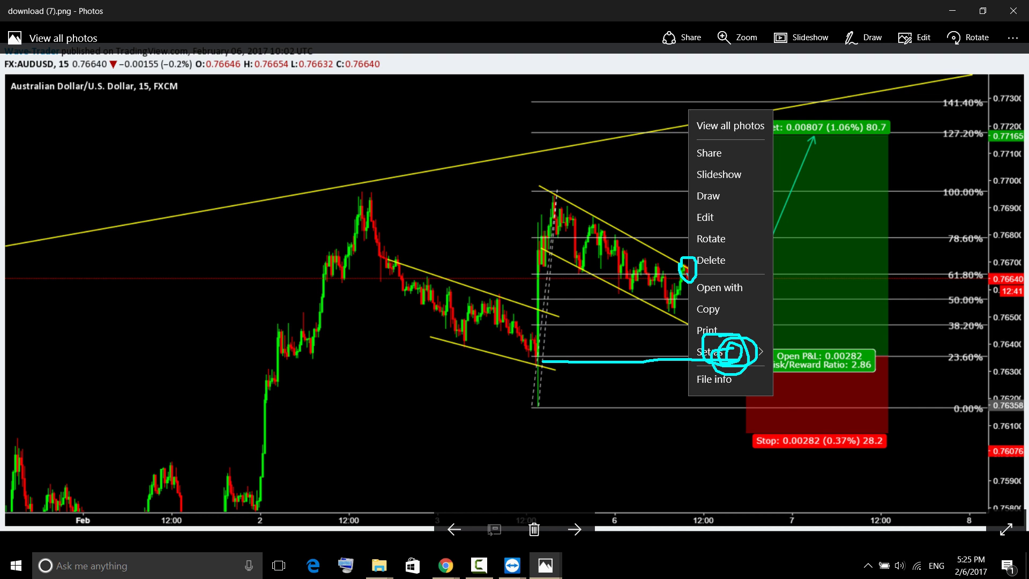
key(Escape)
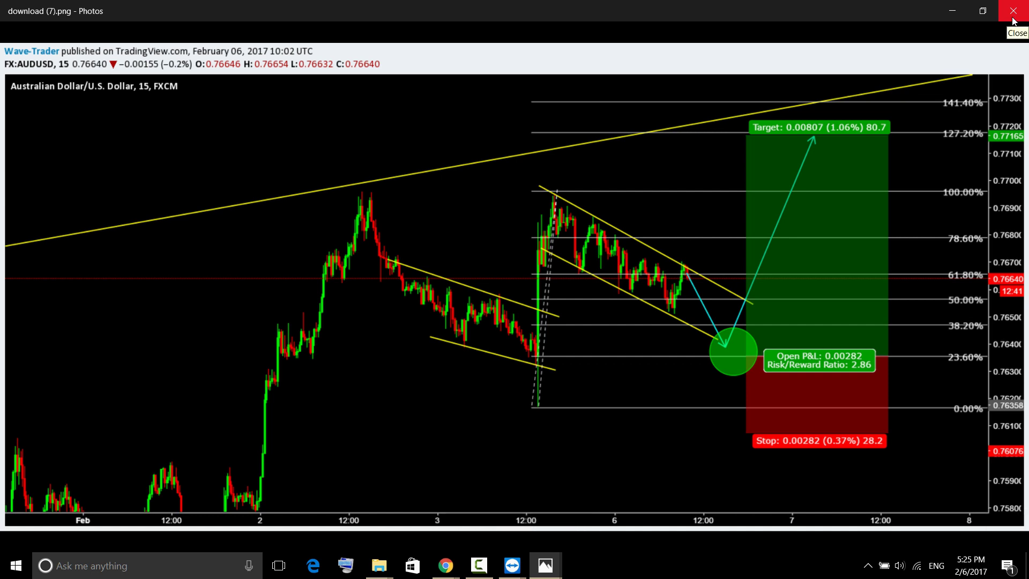
key(ctrl+shift+d)
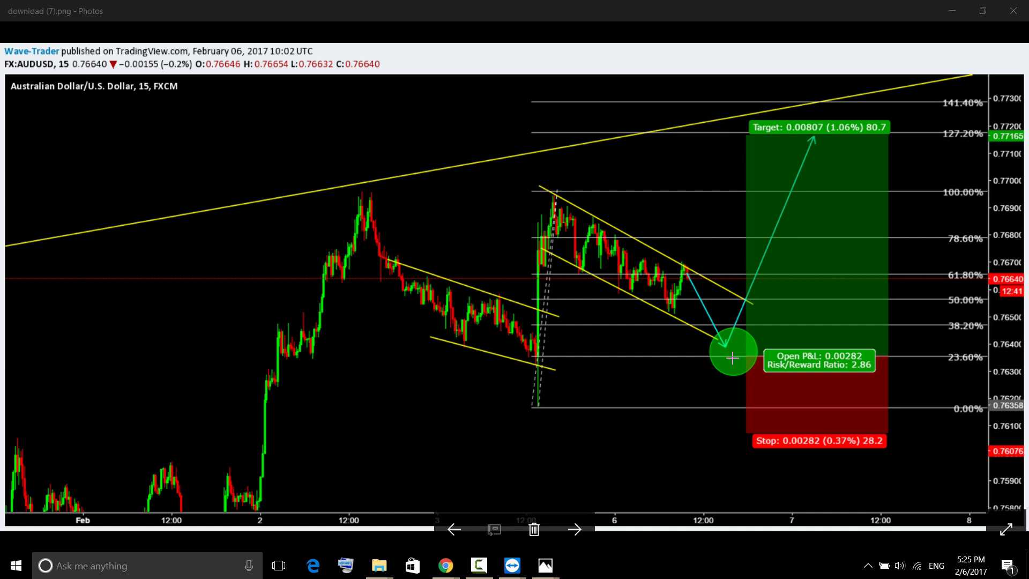
mouse_move(723, 344)
mouse_down()
mouse_move(724, 377)
mouse_move(600, 387)
mouse_move(552, 365)
mouse_move(569, 365)
mouse_move(542, 348)
mouse_move(531, 377)
mouse_up()
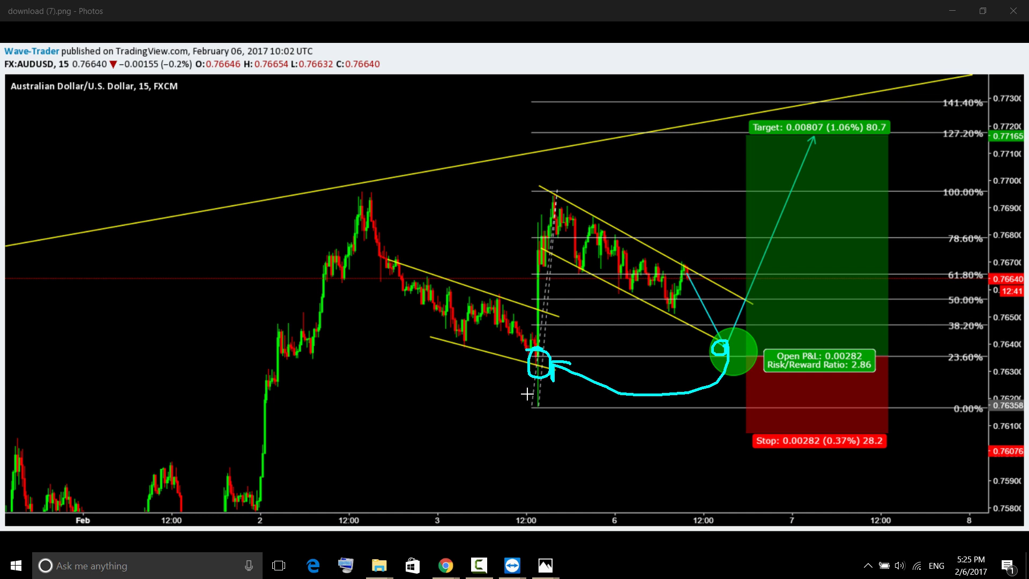
drag(727, 358, 813, 132)
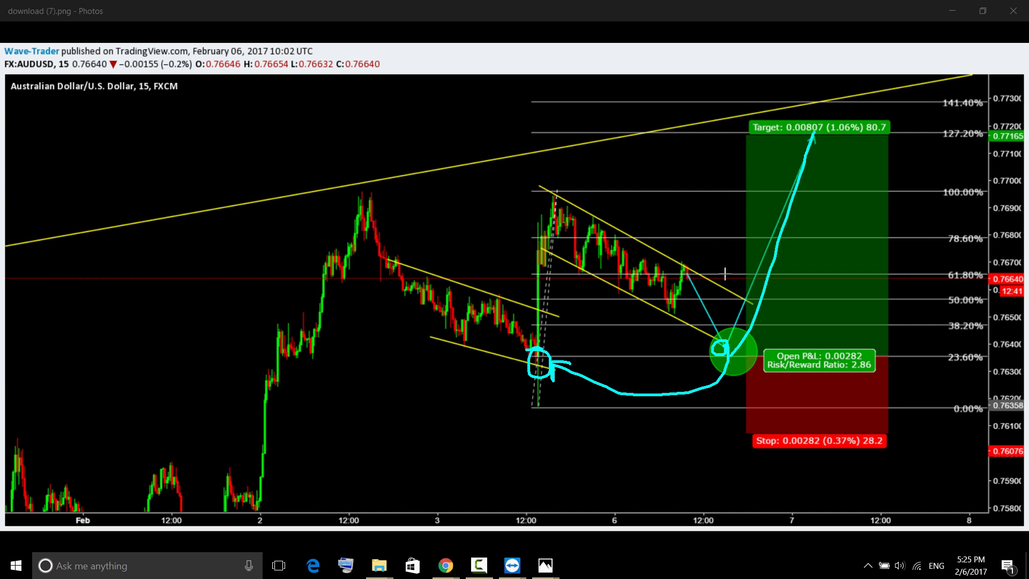
key(Escape)
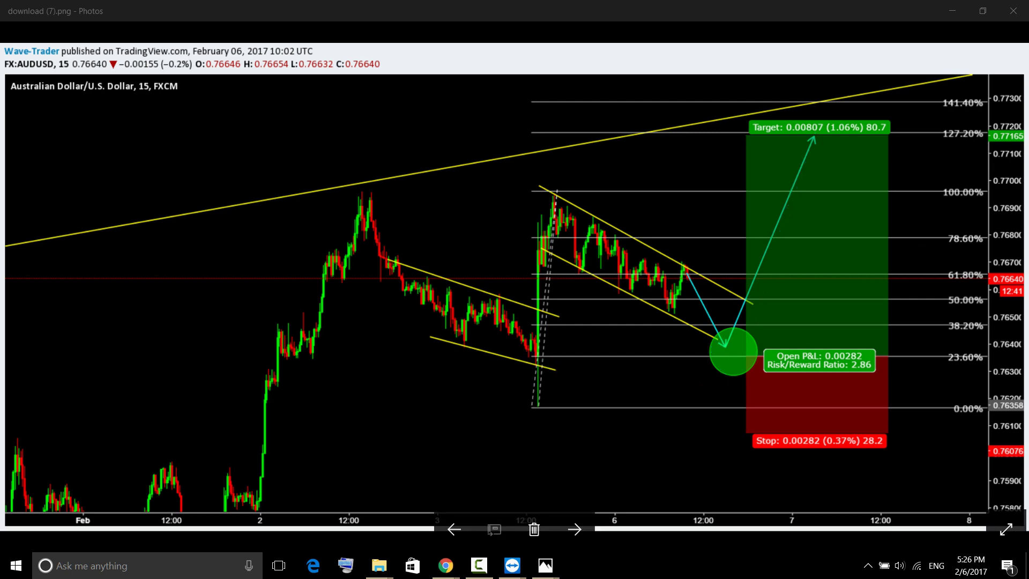
click(1013, 11)
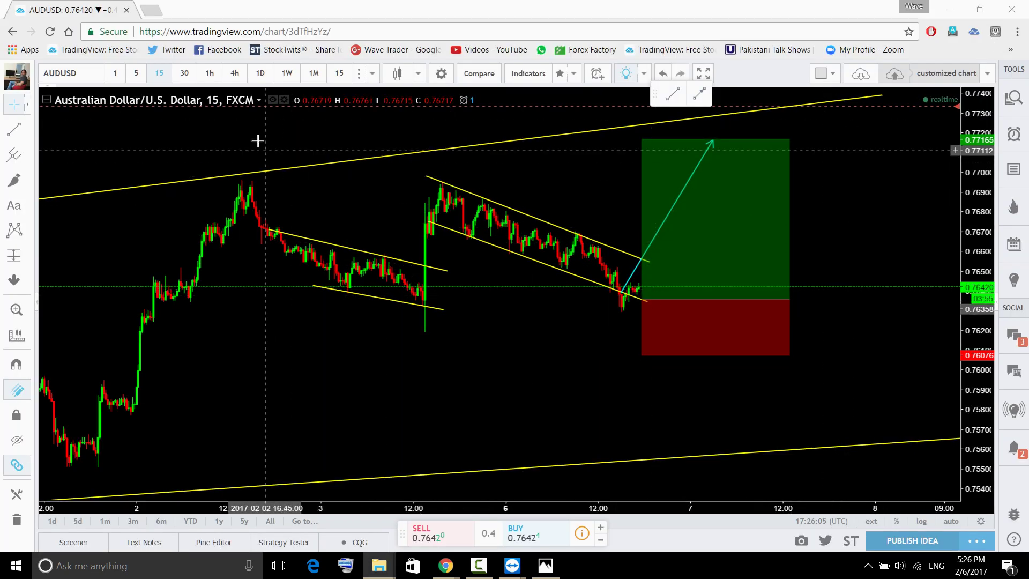
Switch AUDUSD to 1-minute bars, zoom out, and leave space right of the latest bars.
click(114, 73)
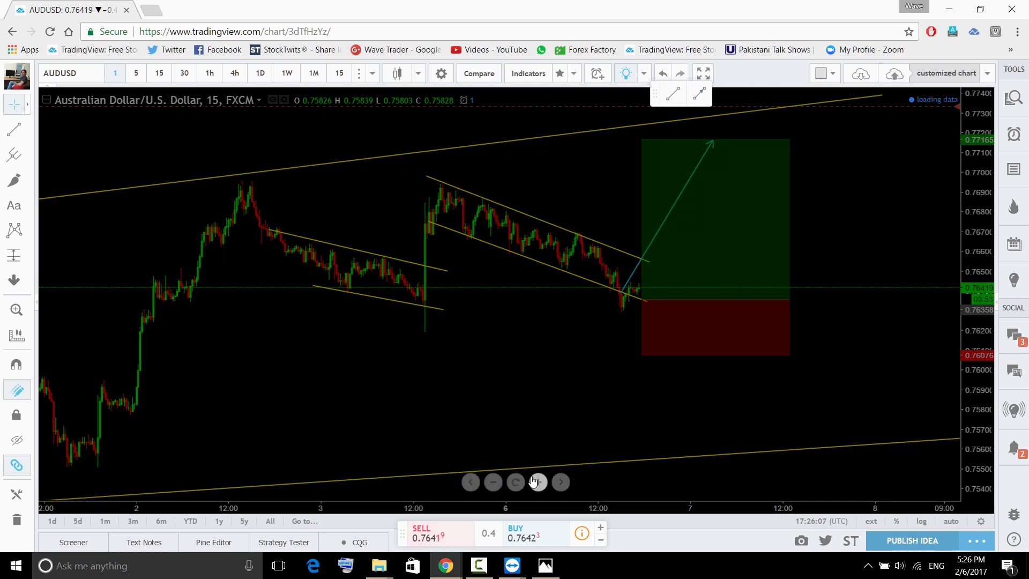
click(516, 482)
scroll(656, 423, down, 5)
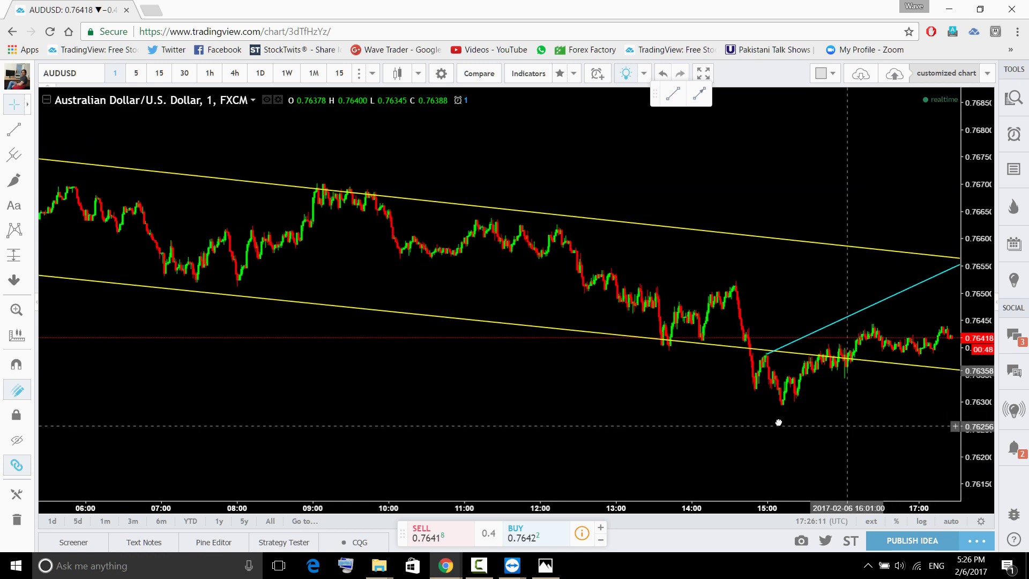
drag(781, 420, 595, 412)
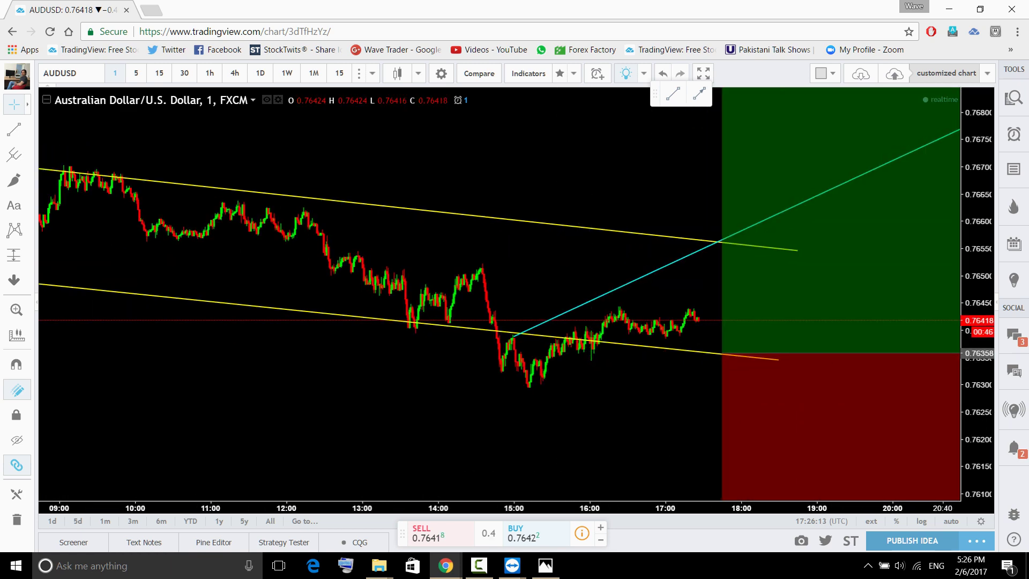
Delete the cyan projection line and draw a rising yellow channel starting from the 15:10 low.
click(540, 324)
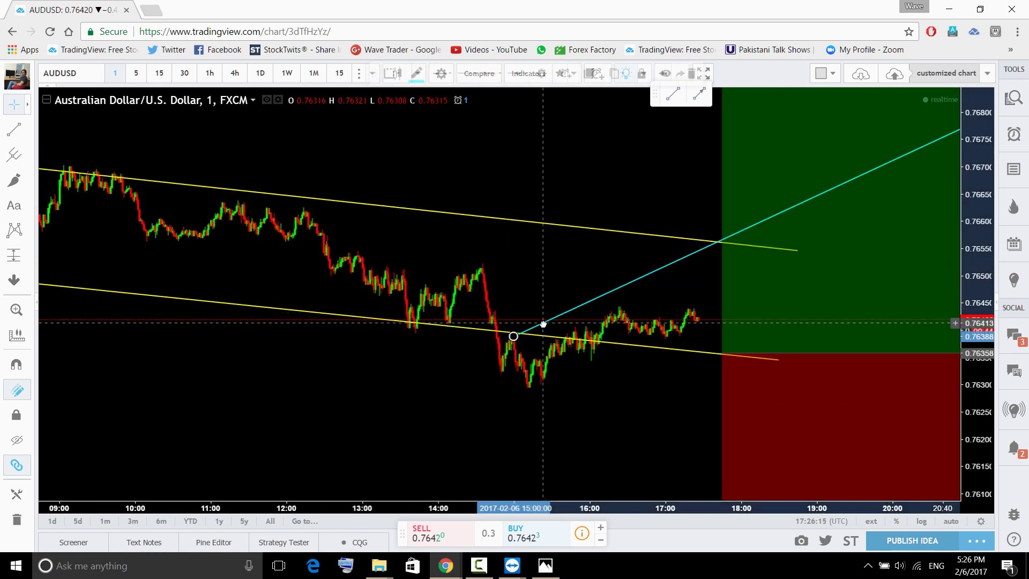
click(696, 80)
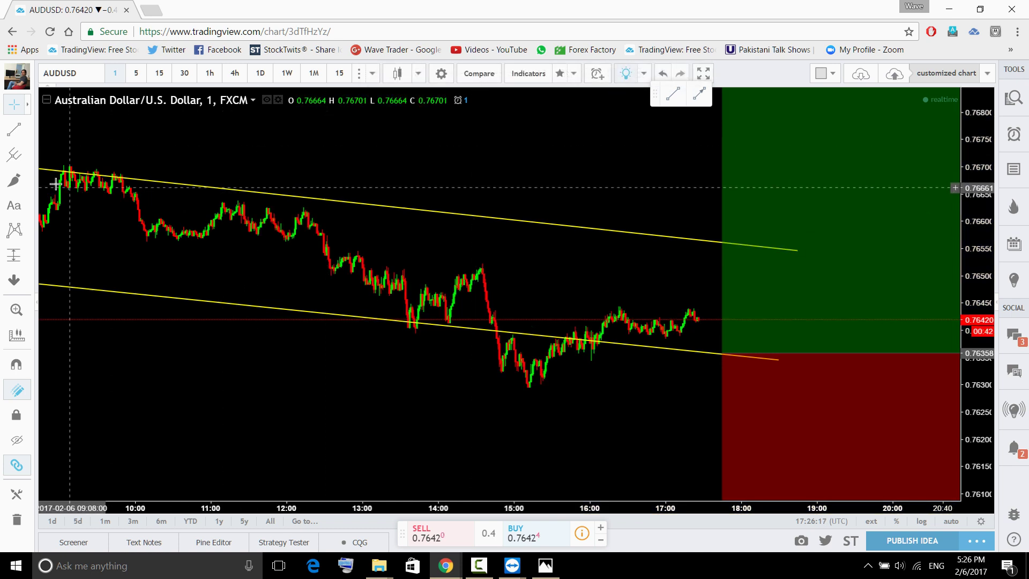
click(14, 129)
click(524, 384)
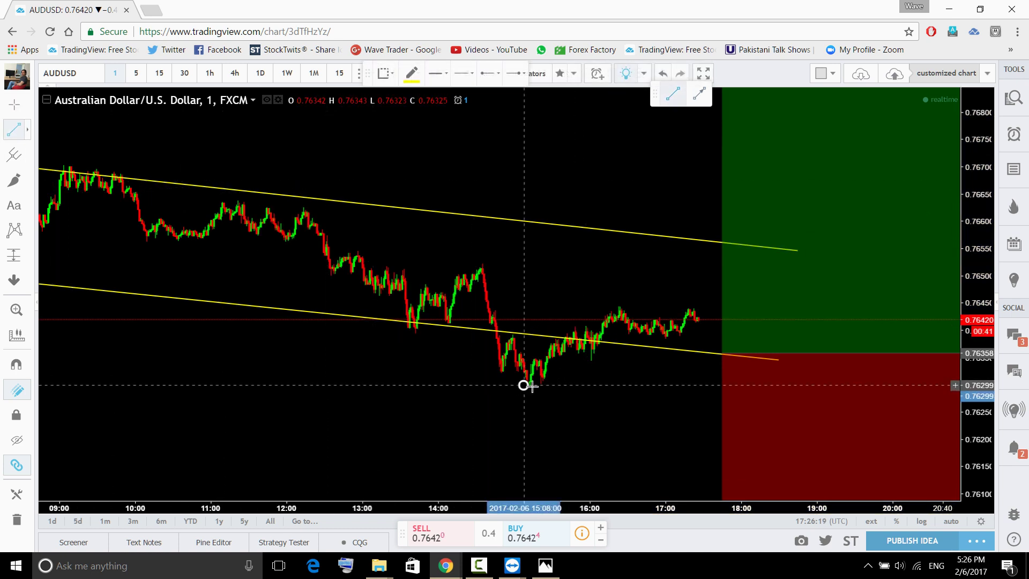
click(725, 316)
click(515, 338)
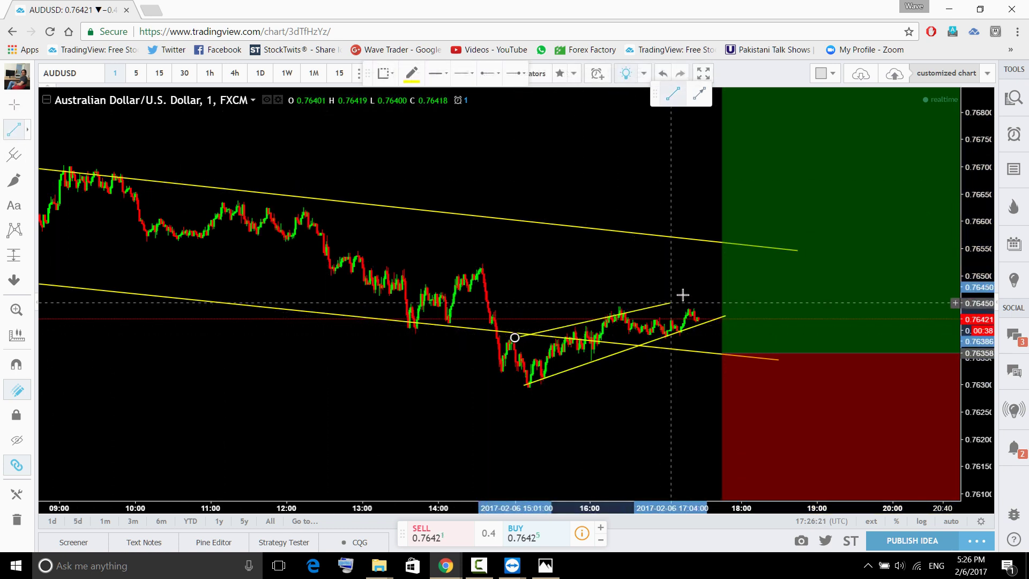
click(690, 285)
drag(515, 337, 530, 344)
click(717, 290)
click(688, 283)
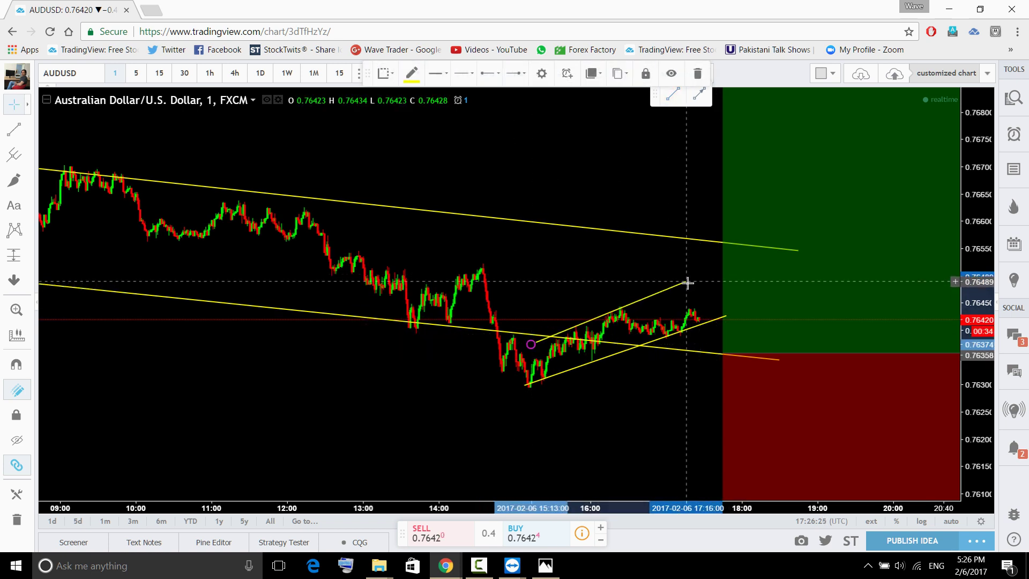
drag(525, 386, 527, 391)
drag(592, 420, 754, 424)
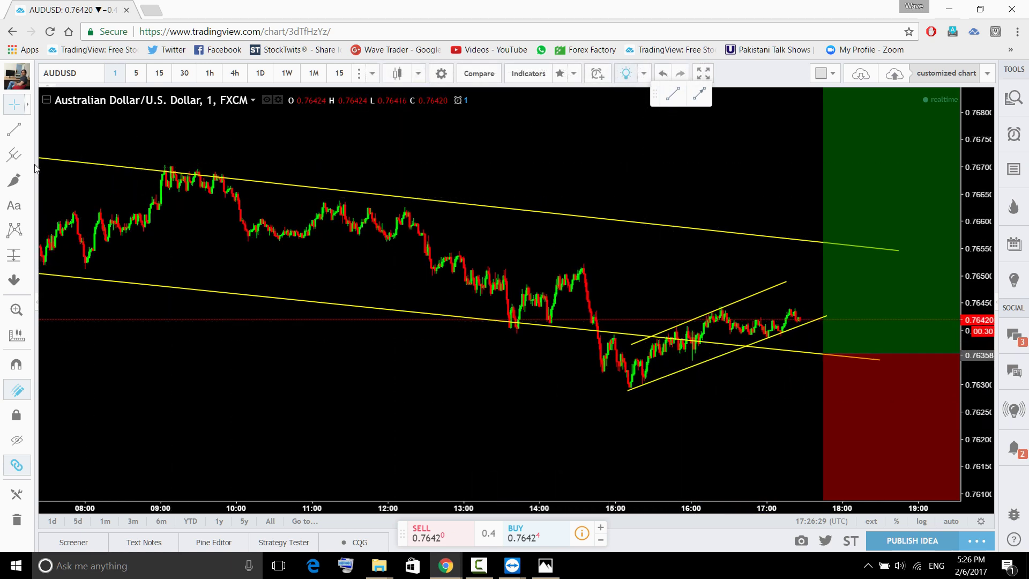
Draw a second rising yellow channel over the 13:36–14:29 rally, from the 13:45 low to the 14:29 peak.
click(14, 129)
click(511, 331)
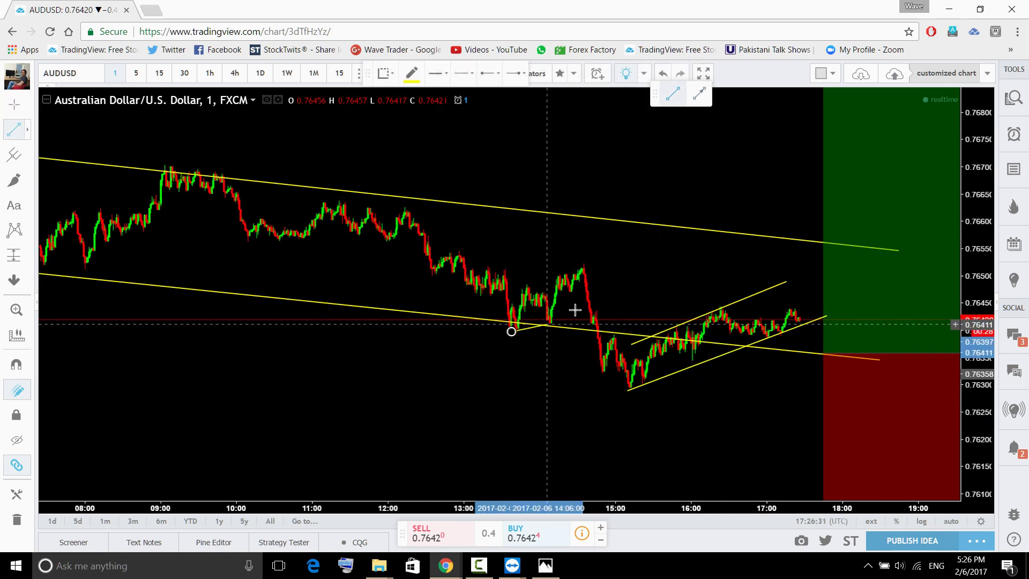
click(621, 296)
click(508, 294)
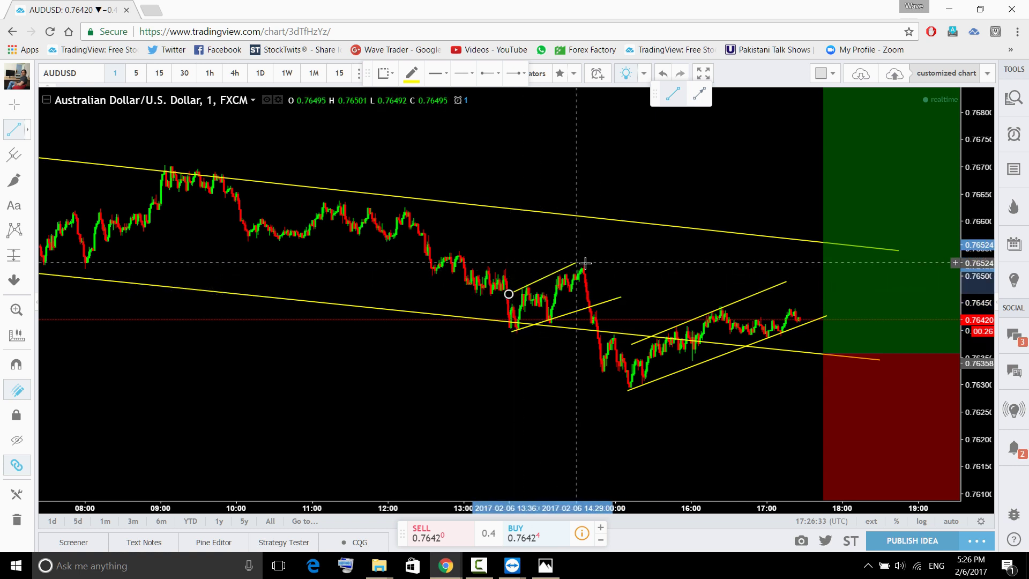
click(600, 259)
click(580, 354)
drag(505, 427, 524, 426)
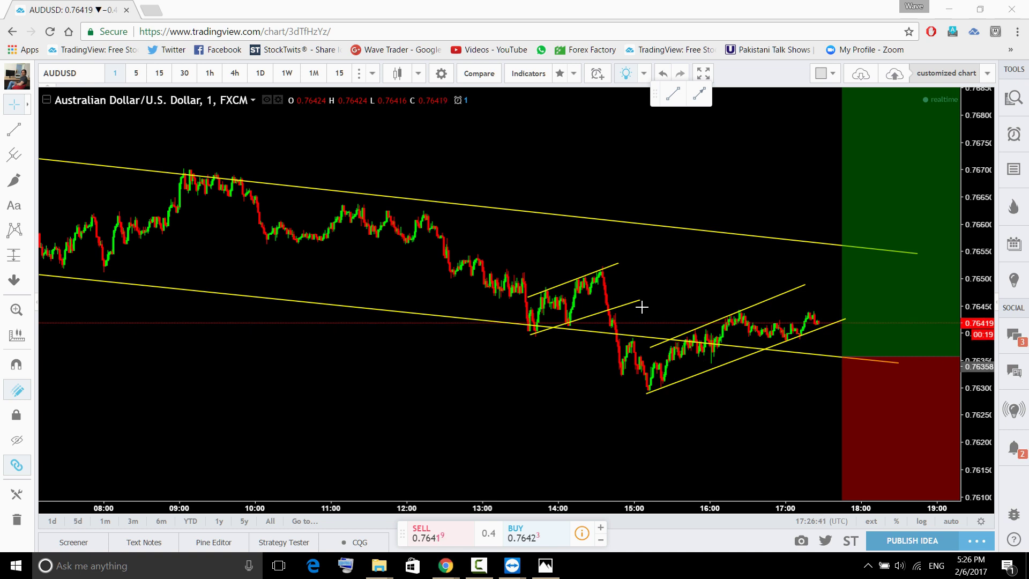
mouse_move(602, 267)
mouse_down()
mouse_move(648, 357)
mouse_move(639, 393)
mouse_move(598, 341)
mouse_move(599, 269)
mouse_up()
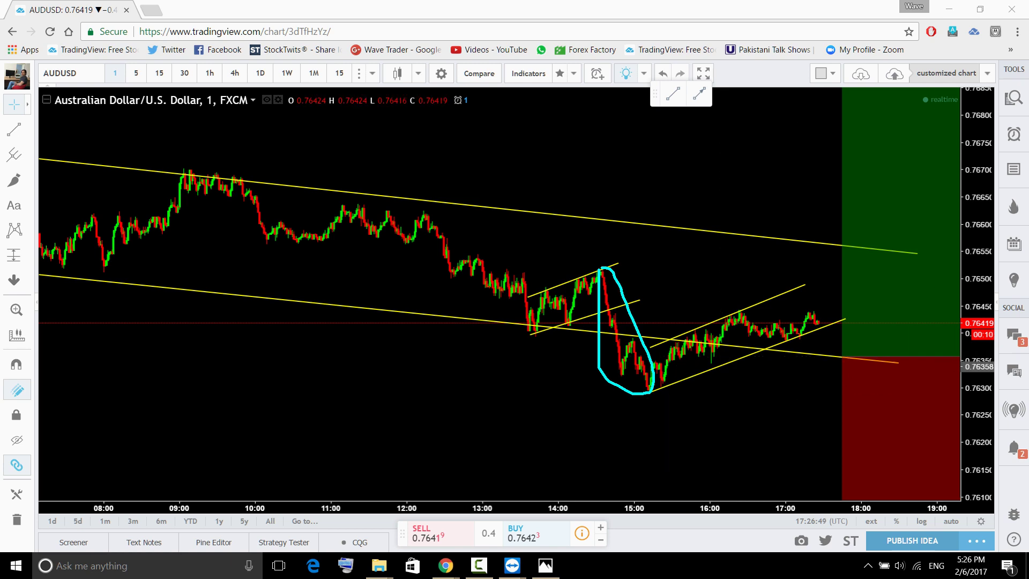
Clear the cyan ink and move the 1-minute chart back to the 13:30 price jump.
key(Escape)
scroll(359, 361, down, 5)
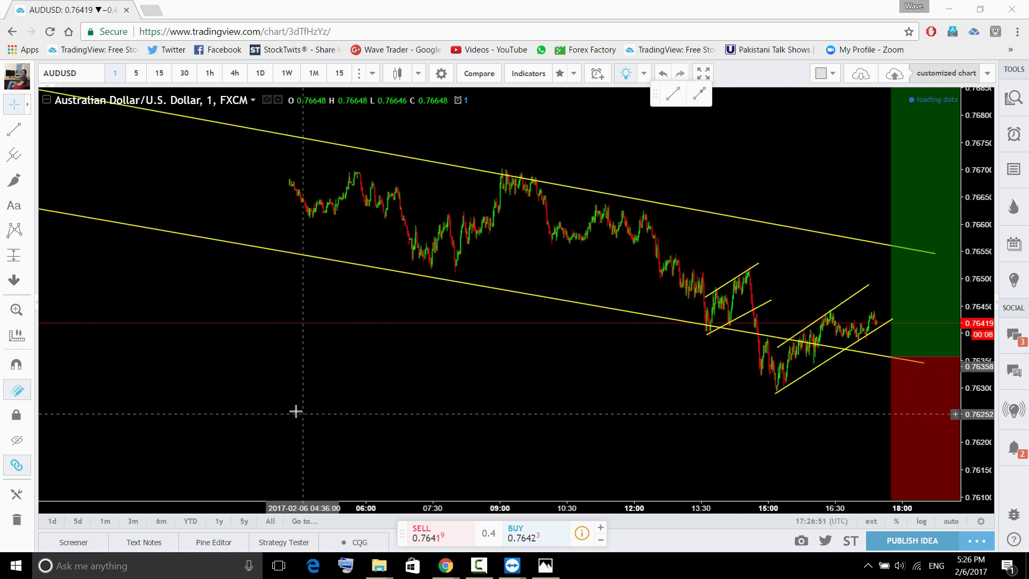
mouse_move(276, 406)
mouse_down()
mouse_move(609, 367)
mouse_move(517, 392)
mouse_move(491, 356)
mouse_move(811, 402)
mouse_move(648, 391)
mouse_move(687, 425)
mouse_move(870, 340)
mouse_up()
scroll(622, 391, down, 5)
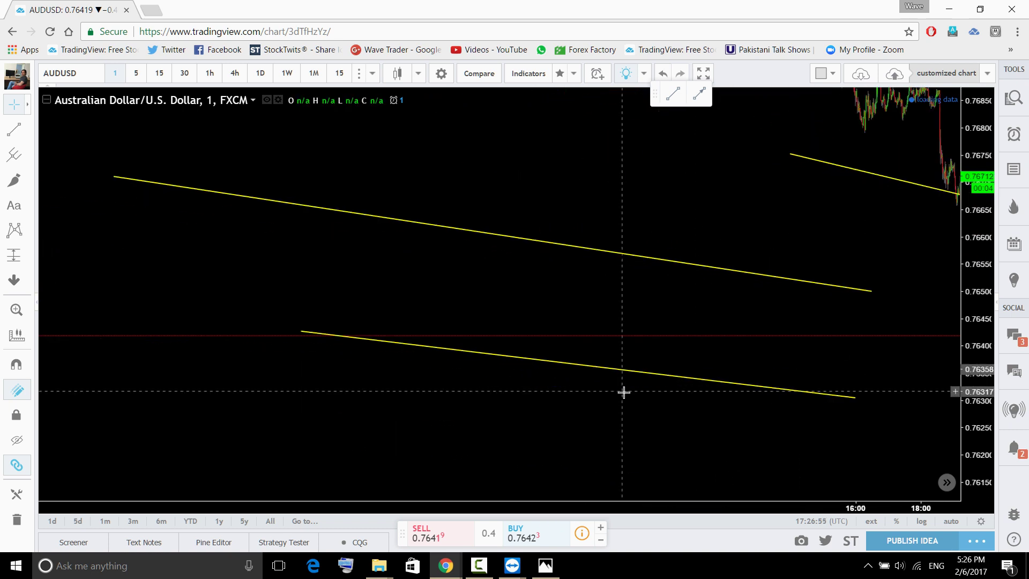
drag(382, 360, 712, 471)
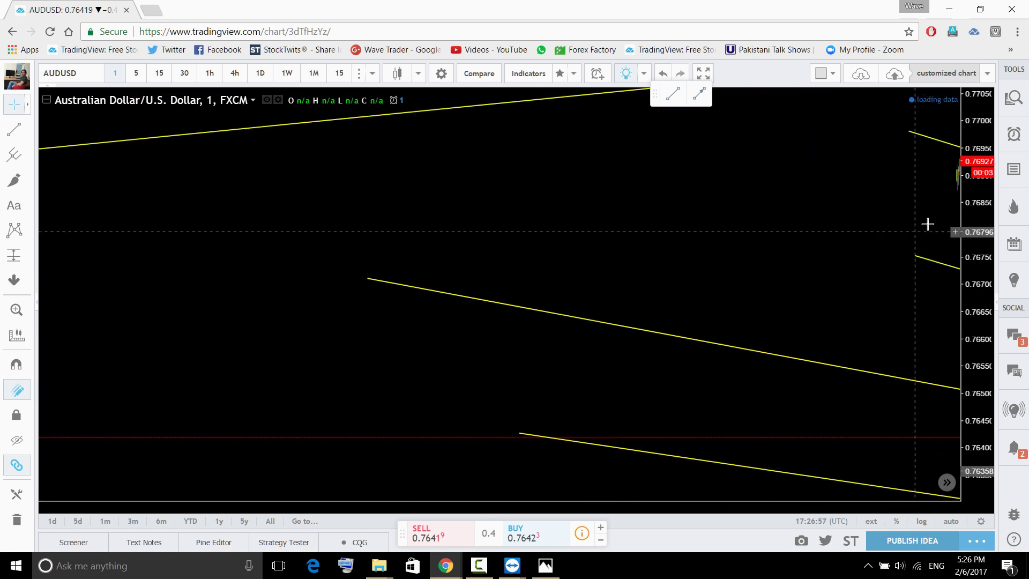
drag(977, 251, 976, 390)
drag(536, 453, 744, 358)
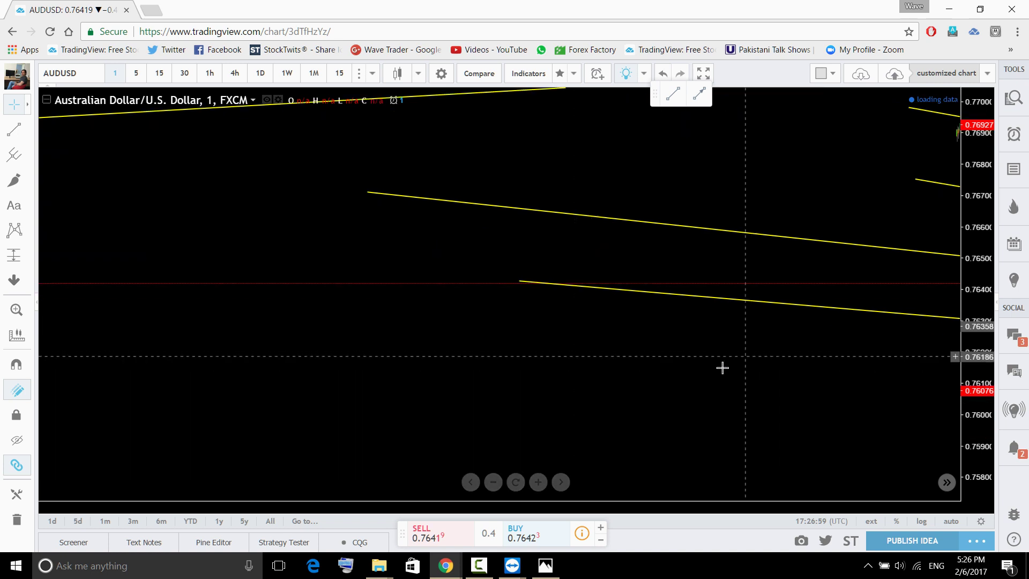
scroll(702, 378, down, 2)
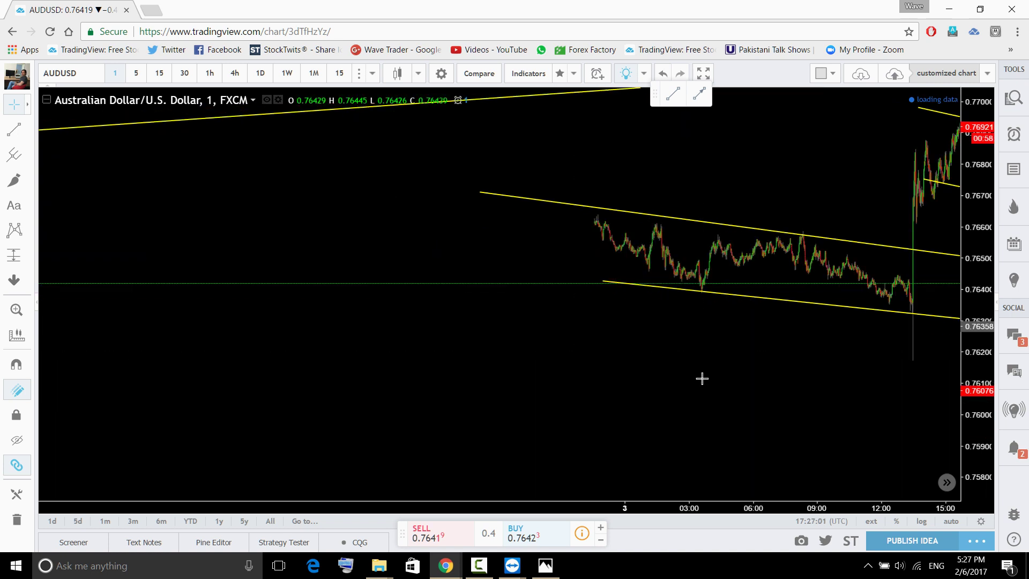
scroll(751, 357, up, 5)
drag(836, 358, 443, 423)
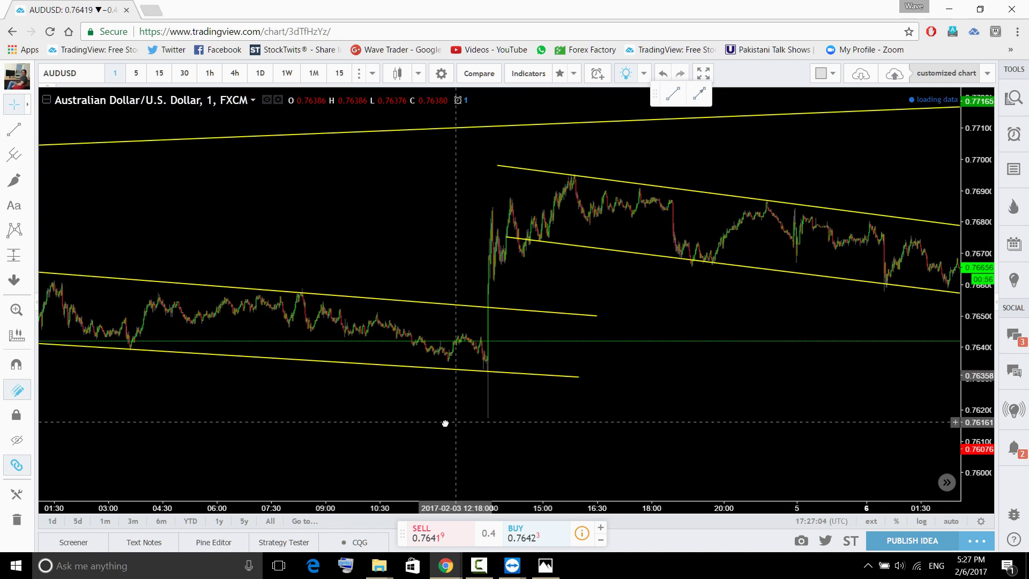
scroll(783, 377, up, 2)
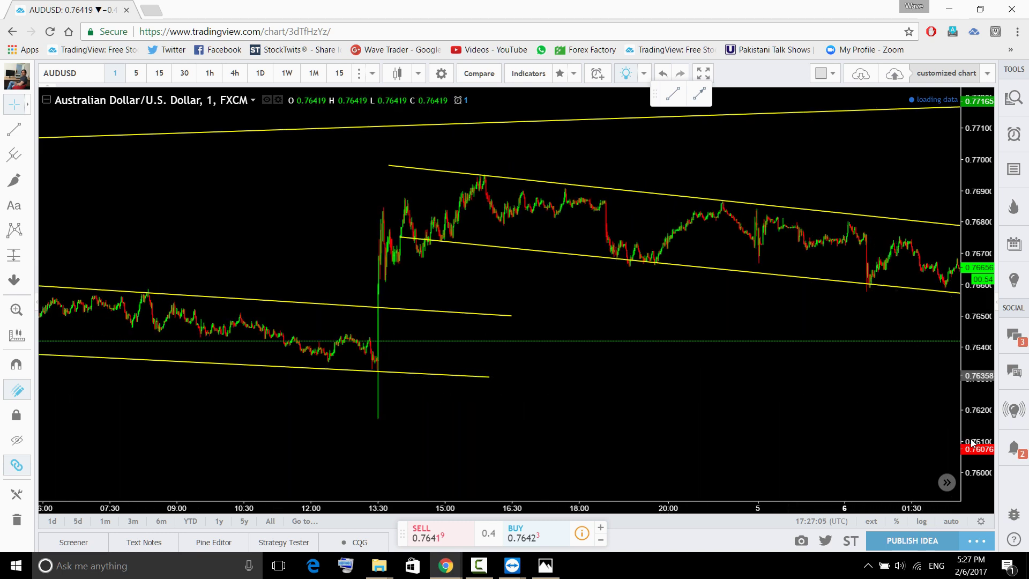
drag(565, 416, 753, 403)
scroll(753, 403, up, 4)
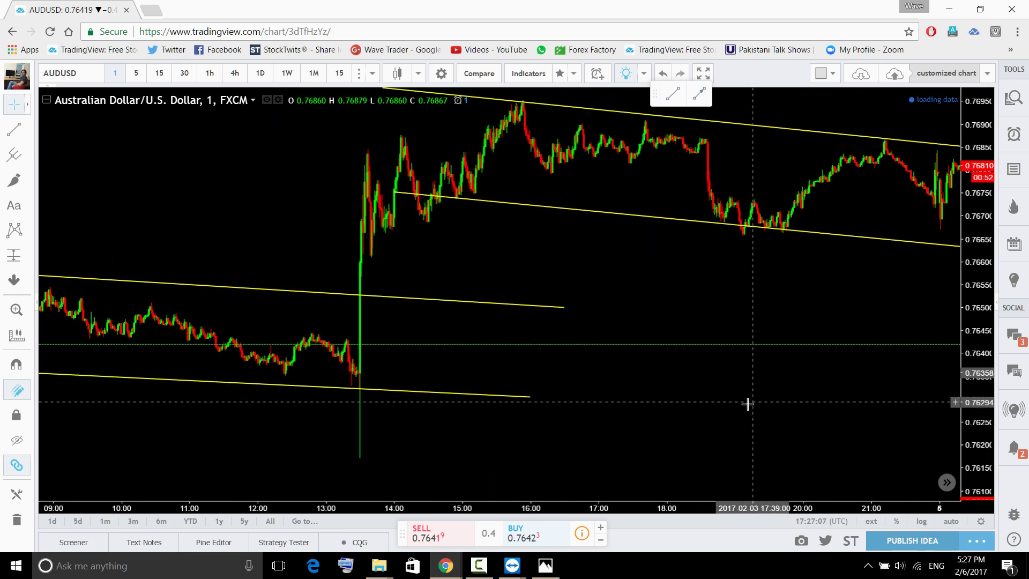
drag(657, 396, 799, 395)
Center on the 13:30 candle and circle its dip at the lower yellow channel line in cyan.
drag(963, 387, 963, 322)
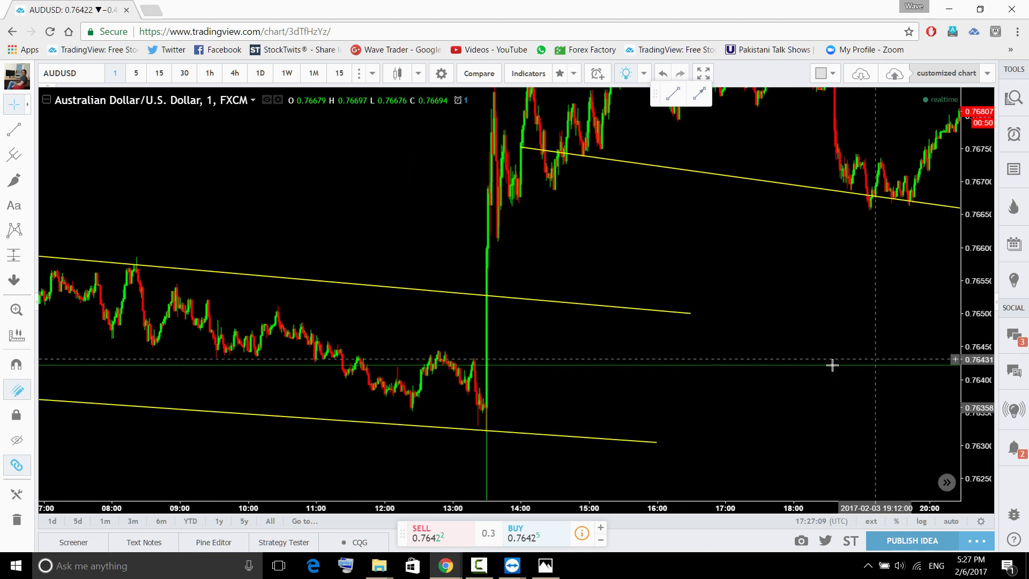
scroll(831, 364, up, 3)
drag(467, 416, 770, 391)
scroll(769, 391, up, 4)
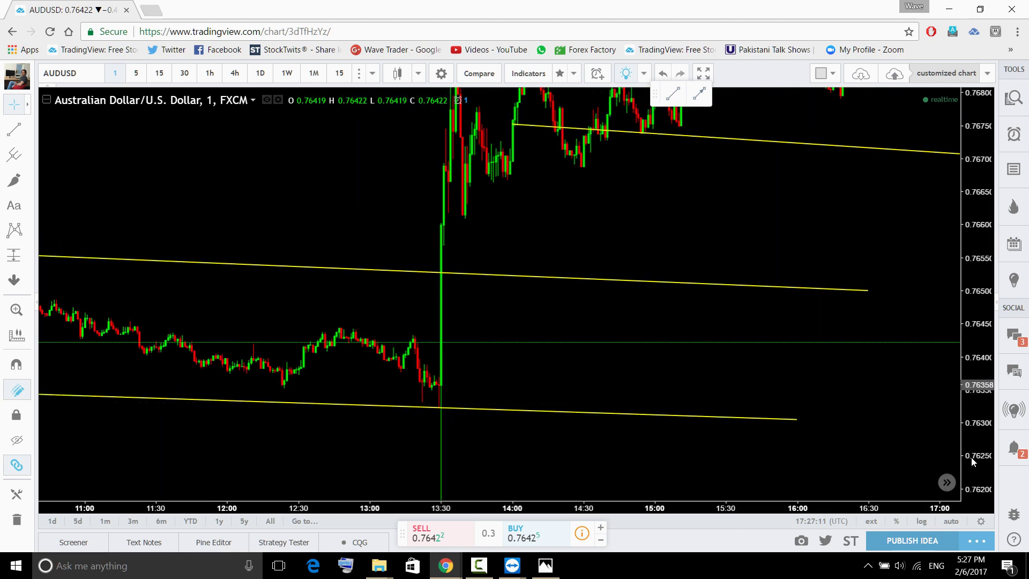
drag(973, 459, 972, 420)
drag(668, 395, 754, 278)
scroll(766, 365, up, 2)
scroll(795, 286, down, 2)
drag(970, 302, 972, 346)
drag(865, 382, 813, 424)
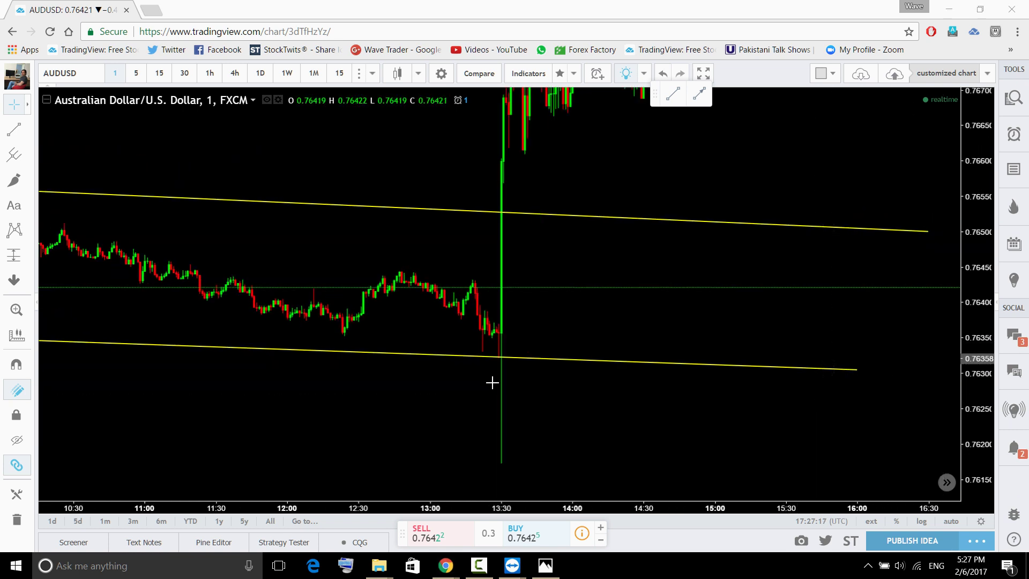
mouse_move(492, 315)
mouse_down()
mouse_move(510, 299)
mouse_move(524, 381)
mouse_move(464, 326)
mouse_move(502, 293)
mouse_move(497, 303)
mouse_up()
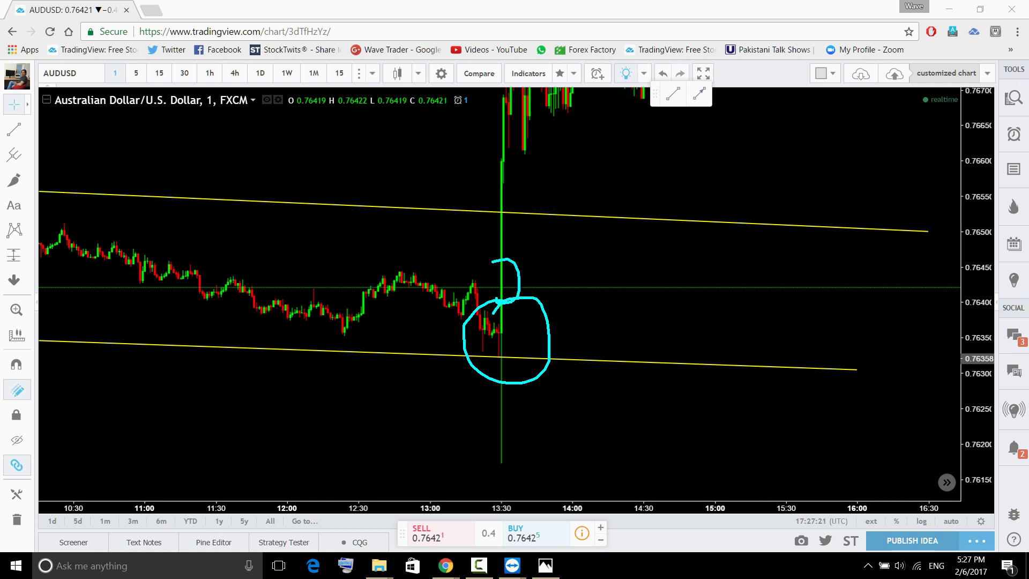
Clear the cyan marks, move to the afternoon channel and circle the 19:45 rebound and 19:05 bounce.
key(Escape)
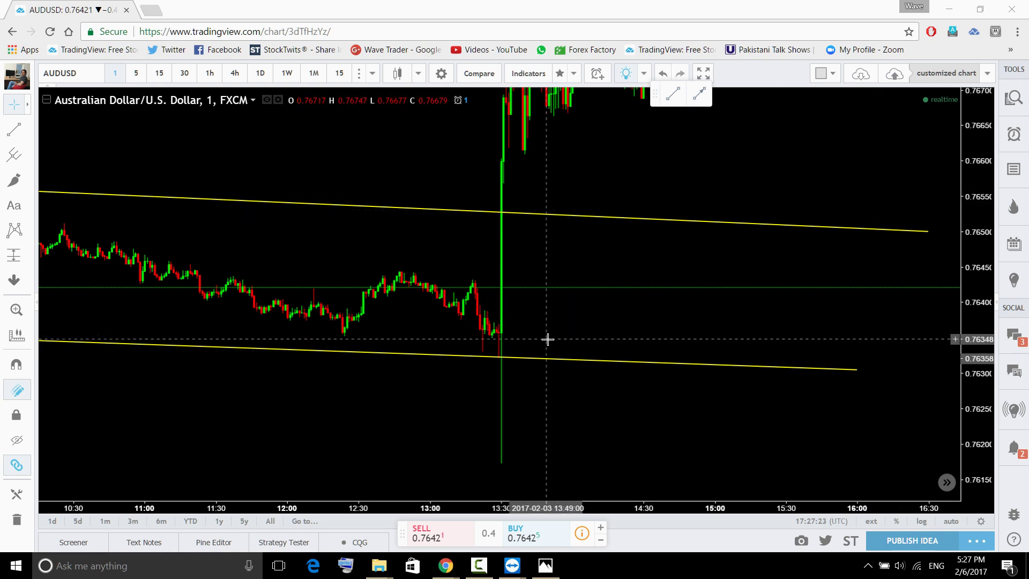
drag(613, 338, 509, 493)
drag(608, 296, 126, 315)
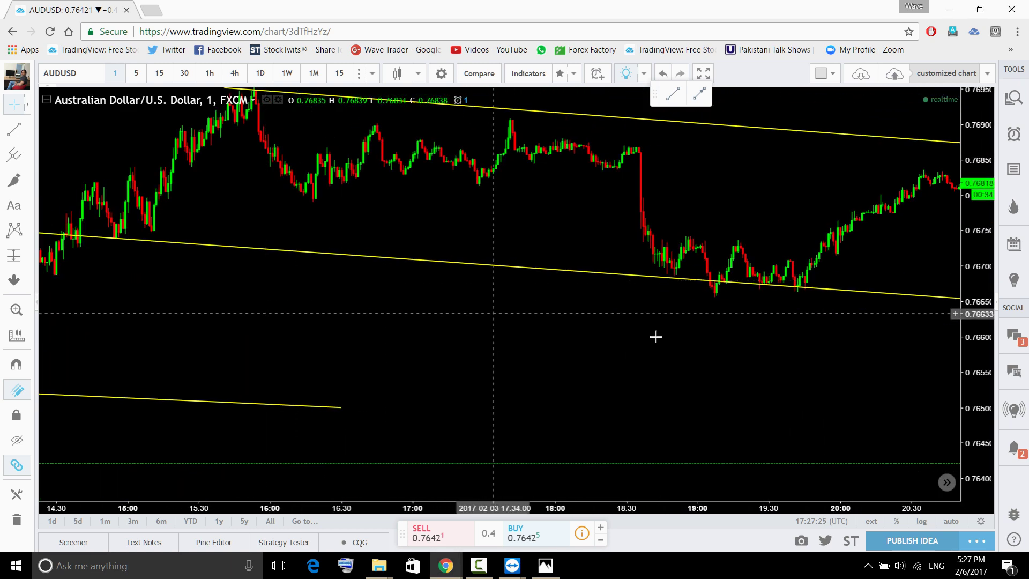
drag(758, 365, 592, 402)
scroll(712, 405, up, 2)
drag(985, 440, 979, 336)
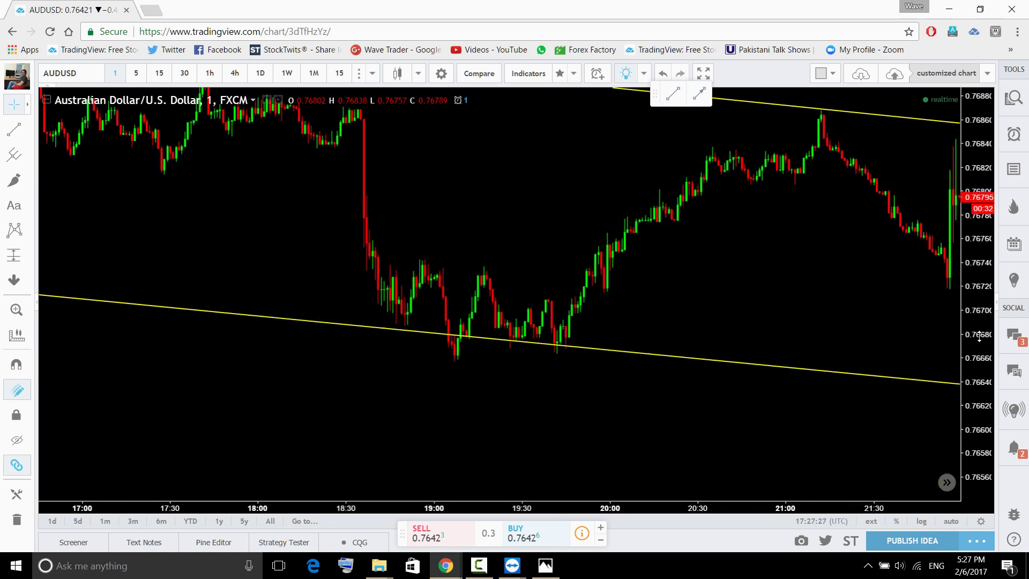
key(ctrl+shift+d)
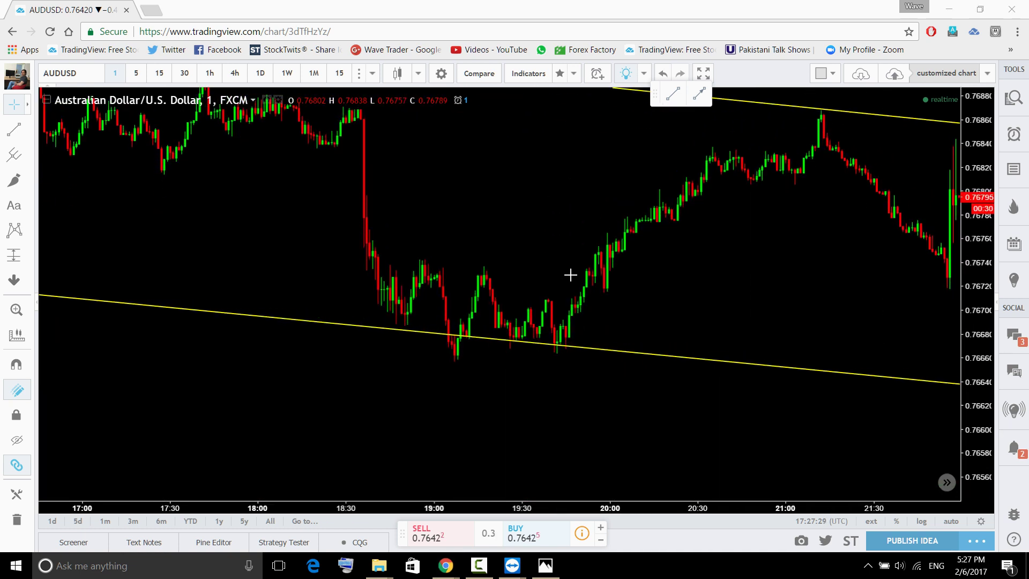
mouse_move(580, 265)
mouse_down()
mouse_move(590, 272)
mouse_move(595, 318)
mouse_up()
drag(558, 309, 580, 266)
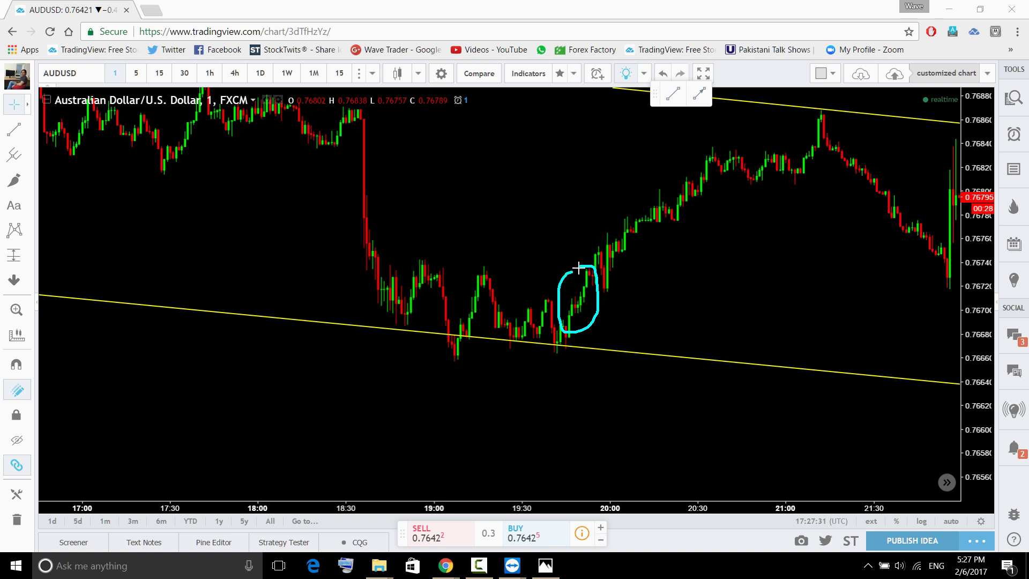
mouse_move(478, 265)
mouse_down()
mouse_move(489, 292)
mouse_move(470, 357)
mouse_move(479, 263)
mouse_up()
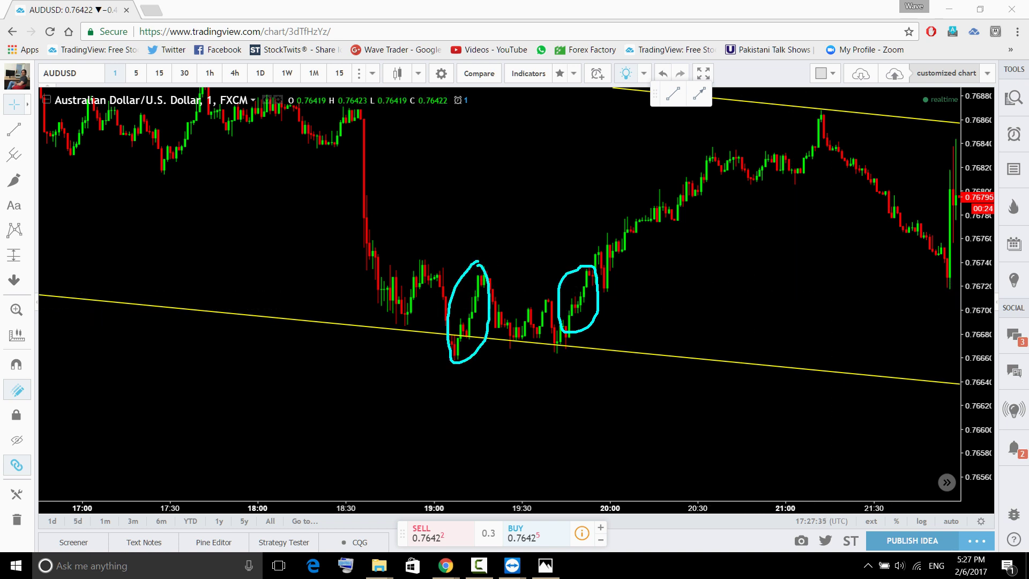
Show the 18:30–23:30 candles, circle the 21:10 peak at the upper line, then undo it.
drag(729, 354, 333, 356)
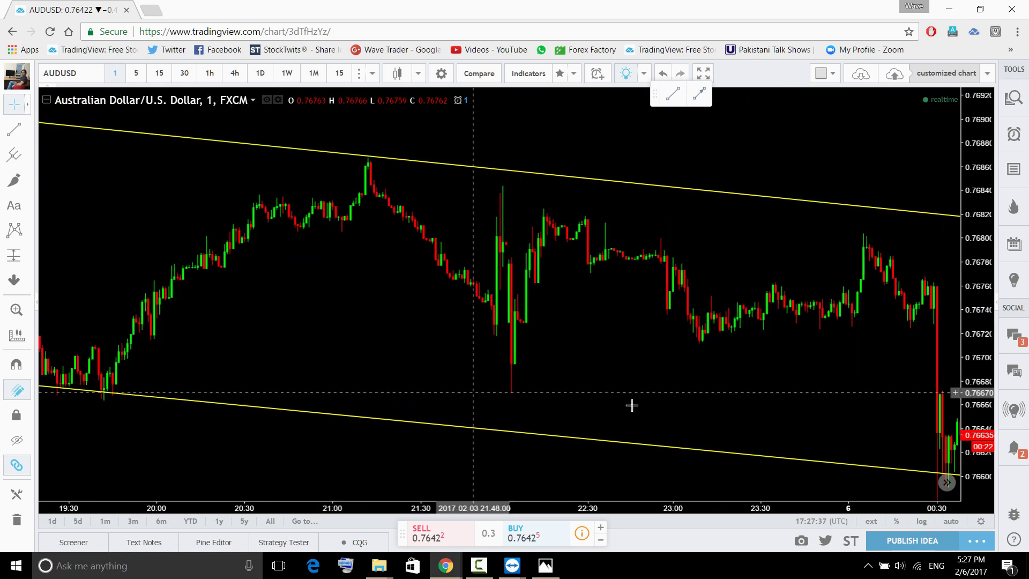
drag(768, 399, 957, 422)
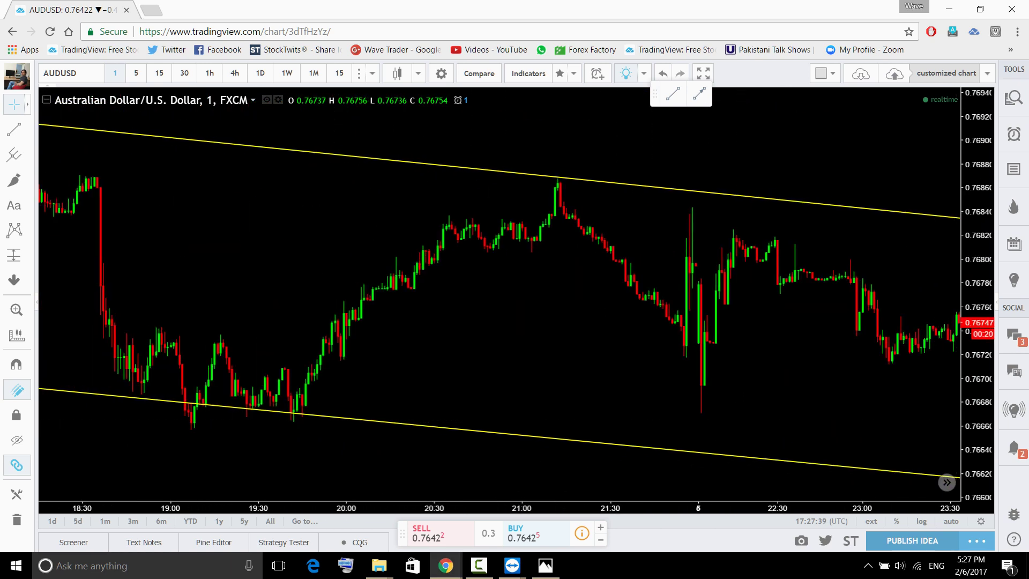
mouse_move(558, 178)
mouse_down()
mouse_move(611, 211)
mouse_move(604, 252)
mouse_move(578, 202)
mouse_up()
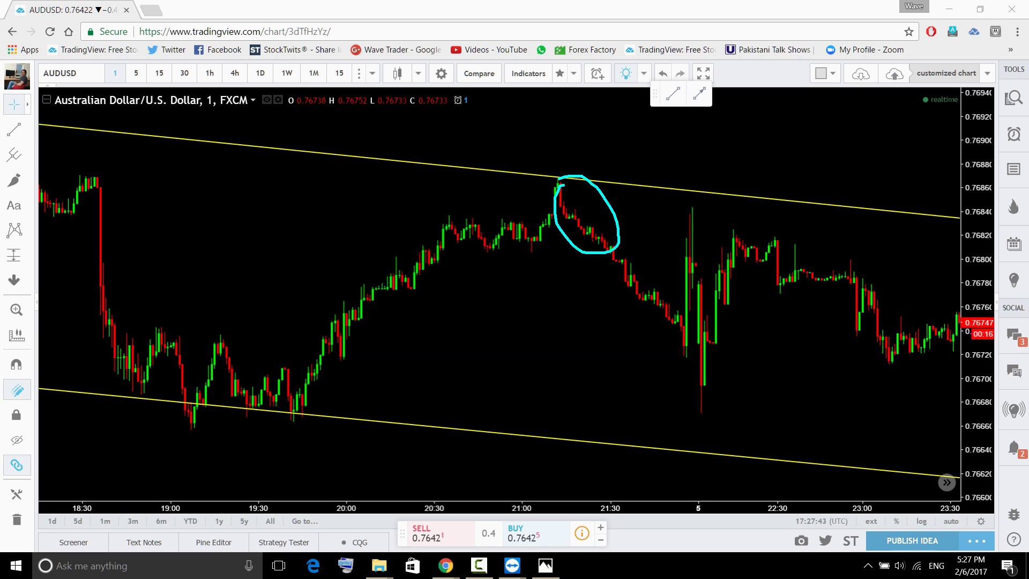
key(ctrl+z)
Bring the 05:30–13:00 candles into view, circle the 10:00 drop from the upper line, then undo it.
drag(865, 370, 30, 261)
scroll(718, 388, down, 4)
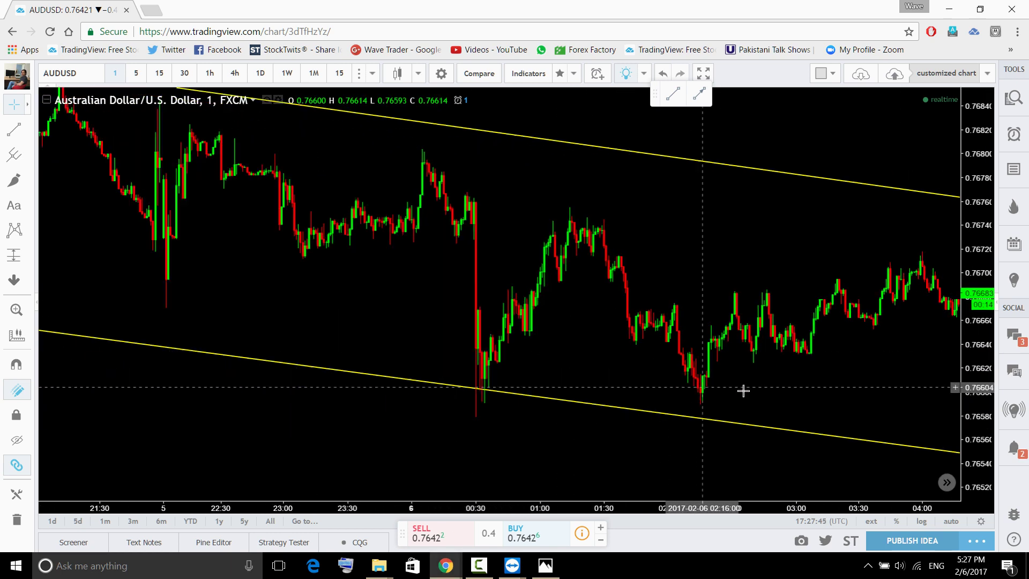
drag(886, 393, 142, 338)
drag(817, 401, 489, 402)
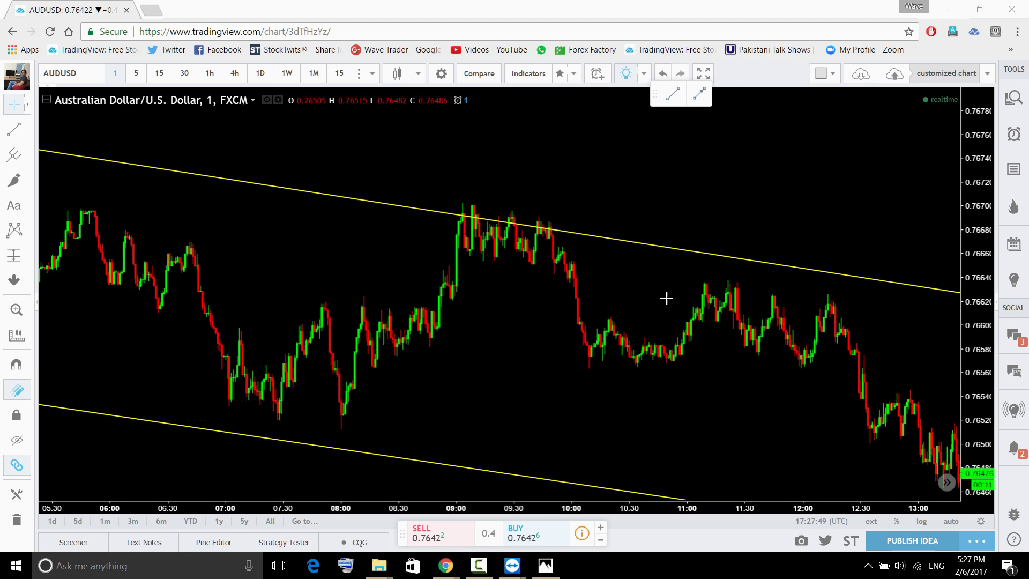
mouse_move(579, 263)
mouse_down()
mouse_move(602, 321)
mouse_move(587, 364)
mouse_move(571, 281)
mouse_move(581, 263)
mouse_up()
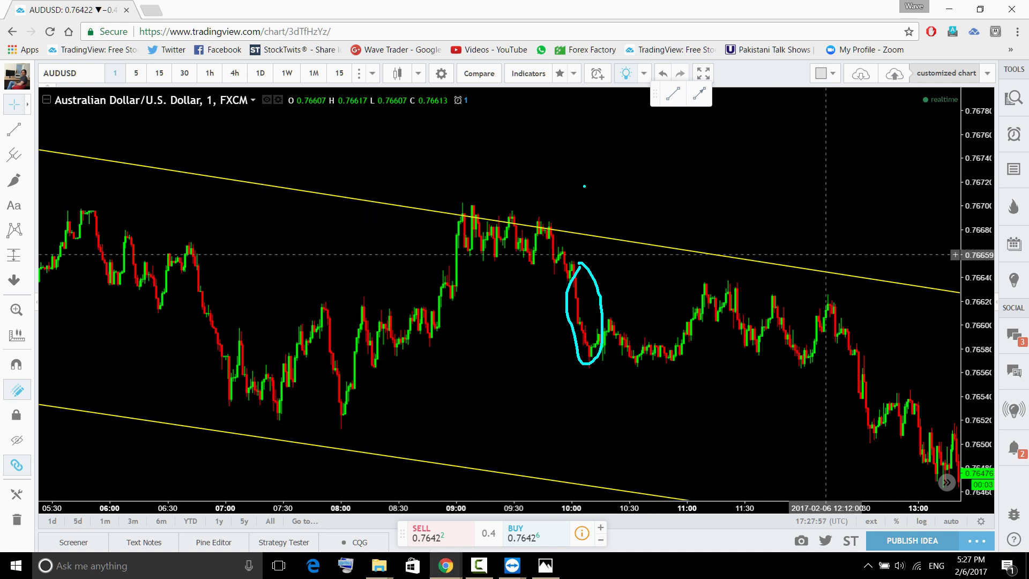
key(ctrl+z)
scroll(609, 426, down, 5)
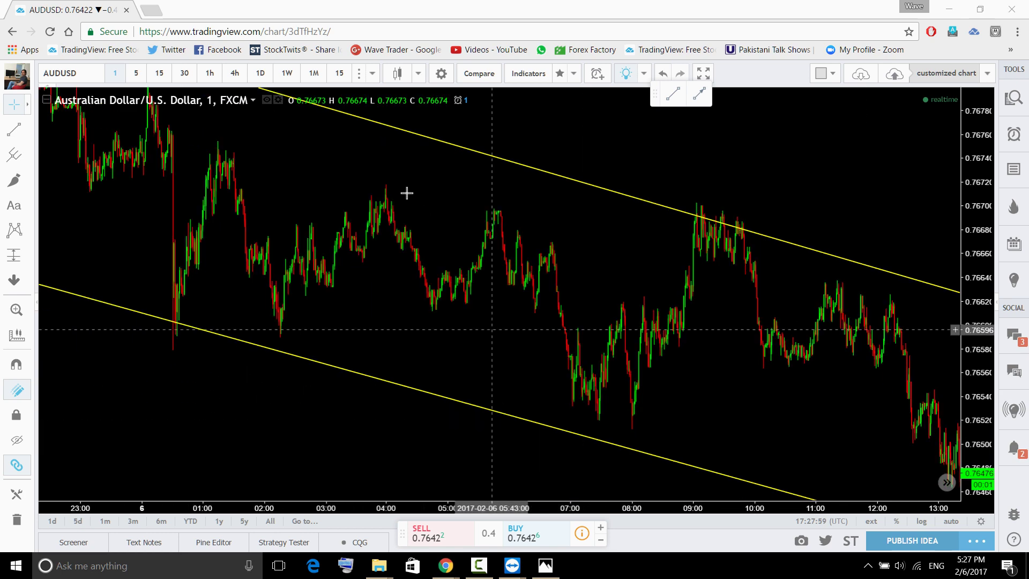
Put AUDUSD on 1-hour candles and frame both falling channels and the long-position box.
click(210, 74)
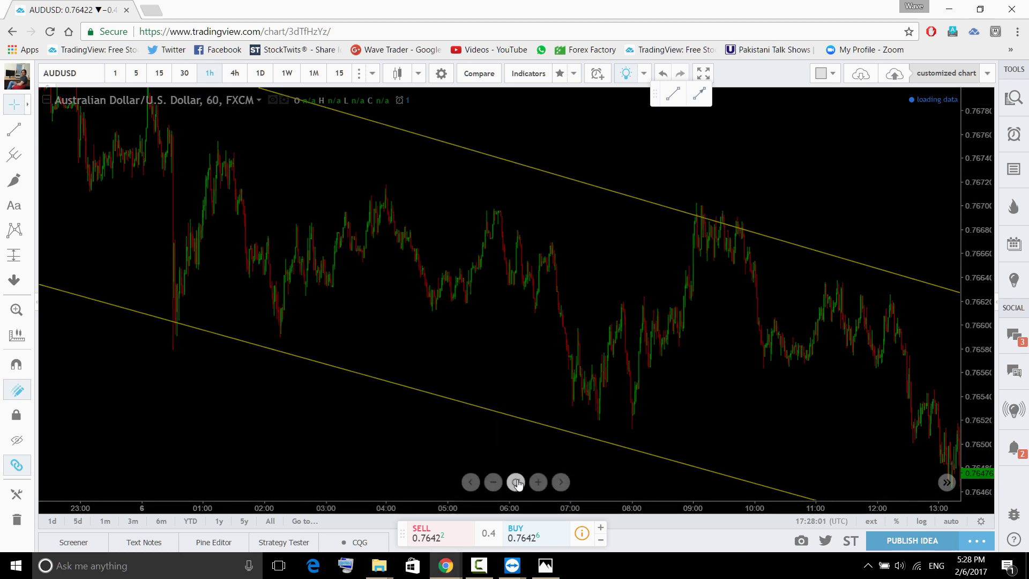
click(518, 484)
scroll(800, 306, up, 5)
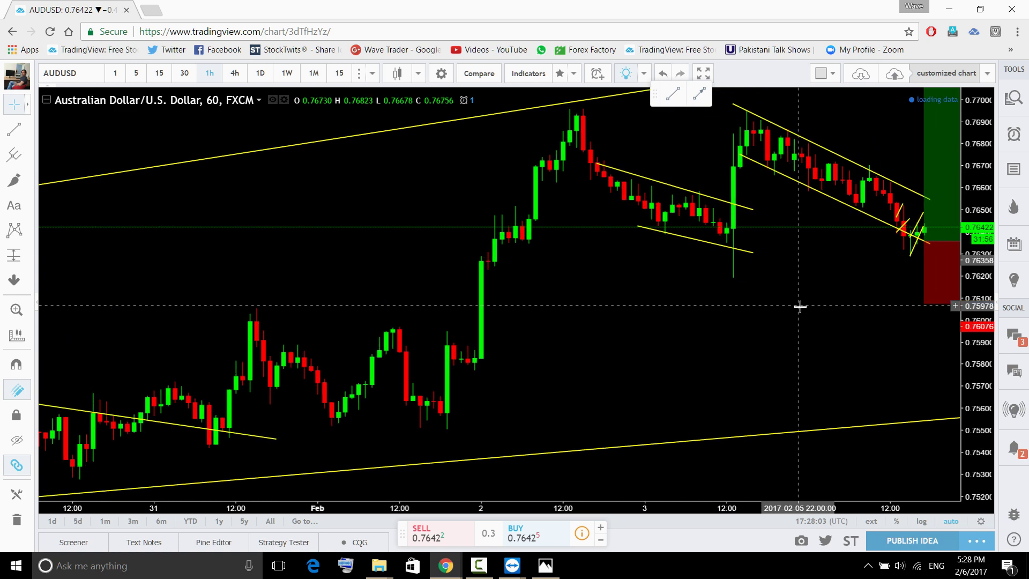
scroll(932, 286, up, 1)
scroll(937, 294, up, 1)
drag(972, 313, 971, 296)
drag(889, 351, 575, 409)
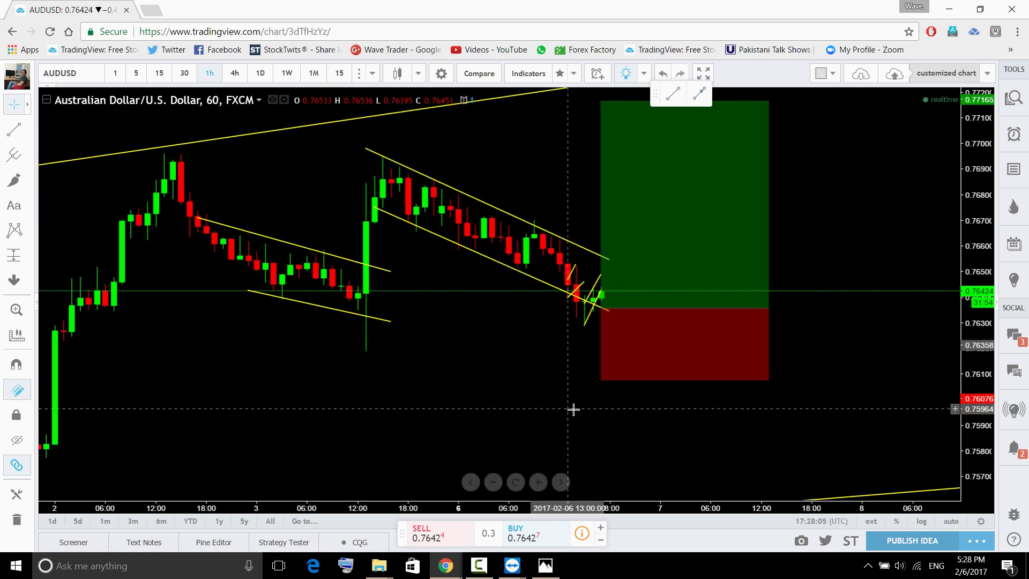
scroll(576, 410, down, 2)
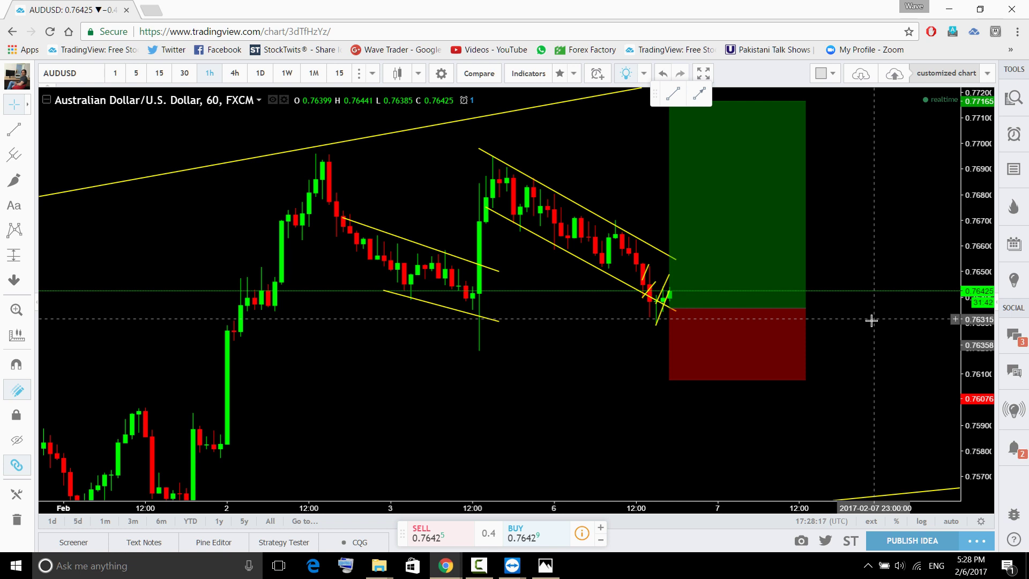
Switch the chart to CADCHF on the 4-hour timeframe.
click(1013, 97)
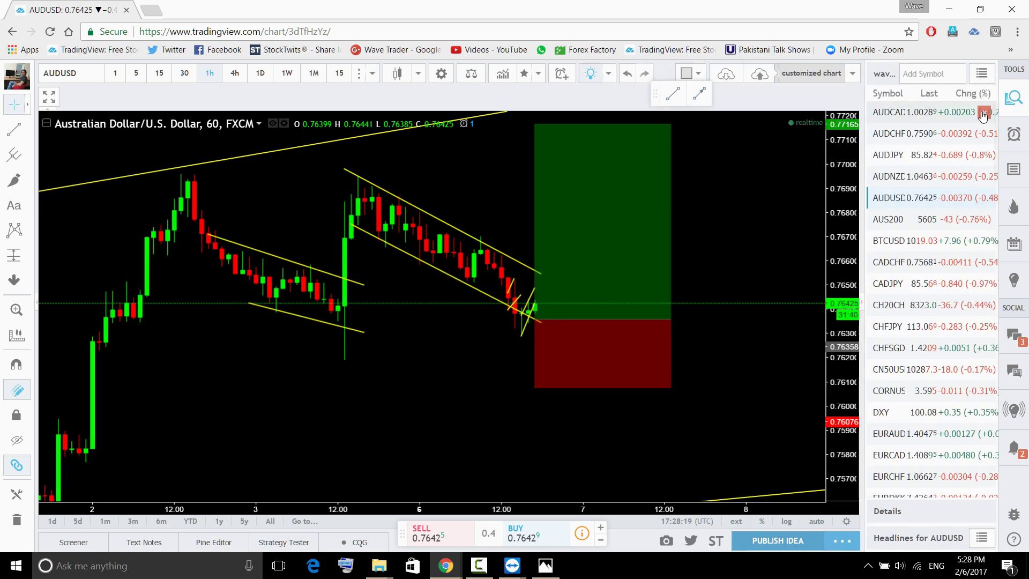
click(910, 261)
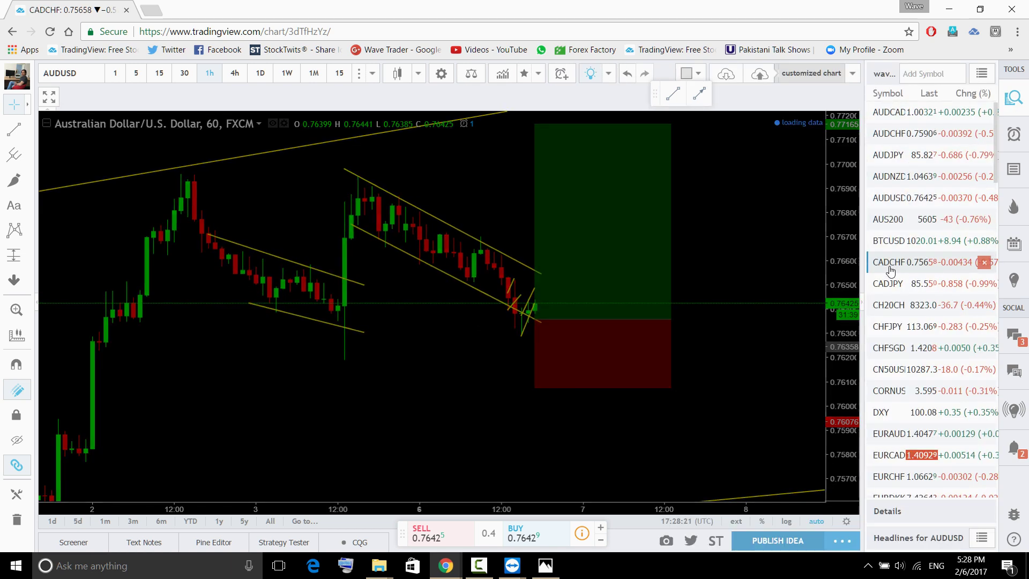
click(1013, 97)
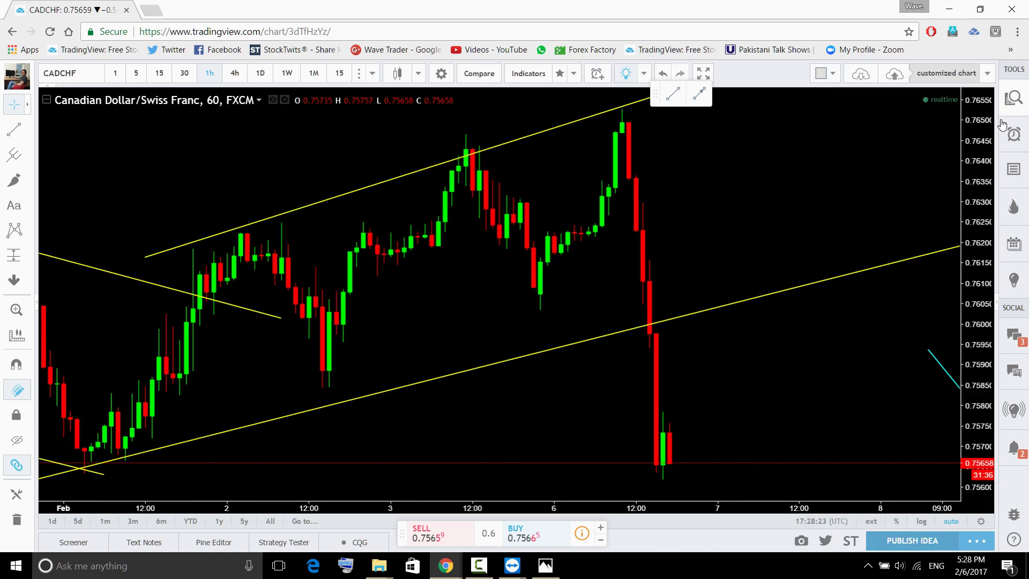
click(235, 73)
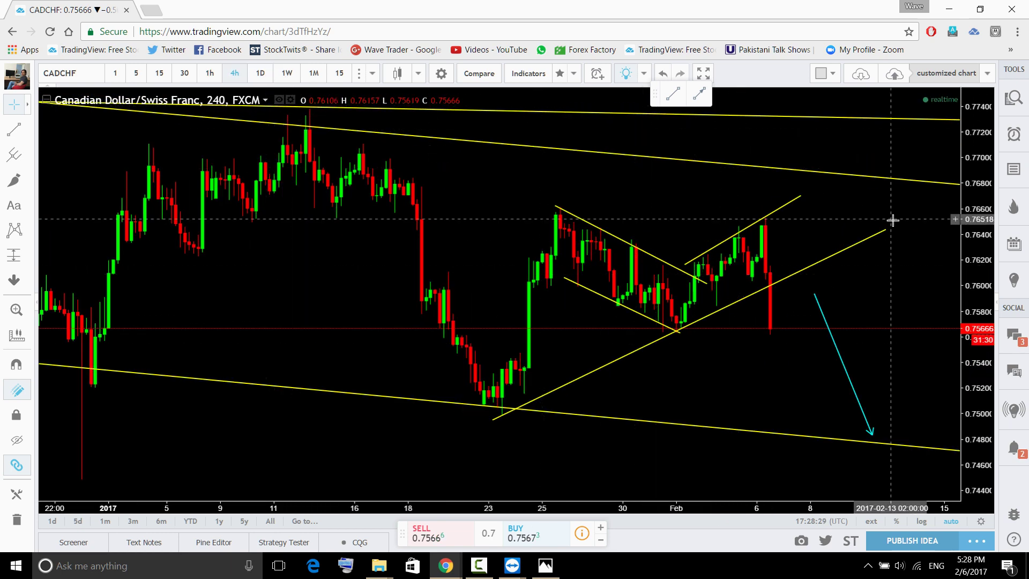
Shift the chart left to leave room for future dates, then switch to 25.png in Photos.
drag(964, 222, 956, 346)
scroll(956, 344, down, 2)
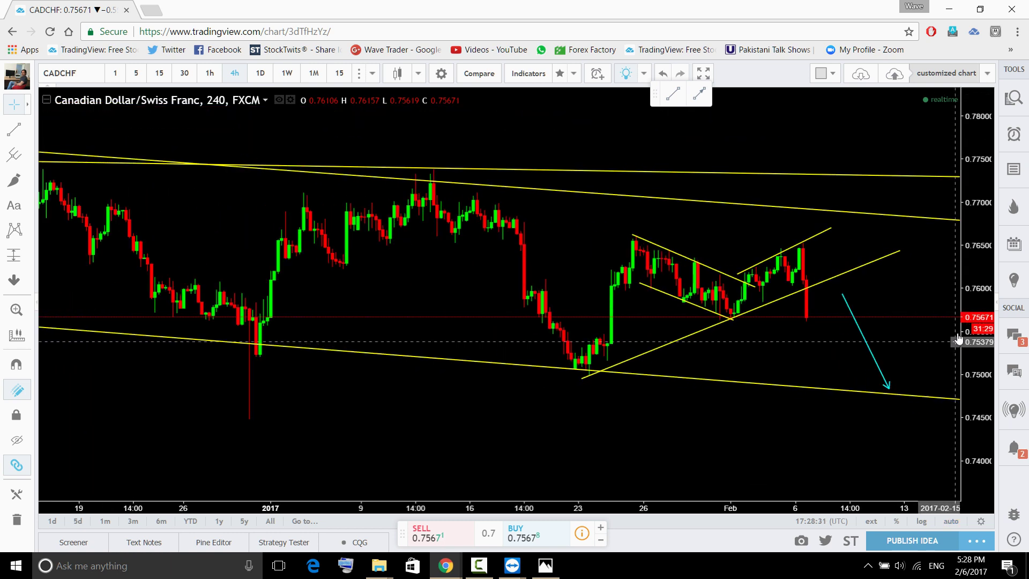
scroll(976, 291, down, 4)
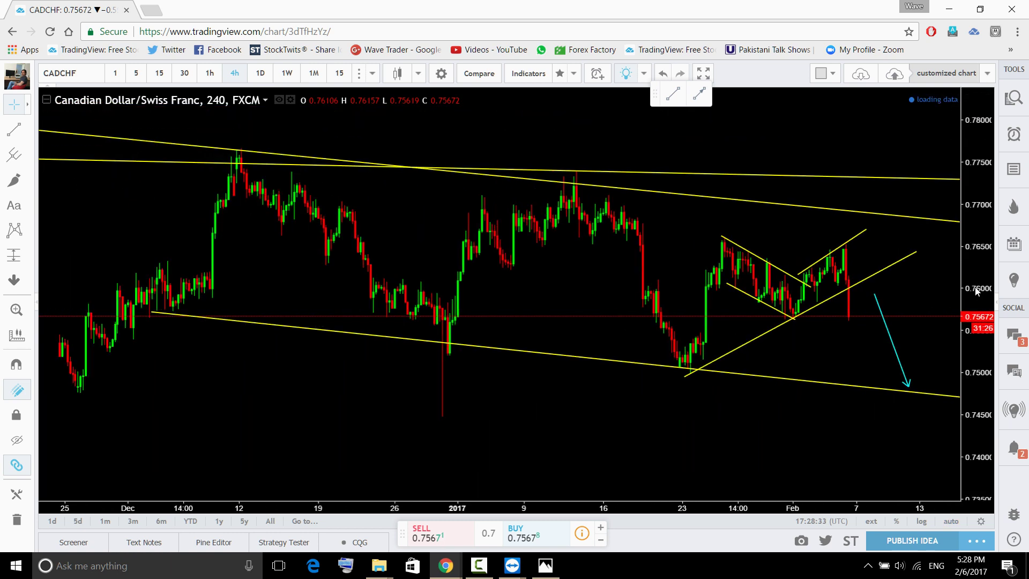
drag(870, 416, 765, 420)
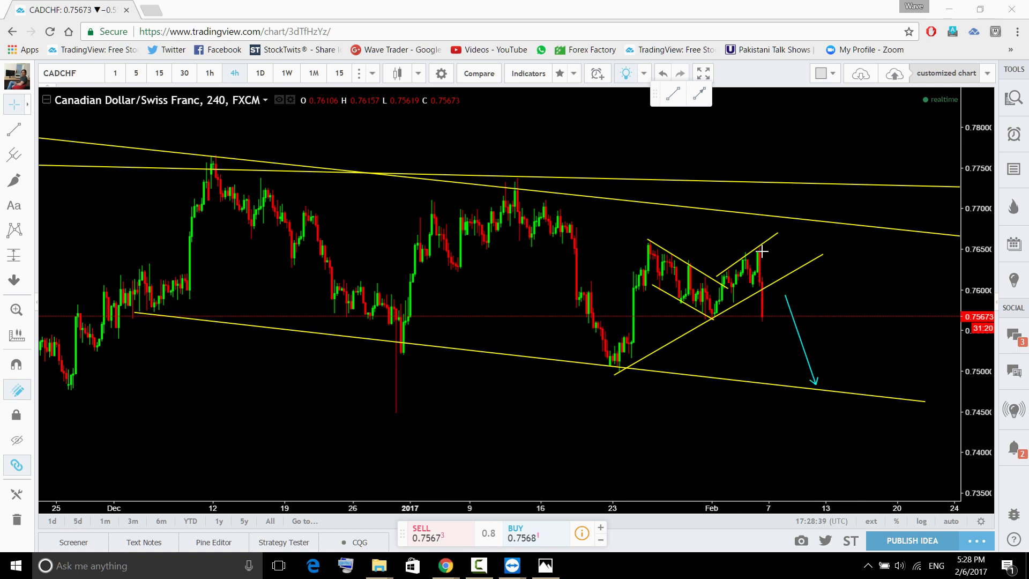
mouse_move(762, 251)
mouse_down()
mouse_move(802, 209)
mouse_move(813, 232)
mouse_move(792, 225)
mouse_up()
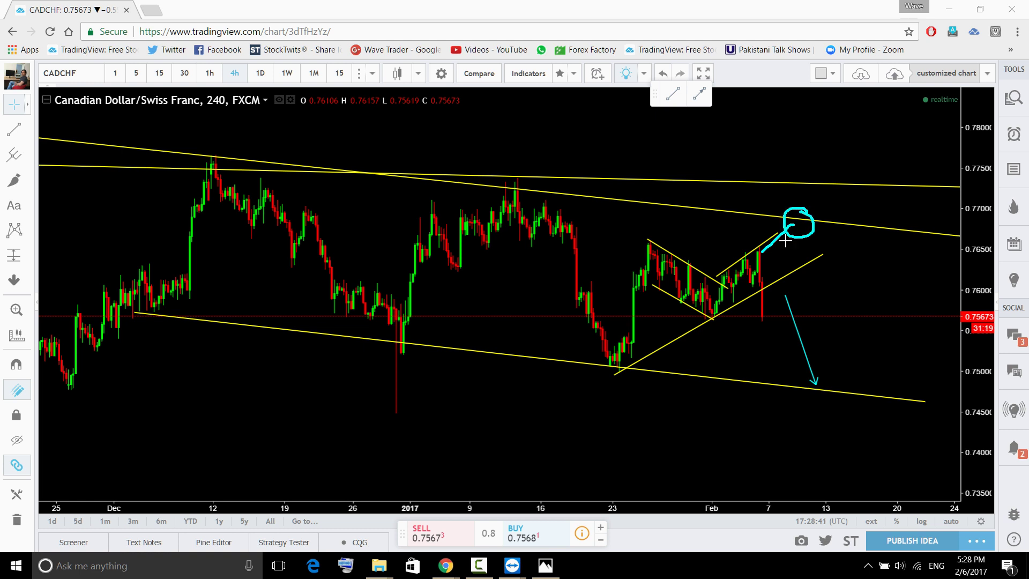
key(ctrl+z)
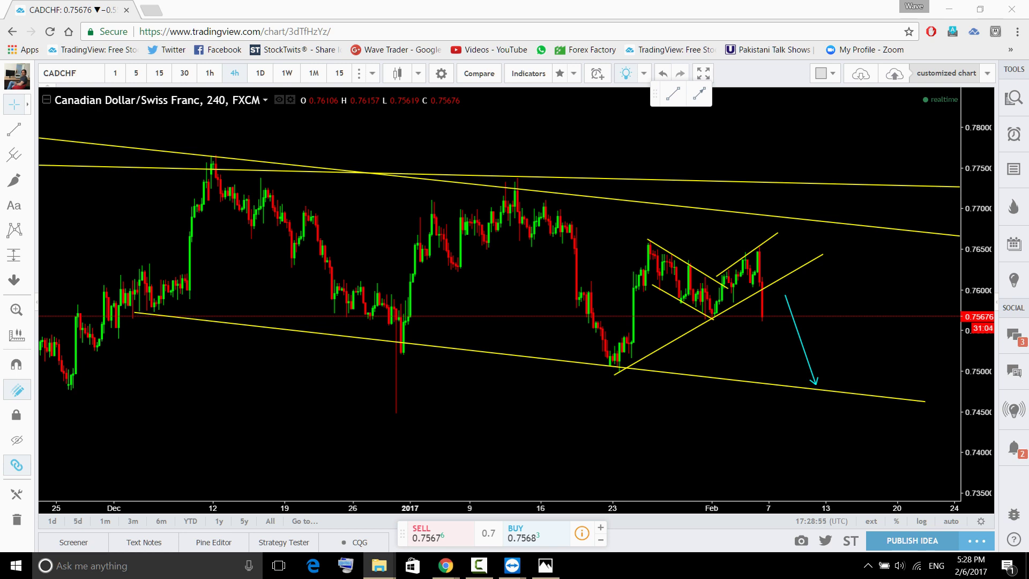
key(alt+Tab)
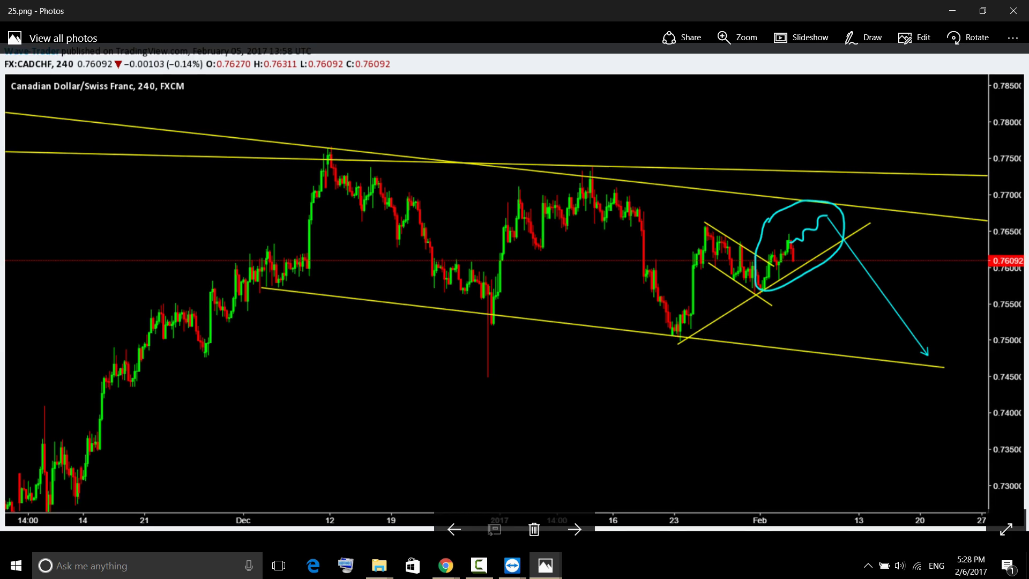
Sketch temporary cyan strokes over the 25.png wedge, then close the Photos viewer.
key(alt+Tab)
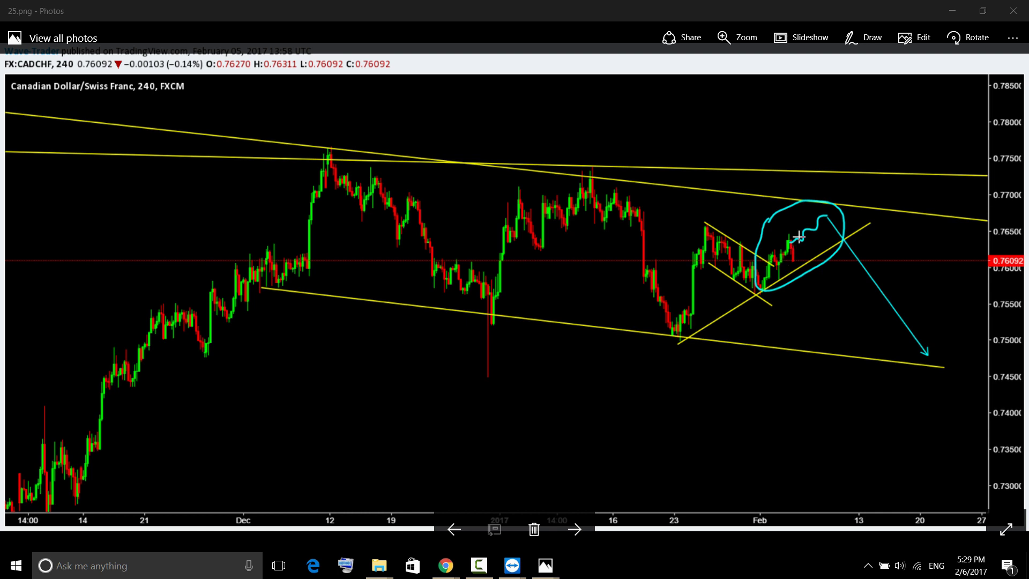
drag(798, 237, 829, 214)
mouse_move(766, 277)
mouse_down()
mouse_move(778, 274)
mouse_move(787, 239)
mouse_move(804, 257)
mouse_move(825, 230)
mouse_move(830, 255)
mouse_up()
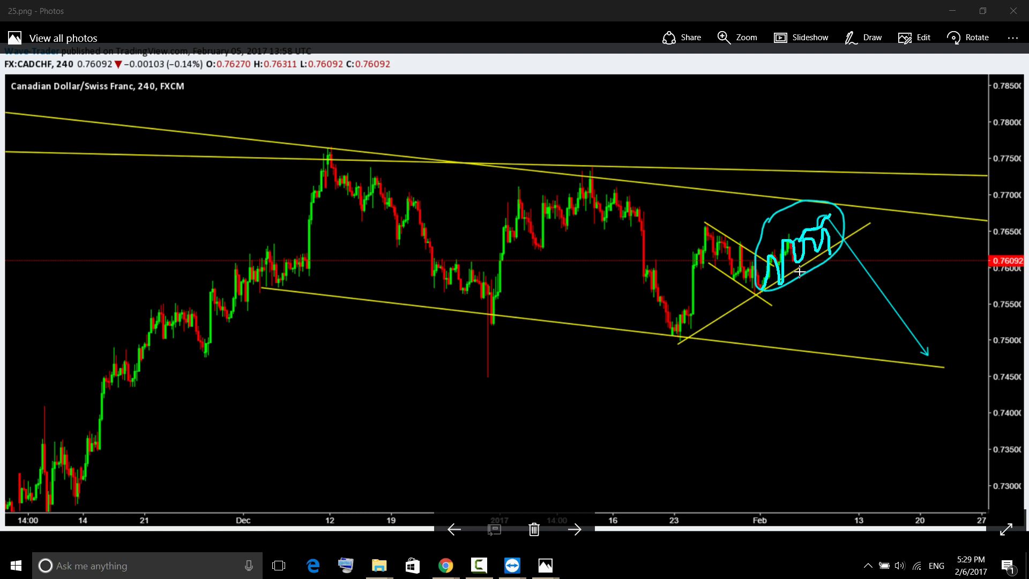
drag(799, 271, 812, 312)
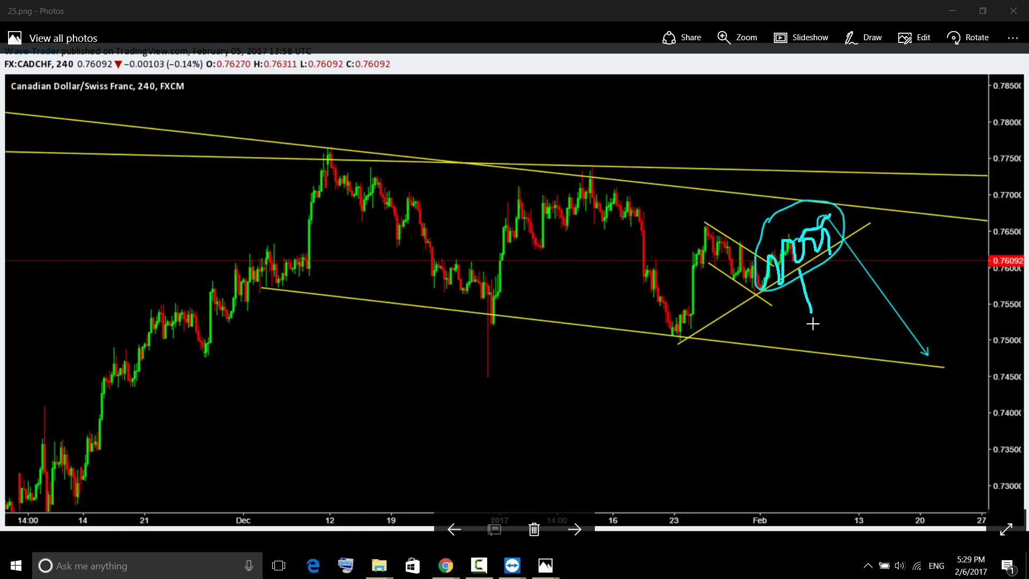
right_click(849, 307)
click(989, 134)
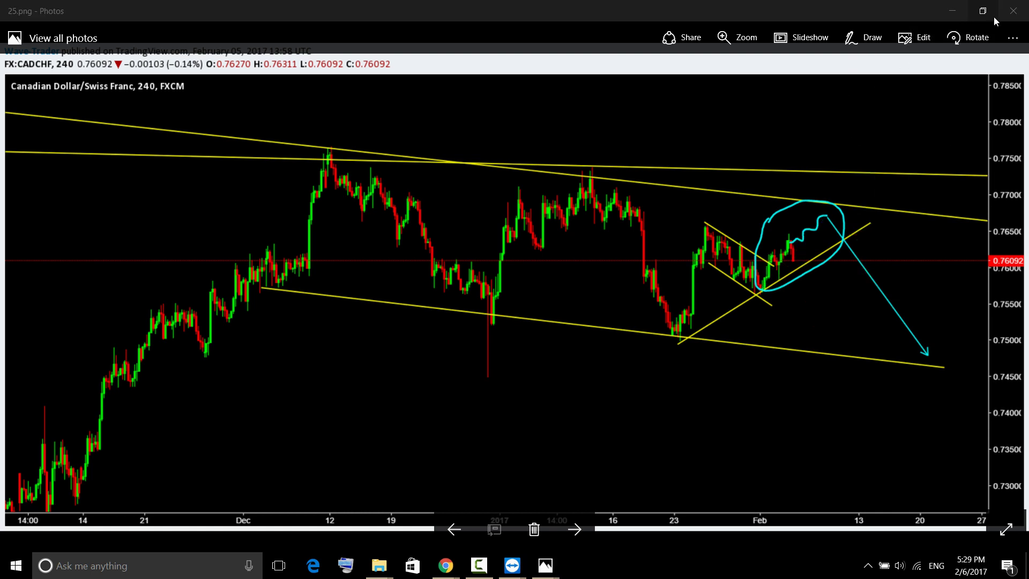
click(1012, 10)
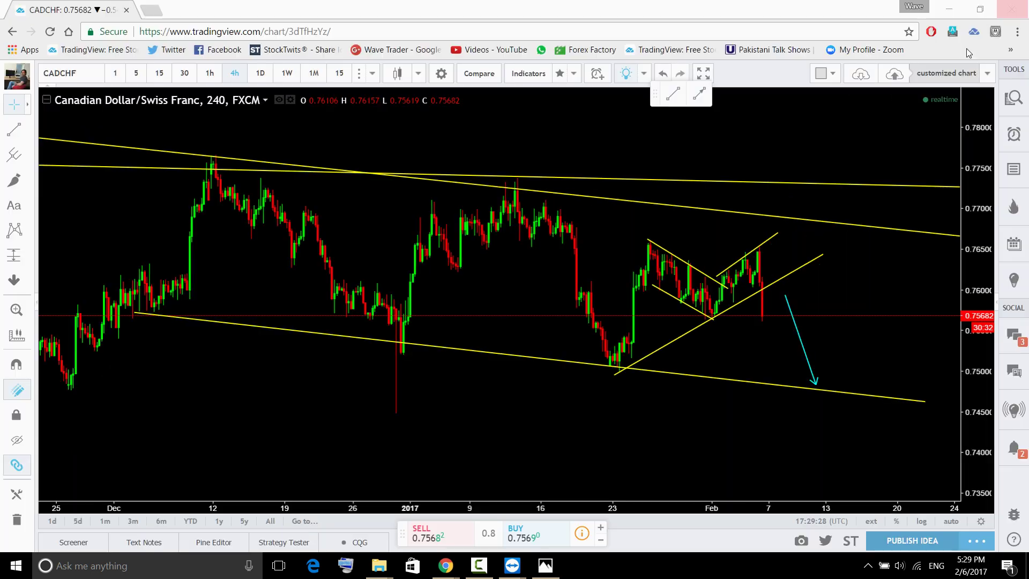
Reframe CADCHF on 1-hour candles, then switch it to 15-minute candles.
click(210, 73)
click(517, 485)
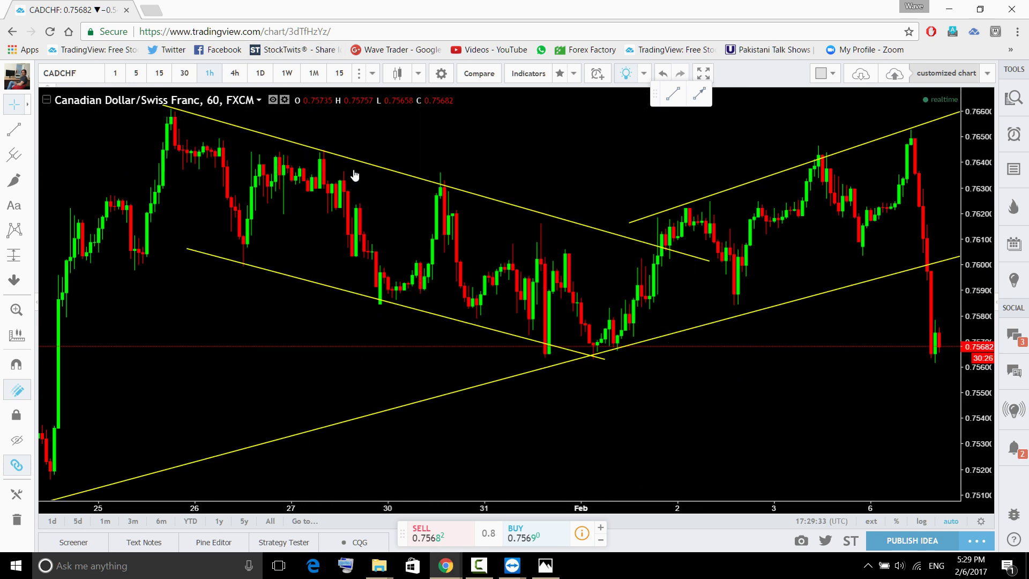
scroll(868, 315, down, 3)
drag(971, 224, 970, 325)
drag(853, 342, 614, 363)
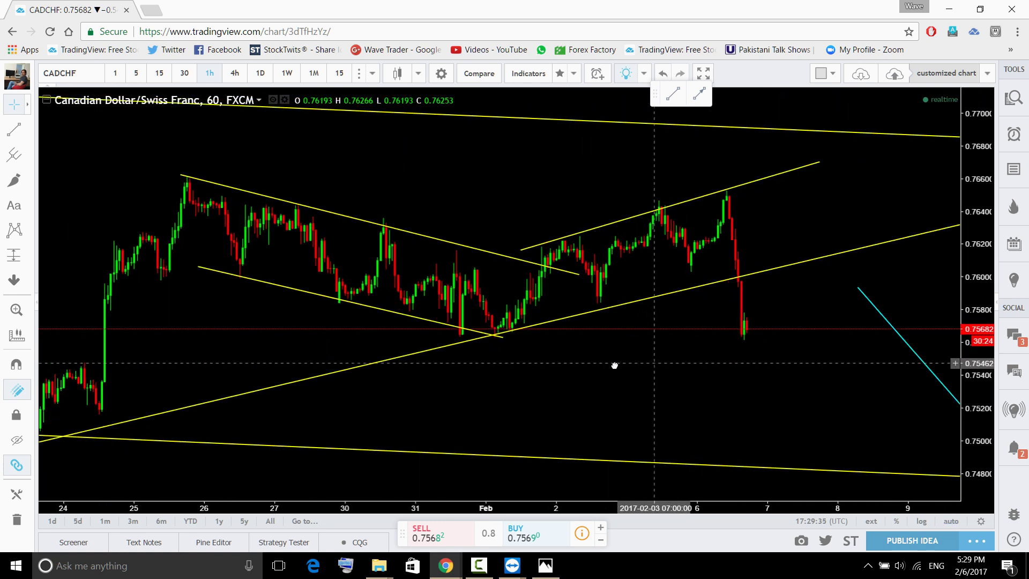
click(10, 132)
right_click(356, 167)
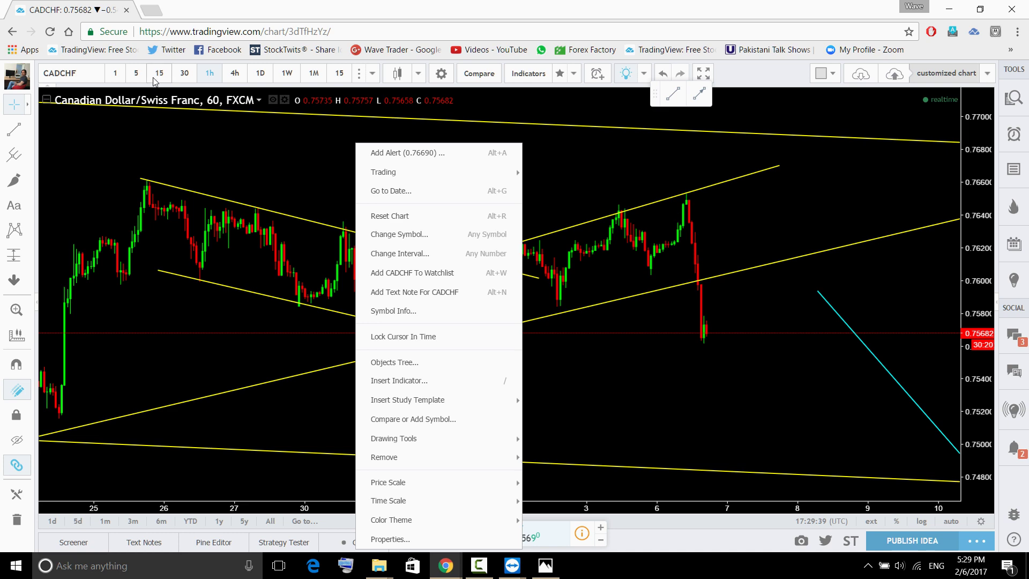
click(155, 78)
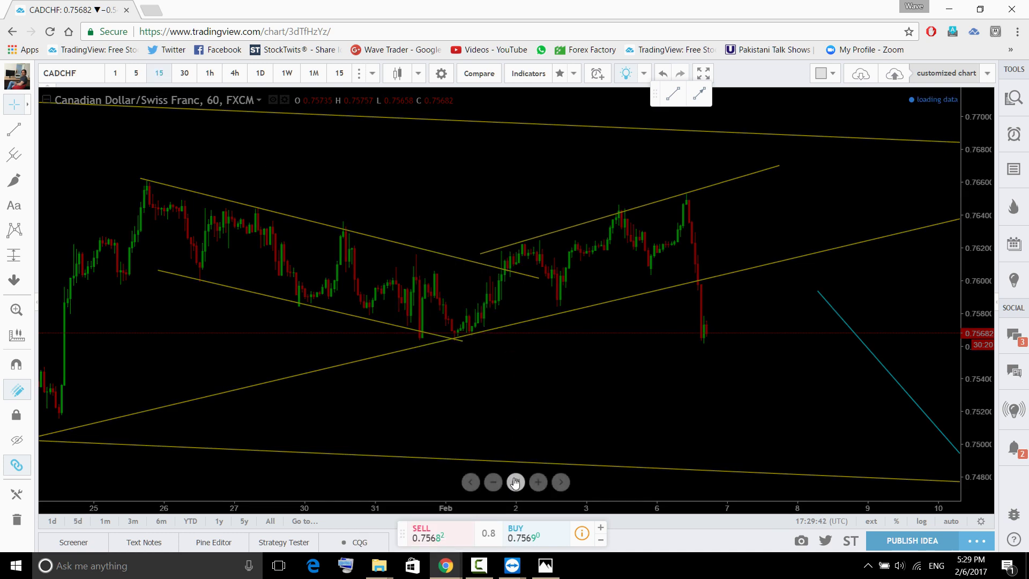
scroll(615, 367, up, 5)
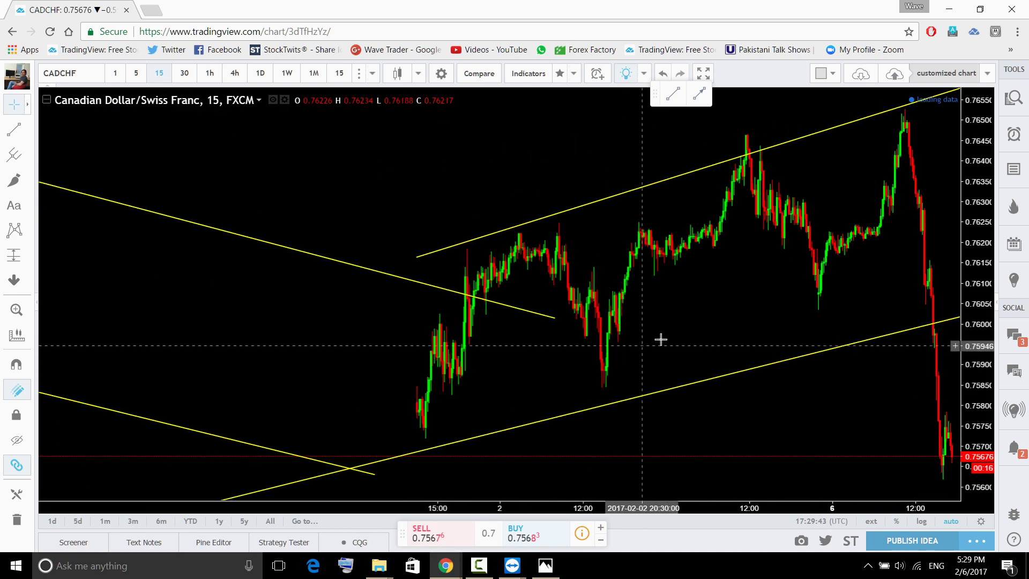
scroll(926, 206, down, 5)
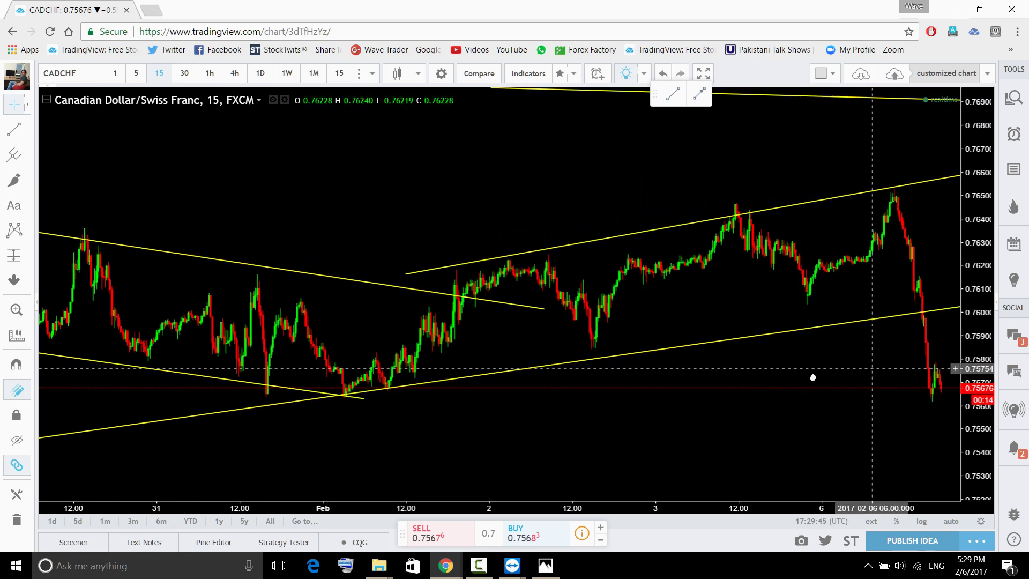
Draw two falling yellow channels over the pullbacks after the Feb 2 and Feb 3 peaks.
click(14, 129)
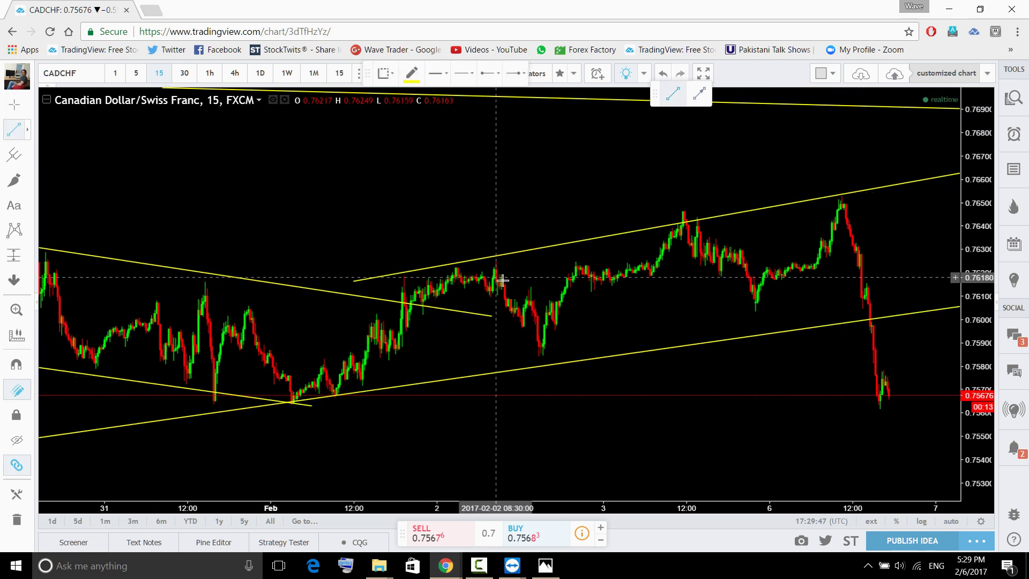
drag(473, 262, 575, 312)
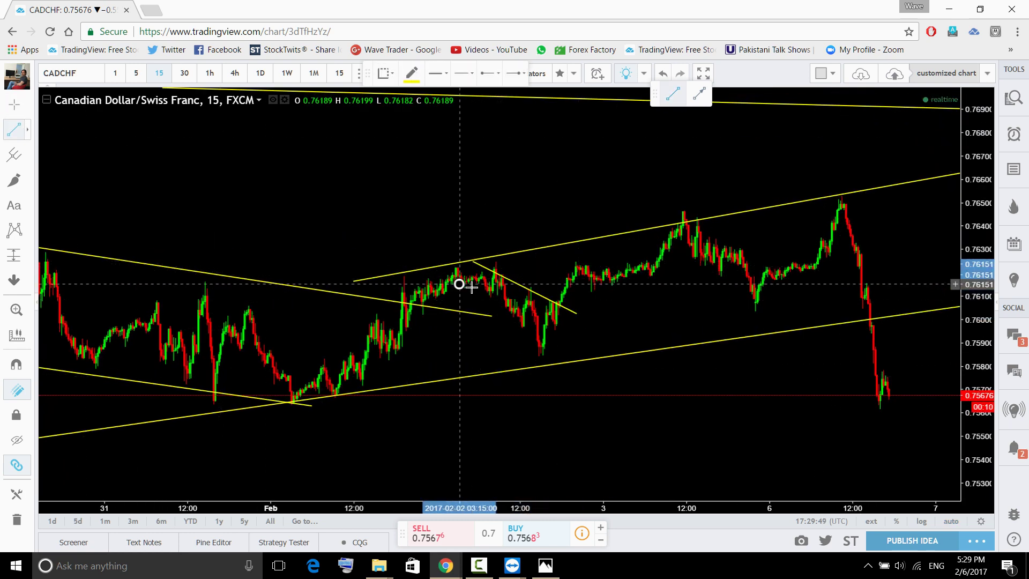
drag(459, 284, 542, 347)
drag(684, 212, 787, 283)
mouse_move(676, 250)
mouse_down()
mouse_move(773, 298)
mouse_move(748, 306)
mouse_up()
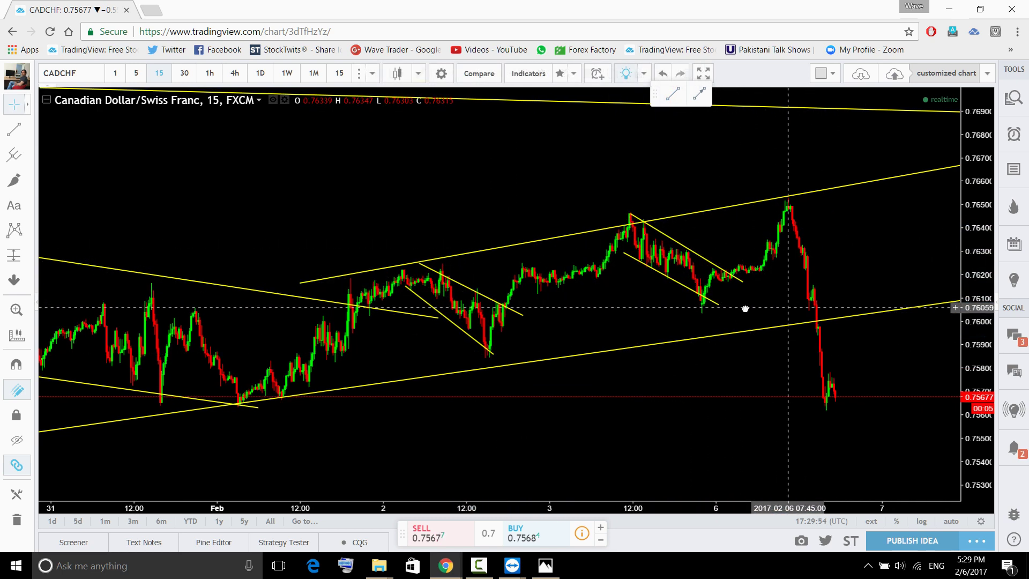
click(15, 132)
Draw a rising yellow trend line from the 1 Feb low, then trace and loop the three rallies in cyan.
mouse_move(258, 401)
mouse_down()
mouse_move(787, 301)
mouse_move(860, 274)
mouse_up()
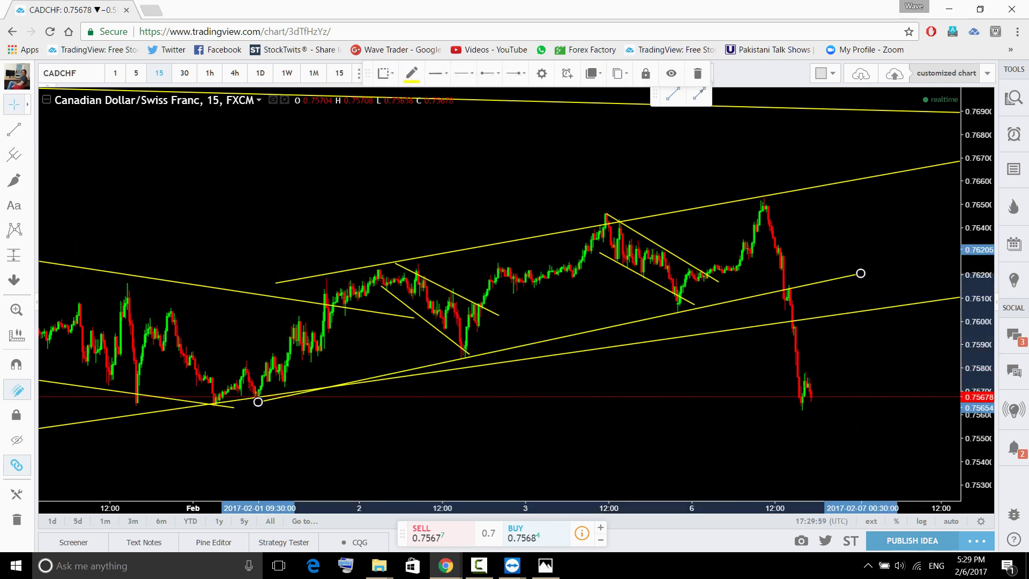
mouse_move(257, 397)
mouse_down()
mouse_move(330, 319)
mouse_move(426, 295)
mouse_move(472, 345)
mouse_move(622, 235)
mouse_move(684, 312)
mouse_move(763, 208)
mouse_up()
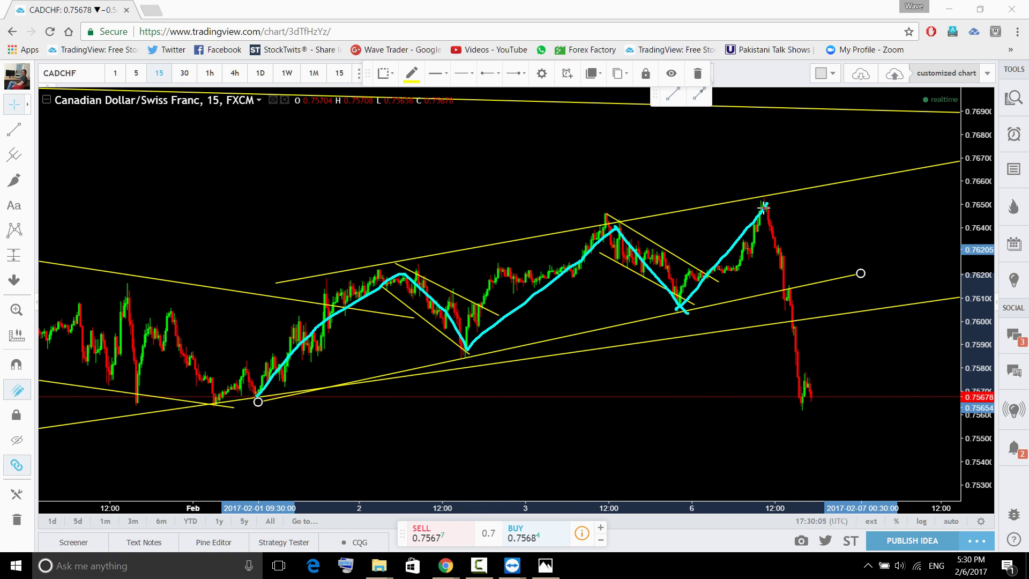
mouse_move(578, 225)
mouse_down()
mouse_move(589, 225)
mouse_move(589, 294)
mouse_move(490, 321)
mouse_move(480, 260)
mouse_move(559, 233)
mouse_up()
mouse_move(365, 268)
mouse_down()
mouse_move(351, 351)
mouse_move(259, 367)
mouse_move(361, 263)
mouse_move(394, 267)
mouse_up()
mouse_move(752, 200)
mouse_down()
mouse_move(764, 202)
mouse_move(754, 264)
mouse_move(694, 296)
mouse_move(682, 264)
mouse_move(747, 200)
mouse_up()
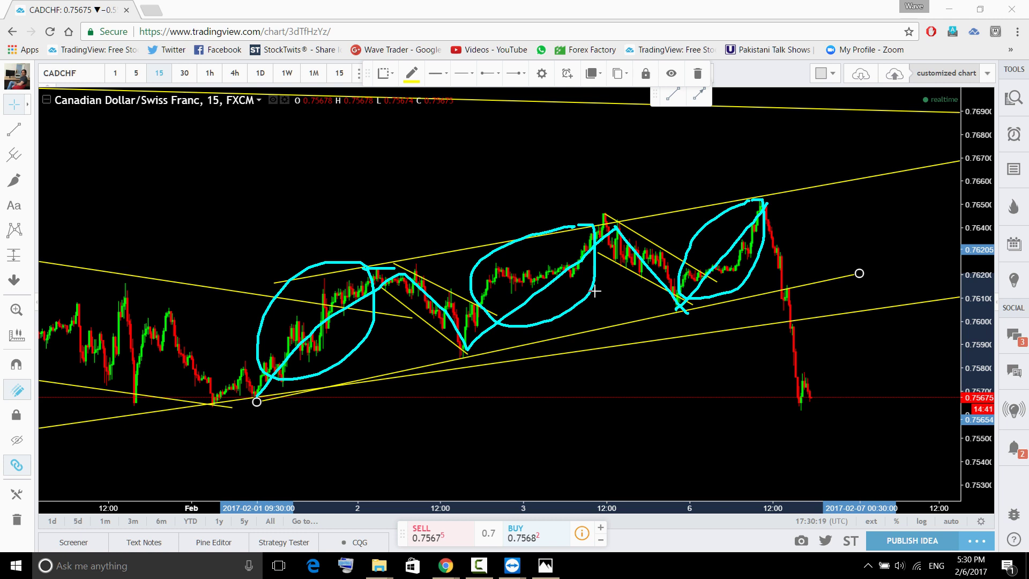
click(834, 225)
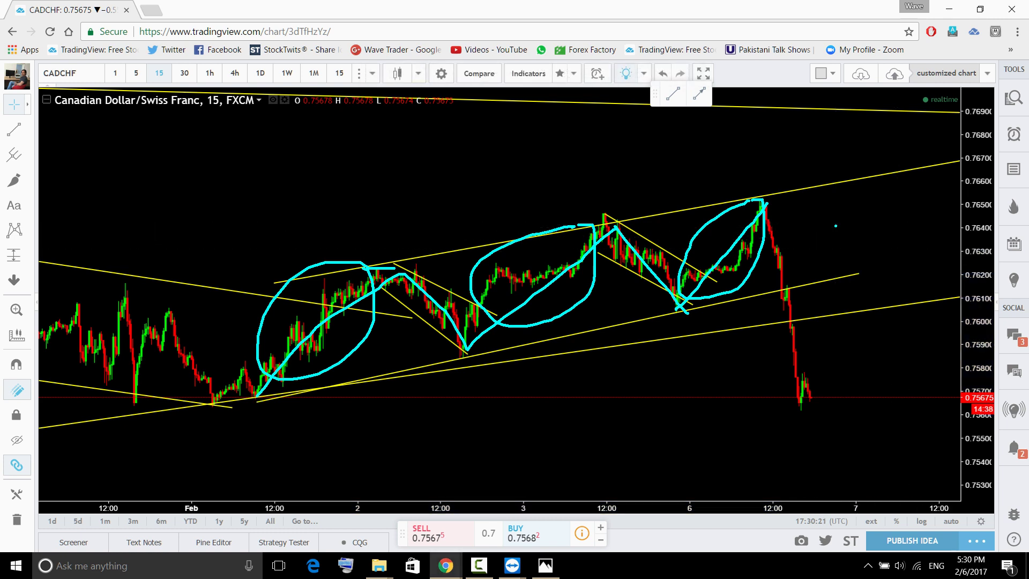
Clear the cyan marks, then circle the three peaks, second pullback and final drop in cyan.
key(Escape)
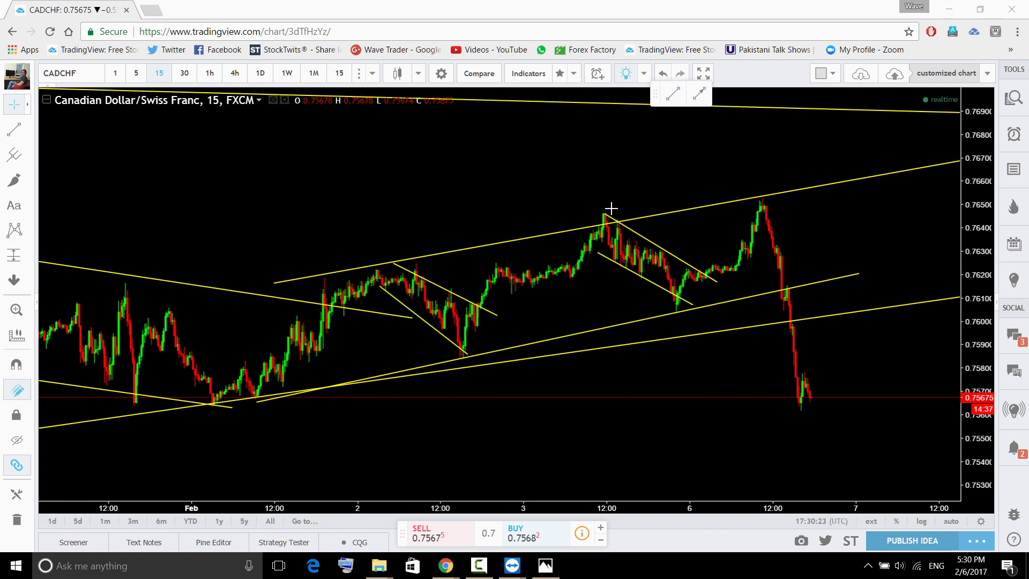
mouse_move(612, 208)
mouse_down()
mouse_move(615, 226)
mouse_move(606, 214)
mouse_up()
drag(752, 190, 763, 200)
mouse_move(394, 255)
mouse_down()
mouse_move(363, 273)
mouse_move(398, 274)
mouse_move(482, 313)
mouse_move(461, 357)
mouse_move(394, 284)
mouse_move(421, 273)
mouse_up()
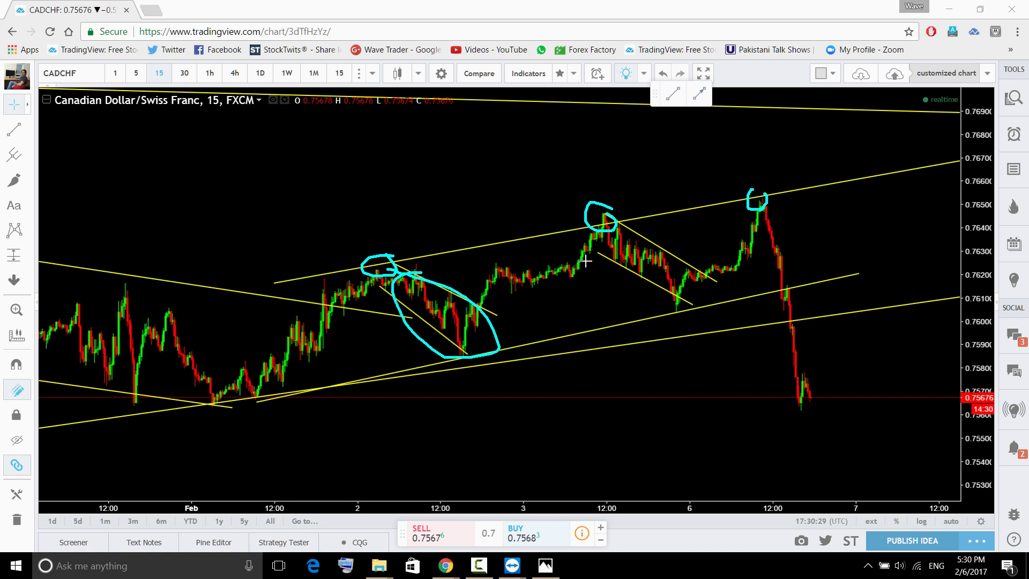
mouse_move(629, 227)
mouse_down()
mouse_move(696, 243)
mouse_move(648, 301)
mouse_move(616, 242)
mouse_move(628, 228)
mouse_up()
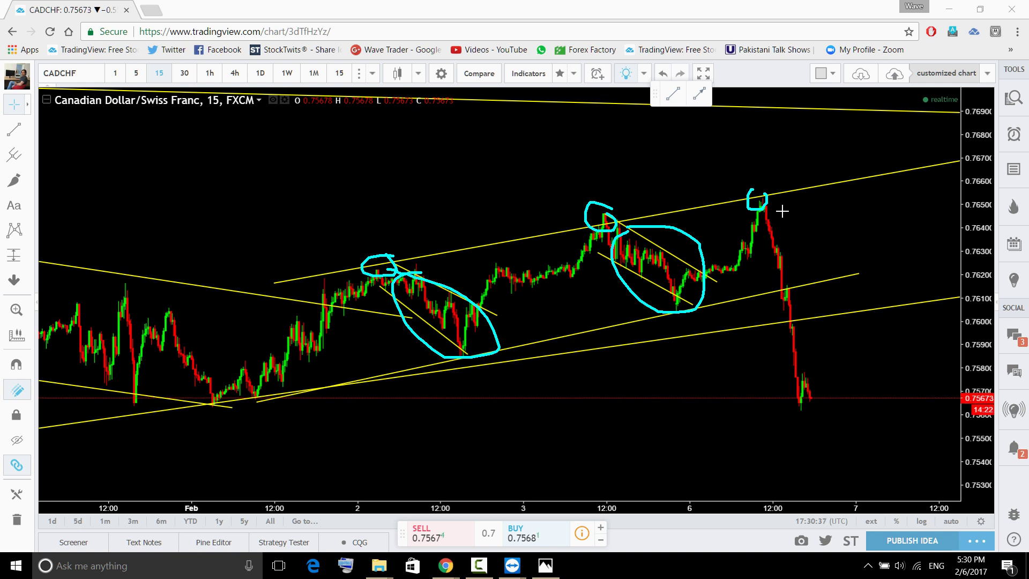
mouse_move(774, 204)
mouse_down()
mouse_move(803, 223)
mouse_move(838, 336)
mouse_move(830, 401)
mouse_move(763, 367)
mouse_move(755, 242)
mouse_move(773, 204)
mouse_up()
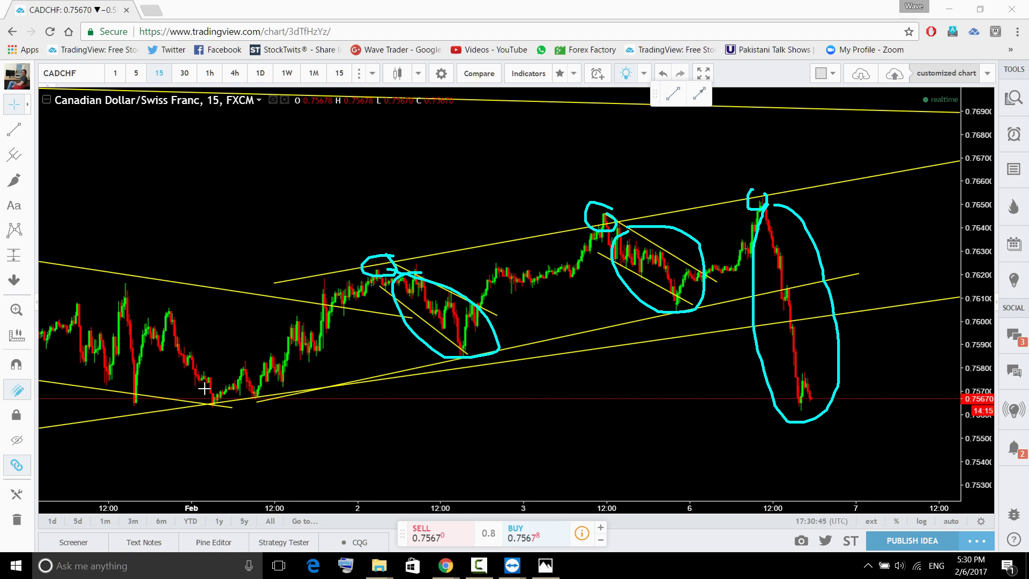
Outline the whole rising wave in cyan, then clear all brush drawings from the chart.
mouse_move(209, 391)
mouse_down()
mouse_move(365, 338)
mouse_move(710, 261)
mouse_move(764, 234)
mouse_up()
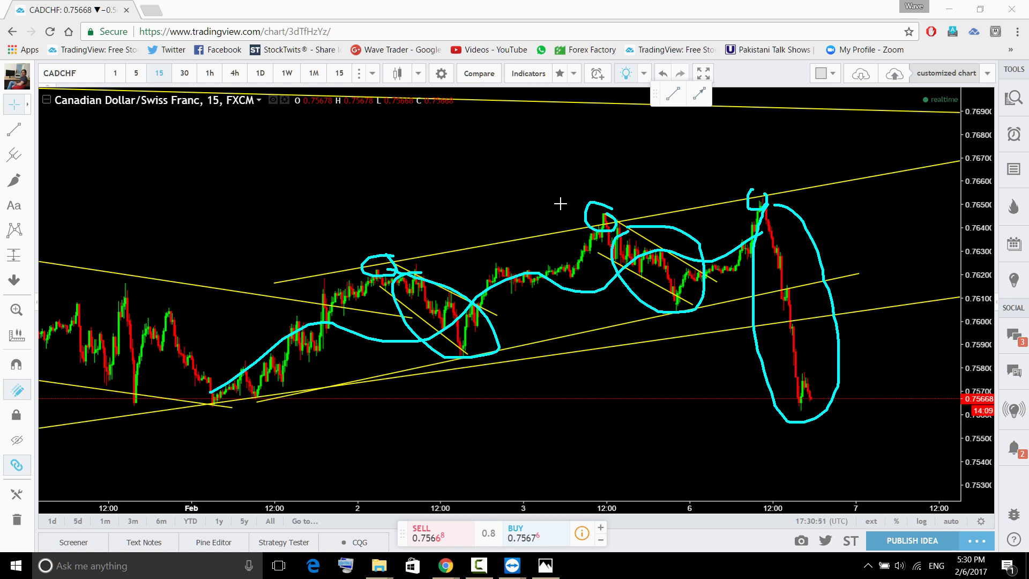
mouse_move(749, 178)
mouse_down()
mouse_move(762, 299)
mouse_move(459, 429)
mouse_move(232, 318)
mouse_up()
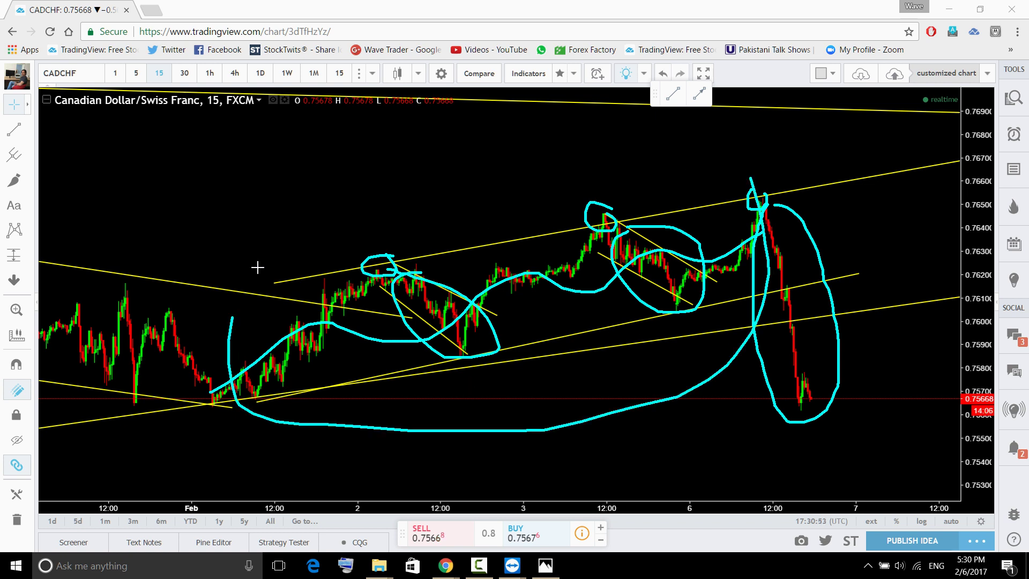
mouse_move(257, 268)
mouse_down()
mouse_move(630, 180)
mouse_move(737, 181)
mouse_up()
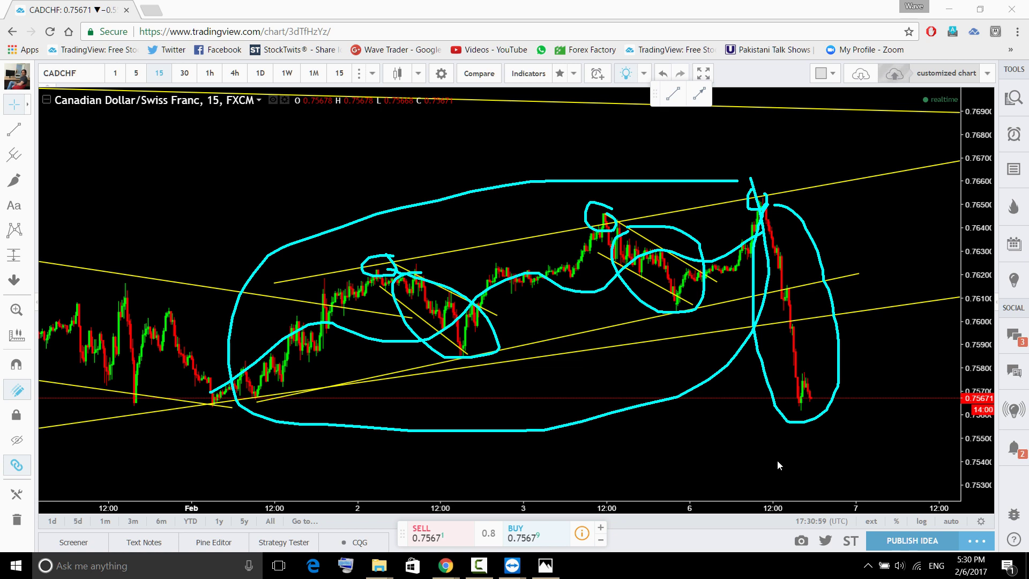
click(1010, 416)
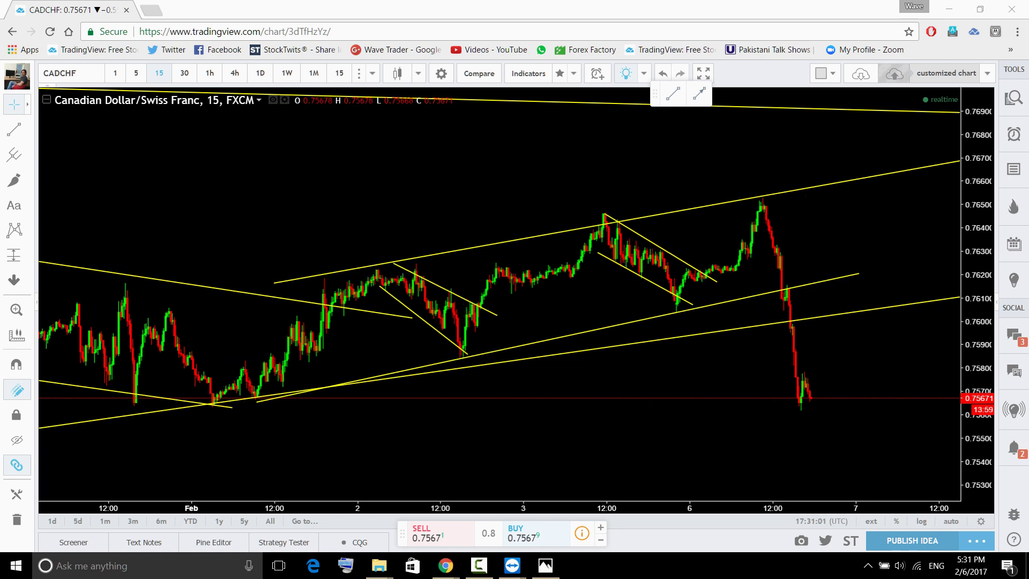
Switch CADCHF to 1-hour candles and pan to leave room for upcoming dates.
click(209, 73)
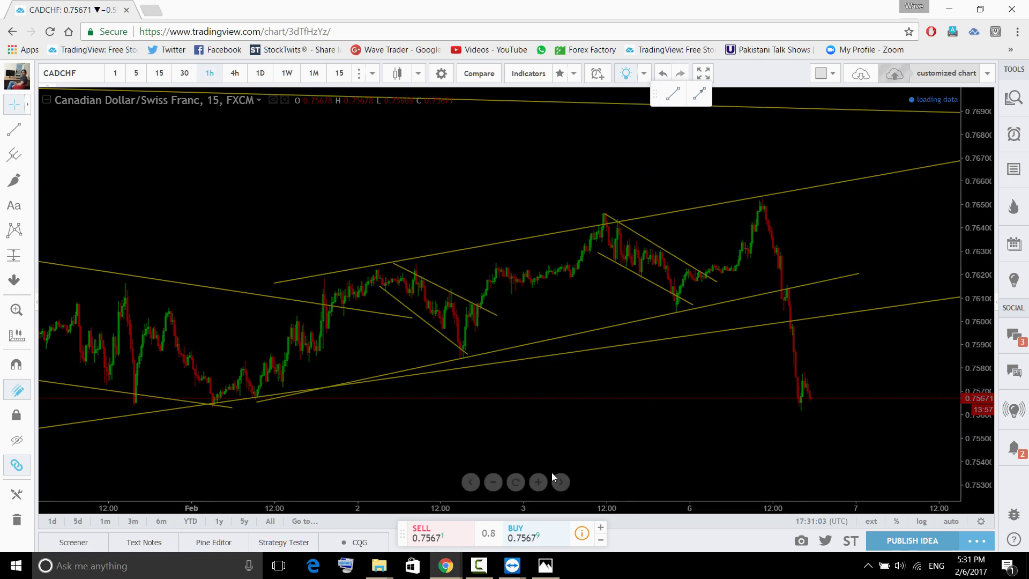
click(516, 483)
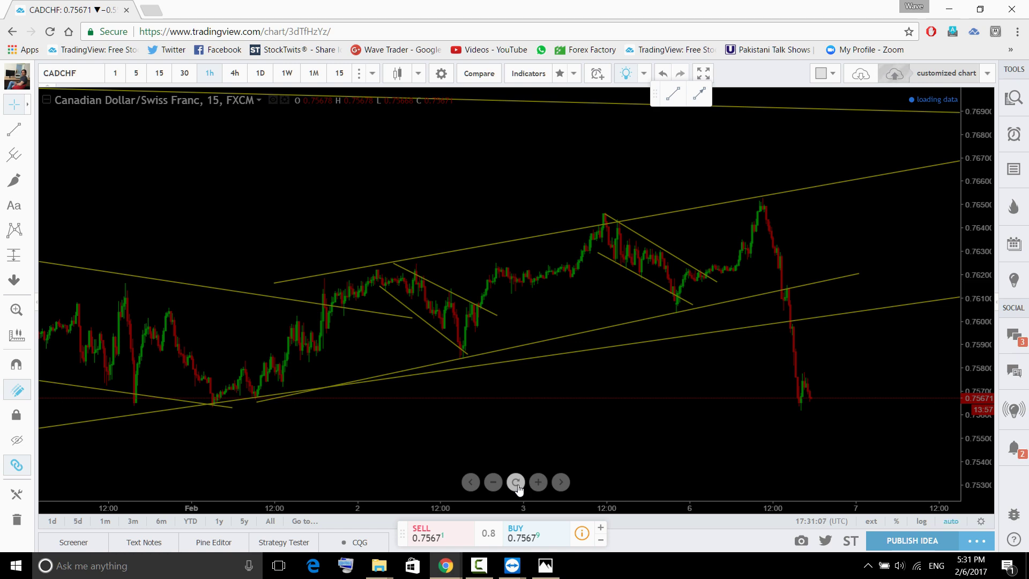
scroll(725, 400, down, 3)
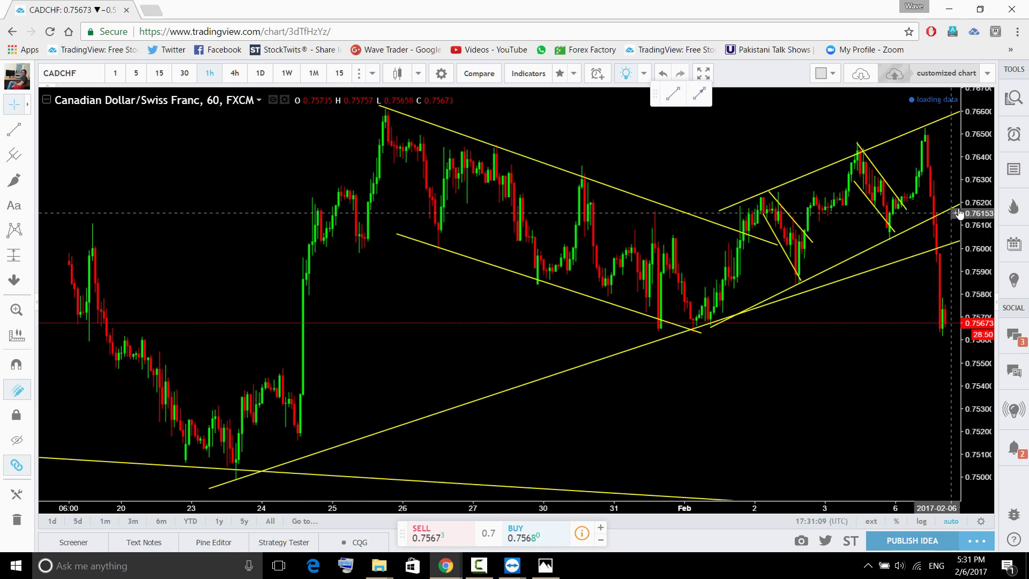
drag(865, 384, 684, 394)
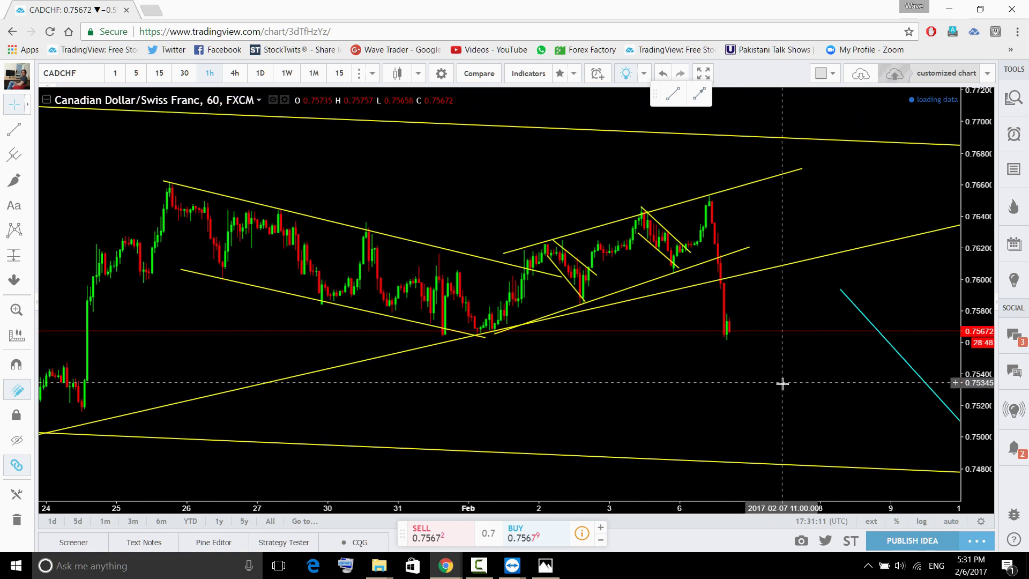
scroll(781, 384, down, 1)
scroll(748, 360, up, 1)
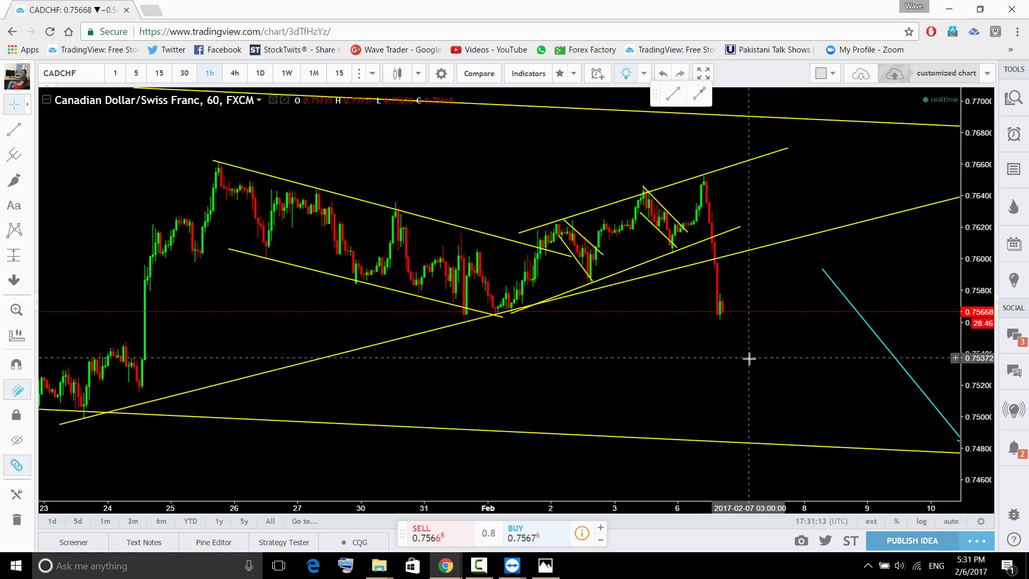
scroll(749, 357, down, 1)
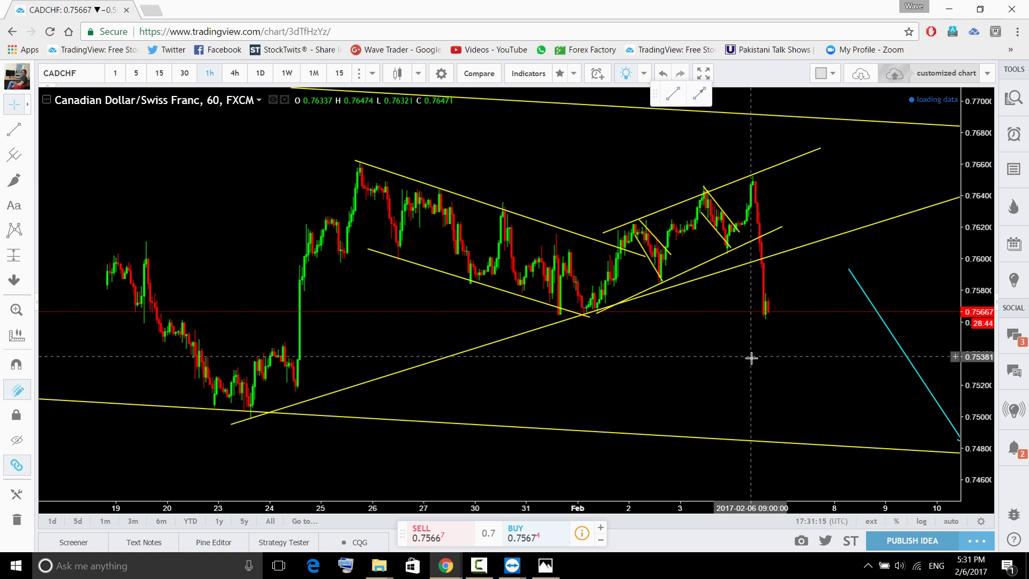
scroll(749, 358, down, 1)
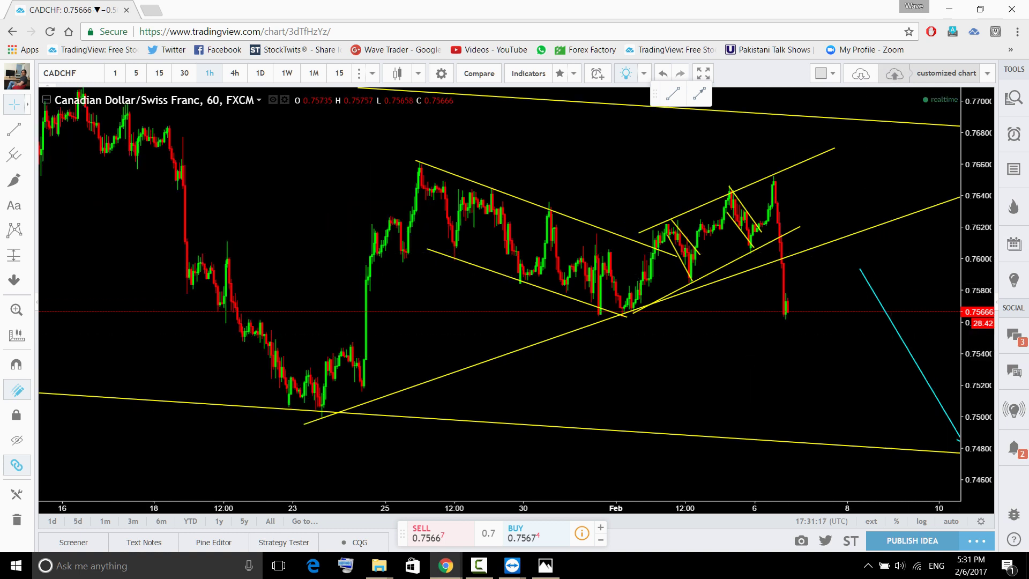
Delete the shorter rising yellow trend line and clear the cyan marks near the peak.
drag(762, 192, 793, 191)
click(778, 264)
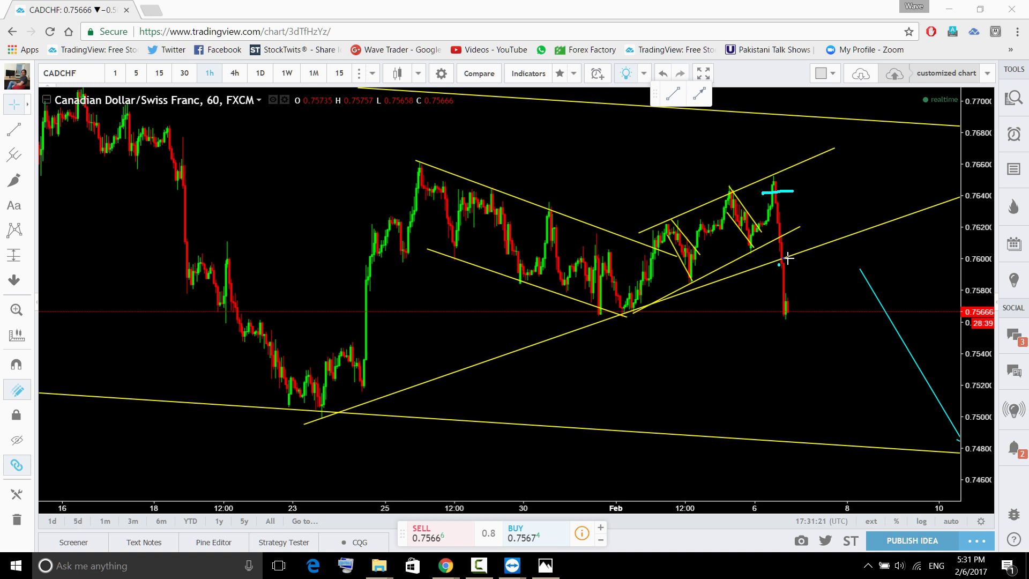
mouse_move(788, 258)
mouse_down()
mouse_move(803, 255)
mouse_move(764, 264)
mouse_move(788, 248)
mouse_up()
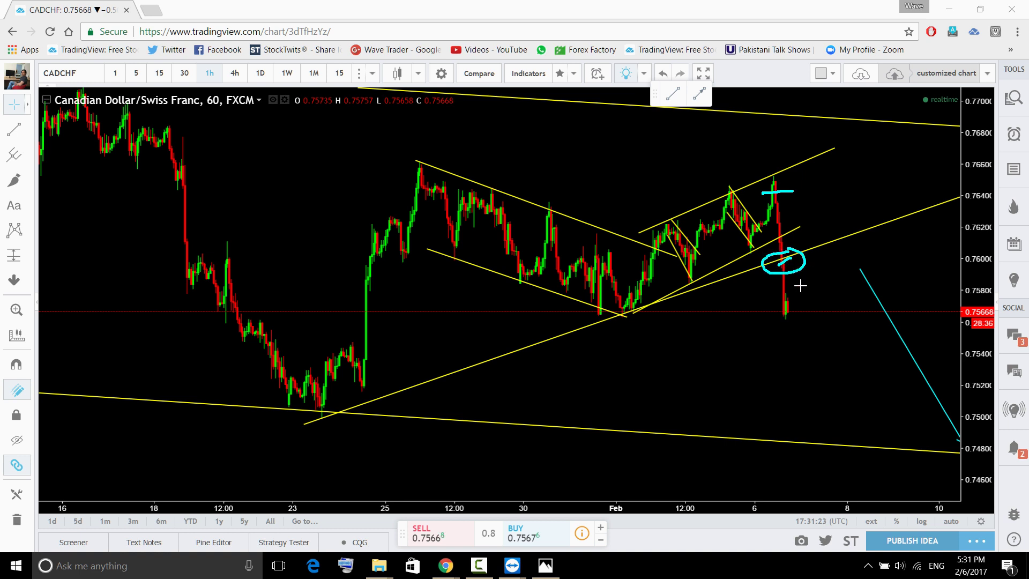
click(739, 256)
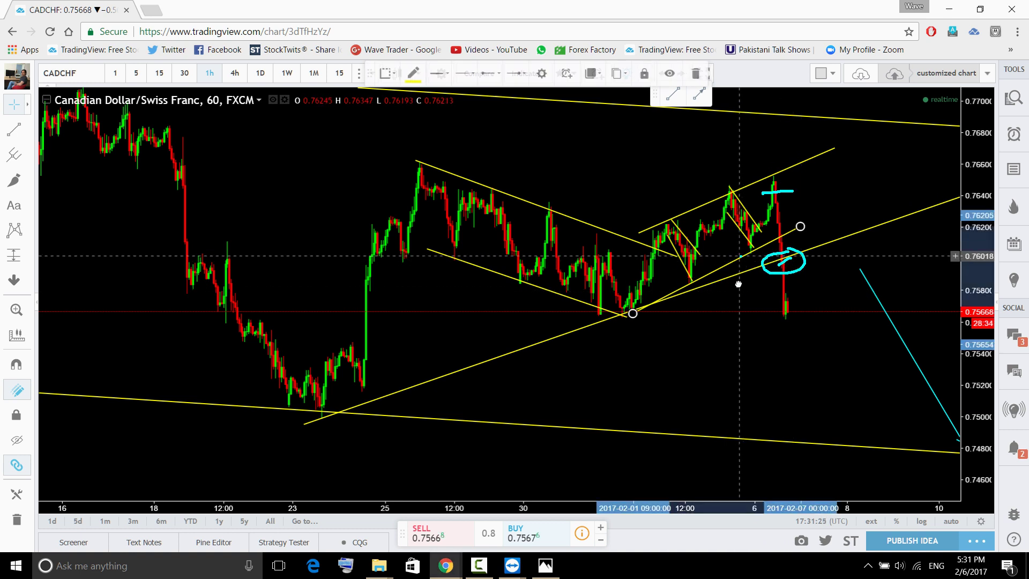
key(Delete)
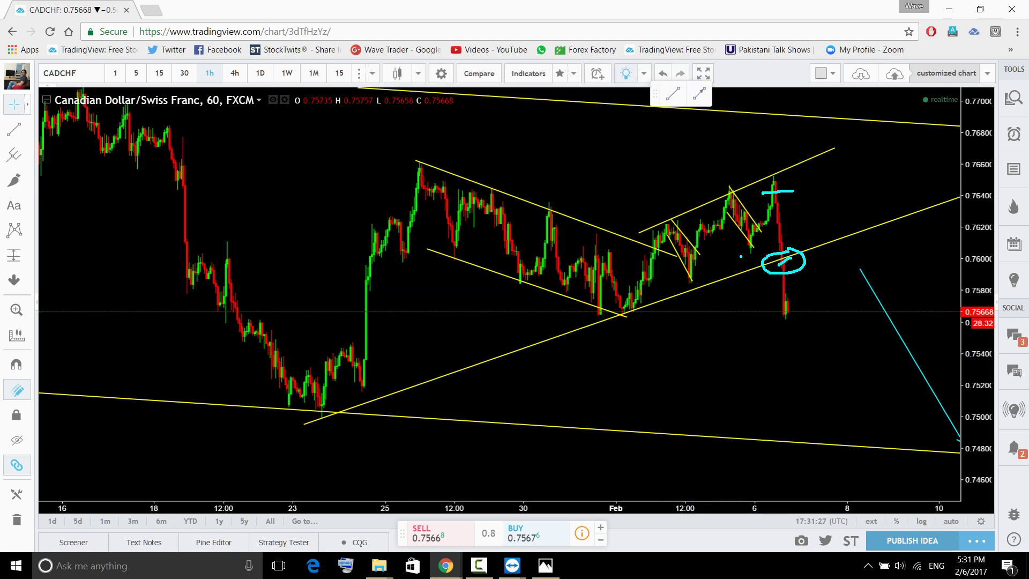
key(Escape)
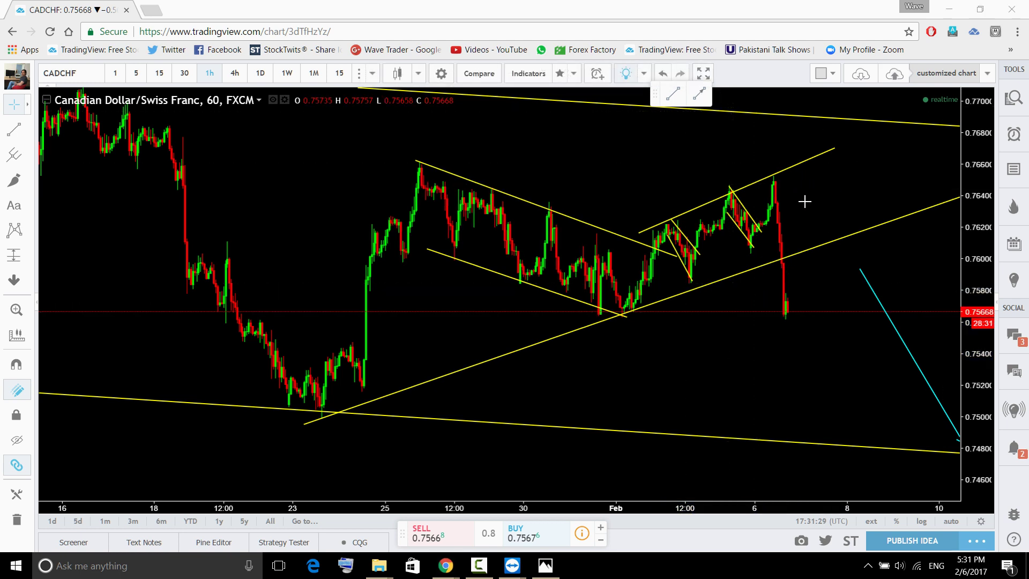
Sketch a cyan zigzag from the latest peak down to the rising trend line.
mouse_move(777, 180)
mouse_down()
mouse_move(796, 202)
mouse_move(801, 231)
mouse_move(788, 248)
mouse_move(772, 237)
mouse_move(771, 182)
mouse_up()
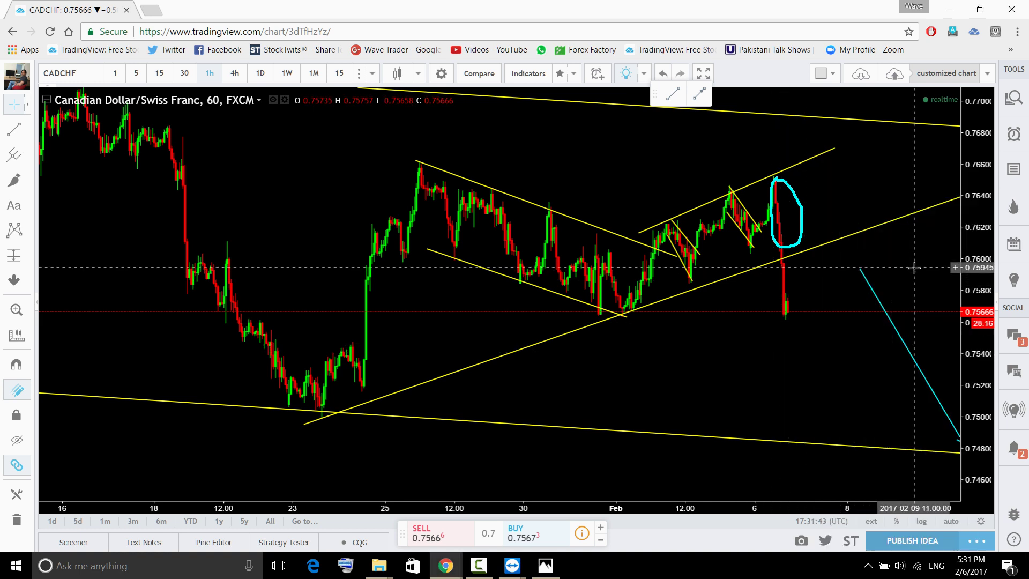
key(Escape)
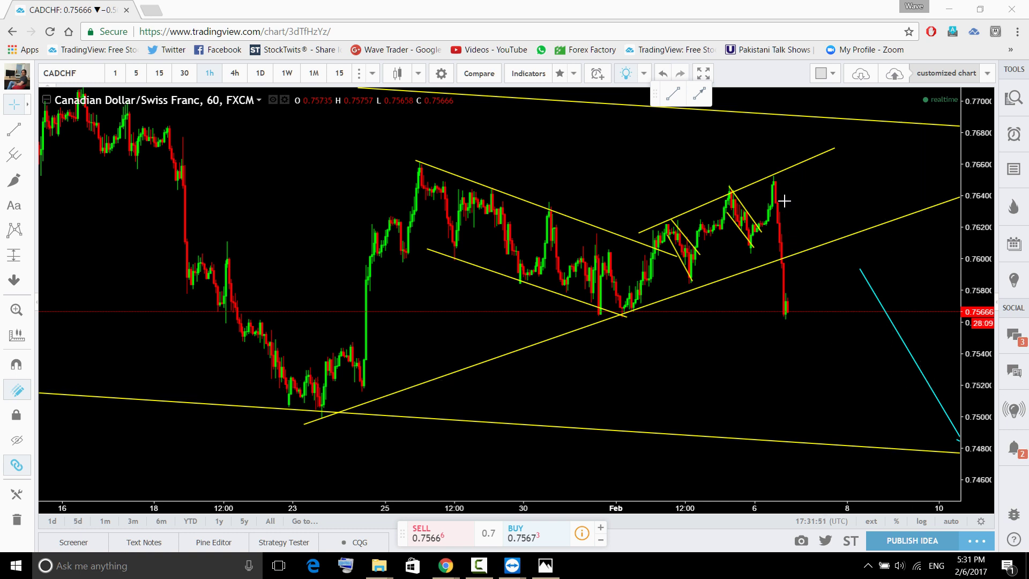
mouse_move(770, 179)
mouse_down()
mouse_move(780, 173)
mouse_move(790, 187)
mouse_move(775, 176)
mouse_move(728, 189)
mouse_move(753, 235)
mouse_up()
mouse_move(672, 227)
mouse_down()
mouse_move(704, 266)
mouse_move(674, 248)
mouse_move(682, 230)
mouse_up()
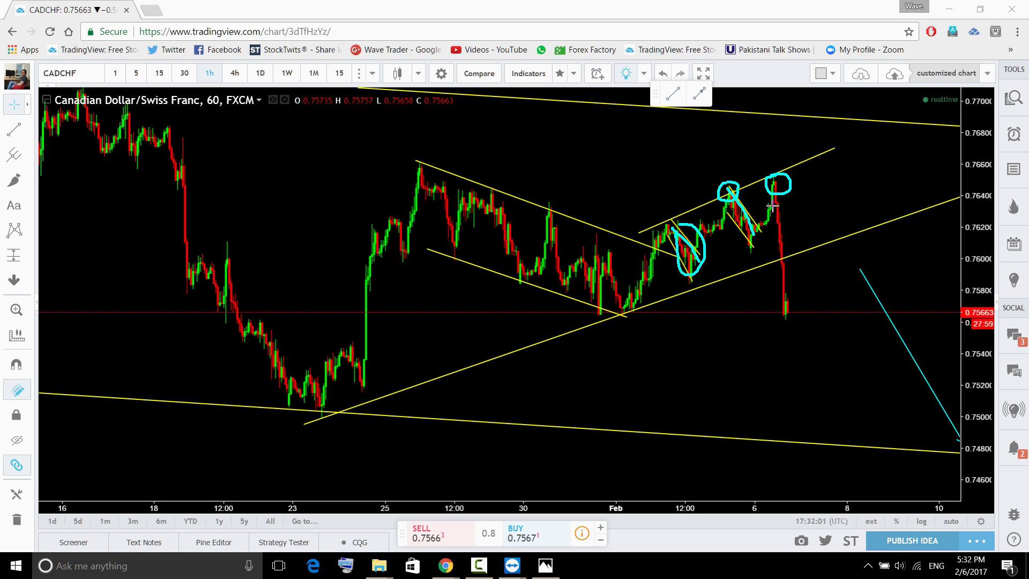
drag(778, 187, 787, 316)
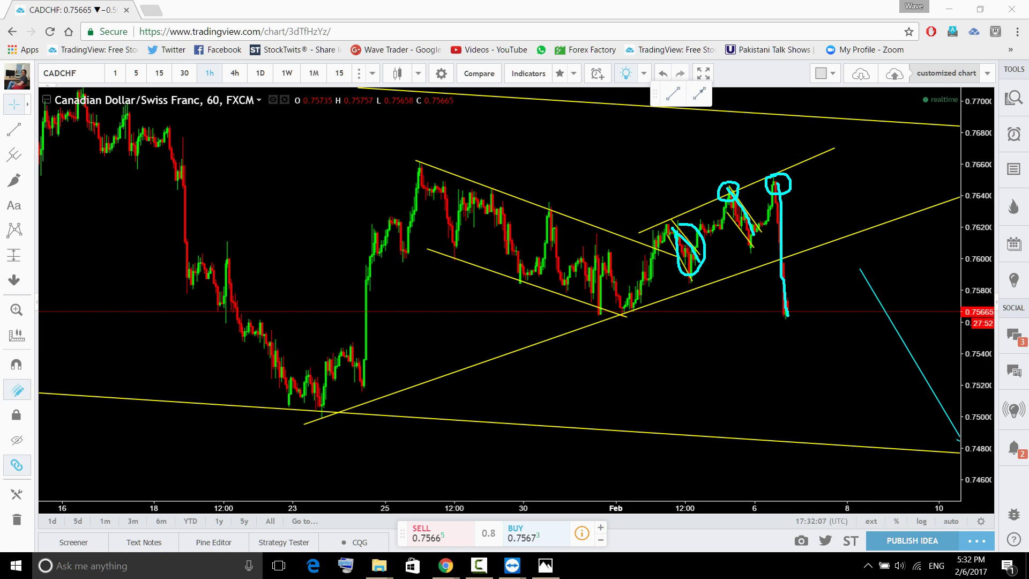
key(Escape)
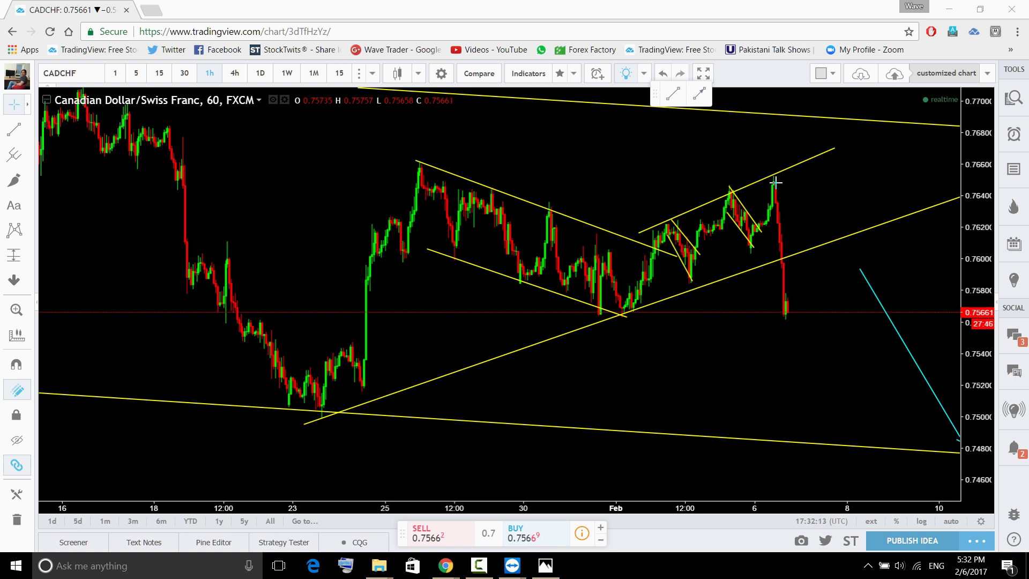
drag(775, 182, 822, 241)
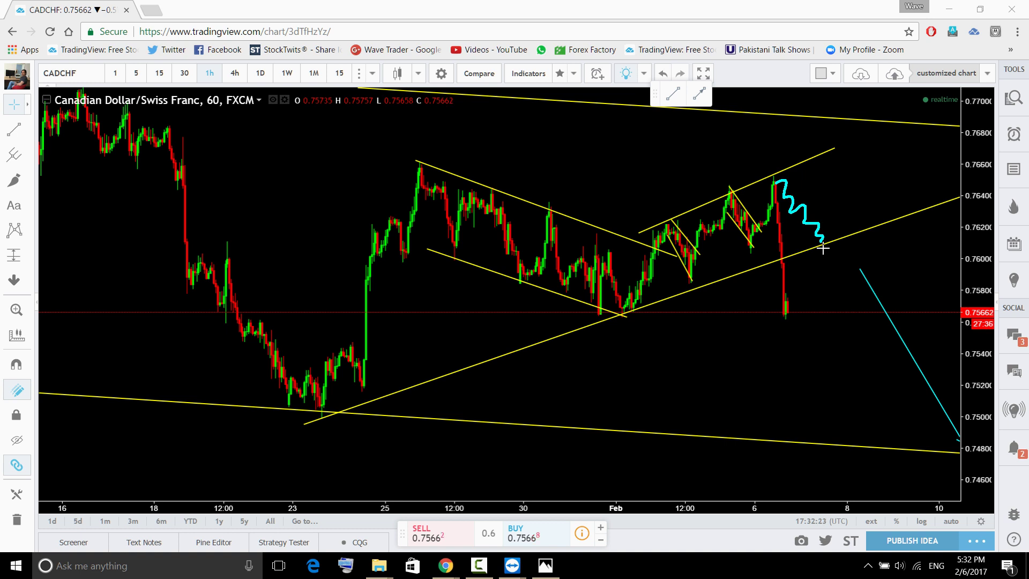
Sketch a cyan rebound from the trend line toward the top yellow line, then erase all strokes.
mouse_move(822, 242)
mouse_down()
mouse_move(864, 142)
mouse_move(885, 131)
mouse_up()
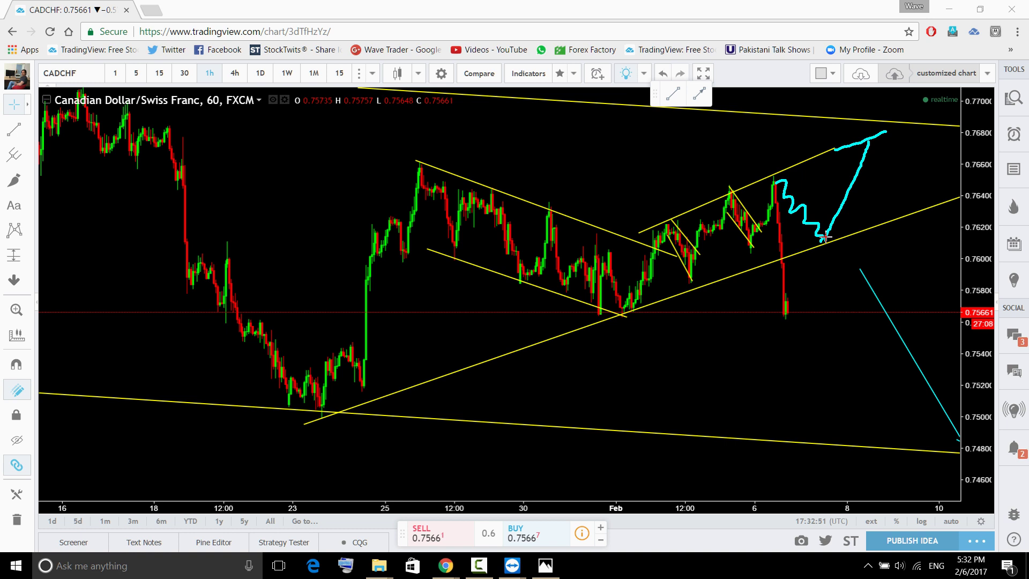
mouse_move(894, 121)
mouse_down()
mouse_move(815, 146)
mouse_move(887, 204)
mouse_move(886, 126)
mouse_move(783, 131)
mouse_move(912, 161)
mouse_move(803, 118)
mouse_move(843, 151)
mouse_up()
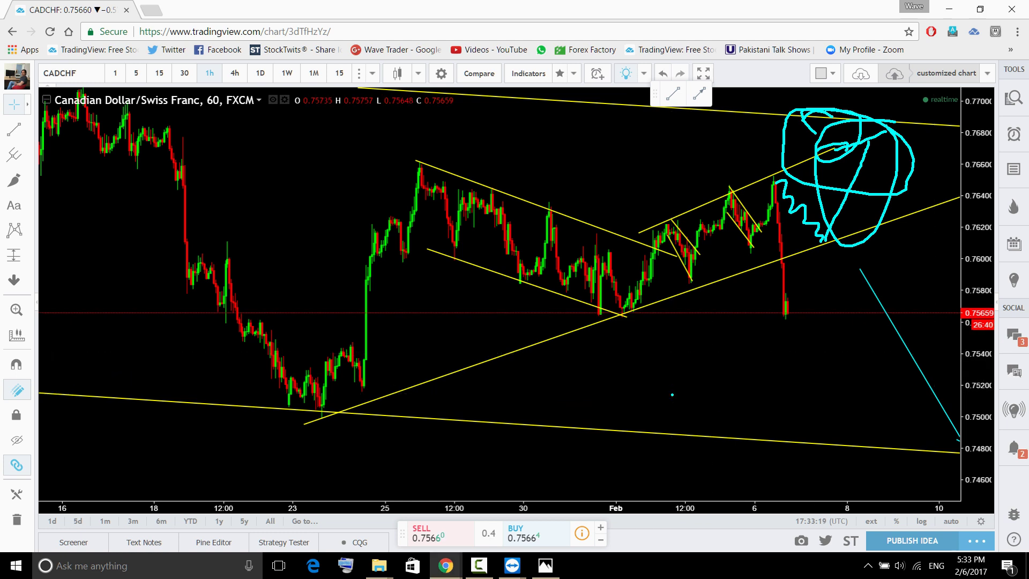
key(Escape)
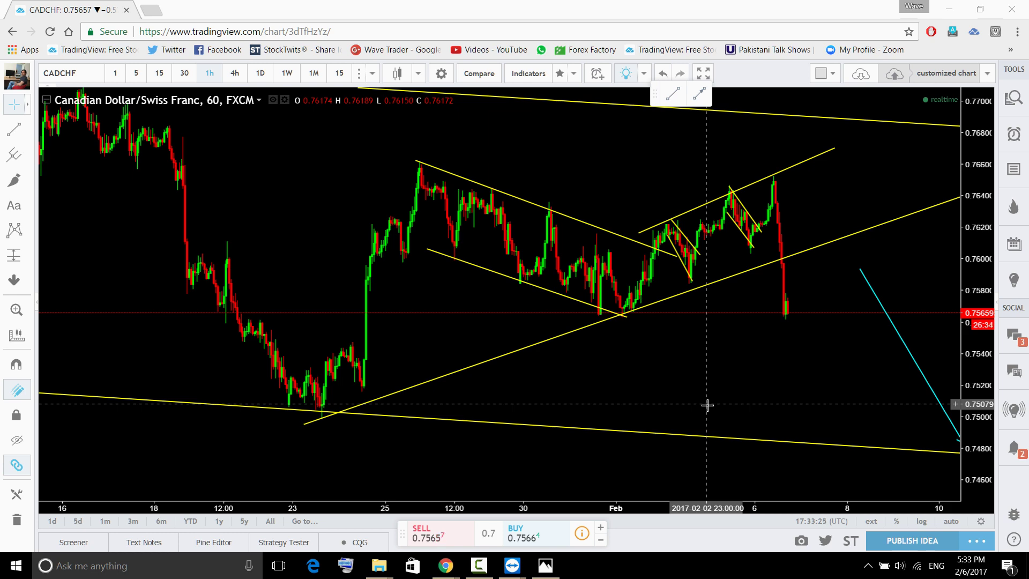
Switch CADCHF to daily, then 4-hour candles, panned to show the projection arrow.
click(260, 73)
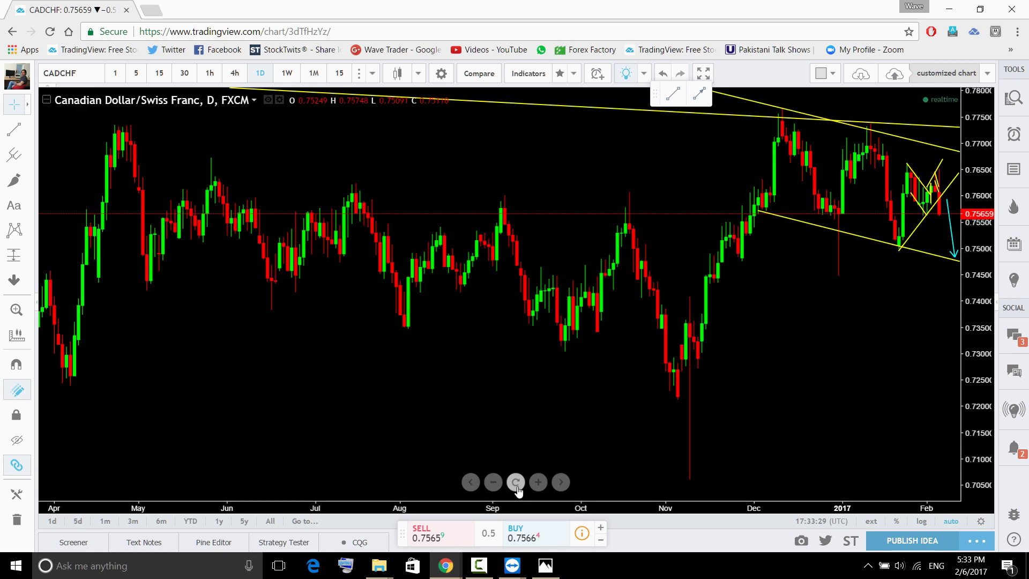
scroll(915, 274, up, 2)
click(236, 72)
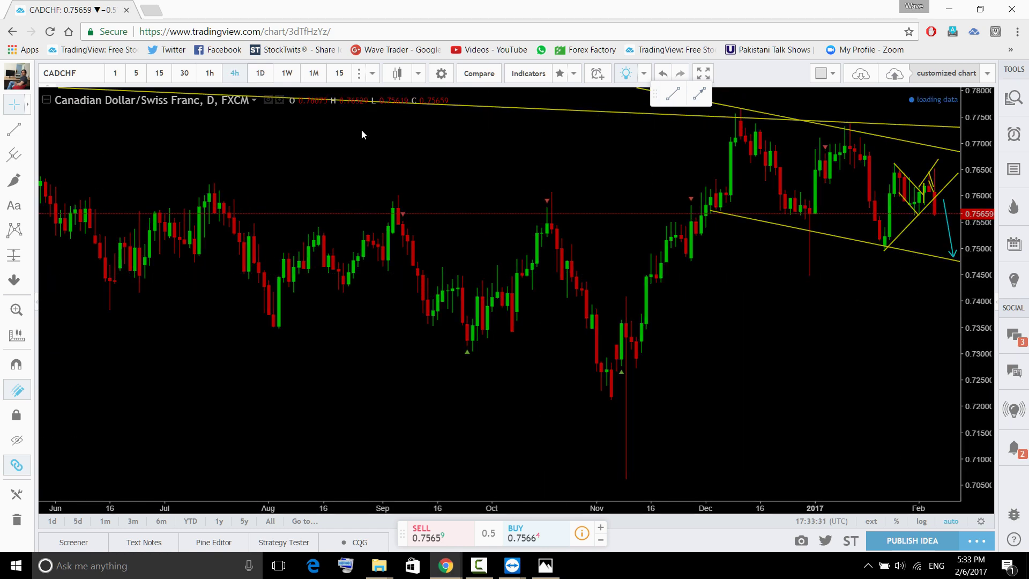
scroll(828, 317, down, 5)
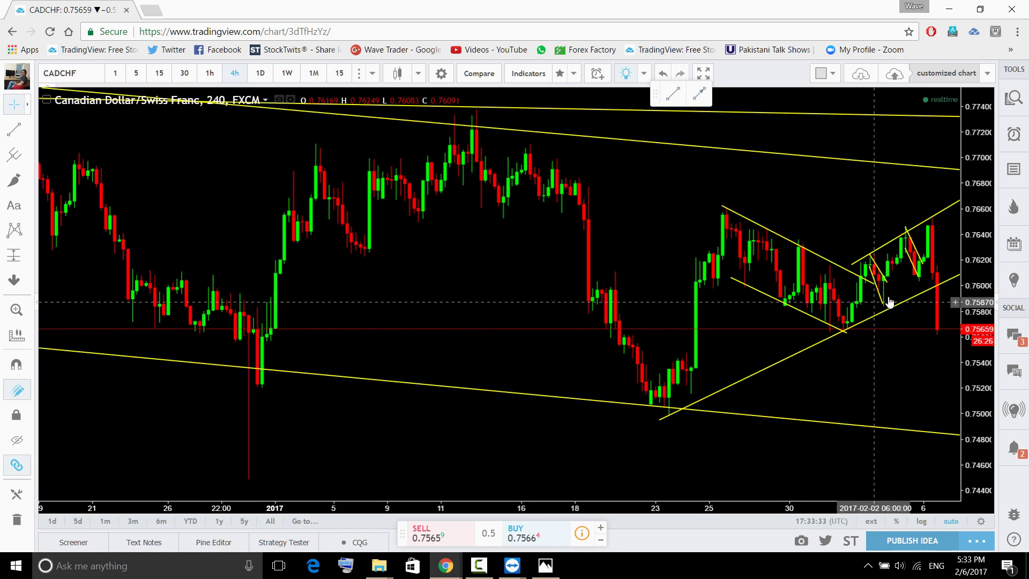
drag(922, 321, 763, 342)
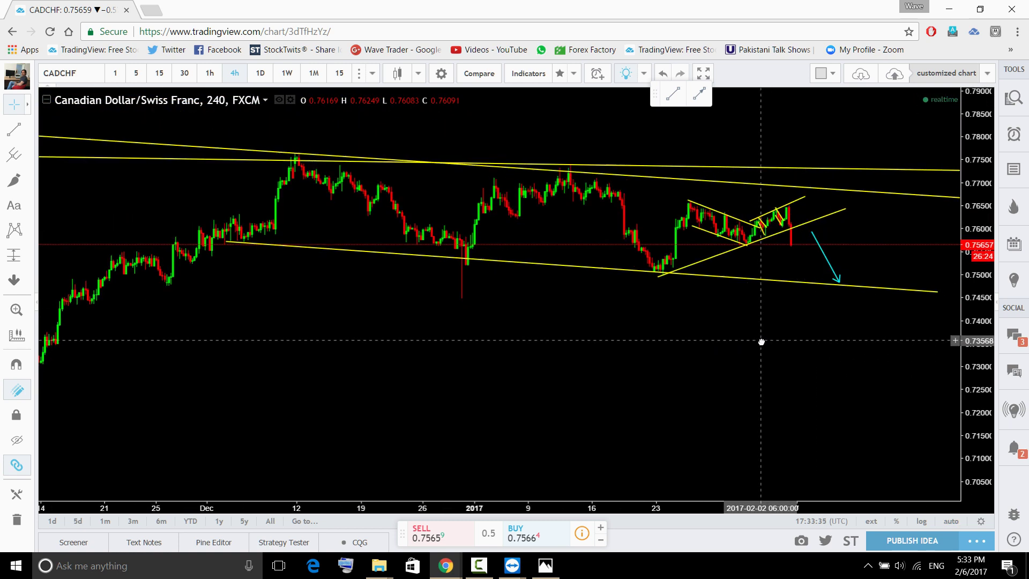
key(F10)
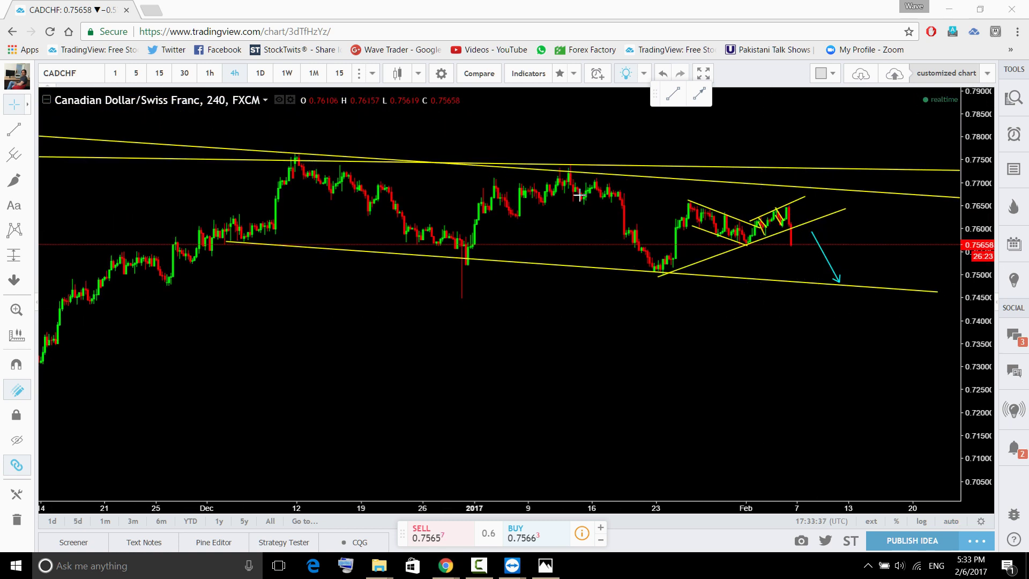
Sketch the December–January swings and a steep decline projection in cyan, then erase them.
drag(589, 176, 664, 269)
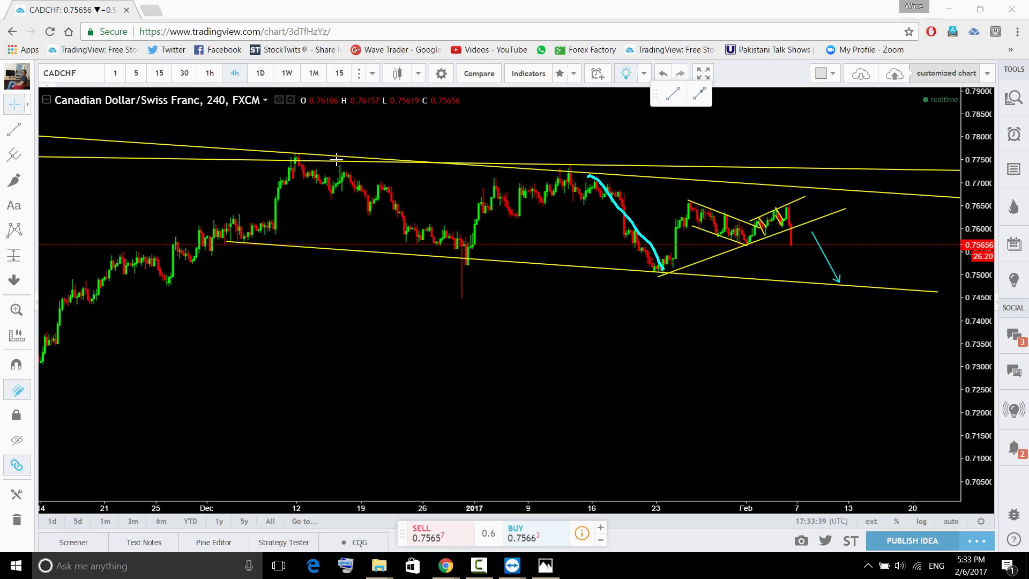
mouse_move(337, 159)
mouse_down()
mouse_move(464, 261)
mouse_move(538, 194)
mouse_move(593, 191)
mouse_up()
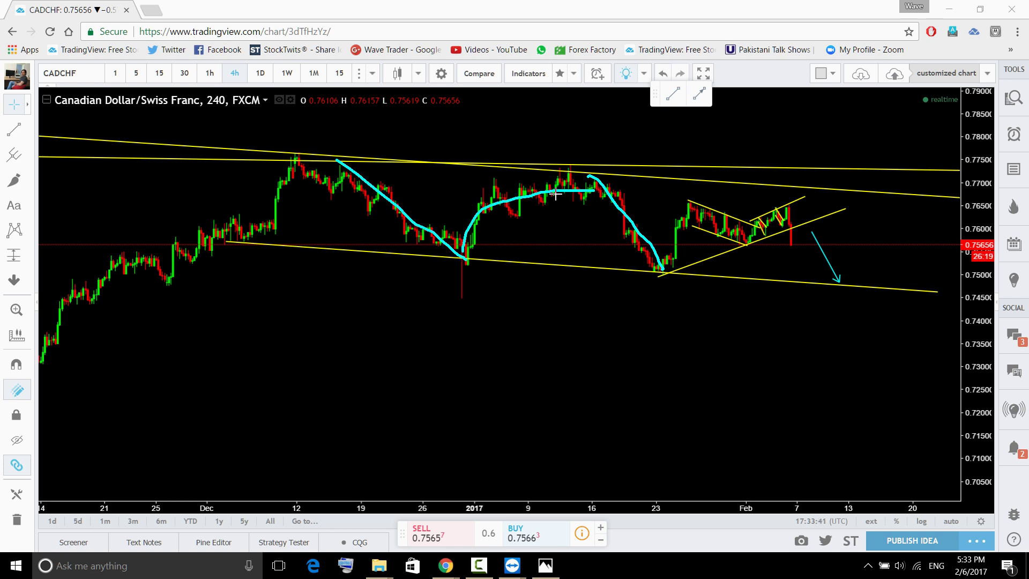
drag(278, 177, 373, 164)
mouse_move(666, 267)
mouse_down()
mouse_move(732, 220)
mouse_move(783, 202)
mouse_move(798, 209)
mouse_move(787, 194)
mouse_move(805, 214)
mouse_move(798, 198)
mouse_up()
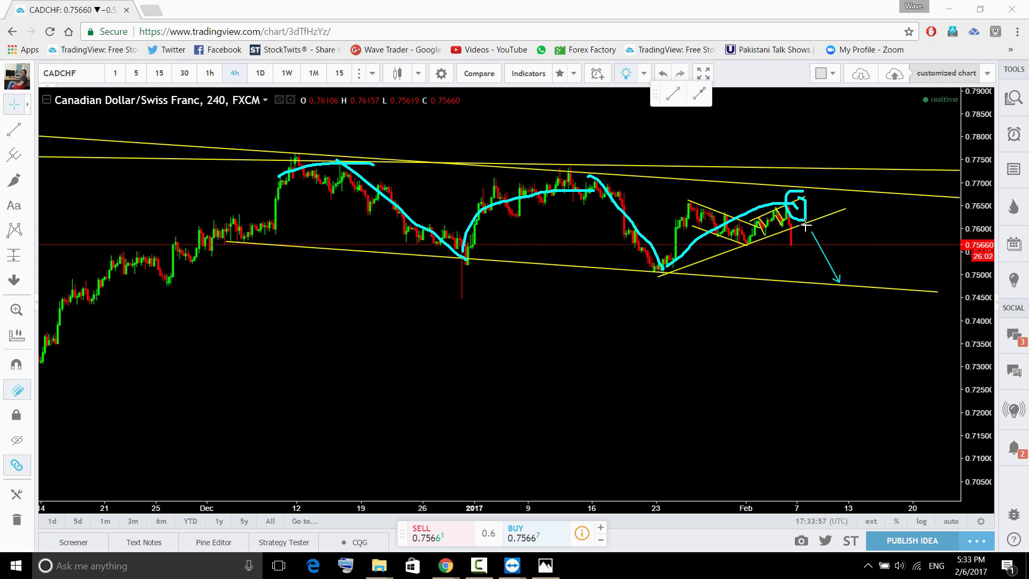
mouse_move(805, 226)
mouse_down()
mouse_move(874, 401)
mouse_move(888, 492)
mouse_up()
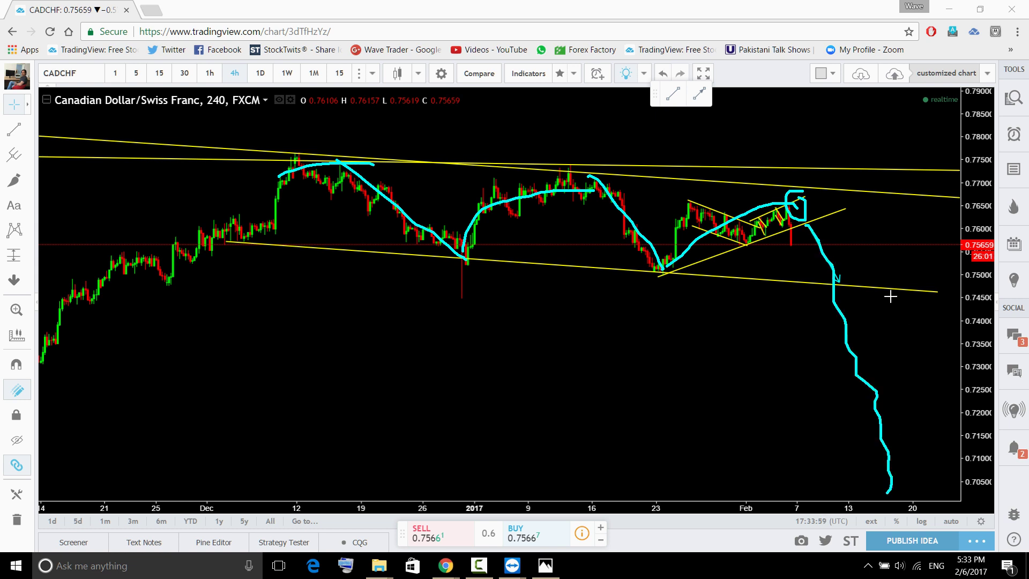
mouse_move(878, 280)
mouse_down()
mouse_move(755, 479)
mouse_move(940, 409)
mouse_move(859, 252)
mouse_up()
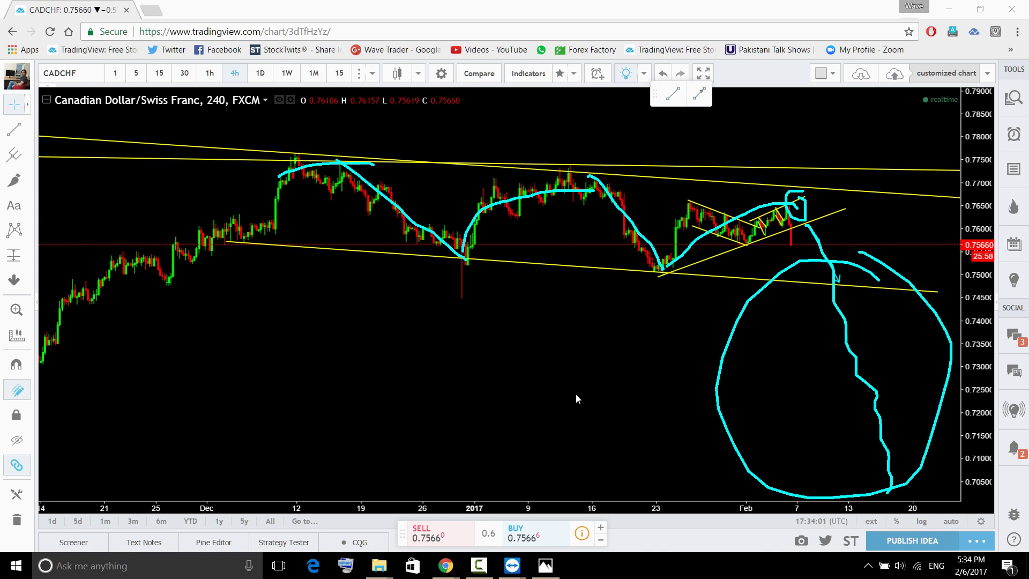
key(Escape)
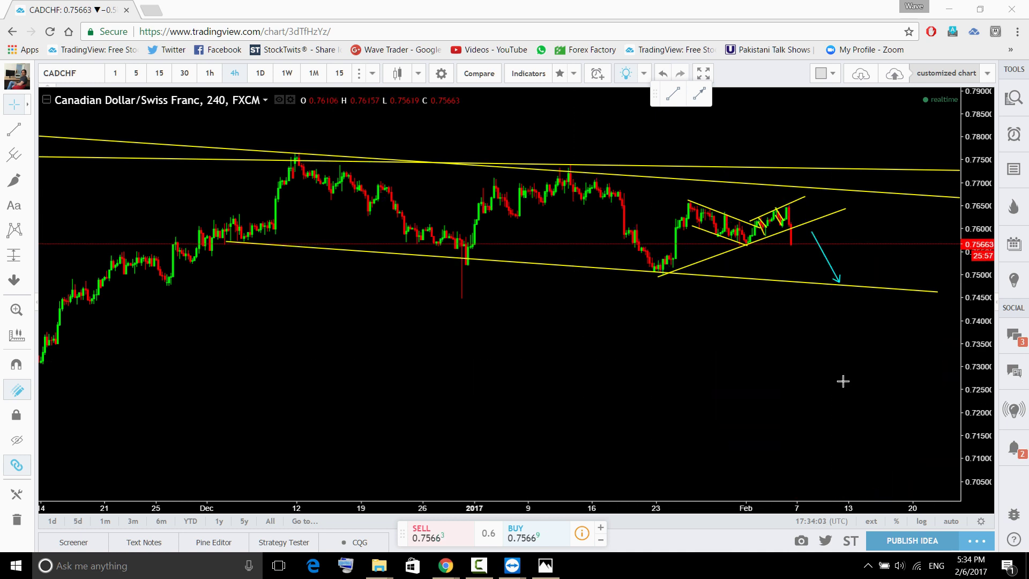
Switch CADCHF to 1-minute candles and stretch the price scale vertically.
click(215, 77)
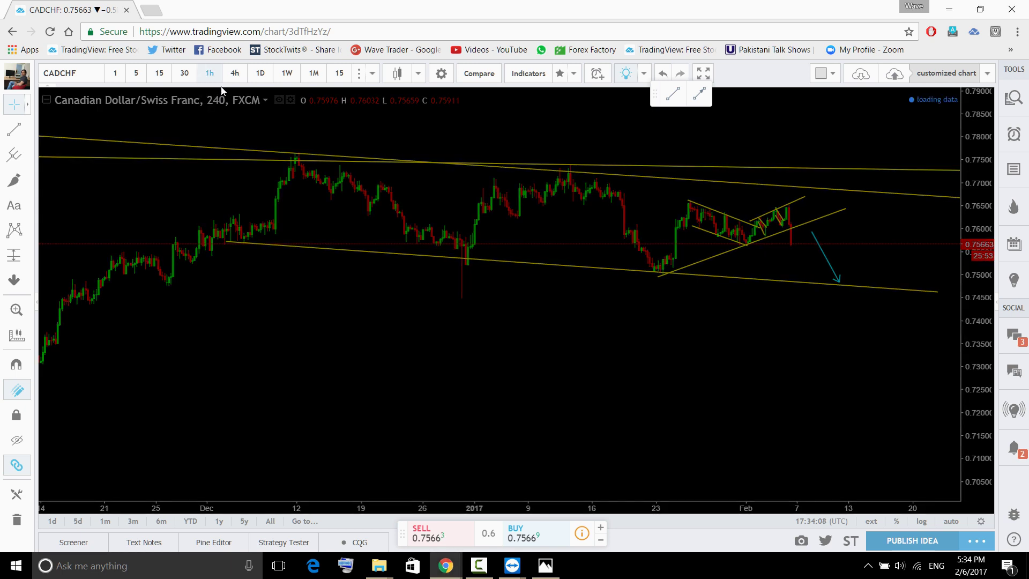
click(115, 73)
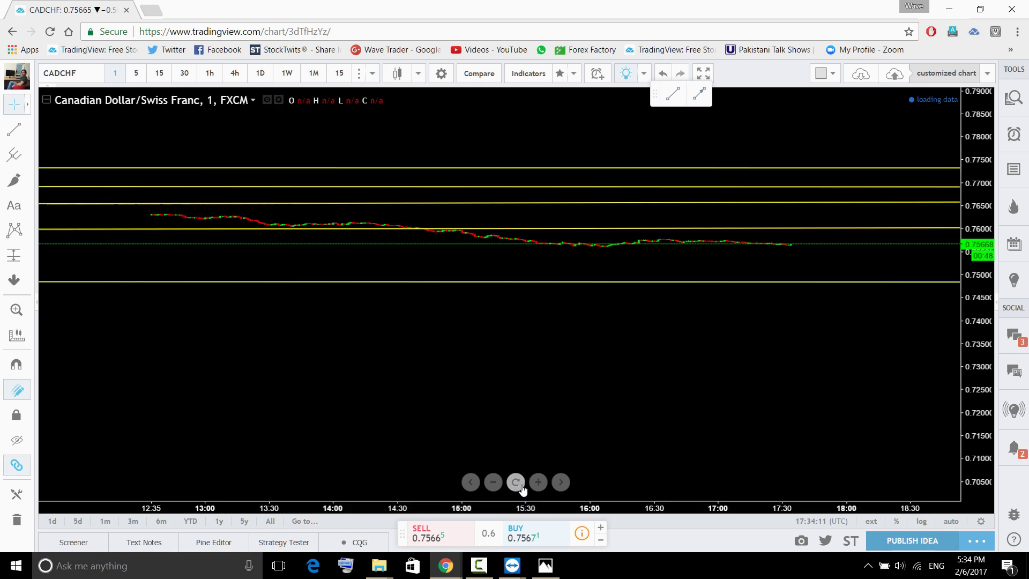
scroll(853, 351, down, 3)
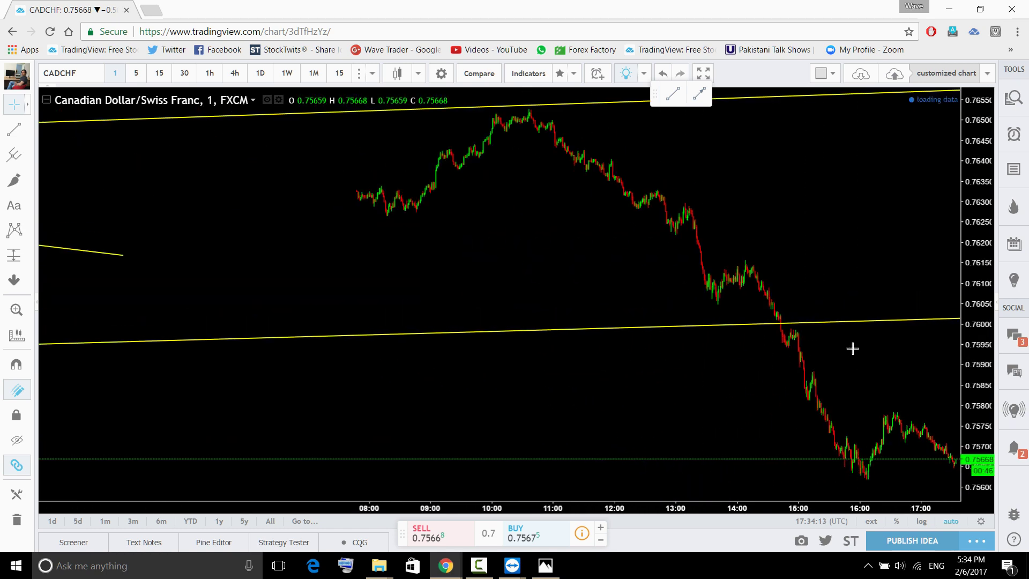
drag(791, 204, 804, 225)
scroll(814, 218, up, 5)
drag(982, 282, 977, 241)
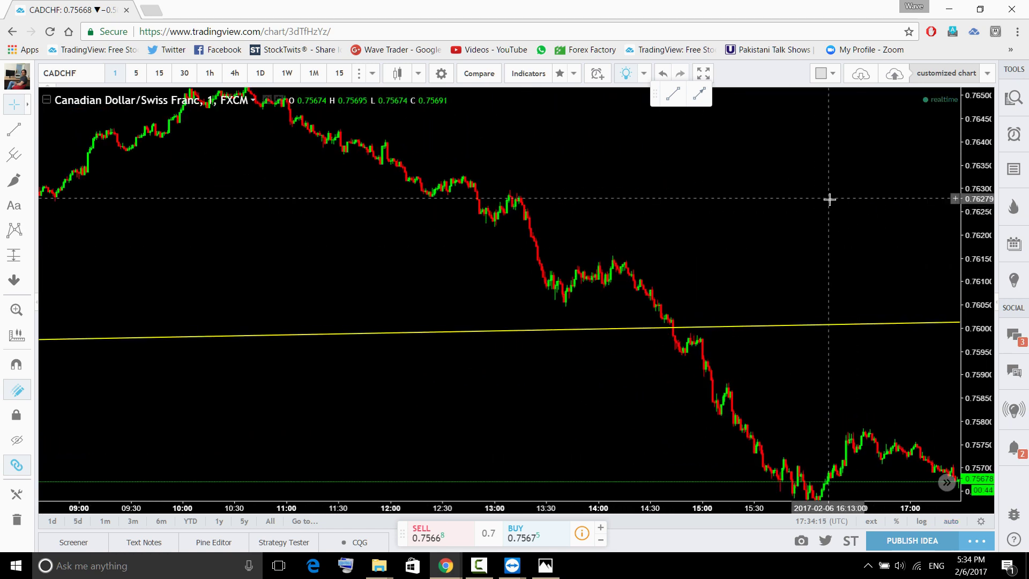
drag(827, 208, 910, 301)
drag(977, 336, 963, 278)
drag(713, 216, 753, 252)
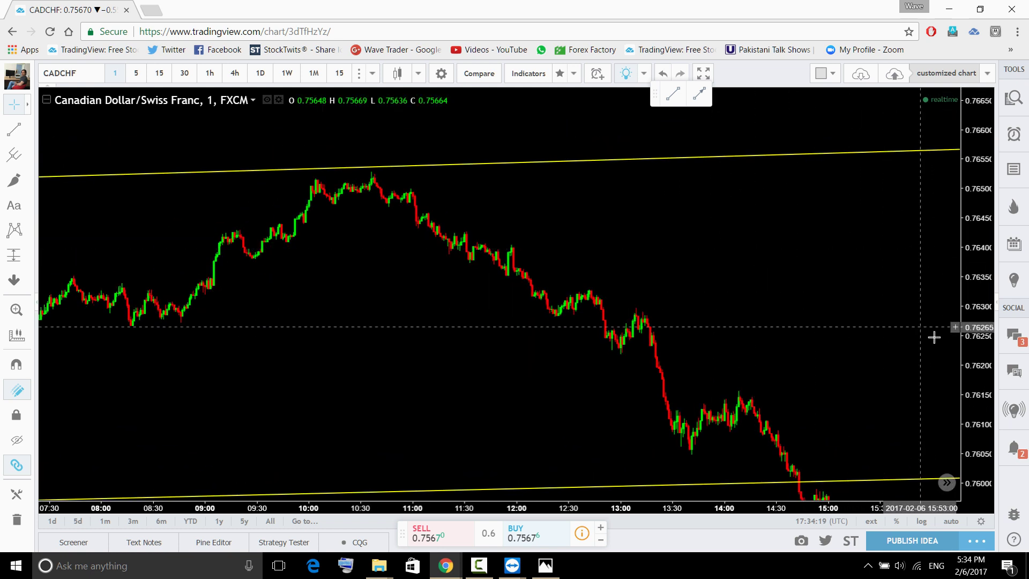
drag(990, 364, 964, 304)
Draw short rising yellow trend lines along the first two pullbacks of the decline.
click(14, 129)
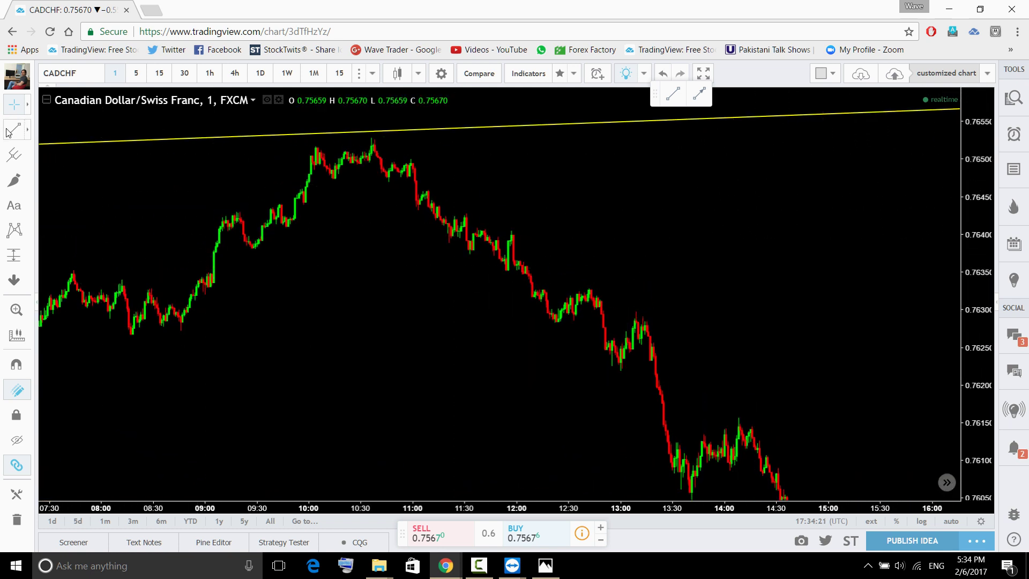
click(548, 323)
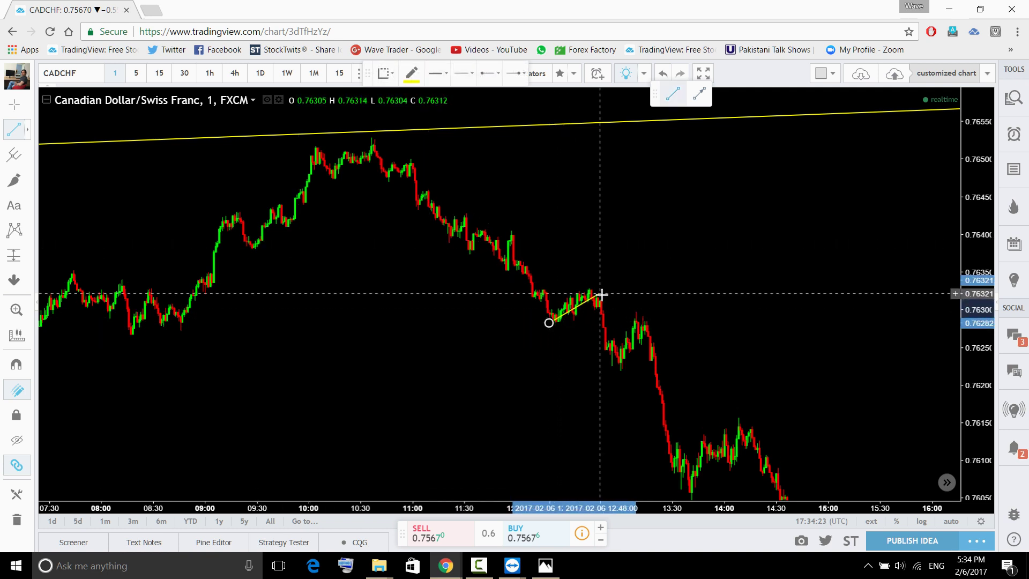
key(Escape)
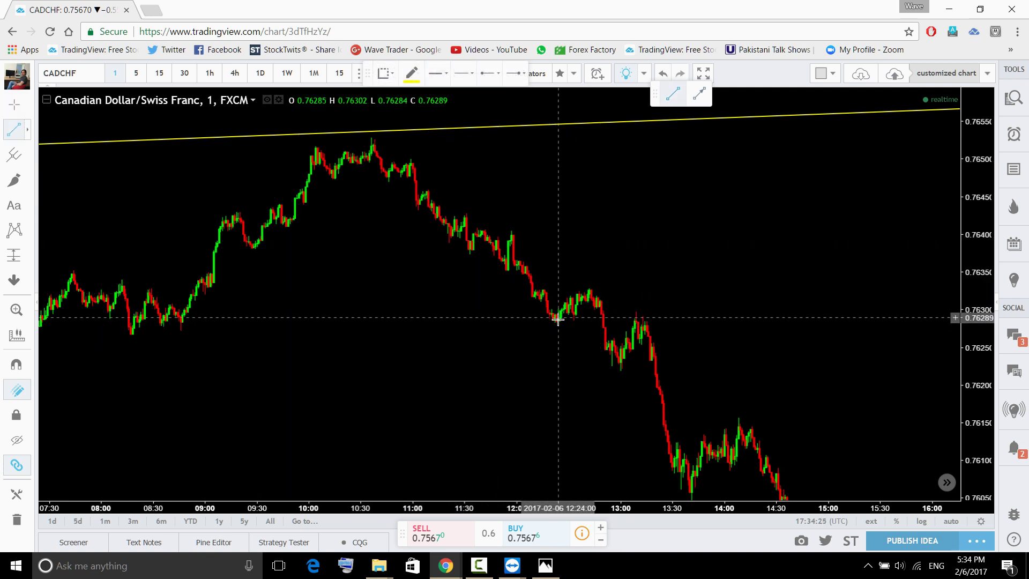
click(557, 323)
click(599, 295)
click(616, 370)
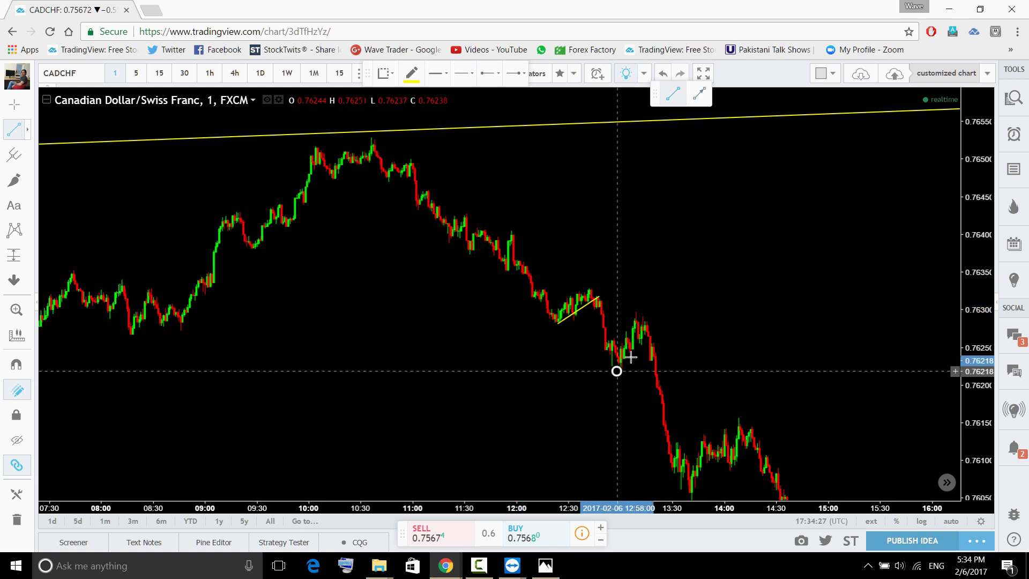
click(655, 326)
drag(760, 337, 629, 252)
Draw the lower and upper yellow lines of the rising channel near 13:30–14:15.
click(14, 131)
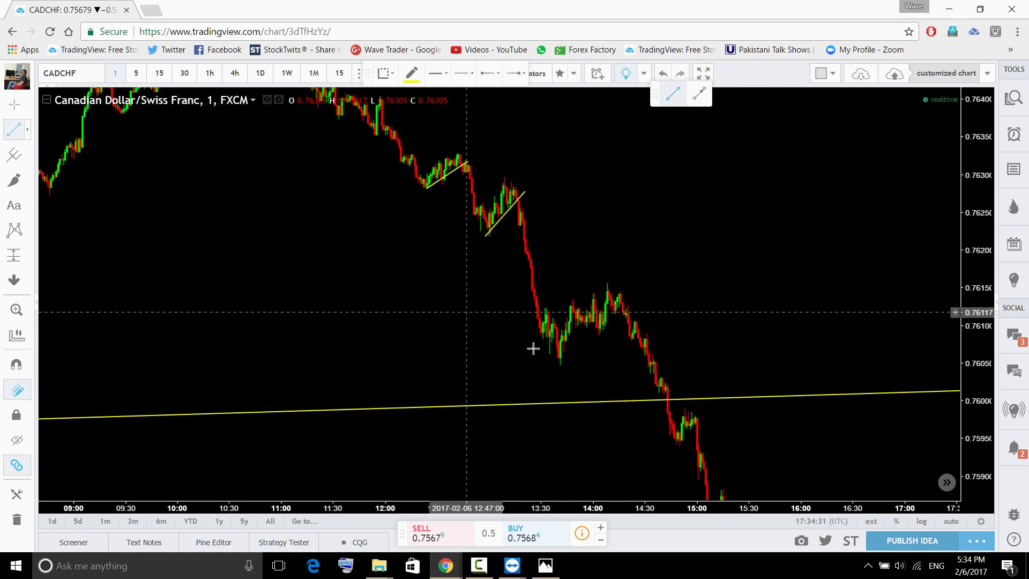
click(554, 366)
click(641, 299)
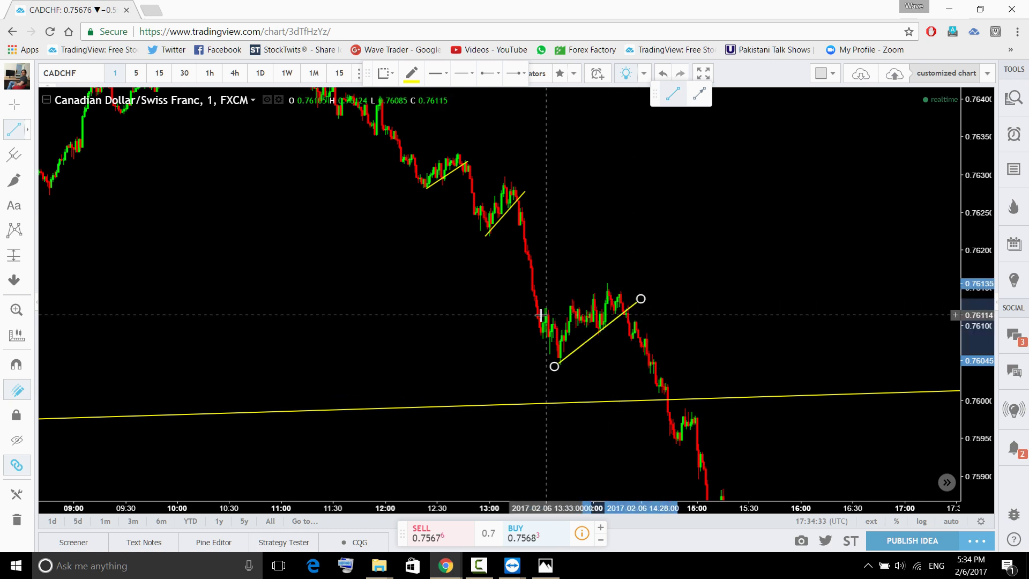
click(539, 313)
click(617, 275)
key(Escape)
mouse_move(784, 377)
mouse_down()
mouse_move(761, 367)
mouse_move(643, 240)
mouse_up()
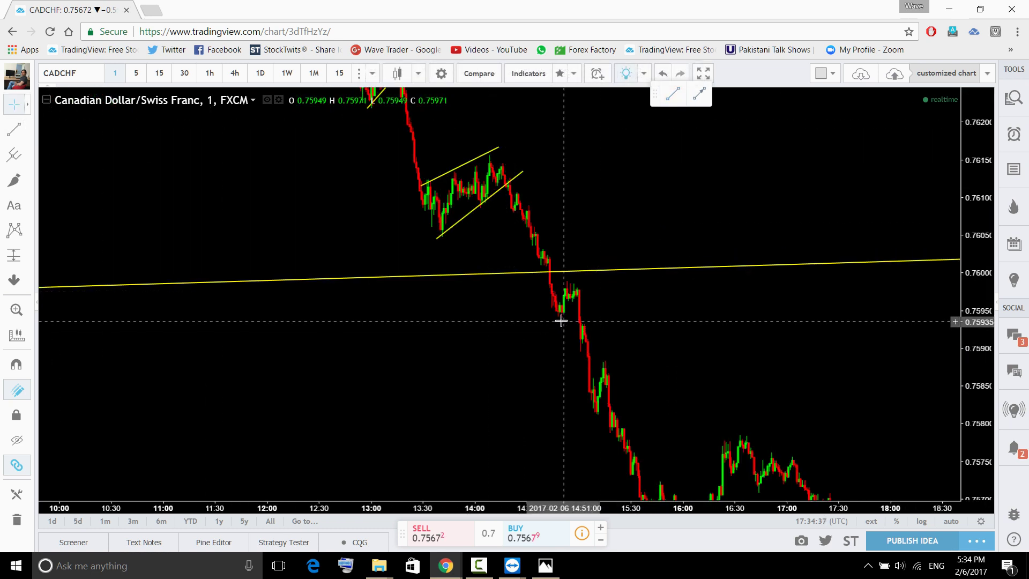
Add a short yellow line along the pullback below the long yellow line.
click(14, 130)
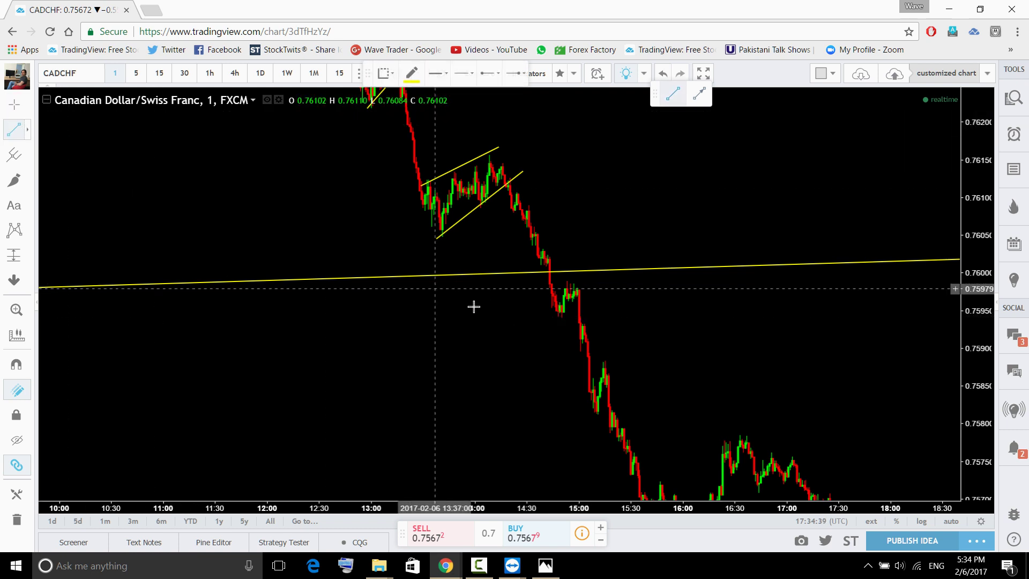
click(557, 314)
click(583, 295)
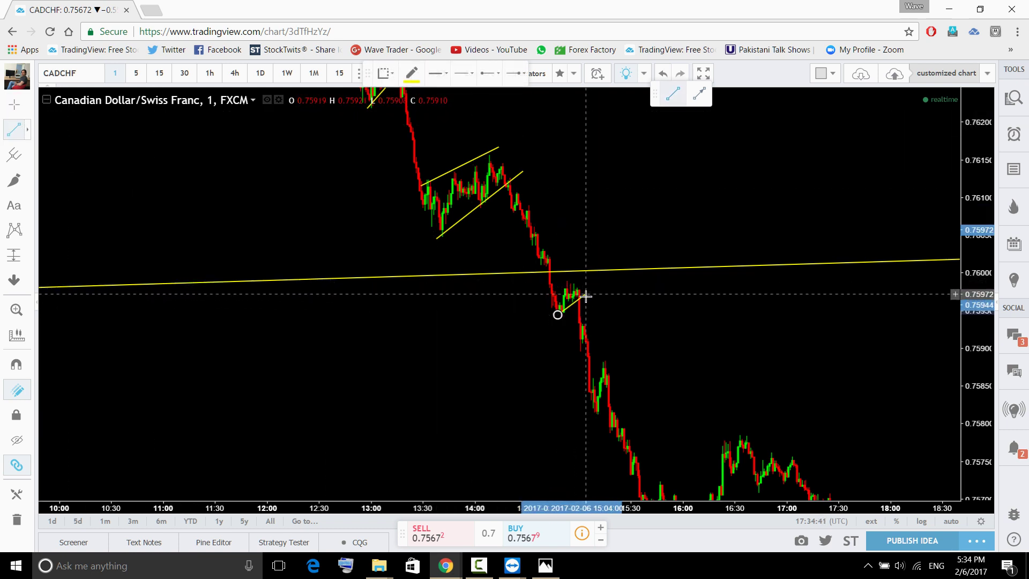
mouse_move(660, 370)
mouse_down()
mouse_move(602, 316)
mouse_move(524, 202)
mouse_up()
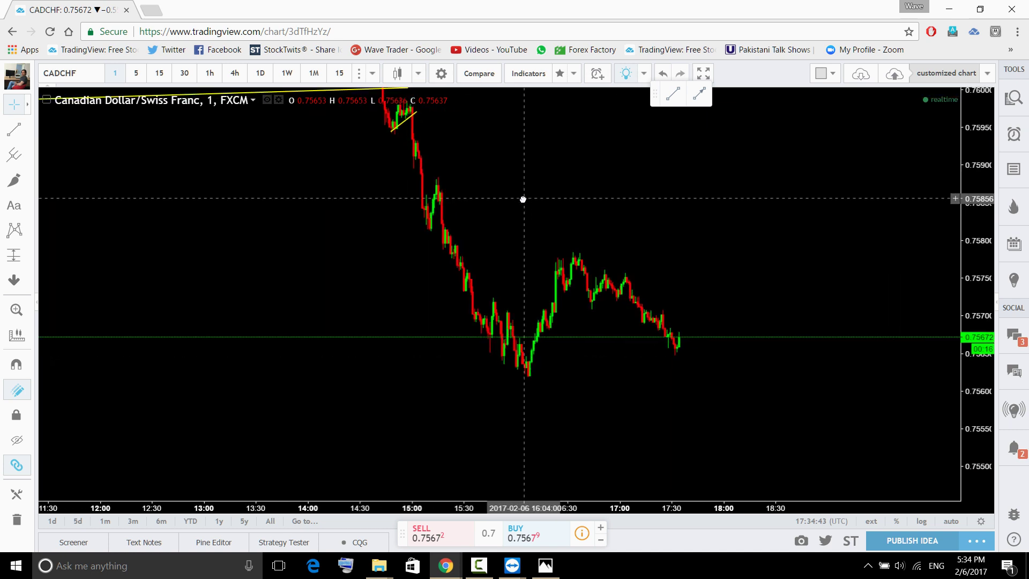
Circle the 16:05 rebound and earlier pullbacks near 15:00 in cyan, then clear them.
click(14, 131)
click(524, 378)
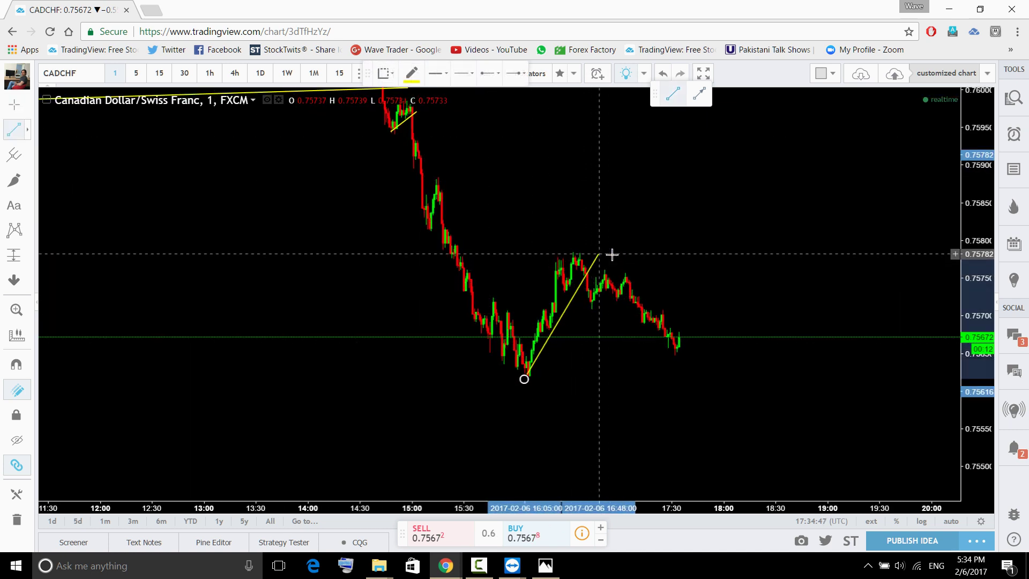
key(Escape)
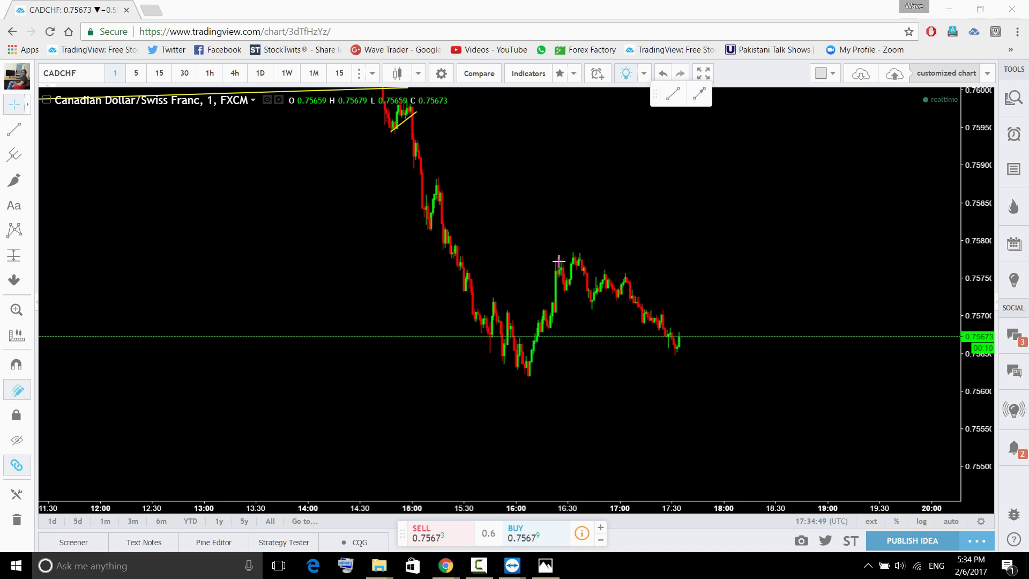
mouse_move(558, 260)
mouse_down()
mouse_move(577, 292)
mouse_move(555, 369)
mouse_move(520, 327)
mouse_move(553, 260)
mouse_up()
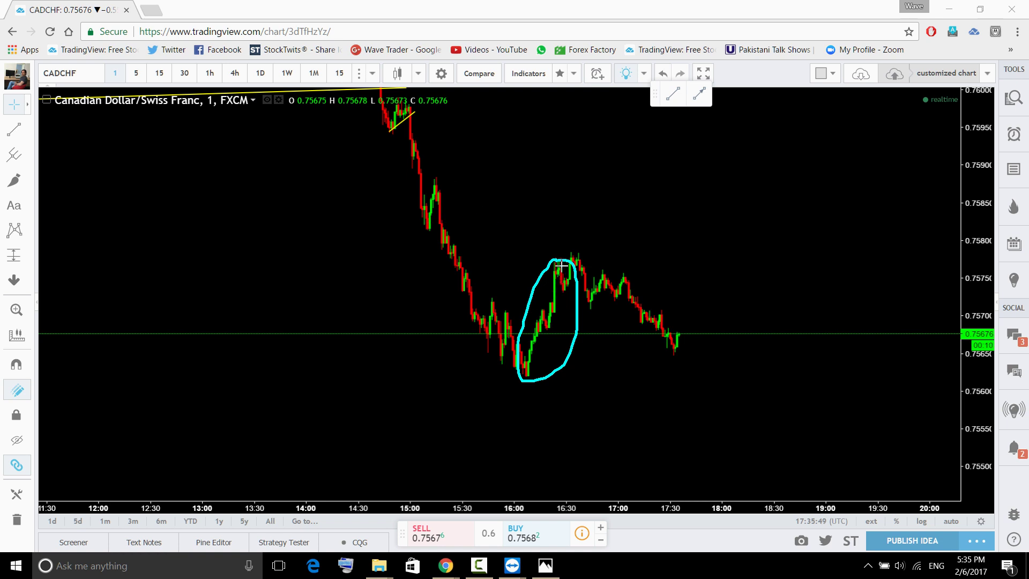
mouse_move(441, 180)
mouse_down()
mouse_move(455, 221)
mouse_move(440, 190)
mouse_up()
mouse_move(376, 120)
mouse_down()
mouse_move(441, 132)
mouse_move(401, 114)
mouse_up()
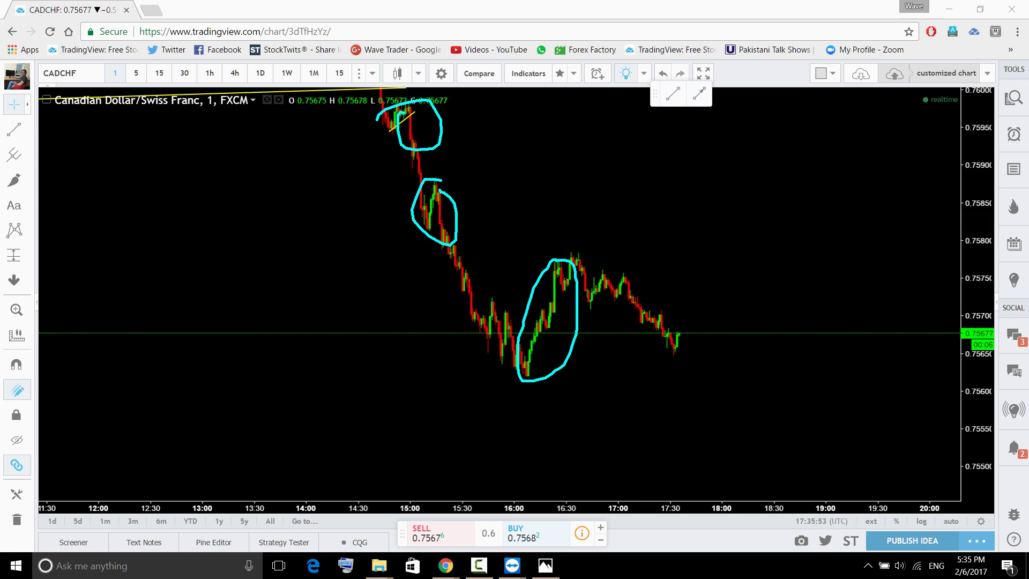
key(Escape)
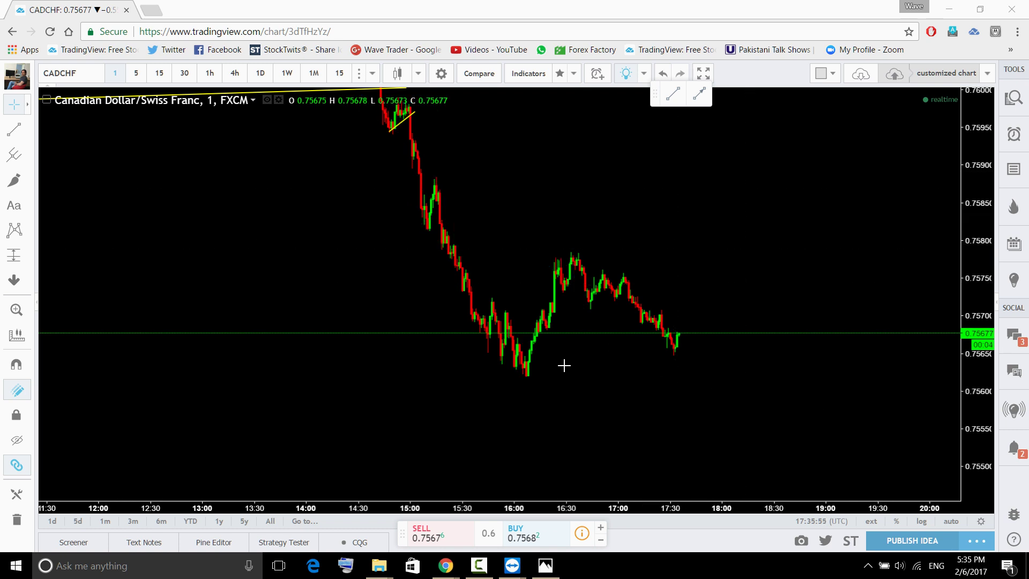
Sketch a cyan falling channel and loop around the pattern, clear it, and switch to 15-minute.
mouse_move(532, 345)
mouse_down()
mouse_move(560, 268)
mouse_move(666, 298)
mouse_move(705, 340)
mouse_up()
drag(548, 280, 695, 349)
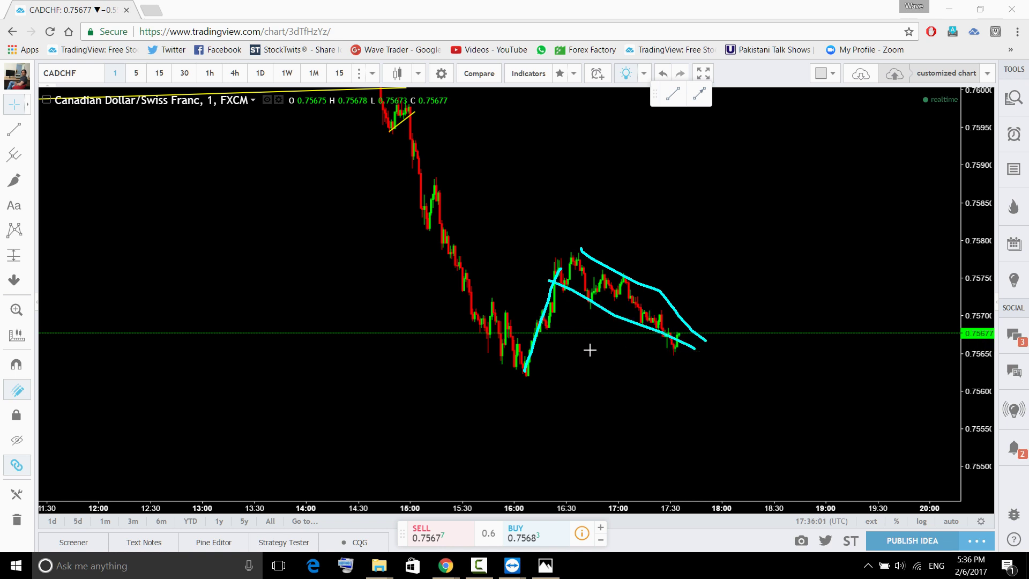
mouse_move(552, 245)
mouse_down()
mouse_move(861, 155)
mouse_move(892, 295)
mouse_up()
mouse_move(824, 361)
mouse_down()
mouse_move(547, 395)
mouse_move(554, 214)
mouse_move(579, 203)
mouse_up()
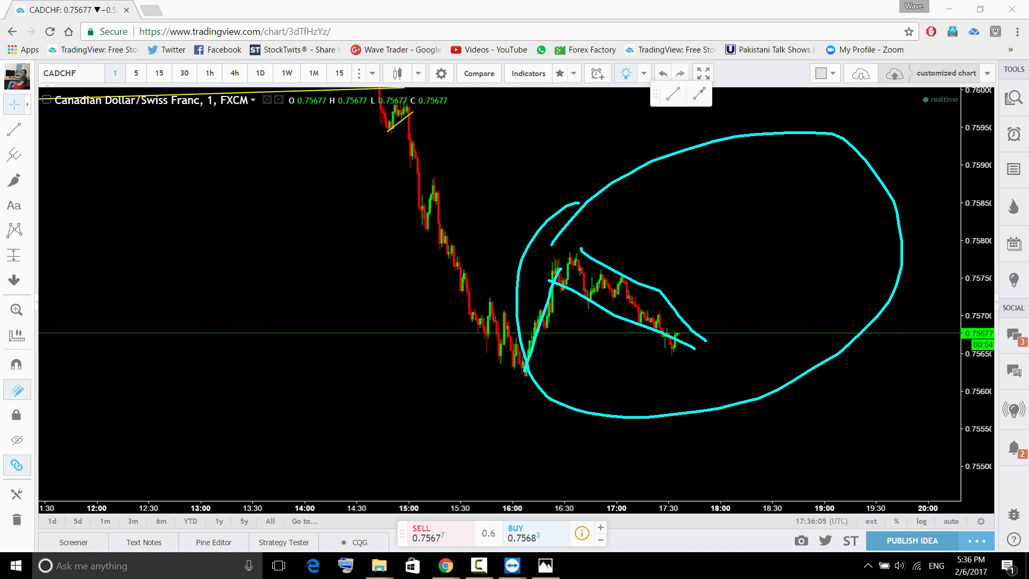
key(Escape)
click(159, 73)
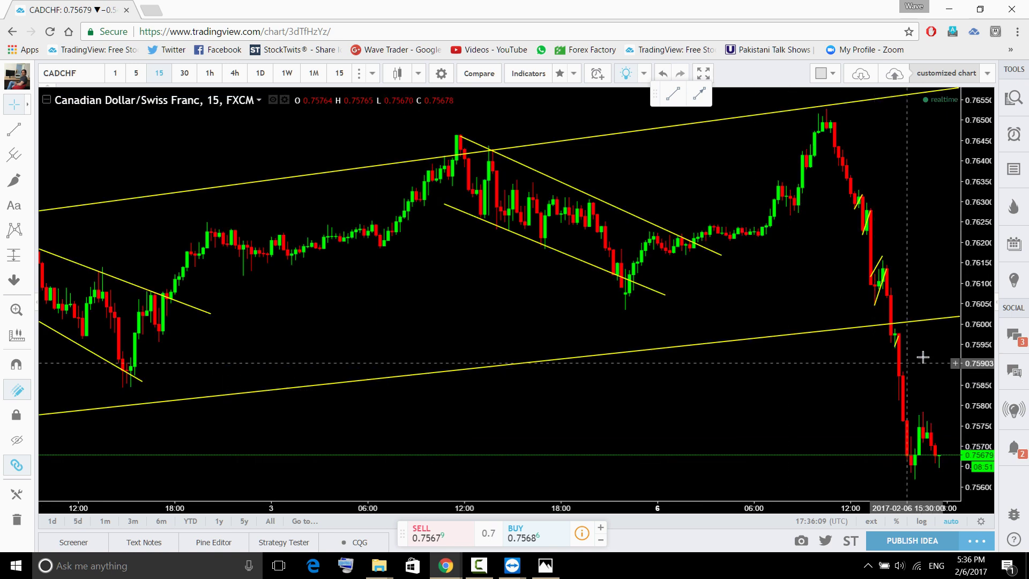
Sketch a cyan sideways range after the latest 15-minute bars, clear it, and return to 1-minute.
drag(745, 390, 542, 394)
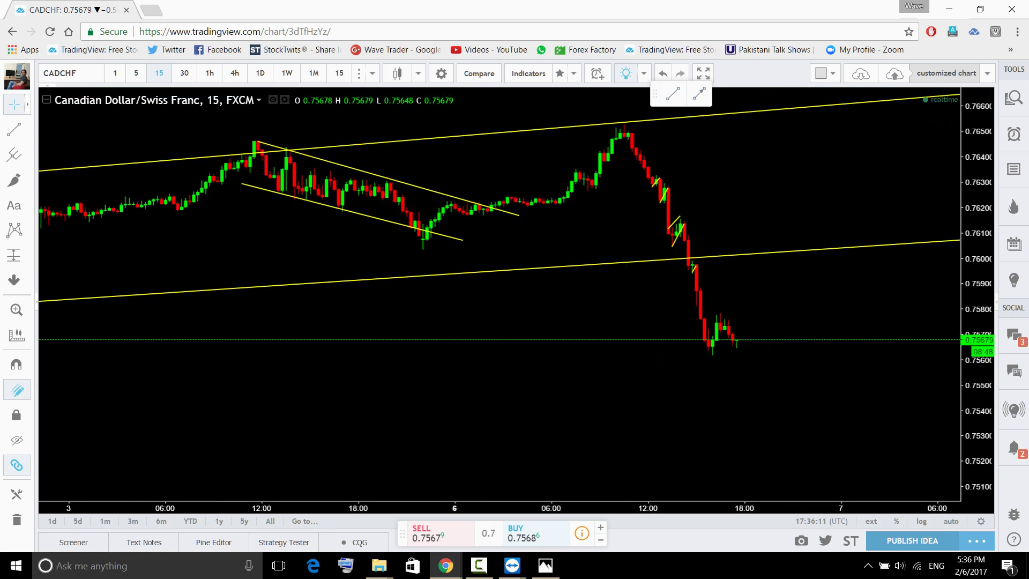
mouse_move(714, 346)
mouse_down()
mouse_move(728, 324)
mouse_move(740, 343)
mouse_move(756, 343)
mouse_move(786, 306)
mouse_move(813, 333)
mouse_up()
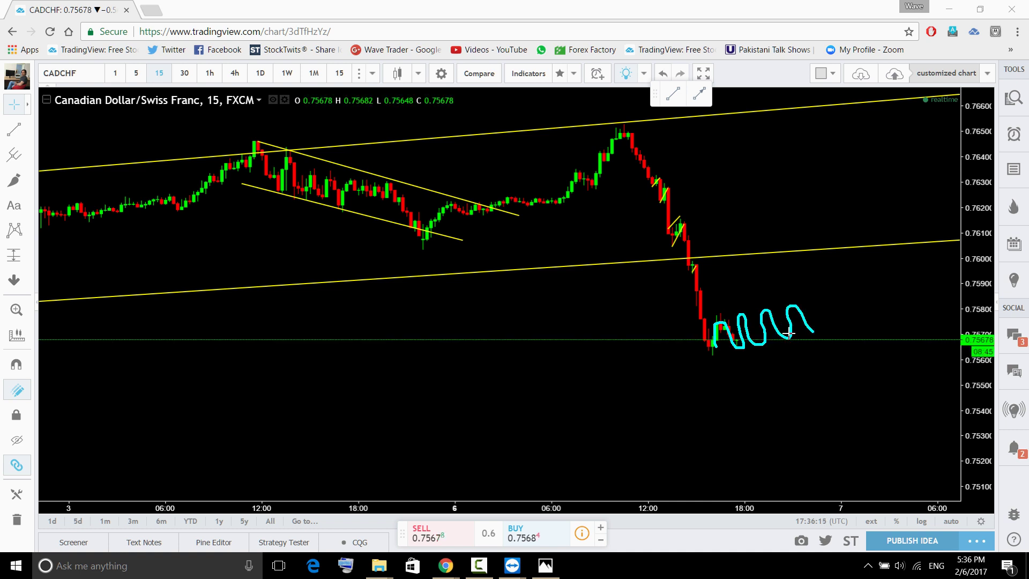
drag(701, 320, 822, 291)
drag(711, 354, 823, 327)
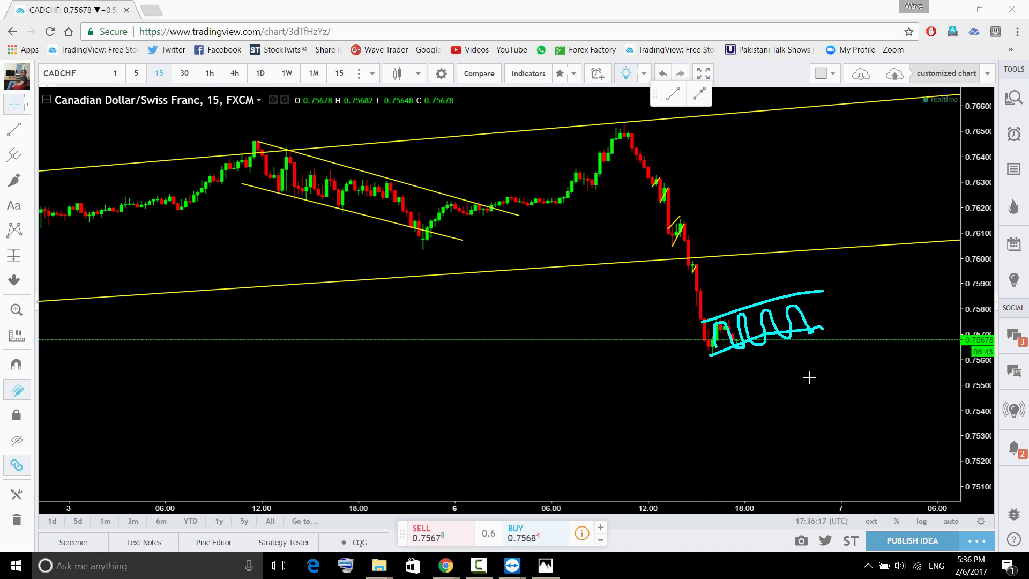
mouse_move(648, 169)
mouse_down()
mouse_move(662, 172)
mouse_move(644, 188)
mouse_move(667, 186)
mouse_move(677, 206)
mouse_move(673, 238)
mouse_move(688, 217)
mouse_move(691, 278)
mouse_move(710, 273)
mouse_up()
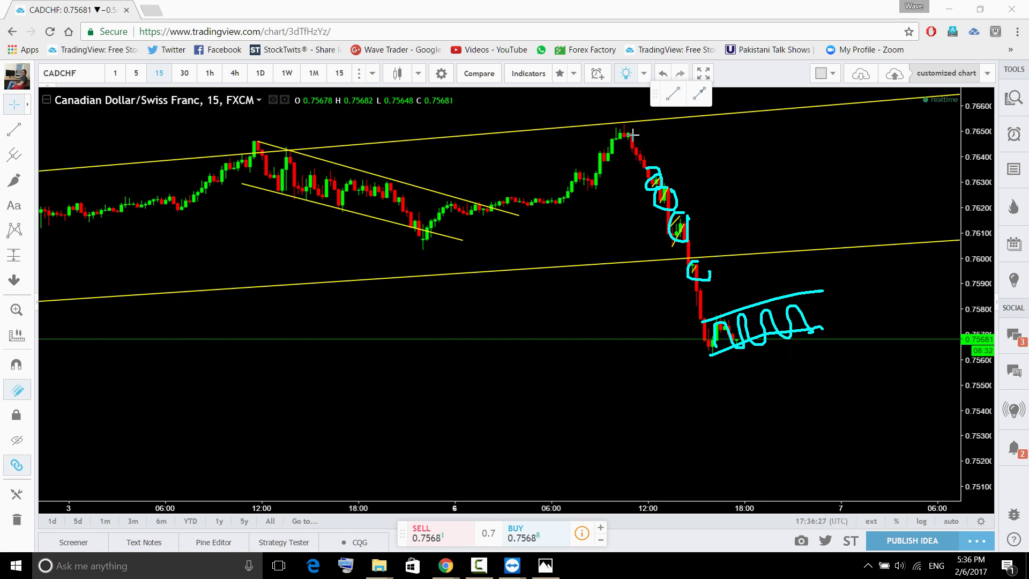
drag(633, 135, 710, 355)
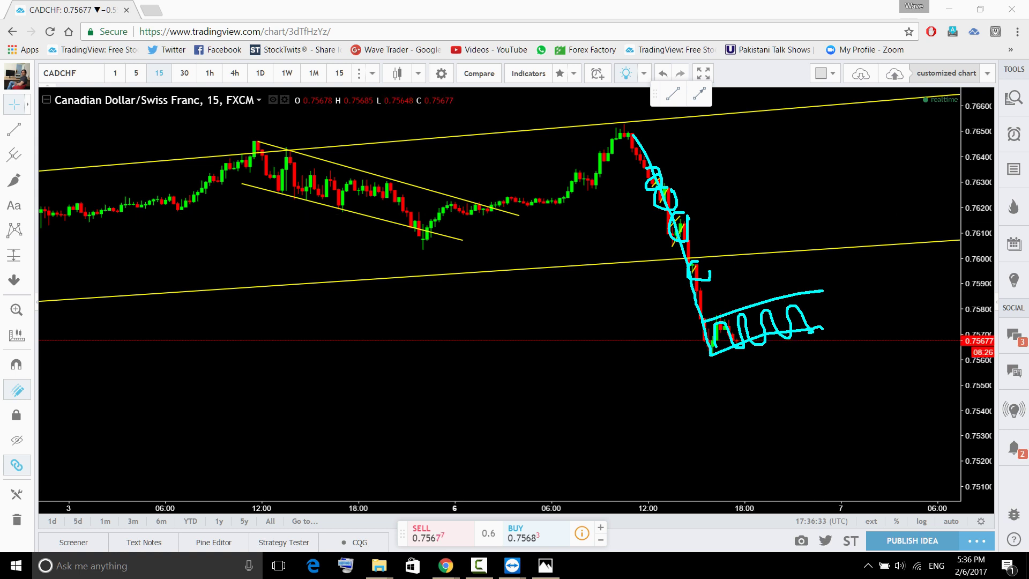
key(Escape)
click(115, 73)
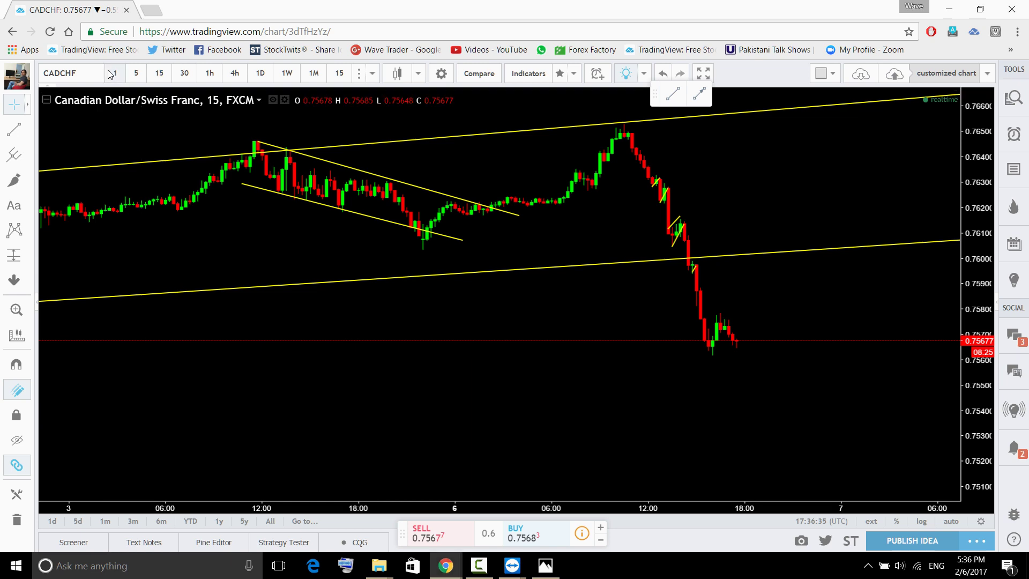
Pan back through the 1-minute bars, trace the decline in cyan, then clear it.
click(518, 481)
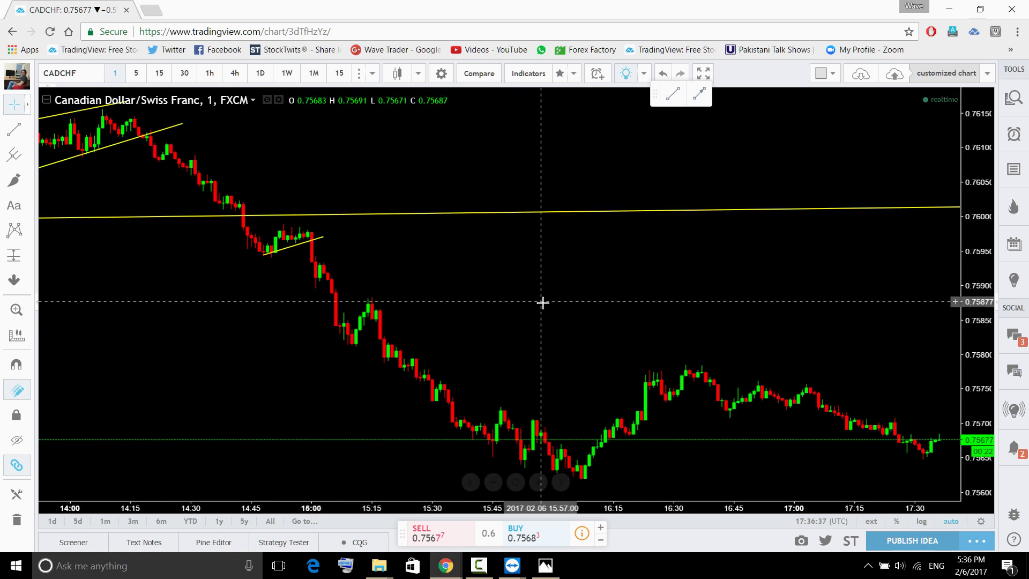
scroll(542, 303, down, 5)
drag(449, 297, 636, 423)
drag(494, 423, 902, 328)
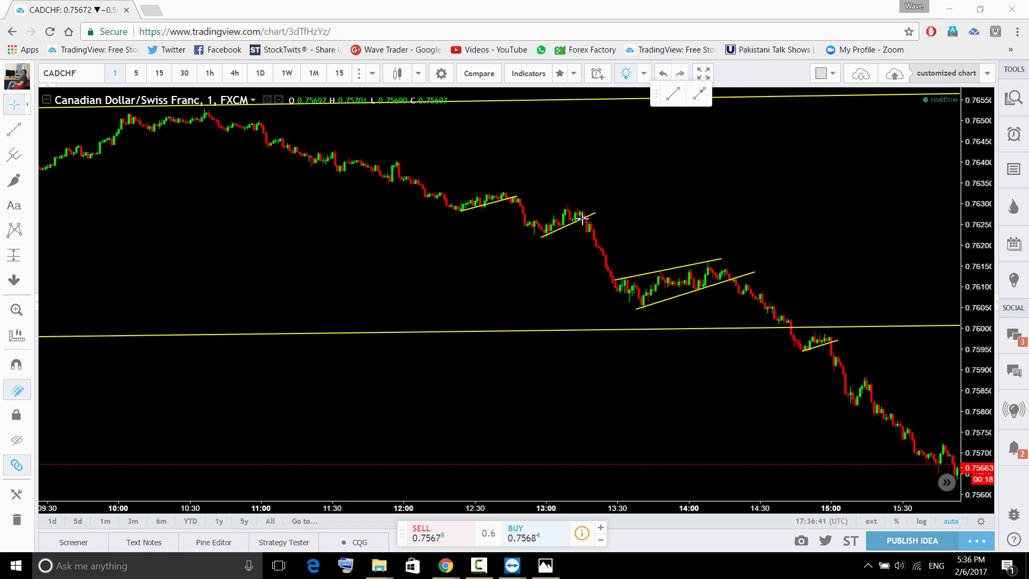
drag(588, 216, 631, 305)
mouse_move(631, 304)
mouse_down()
mouse_move(725, 276)
mouse_move(800, 343)
mouse_up()
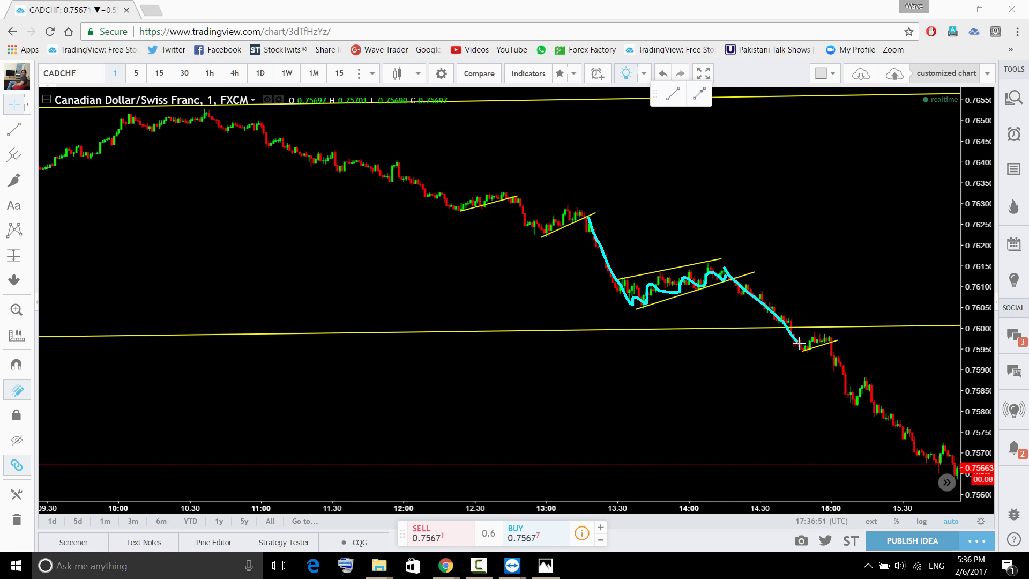
mouse_move(512, 197)
mouse_down()
mouse_move(544, 234)
mouse_move(563, 214)
mouse_move(623, 277)
mouse_up()
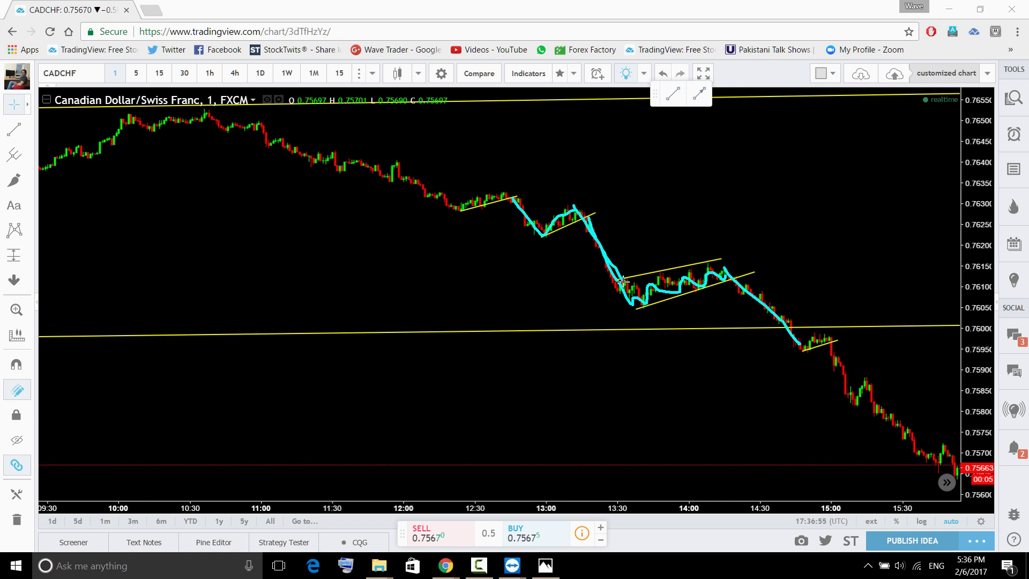
drag(826, 342, 801, 347)
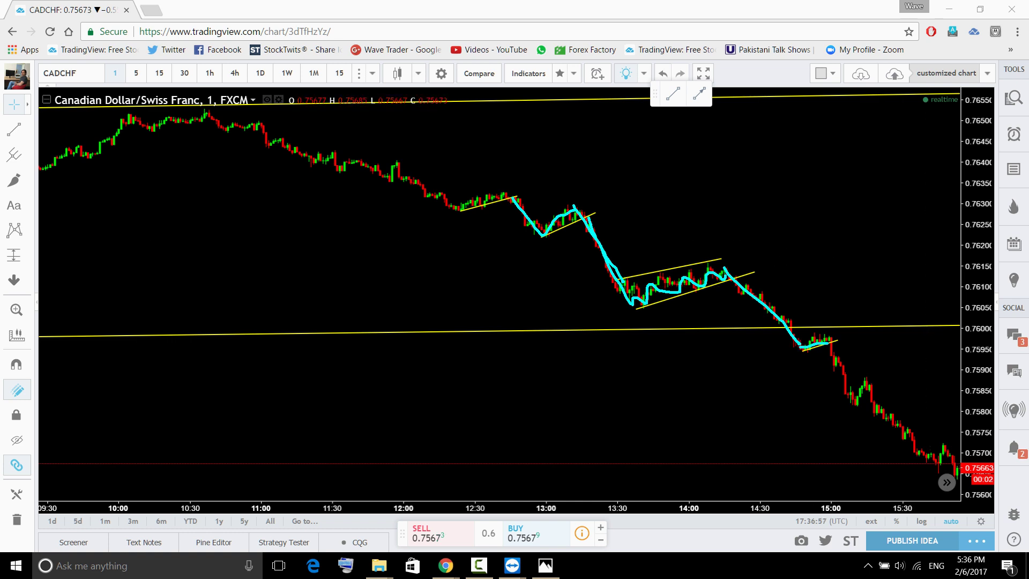
key(Escape)
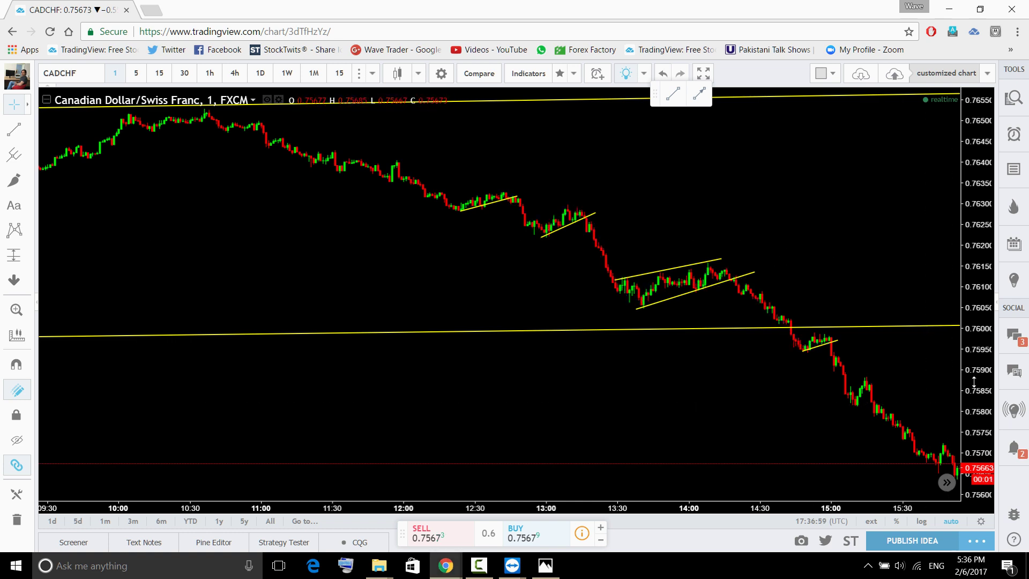
Adjust the rising channel's lower line and pan from 11:30 to the latest candles near 0.7566.
drag(974, 382, 961, 333)
drag(792, 210, 805, 282)
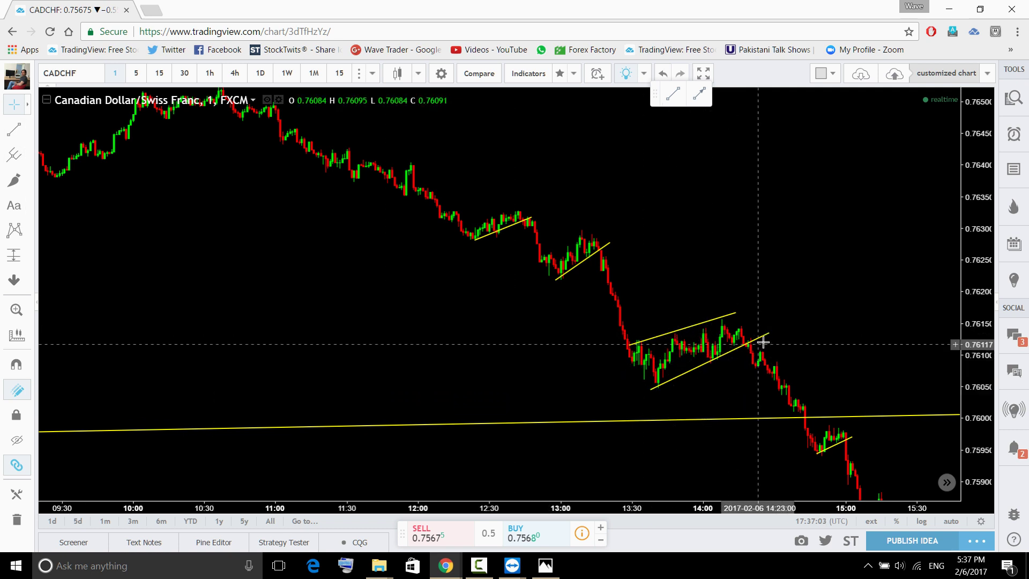
drag(769, 334, 747, 321)
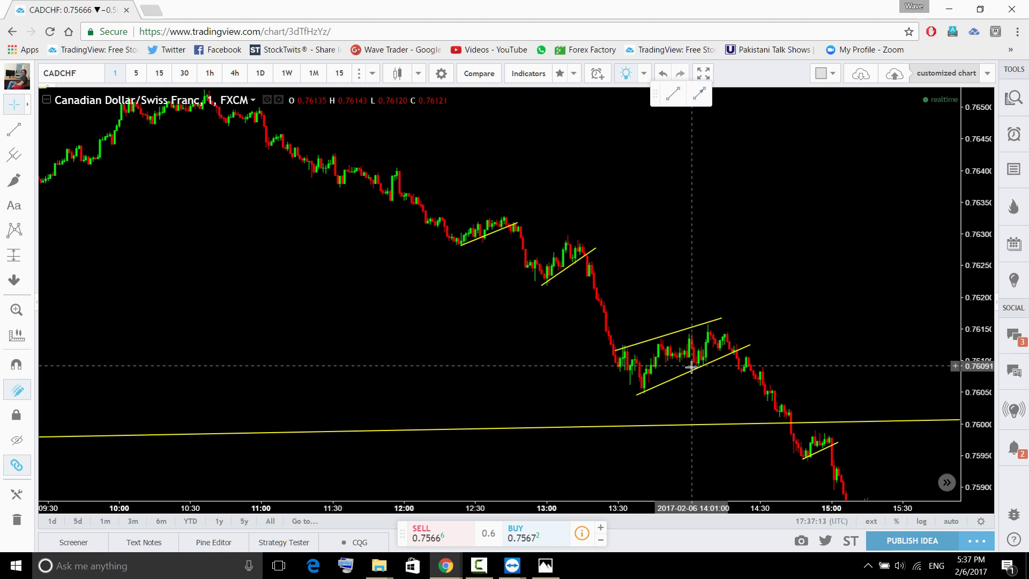
drag(849, 340, 689, 166)
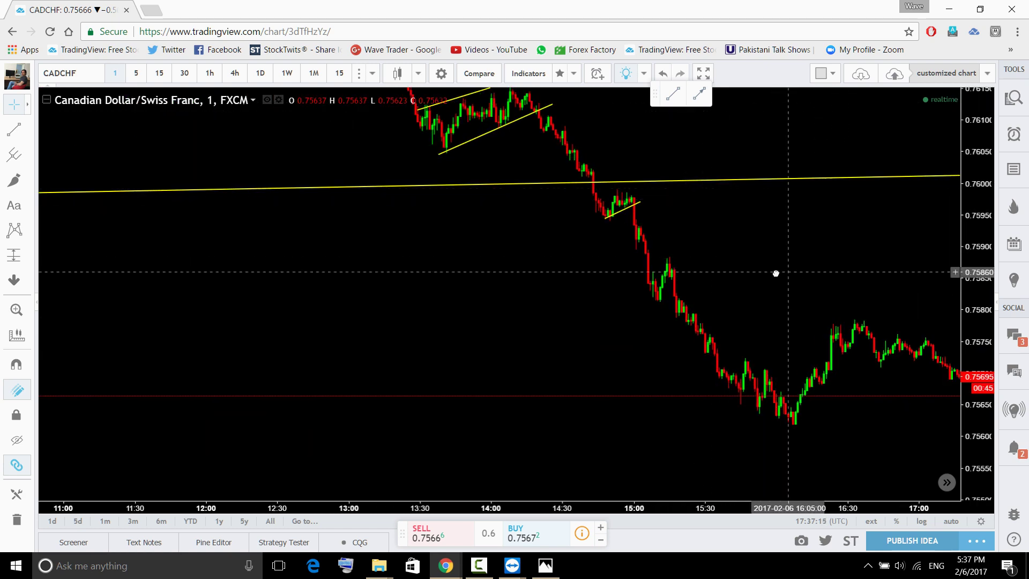
drag(776, 273, 718, 420)
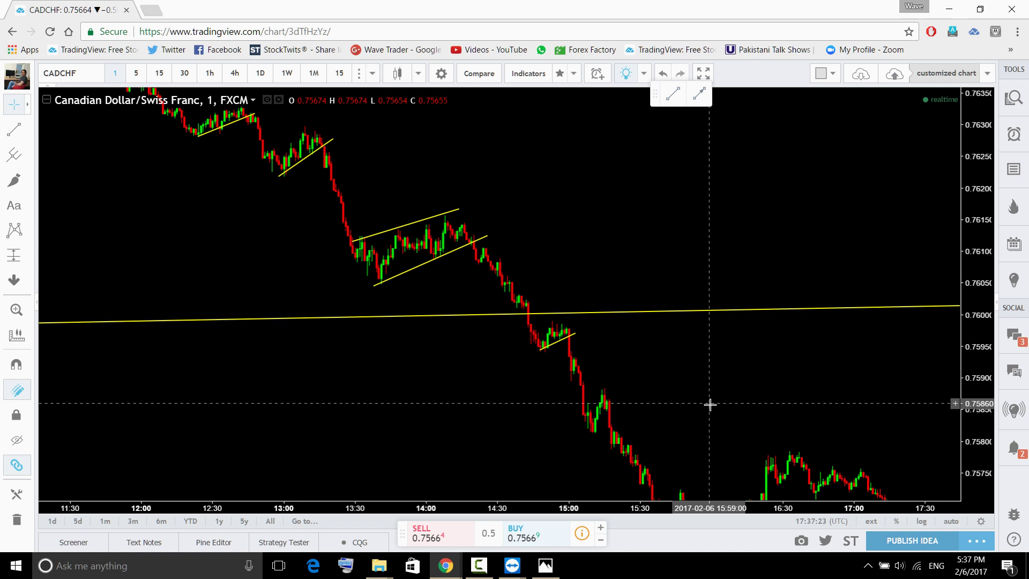
drag(725, 402, 553, 158)
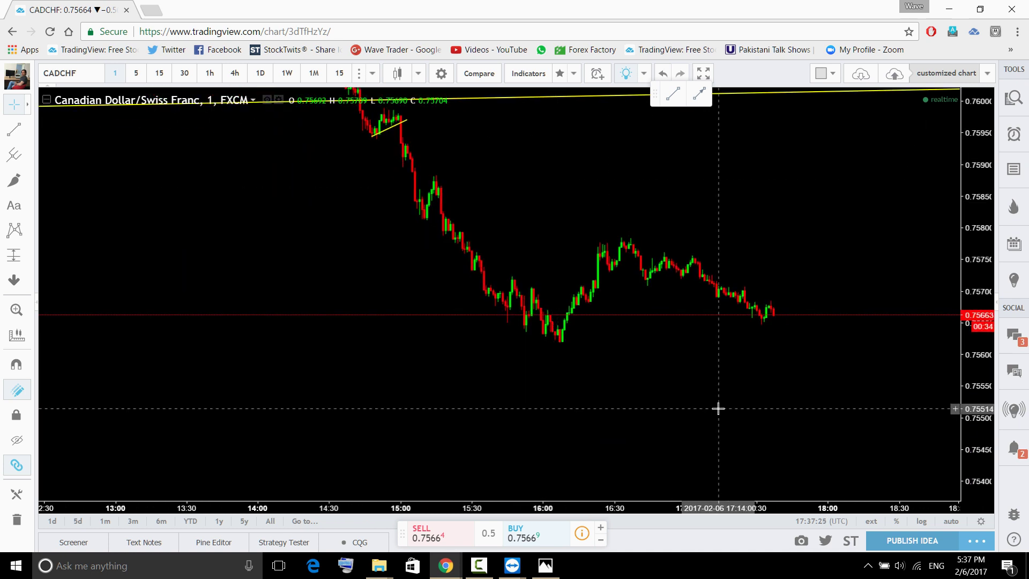
drag(719, 406, 668, 454)
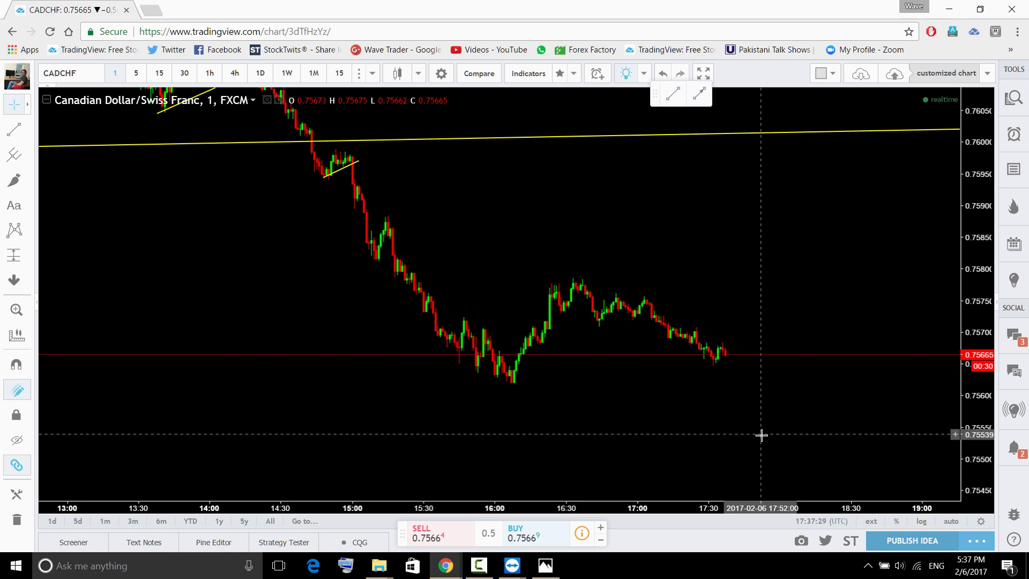
drag(686, 228, 694, 290)
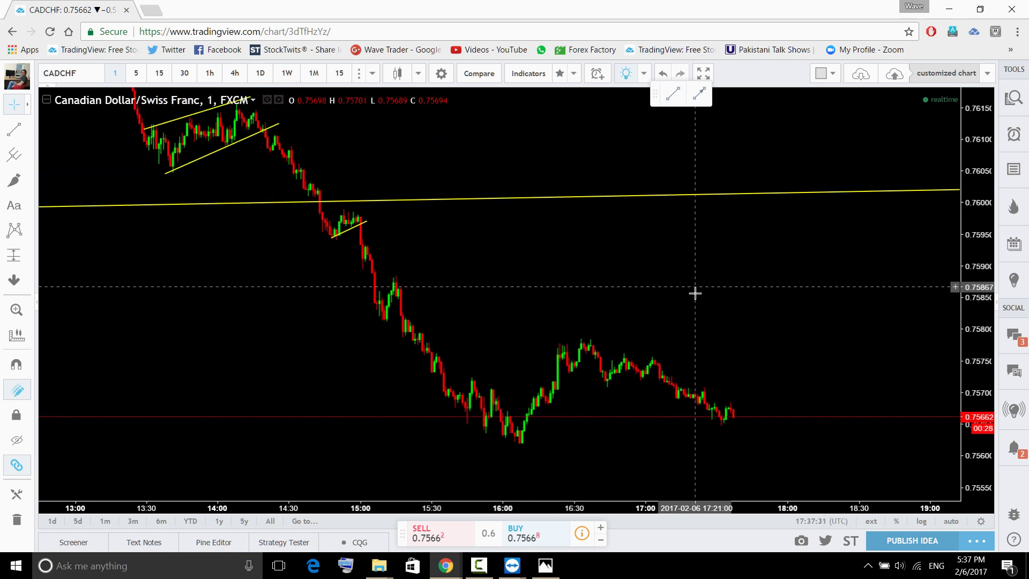
Switch to 15-minute bars, fit the channels in view, then move up to 4-hour bars.
click(159, 77)
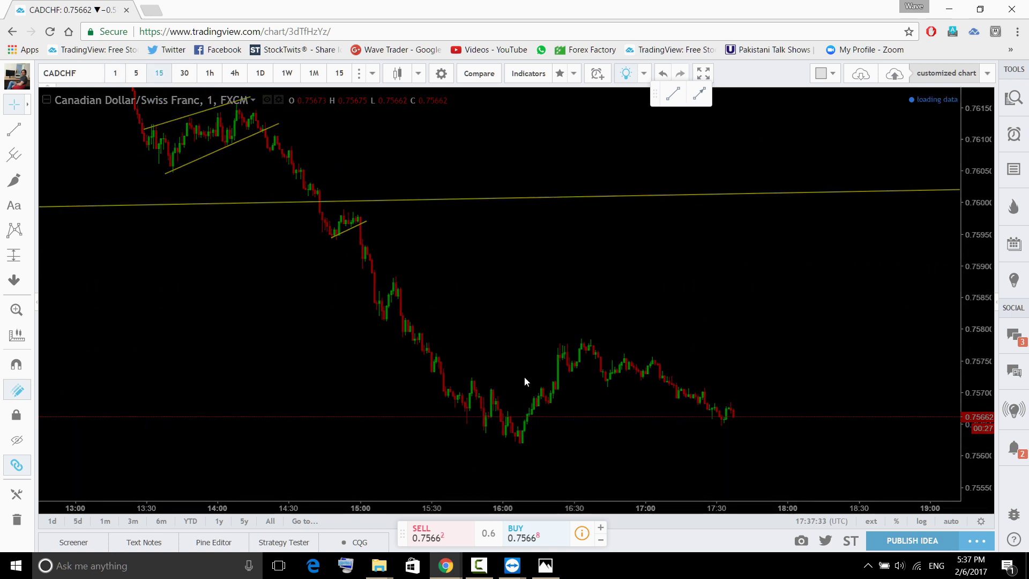
click(518, 482)
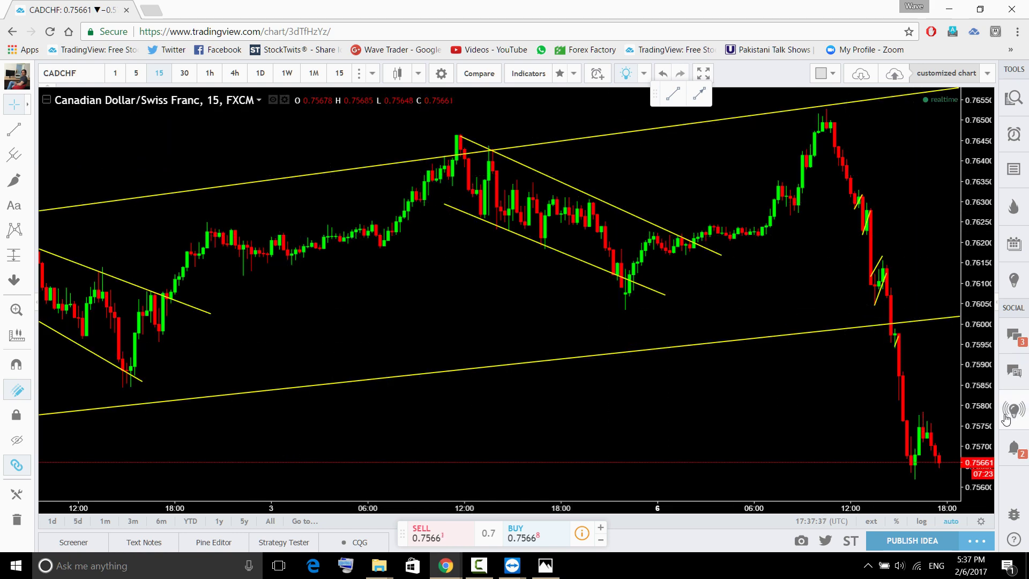
scroll(981, 389, down, 2)
drag(981, 389, 978, 457)
drag(852, 464, 689, 468)
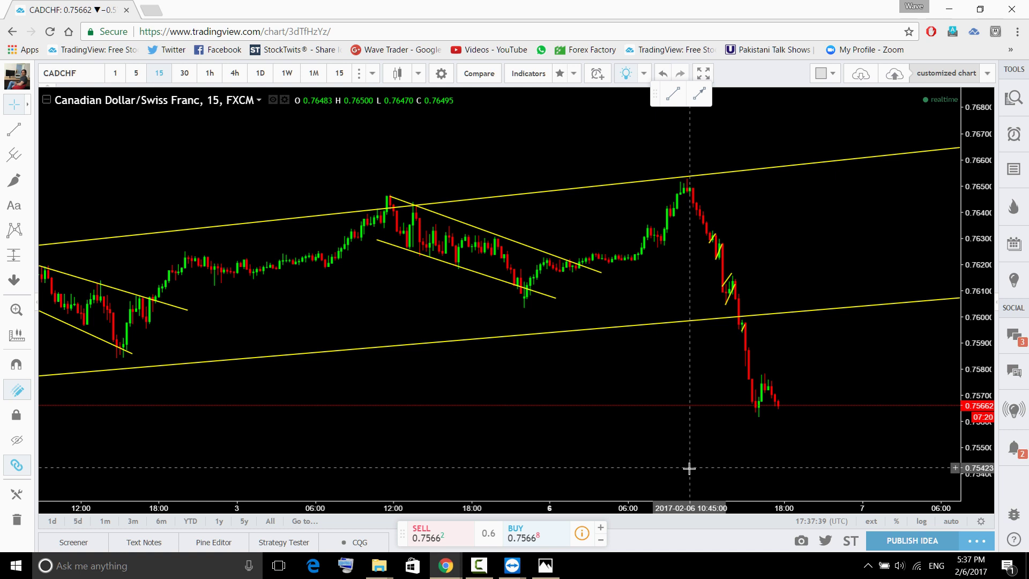
click(235, 74)
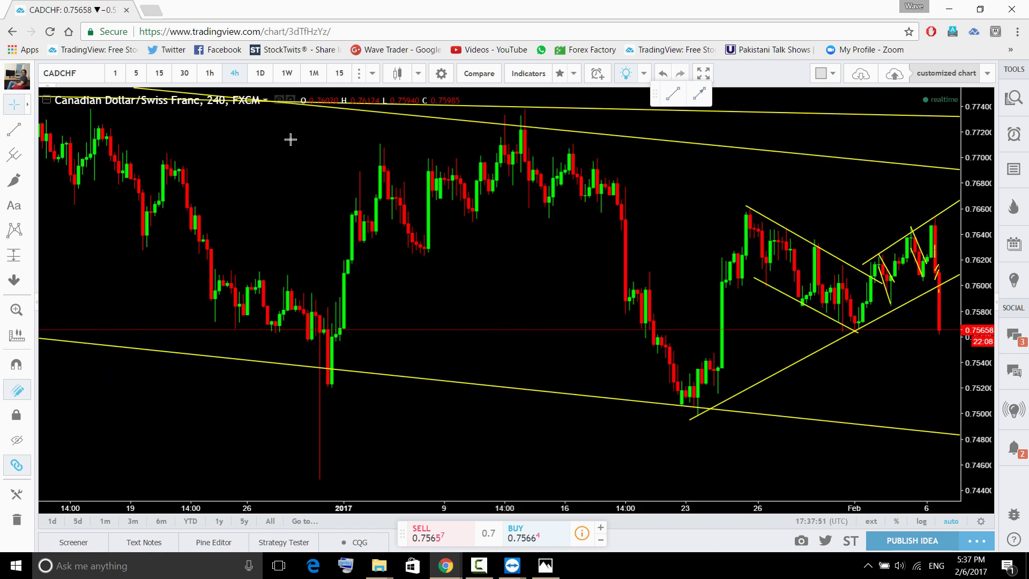
Sketch a cyan drop toward the lower line on the 4-hour chart, undo it, then switch to daily.
drag(970, 296, 968, 338)
drag(911, 355, 590, 357)
click(14, 180)
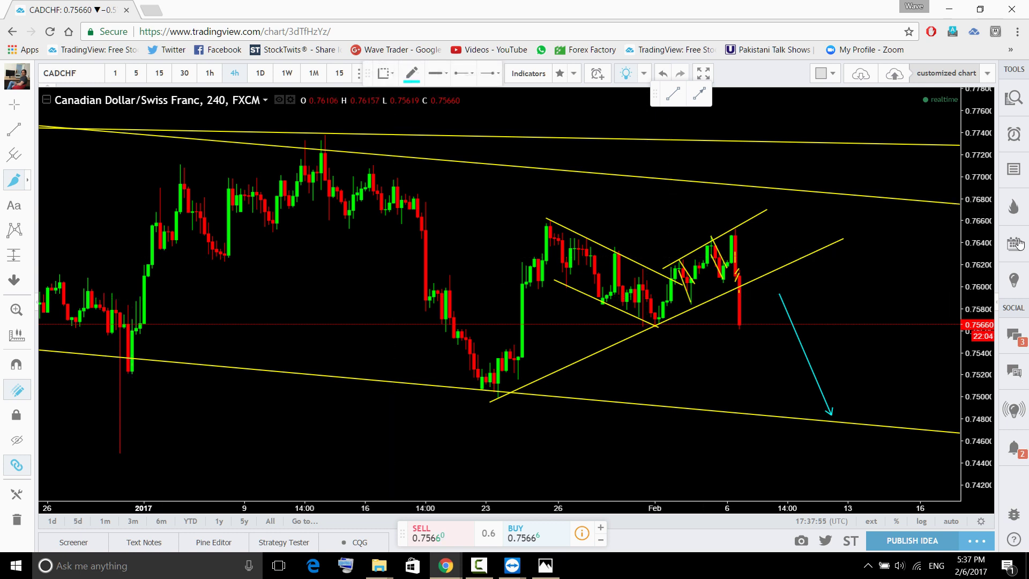
key(Escape)
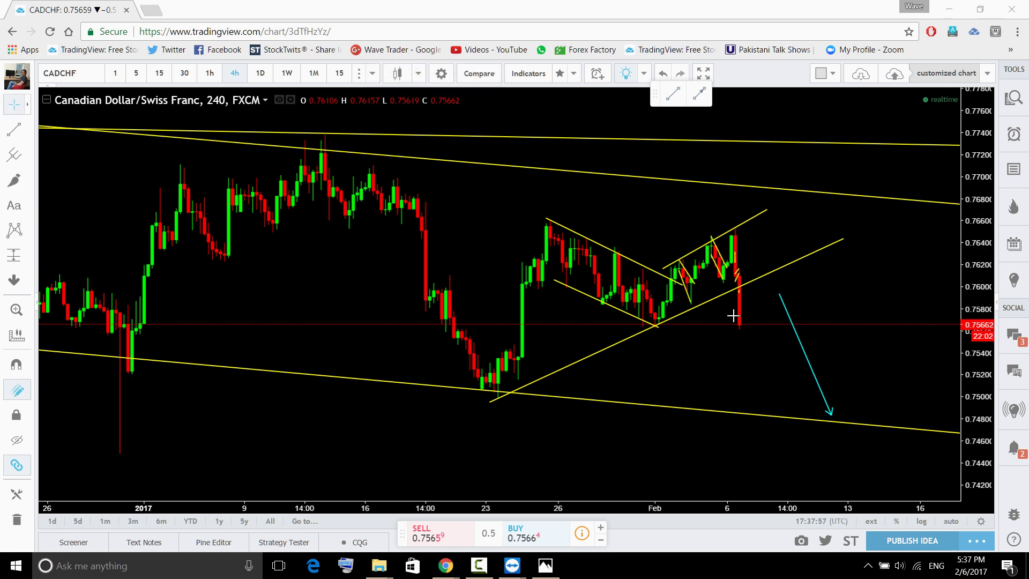
mouse_move(738, 327)
mouse_down()
mouse_move(778, 315)
mouse_move(805, 413)
mouse_up()
click(838, 341)
mouse_move(822, 336)
mouse_down()
mouse_move(769, 416)
mouse_move(850, 343)
mouse_move(839, 342)
mouse_up()
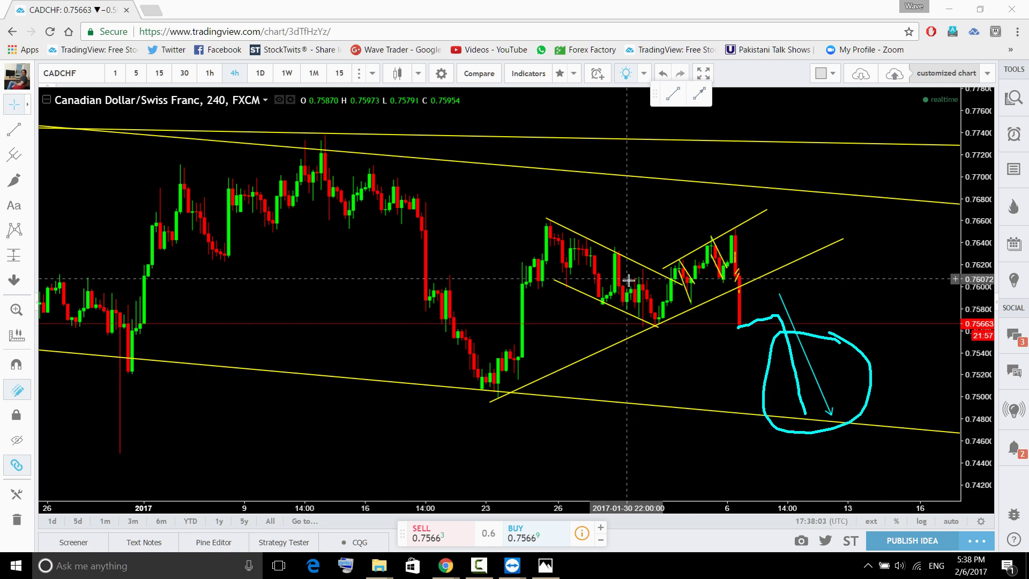
key(Escape)
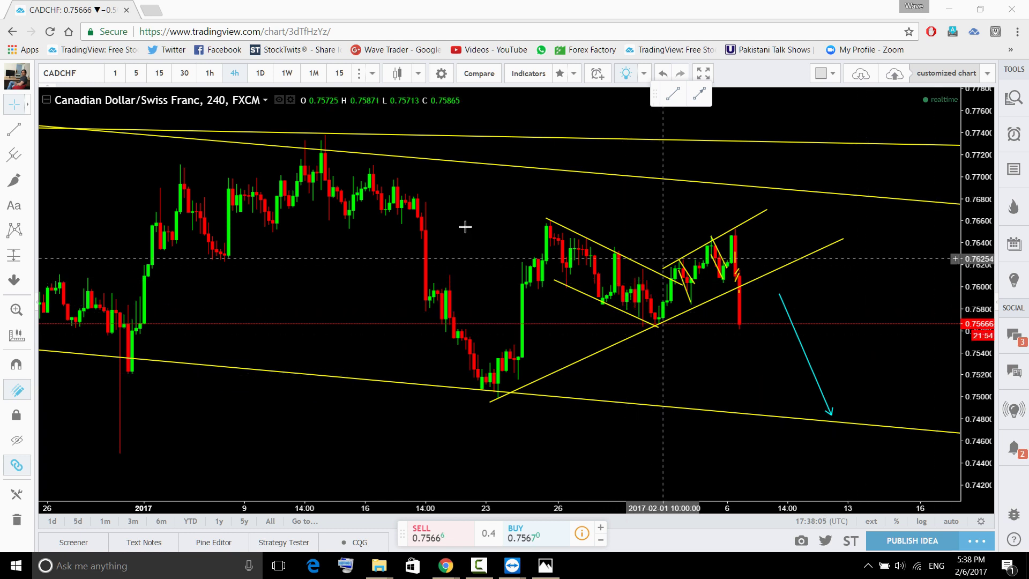
click(260, 74)
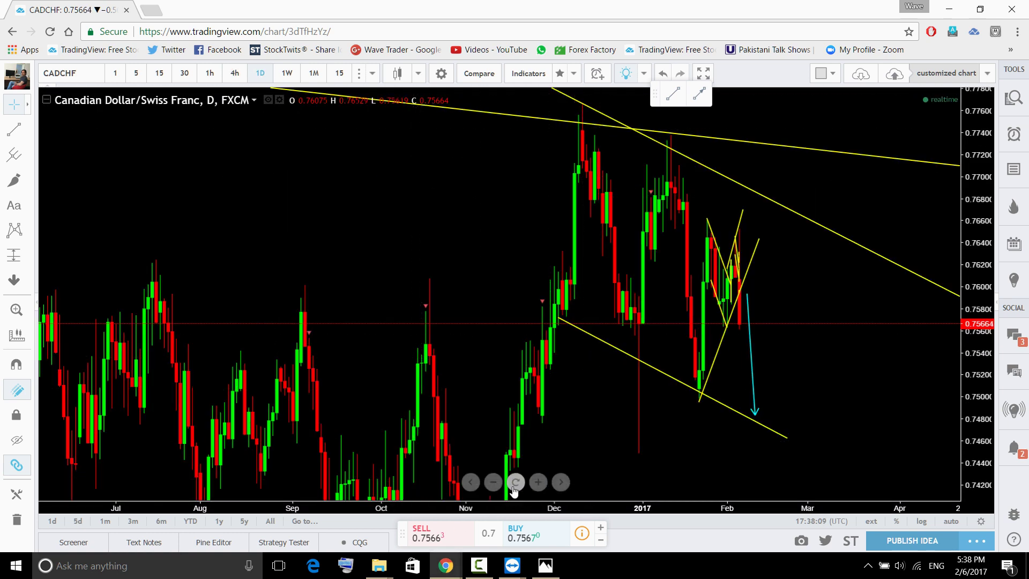
Fit the daily channel back to last August, undo the extra cyan stroke, and open the watchlist.
click(514, 486)
drag(971, 227, 949, 378)
drag(921, 378, 735, 394)
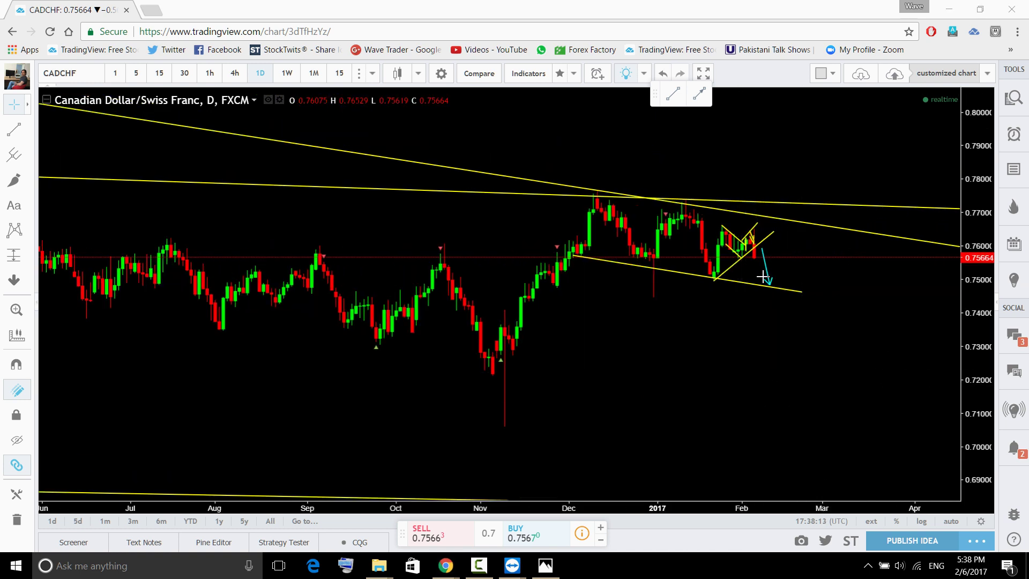
drag(764, 270, 821, 458)
key(ctrl+z)
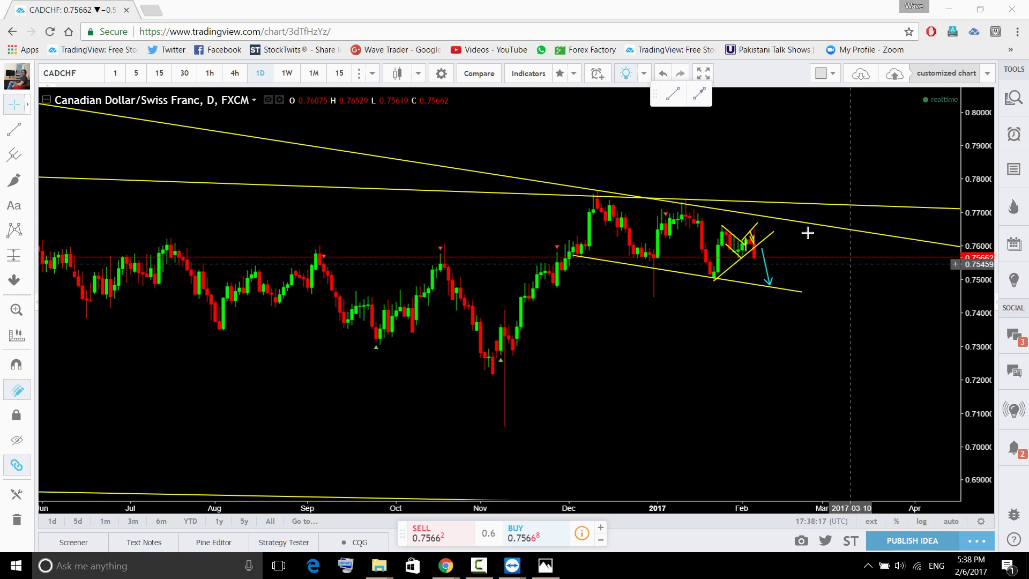
click(1013, 97)
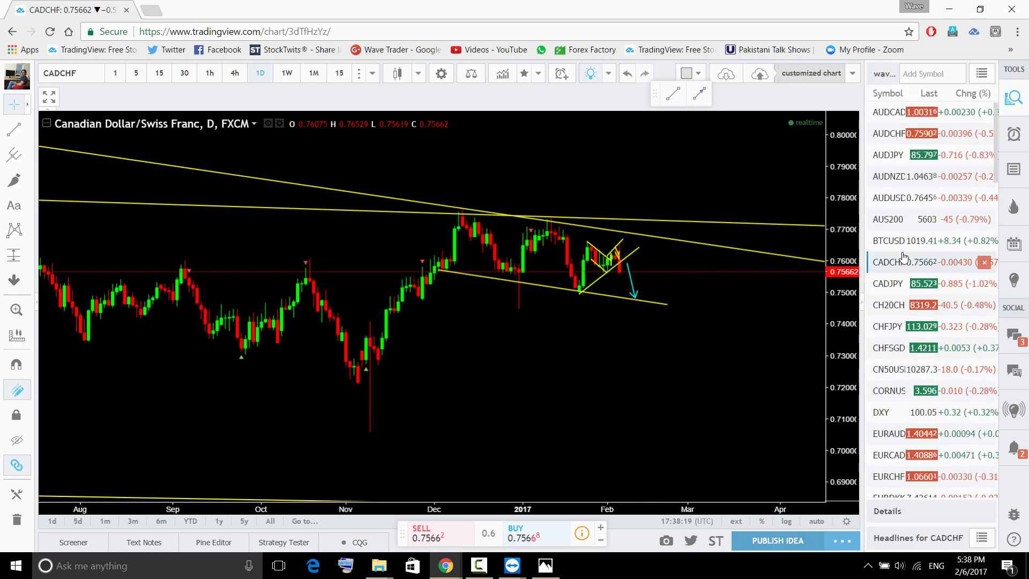
Bring up CADJPY full-width on 4-hour then 1-hour bars, framing the cyan projection toward 84.50.
click(903, 278)
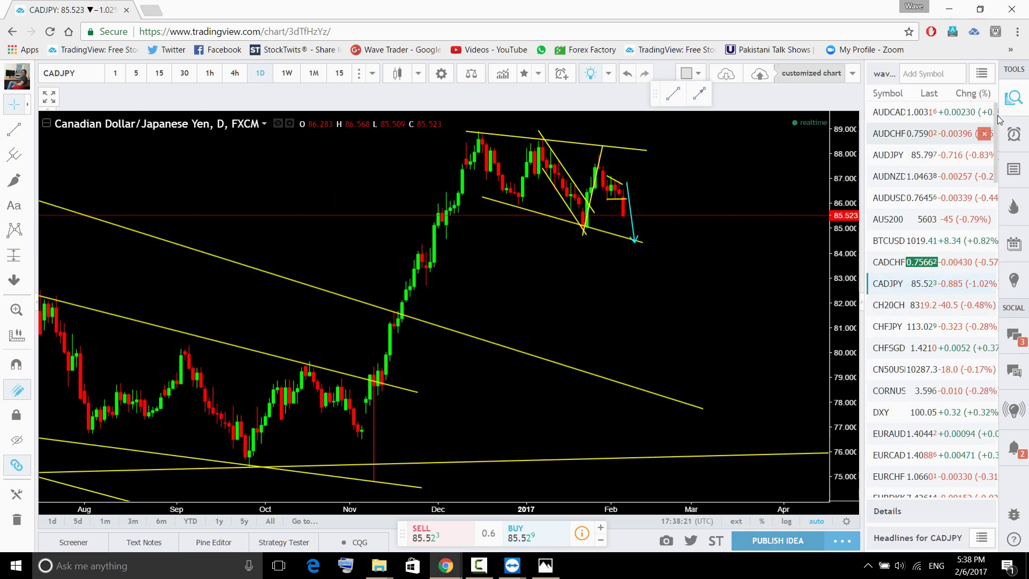
click(1014, 99)
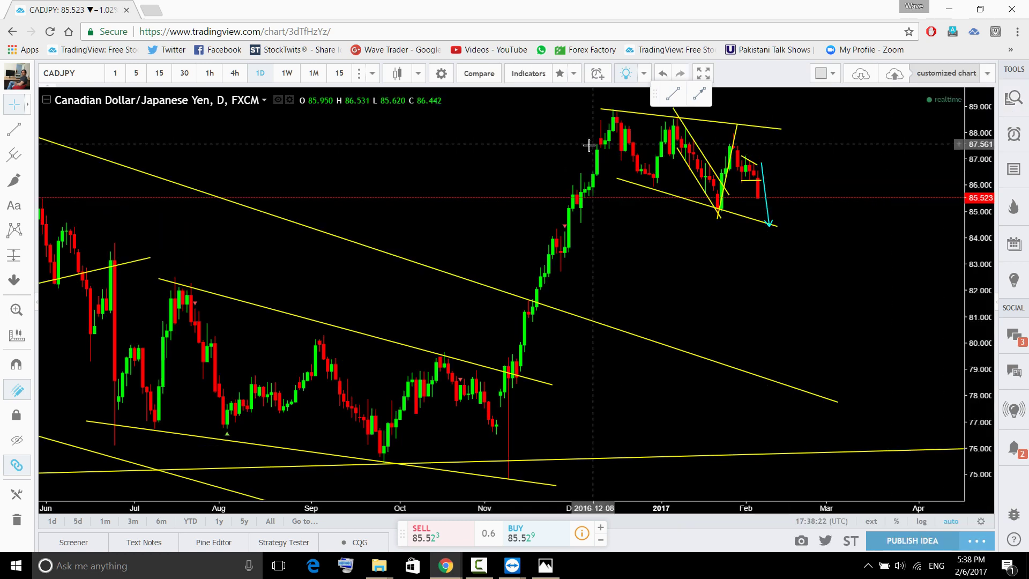
click(235, 73)
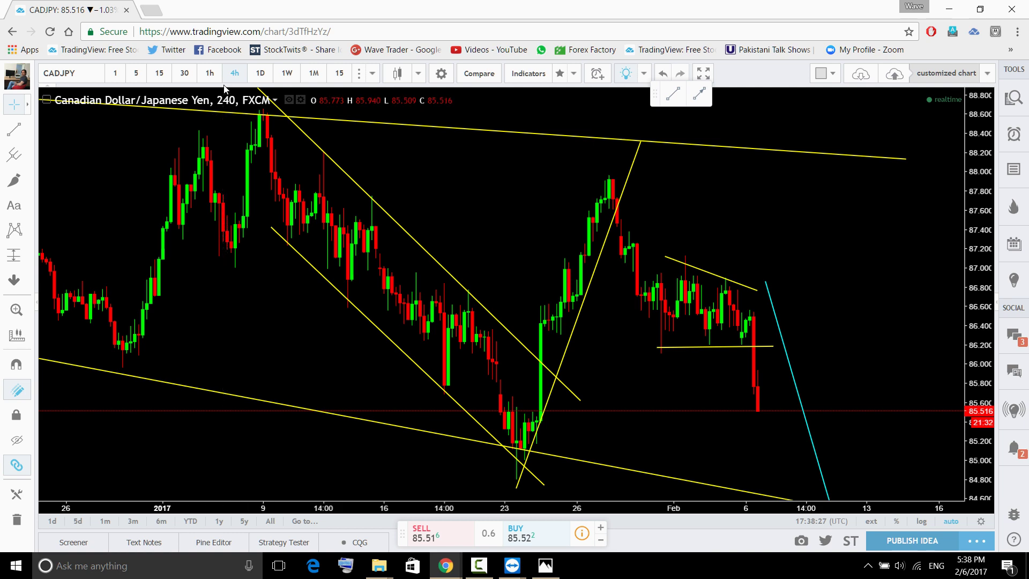
click(210, 74)
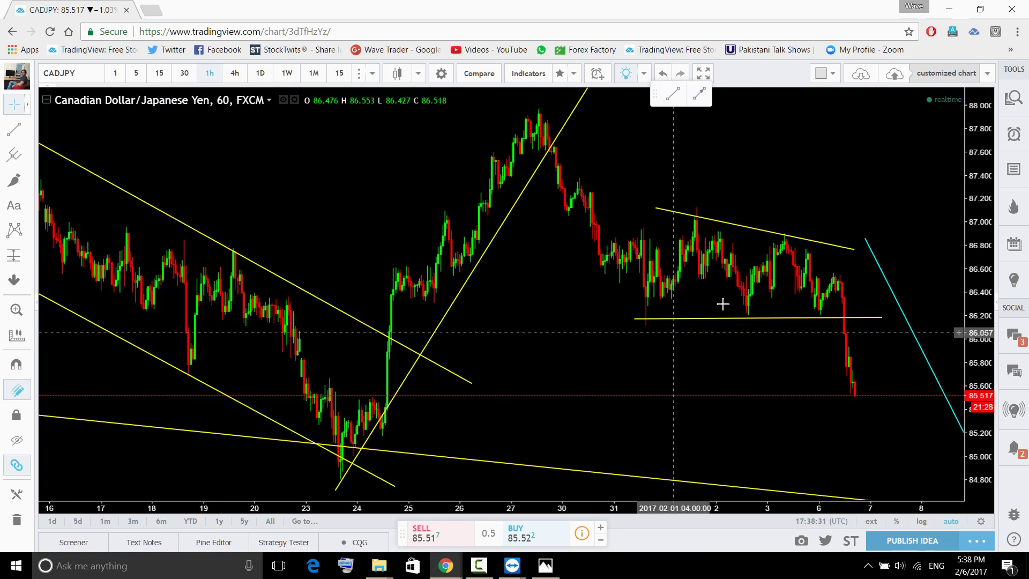
drag(984, 240, 985, 255)
drag(792, 432, 624, 347)
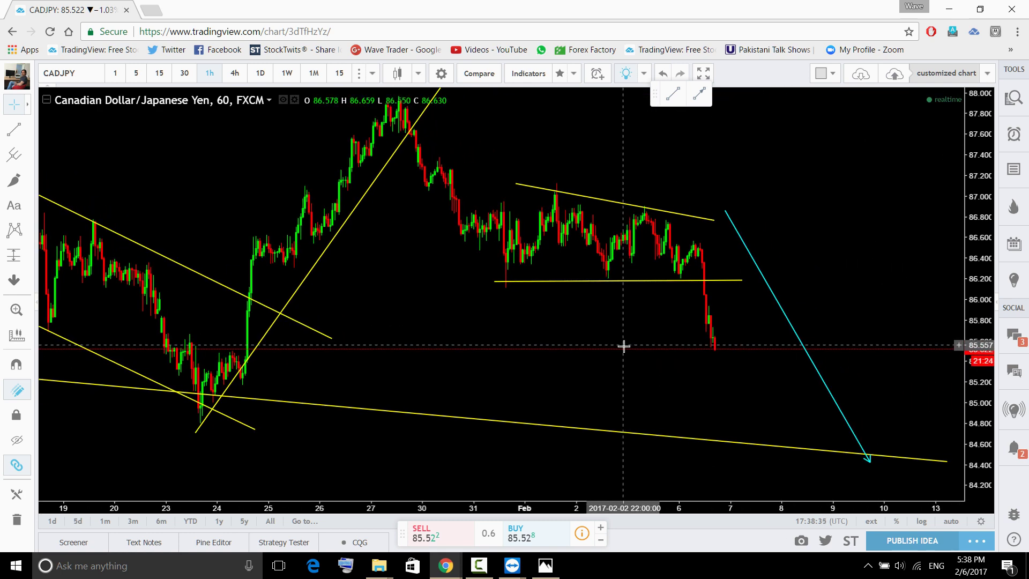
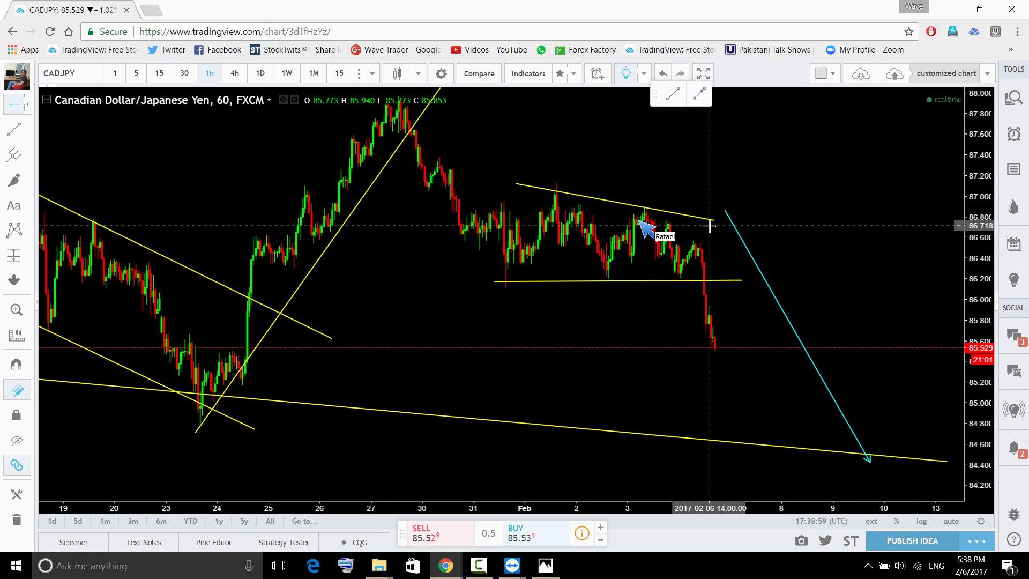
Level the upper line of the CADJPY consolidation box horizontally near 86.90.
drag(714, 221, 707, 195)
mouse_move(562, 184)
mouse_down()
mouse_move(542, 186)
mouse_move(528, 208)
mouse_up()
drag(673, 213, 689, 205)
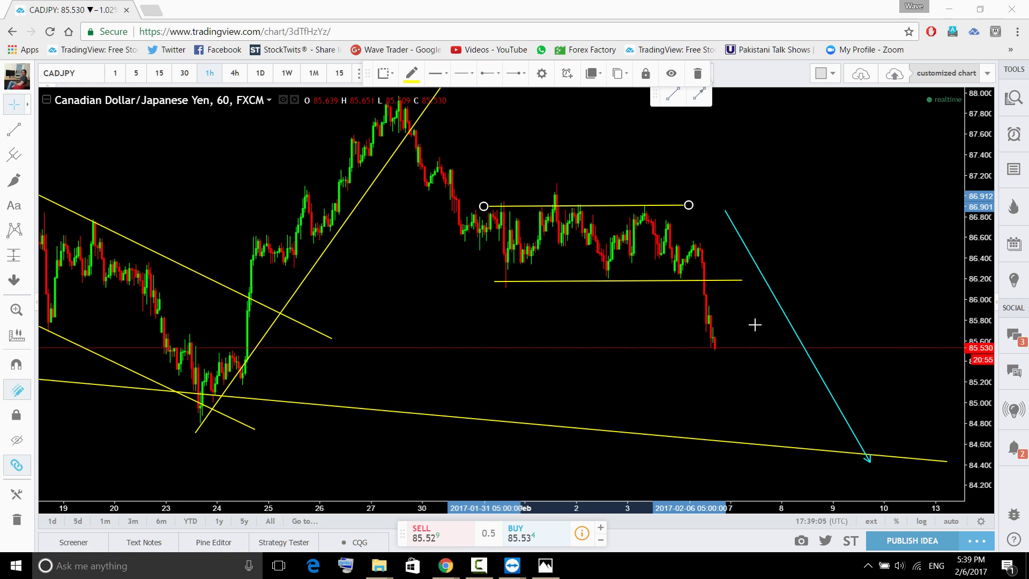
Circle the recent price peak, clear the circle, and switch to the 4-hour timeframe.
mouse_move(636, 201)
mouse_down()
mouse_move(650, 210)
mouse_move(641, 199)
mouse_up()
click(1008, 403)
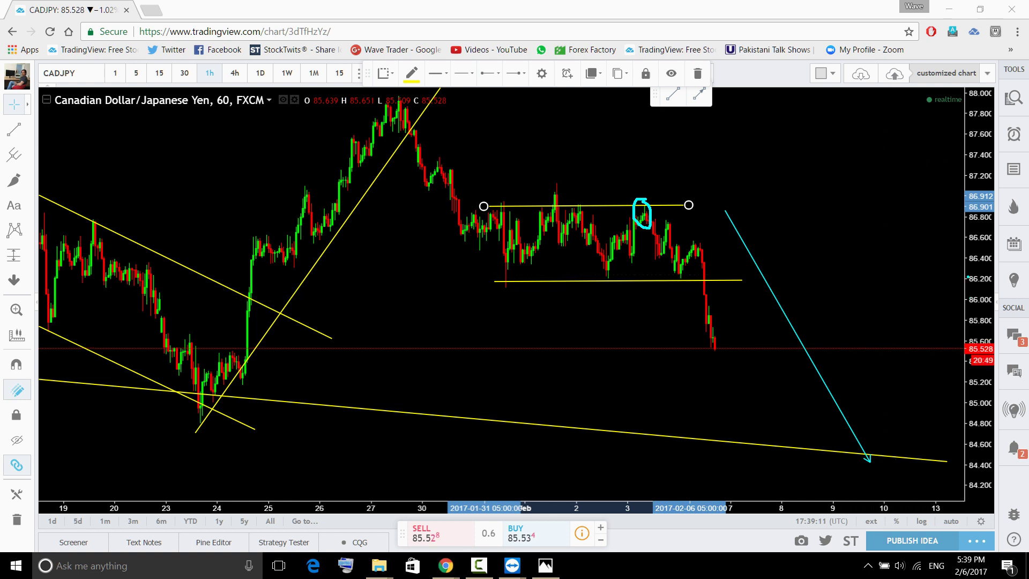
click(235, 73)
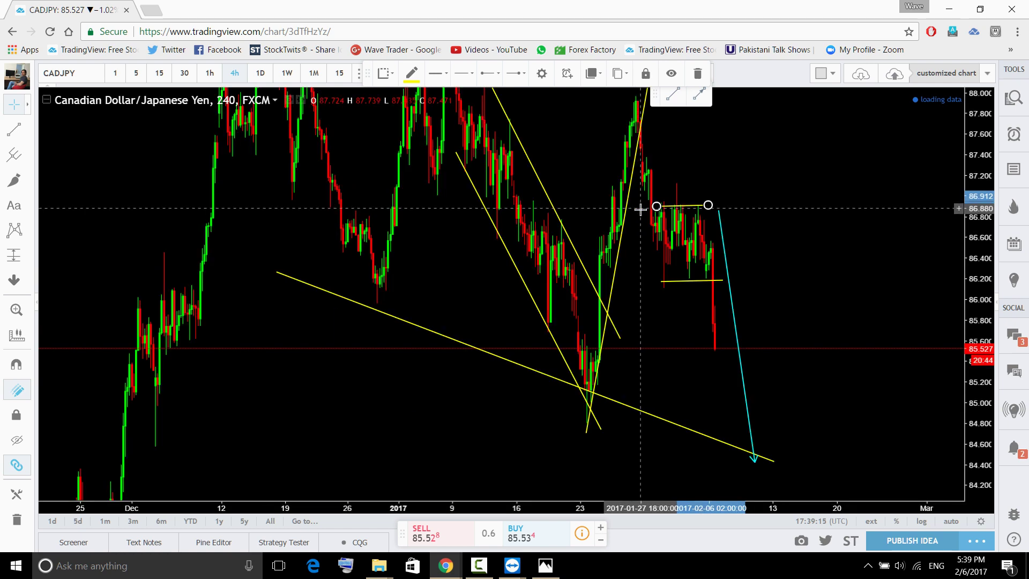
Reset and widen the 4-hour view, sketching and undoing an expected drop along recent candles.
click(517, 483)
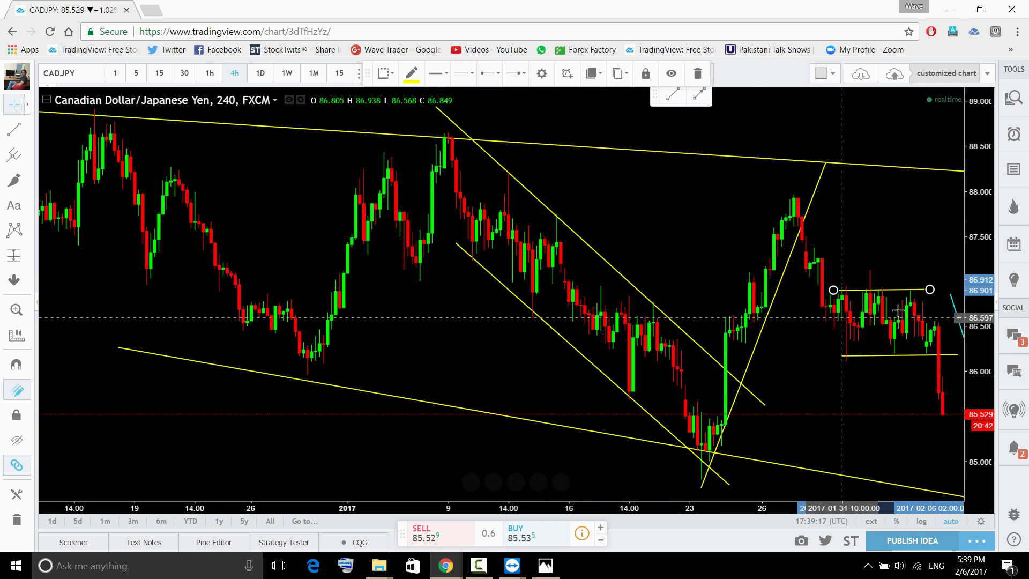
scroll(898, 314, down, 4)
drag(898, 351, 639, 409)
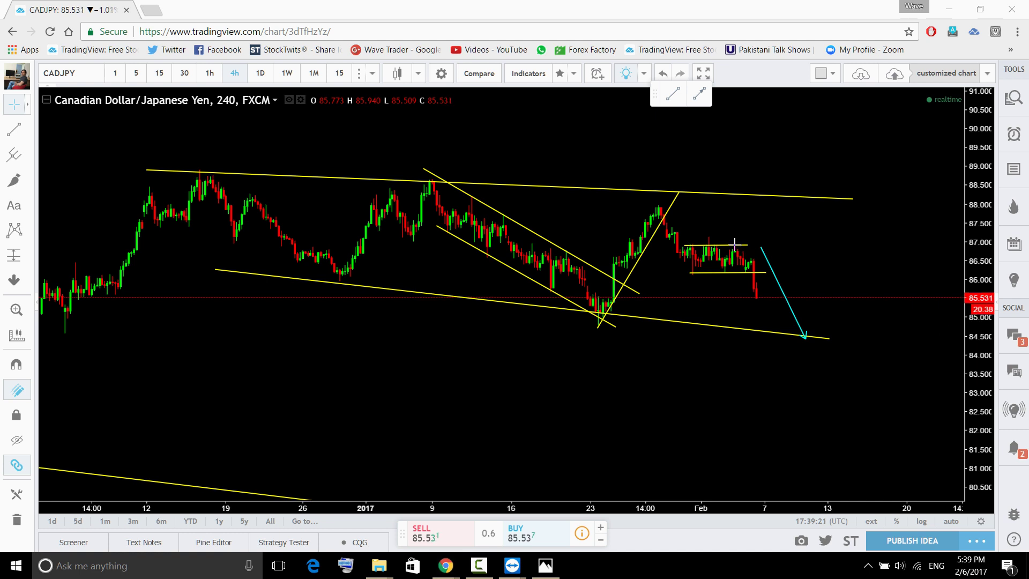
drag(734, 244, 768, 325)
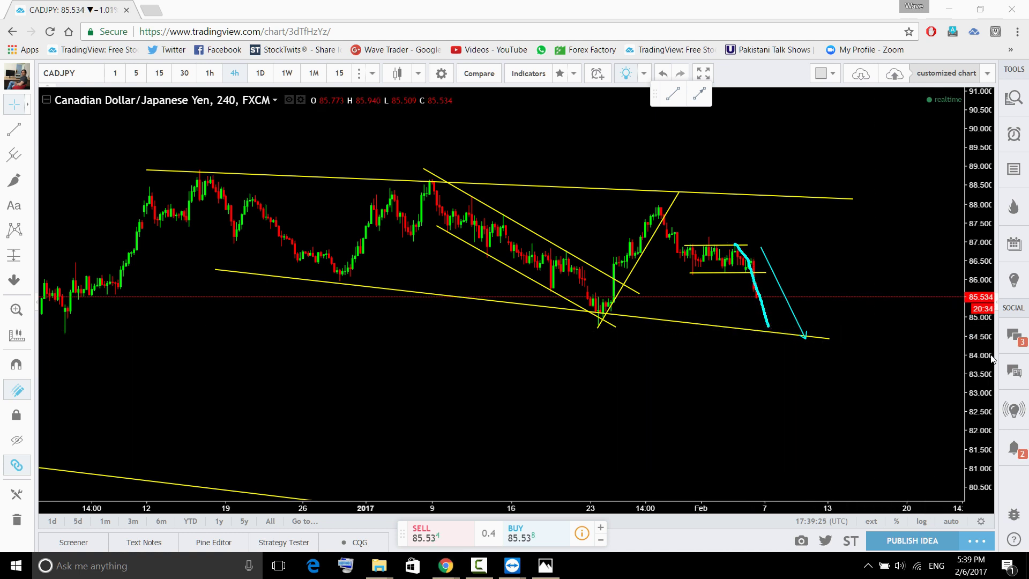
key(ctrl+z)
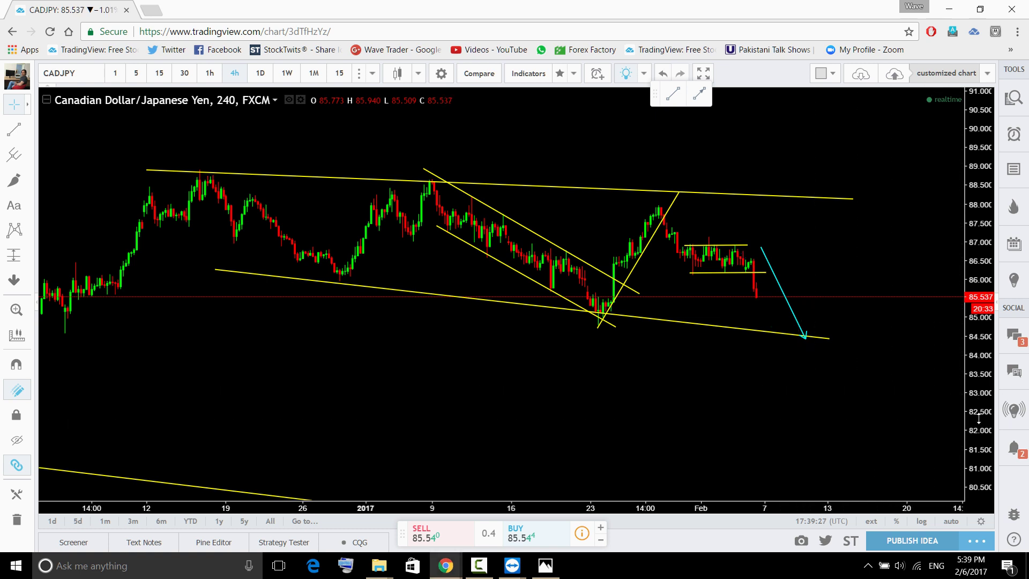
drag(978, 418, 973, 349)
drag(688, 416, 714, 441)
scroll(714, 441, up, 1)
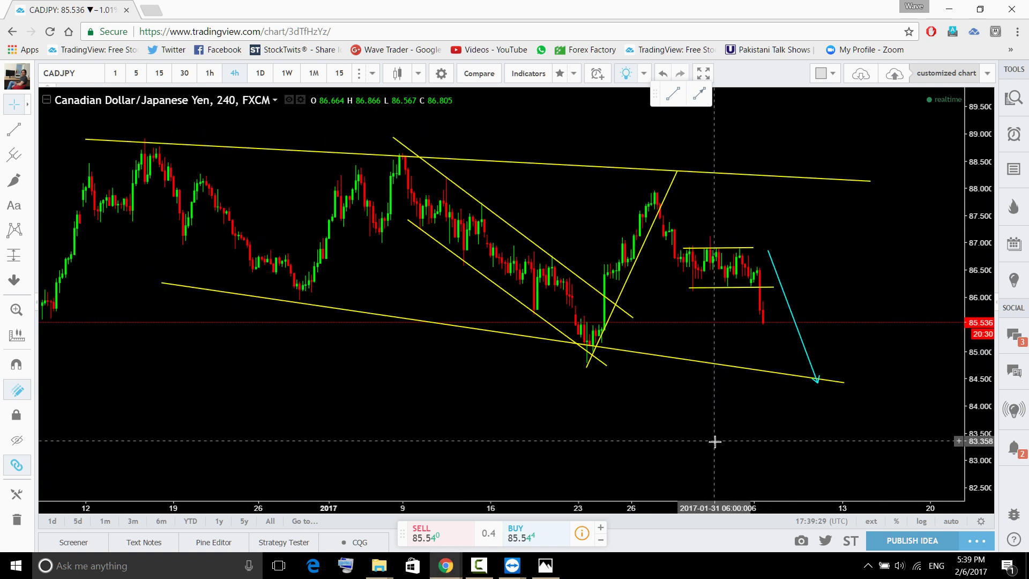
Select the lower channel trendline, sketch and clear a projected drop, then bring up 26.png.
click(842, 382)
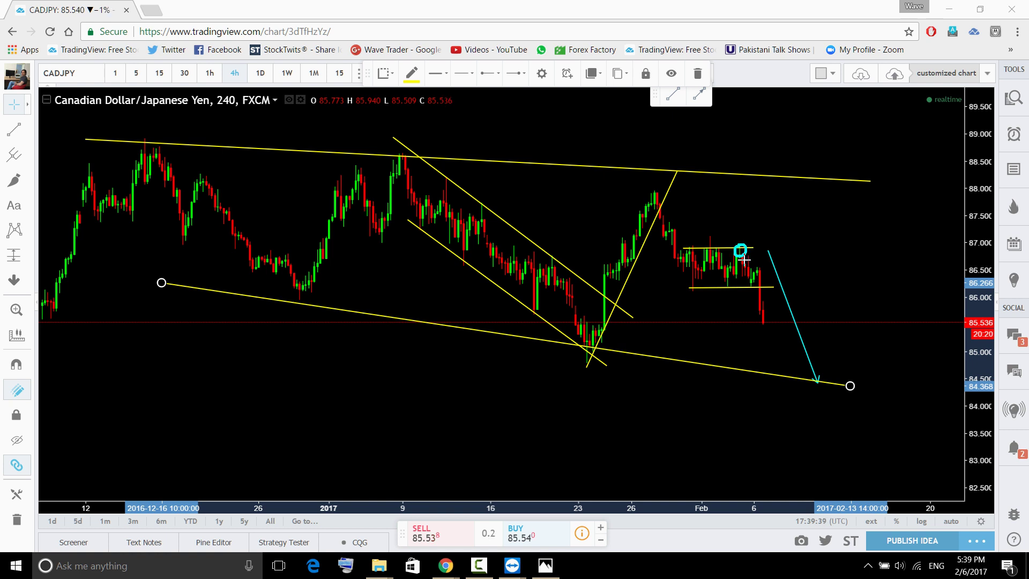
drag(750, 261, 780, 364)
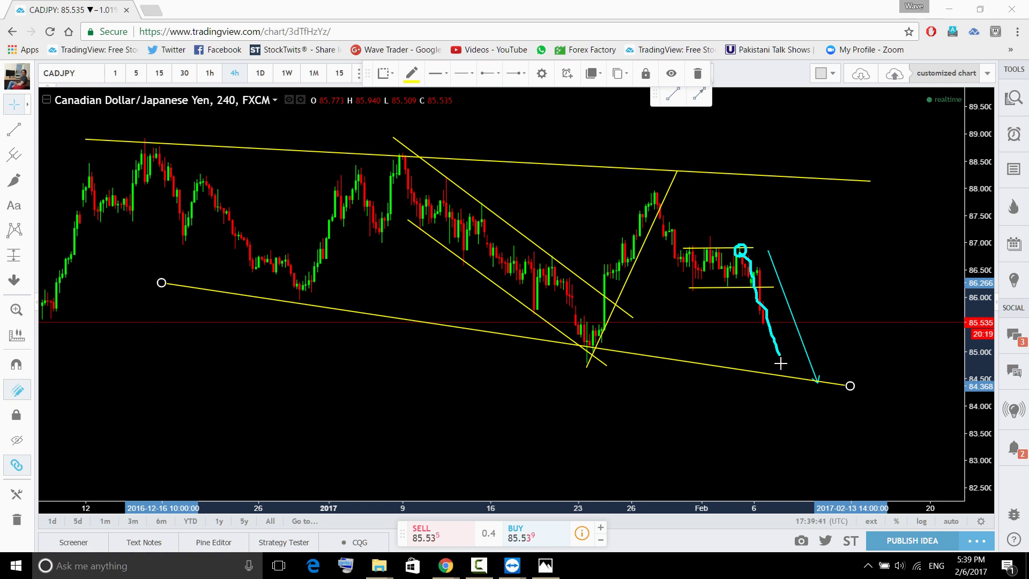
mouse_move(785, 292)
mouse_down()
mouse_move(751, 333)
mouse_move(807, 368)
mouse_move(796, 293)
mouse_up()
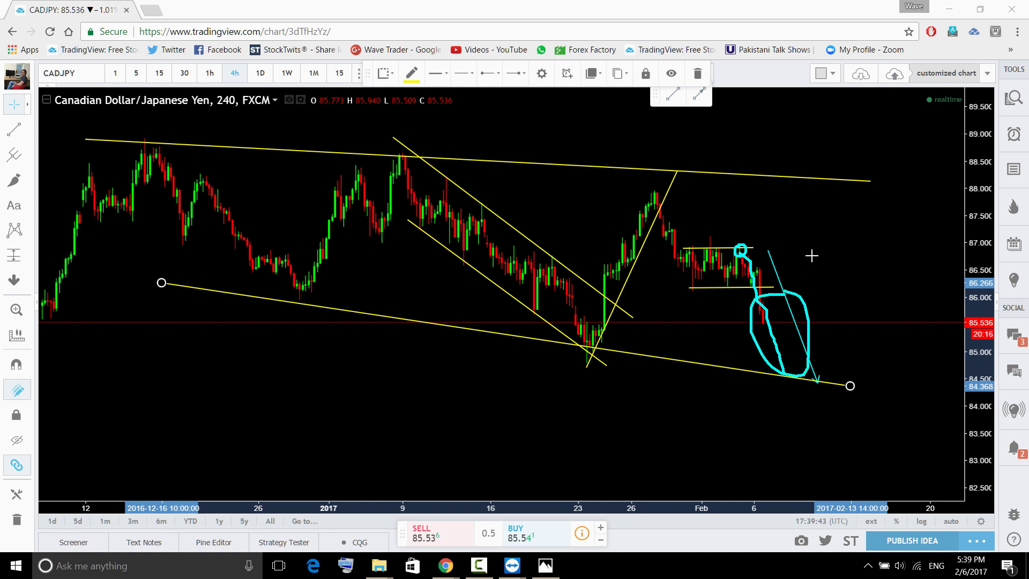
key(Escape)
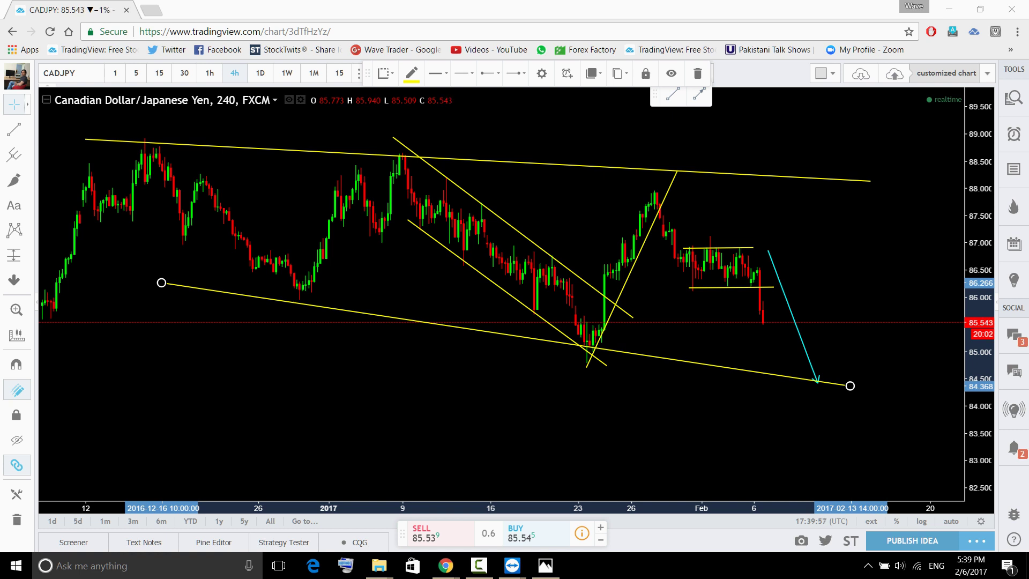
key(alt+Tab)
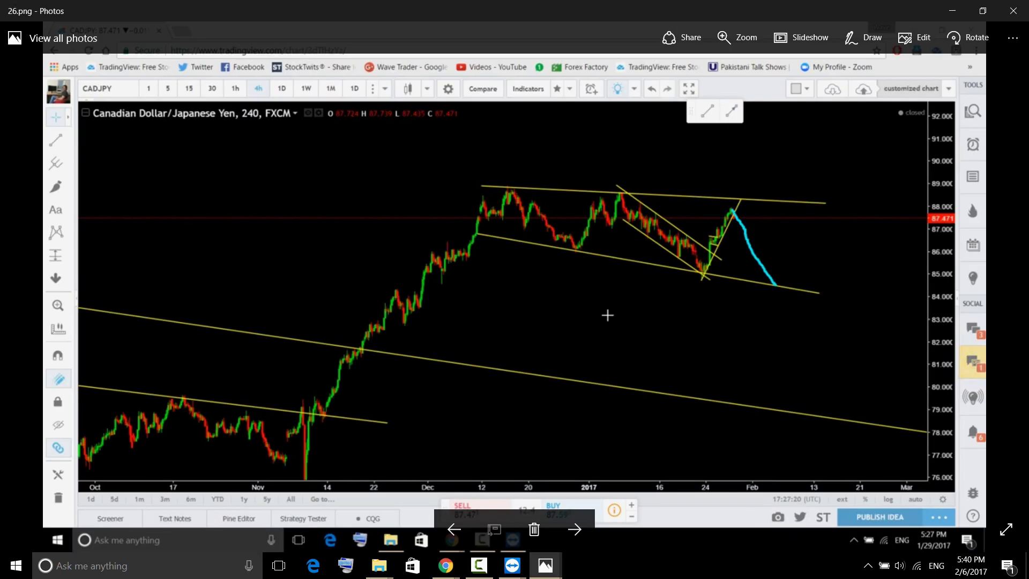
Sketch and erase freehand paths over the 26.png projection, then close the screenshot.
key(ctrl+shift+d)
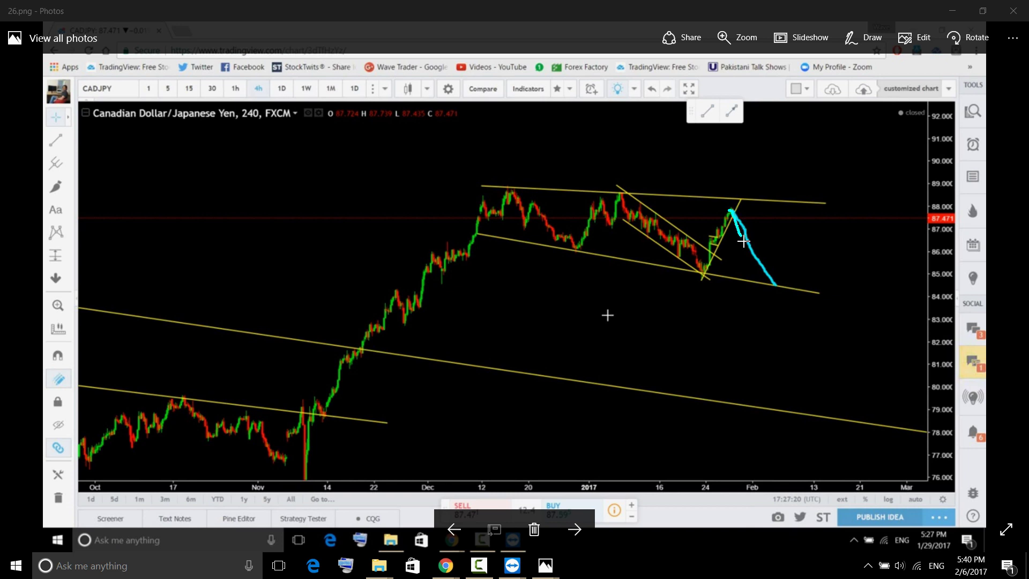
mouse_move(743, 241)
mouse_down()
mouse_move(774, 286)
mouse_move(783, 257)
mouse_move(767, 226)
mouse_move(739, 212)
mouse_up()
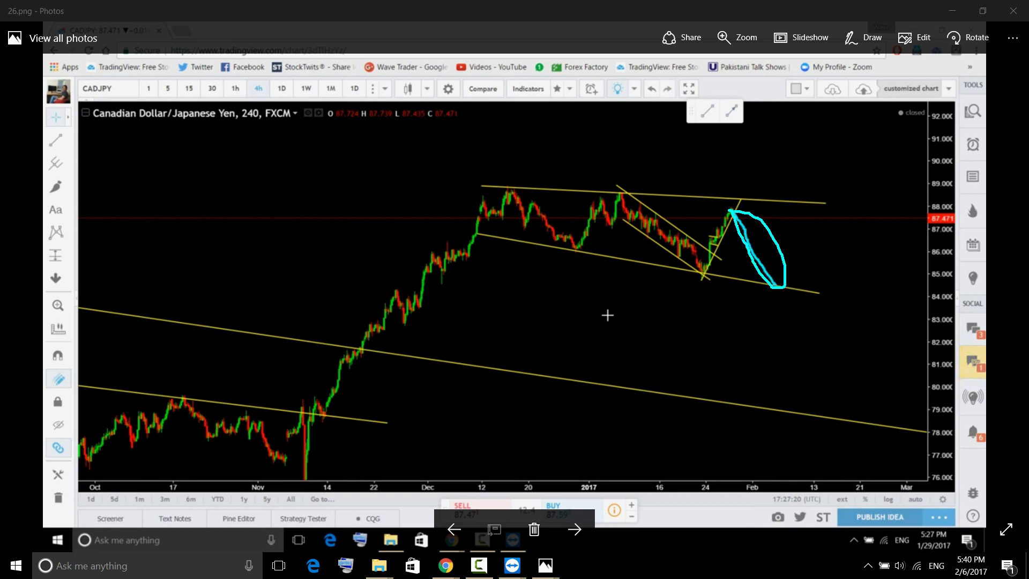
key(ctrl+z)
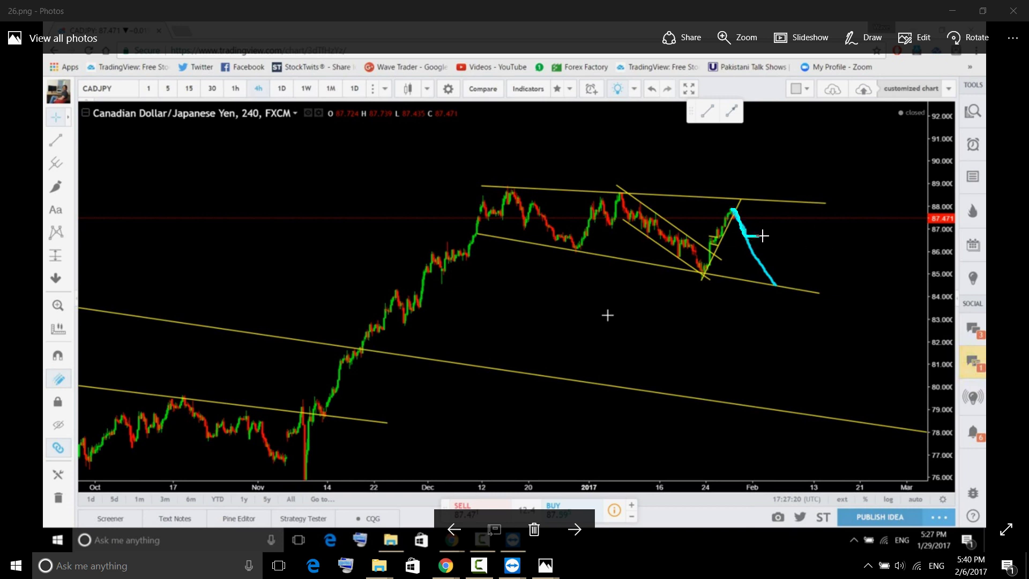
drag(774, 243, 786, 268)
key(ctrl+z)
click(1012, 12)
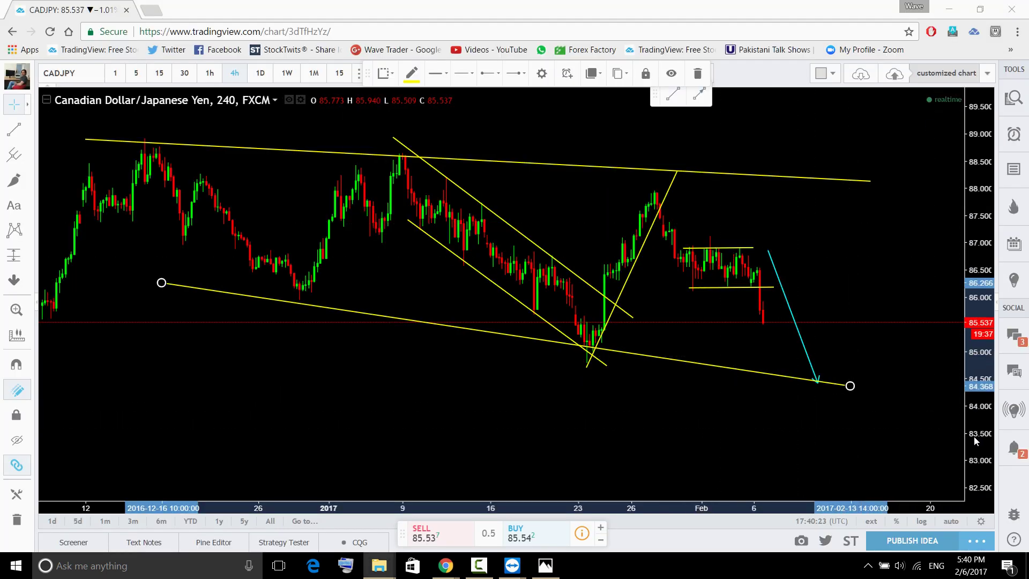
Zoom out and adjust the lower trendline's left anchor on the CADJPY 4-hour chart.
scroll(957, 397, down, 4)
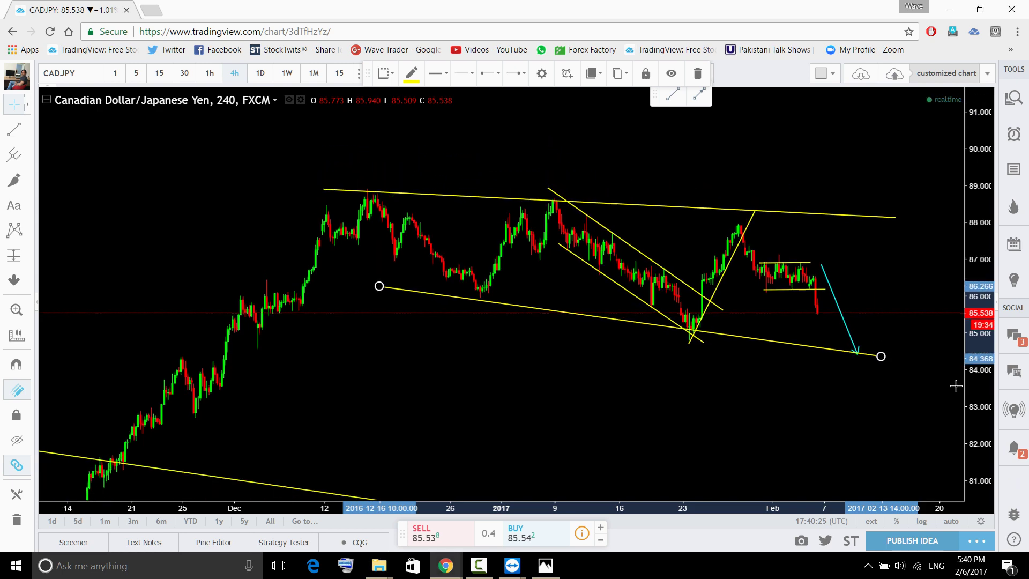
drag(858, 438, 758, 443)
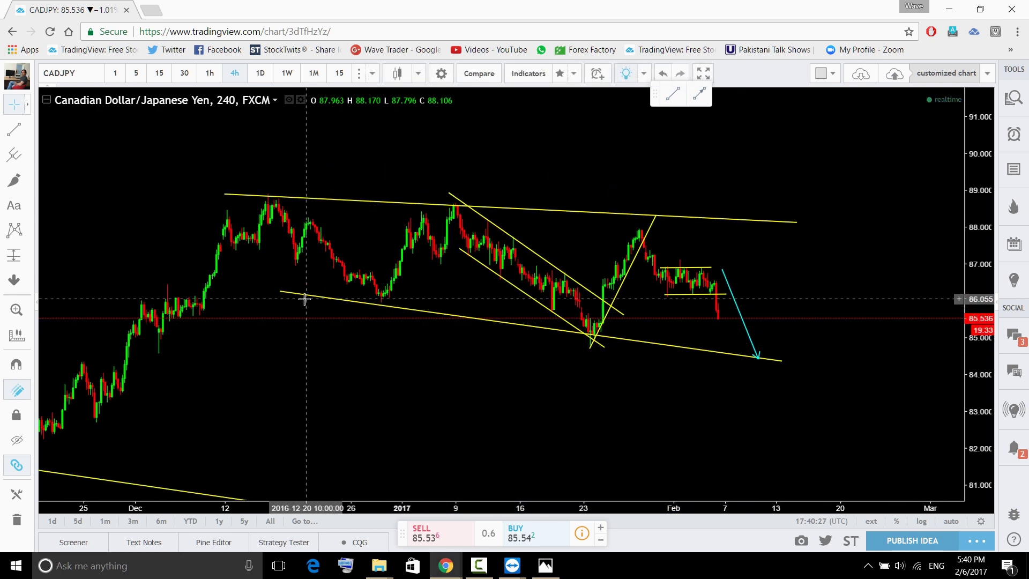
drag(278, 291, 298, 294)
drag(709, 434, 765, 378)
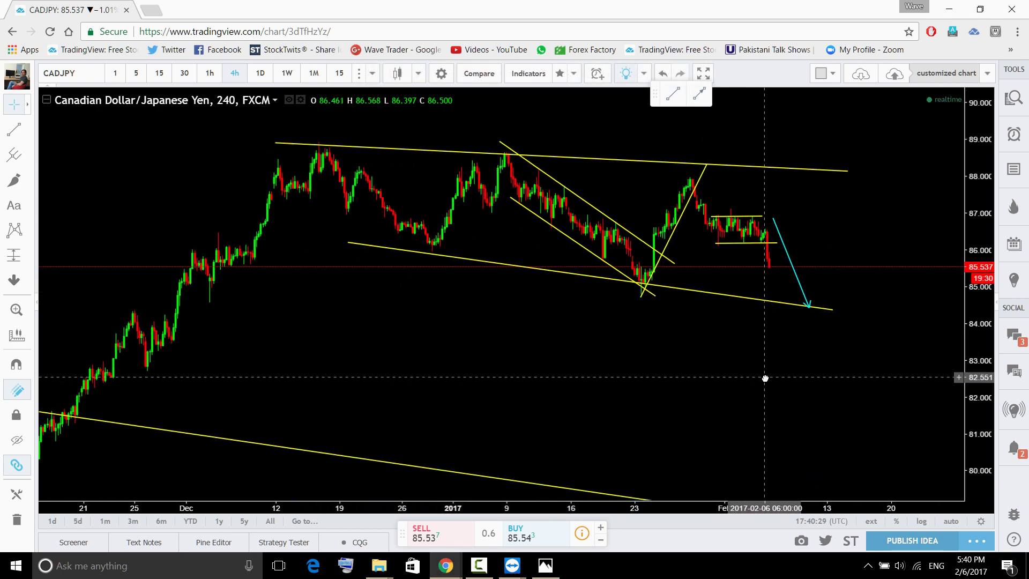
scroll(850, 439, down, 3)
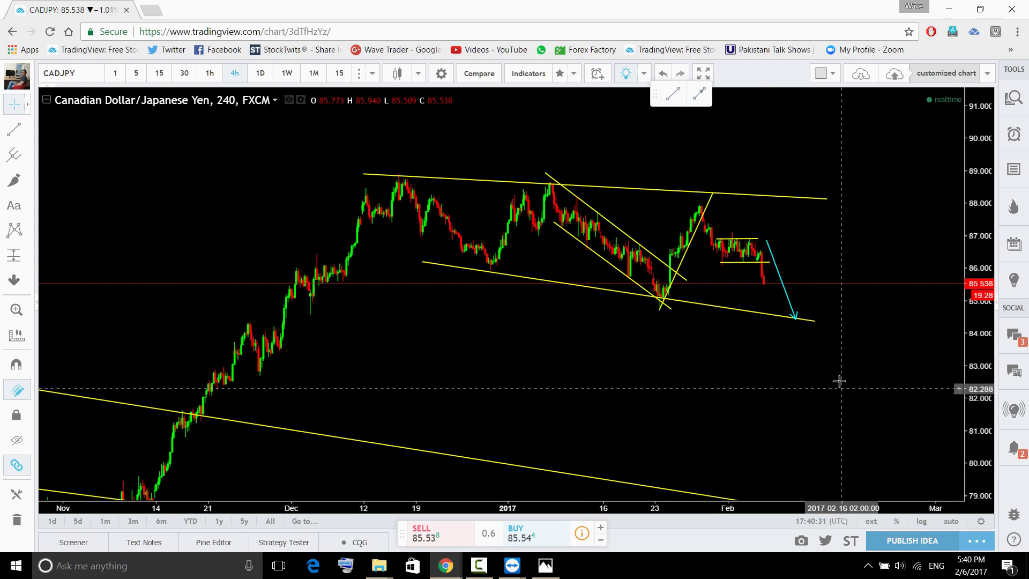
Delete the cyan projected-move arrow, sketch and clear a path to the channel floor, and show the watchlist.
click(773, 259)
click(700, 75)
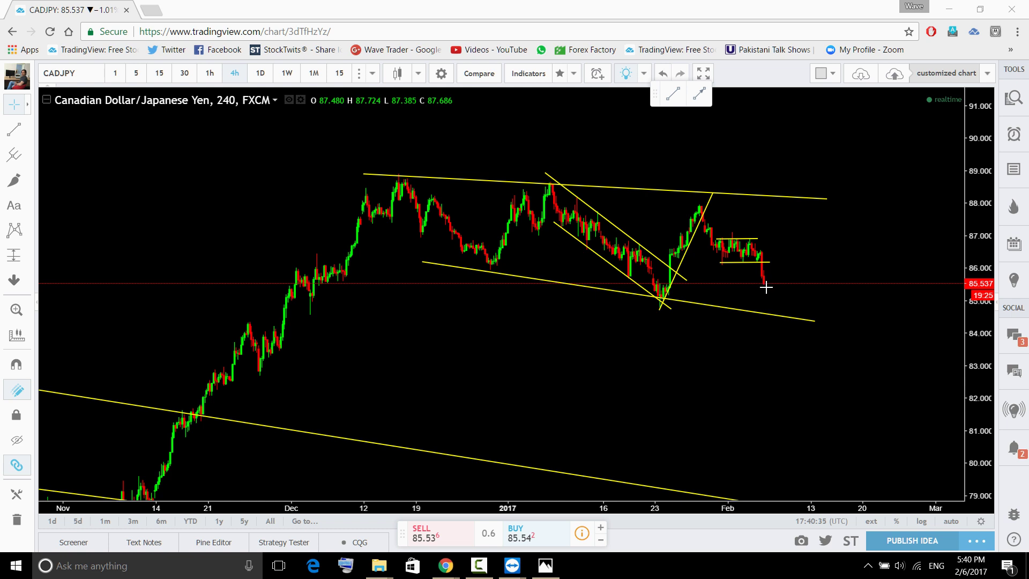
mouse_move(765, 287)
mouse_down()
mouse_move(784, 318)
mouse_move(784, 301)
mouse_up()
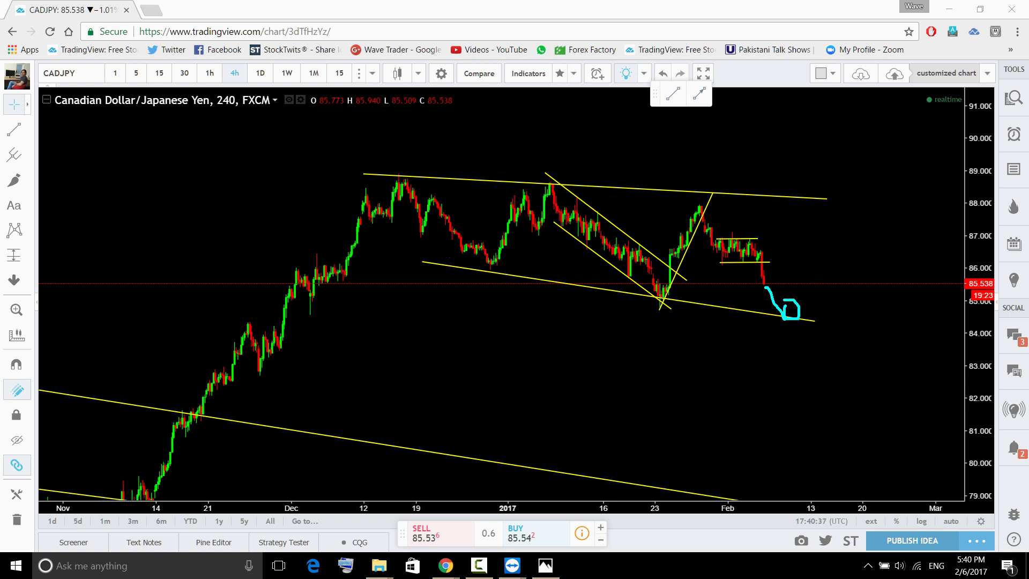
key(Escape)
click(1013, 98)
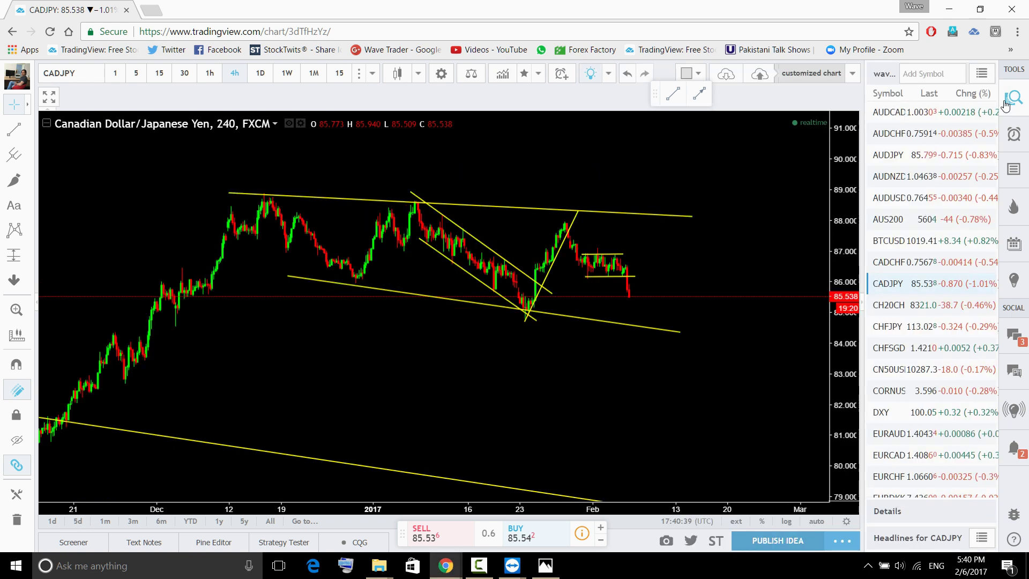
Load CHFJPY full-width, nudge the short cyan arrow's start, and sketch then undo a loop.
click(894, 328)
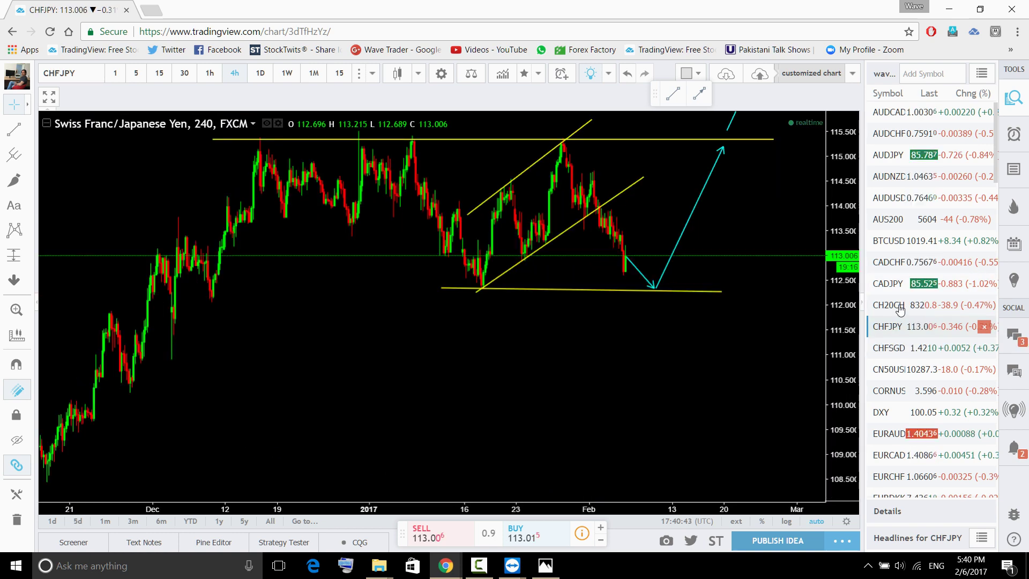
click(1013, 98)
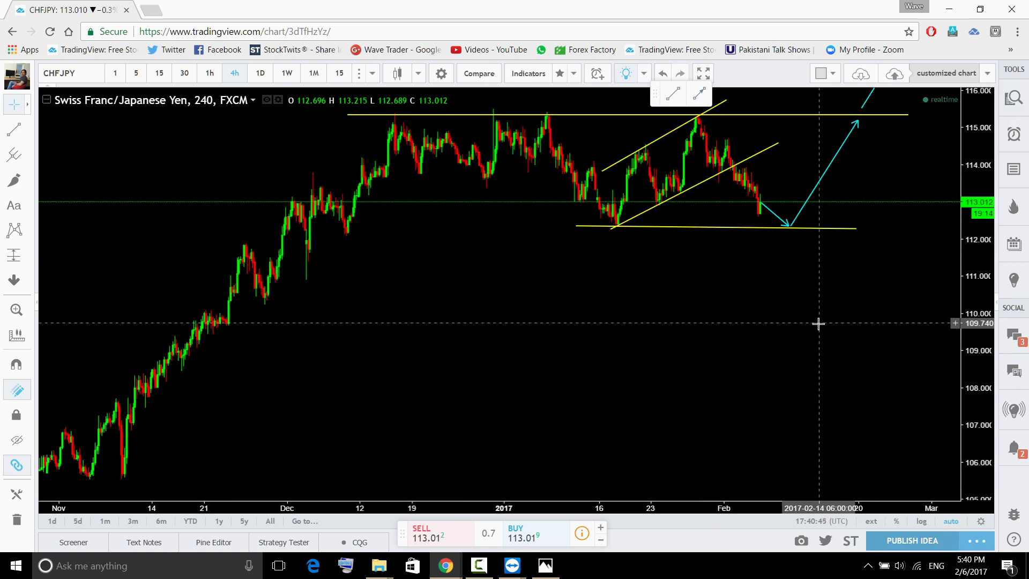
scroll(808, 309, up, 5)
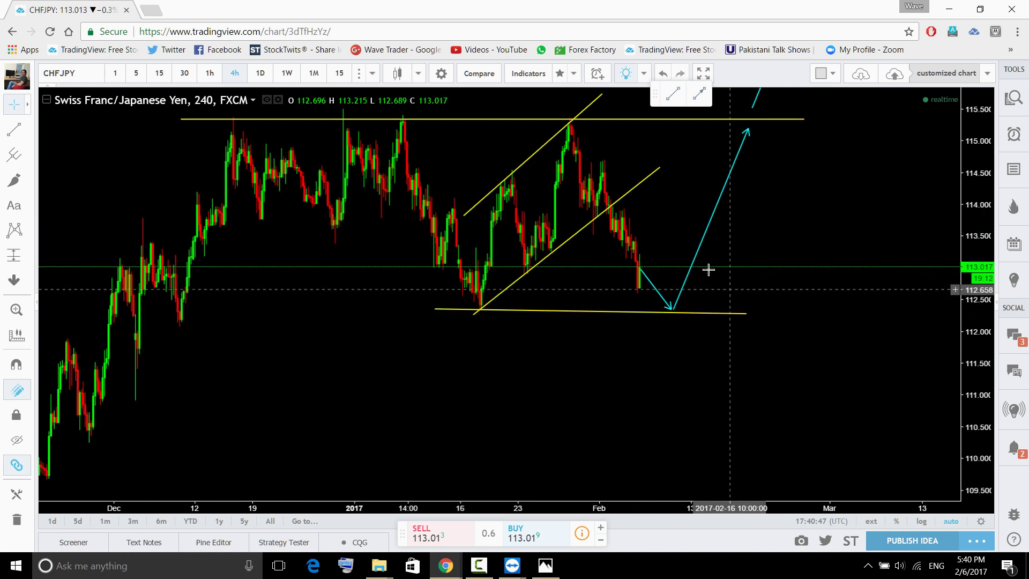
drag(641, 270, 646, 278)
drag(663, 354, 717, 362)
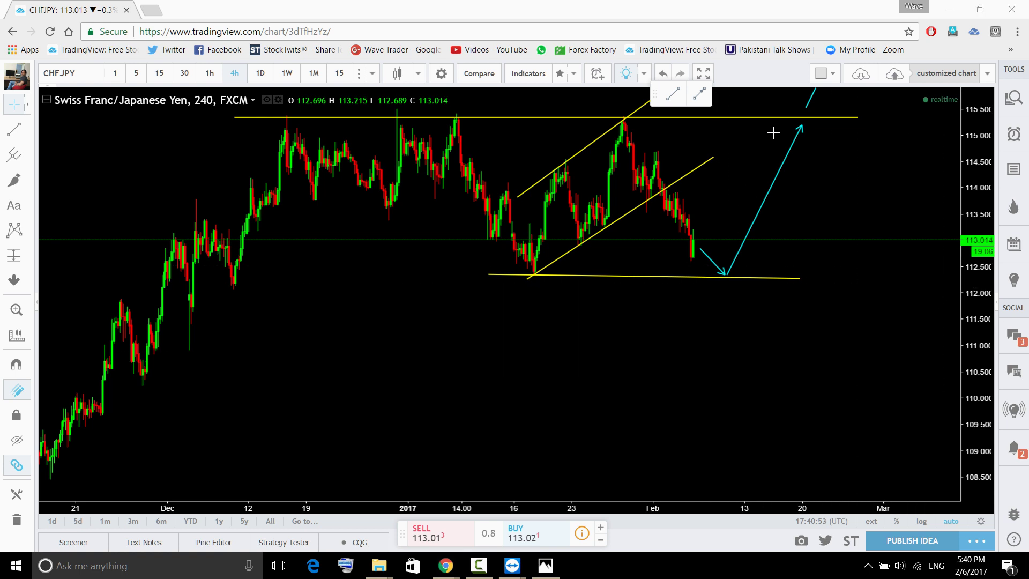
mouse_move(786, 118)
mouse_down()
mouse_move(812, 128)
mouse_move(782, 246)
mouse_move(718, 248)
mouse_move(733, 153)
mouse_move(799, 124)
mouse_up()
key(ctrl+z)
Pick EURAUD from the symbol watchlist.
click(1013, 97)
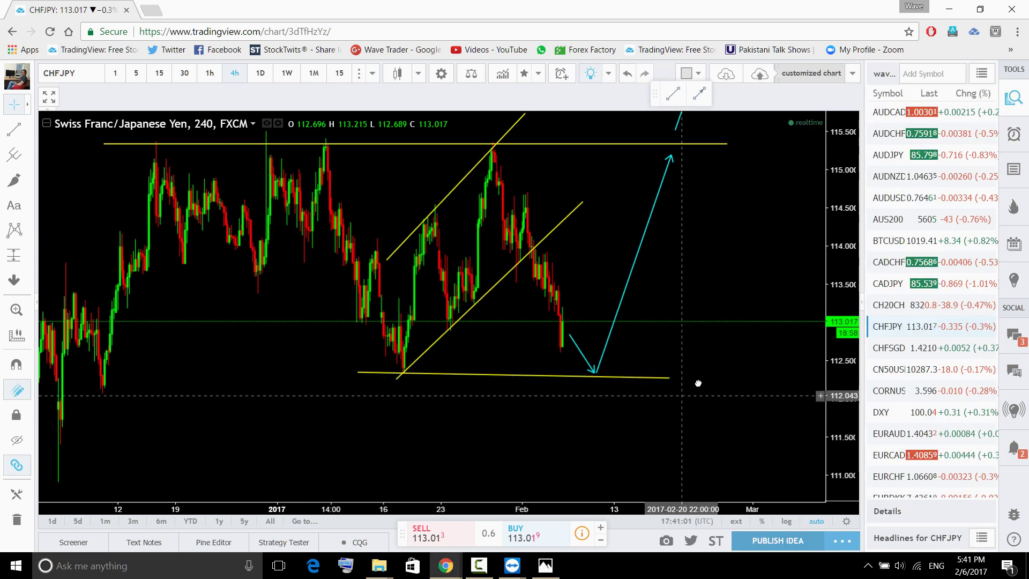
scroll(735, 368, down, 5)
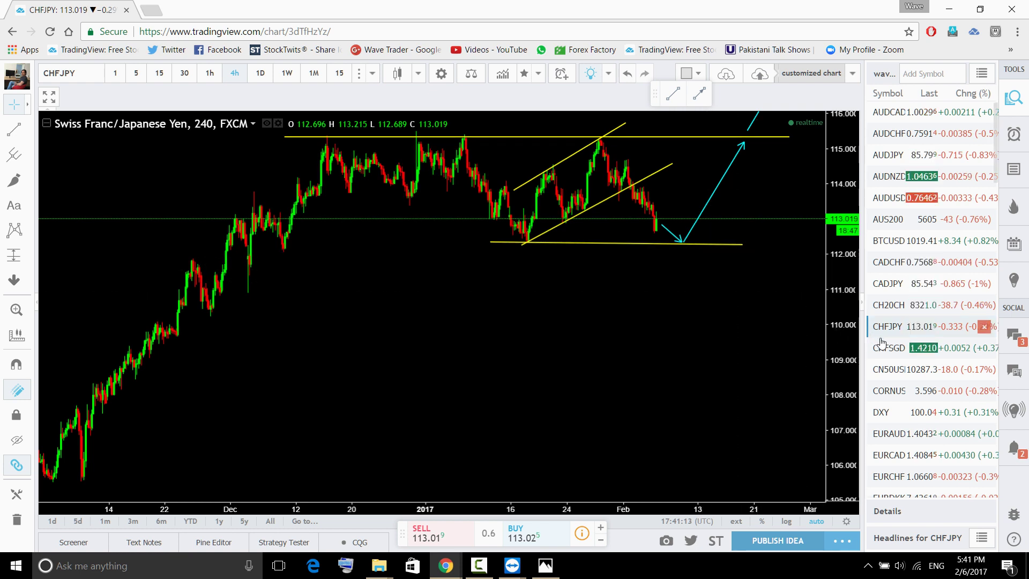
click(892, 441)
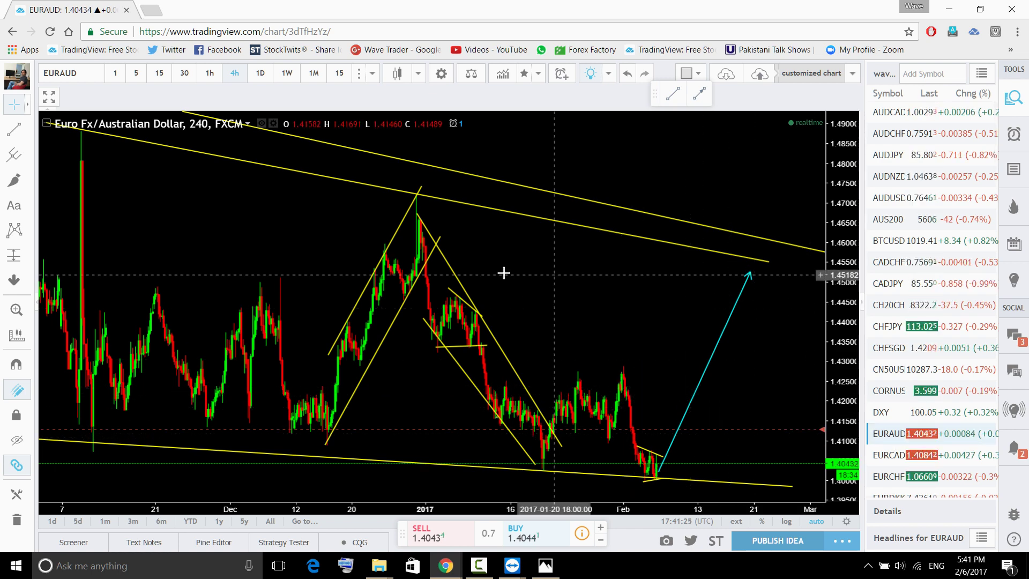
Close the watchlist and try 15-minute candles before returning to 4-hour.
click(1013, 99)
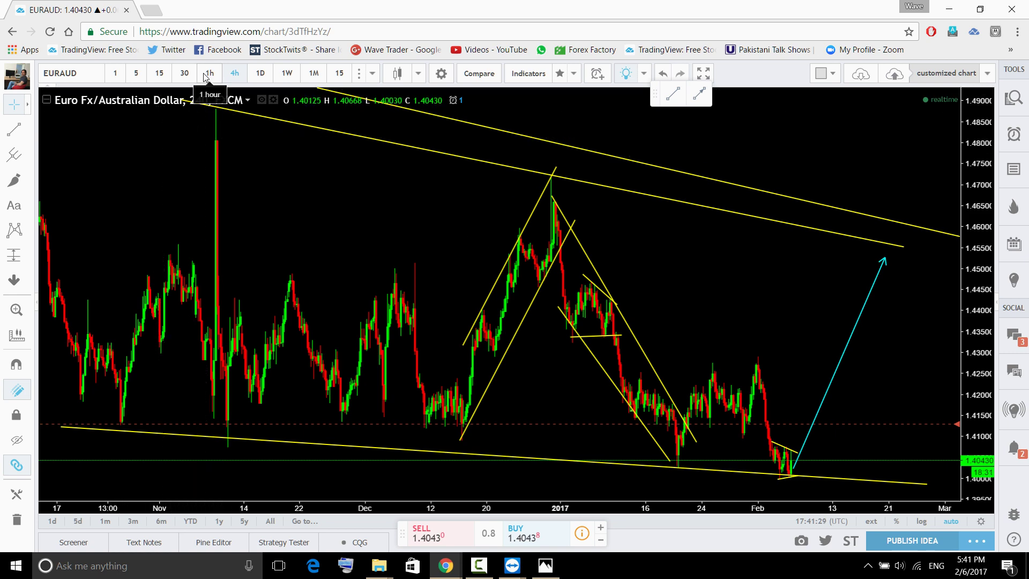
click(159, 73)
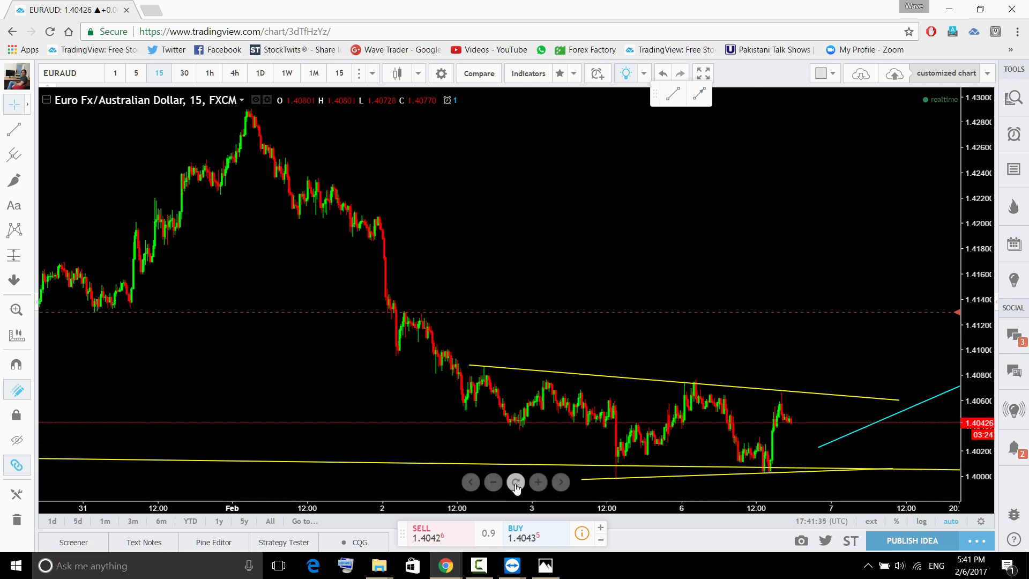
click(236, 77)
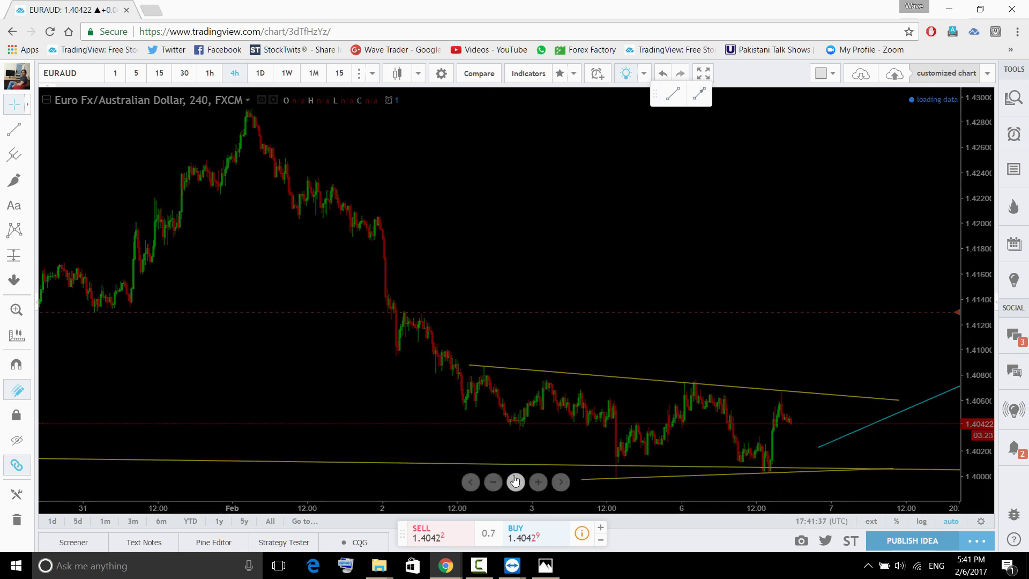
Fit the wedge and cyan projection arrow in view, then open screenshot 30.png with the screen pen on.
click(514, 481)
drag(626, 507, 815, 461)
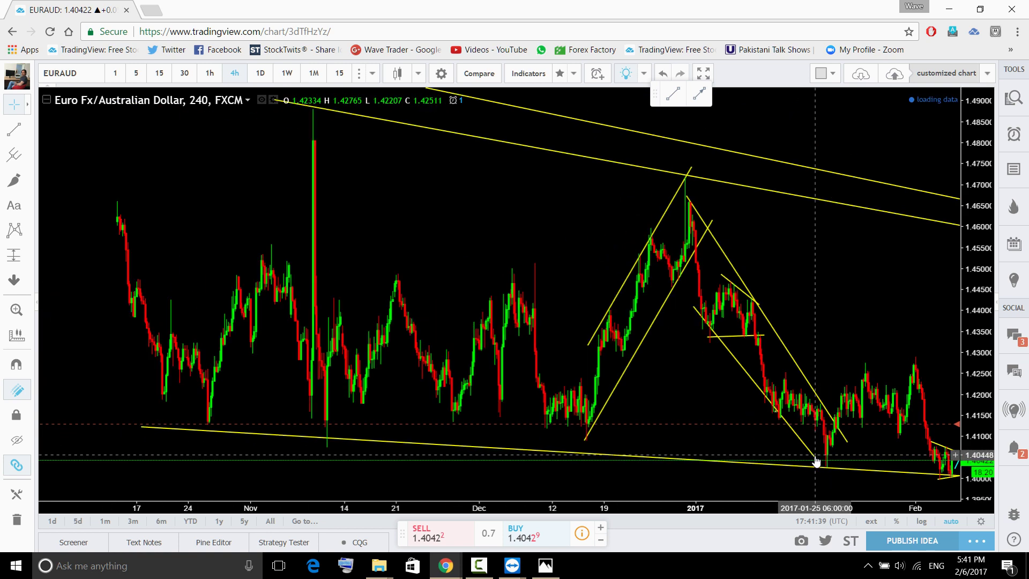
scroll(816, 460, down, 1)
drag(976, 324, 975, 407)
drag(867, 465, 687, 470)
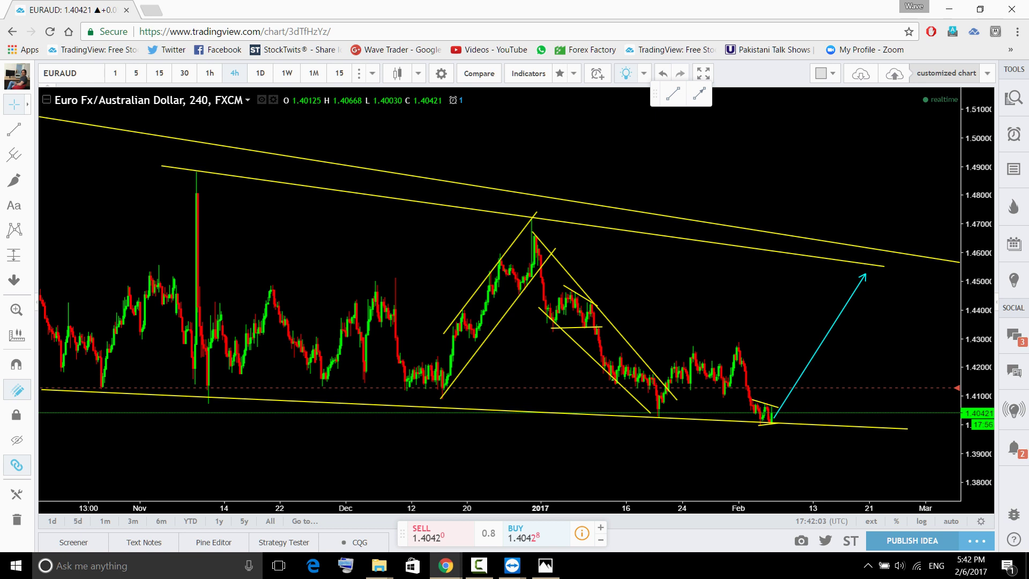
click(378, 566)
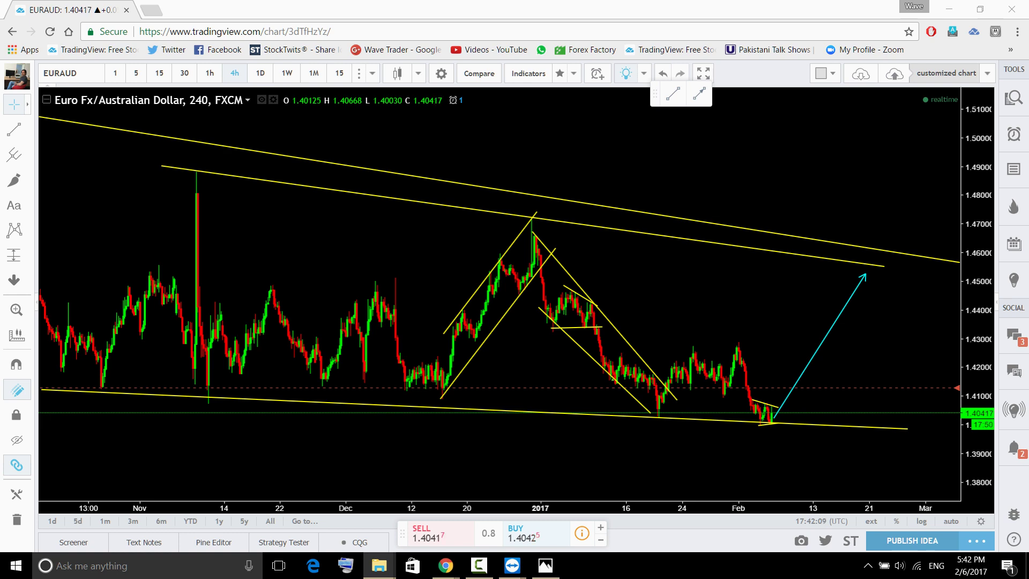
key(ctrl+shift+d)
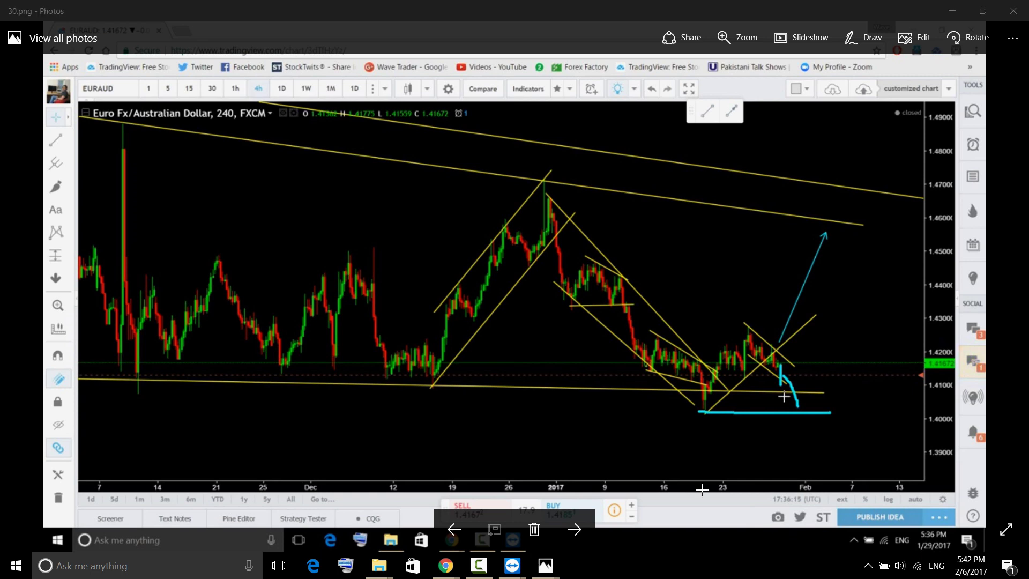
Mark the projected drop's end, January low and late-January consolidation in cyan, then close 30.png.
drag(797, 398, 795, 411)
mouse_move(700, 402)
mouse_down()
mouse_move(716, 408)
mouse_move(695, 407)
mouse_move(706, 402)
mouse_up()
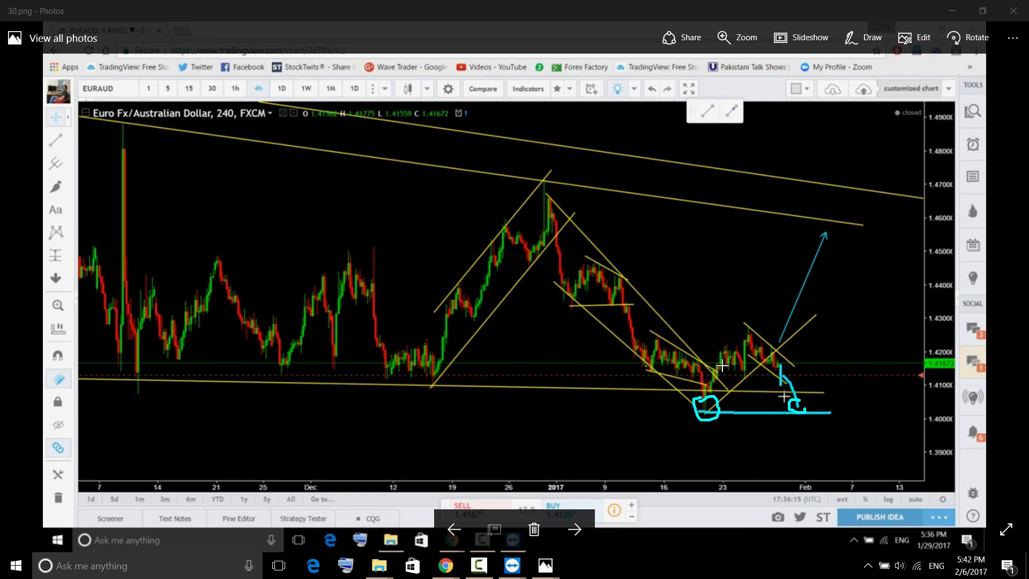
mouse_move(735, 332)
mouse_down()
mouse_move(752, 352)
mouse_move(724, 399)
mouse_move(698, 400)
mouse_move(724, 329)
mouse_move(737, 333)
mouse_up()
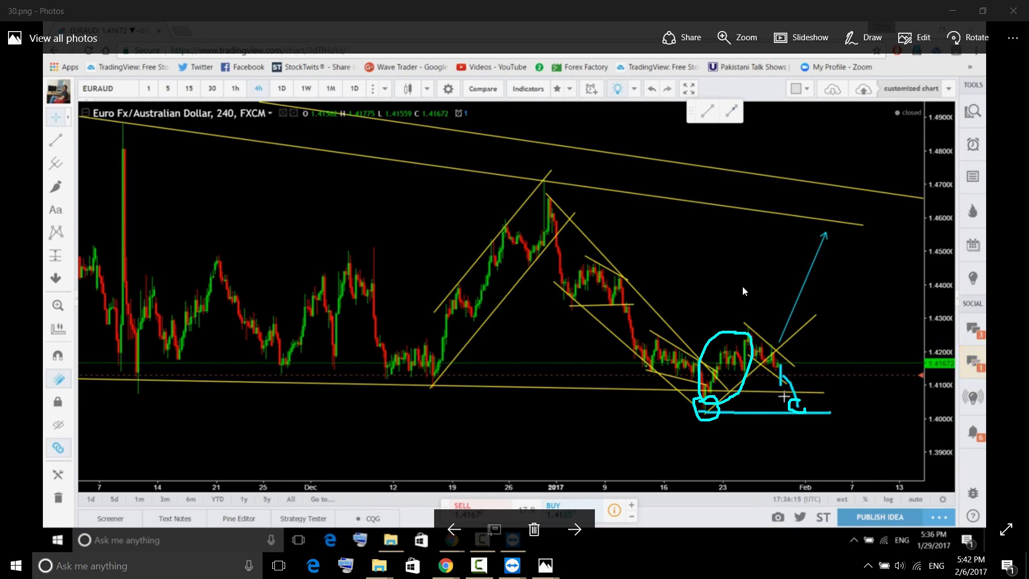
click(1013, 11)
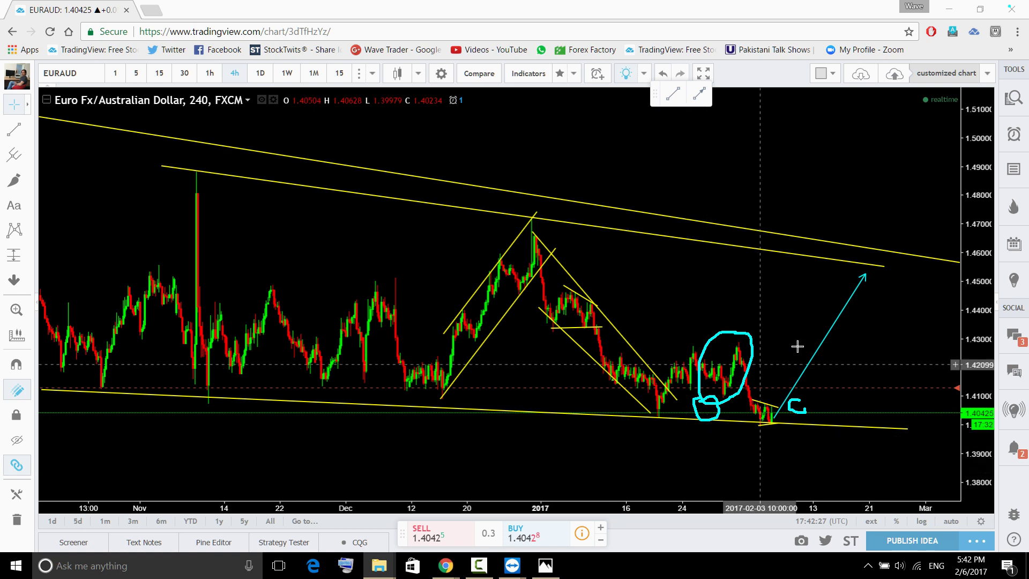
Clear the ink and view EURAUD on 1-hour, then 15-minute candles with the cyan projection line visible.
click(1010, 348)
click(209, 73)
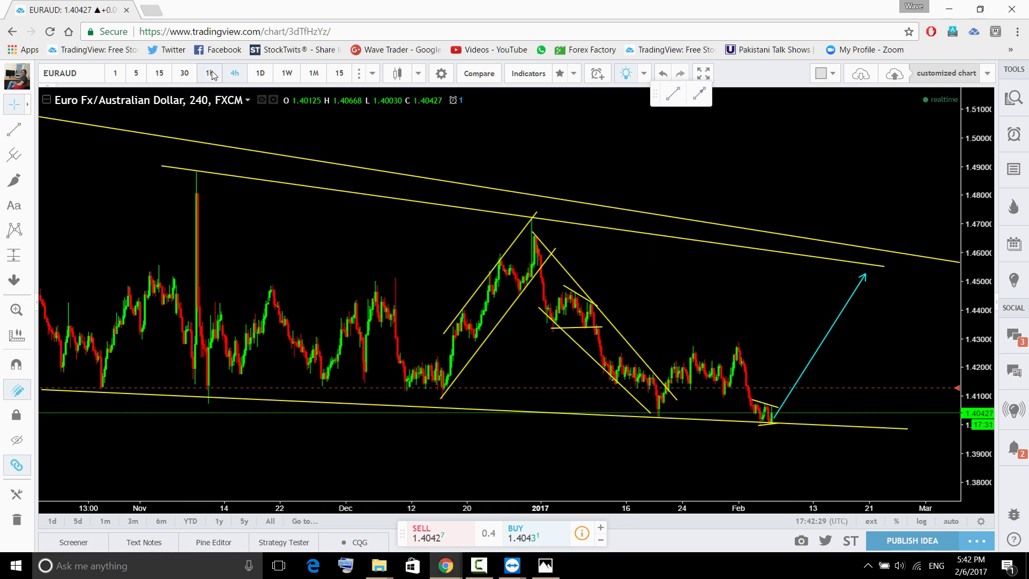
click(515, 482)
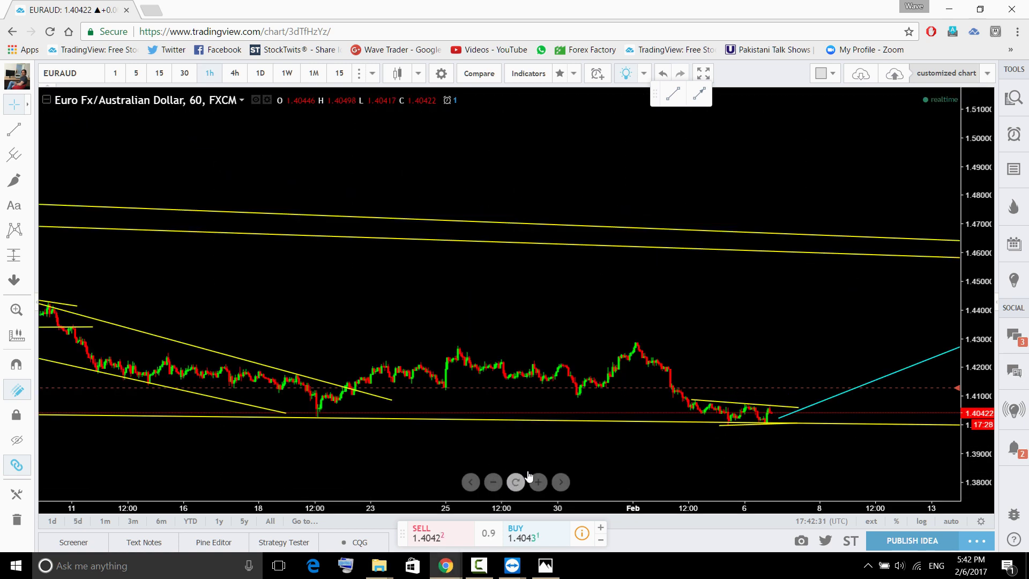
click(159, 69)
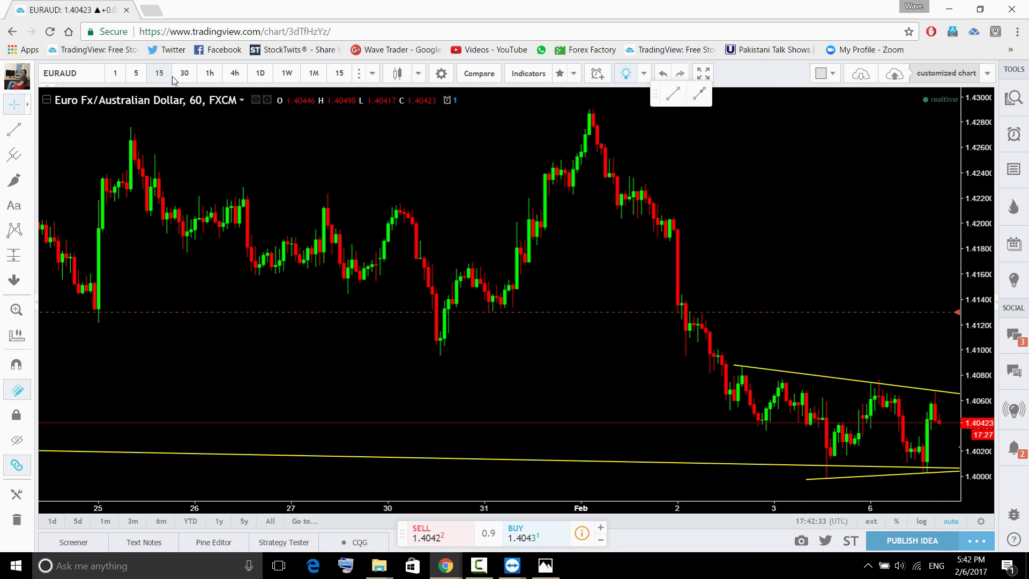
scroll(771, 432, down, 5)
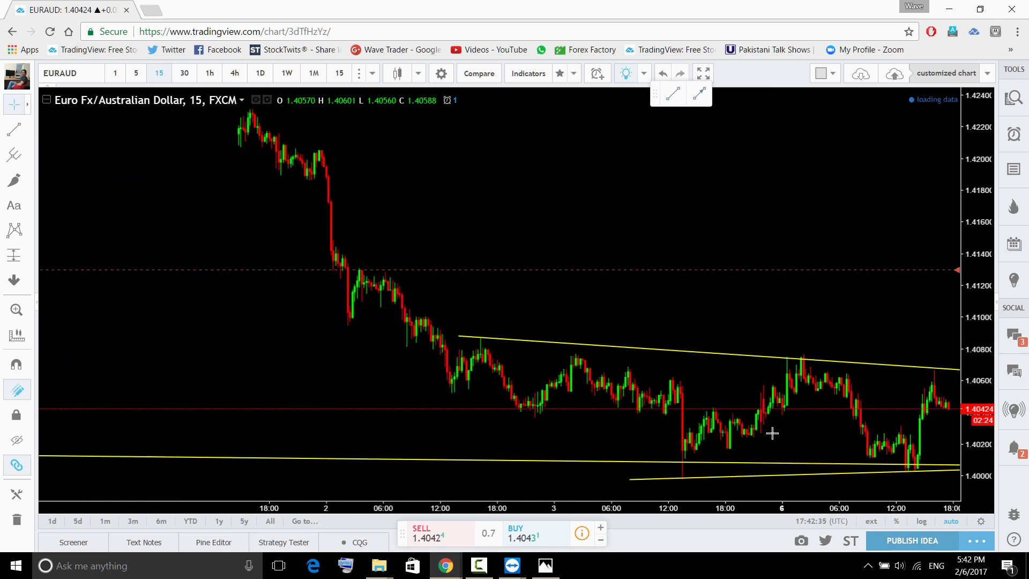
scroll(780, 430, up, 4)
drag(971, 393, 943, 437)
drag(862, 450, 716, 462)
scroll(718, 462, down, 3)
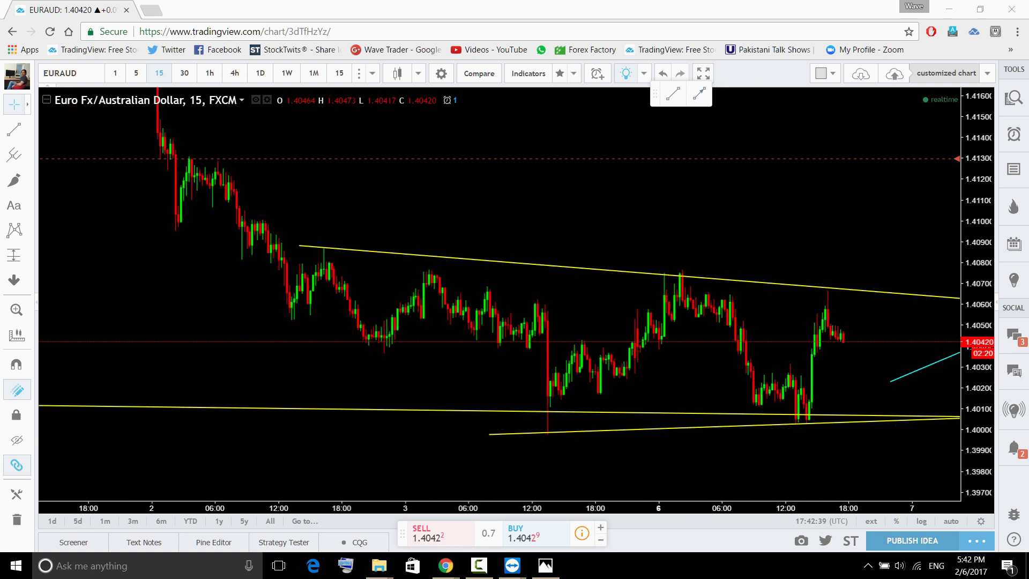
Trace the February 3–6 swings and latest rally in cyan, clear them, and return to 4-hour candles.
mouse_move(804, 319)
mouse_down()
mouse_move(834, 370)
mouse_move(804, 416)
mouse_move(790, 343)
mouse_move(806, 322)
mouse_up()
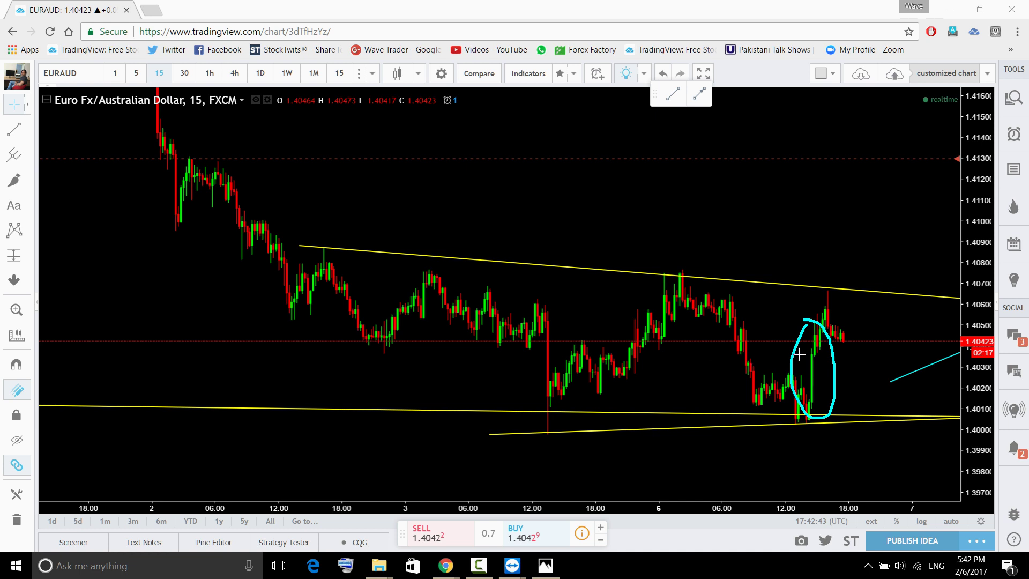
drag(564, 408, 687, 310)
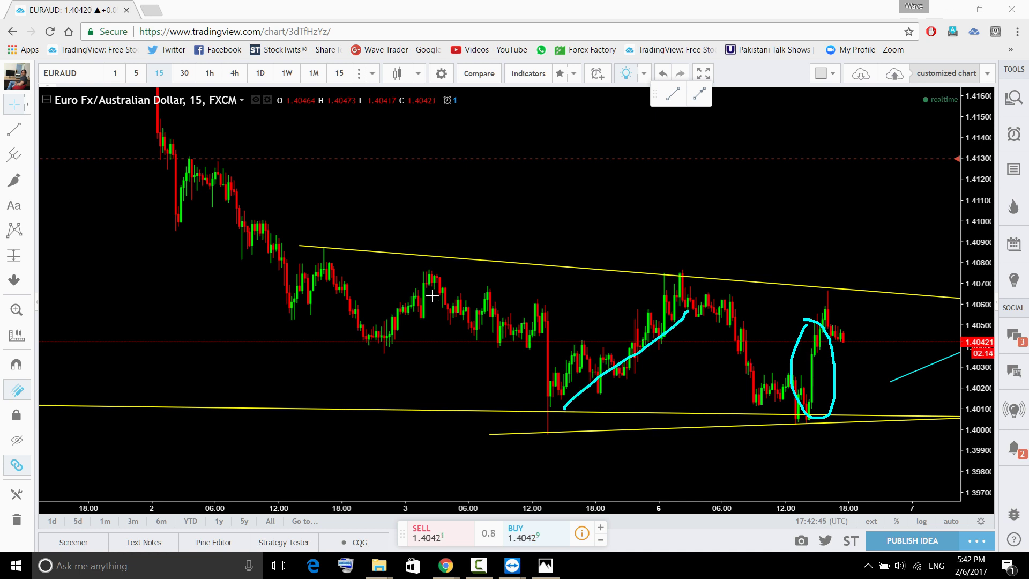
drag(432, 296, 534, 318)
drag(380, 333, 427, 272)
mouse_move(388, 352)
mouse_down()
mouse_move(437, 291)
mouse_move(548, 333)
mouse_up()
mouse_move(557, 391)
mouse_down()
mouse_move(616, 346)
mouse_move(699, 310)
mouse_move(793, 415)
mouse_up()
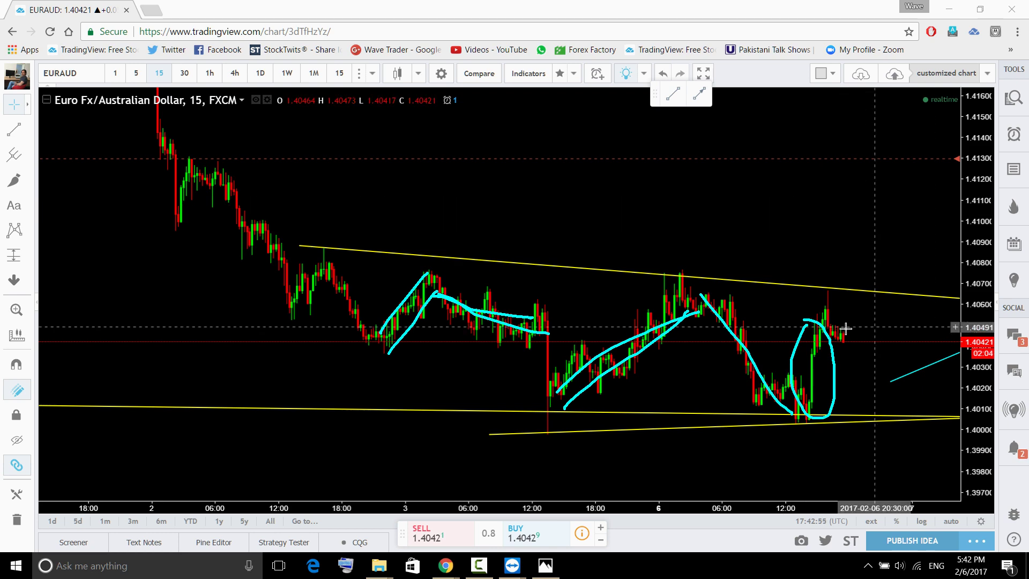
key(Escape)
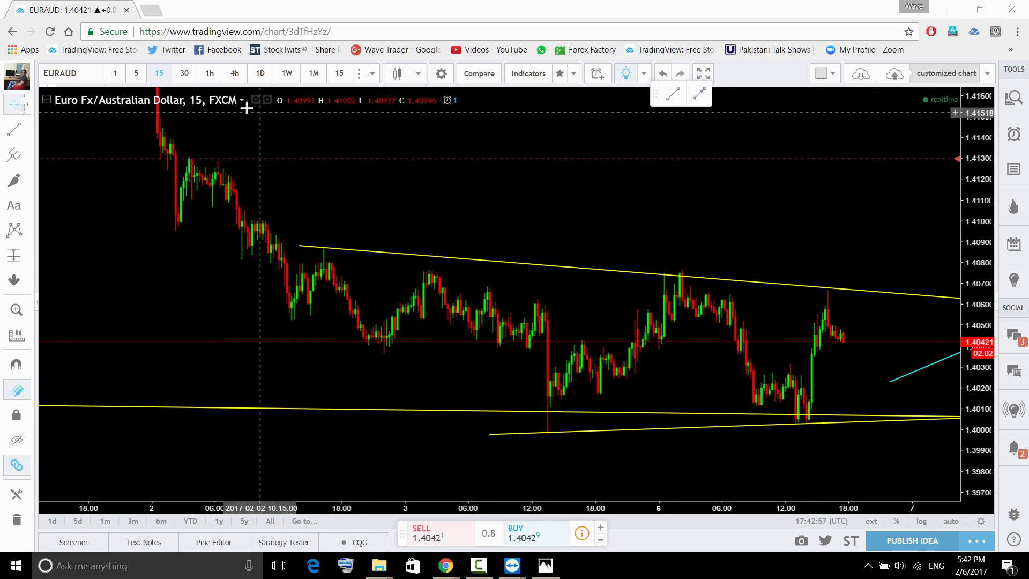
click(233, 80)
click(233, 78)
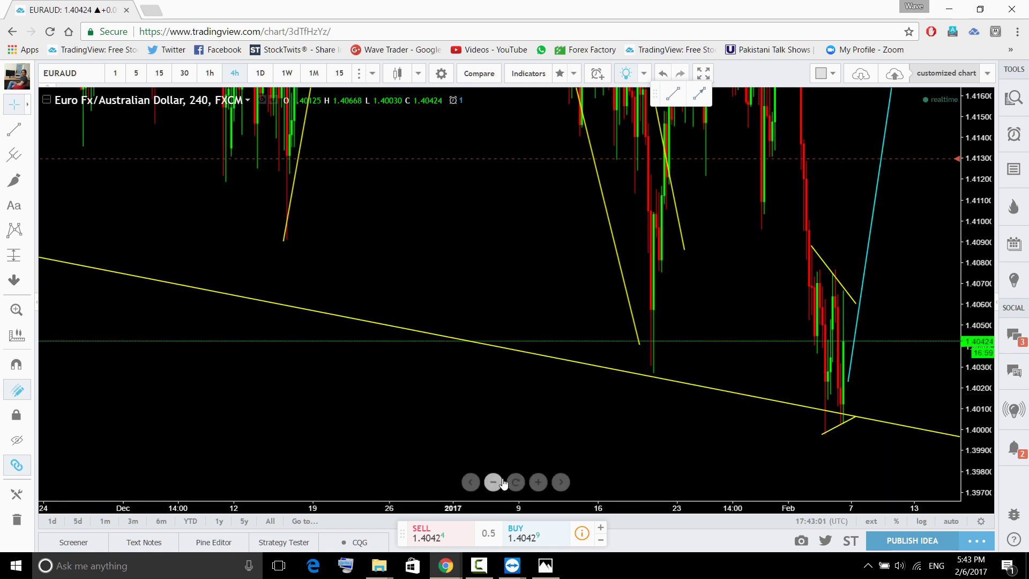
Reset and rescale the chart, sketch a drop below the wedge and a sharp rally, then undo.
click(498, 484)
scroll(777, 397, down, 1)
drag(976, 392, 976, 424)
drag(905, 465, 719, 422)
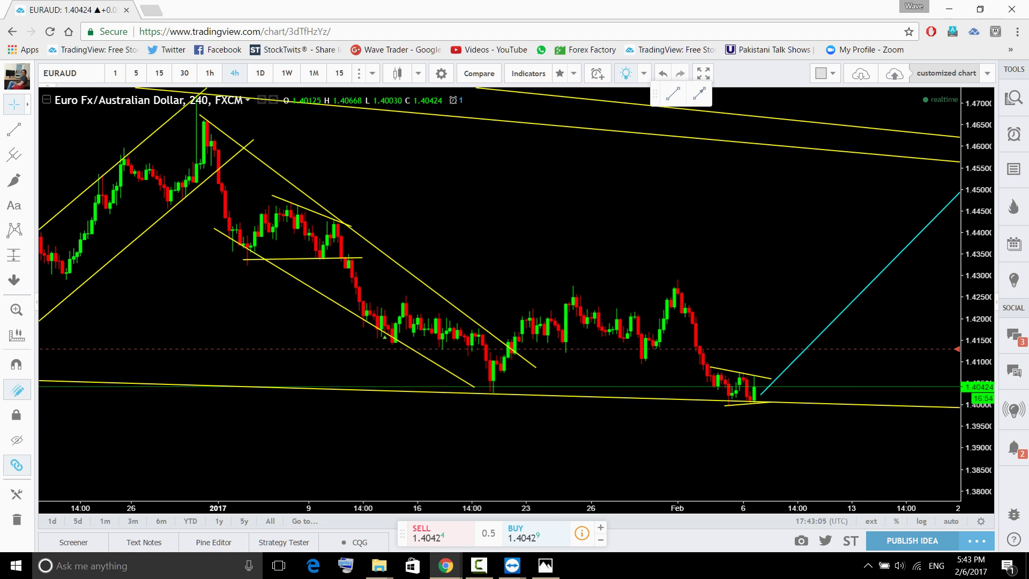
drag(758, 377, 791, 459)
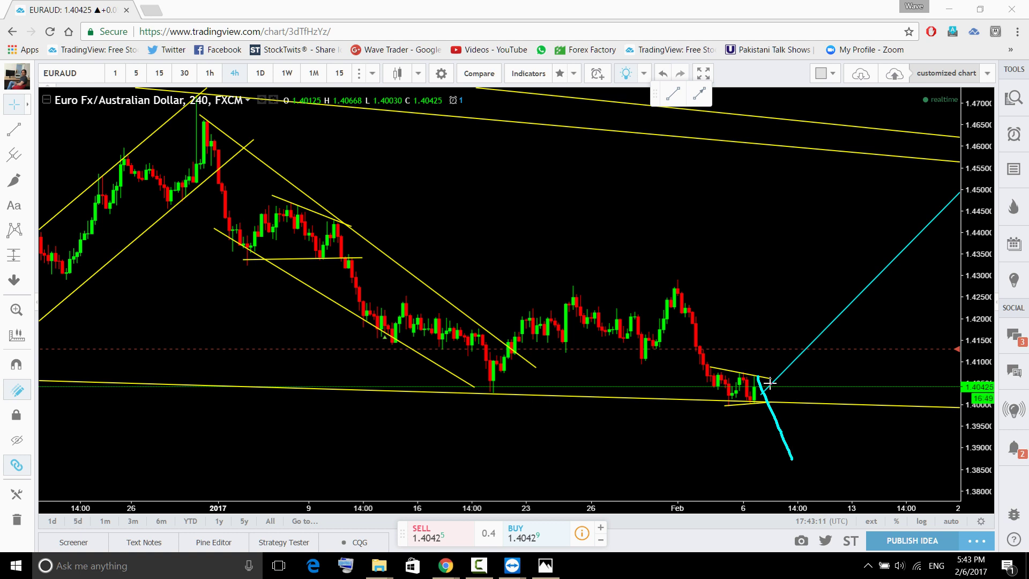
drag(762, 371, 805, 163)
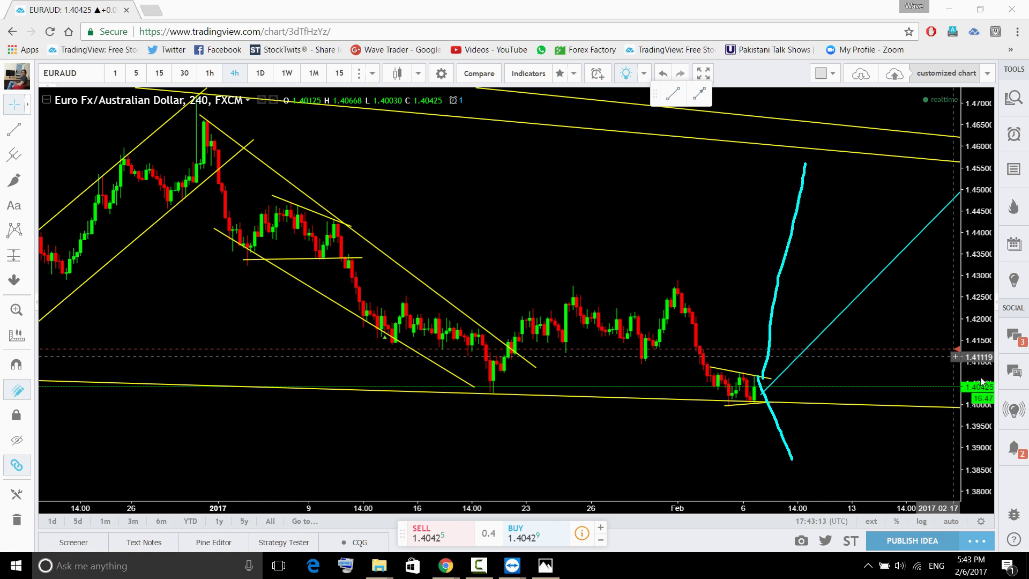
key(ctrl+z)
key(ctrl+z)
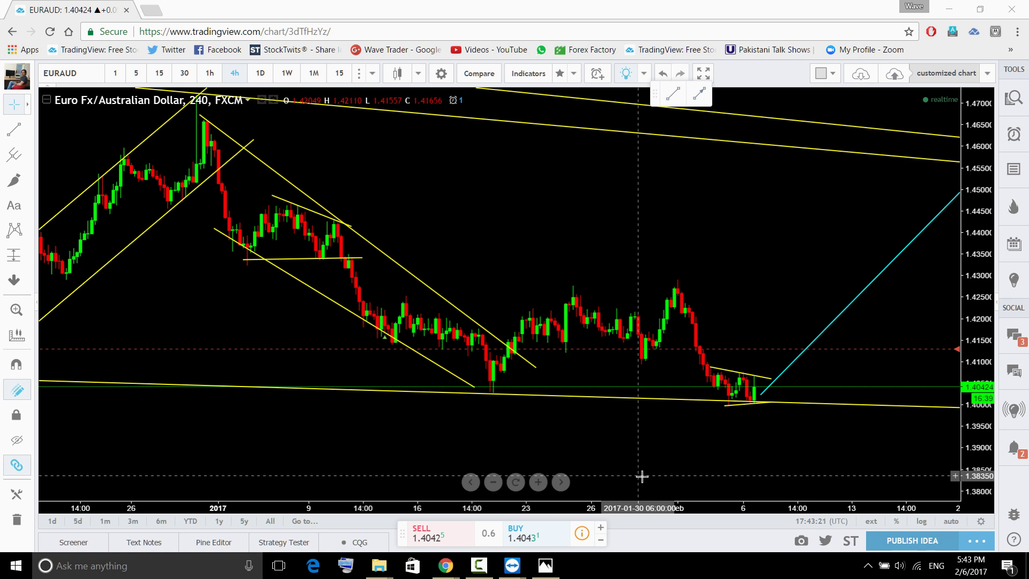
Centre the wedge and cyan arrow toward 1.4550 and open the watchlist panel.
scroll(689, 453, down, 3)
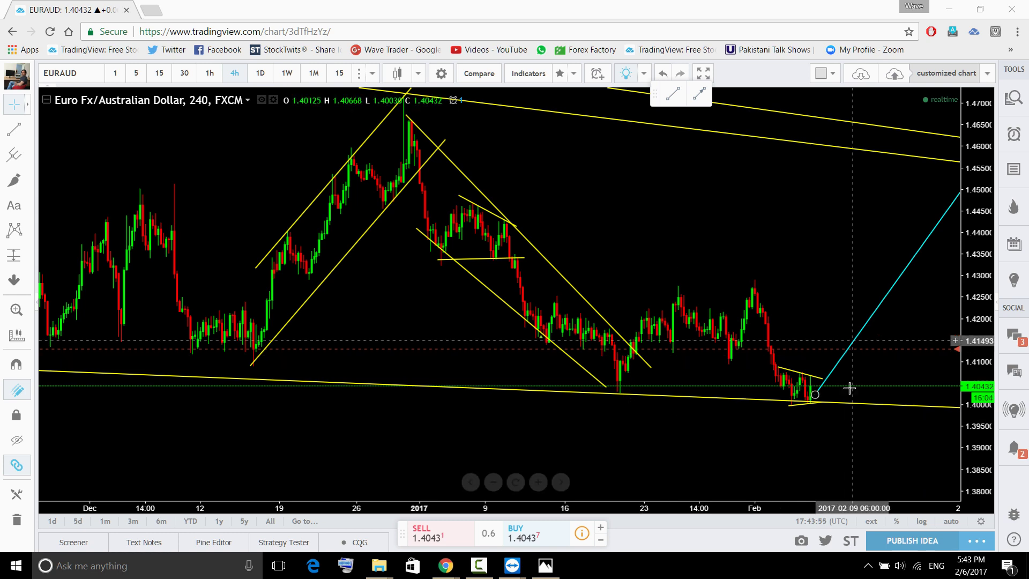
drag(784, 252, 692, 294)
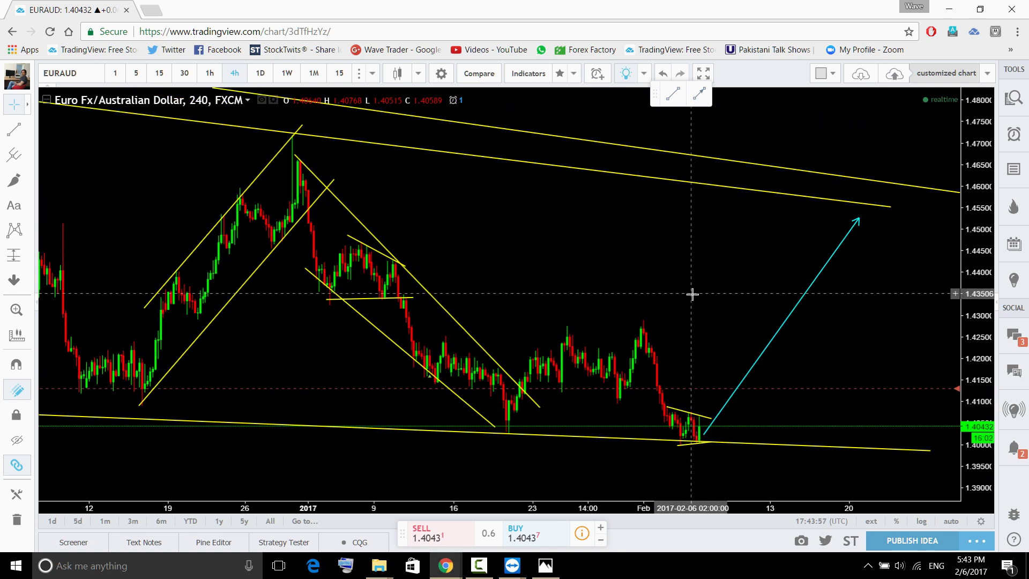
click(1012, 102)
scroll(920, 410, down, 2)
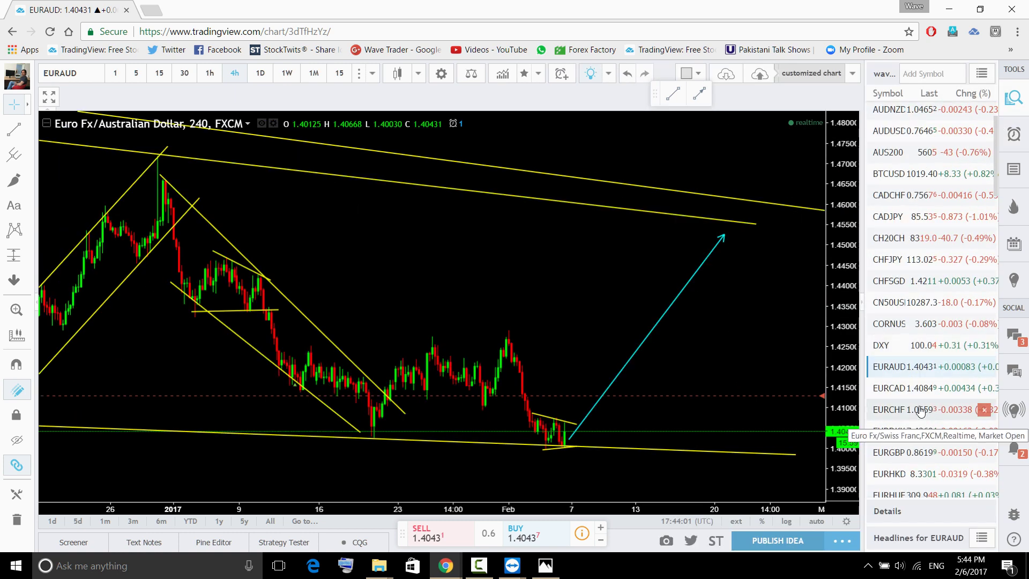
Load EURCAD full-width, zoomed out and rescaled to show more history.
click(905, 388)
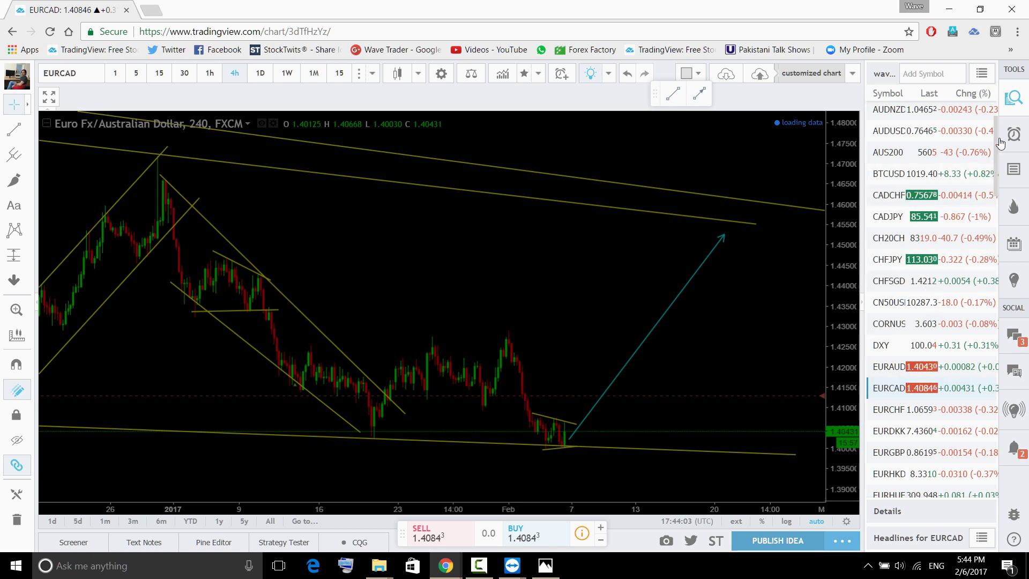
click(1013, 98)
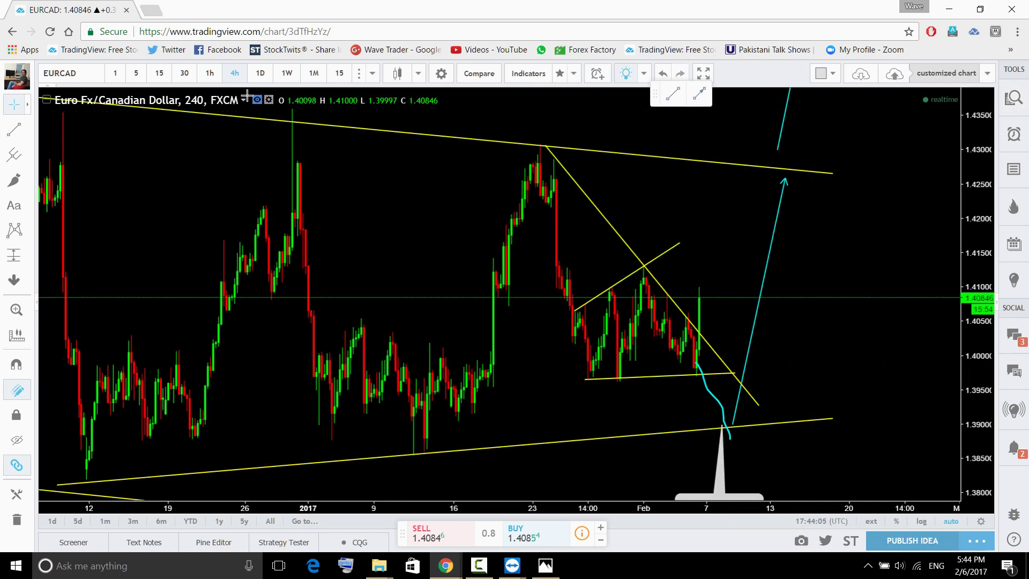
scroll(620, 278, down, 4)
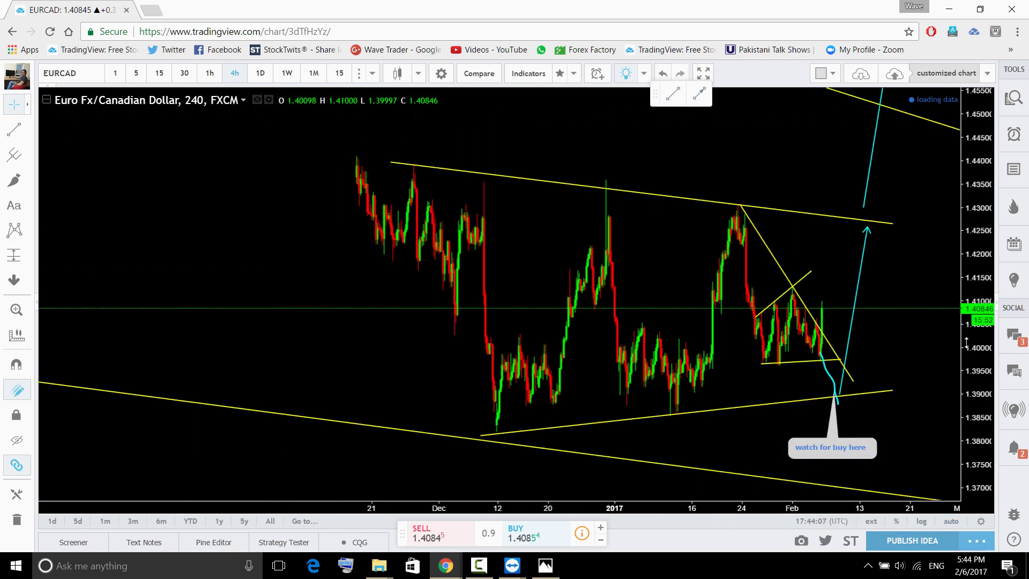
drag(966, 343, 965, 423)
drag(928, 364, 810, 388)
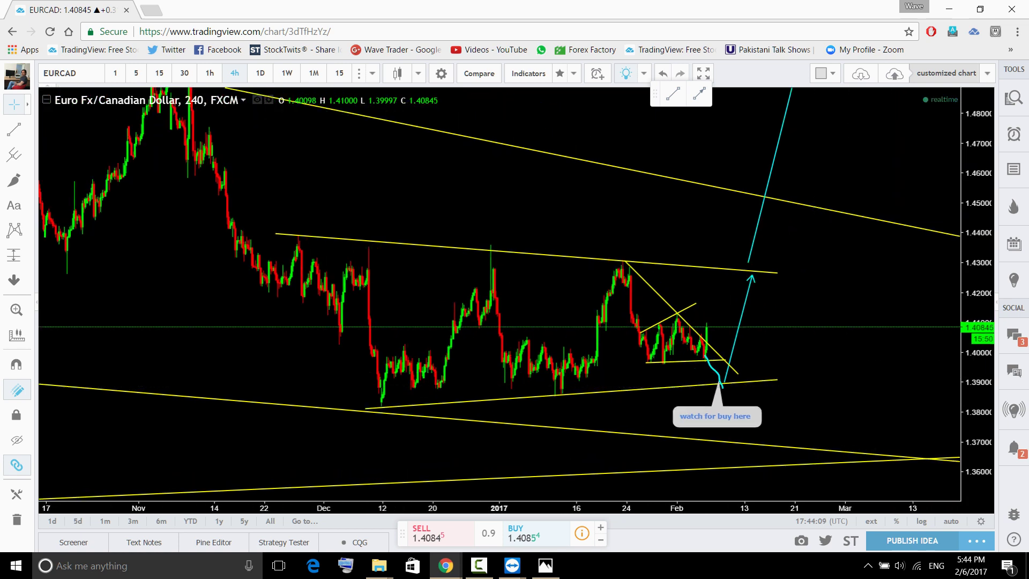
Draw a short cyan stroke toward the buy zone, then show 15-minute candles.
key(ctrl+shift+d)
drag(717, 362, 724, 385)
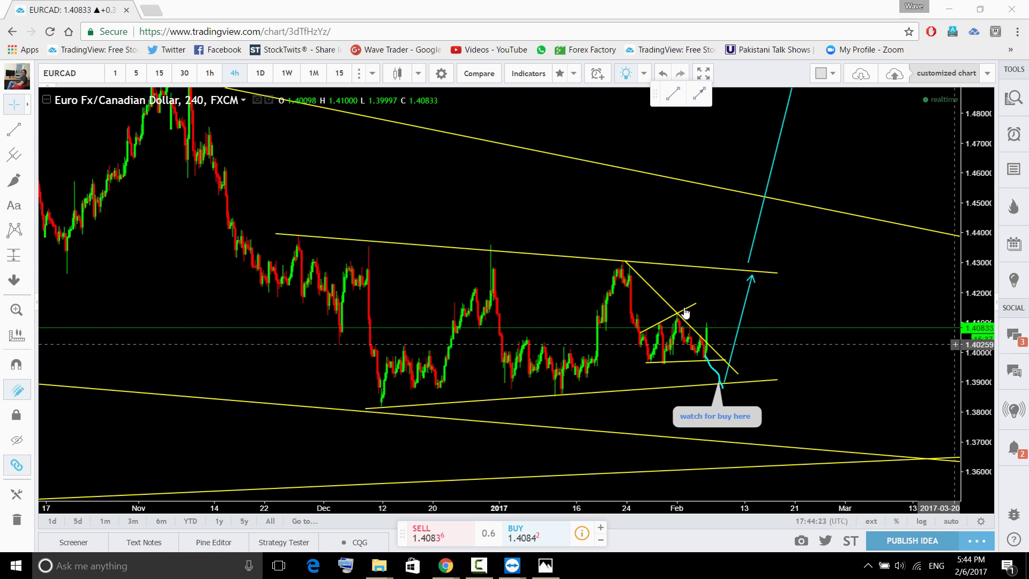
click(160, 75)
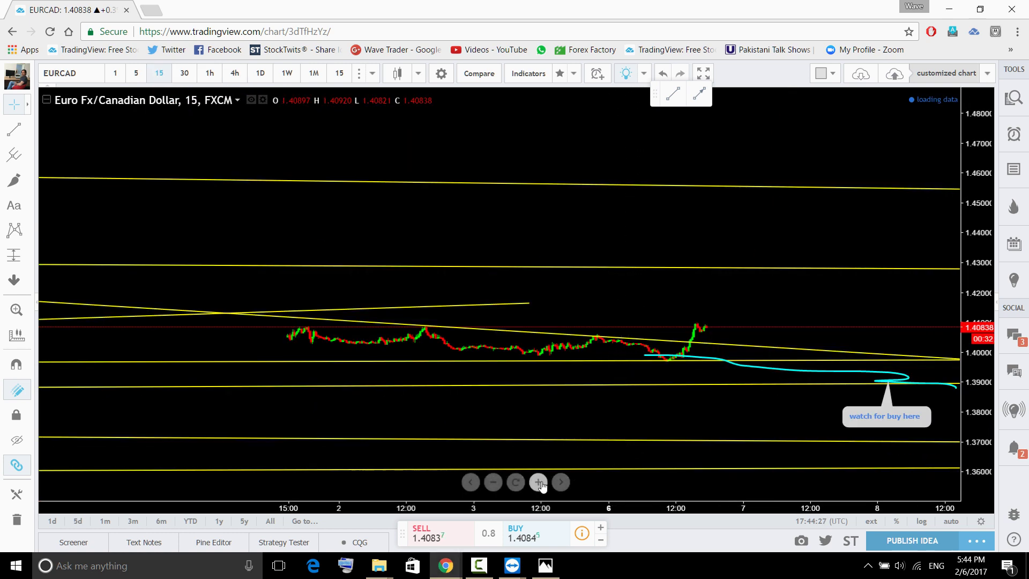
Sketch a bull flag with flagpole and upward breakout on the 15m EURCAD chart, then clear it.
scroll(825, 356, down, 5)
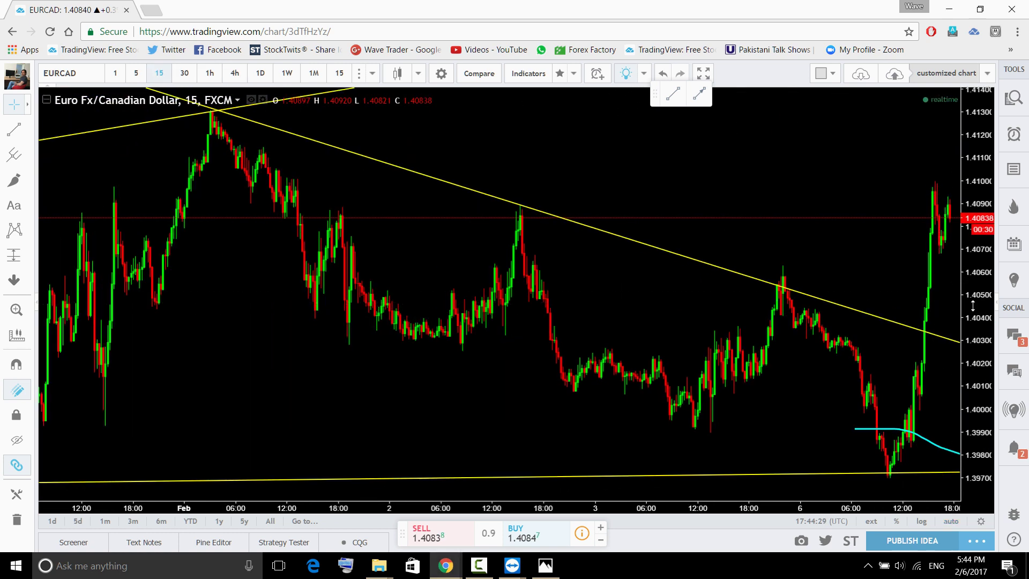
drag(822, 361, 559, 377)
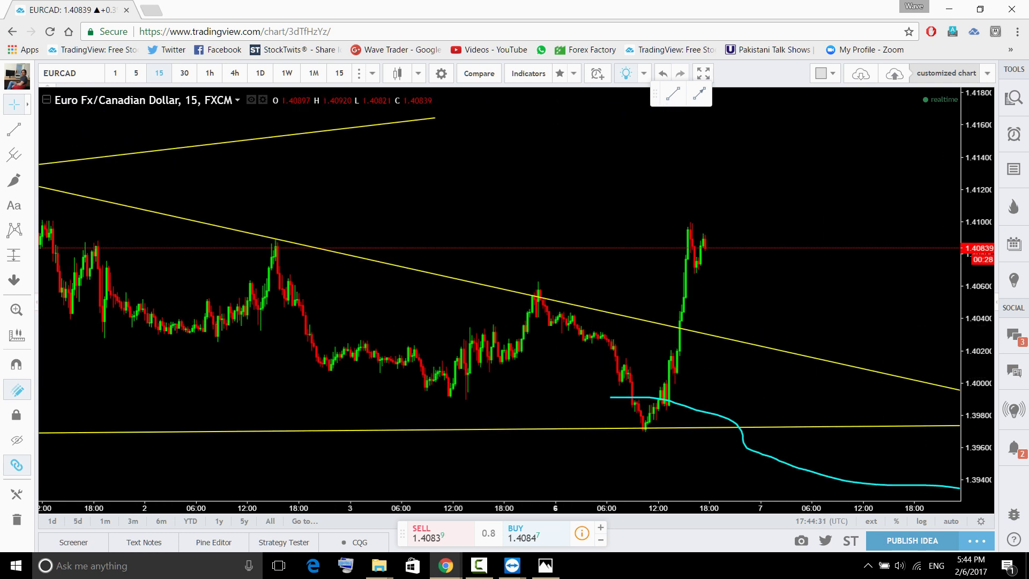
mouse_move(691, 224)
mouse_down()
mouse_move(712, 275)
mouse_move(725, 280)
mouse_move(743, 253)
mouse_move(768, 296)
mouse_up()
drag(689, 231, 781, 273)
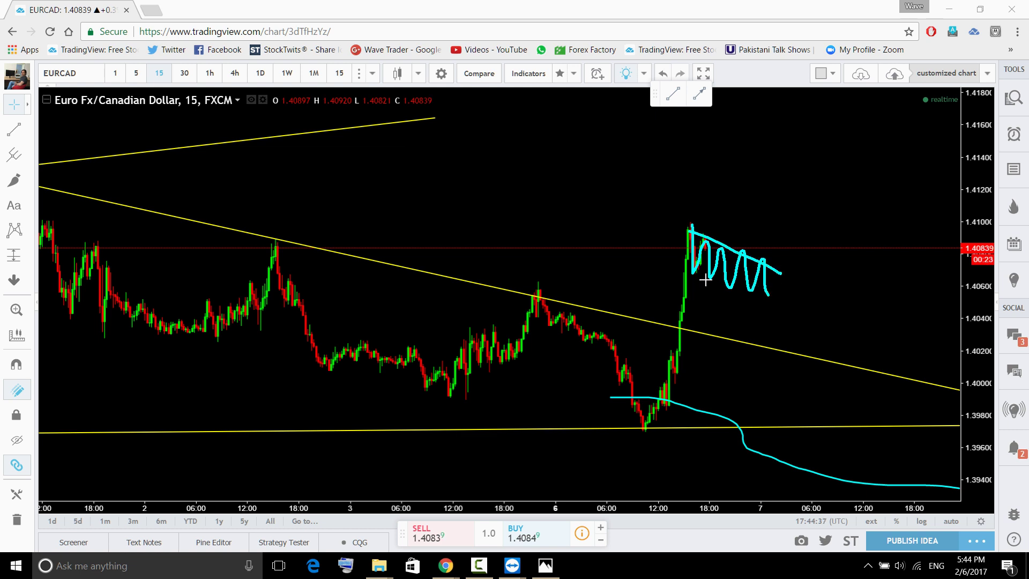
drag(695, 276, 785, 306)
drag(666, 407, 693, 252)
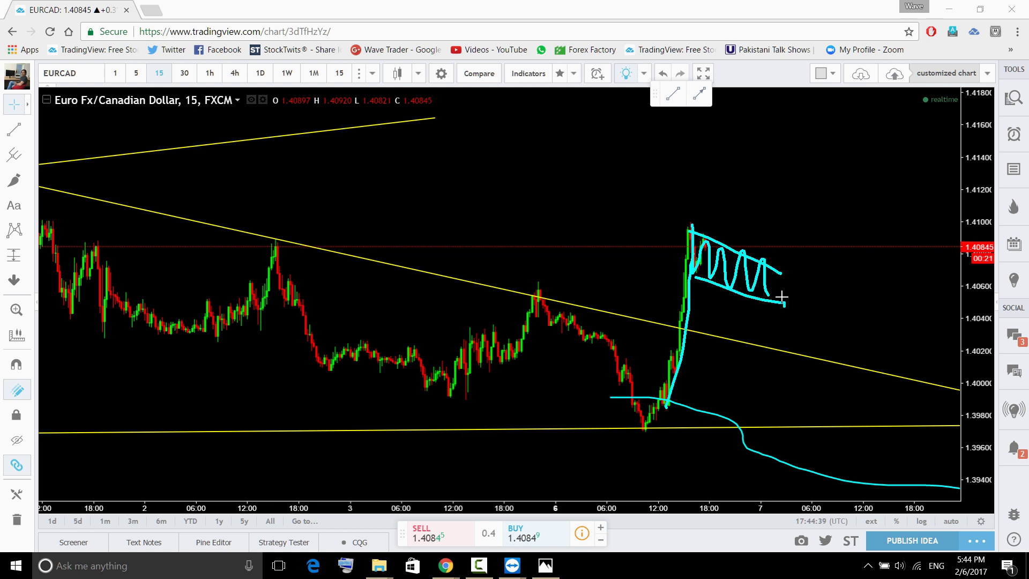
drag(781, 282, 834, 89)
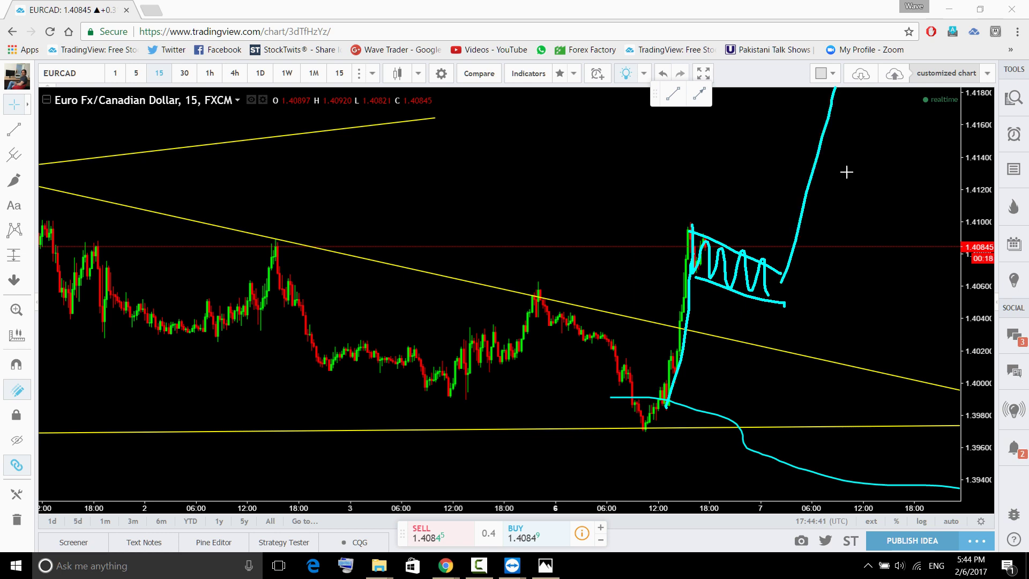
key(Escape)
scroll(569, 422, down, 6)
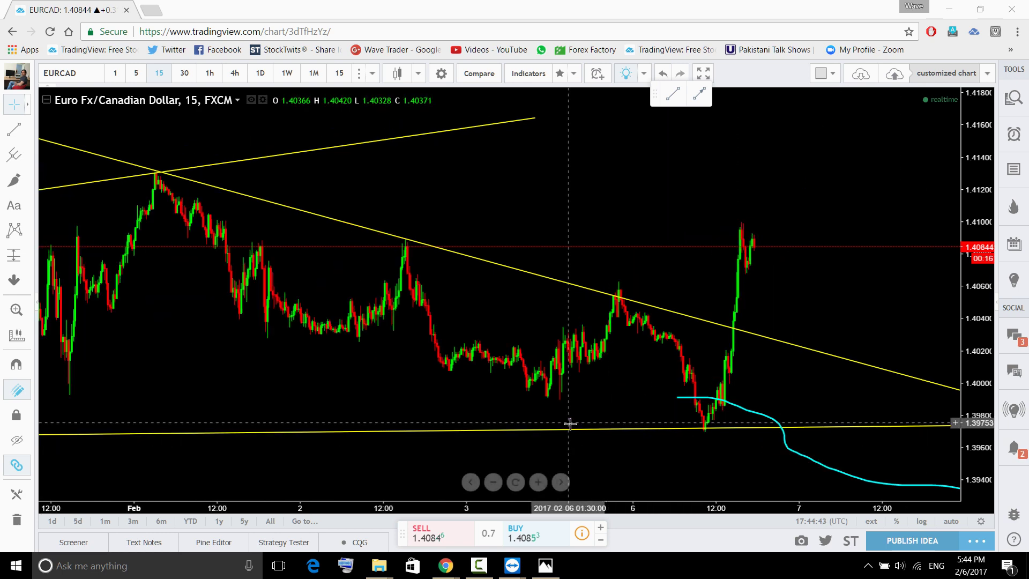
drag(966, 248, 937, 358)
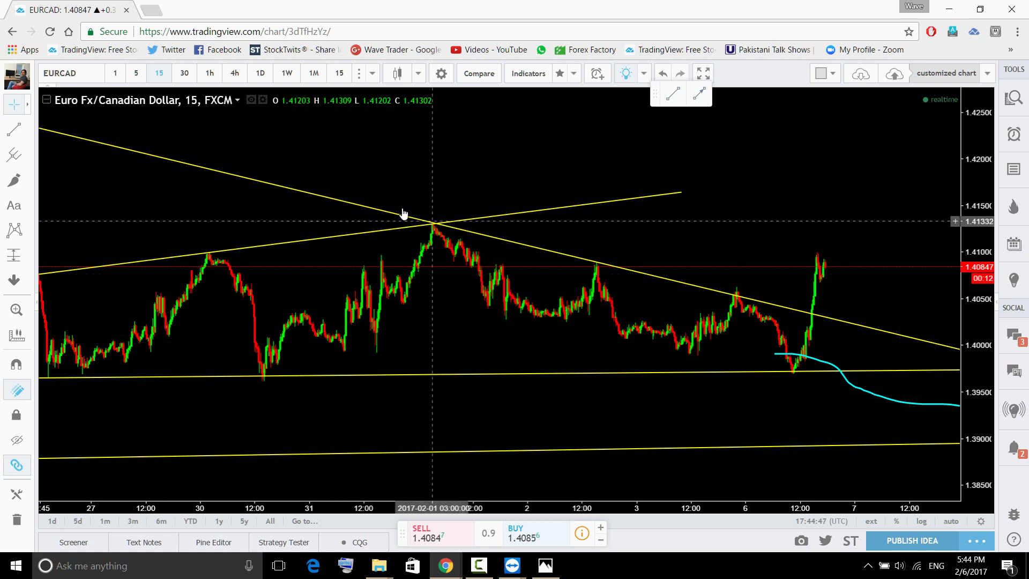
Switch the chart to EURJPY from the watchlist on the 4-hour timeframe.
click(1012, 98)
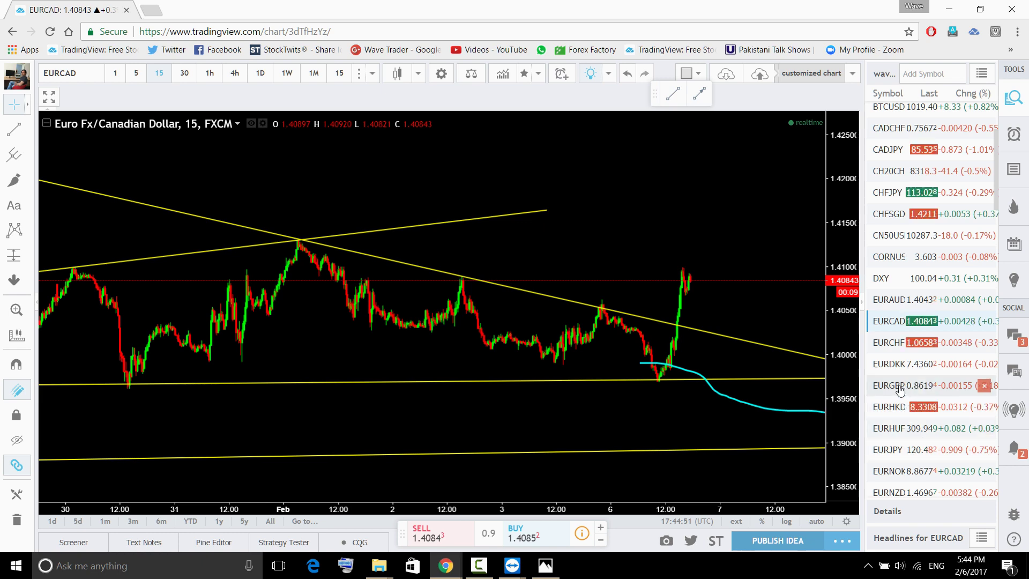
click(896, 452)
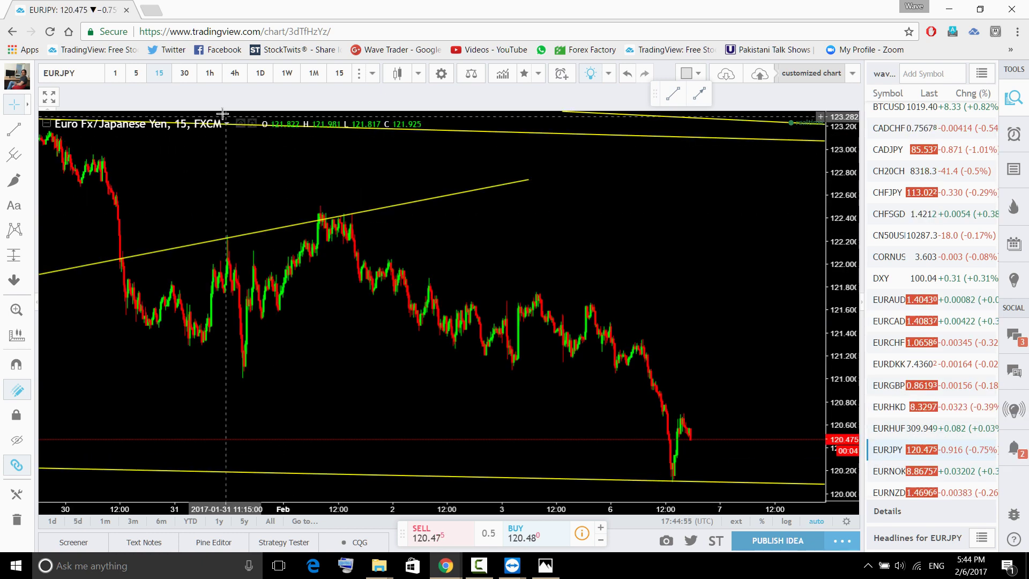
click(234, 74)
Hide the watchlist, put EURJPY on daily candles and reset and rescale the view.
click(1021, 107)
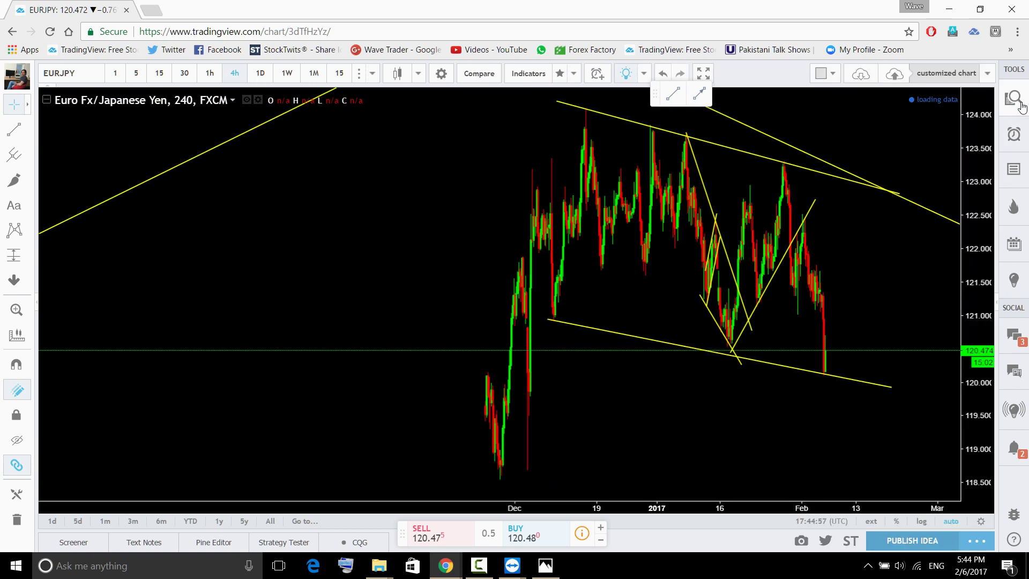
scroll(839, 304, up, 4)
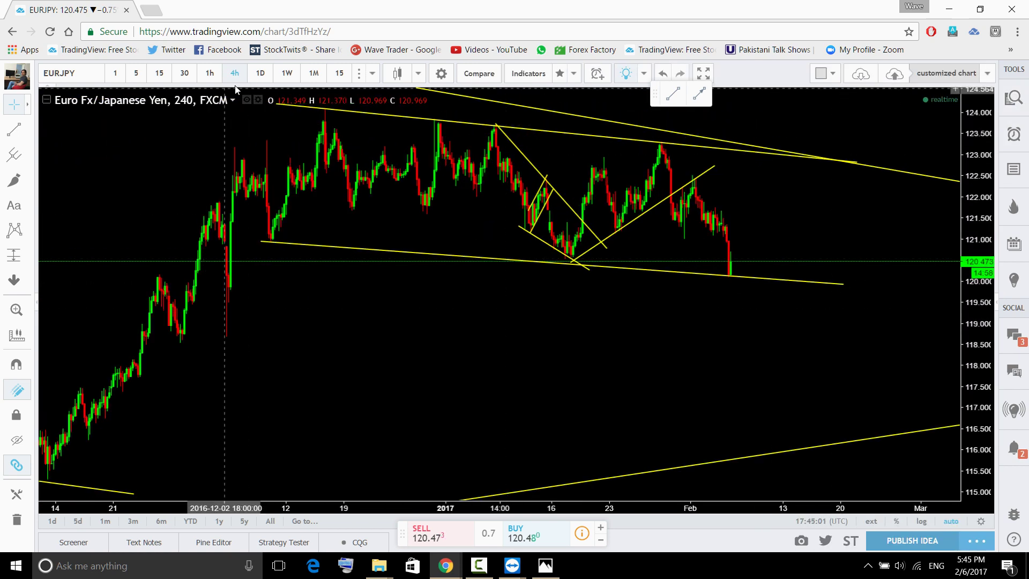
click(260, 74)
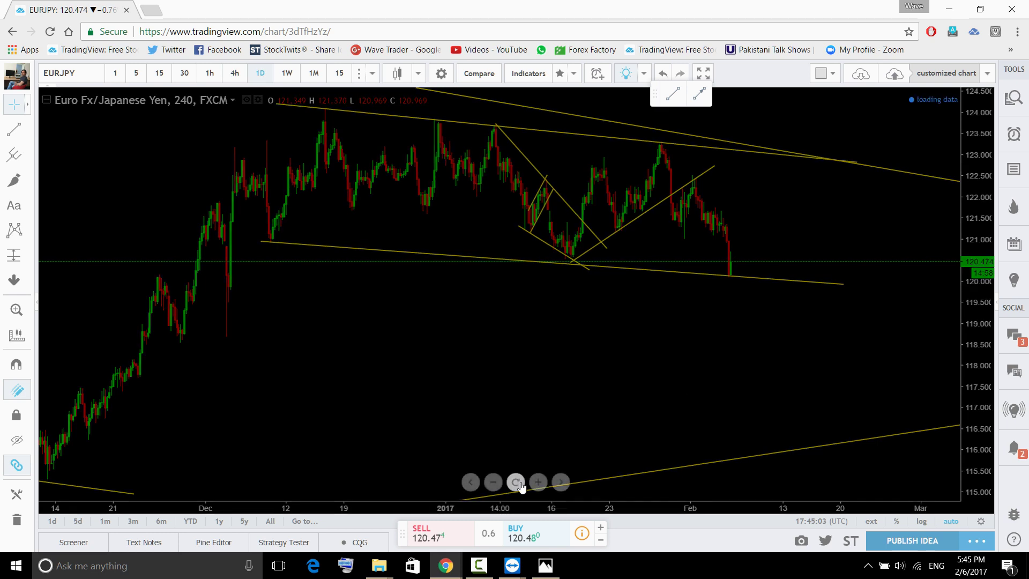
click(517, 487)
scroll(828, 362, down, 5)
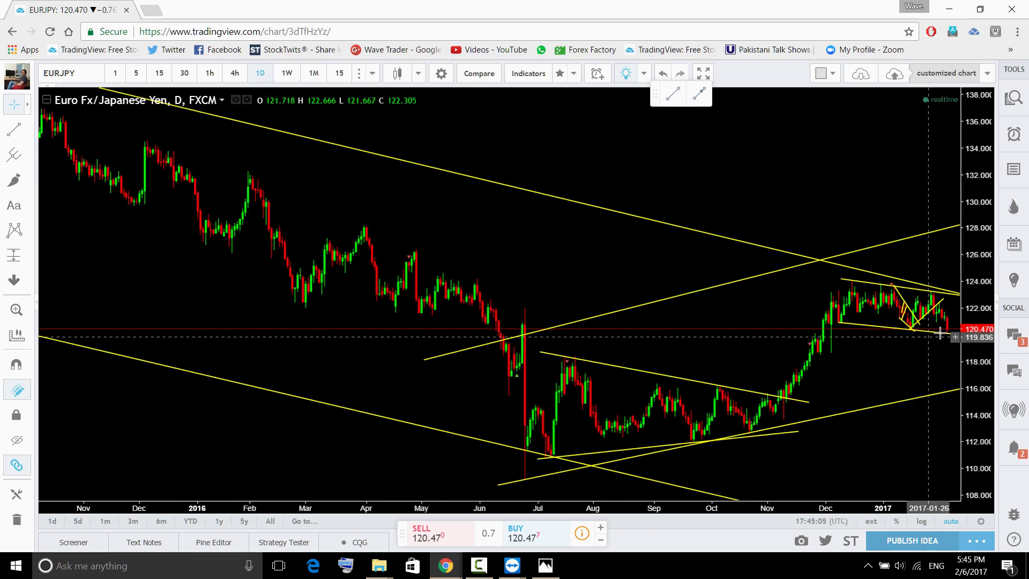
drag(969, 359, 969, 426)
drag(922, 441, 682, 455)
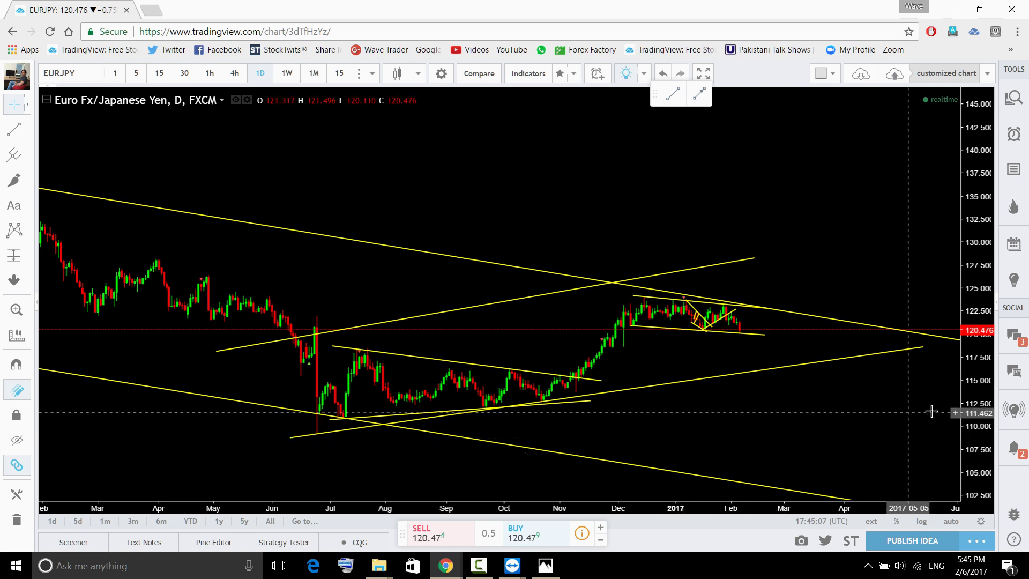
drag(980, 413, 969, 358)
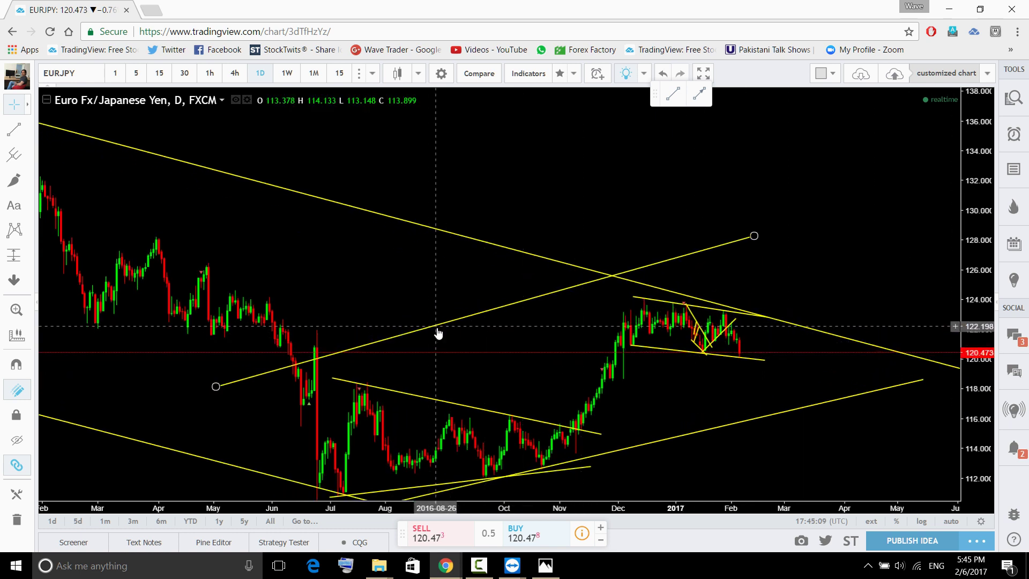
Move the long rising trend line down-right and sketch a projected path over recent highs.
click(455, 327)
drag(455, 326, 503, 349)
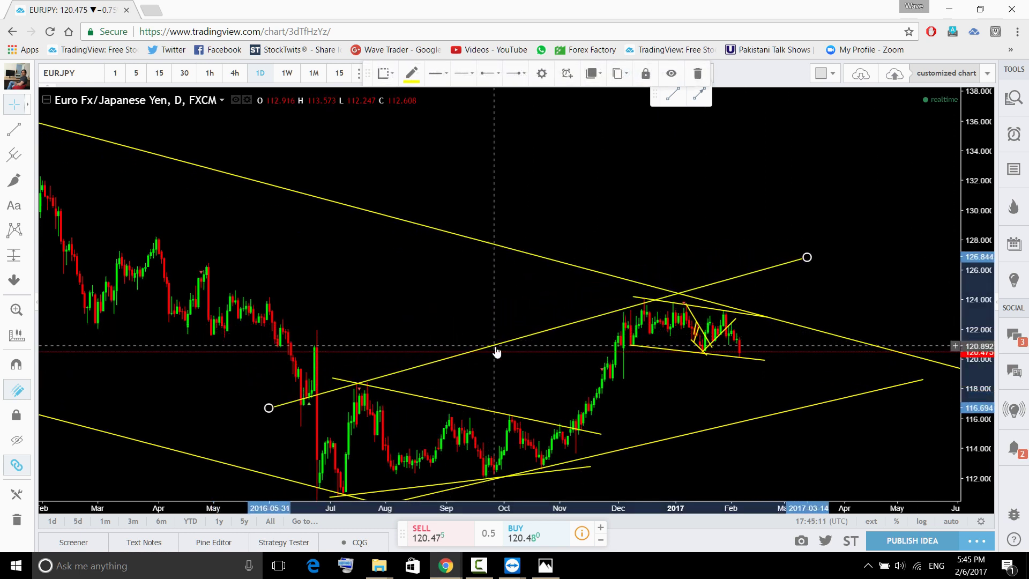
drag(784, 339, 759, 259)
scroll(852, 371, down, 2)
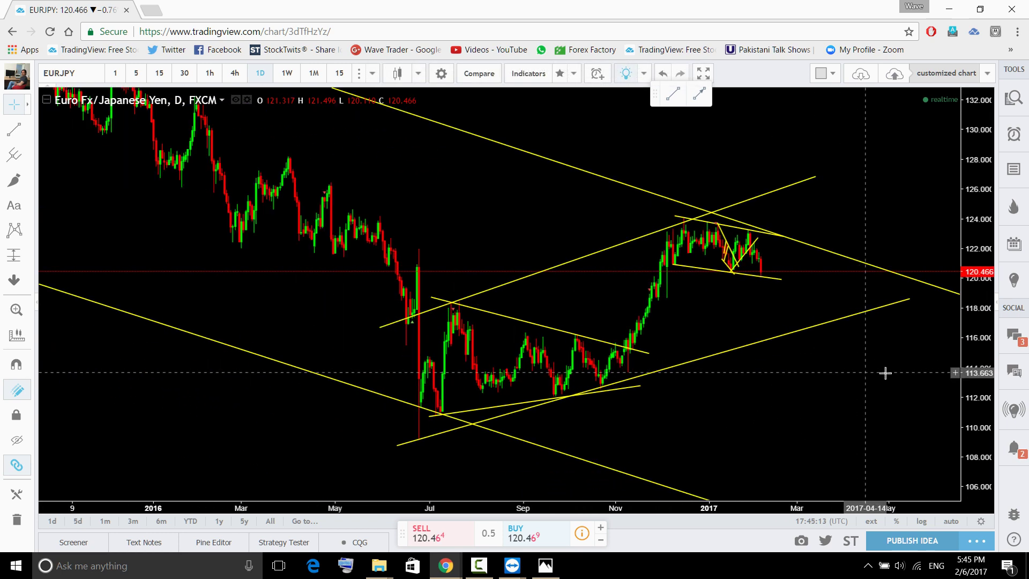
drag(981, 367, 975, 395)
drag(912, 410, 883, 415)
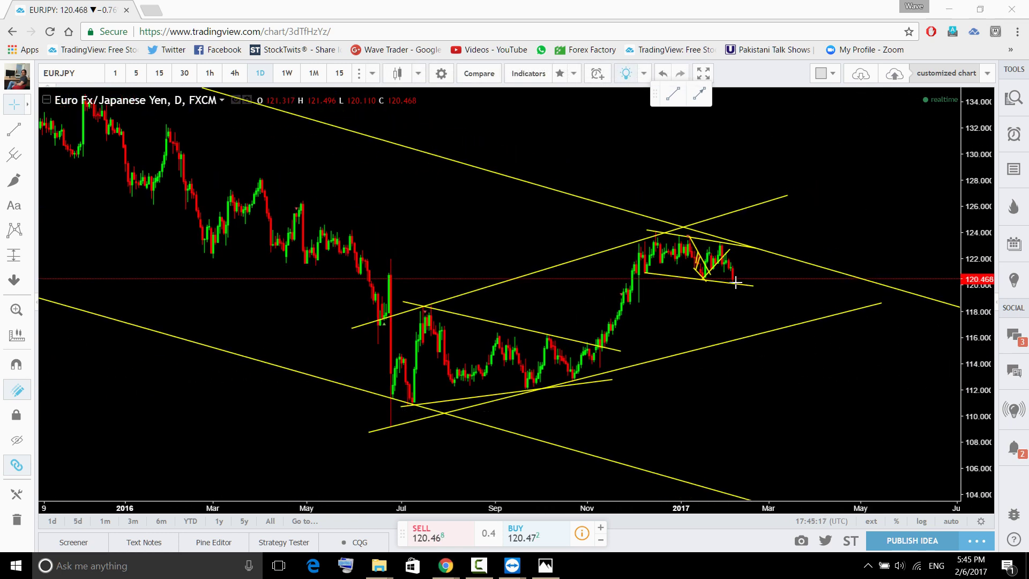
mouse_move(641, 273)
mouse_down()
mouse_move(664, 239)
mouse_move(711, 262)
mouse_move(732, 253)
mouse_move(739, 277)
mouse_move(752, 252)
mouse_move(757, 279)
mouse_move(778, 262)
mouse_move(801, 286)
mouse_up()
drag(769, 244, 793, 180)
key(Escape)
mouse_move(731, 255)
mouse_down()
mouse_move(783, 324)
mouse_move(788, 309)
mouse_up()
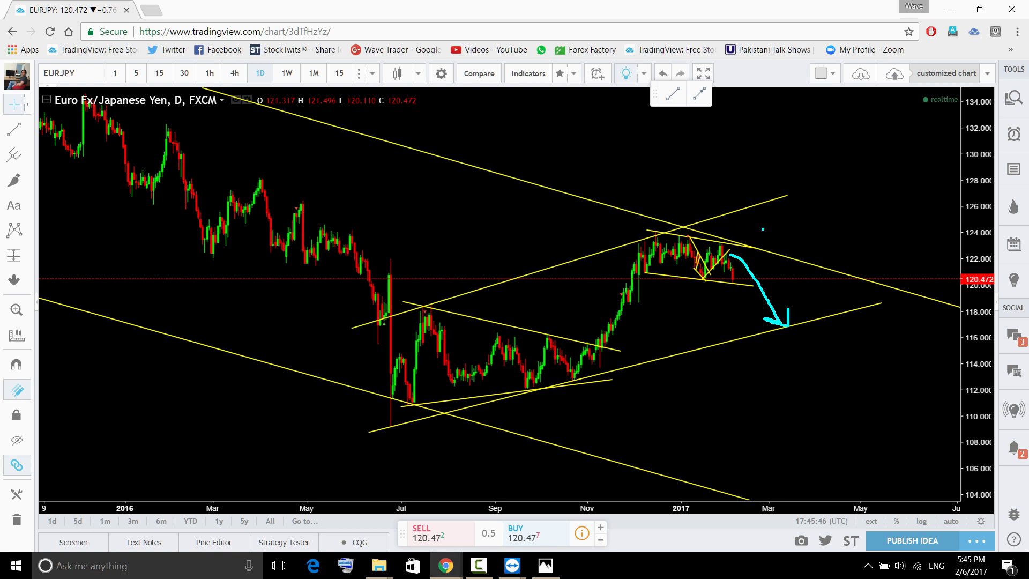
key(Escape)
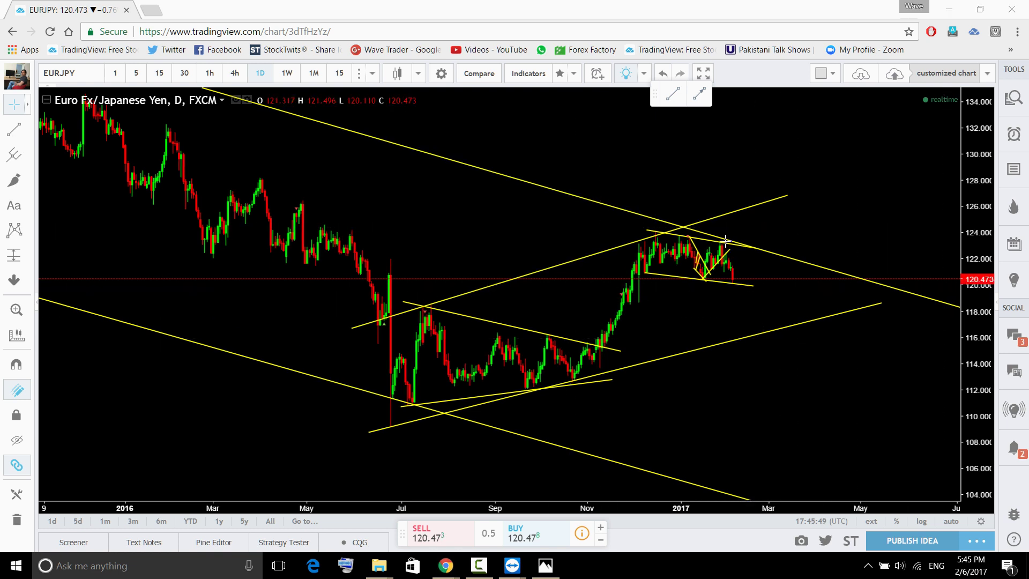
drag(738, 238, 755, 172)
key(Escape)
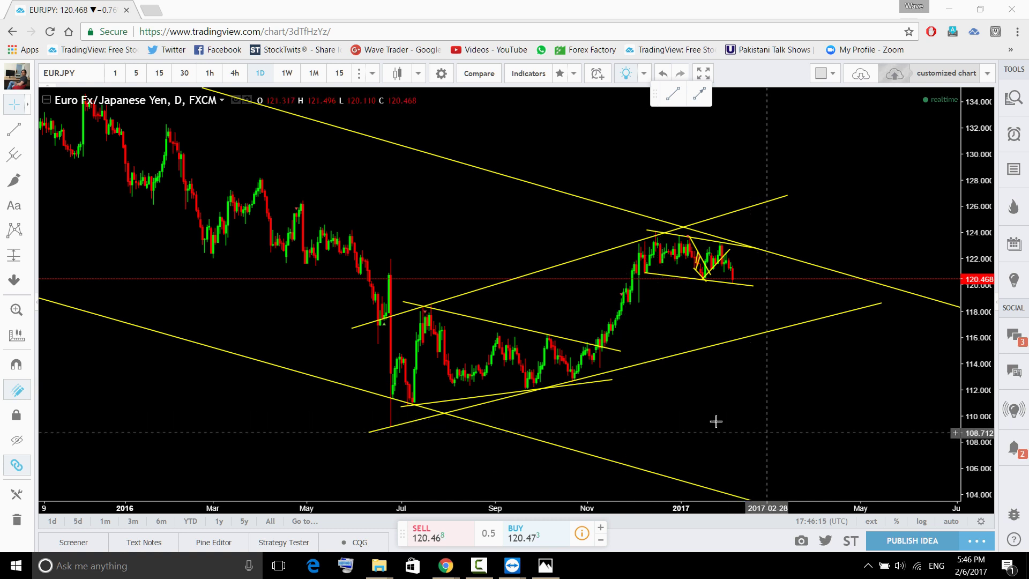
click(231, 74)
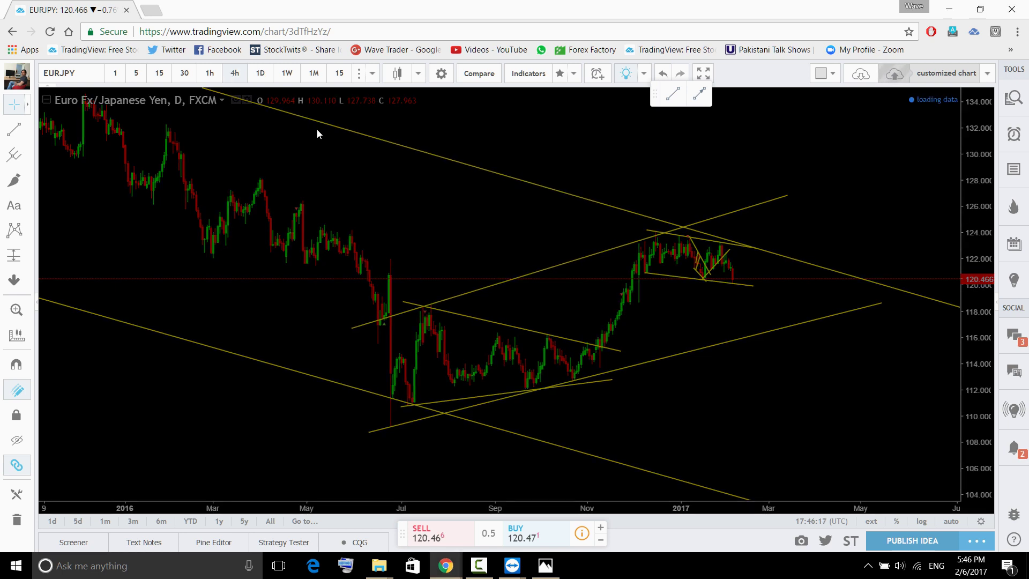
click(516, 481)
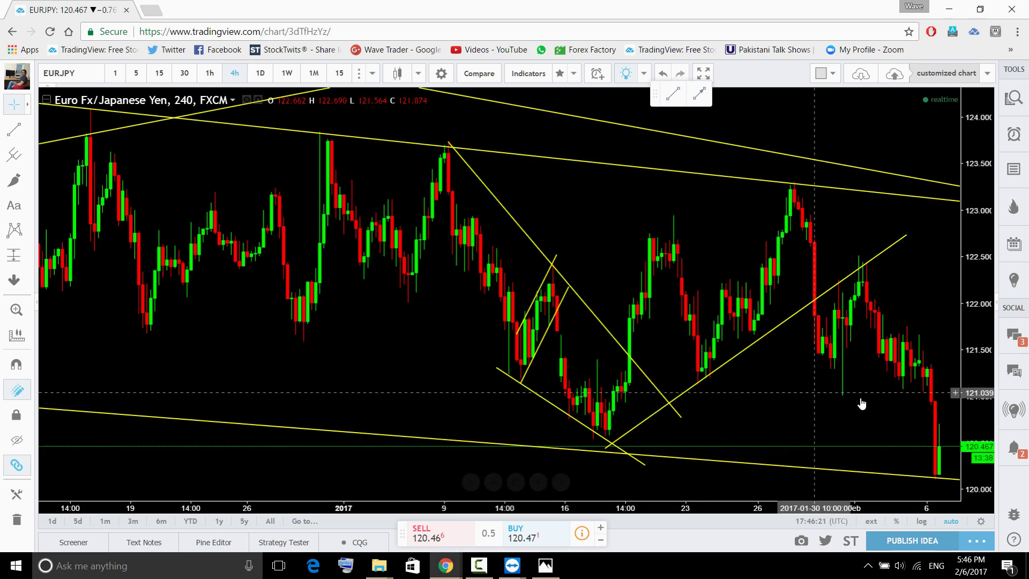
scroll(911, 386, down, 5)
drag(977, 385, 972, 447)
drag(785, 446, 576, 459)
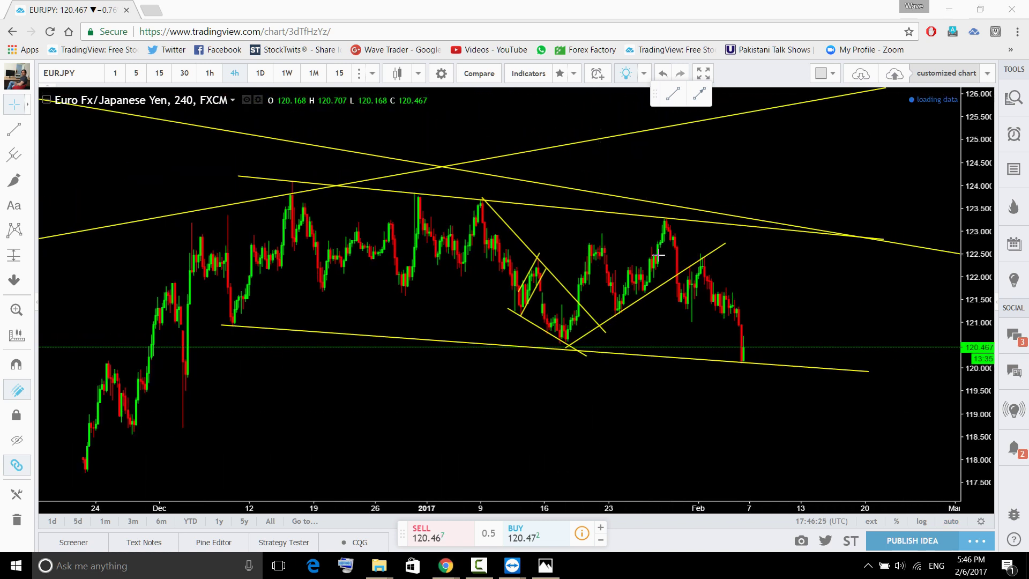
mouse_move(659, 224)
mouse_down()
mouse_move(767, 354)
mouse_move(755, 361)
mouse_move(832, 232)
mouse_up()
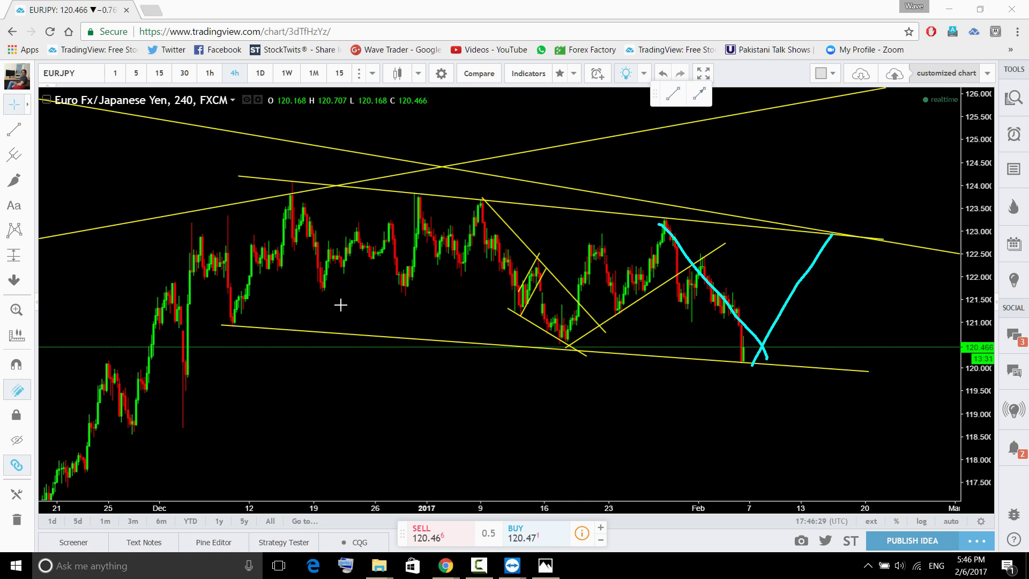
mouse_move(232, 311)
mouse_down()
mouse_move(260, 241)
mouse_move(469, 240)
mouse_up()
mouse_move(514, 288)
mouse_down()
mouse_move(671, 240)
mouse_move(793, 340)
mouse_move(784, 349)
mouse_up()
key(Escape)
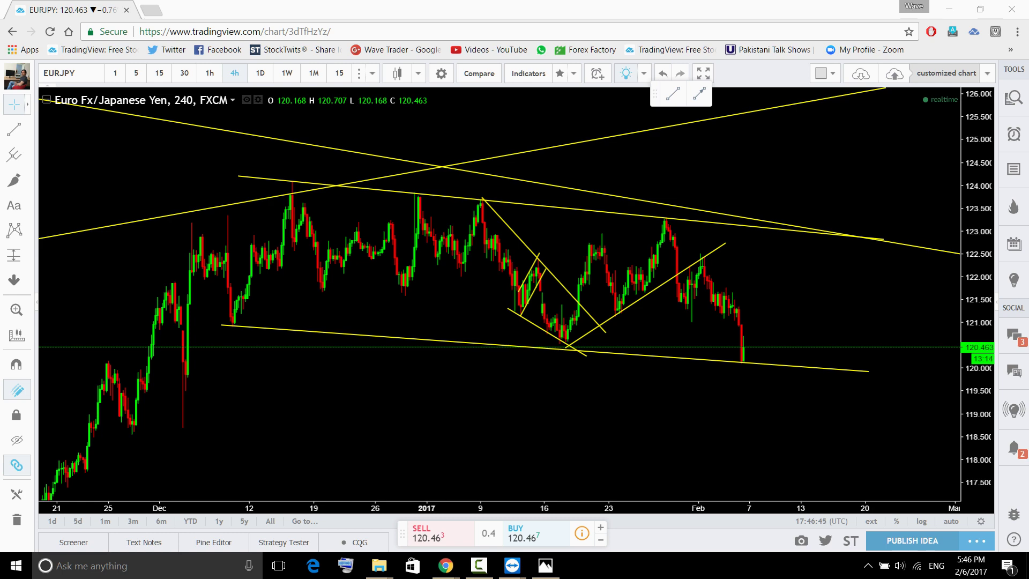
Show 32.png in Photos, pen-sketch a rising line and M-shaped move, then clear the ink.
click(545, 566)
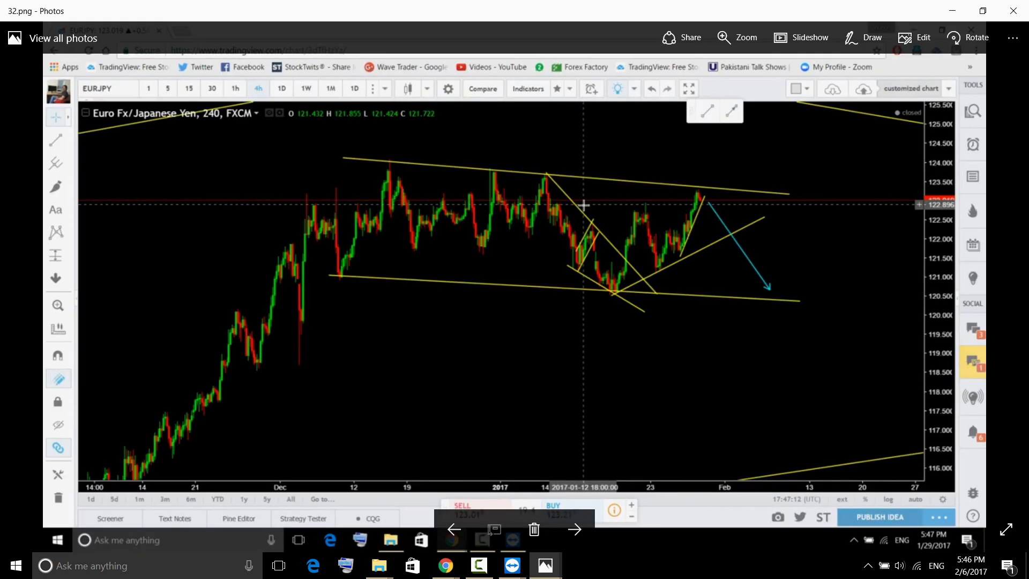
key(ctrl+shift+d)
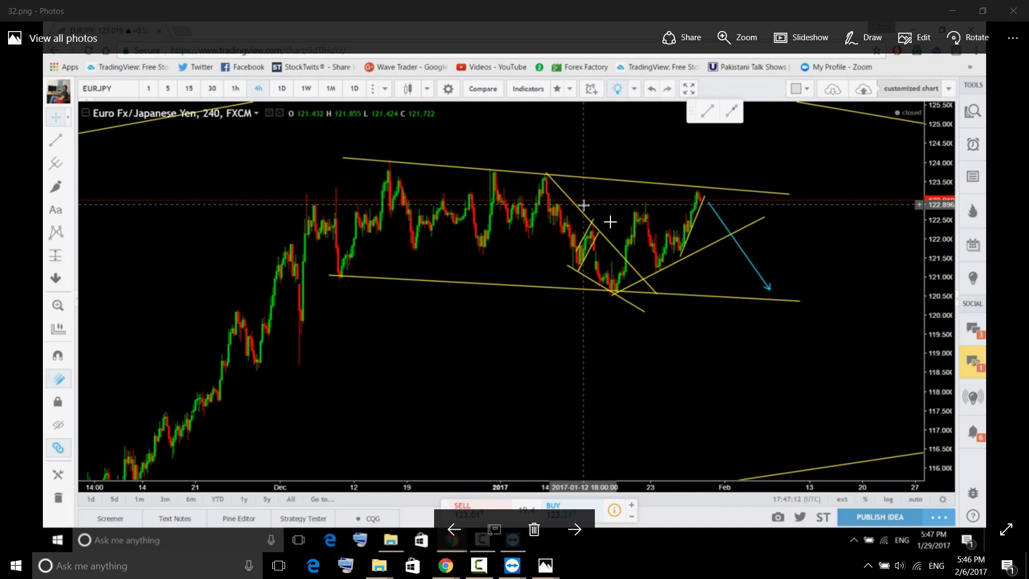
drag(611, 222, 726, 178)
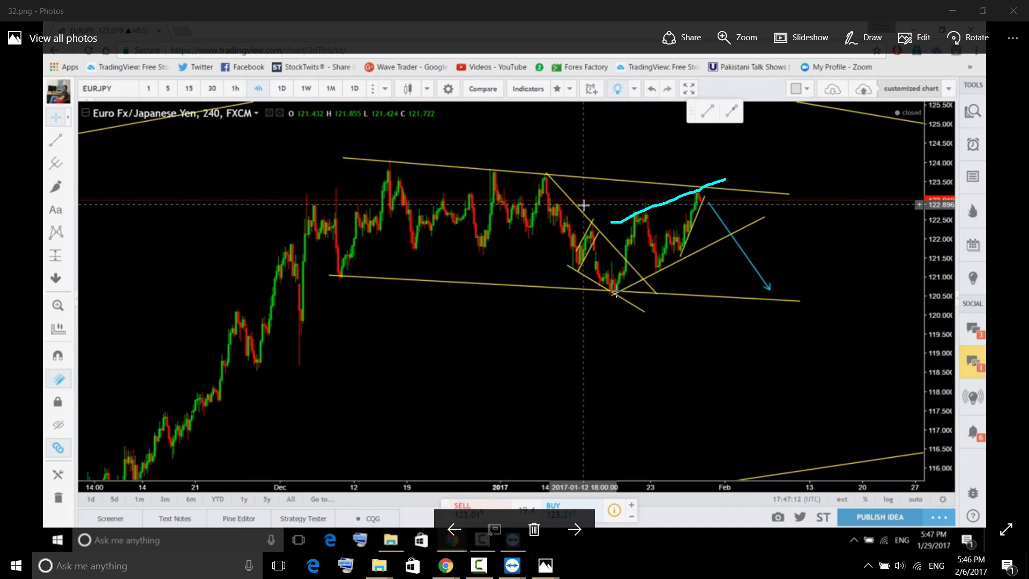
mouse_move(614, 292)
mouse_down()
mouse_move(647, 217)
mouse_move(694, 206)
mouse_move(758, 296)
mouse_move(734, 303)
mouse_move(772, 292)
mouse_move(756, 290)
mouse_up()
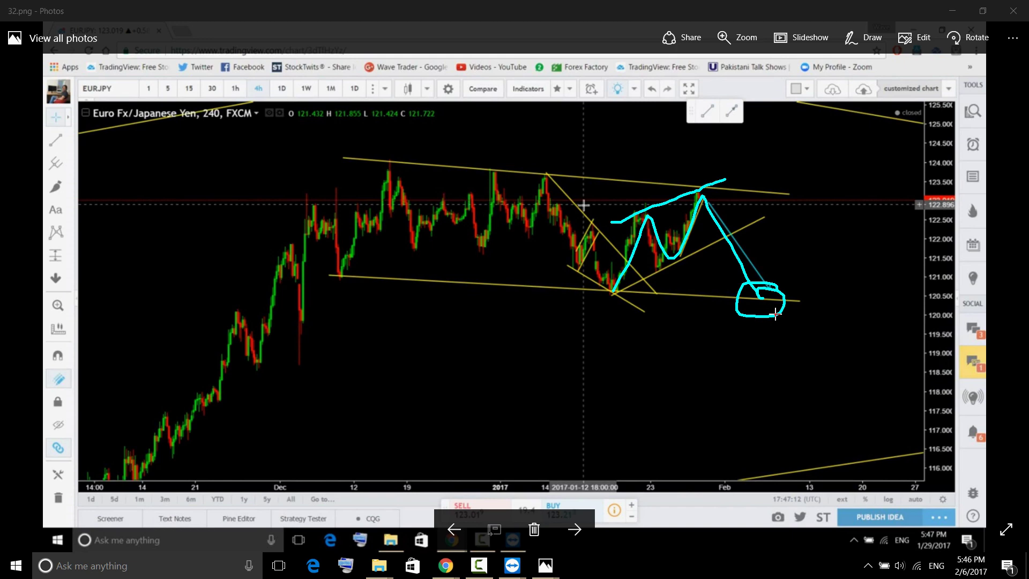
key(Escape)
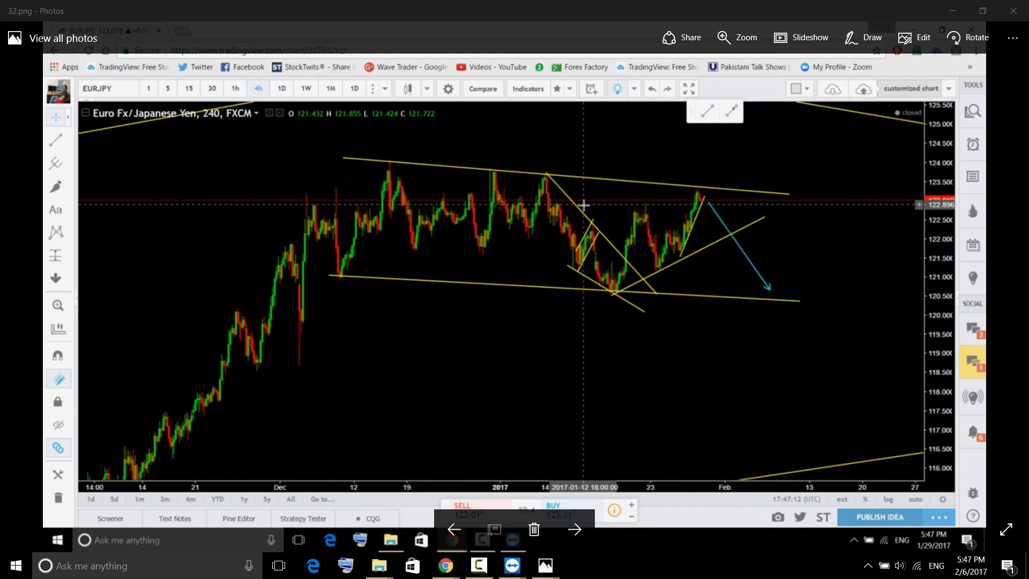
Advance to 33.png and pen-mark the descending channel and projected drop, then erase the ink.
click(575, 529)
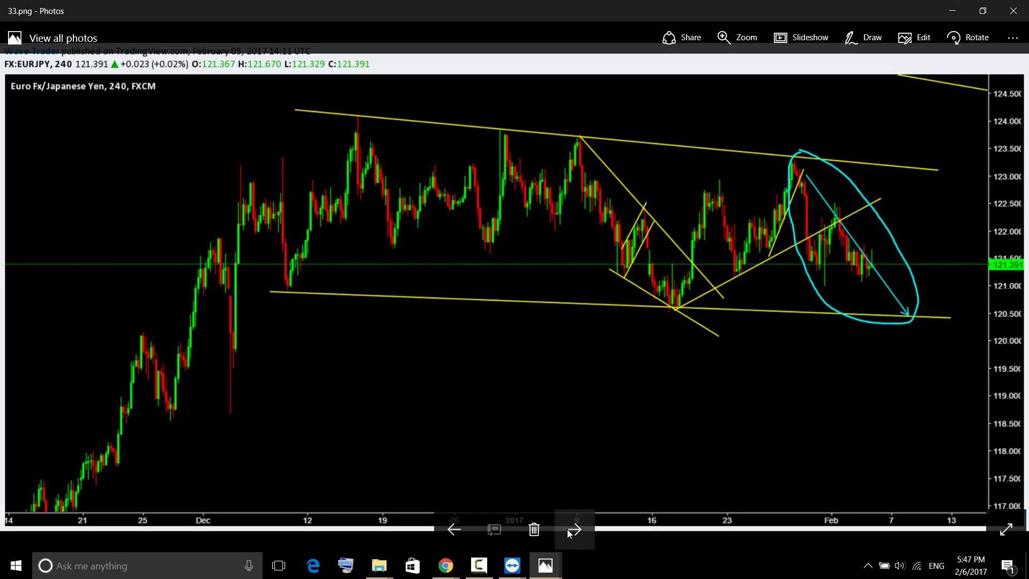
key(ctrl+shift+d)
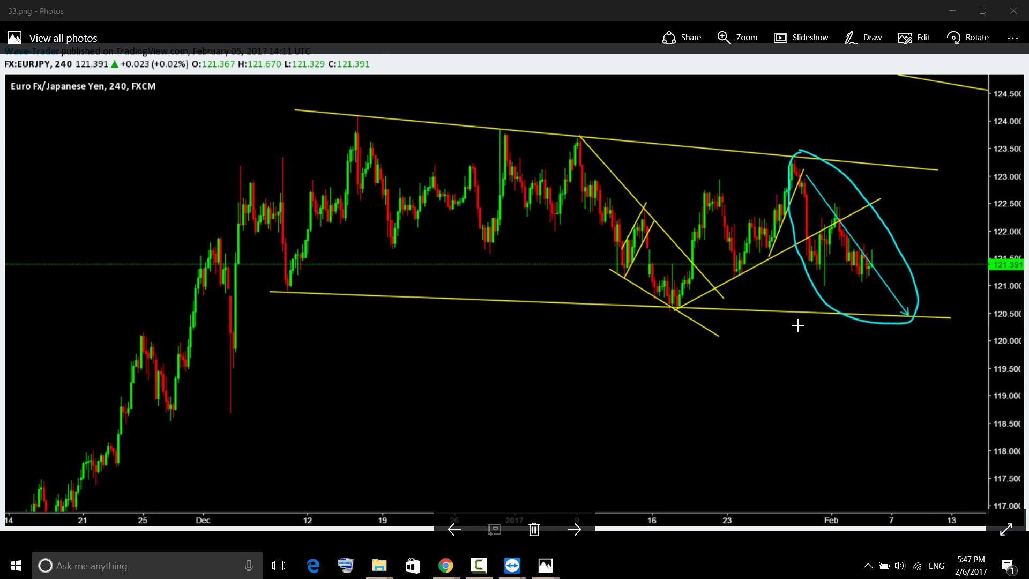
drag(818, 279, 881, 276)
mouse_move(899, 275)
mouse_down()
mouse_move(852, 292)
mouse_move(919, 308)
mouse_move(889, 281)
mouse_up()
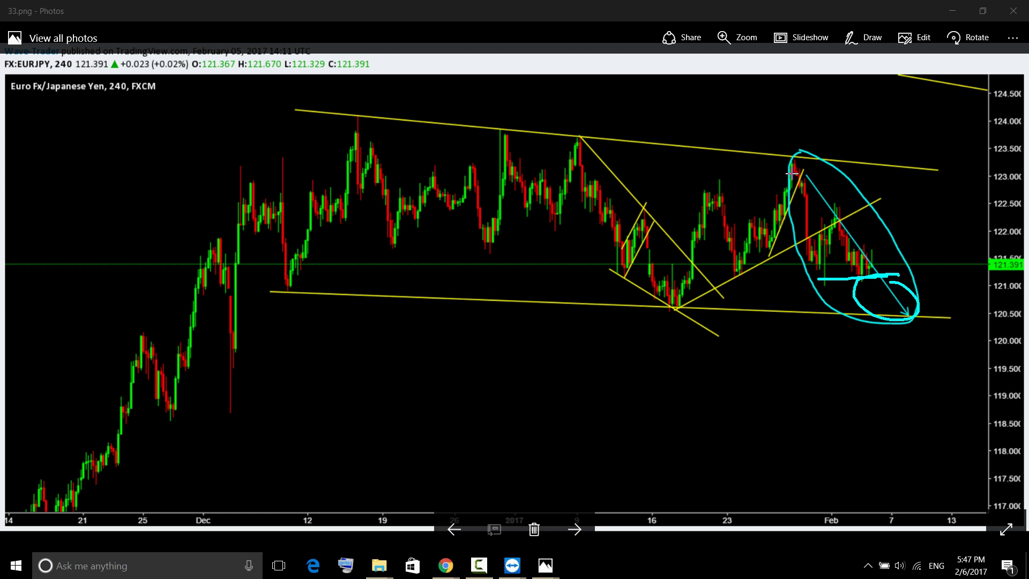
mouse_move(790, 156)
mouse_down()
mouse_move(905, 327)
mouse_move(972, 179)
mouse_up()
mouse_move(341, 117)
mouse_down()
mouse_move(726, 160)
mouse_move(973, 296)
mouse_move(368, 324)
mouse_move(651, 24)
mouse_move(1028, 51)
mouse_up()
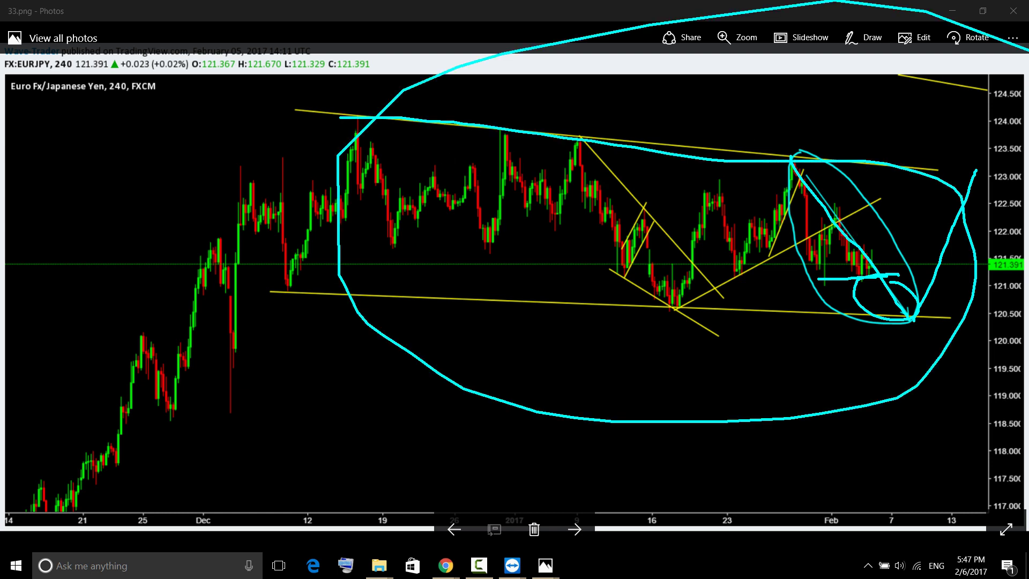
key(Escape)
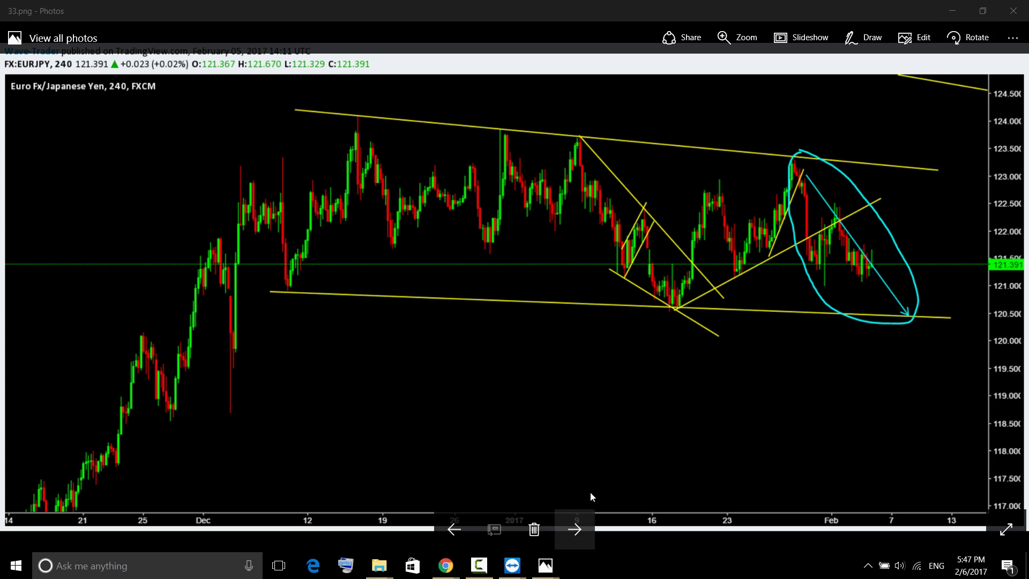
Browse to the EURNZD screenshot 34.png, return to 33.png, then close Photos.
click(578, 531)
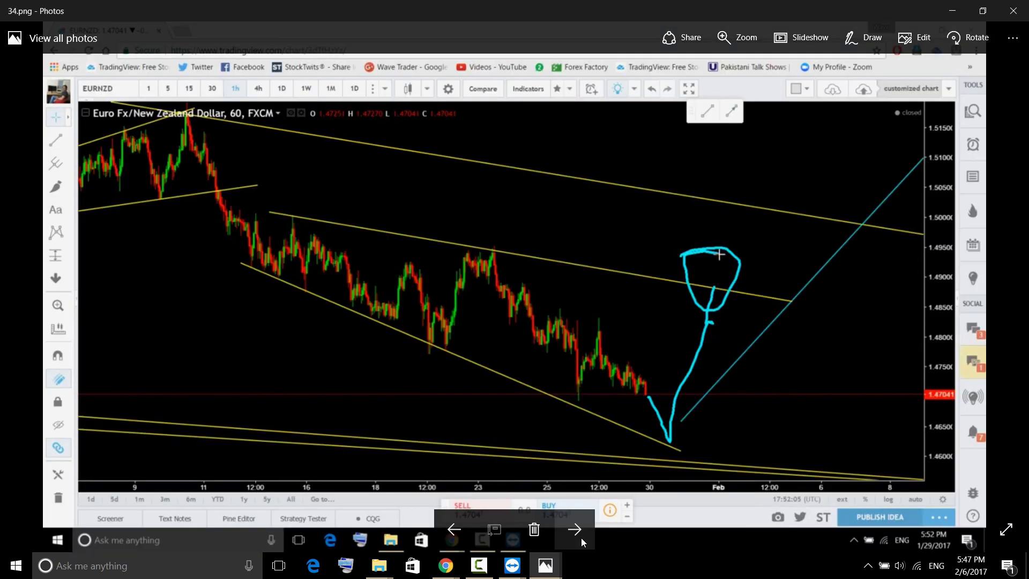
click(462, 527)
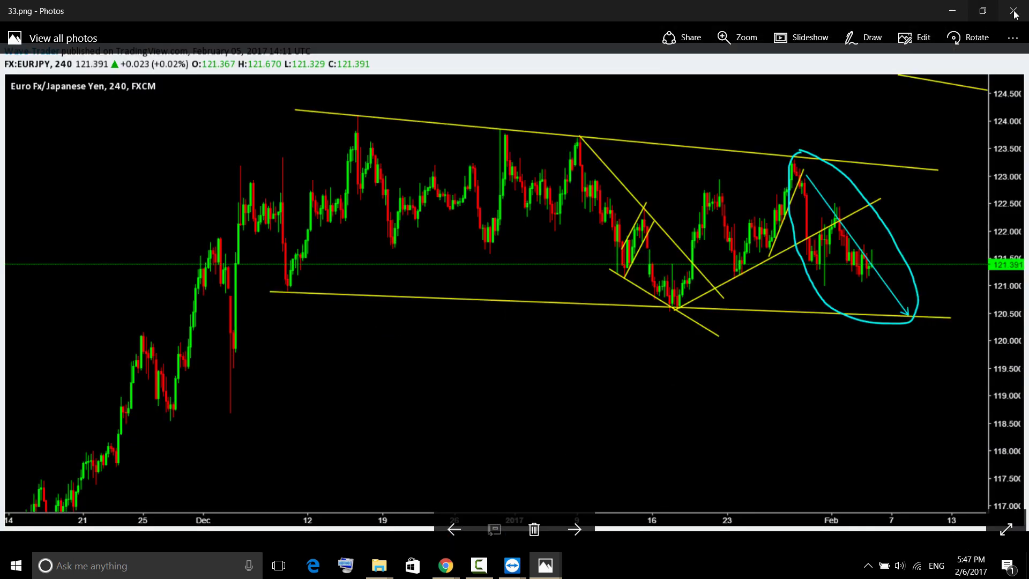
click(957, 16)
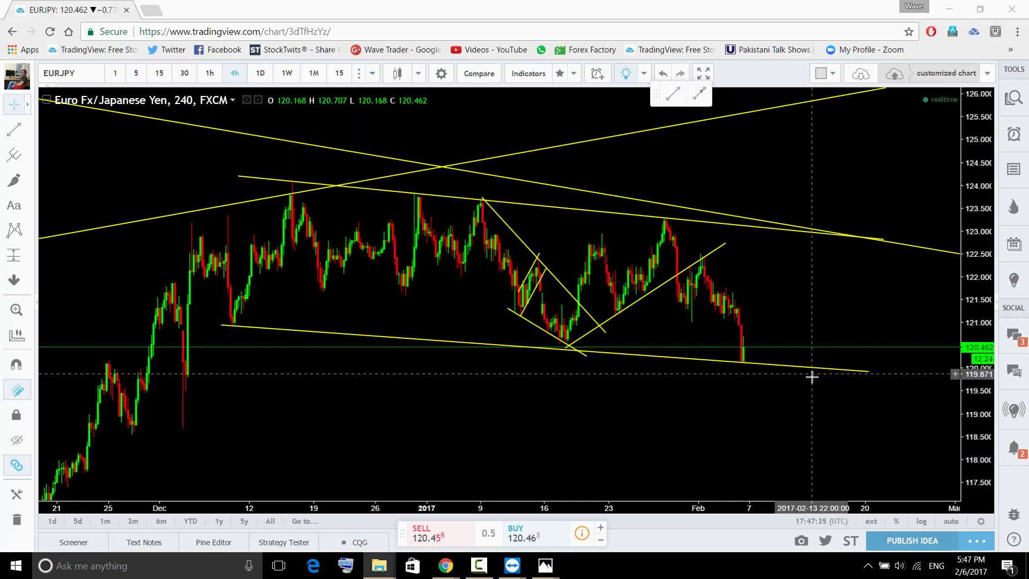
Switch EURJPY to 1-hour and bring the latest bars back to the right edge.
click(209, 73)
click(515, 483)
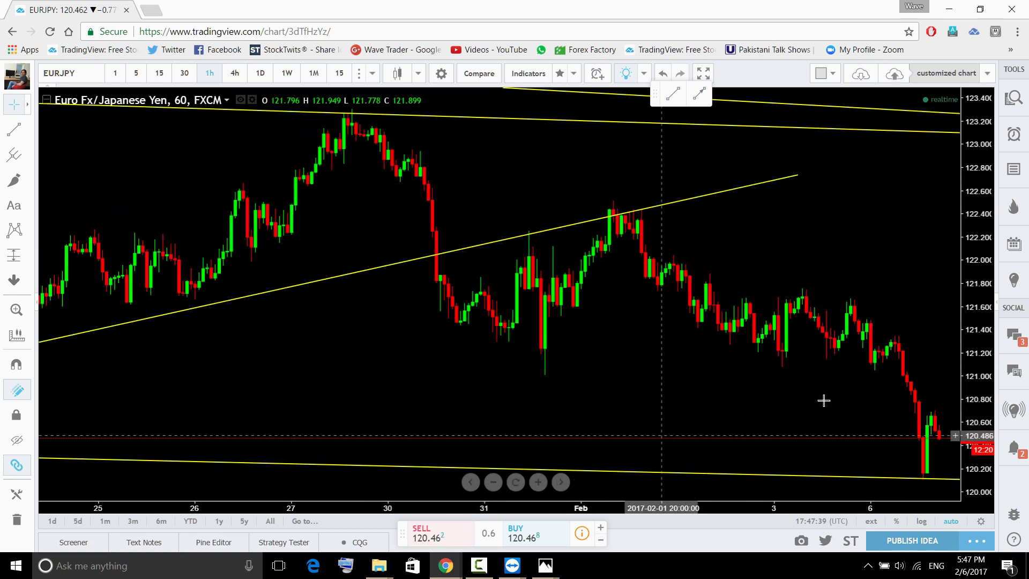
scroll(918, 365, up, 3)
drag(918, 365, 847, 361)
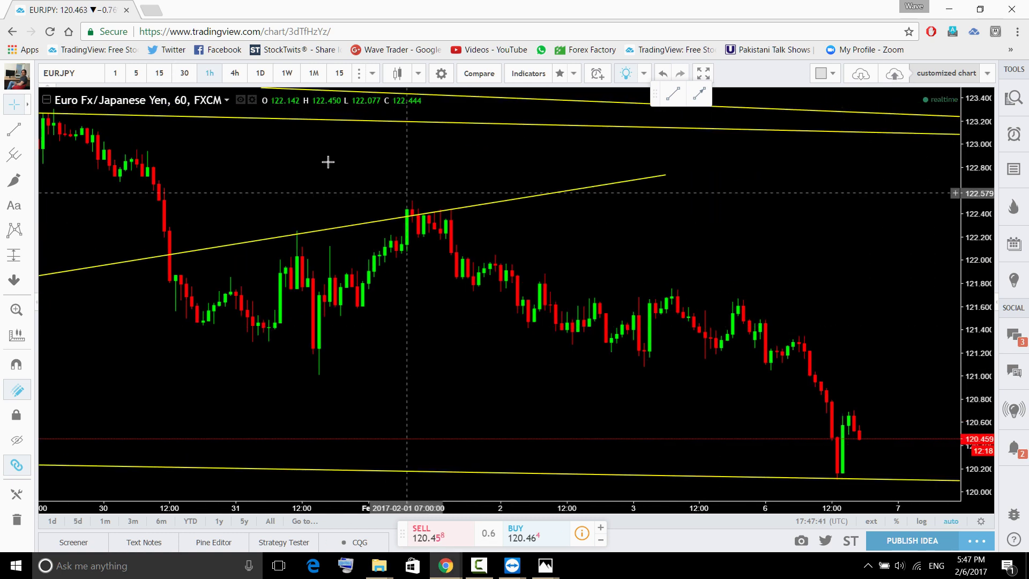
Go to 15-minute candles, enlarge recent bars, circle the pre-bounce drop, then clear it.
click(159, 73)
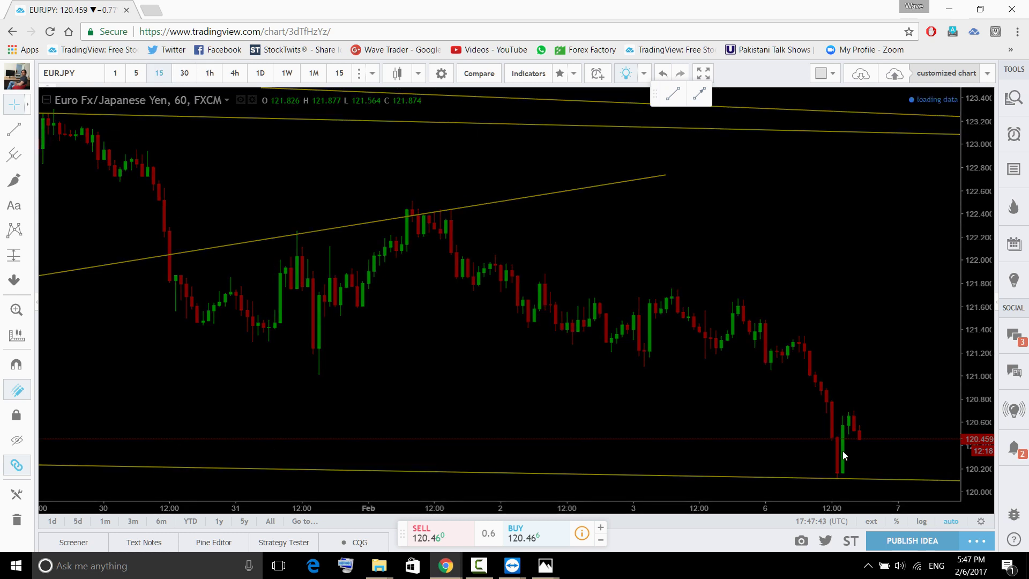
scroll(863, 420, down, 4)
drag(973, 336, 795, 418)
drag(970, 475, 968, 433)
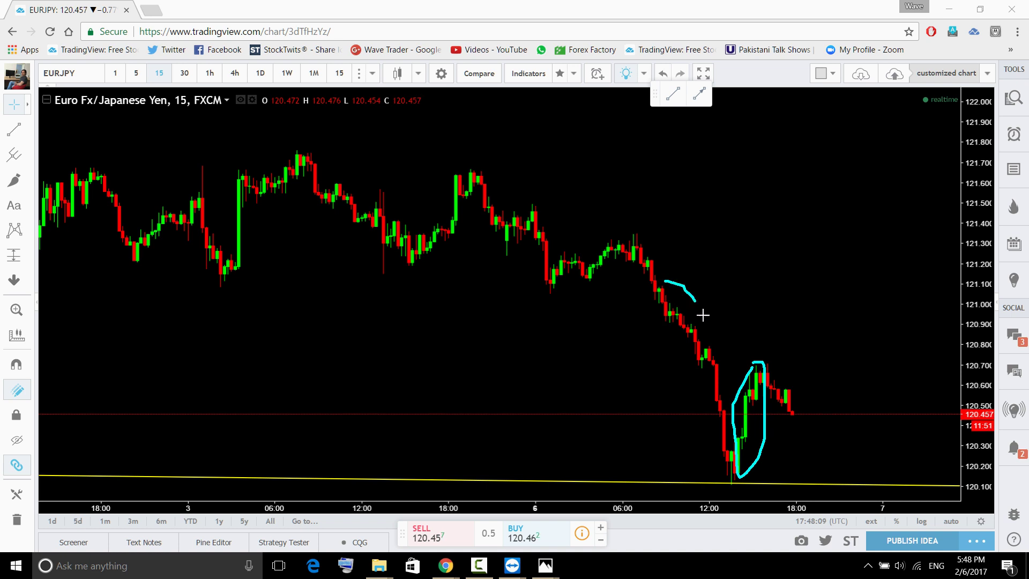
drag(657, 368, 686, 319)
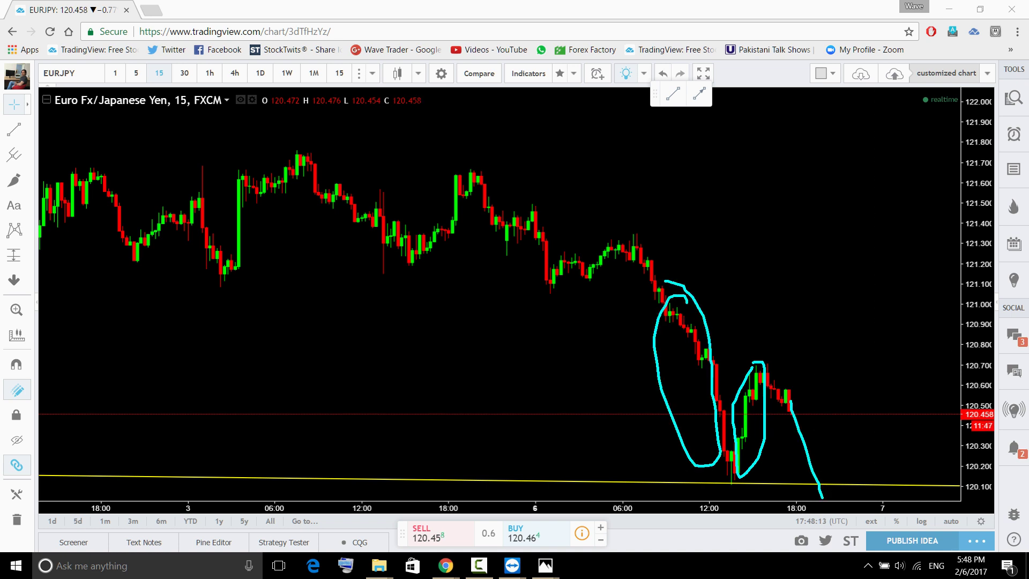
key(Escape)
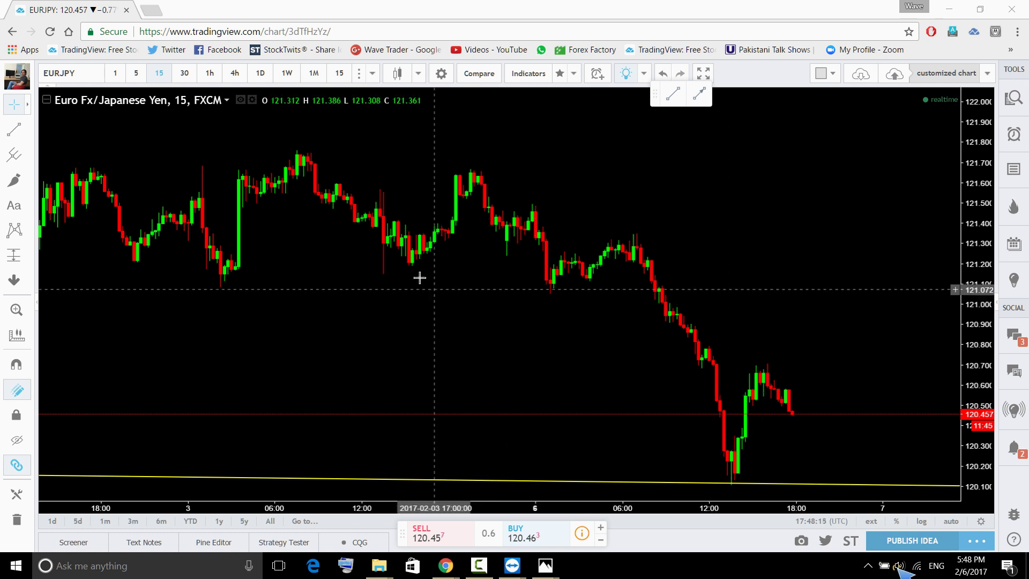
Go back to 4-hour candles and zoom out to frame the channel and earlier uptrend.
click(235, 74)
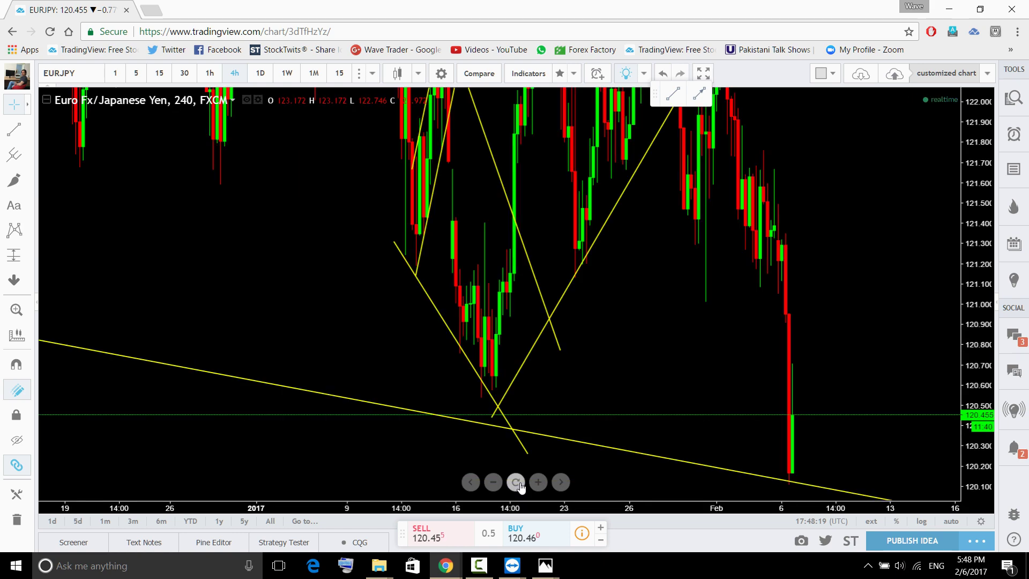
scroll(742, 415, down, 7)
drag(969, 382, 944, 400)
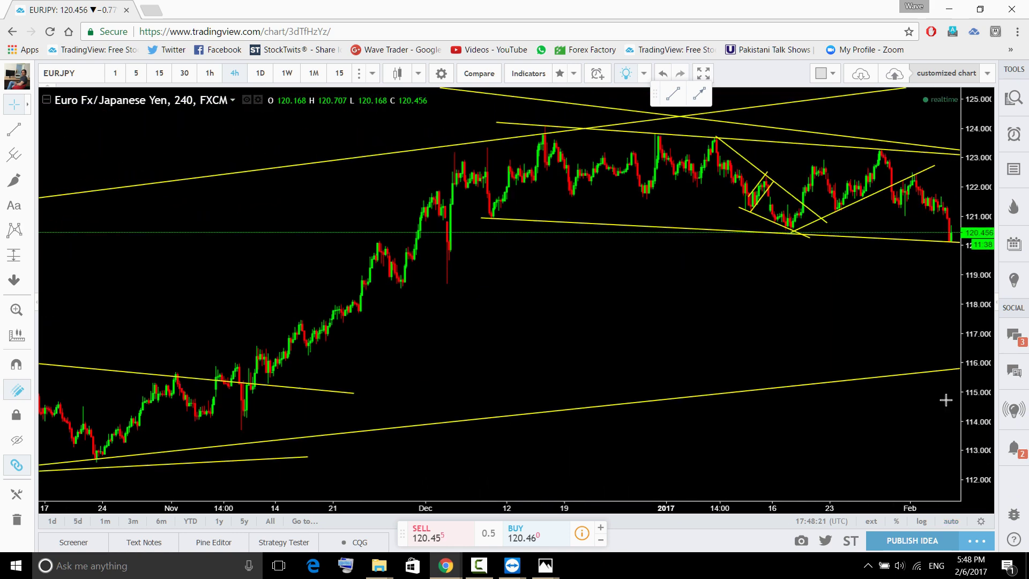
drag(890, 335, 768, 364)
drag(975, 427, 966, 316)
drag(857, 393, 691, 447)
scroll(798, 411, down, 1)
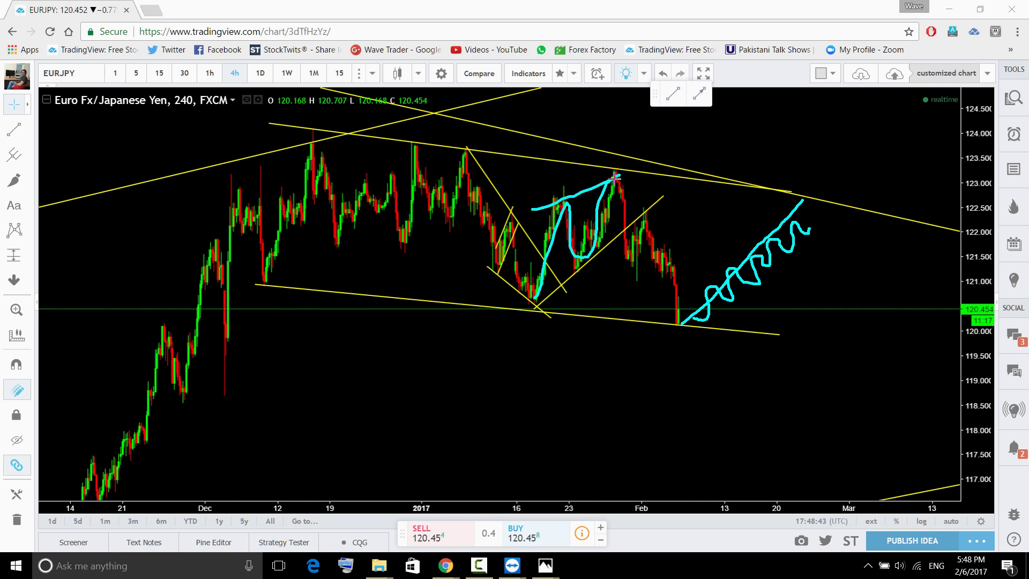
Circle the late-January peak, sketch a projected rally and December wave, then clear the sketches.
mouse_move(611, 169)
mouse_down()
mouse_move(632, 180)
mouse_move(615, 163)
mouse_up()
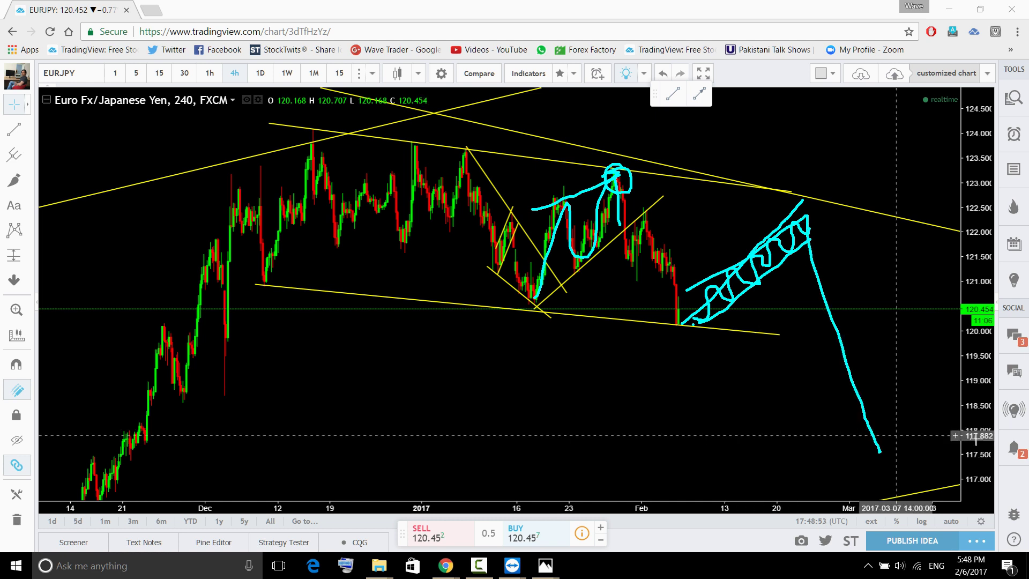
key(Escape)
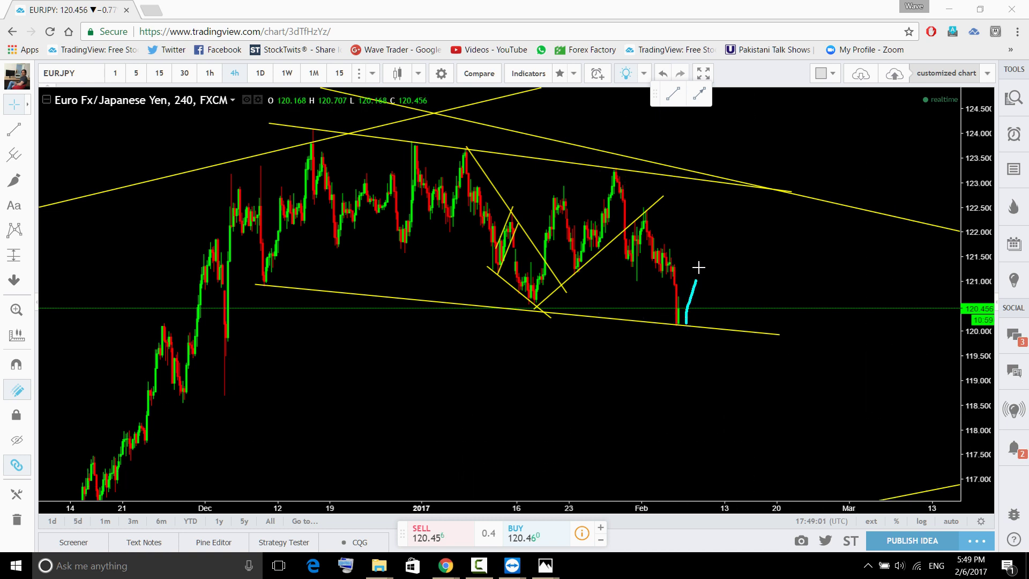
drag(720, 180, 730, 130)
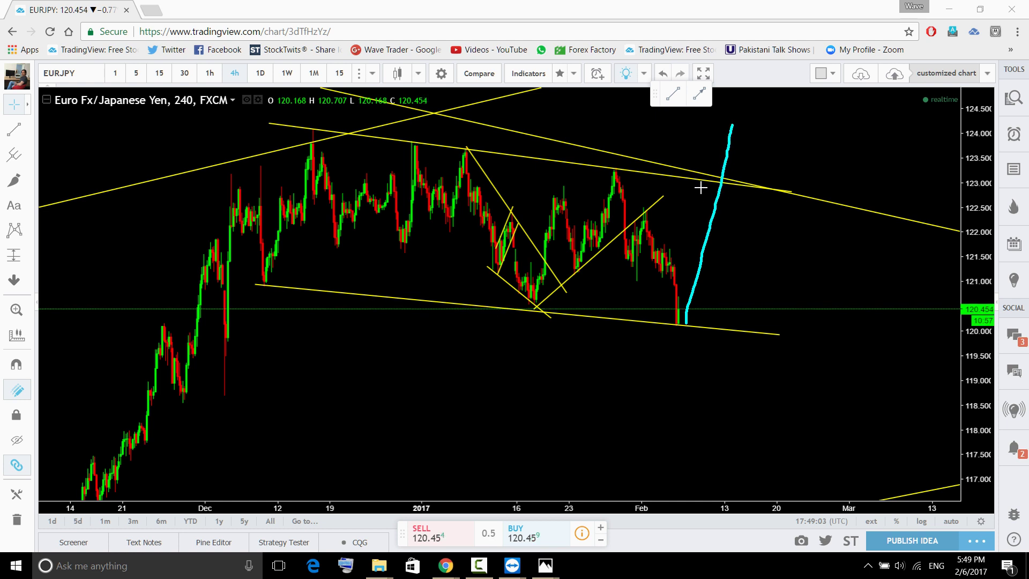
drag(742, 278, 707, 324)
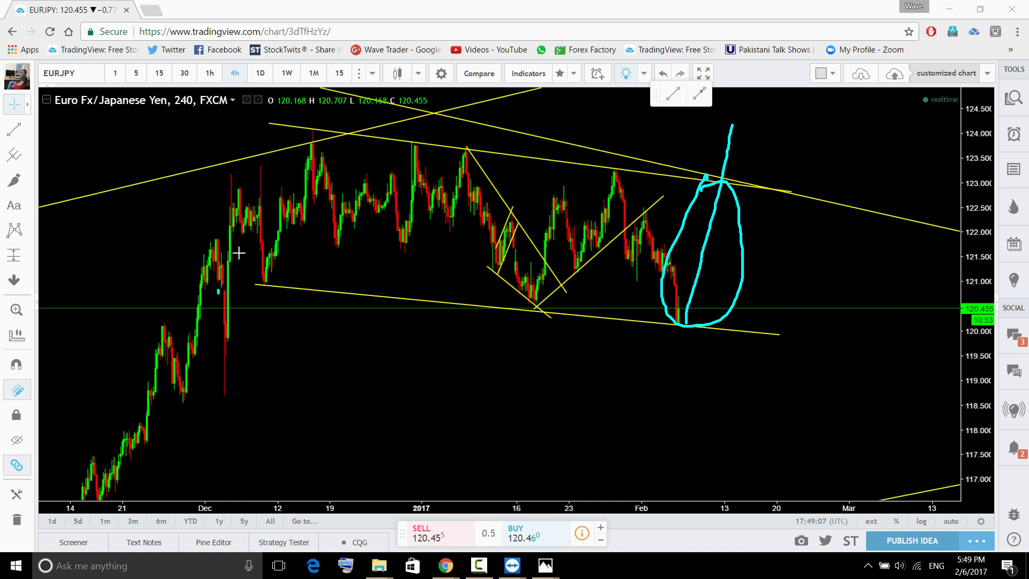
mouse_move(239, 253)
mouse_down()
mouse_move(490, 272)
mouse_move(599, 171)
mouse_move(674, 294)
mouse_up()
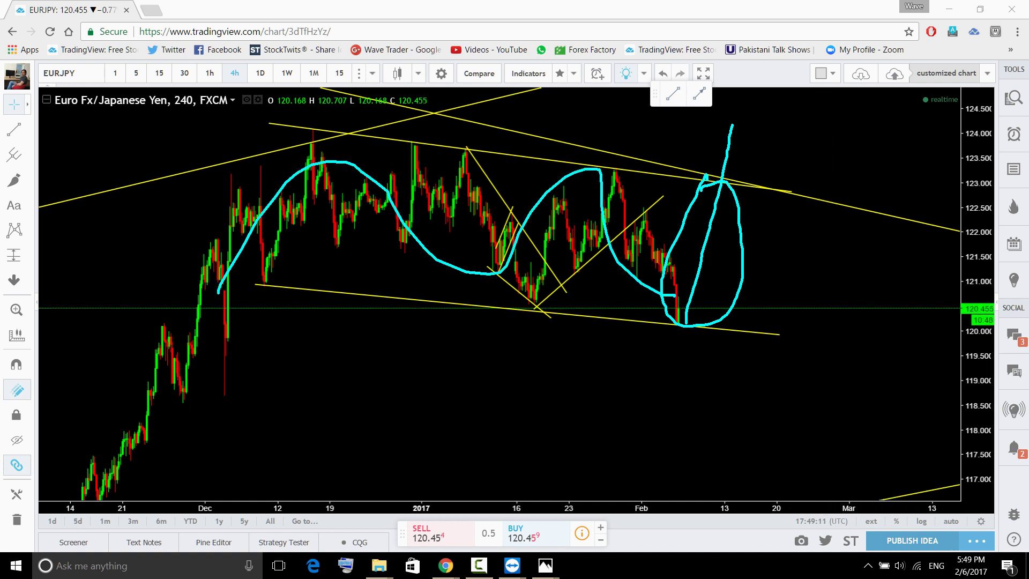
key(Escape)
Switch the chart to CADCHF on the 15-minute interval, showing earlier candles.
click(1009, 109)
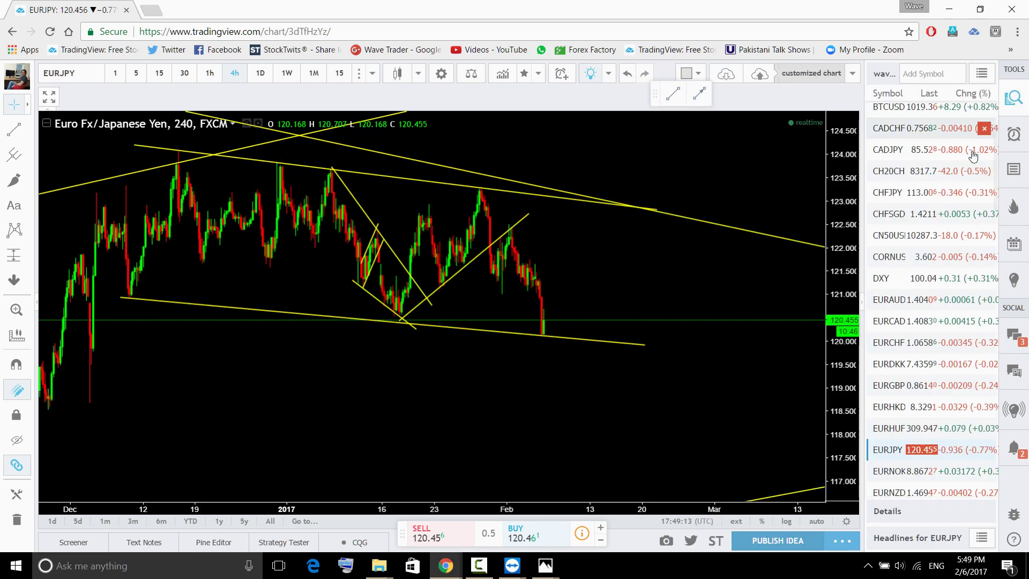
click(963, 131)
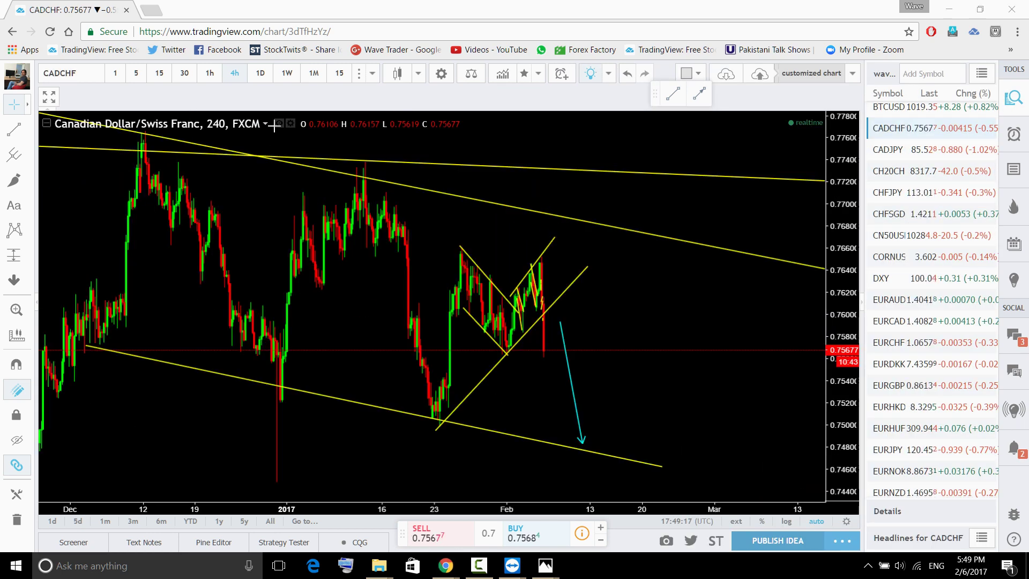
click(209, 73)
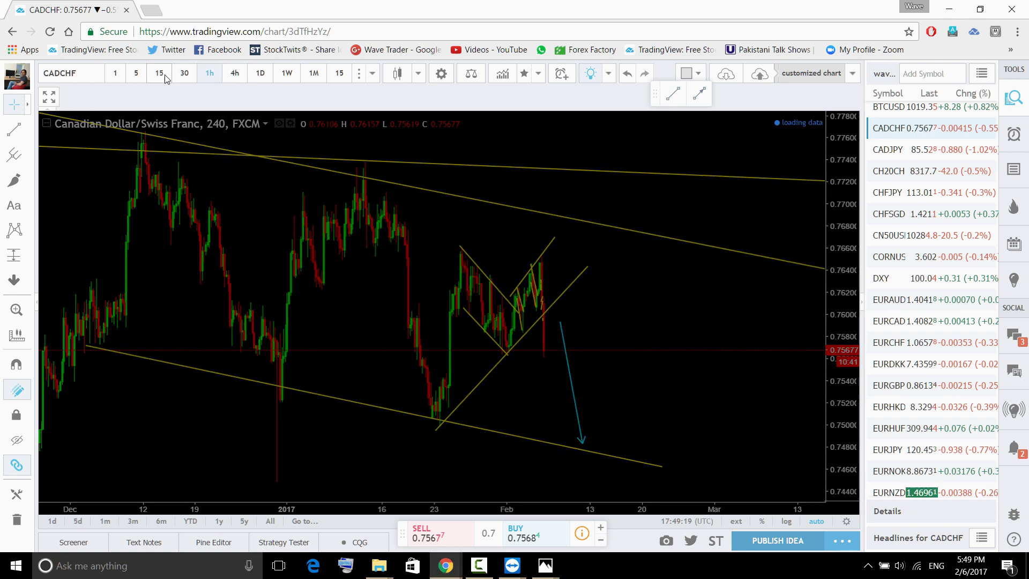
click(163, 75)
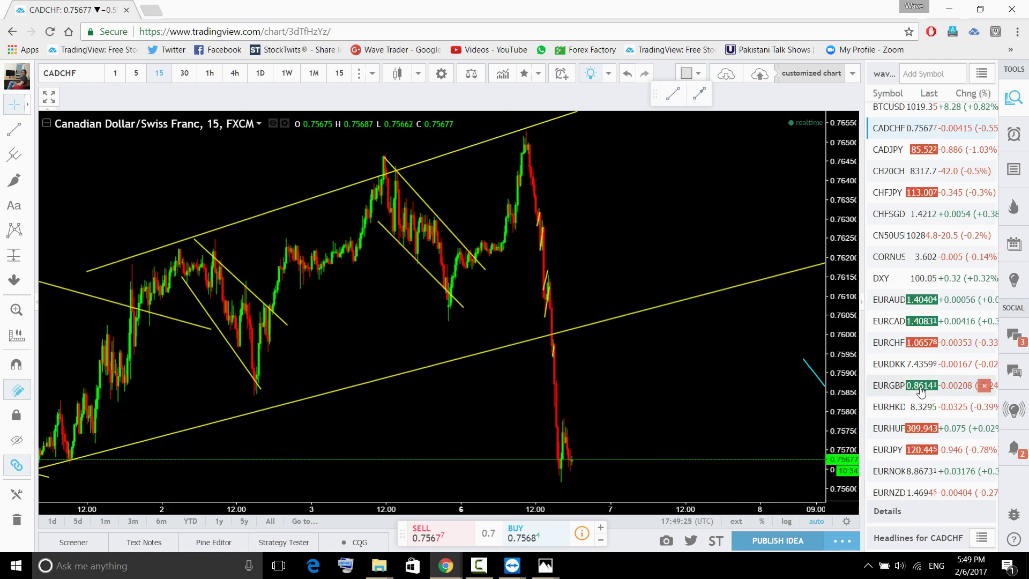
scroll(600, 473, down, 5)
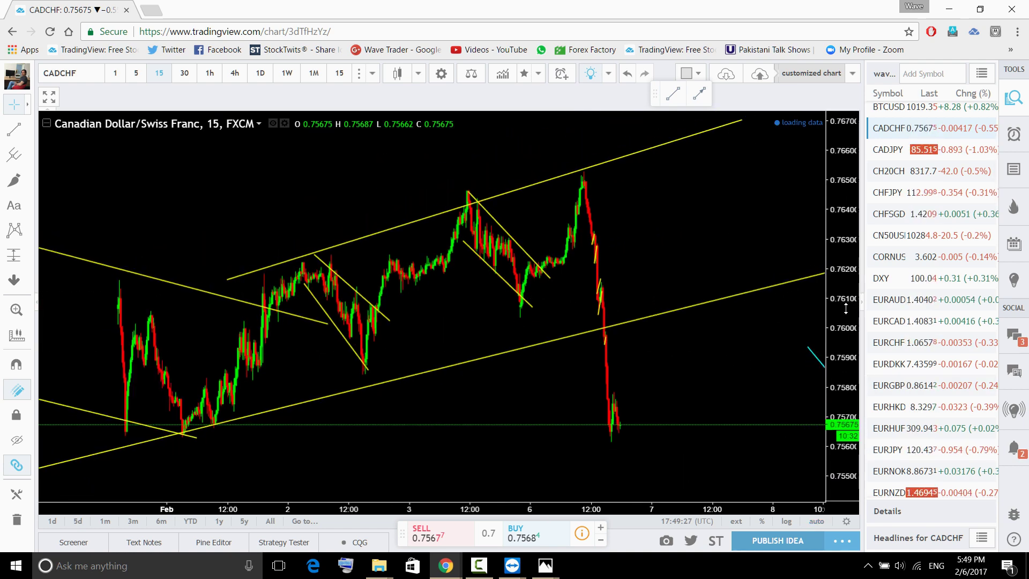
drag(600, 472, 679, 462)
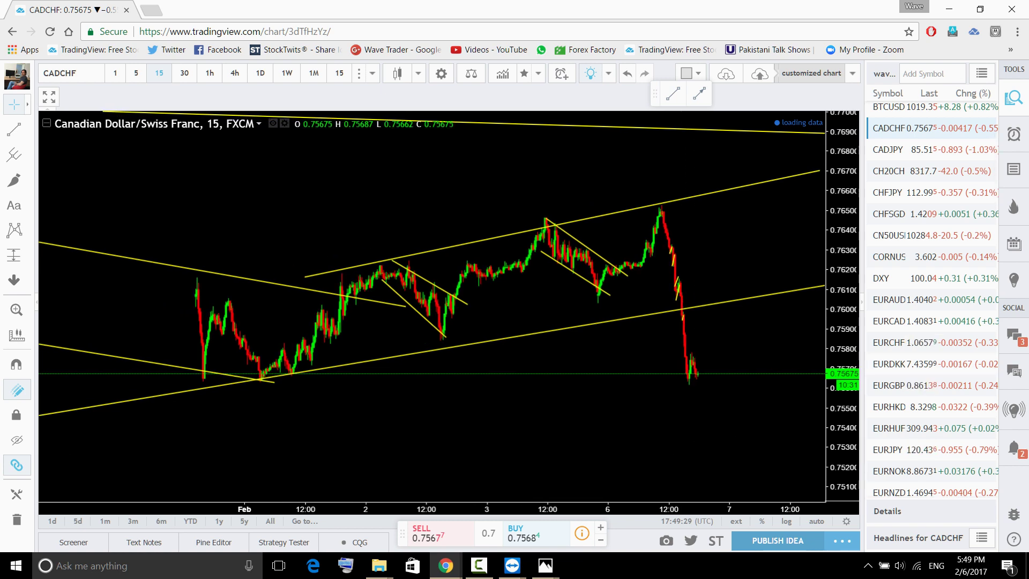
Sketch the path from the February low, the channel loop and the 12:00 drop, then clear them.
drag(293, 358, 671, 244)
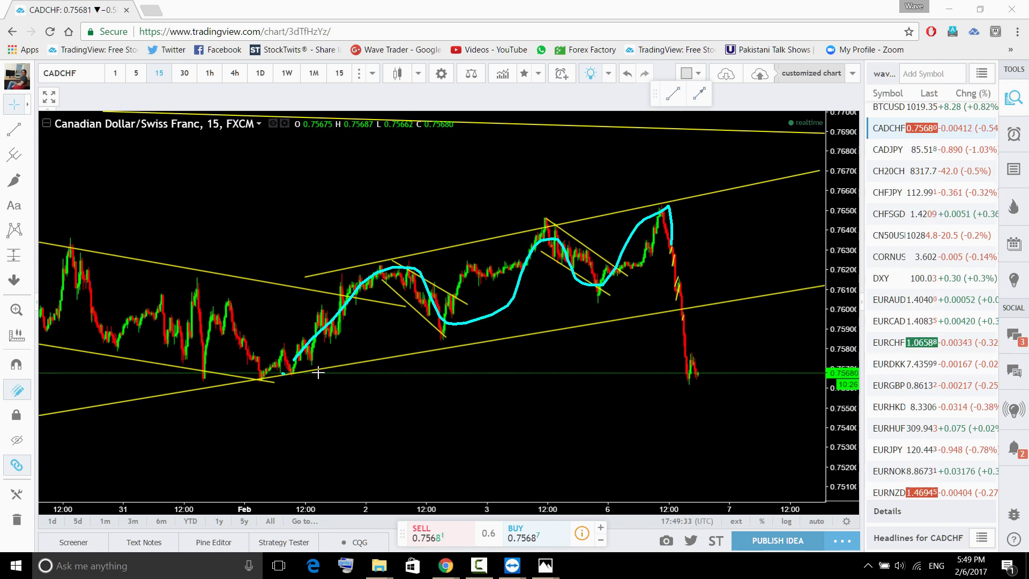
drag(283, 374, 694, 255)
mouse_move(643, 186)
mouse_down()
mouse_move(581, 179)
mouse_move(296, 268)
mouse_up()
mouse_move(290, 304)
mouse_down()
mouse_move(508, 348)
mouse_move(621, 316)
mouse_move(627, 176)
mouse_up()
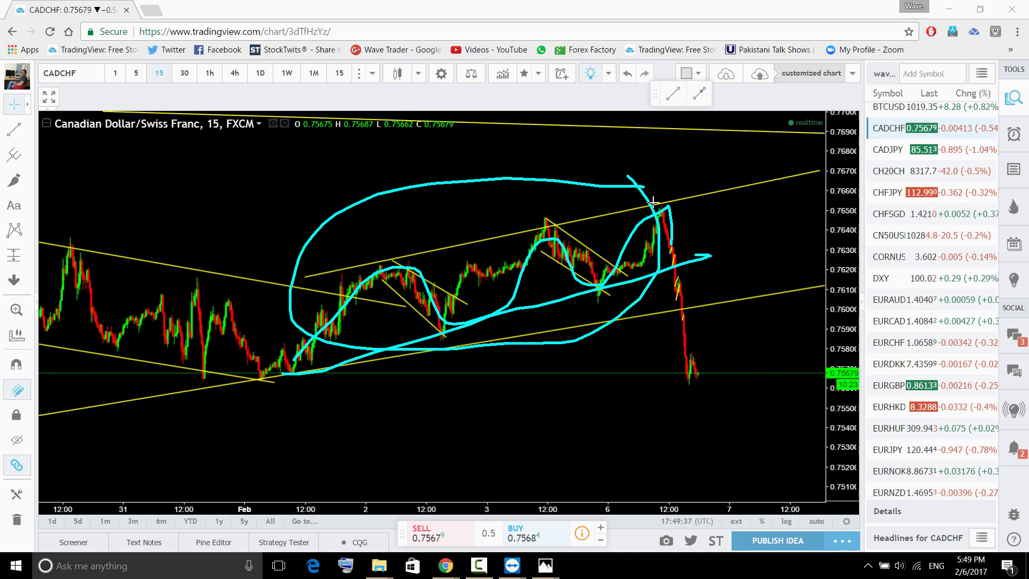
drag(663, 222, 698, 387)
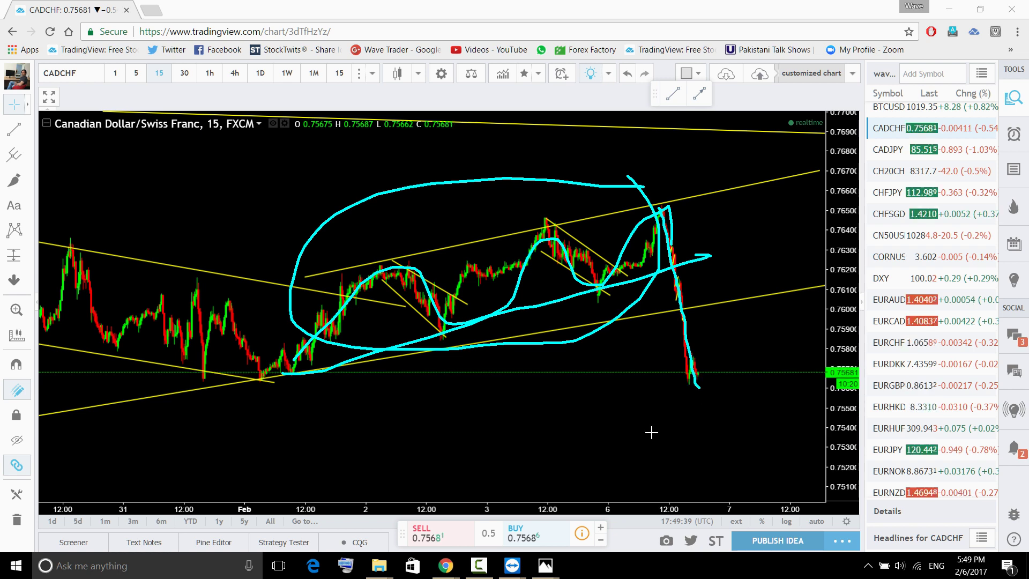
key(Escape)
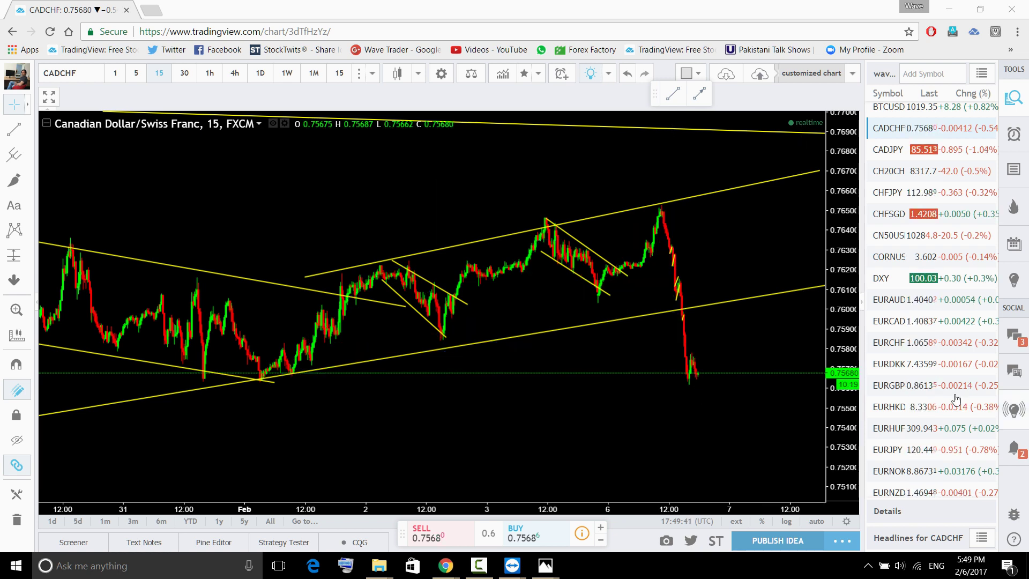
Switch to EURJPY, loop the sideways range and an upward projection, then clear them.
click(911, 450)
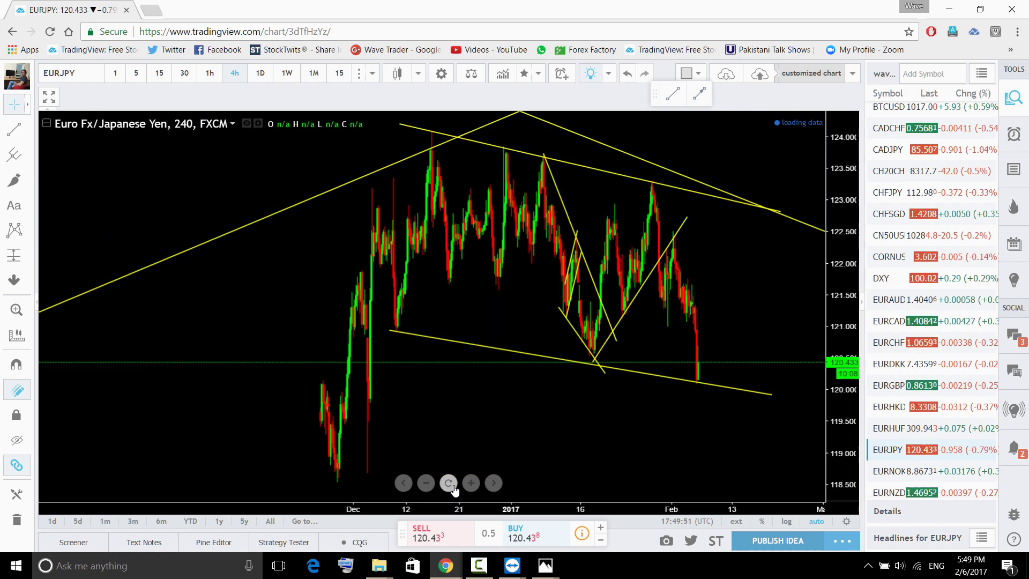
drag(686, 369, 635, 413)
drag(650, 292, 685, 147)
mouse_move(479, 170)
mouse_down()
mouse_move(375, 171)
mouse_move(378, 252)
mouse_move(568, 292)
mouse_move(635, 247)
mouse_up()
drag(610, 203, 474, 171)
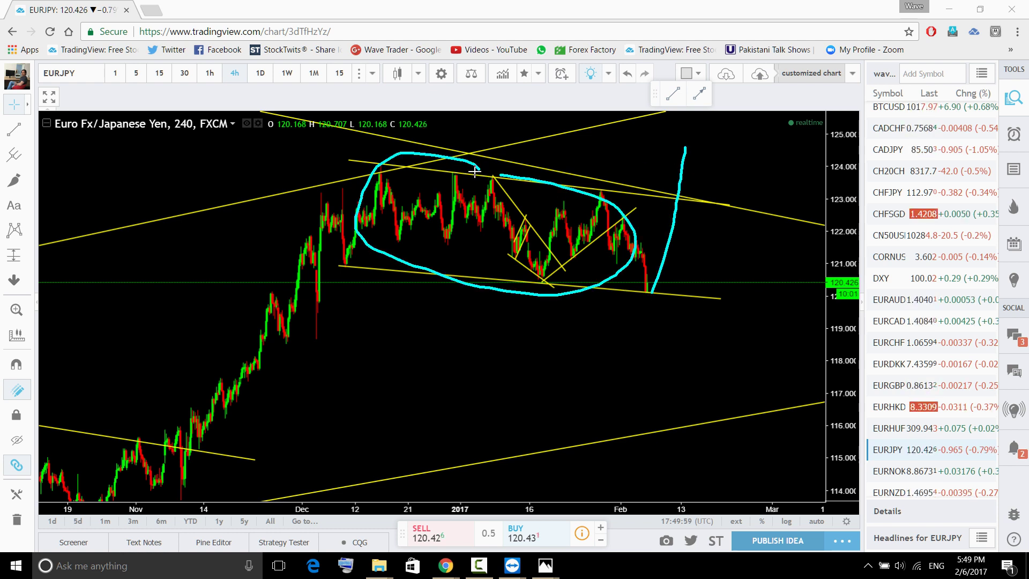
mouse_move(672, 146)
mouse_down()
mouse_move(685, 137)
mouse_move(698, 189)
mouse_move(678, 276)
mouse_move(652, 294)
mouse_move(652, 211)
mouse_move(672, 147)
mouse_up()
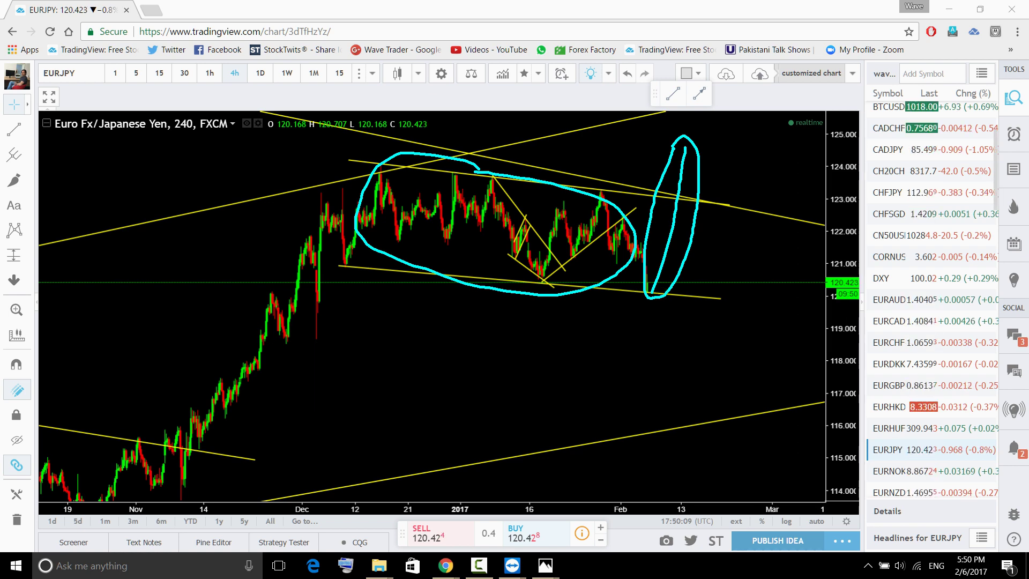
key(Escape)
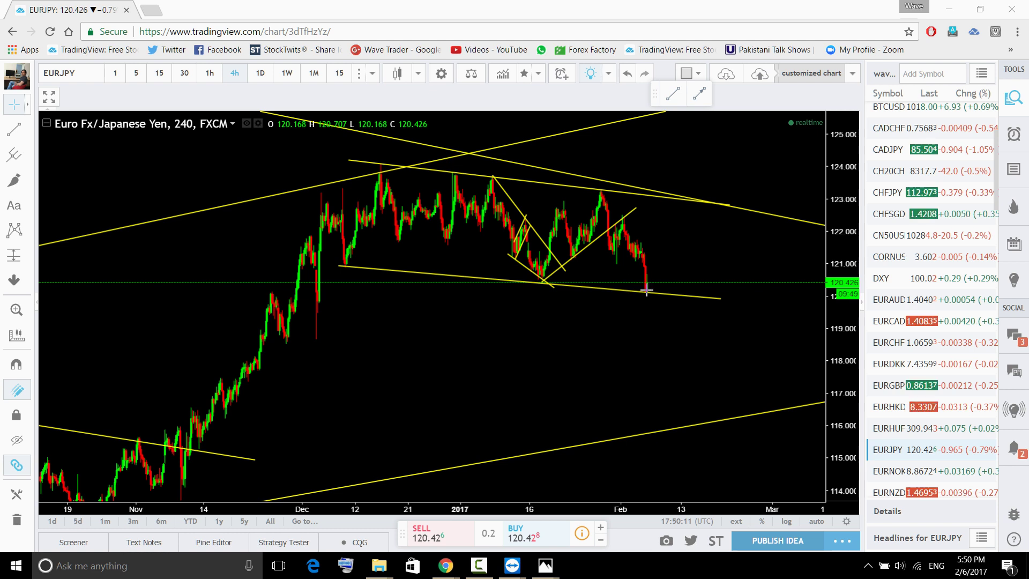
Sketch a climb to the upper trendline then a fall, and remove it.
mouse_move(649, 278)
mouse_down()
mouse_move(689, 268)
mouse_move(754, 216)
mouse_move(837, 418)
mouse_up()
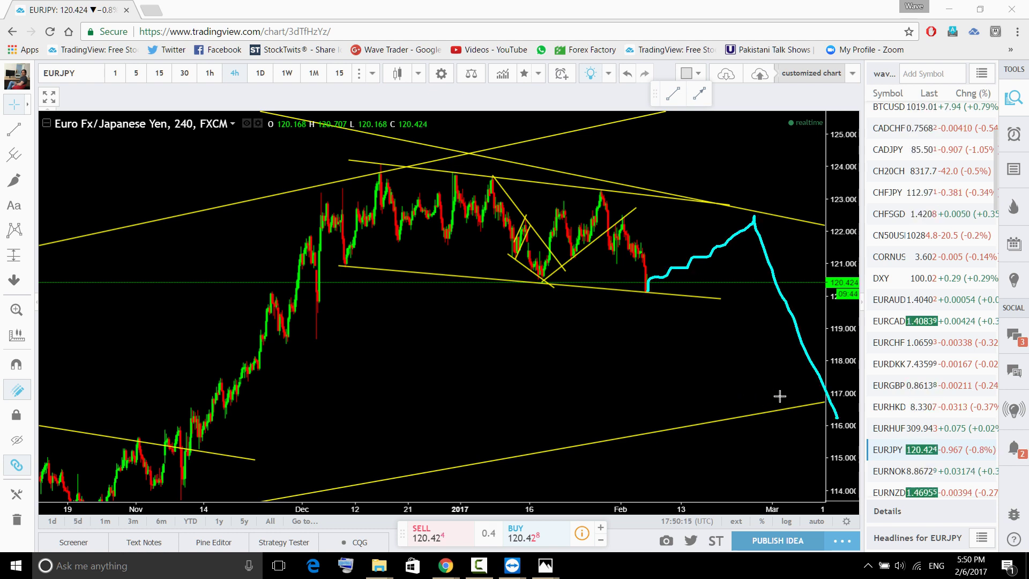
key(Escape)
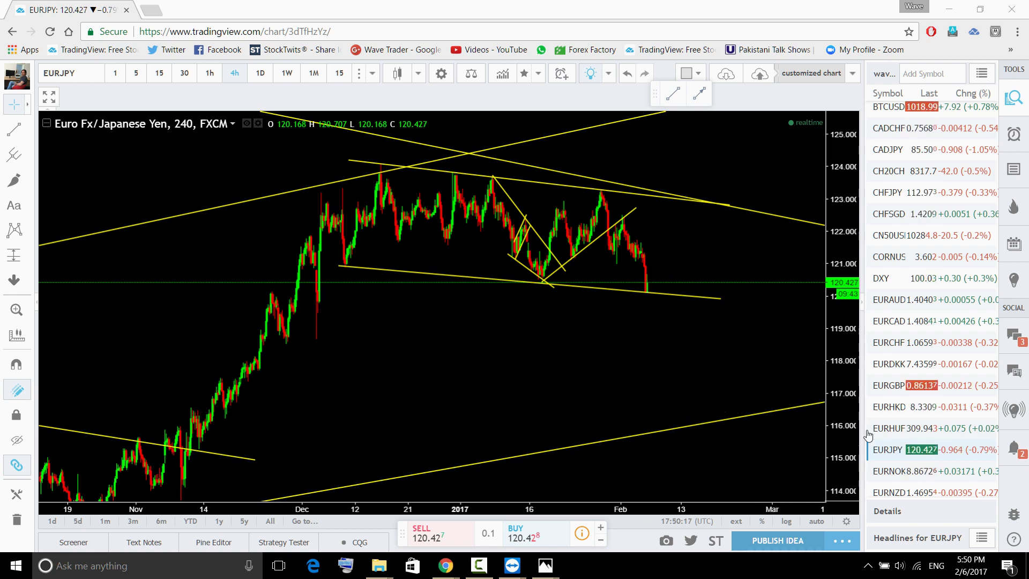
scroll(914, 441, down, 4)
Switch to EURNZD on the 1-hour interval, framed around the January falling channel.
click(911, 291)
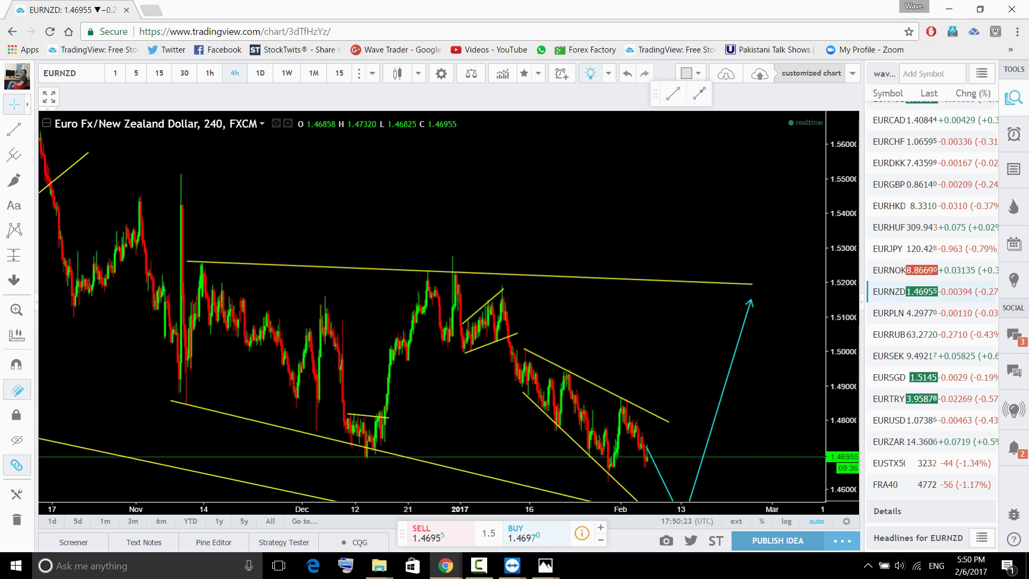
drag(836, 283, 843, 449)
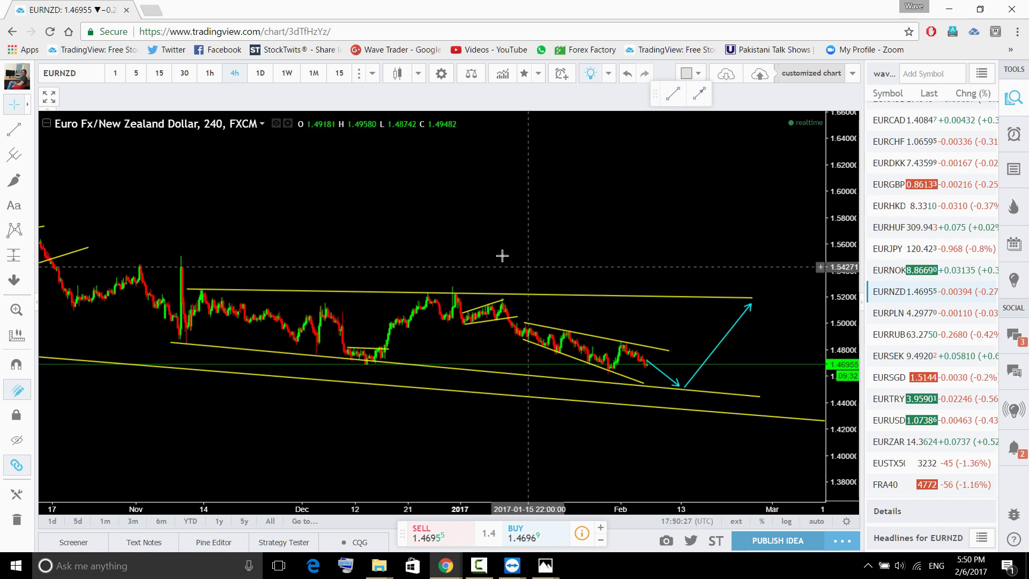
click(210, 73)
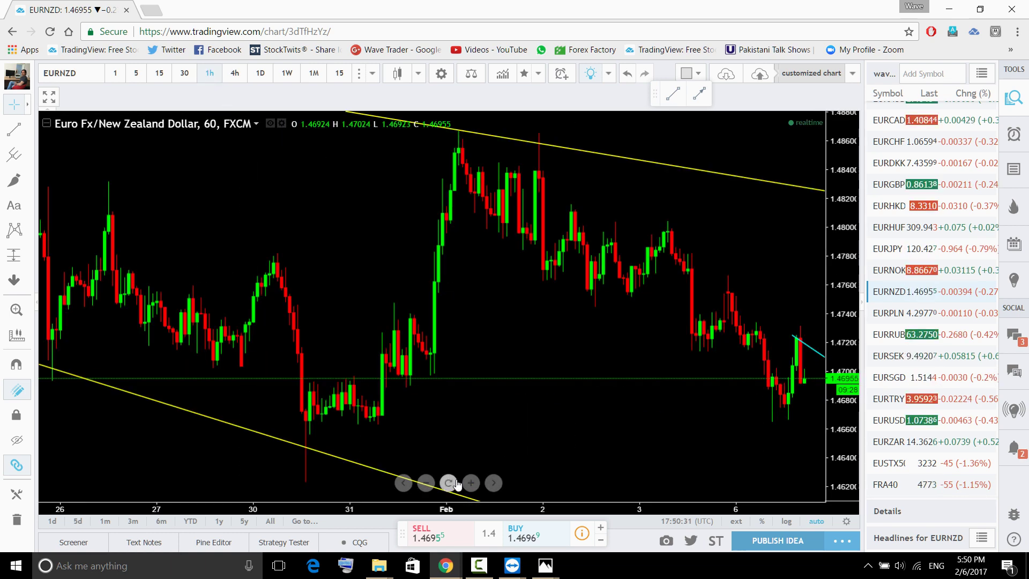
scroll(739, 425, down, 4)
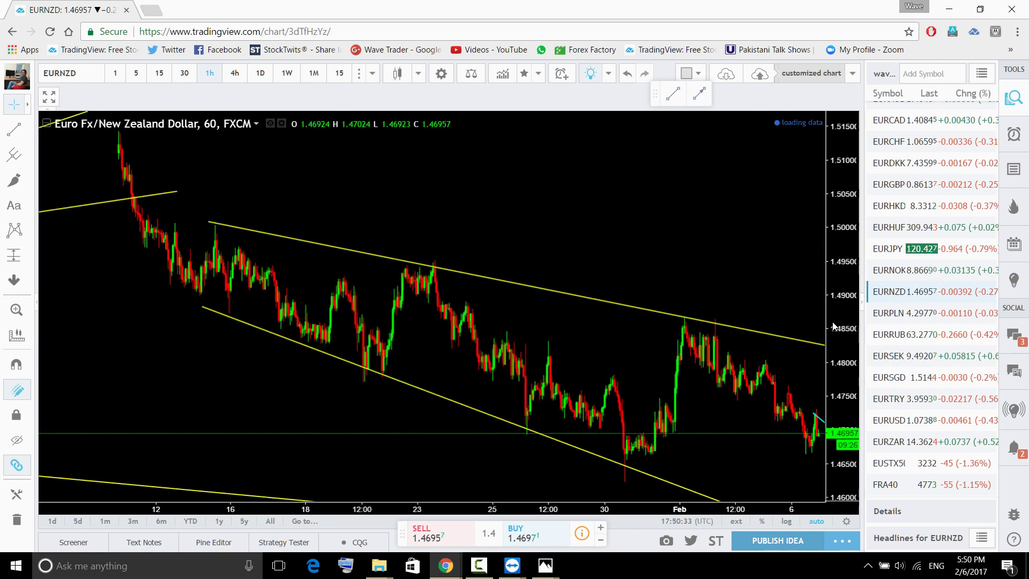
drag(797, 349, 629, 280)
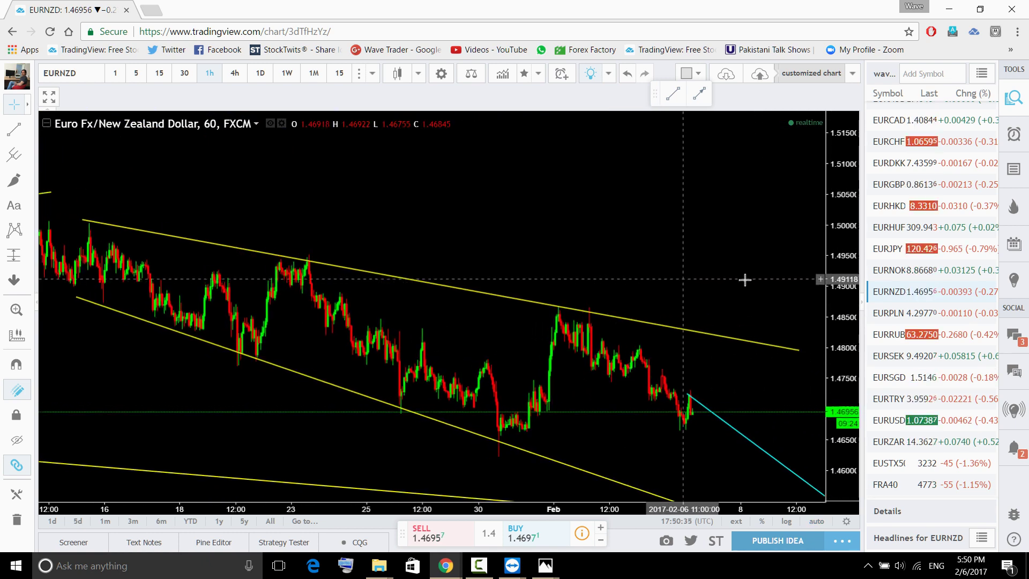
scroll(756, 281, down, 2)
drag(841, 287, 839, 332)
drag(684, 289, 677, 285)
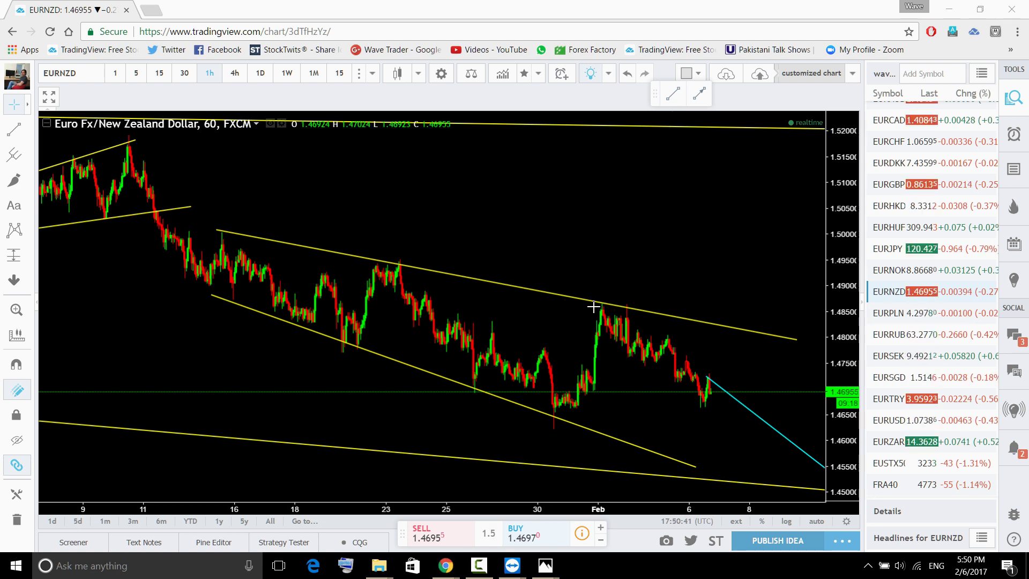
Outline the flag under the pullback highs and an upward breakout move near the 23rd.
drag(603, 305, 723, 374)
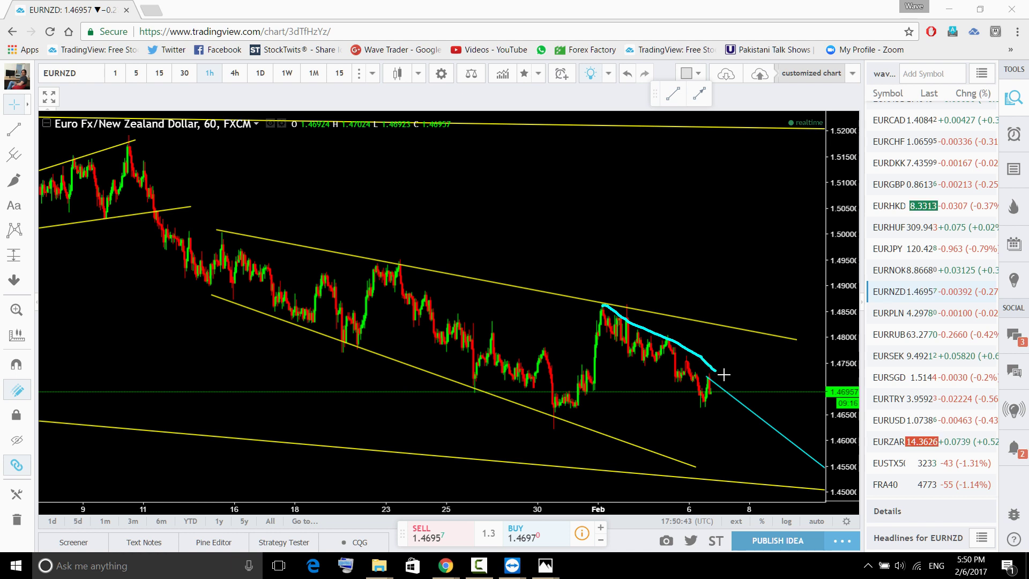
mouse_move(601, 338)
mouse_down()
mouse_move(707, 402)
mouse_move(759, 235)
mouse_up()
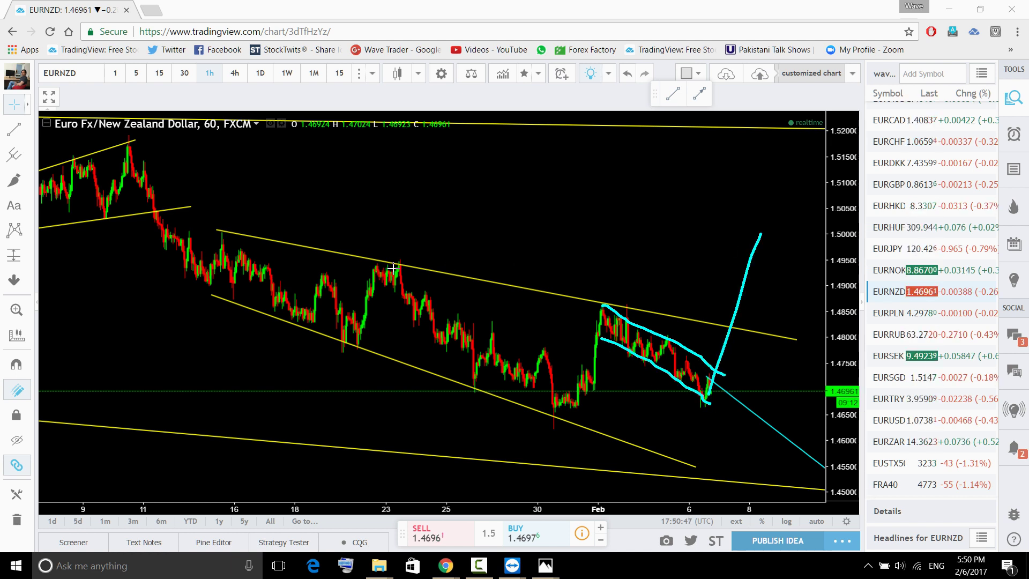
mouse_move(381, 287)
mouse_down()
mouse_move(427, 287)
mouse_move(451, 173)
mouse_up()
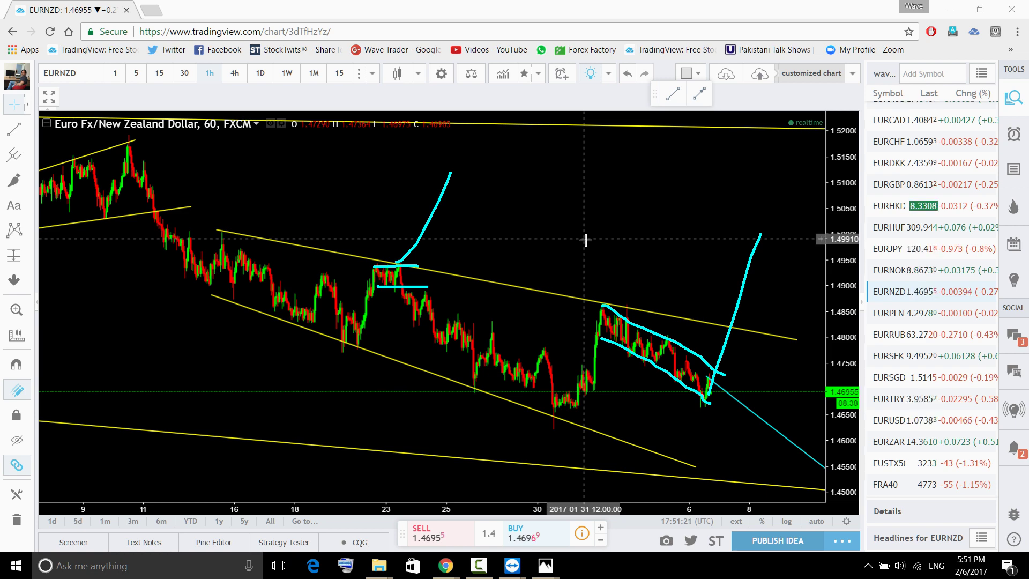
right_click(533, 233)
Dismiss the context menu, clear the freehand flag and rally sketches, and nudge the view.
click(524, 236)
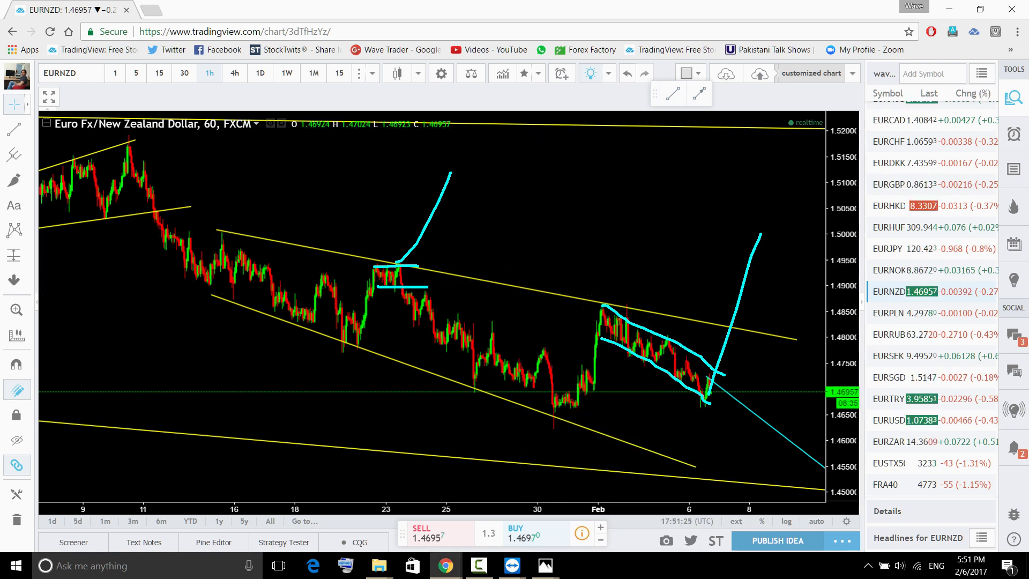
key(Escape)
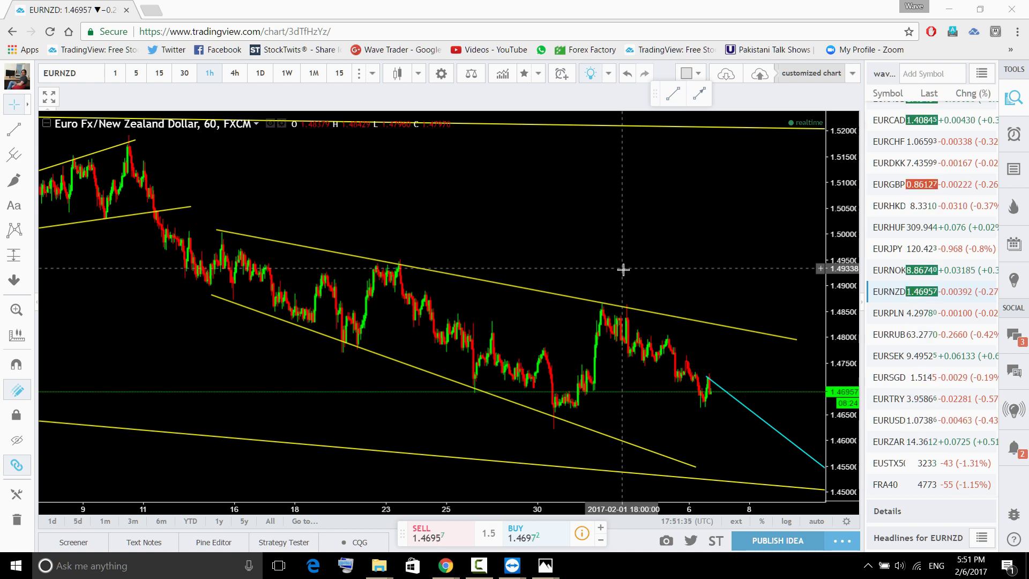
scroll(644, 279, down, 1)
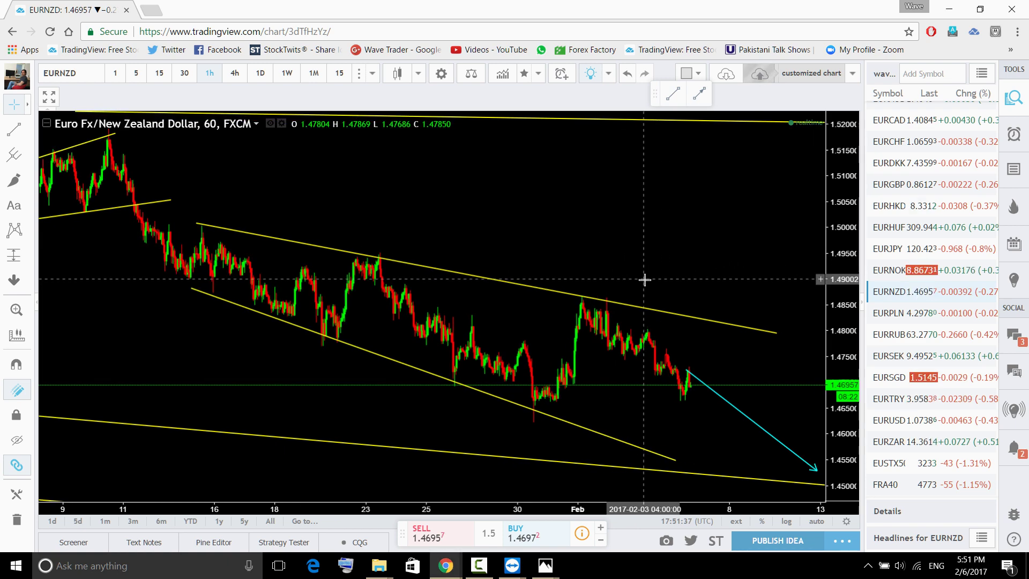
drag(641, 281, 629, 294)
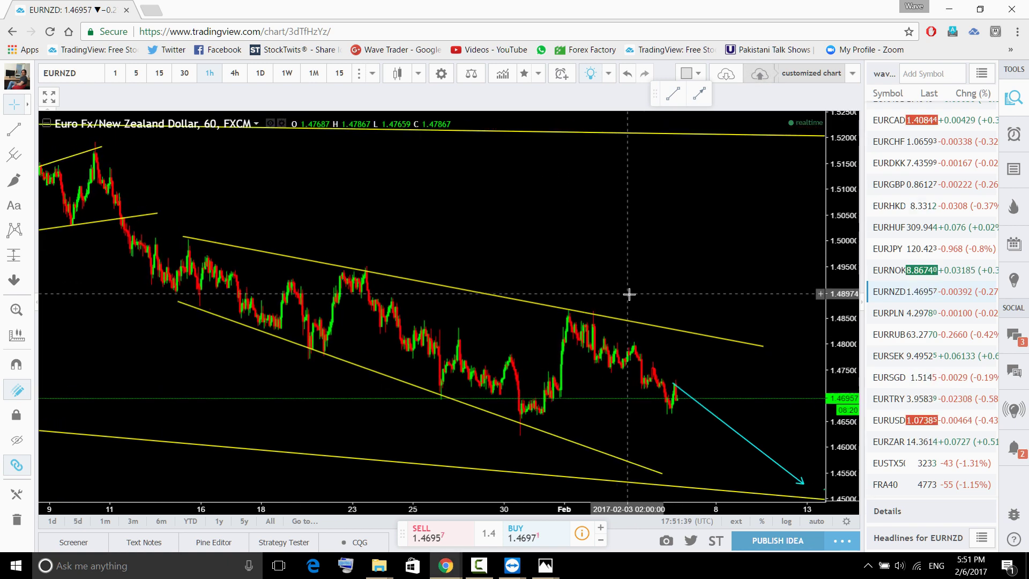
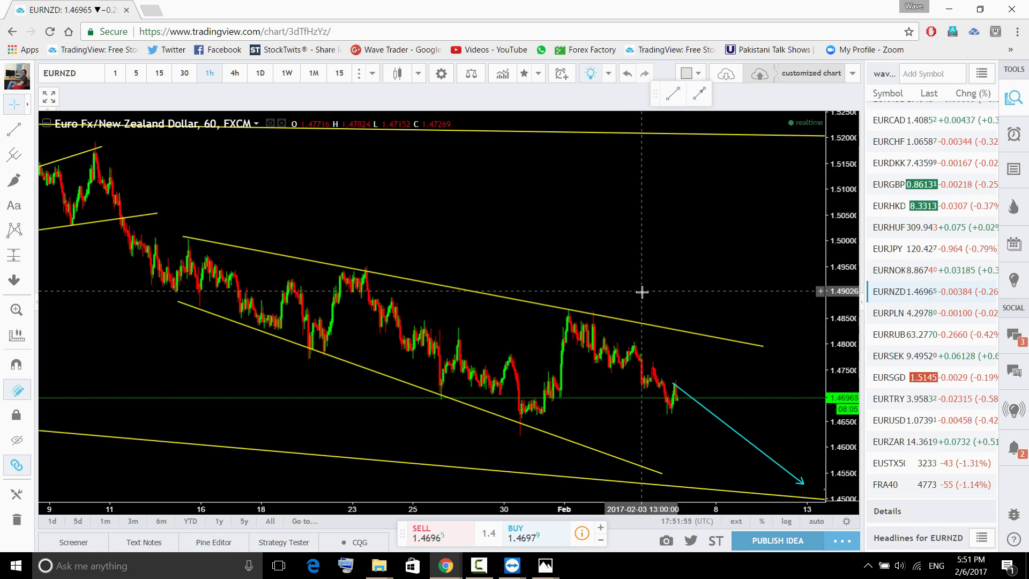
Reset the 4-hour EURNZD chart, compress the price scale and pan to the projection arrows.
mouse_move(488, 485)
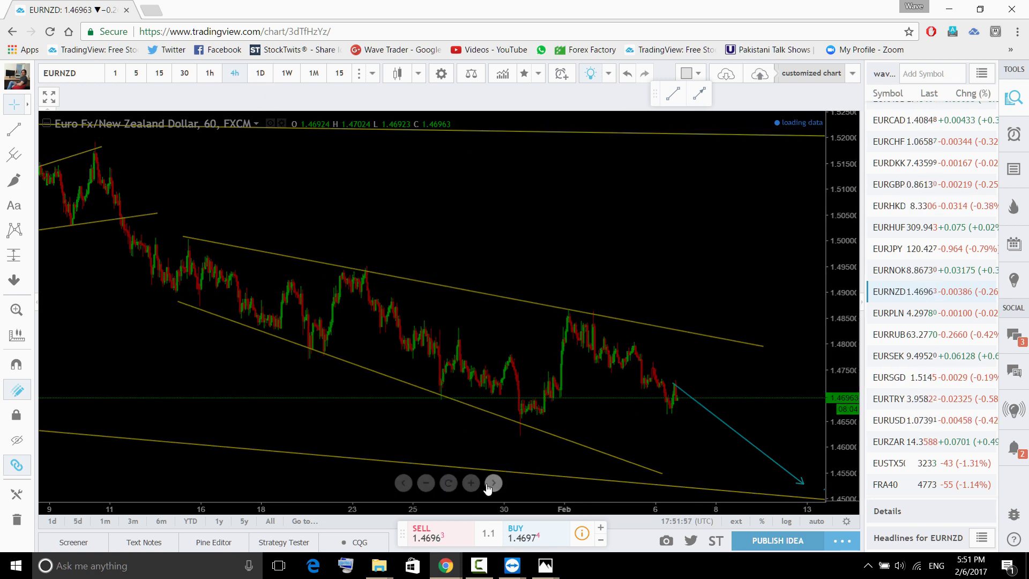
click(450, 487)
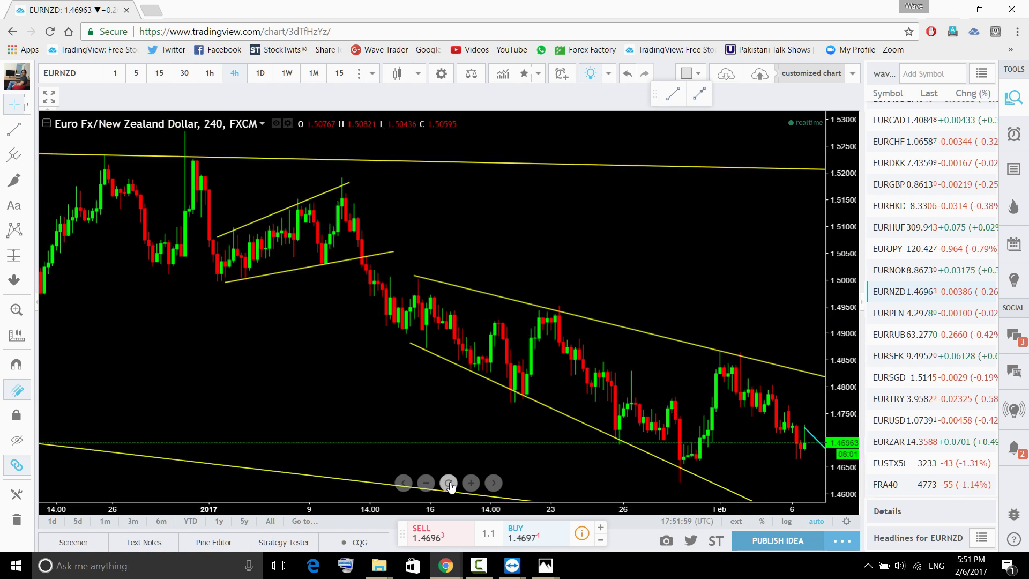
scroll(804, 345, down, 4)
drag(839, 329, 840, 427)
drag(710, 420, 557, 403)
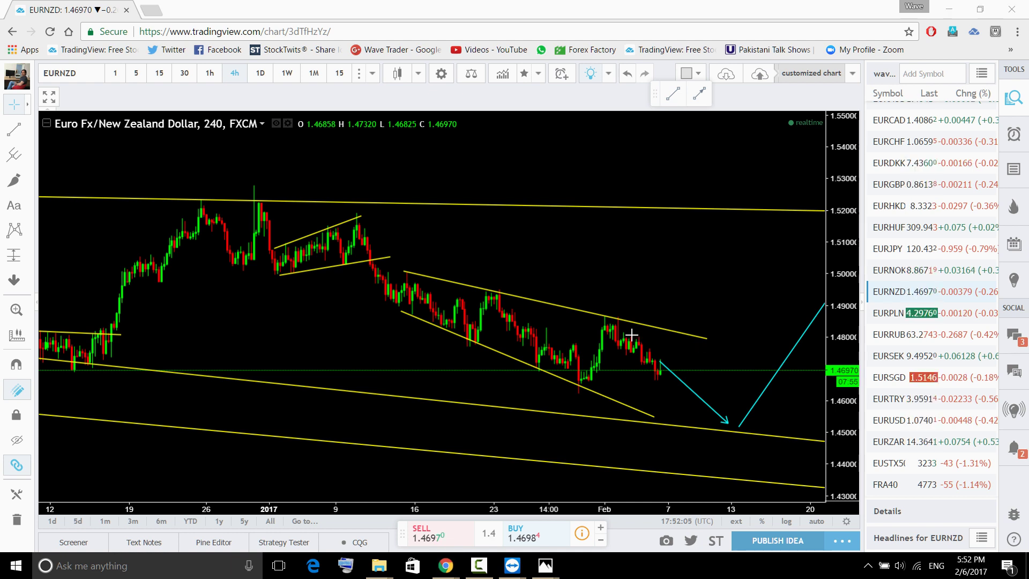
Sketch and undo a freehand stroke below price, then switch to Photos.
mouse_move(618, 331)
mouse_down()
mouse_move(694, 407)
mouse_move(748, 349)
mouse_move(765, 275)
mouse_up()
key(ctrl+z)
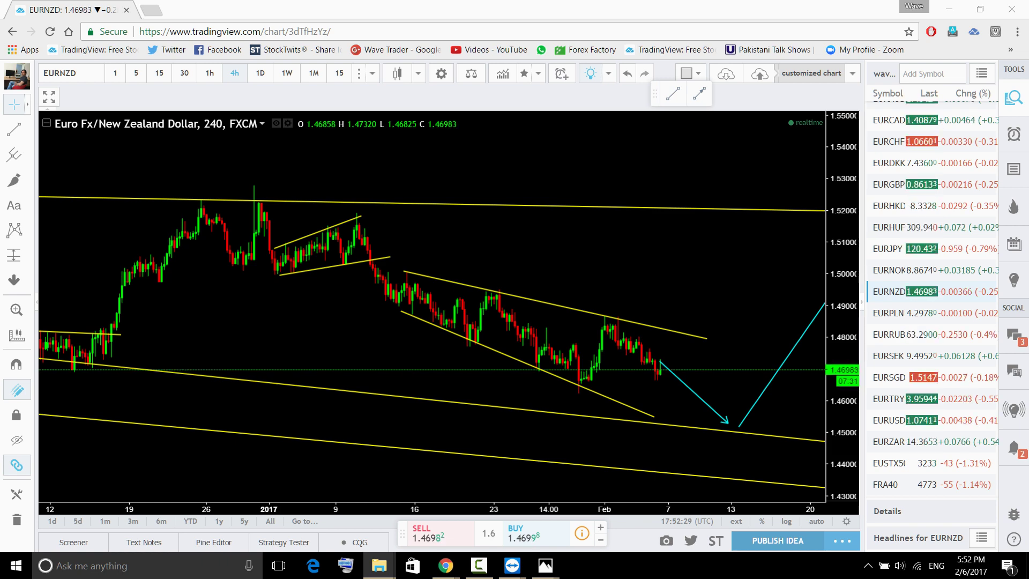
key(alt+Tab)
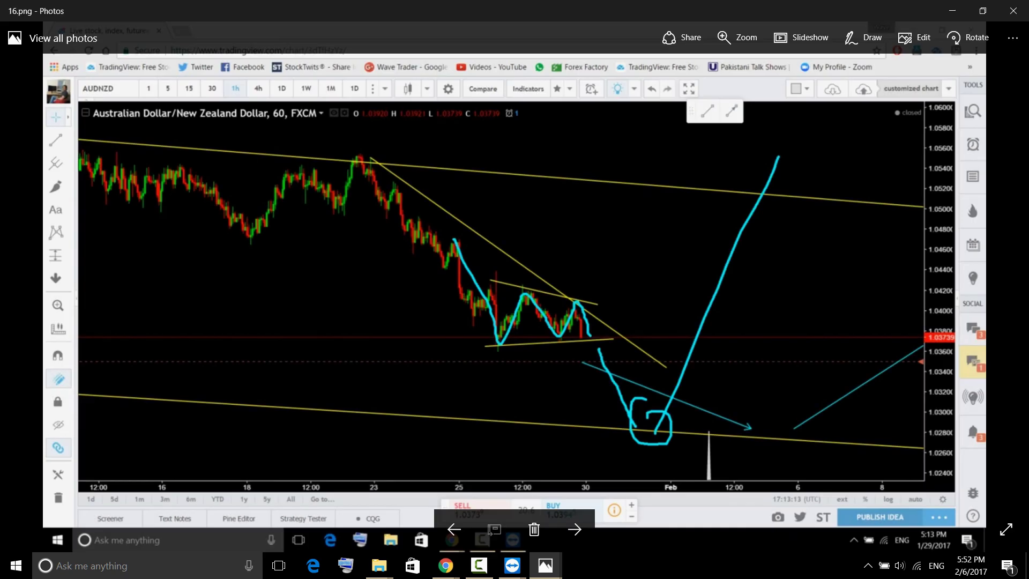
Return to Photos and advance from 16.png to the EURNZD screenshot 34.png.
key(alt+Tab)
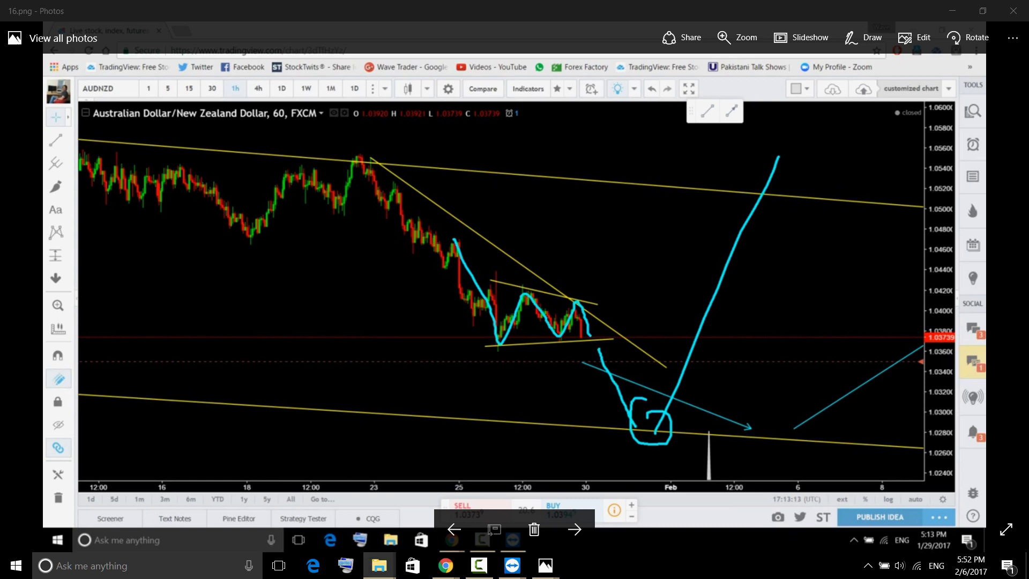
key(Right)
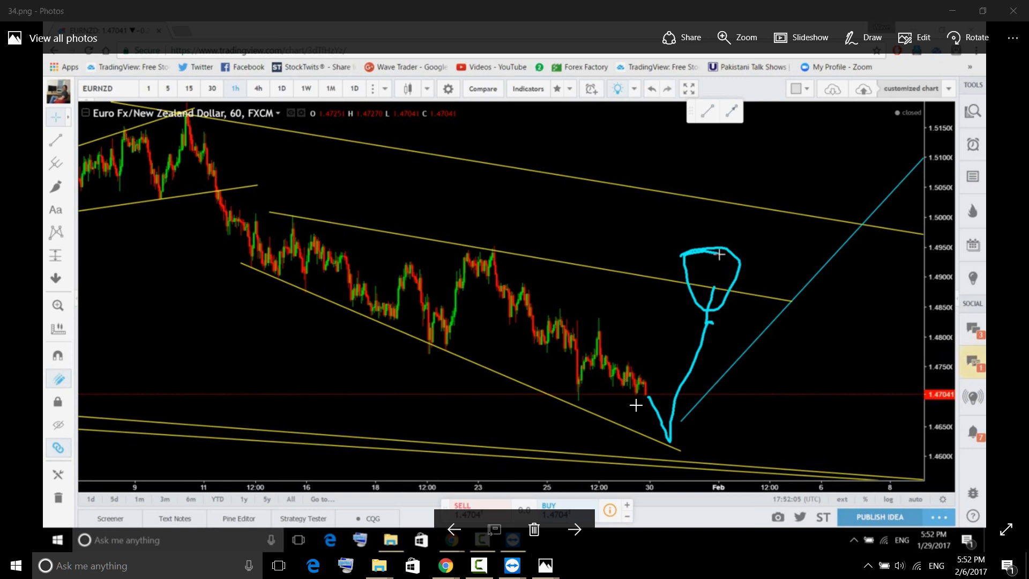
Ink a loop, a rising stroke and channel marks over 34.png, then clear them.
mouse_move(647, 393)
mouse_down()
mouse_move(649, 420)
mouse_move(683, 418)
mouse_move(661, 437)
mouse_move(703, 288)
mouse_move(732, 355)
mouse_move(668, 300)
mouse_move(734, 286)
mouse_move(715, 256)
mouse_move(777, 460)
mouse_up()
drag(664, 447, 844, 476)
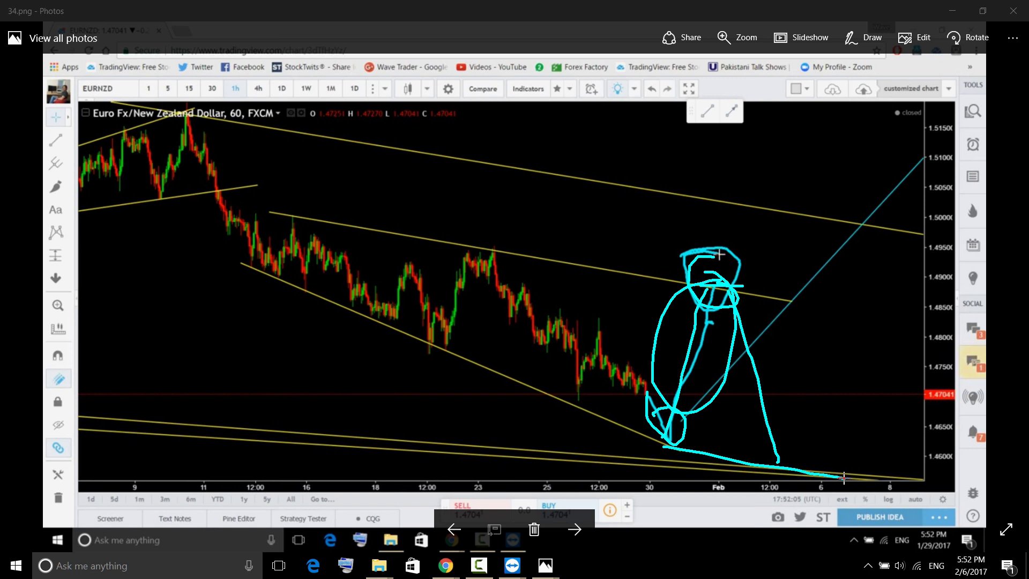
drag(772, 461, 877, 221)
drag(788, 298, 888, 308)
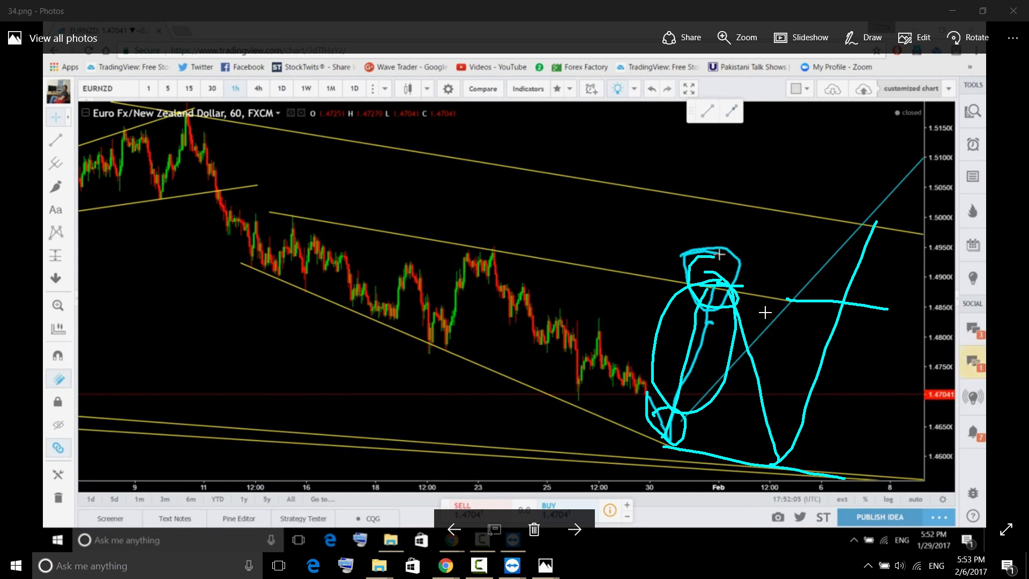
mouse_move(737, 299)
mouse_down()
mouse_move(798, 438)
mouse_move(728, 311)
mouse_up()
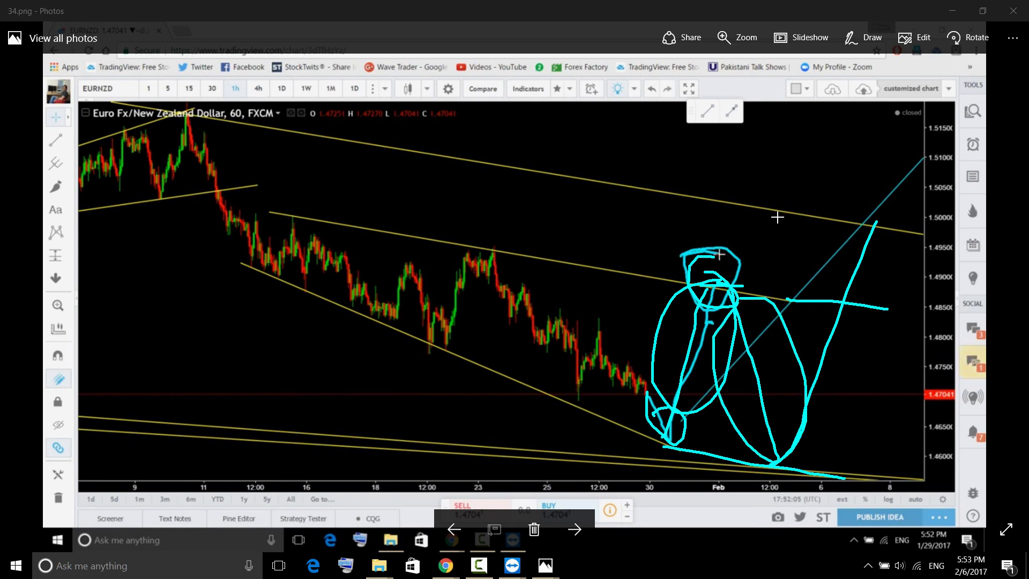
key(Escape)
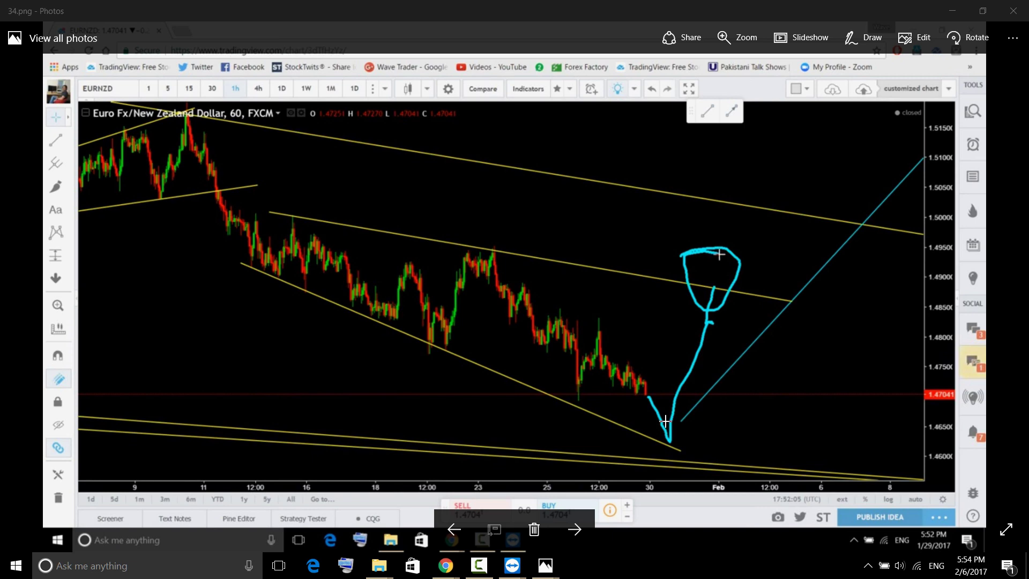
Retrace the rise from the V's bottom, advance to 35.png, and discard the ink.
drag(667, 442, 685, 392)
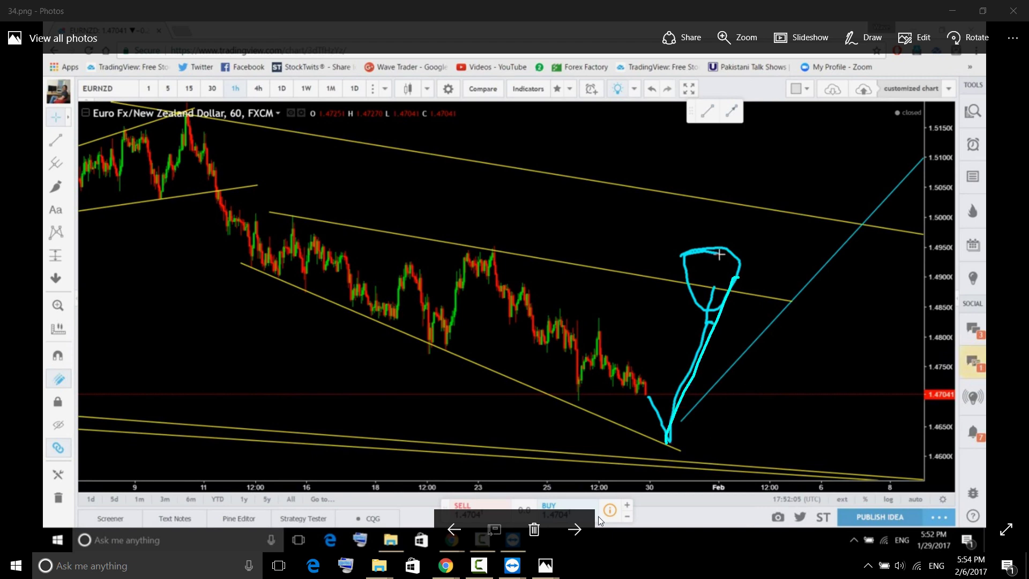
click(575, 529)
key(Escape)
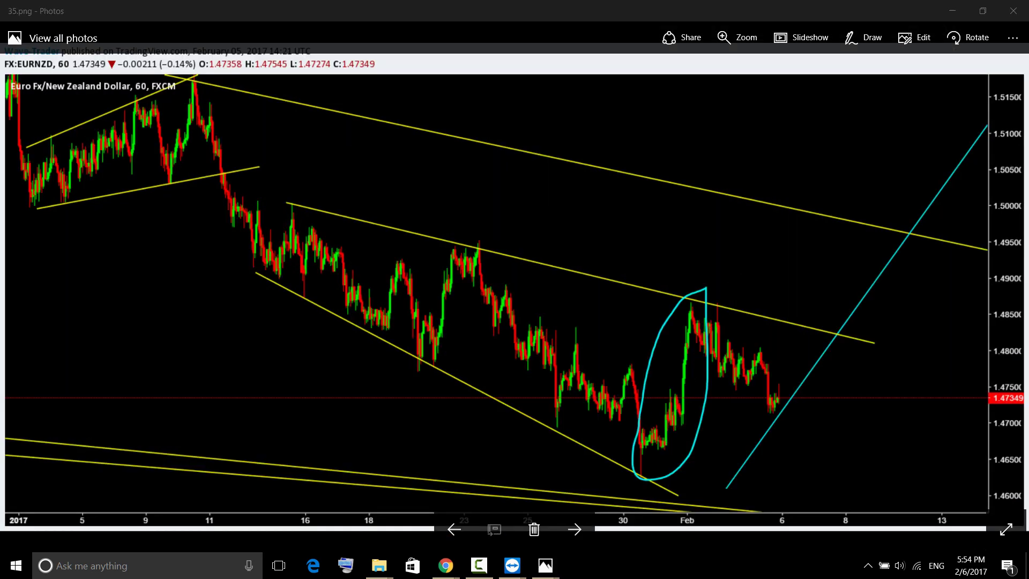
Circle the February rally on 35.png in ink, then move on to 36.png.
mouse_move(683, 310)
mouse_down()
mouse_move(700, 308)
mouse_move(717, 428)
mouse_move(640, 400)
mouse_up()
mouse_move(645, 352)
mouse_down()
mouse_move(691, 305)
mouse_move(749, 354)
mouse_move(788, 422)
mouse_up()
click(568, 521)
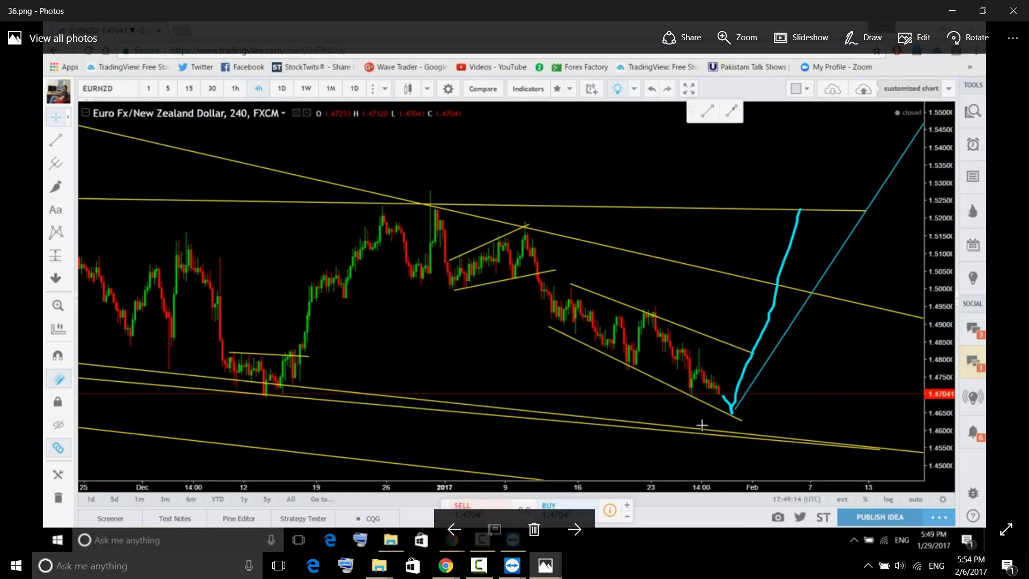
Ink the V bottom and channel break on 36.png, erase it, and minimise both viewers.
drag(732, 411, 755, 374)
mouse_move(743, 351)
mouse_down()
mouse_move(758, 356)
mouse_move(751, 346)
mouse_up()
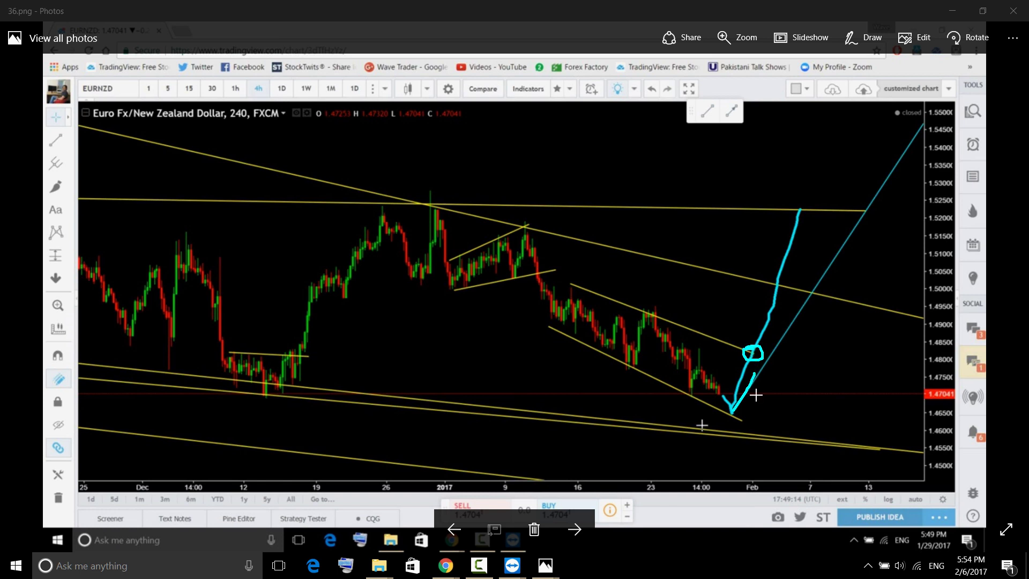
key(Escape)
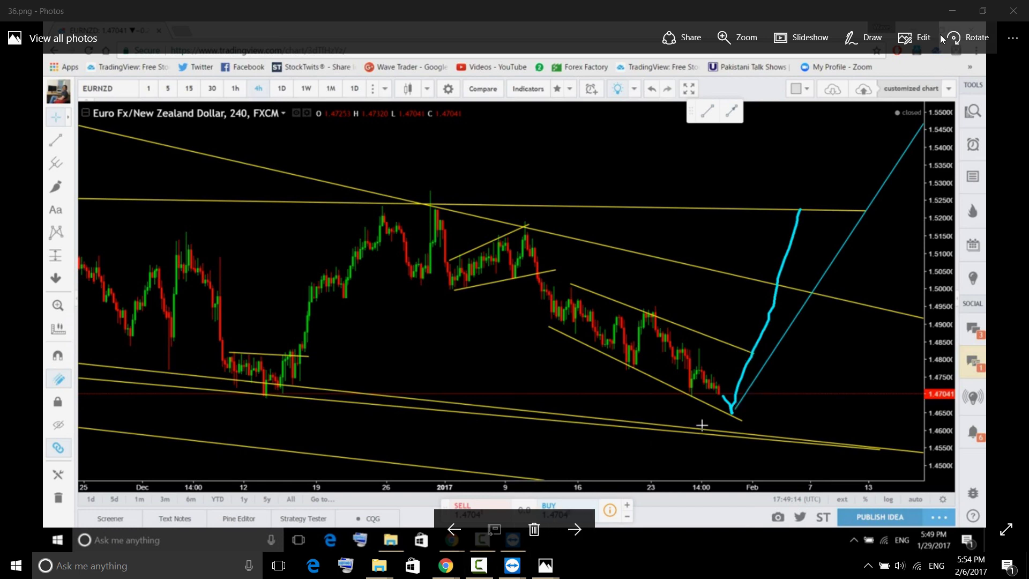
click(945, 12)
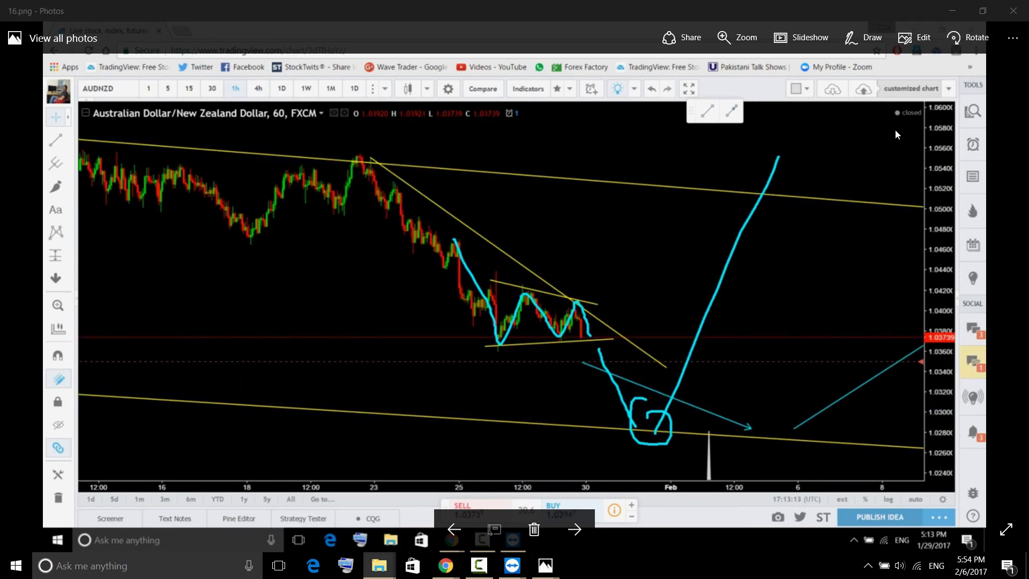
click(951, 11)
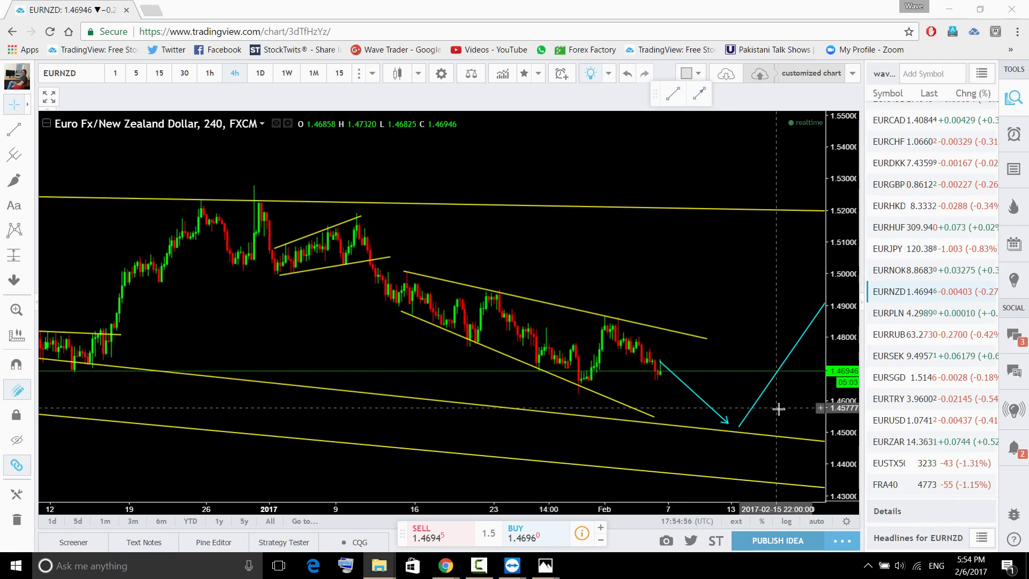
Reset the chart and compress the price scale to show a wider range.
click(452, 484)
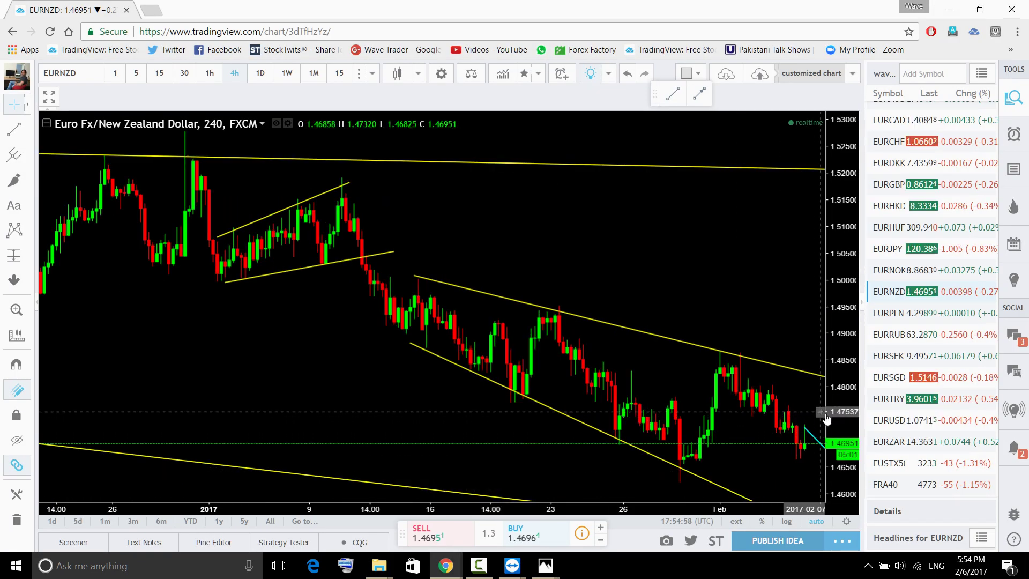
drag(828, 413, 828, 385)
drag(752, 327, 647, 272)
scroll(876, 436, down, 1)
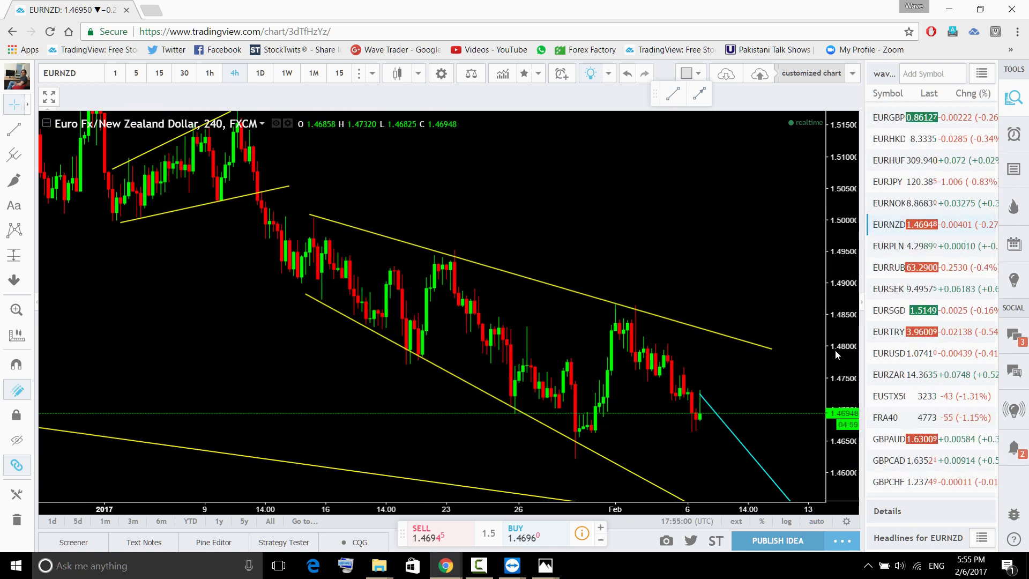
drag(836, 353, 831, 377)
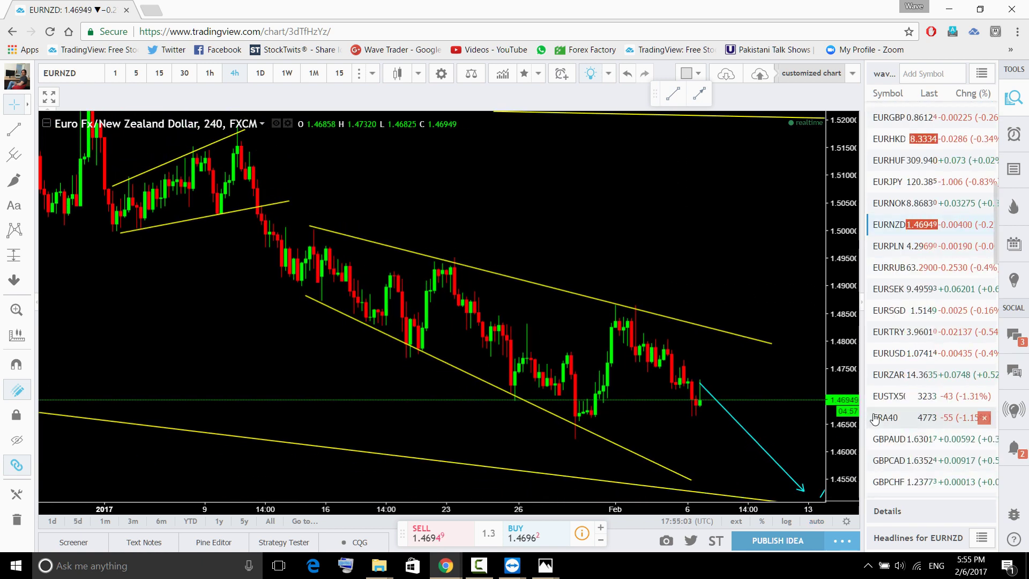
Switch to EURUSD, close the watchlist, and frame the projection arrows.
click(890, 353)
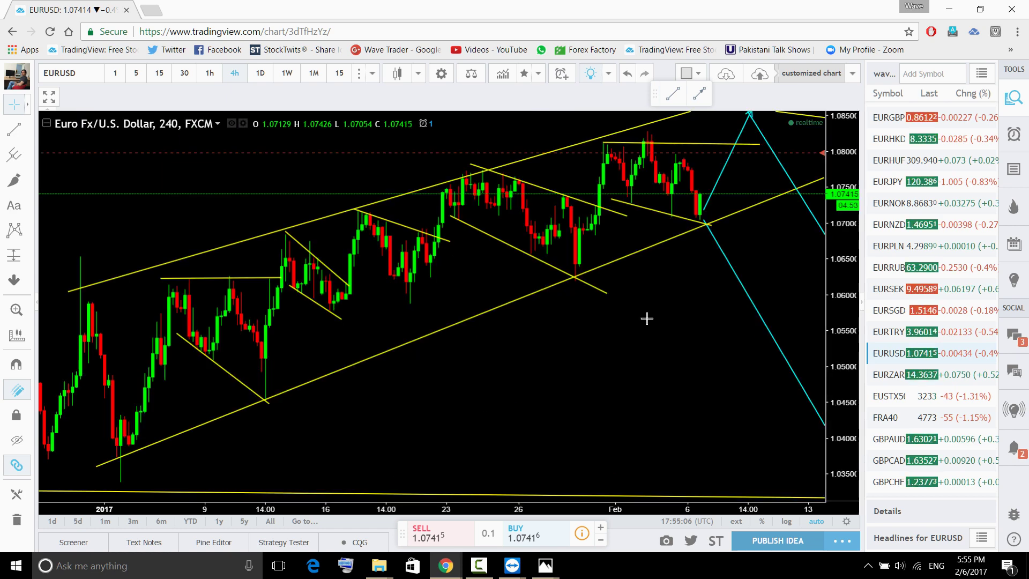
click(1014, 98)
drag(969, 209, 969, 238)
drag(834, 335, 718, 422)
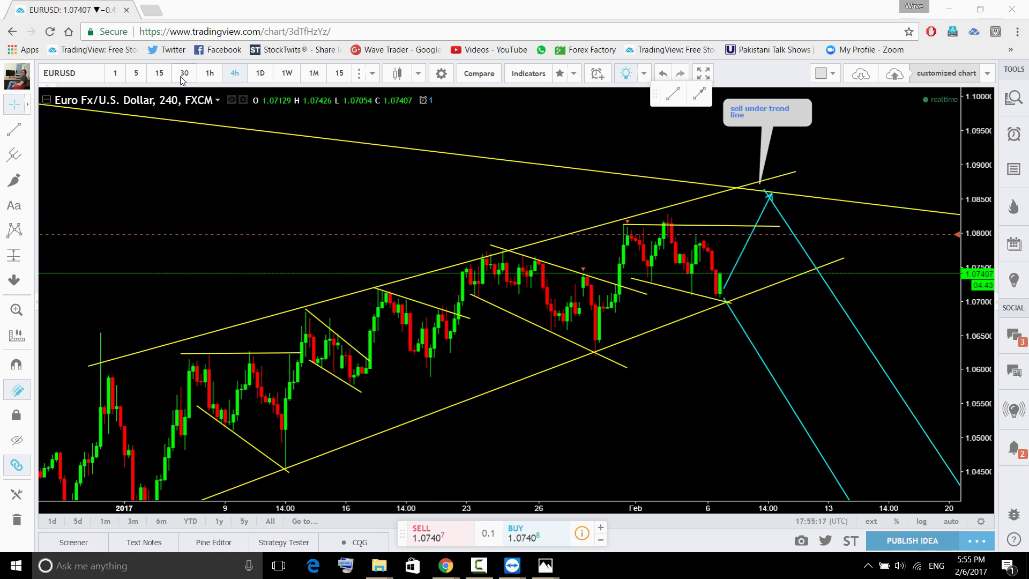
Review EURUSD on 15-minute candles, circling and clearing the recent bounce off the lows.
click(159, 73)
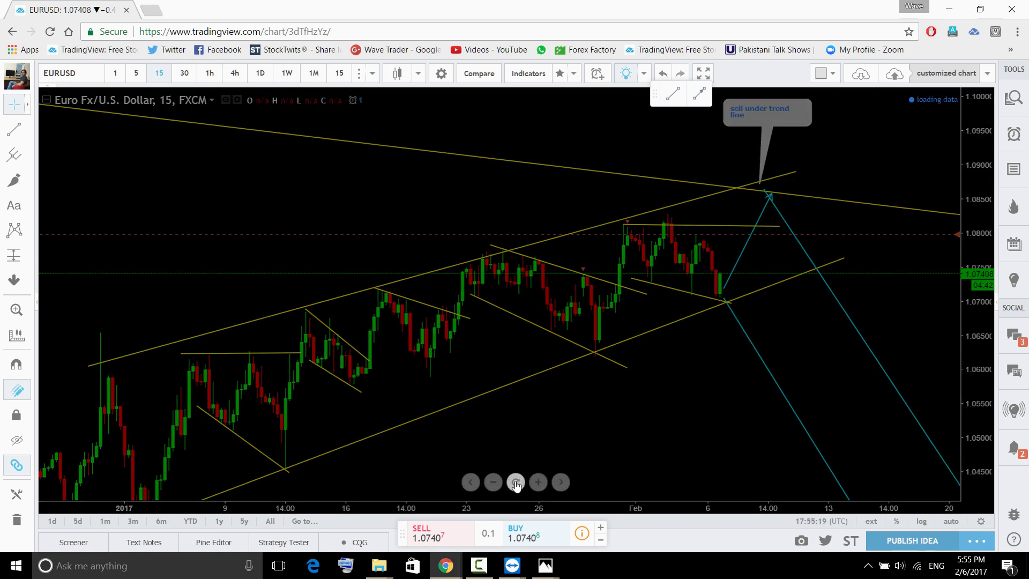
click(516, 482)
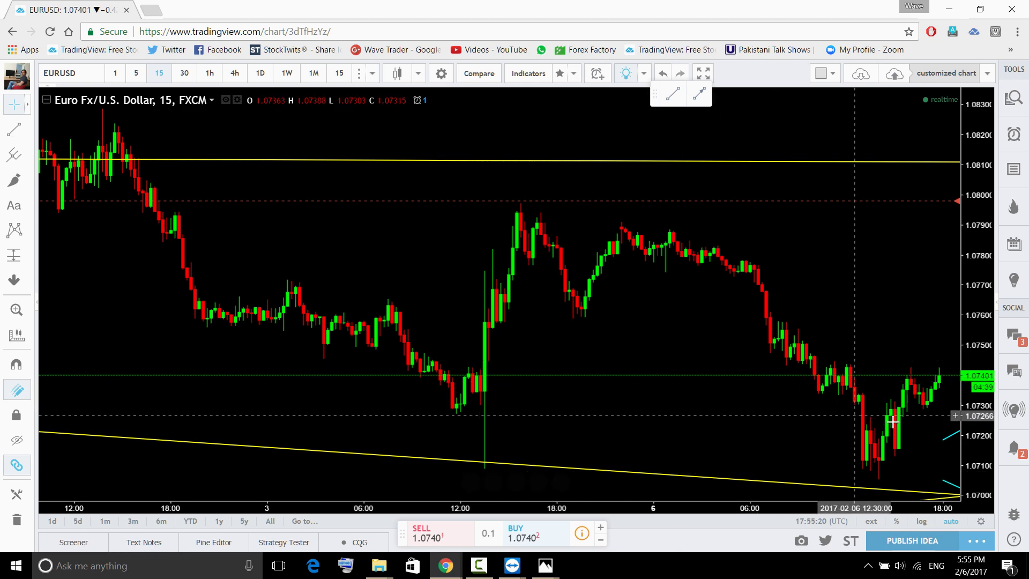
drag(975, 438, 974, 419)
drag(663, 419, 533, 386)
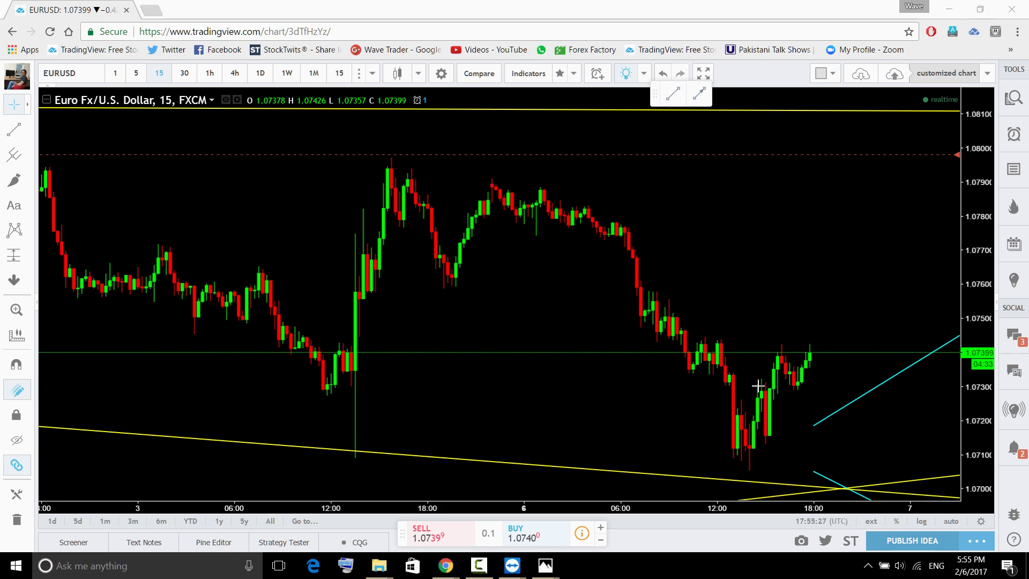
drag(721, 412, 766, 378)
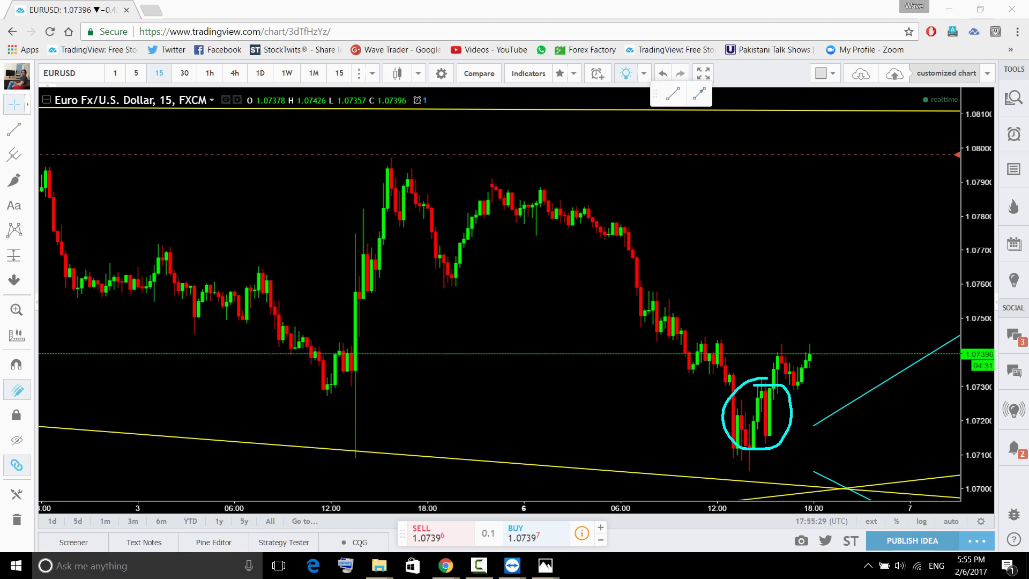
key(Escape)
scroll(289, 335, down, 5)
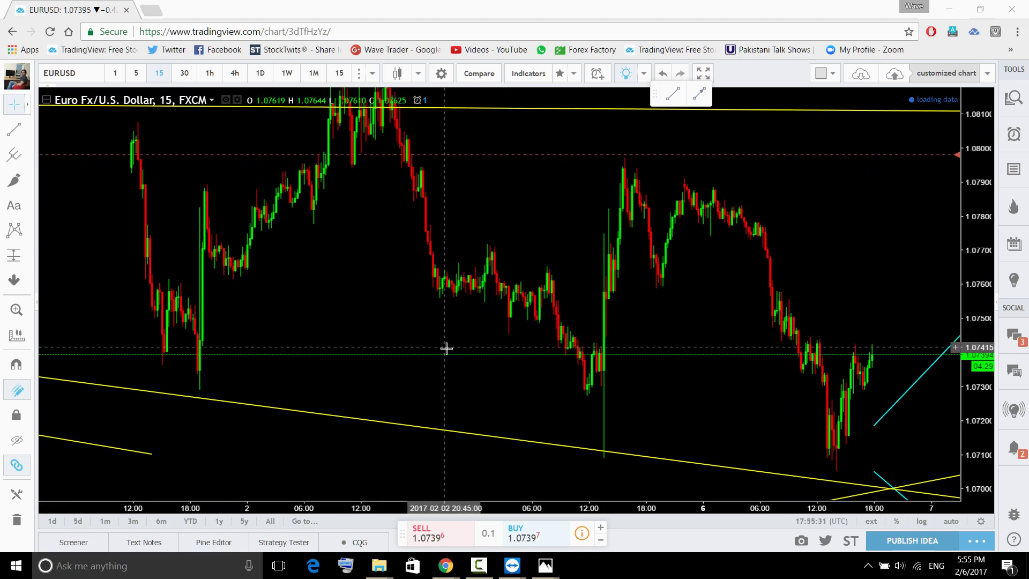
scroll(446, 348, down, 3)
drag(978, 198, 978, 270)
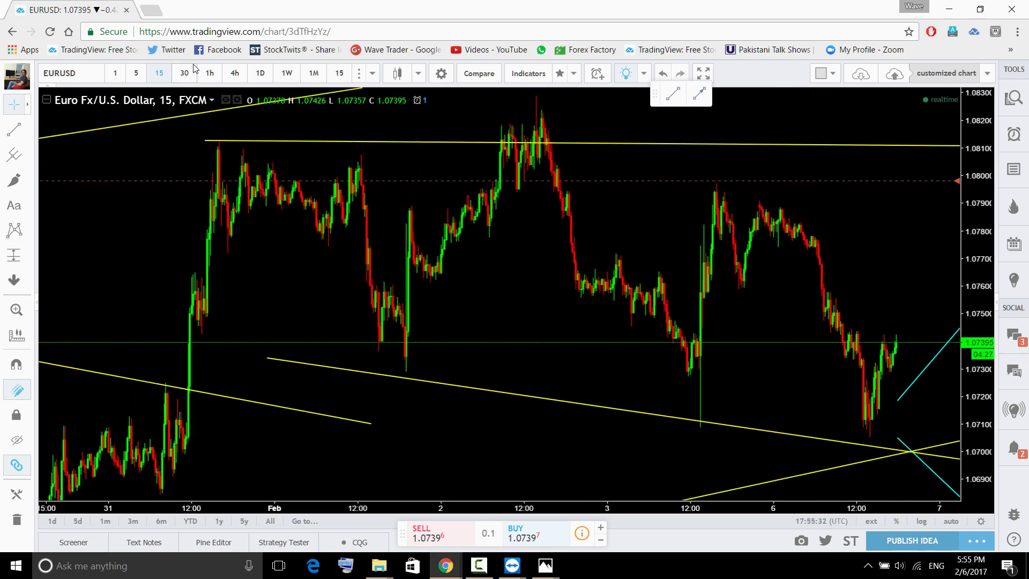
Back on 4-hour candles, trace the late-January pullback, clear it, and show the full sell projection.
click(229, 78)
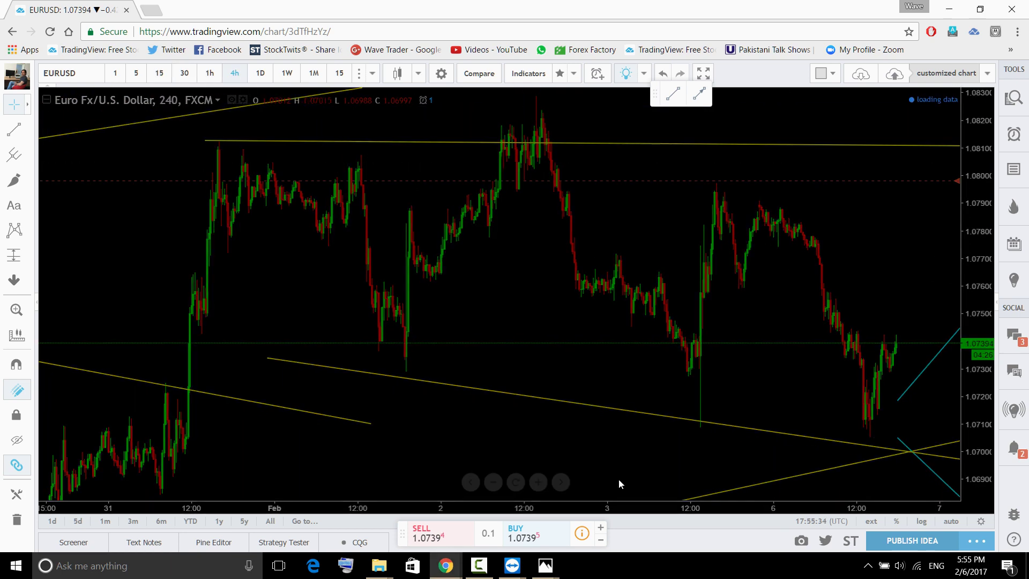
click(516, 482)
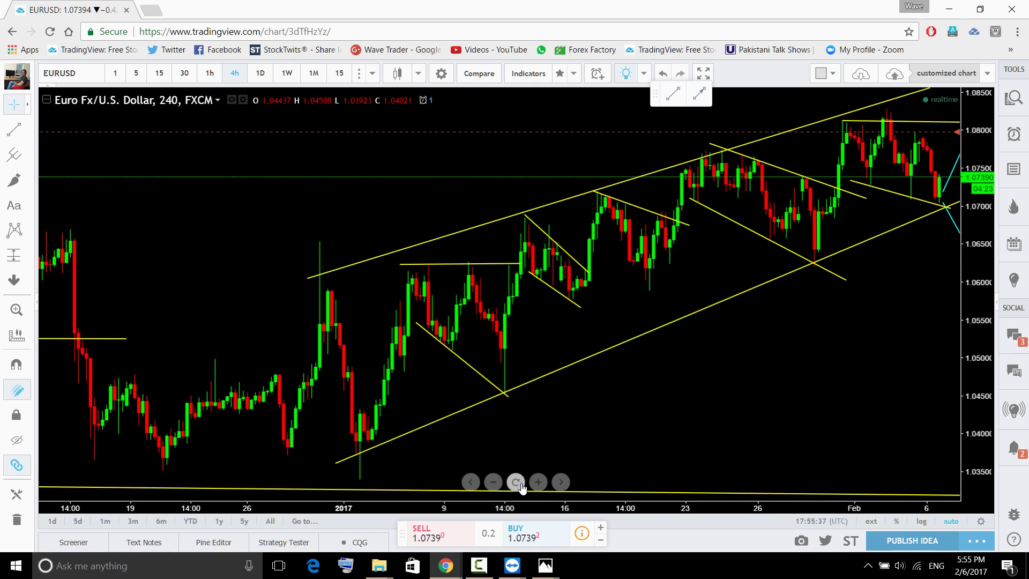
drag(858, 377, 661, 432)
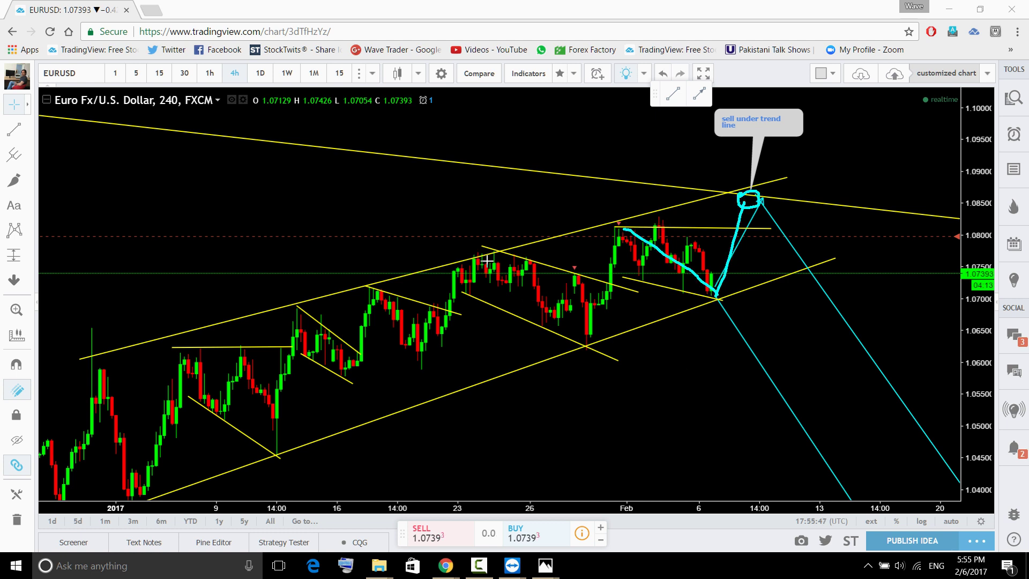
drag(592, 318, 602, 327)
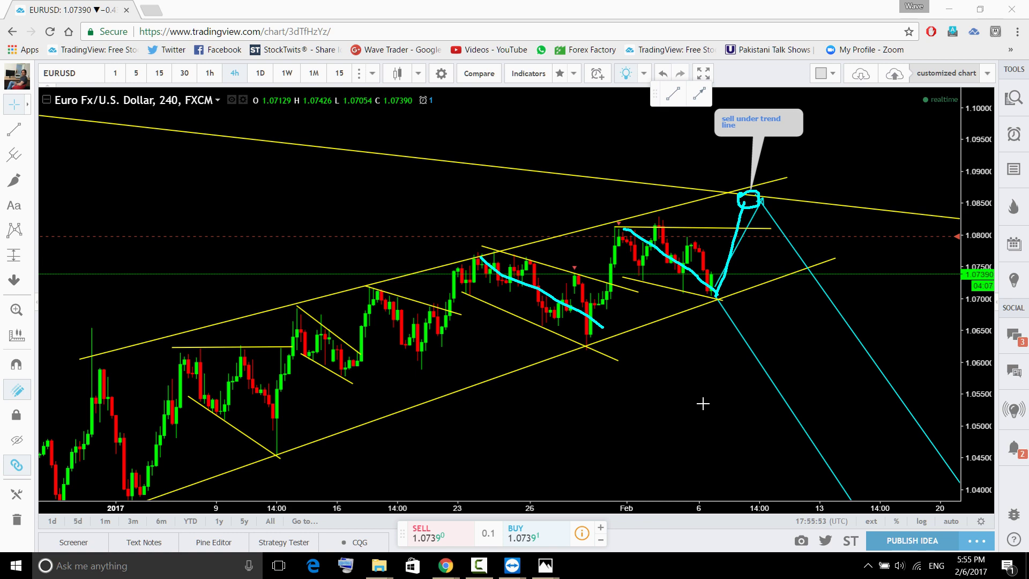
click(612, 423)
drag(613, 423, 652, 383)
scroll(652, 384, down, 1)
key(Escape)
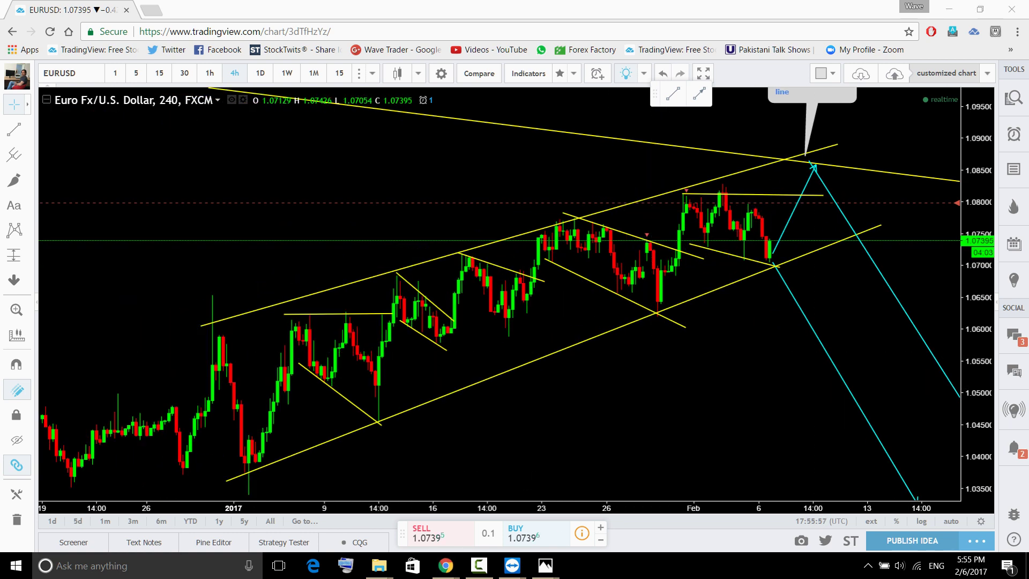
scroll(660, 409, down, 2)
drag(972, 283, 705, 407)
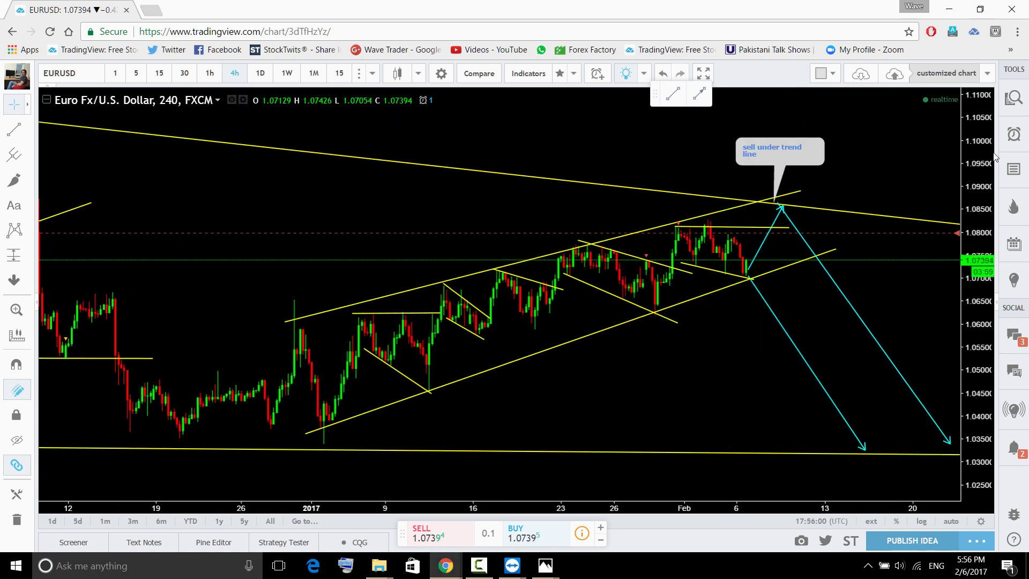
Pick CADCHF from the watchlist of watched symbols.
click(1013, 97)
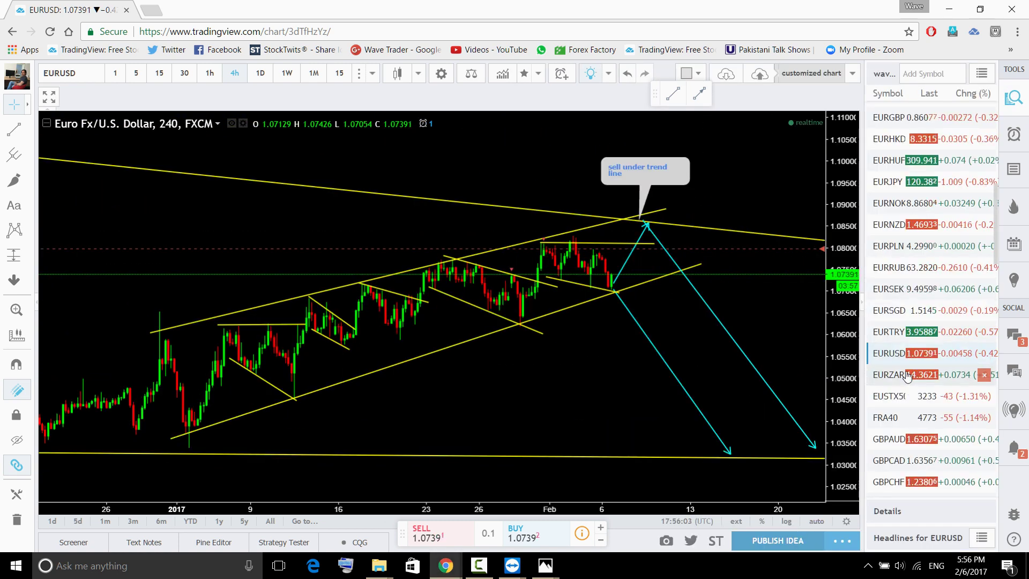
scroll(911, 375, up, 8)
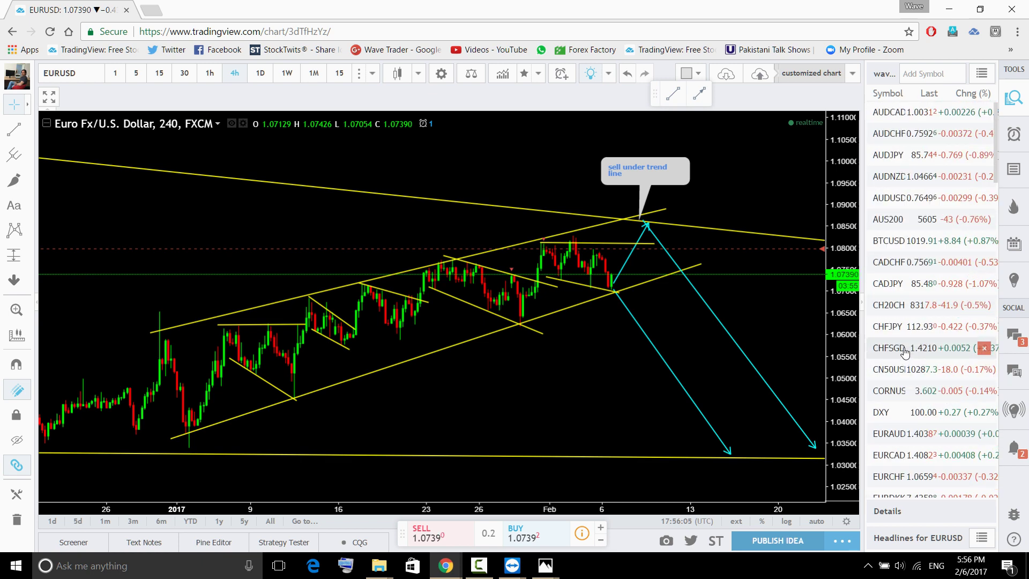
click(889, 262)
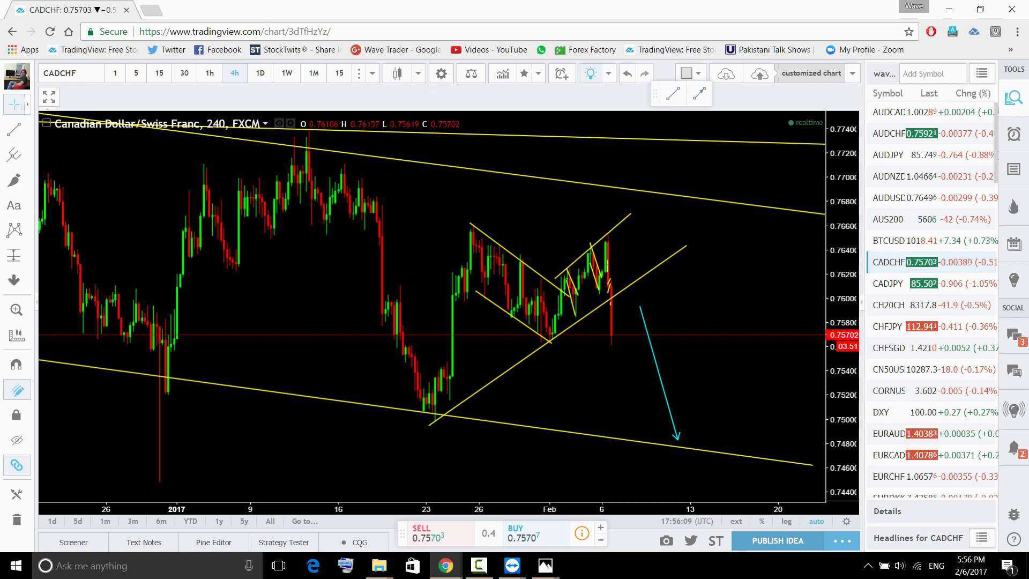
Sketch and clear a downward path from CADCHF's last candle, then view 15-minute candles.
drag(606, 234, 614, 351)
key(Escape)
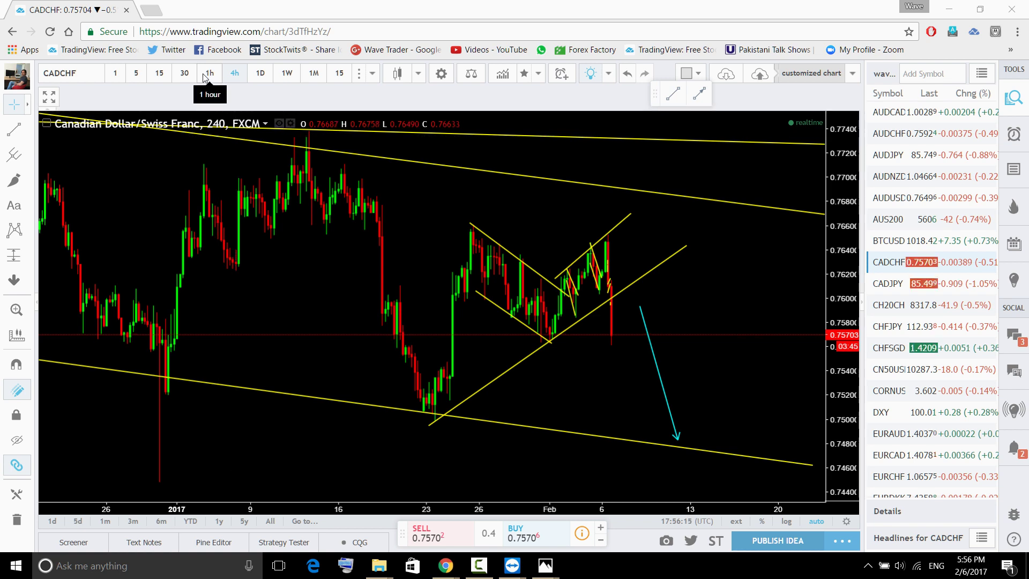
click(159, 73)
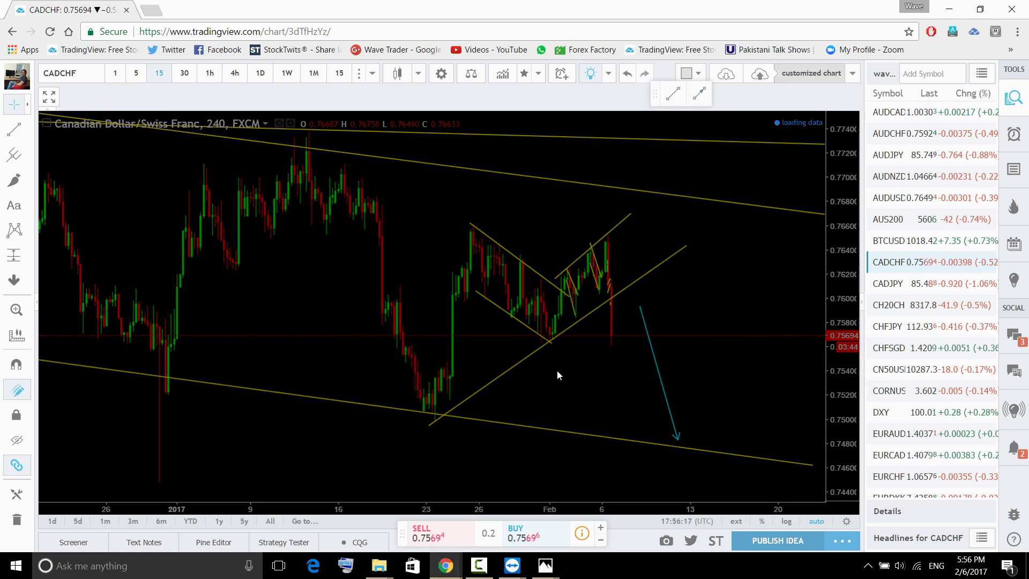
scroll(679, 360, down, 4)
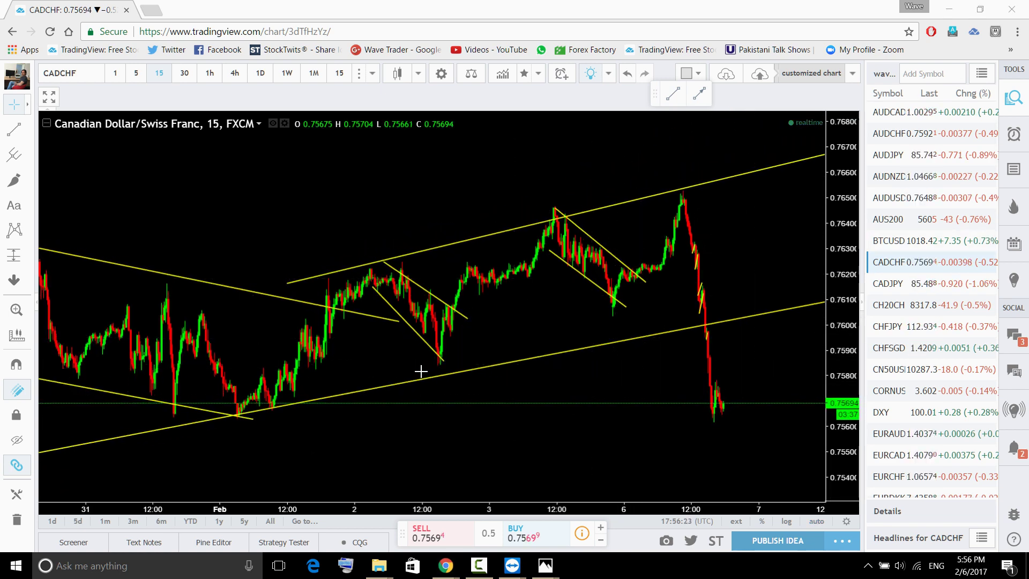
Trace the rising support, price swings and circle the latest sell-off, then clear the marks.
drag(280, 410, 773, 236)
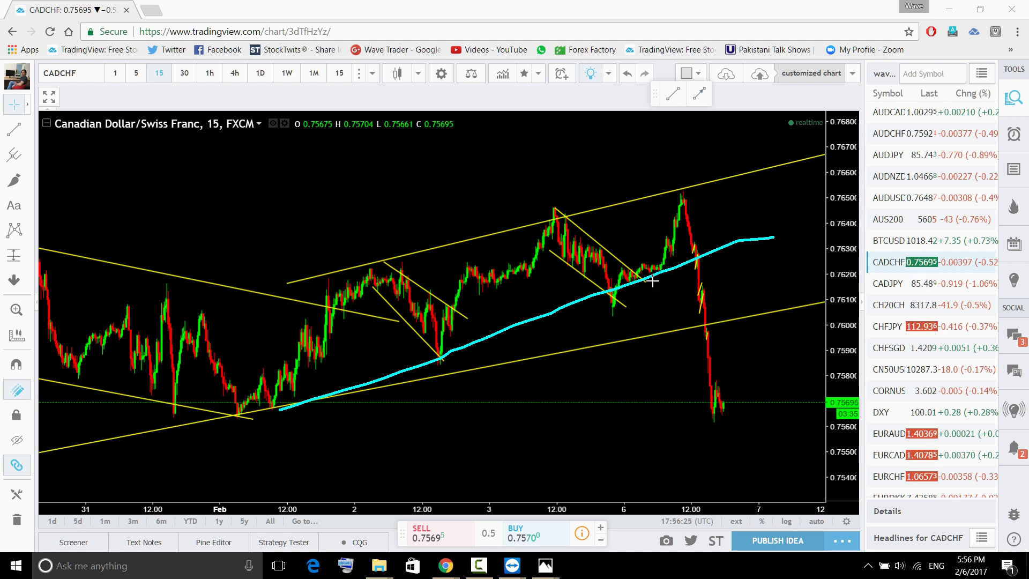
drag(281, 392, 367, 261)
mouse_move(472, 303)
mouse_down()
mouse_move(545, 220)
mouse_move(589, 281)
mouse_move(641, 265)
mouse_move(697, 196)
mouse_up()
mouse_move(756, 364)
mouse_down()
mouse_move(720, 420)
mouse_move(686, 195)
mouse_up()
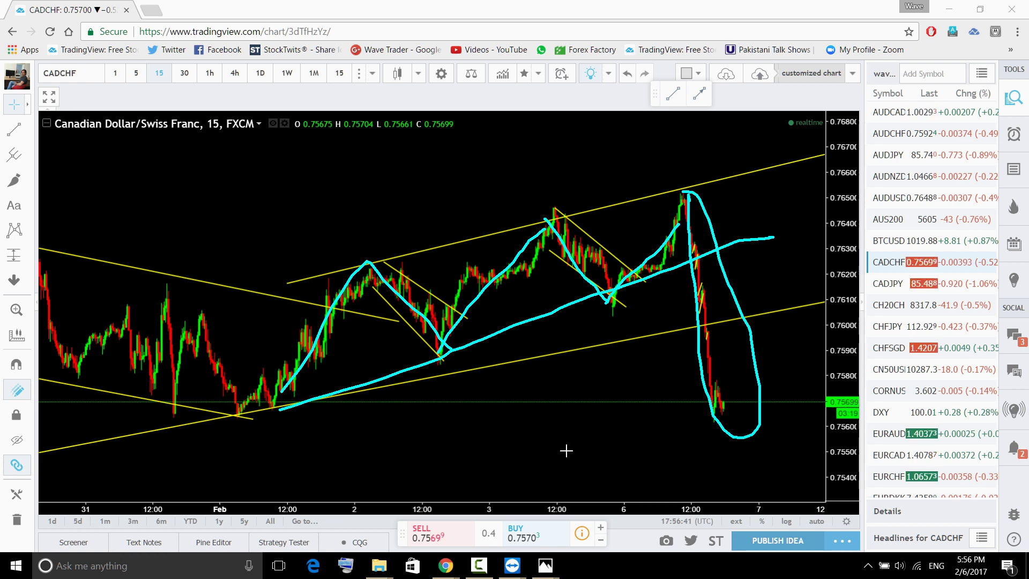
mouse_move(713, 219)
mouse_down()
mouse_move(825, 378)
mouse_move(672, 297)
mouse_up()
drag(696, 242, 730, 215)
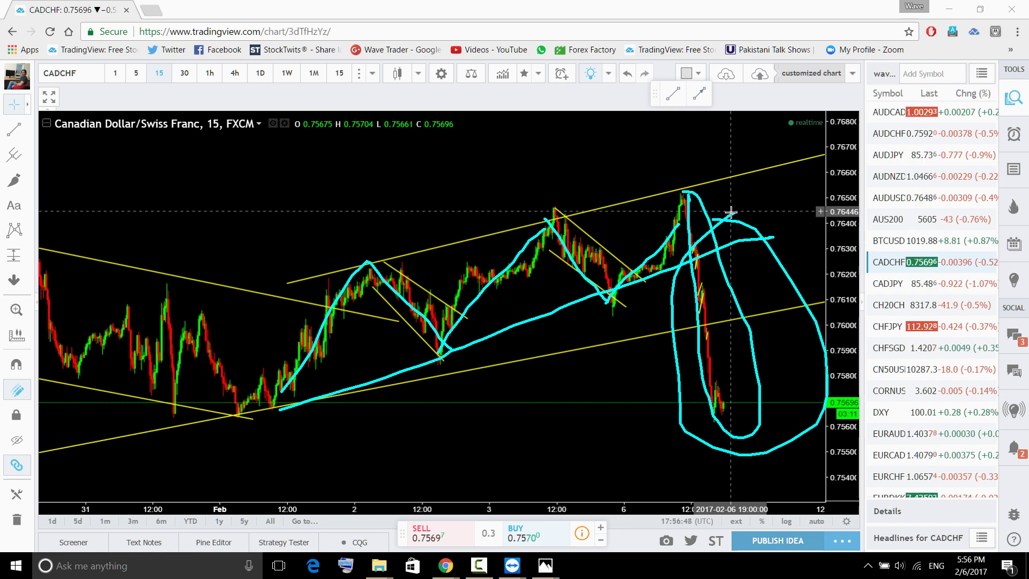
key(Escape)
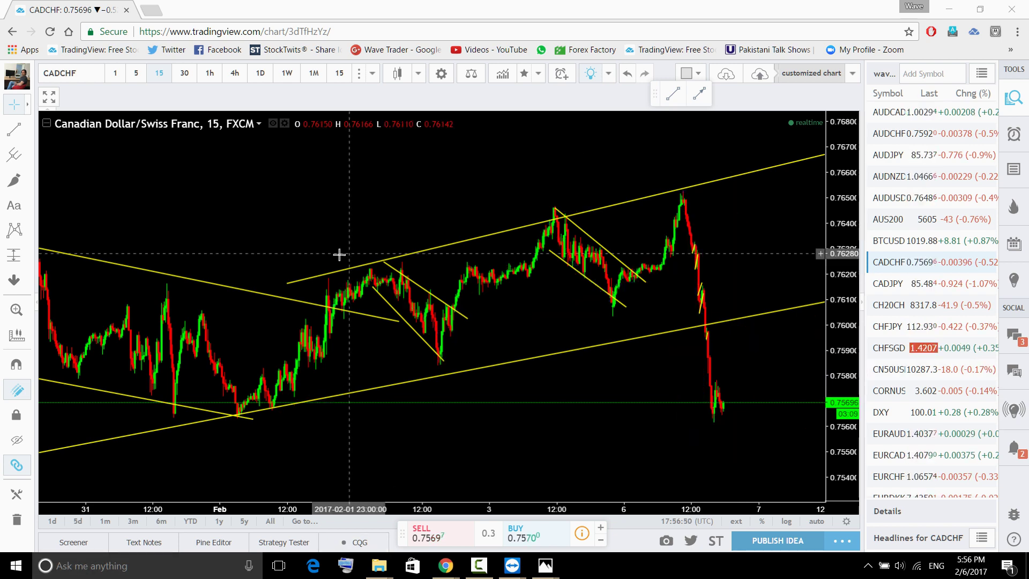
Review CADCHF's breakdown on the reset 1-hour chart, then switch to EURUSD.
click(212, 74)
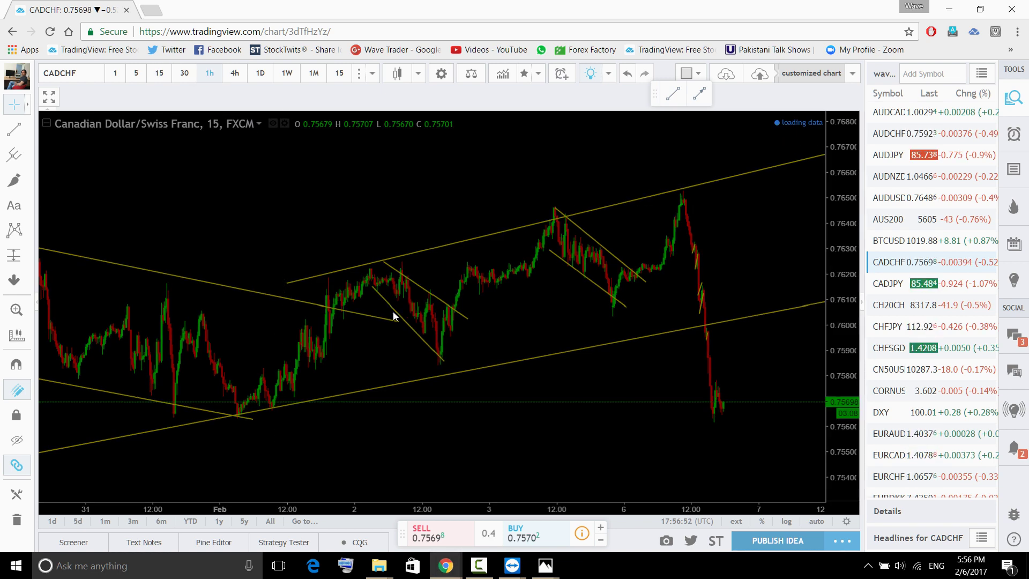
click(448, 483)
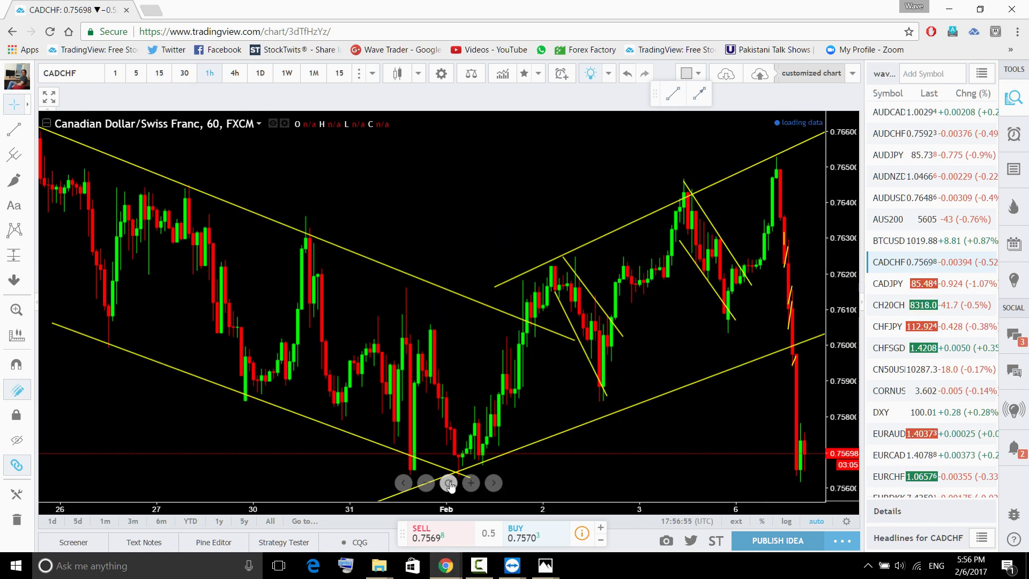
drag(836, 243, 801, 357)
drag(677, 436, 549, 436)
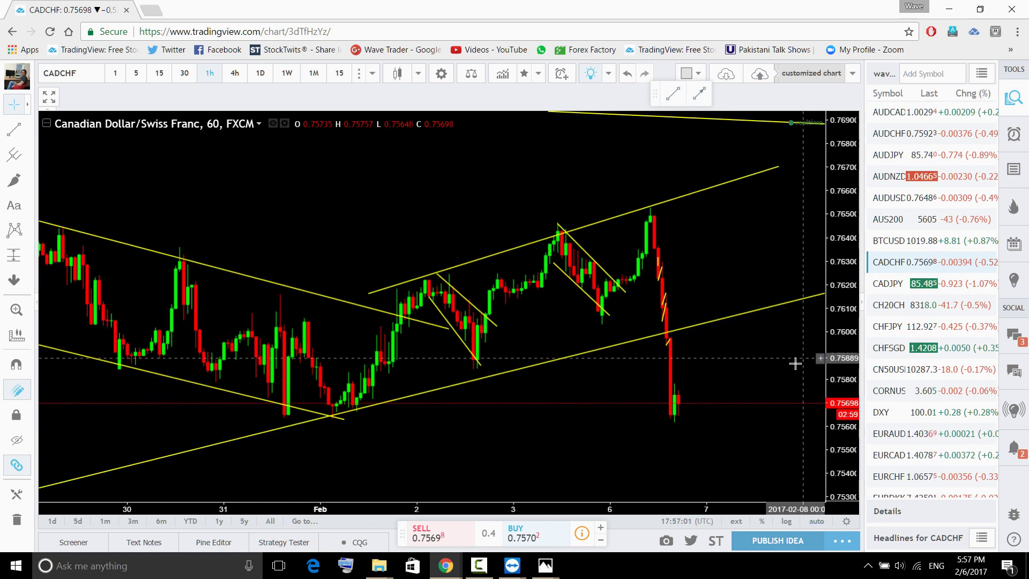
drag(510, 436, 562, 409)
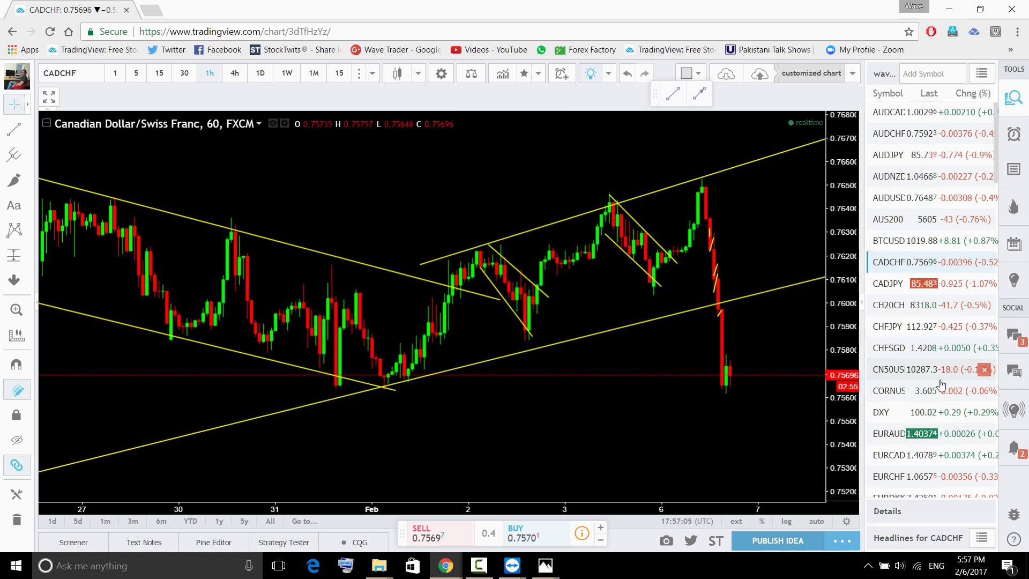
scroll(918, 438, down, 3)
scroll(914, 448, down, 3)
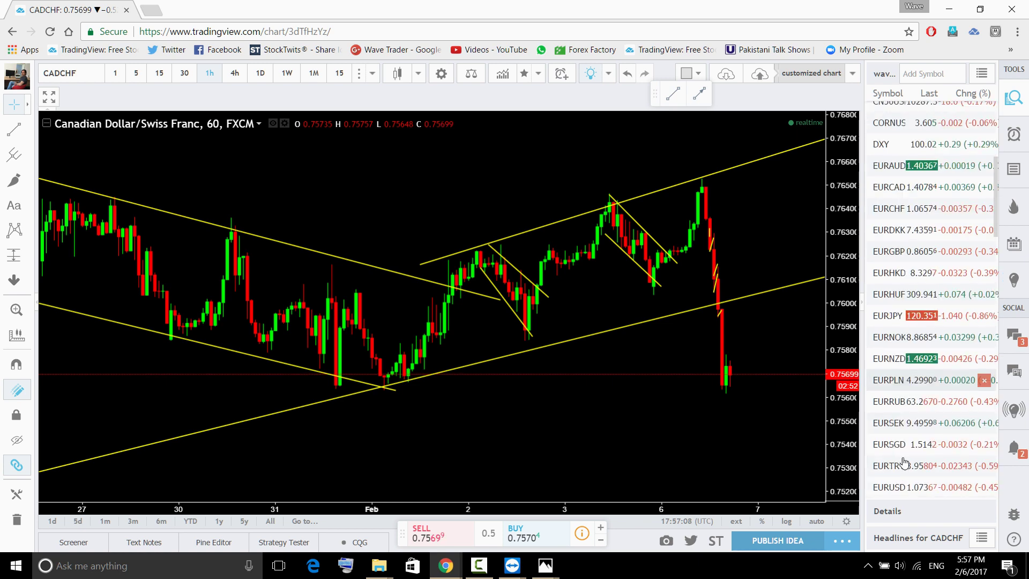
click(887, 487)
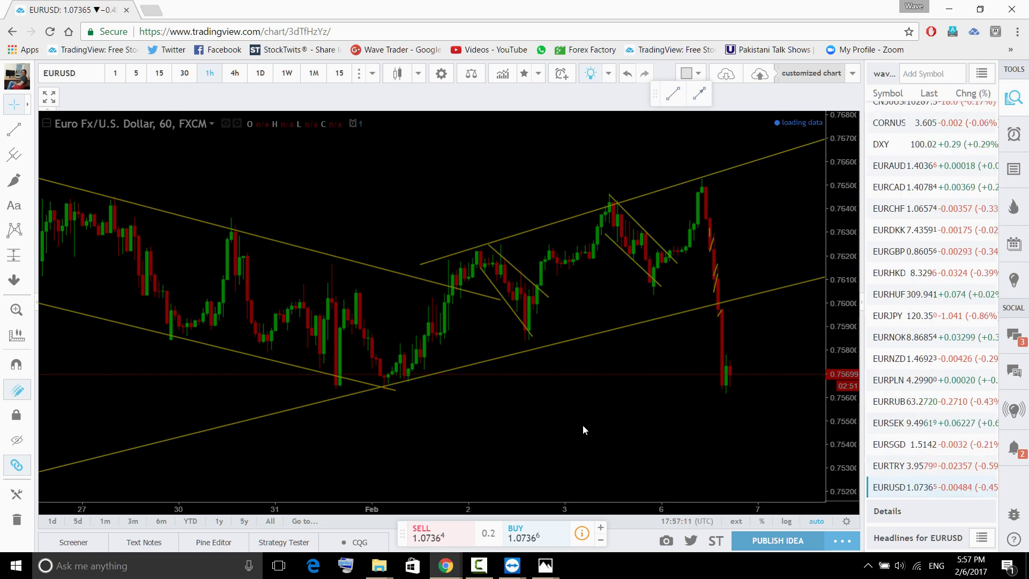
Put EURUSD on 4-hour candles, close the watchlist, and recentre on recent price action.
click(234, 73)
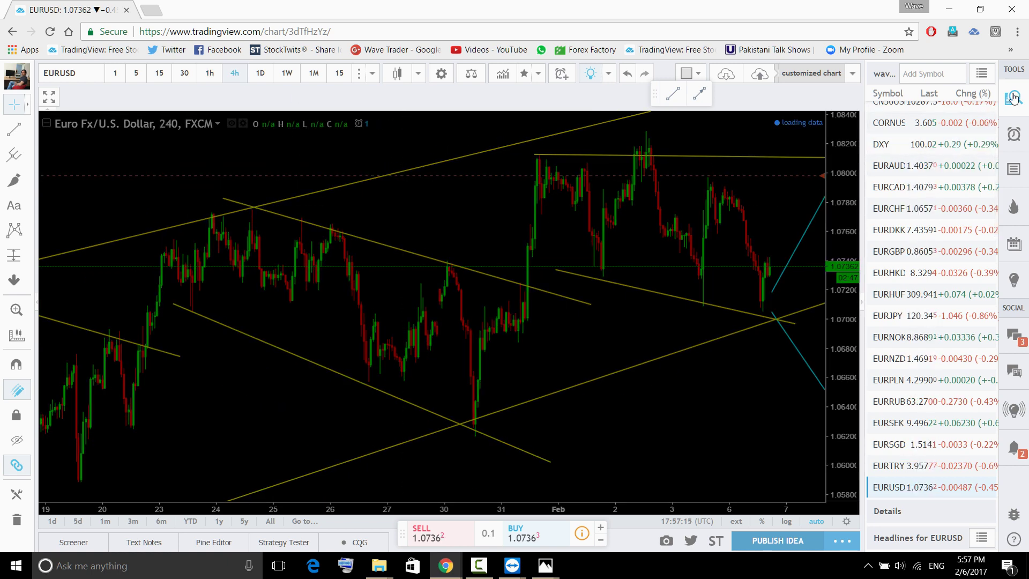
click(1012, 98)
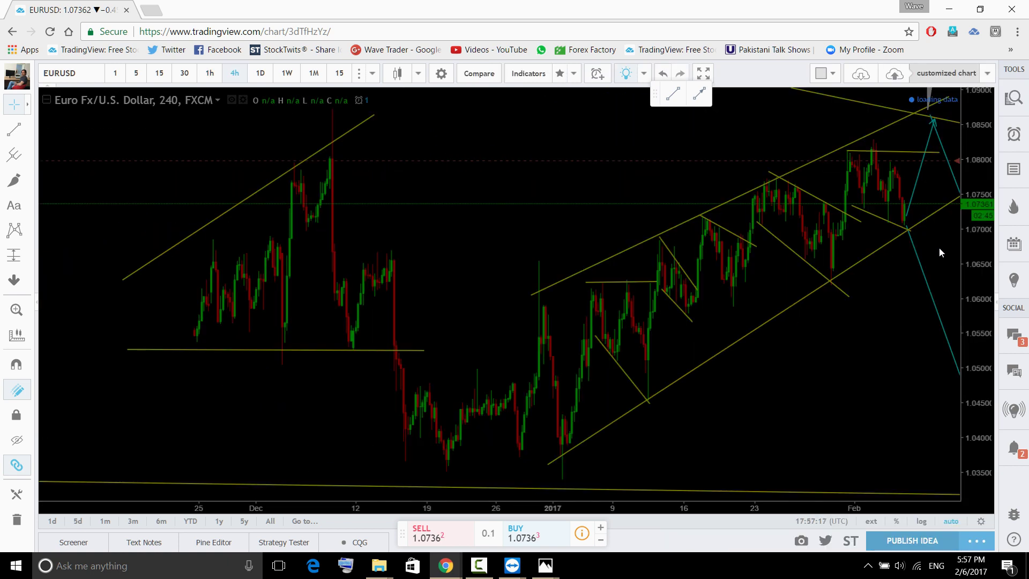
drag(970, 285, 970, 359)
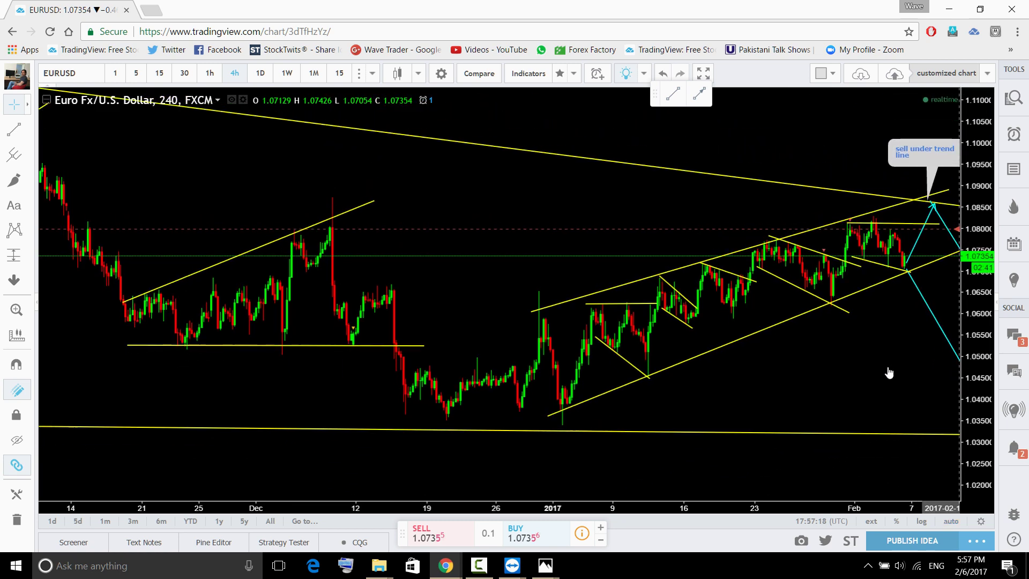
drag(736, 384, 540, 406)
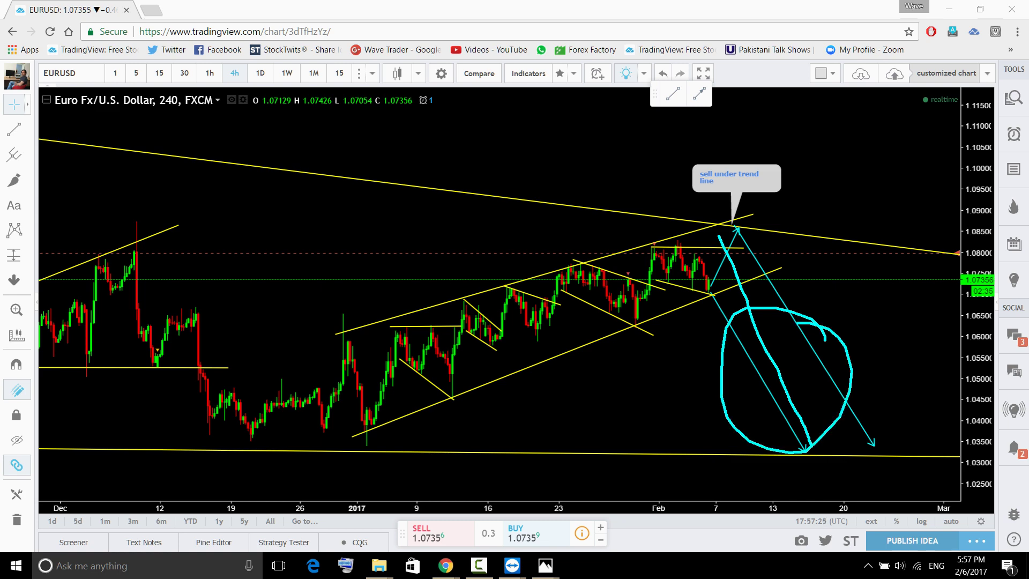
key(Escape)
scroll(636, 394, down, 5)
mouse_move(988, 295)
mouse_down()
mouse_move(959, 392)
mouse_move(924, 404)
mouse_up()
drag(806, 439, 713, 444)
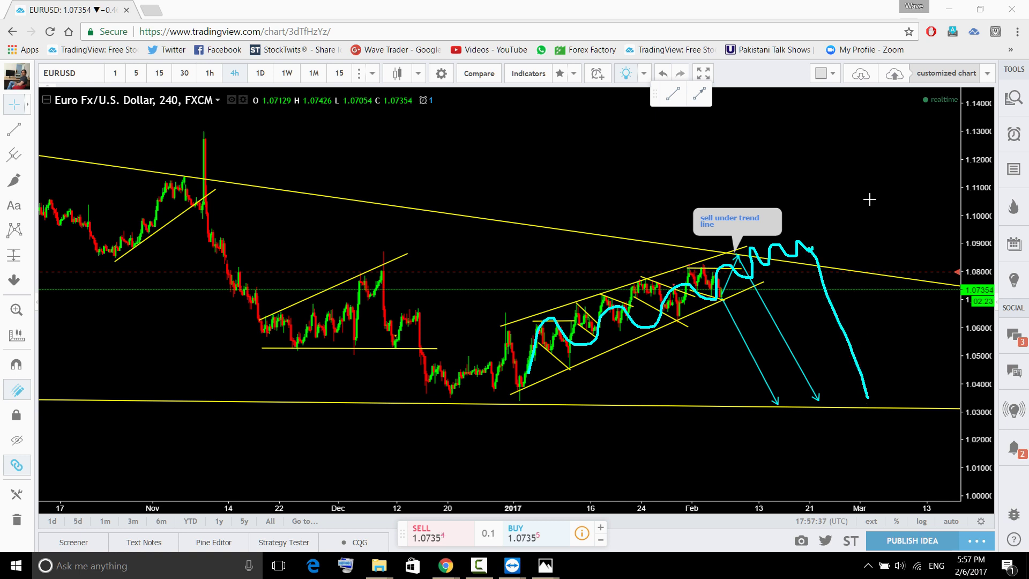
Move the upper rising-channel line's endpoints to reshape it, then bring up the currency watchlist.
key(ctrl+z)
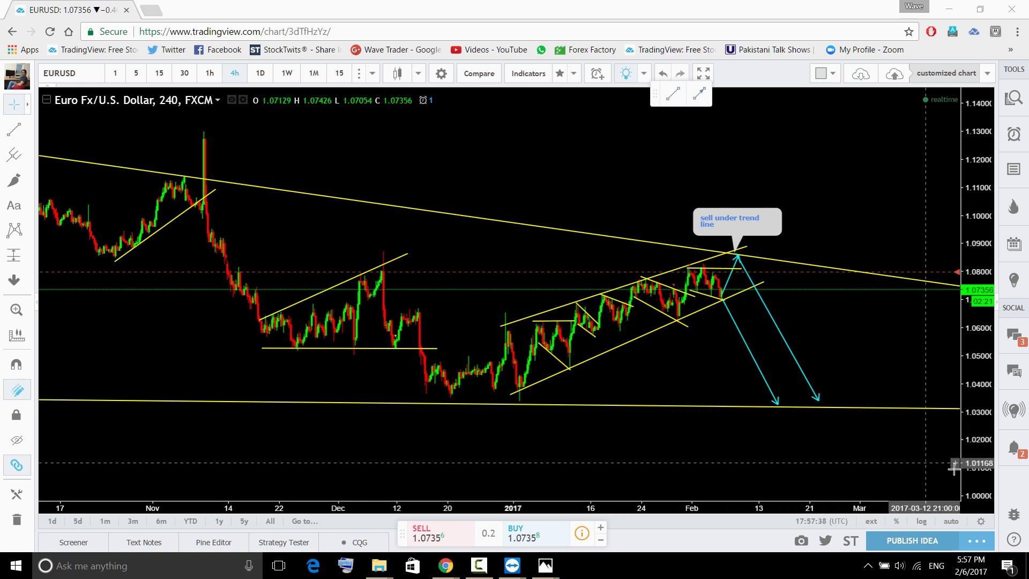
drag(972, 467, 973, 420)
scroll(889, 363, up, 4)
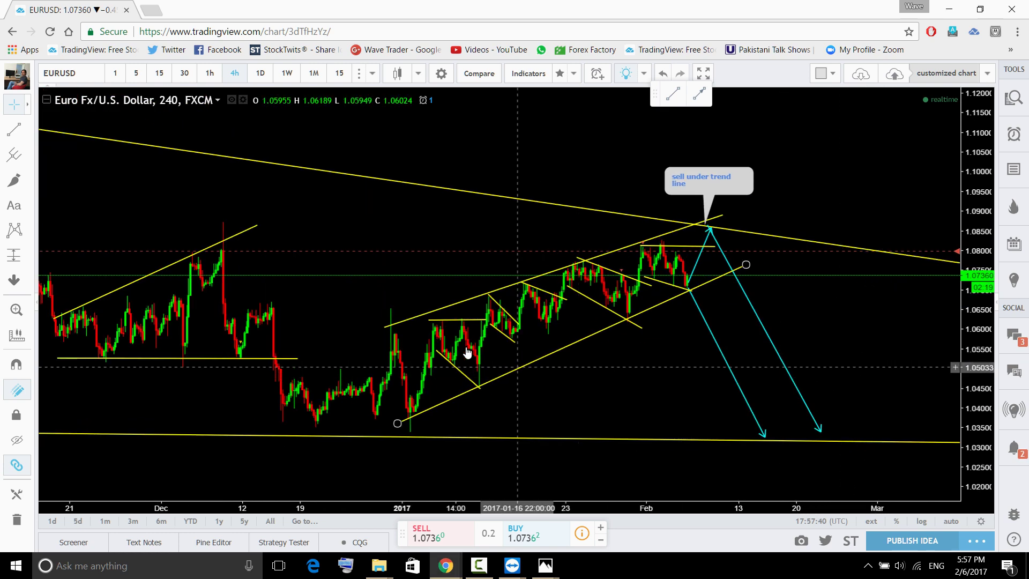
drag(386, 328, 378, 304)
click(378, 315)
mouse_move(718, 207)
mouse_down()
mouse_move(734, 206)
mouse_move(732, 217)
mouse_up()
click(856, 284)
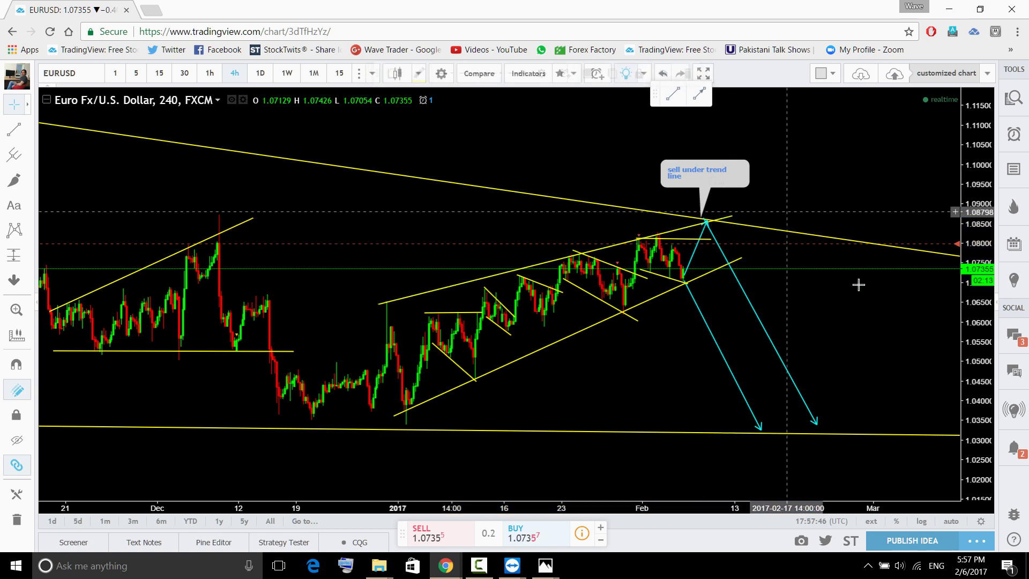
click(1013, 97)
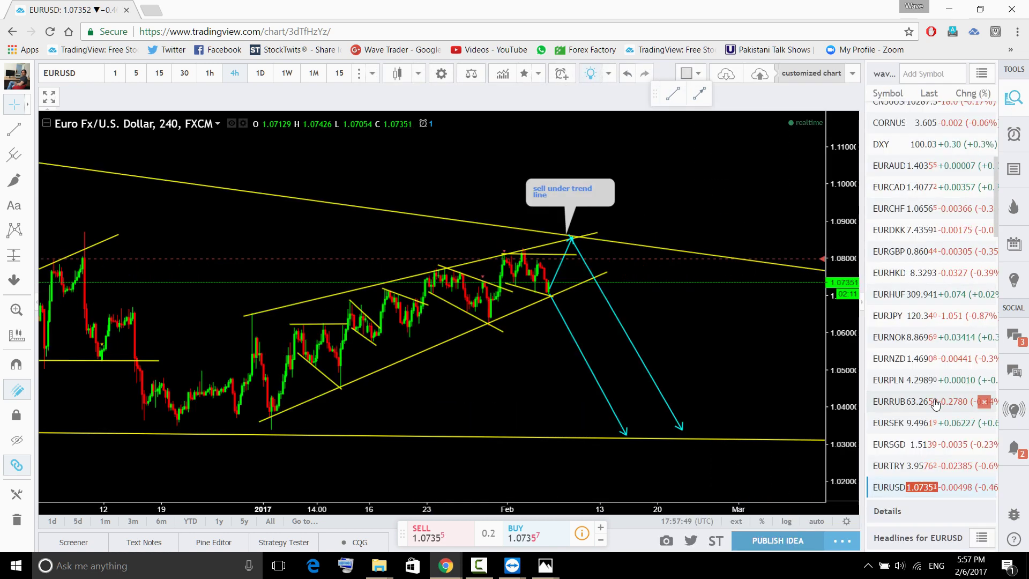
scroll(930, 416, down, 1)
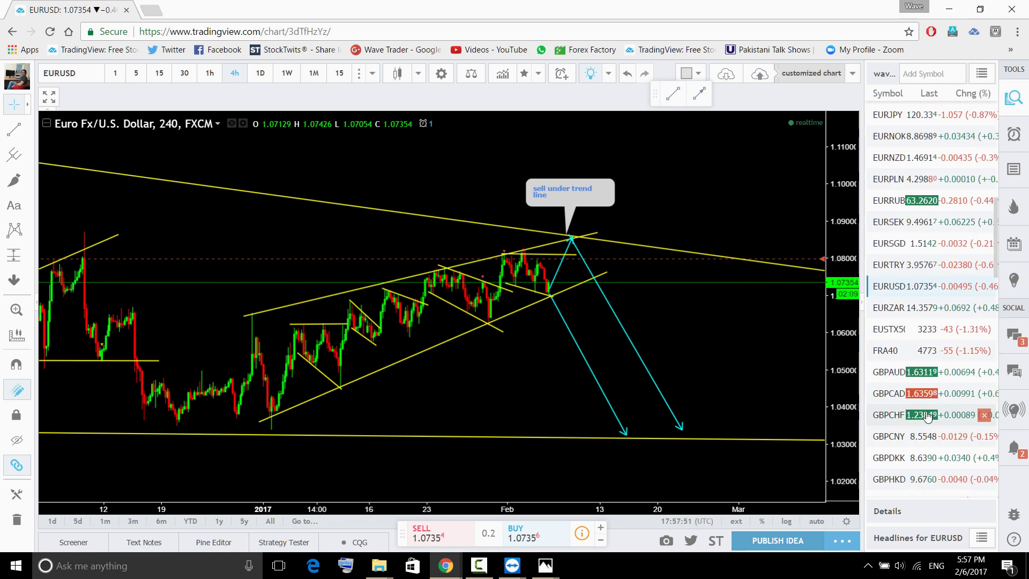
Switch to GBPAUD on daily candles and pan to leave space on the right.
click(893, 377)
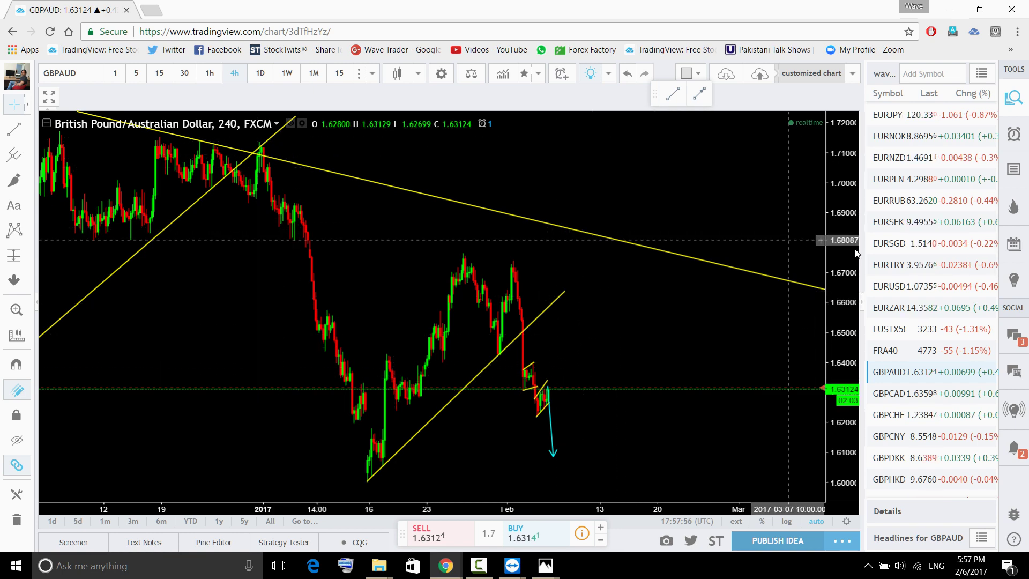
click(1013, 99)
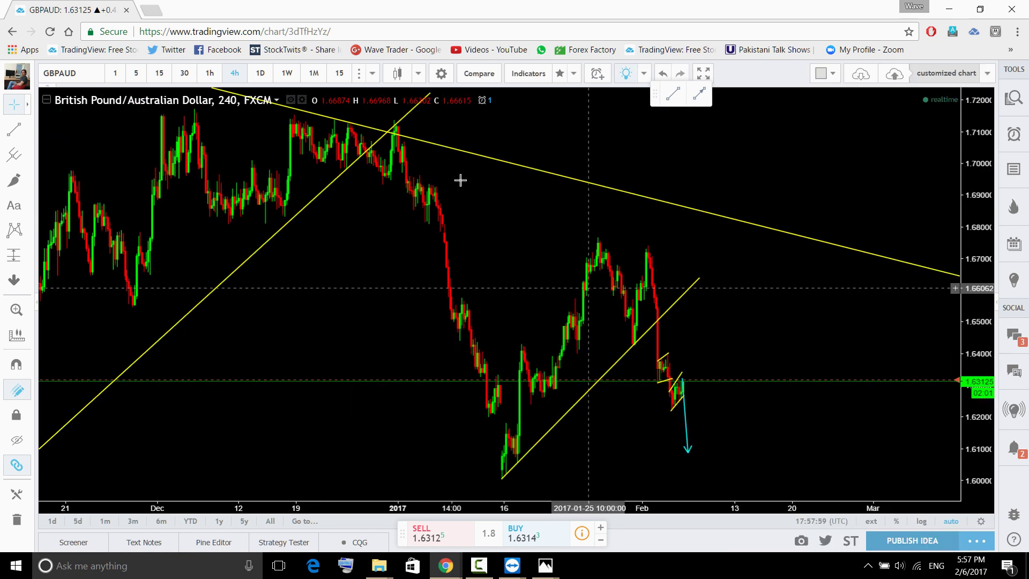
mouse_move(515, 506)
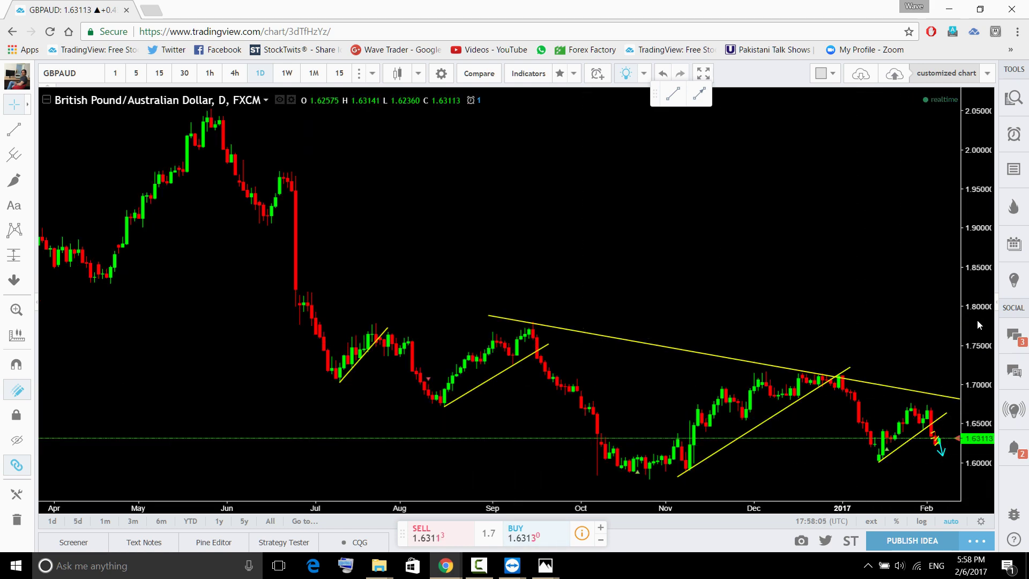
drag(818, 331, 650, 284)
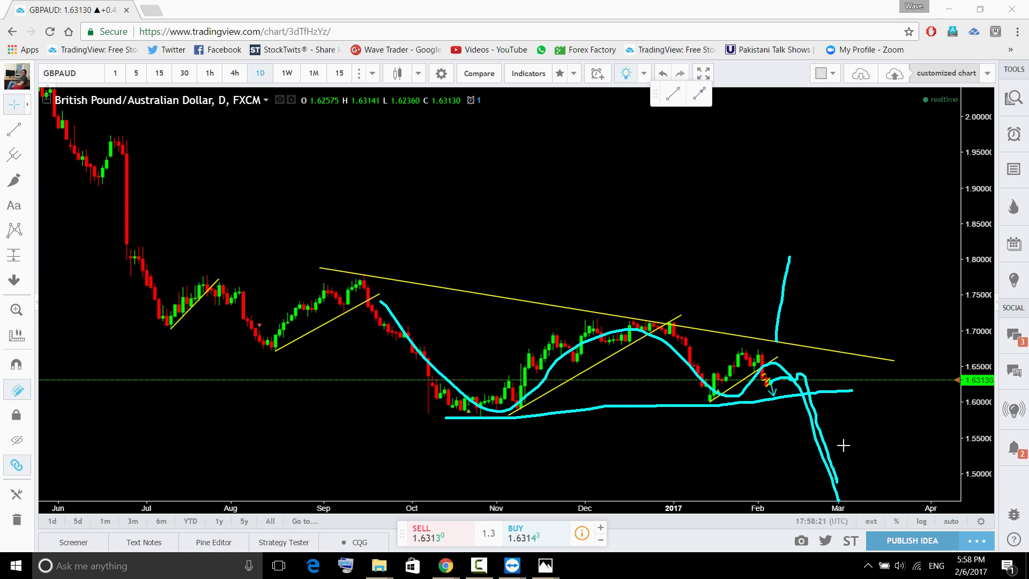
Clear the sketches and trace the July, Aug–Sep, Nov–Dec and late-January rising swings.
key(Escape)
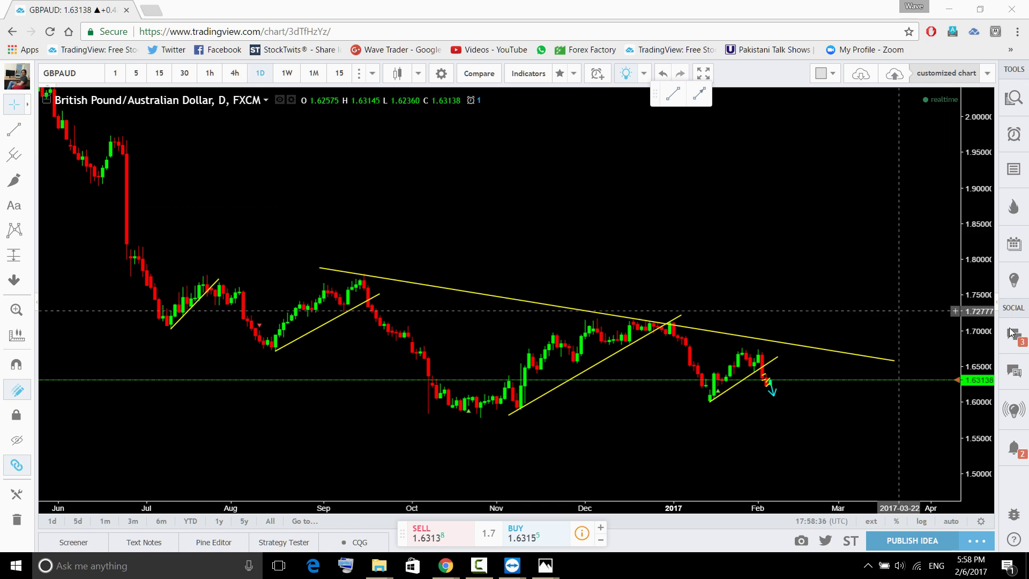
drag(162, 324, 223, 266)
drag(267, 341, 367, 281)
drag(513, 391, 647, 316)
drag(710, 400, 744, 360)
Trace the declines, a continued February fall and a support below November lows, then clear them.
drag(224, 282, 273, 342)
drag(363, 289, 496, 404)
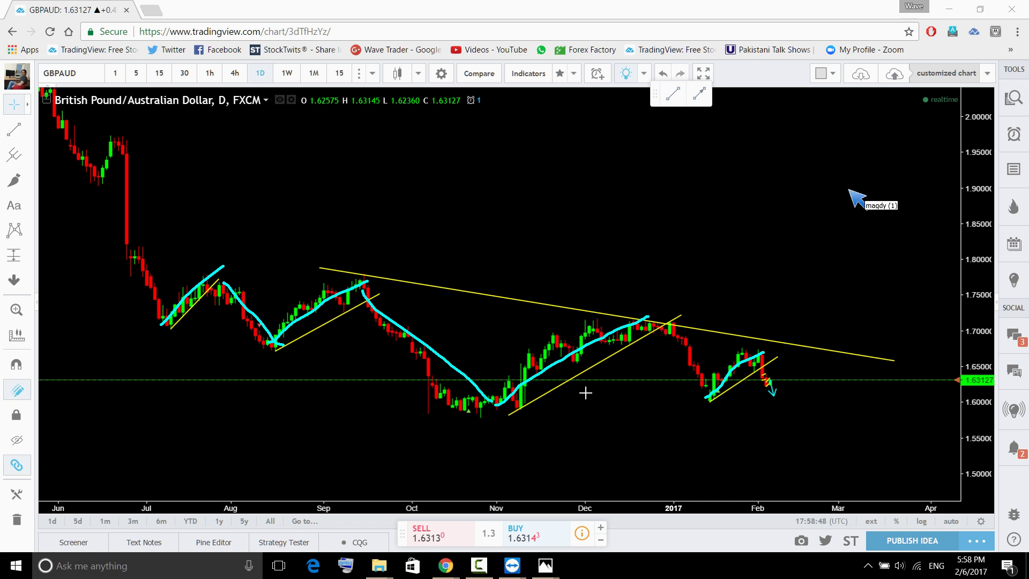
drag(668, 322, 721, 403)
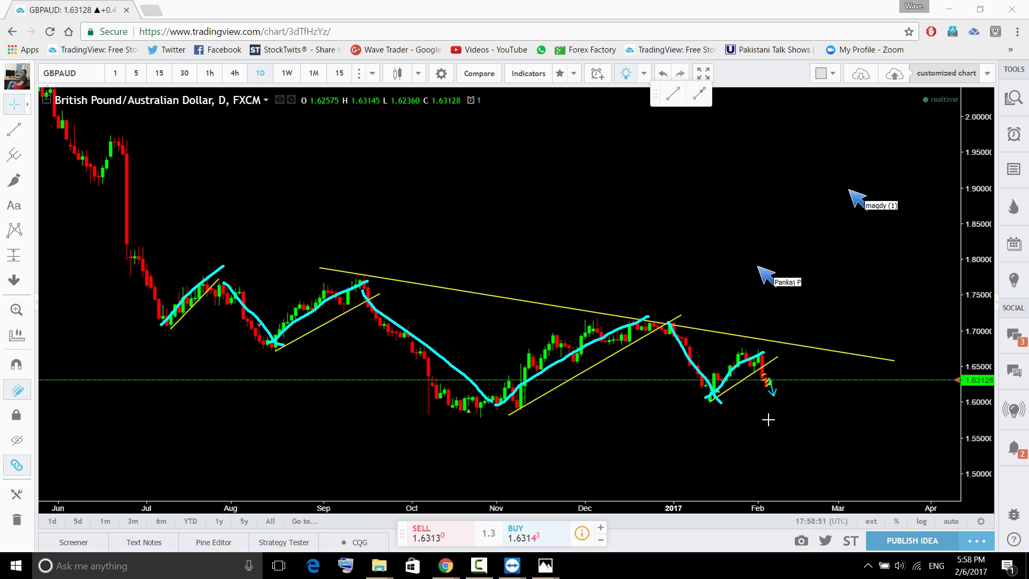
drag(772, 382, 805, 428)
drag(440, 419, 807, 419)
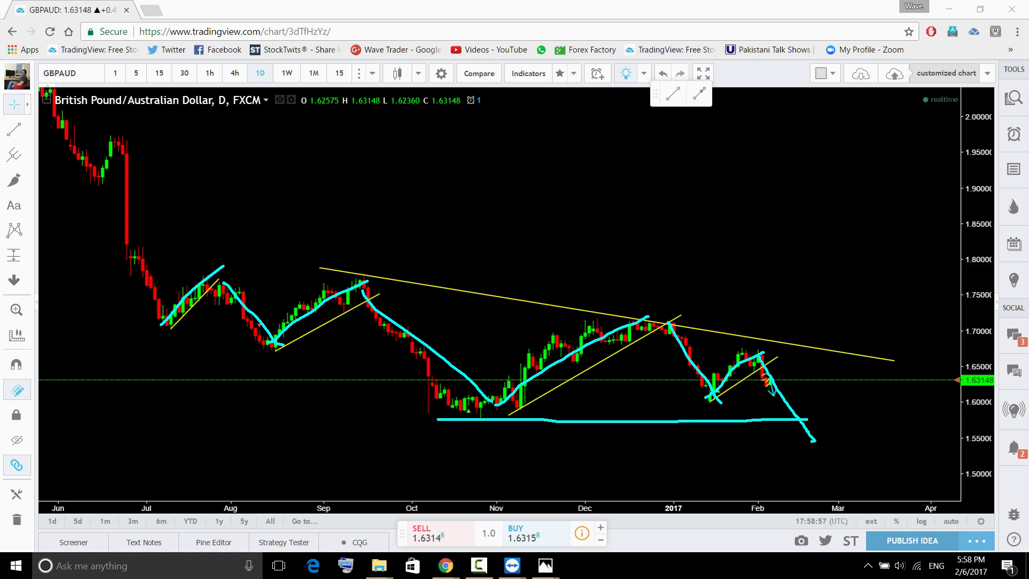
key(Escape)
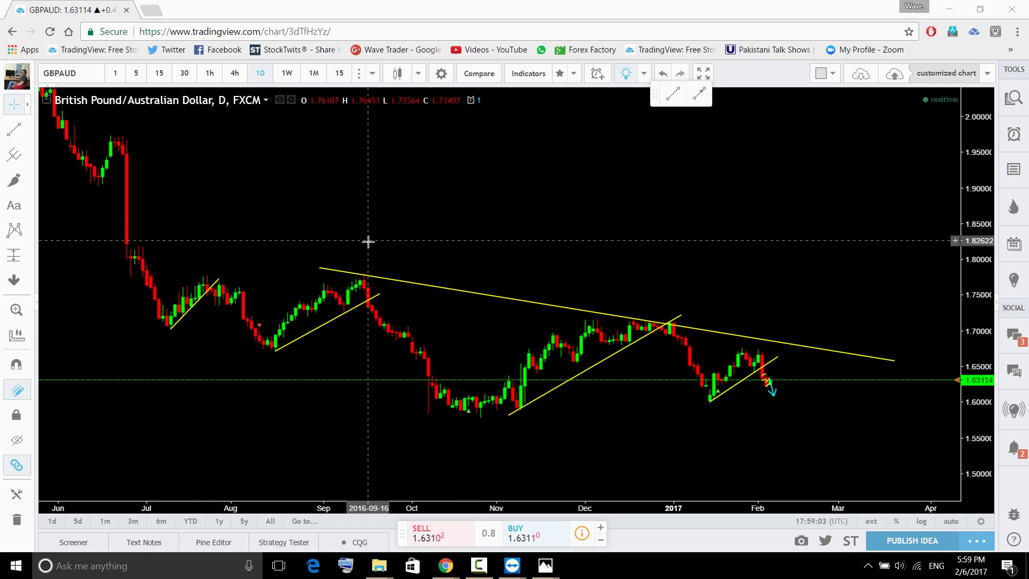
View GBPAUD on 4-hour candles at the default reset view.
click(235, 72)
click(517, 484)
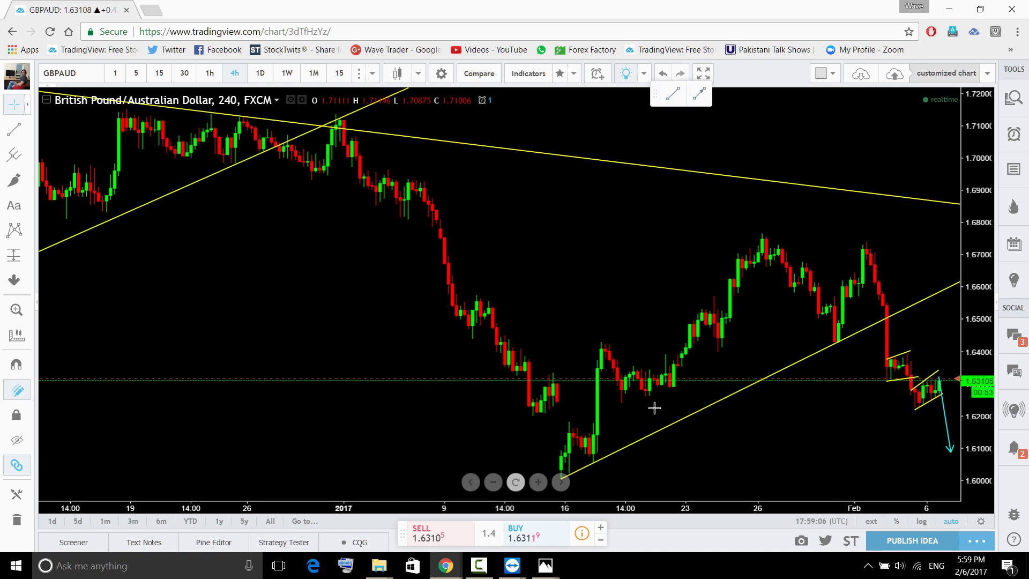
scroll(750, 353, down, 7)
scroll(858, 349, down, 5)
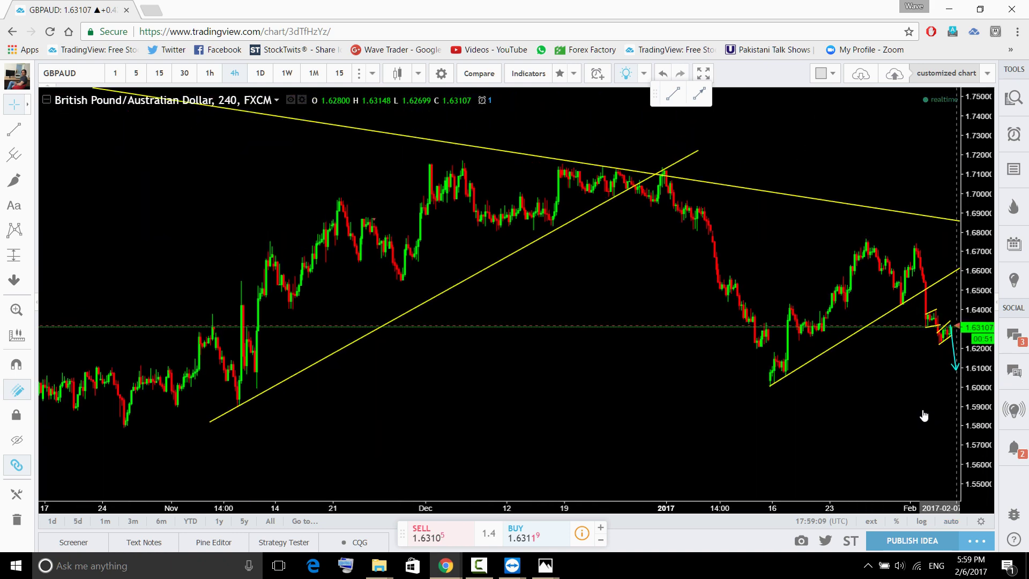
Reframe GBPAUD on 1-hour candles and shift the cyan projection line right.
click(209, 73)
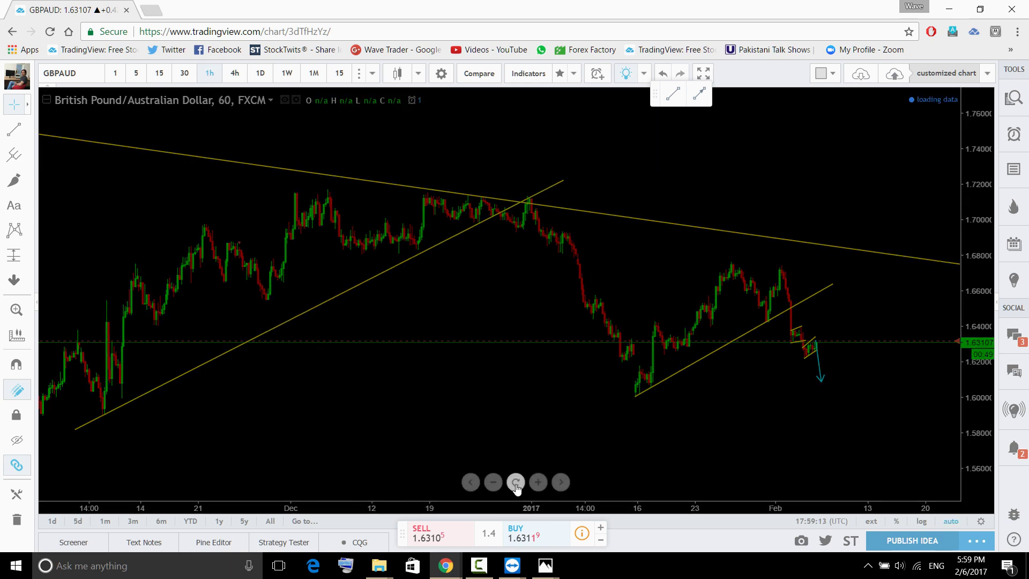
click(516, 481)
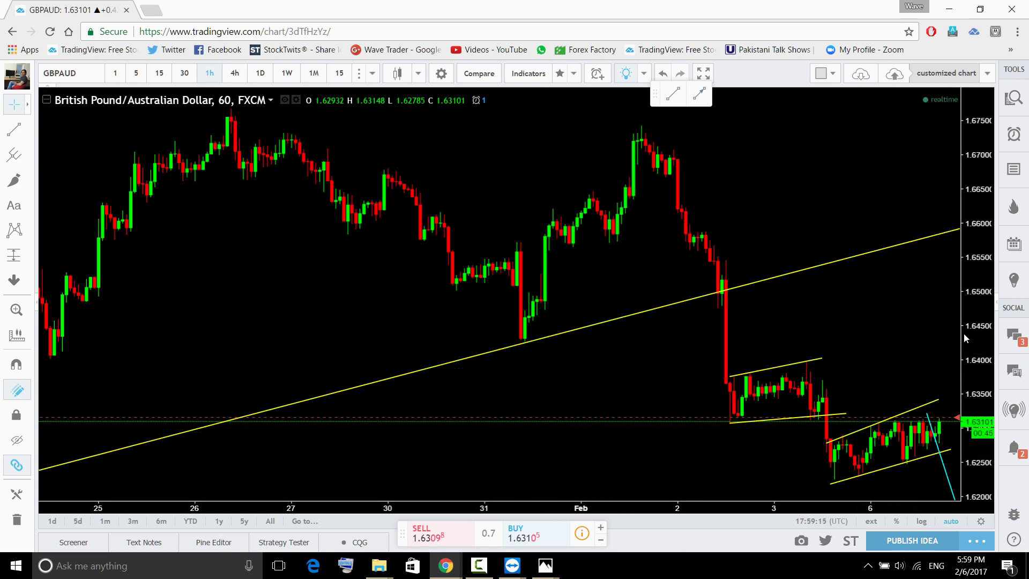
scroll(629, 477, up, 6)
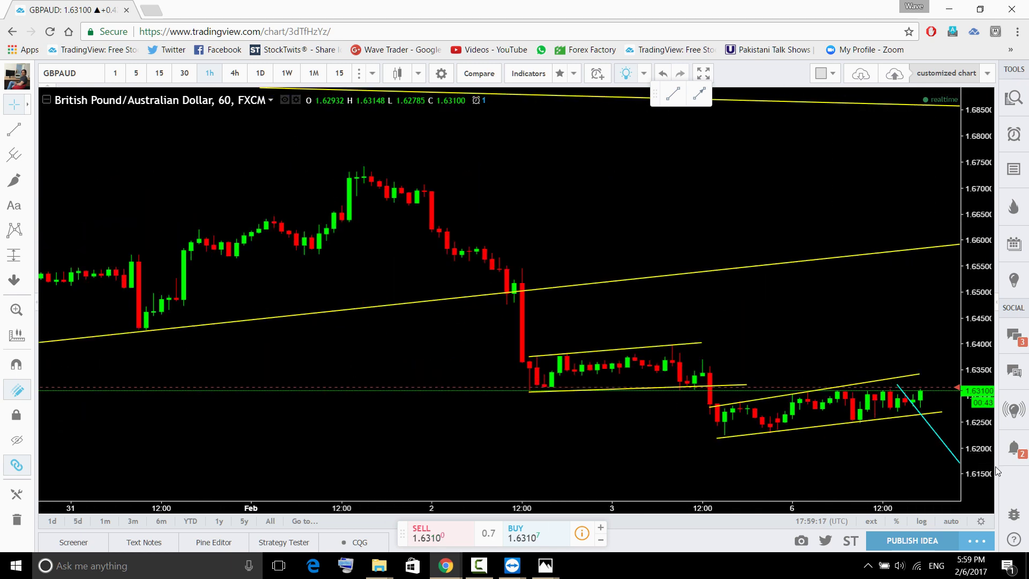
drag(819, 379, 597, 260)
scroll(845, 425, down, 2)
drag(968, 366, 935, 411)
drag(833, 412, 808, 358)
drag(735, 340, 765, 339)
On 15-minute candles, extend both recent channel lines right, then switch to the NZDCHF image.
click(159, 73)
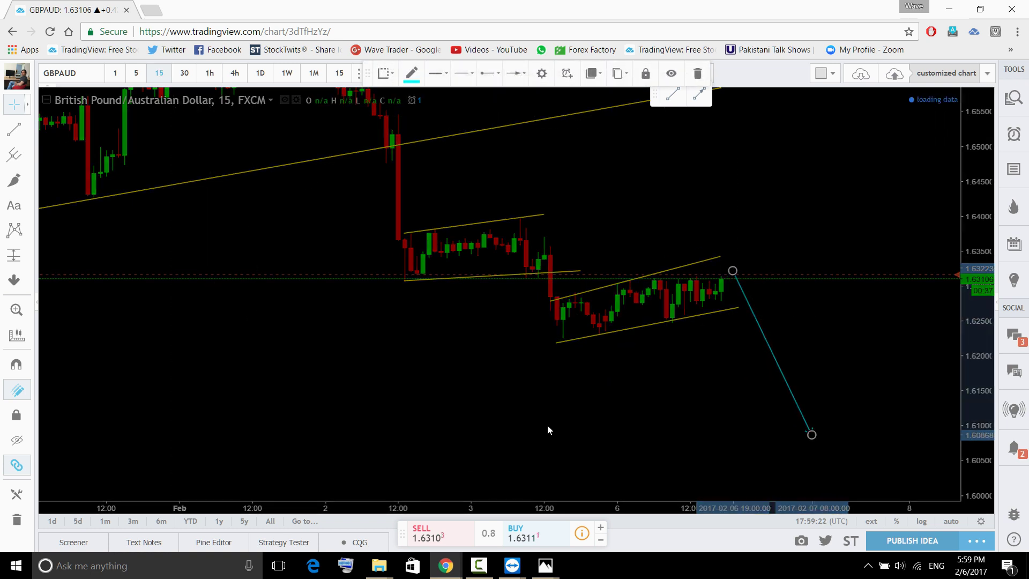
click(519, 485)
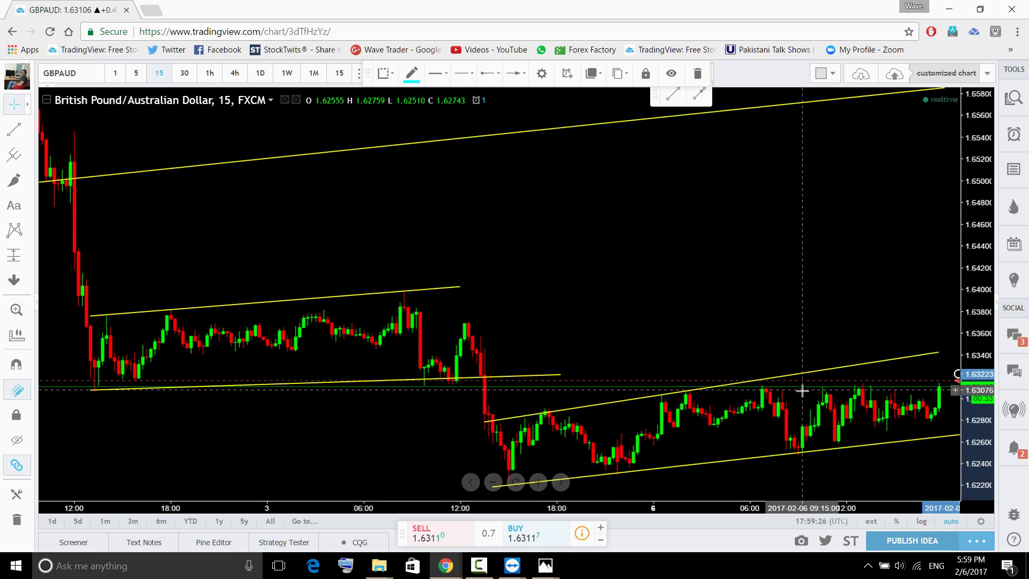
drag(968, 446, 955, 392)
drag(864, 354, 740, 199)
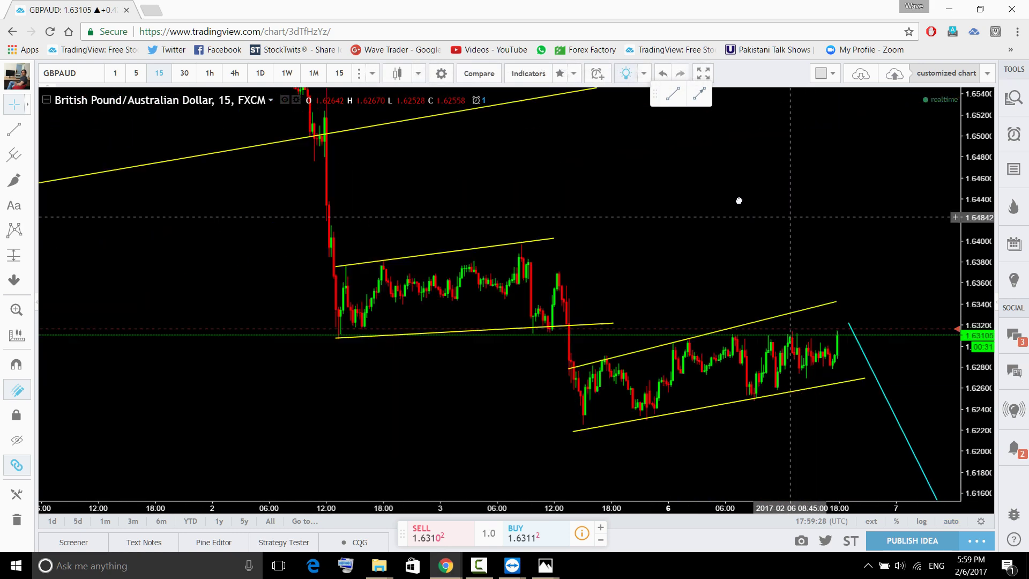
drag(822, 287, 818, 242)
click(793, 339)
drag(793, 340, 825, 335)
click(798, 231)
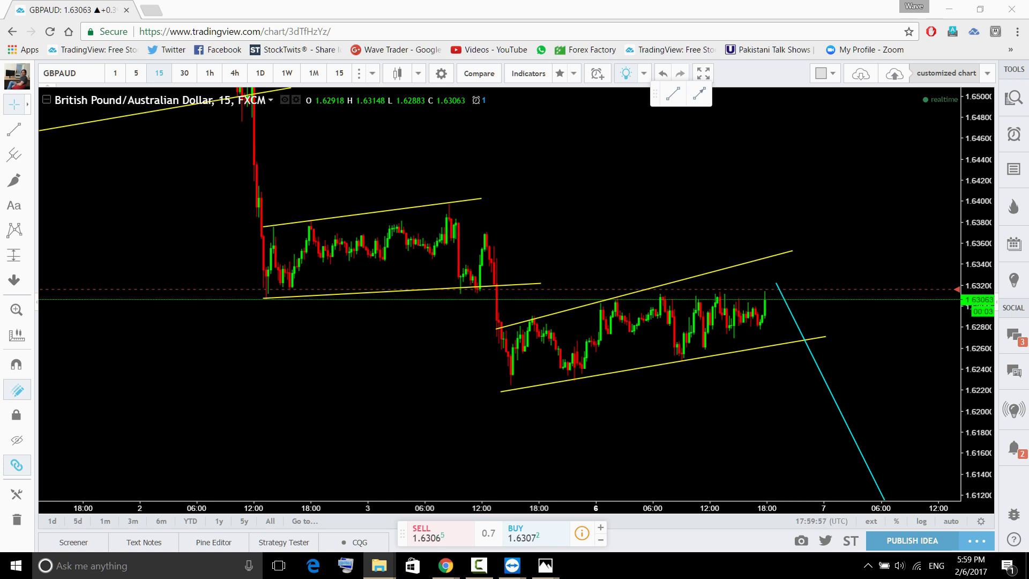
key(alt+Tab)
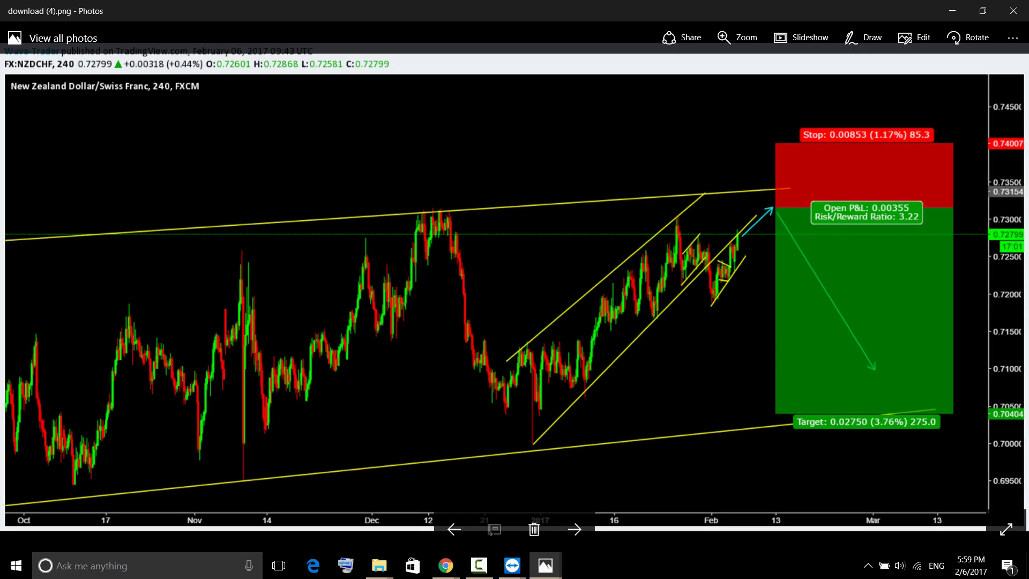
Reopen download (6).png, sketch the rise to the channel top and trace its upper line, then close it.
click(1013, 11)
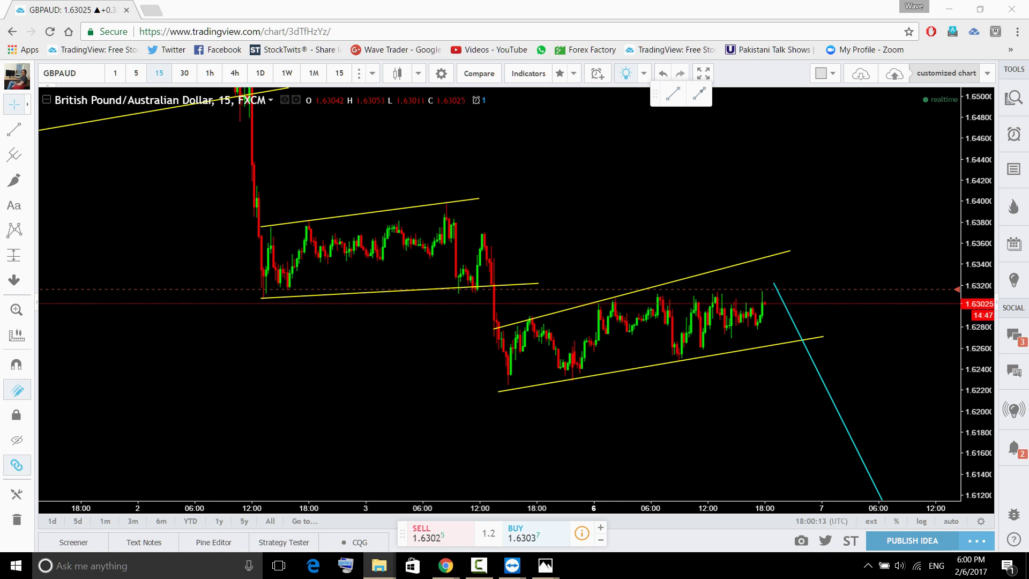
click(545, 565)
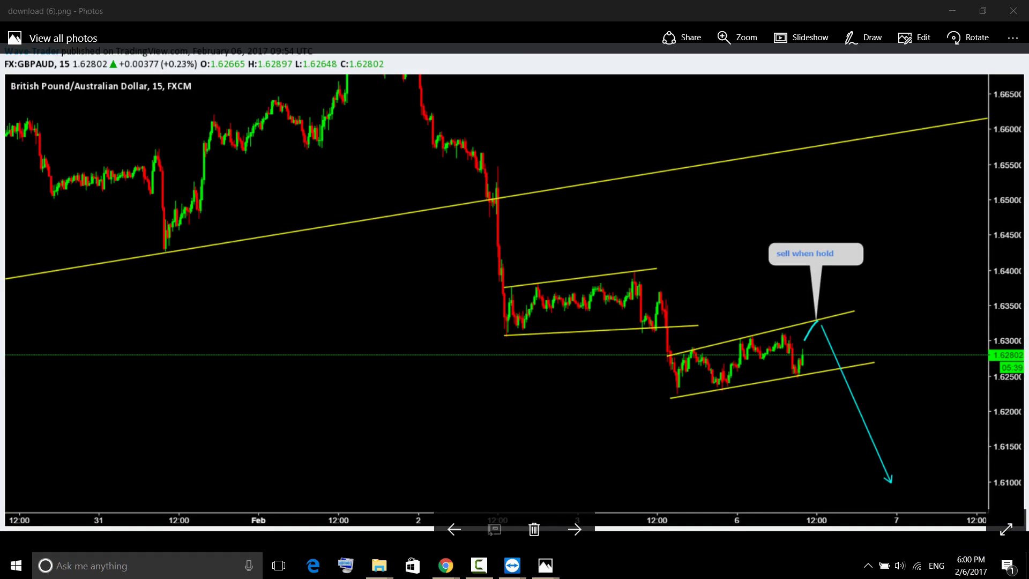
drag(805, 336, 828, 313)
drag(677, 355, 793, 328)
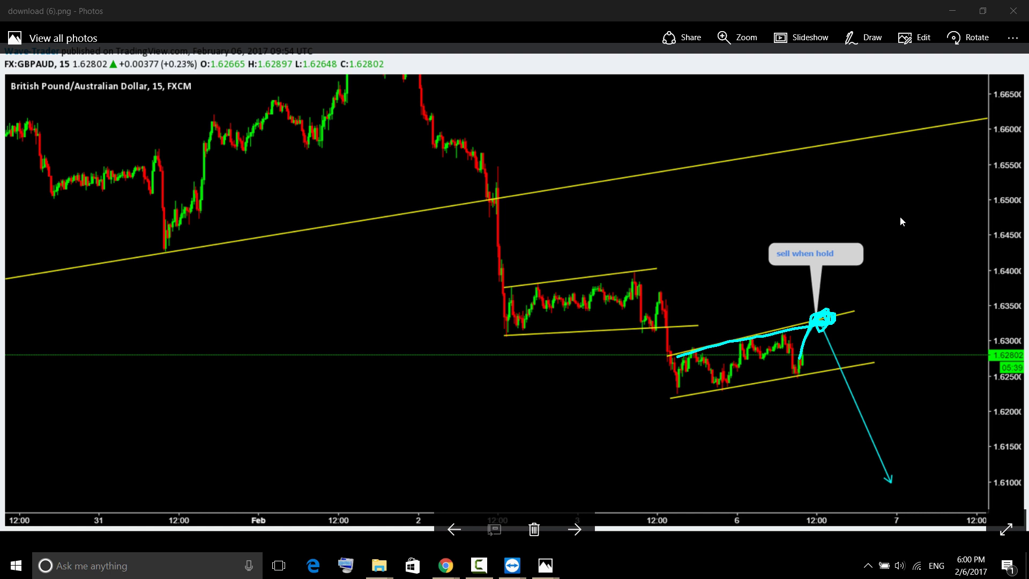
click(1012, 9)
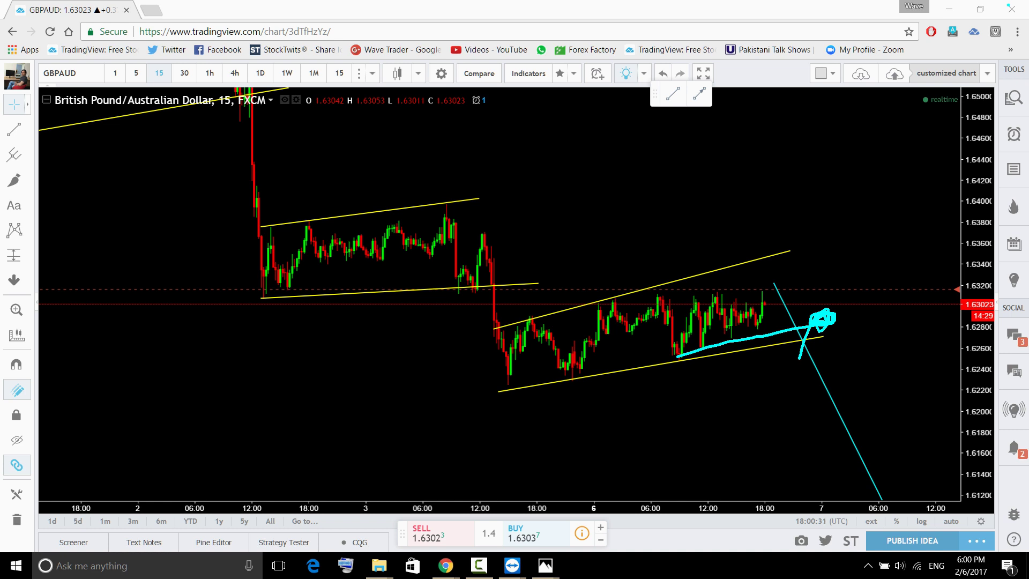
Clear the pen marks and show GBPAUD on 4-hour candles, rescaled to reveal older history.
key(Escape)
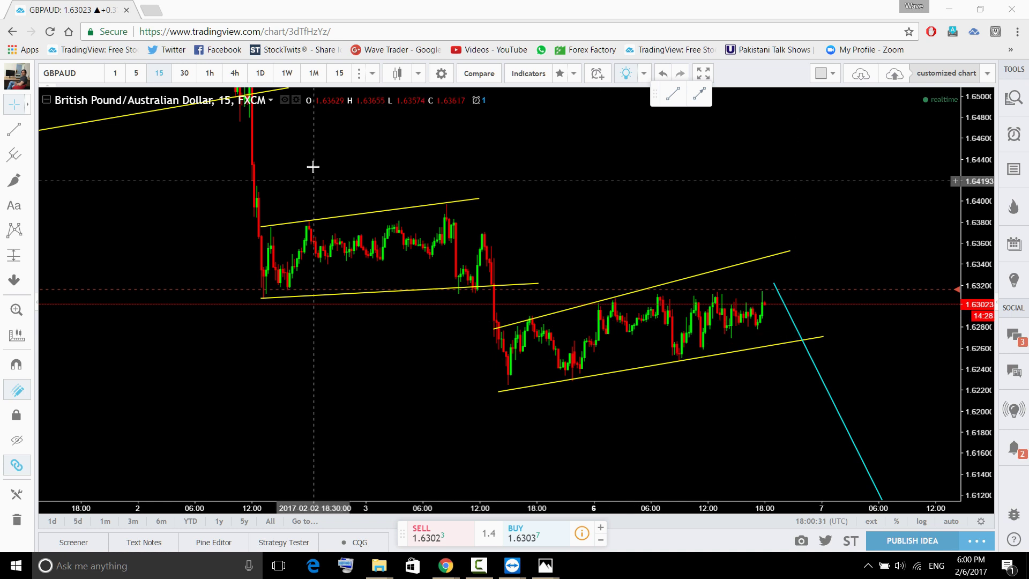
click(234, 73)
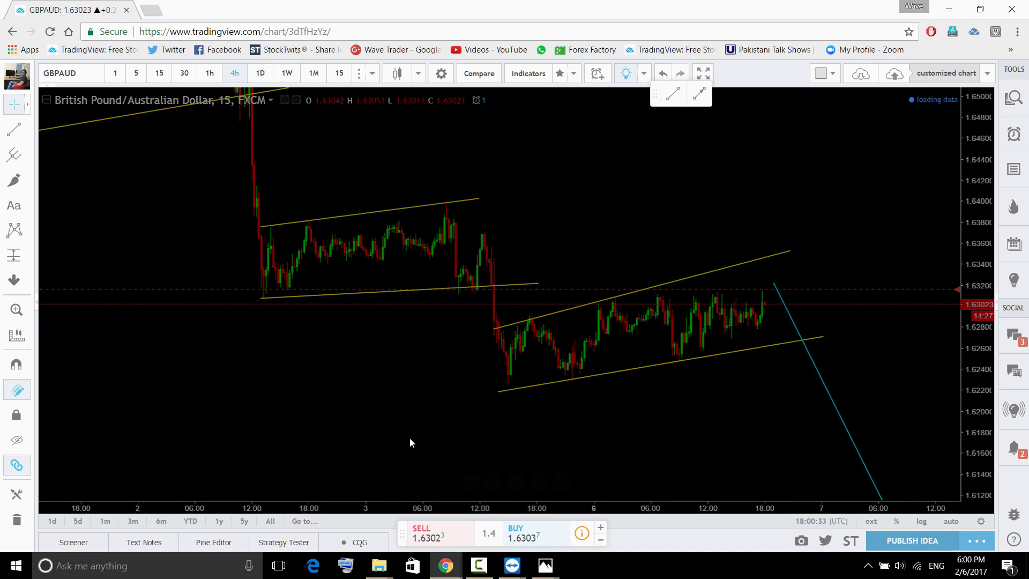
click(514, 486)
drag(978, 332, 978, 390)
mouse_move(827, 444)
mouse_down()
mouse_move(732, 430)
mouse_move(689, 391)
mouse_move(746, 379)
mouse_move(757, 401)
mouse_up()
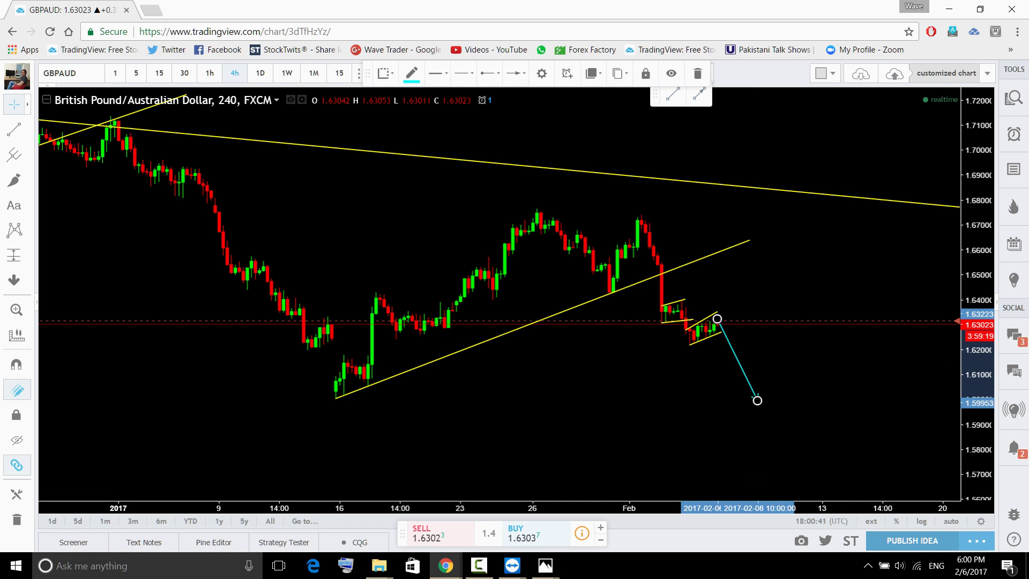
Underline recent price action freehand, undo it, and open the symbol watchlist, scrolling down the list.
drag(370, 396, 804, 379)
key(ctrl+z)
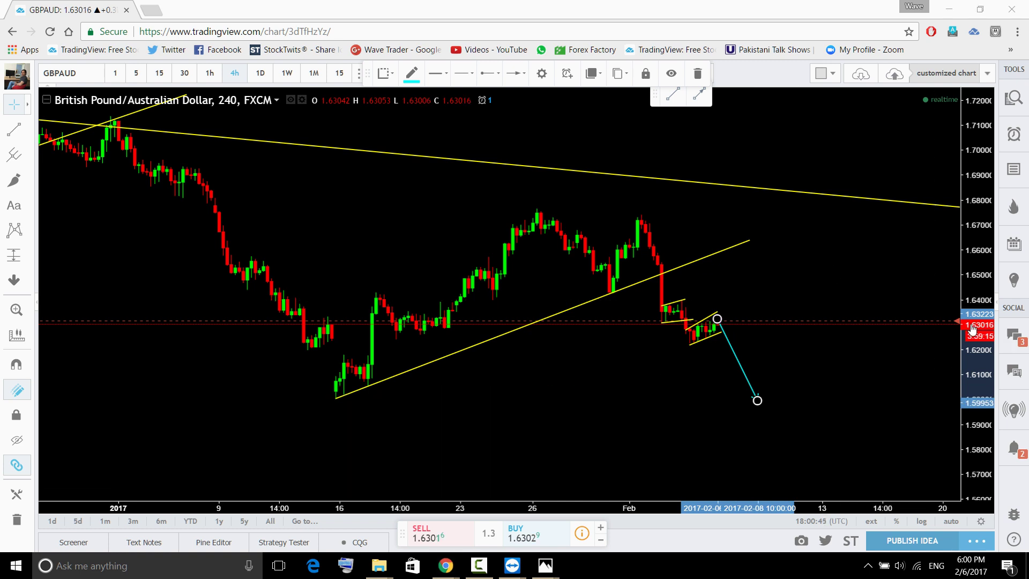
click(1014, 102)
scroll(914, 354, down, 3)
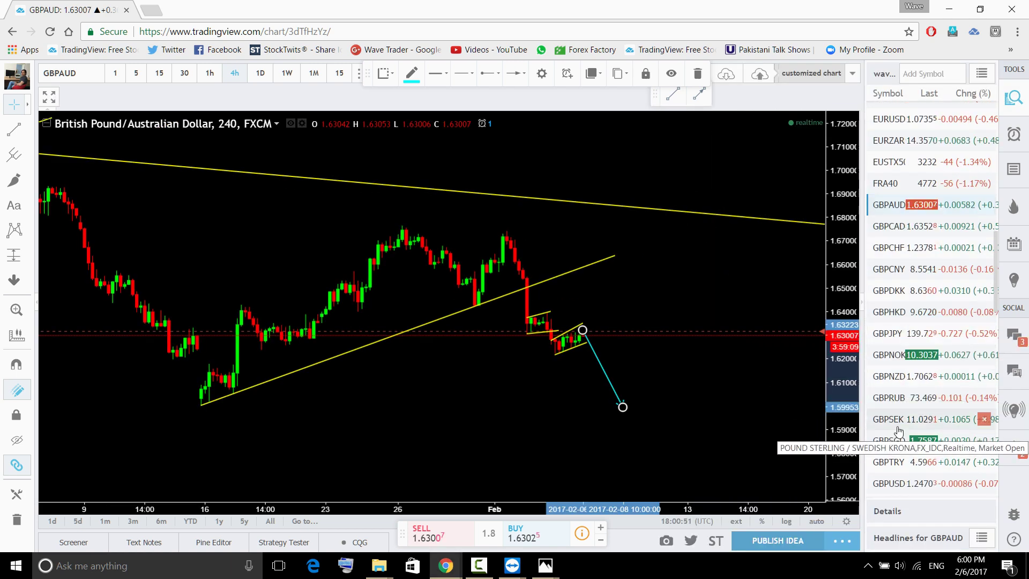
scroll(898, 437, down, 1)
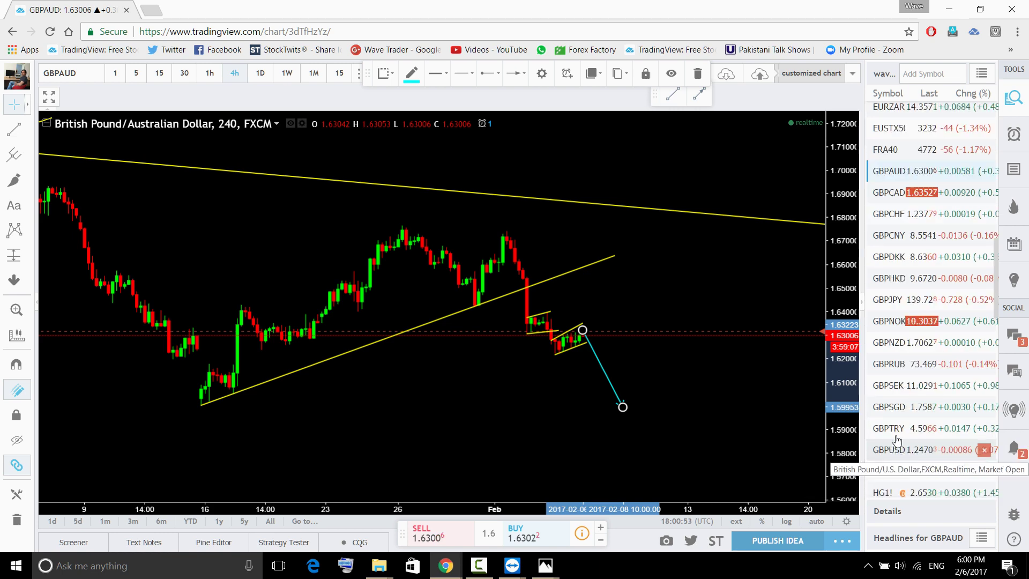
Load GBPCAD, hide the watchlist, and view it on 15-minute candles with the latest bars centered.
click(900, 192)
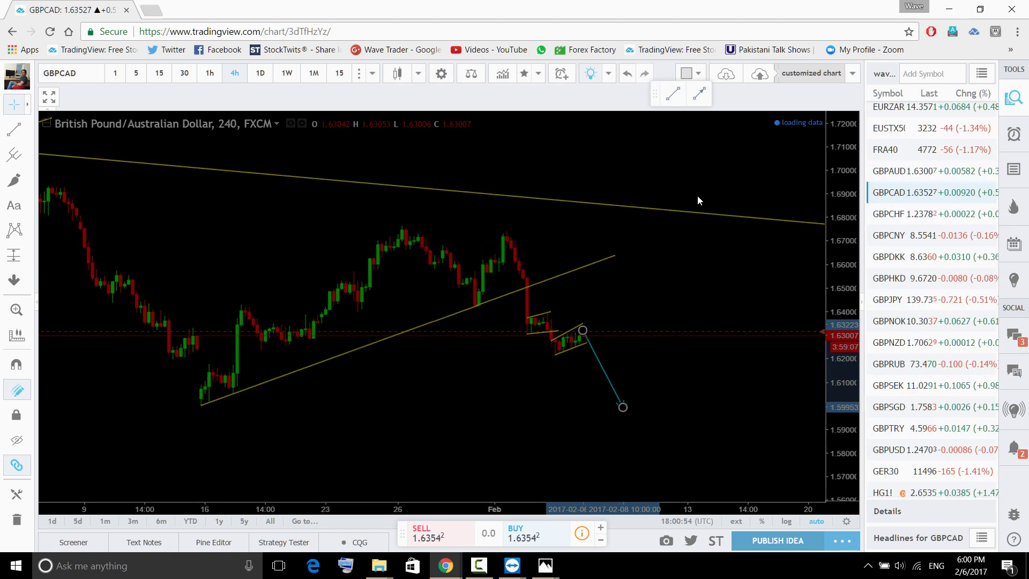
click(1012, 102)
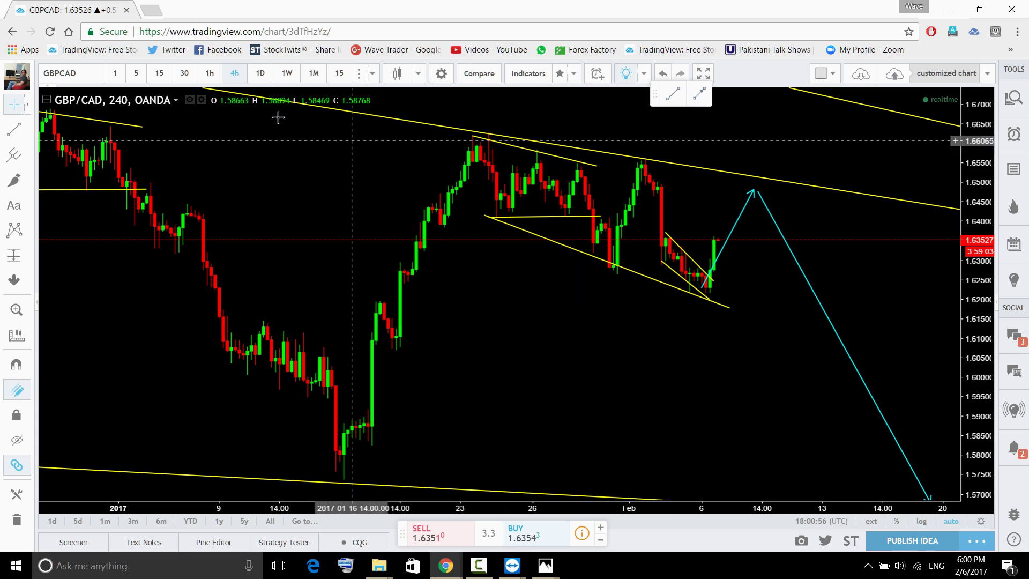
click(159, 73)
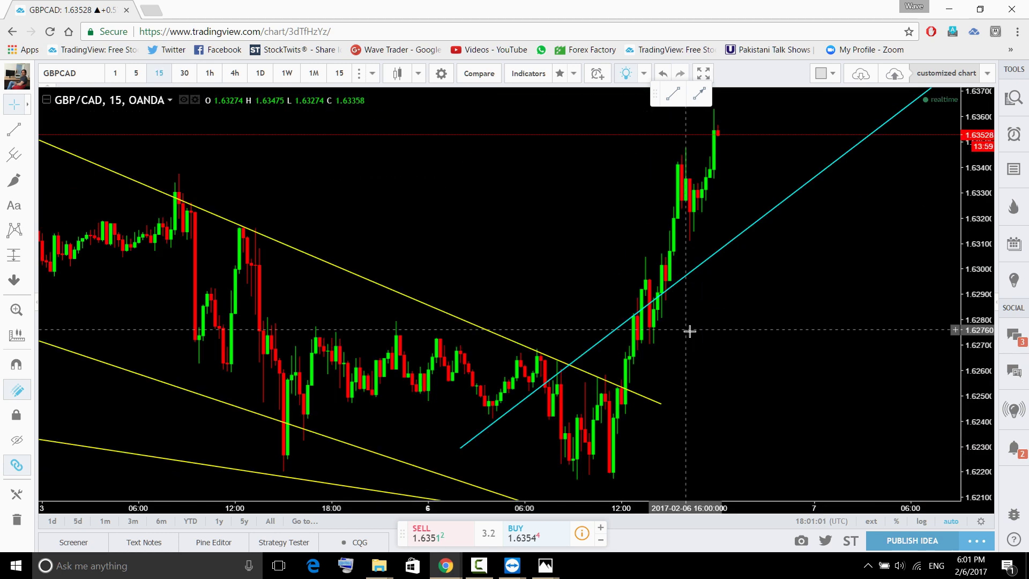
drag(913, 419, 693, 379)
scroll(693, 379, down, 2)
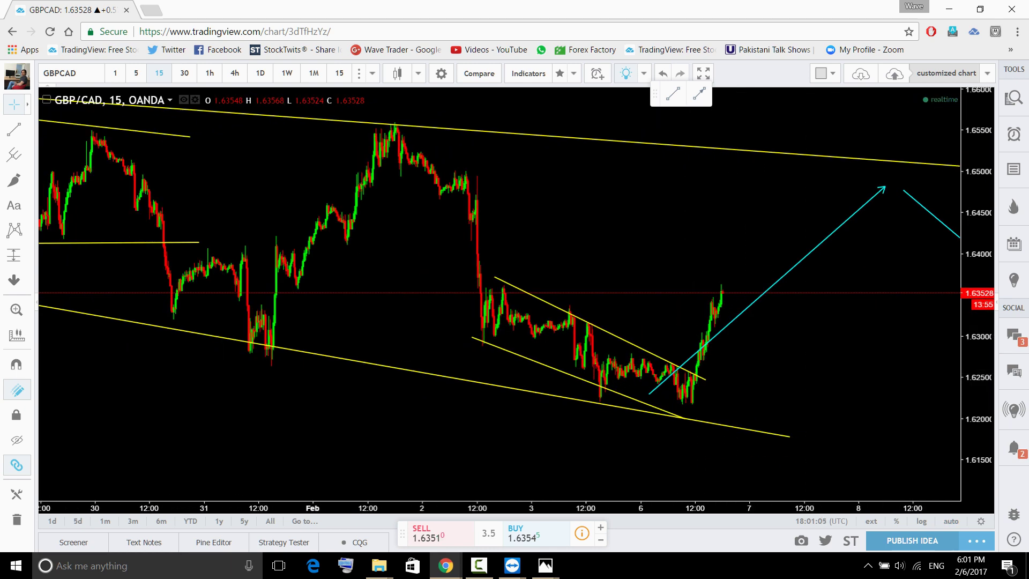
Freehand-circle the falling wedge, mark the breakout rise, and sketch the expected drop after the peak.
mouse_move(519, 280)
mouse_down()
mouse_move(490, 343)
mouse_move(677, 382)
mouse_move(547, 298)
mouse_up()
mouse_move(695, 369)
mouse_down()
mouse_move(720, 306)
mouse_move(776, 273)
mouse_move(849, 200)
mouse_up()
drag(875, 167, 957, 436)
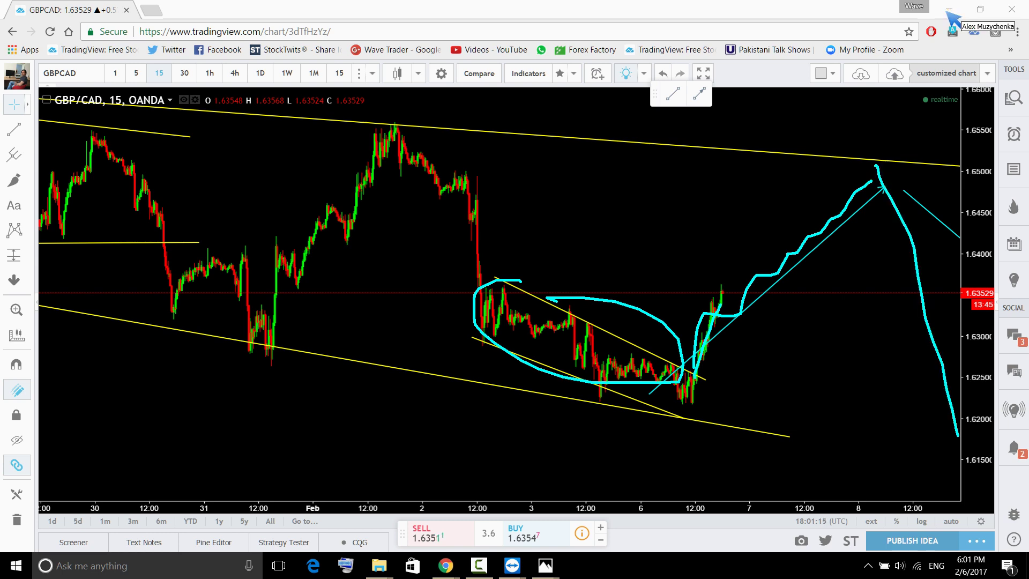
On the 4-hour chart, move the projection's lower end onto the lower channel line.
click(235, 73)
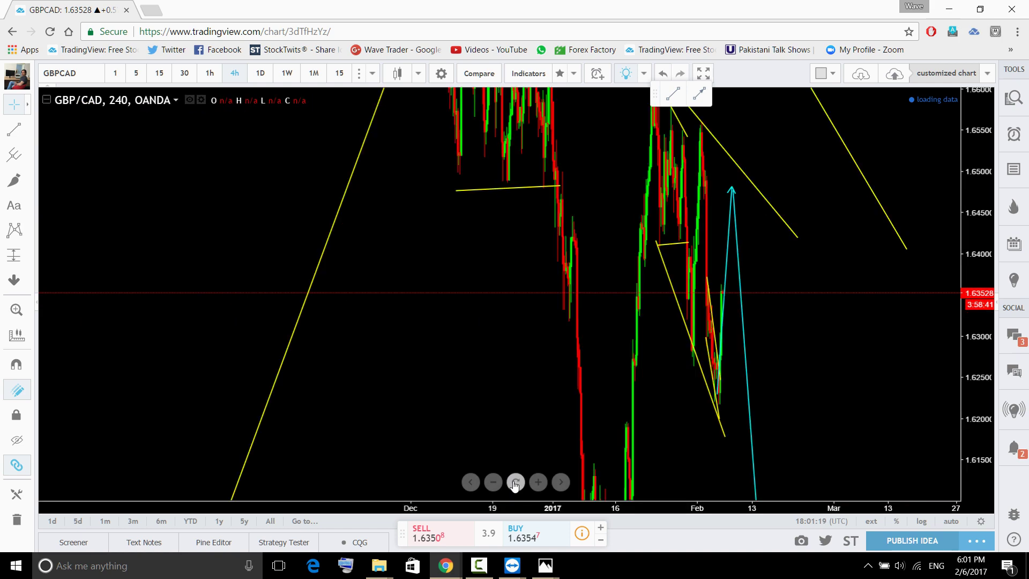
scroll(760, 368, down, 6)
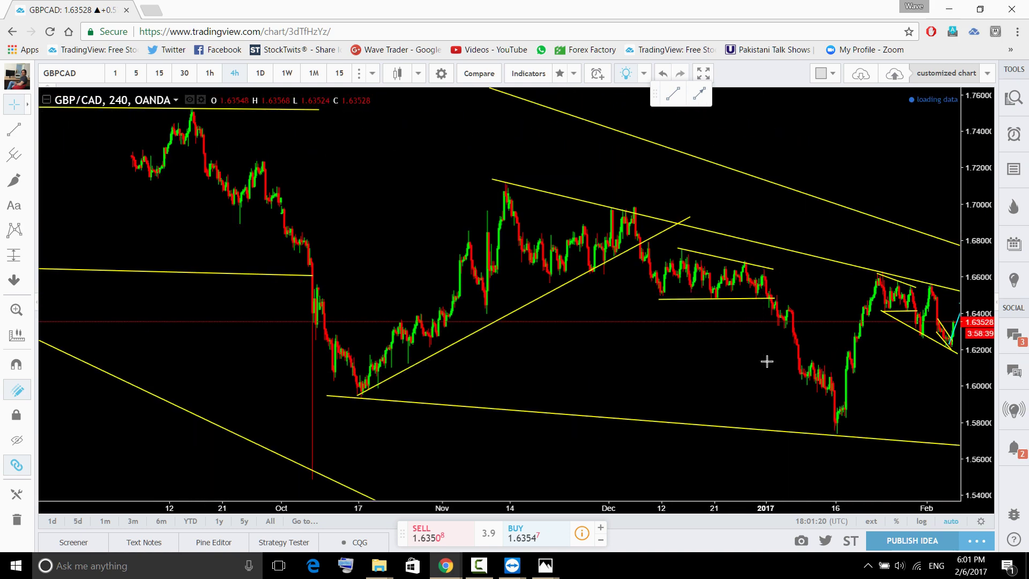
drag(969, 364, 969, 426)
drag(862, 430, 624, 430)
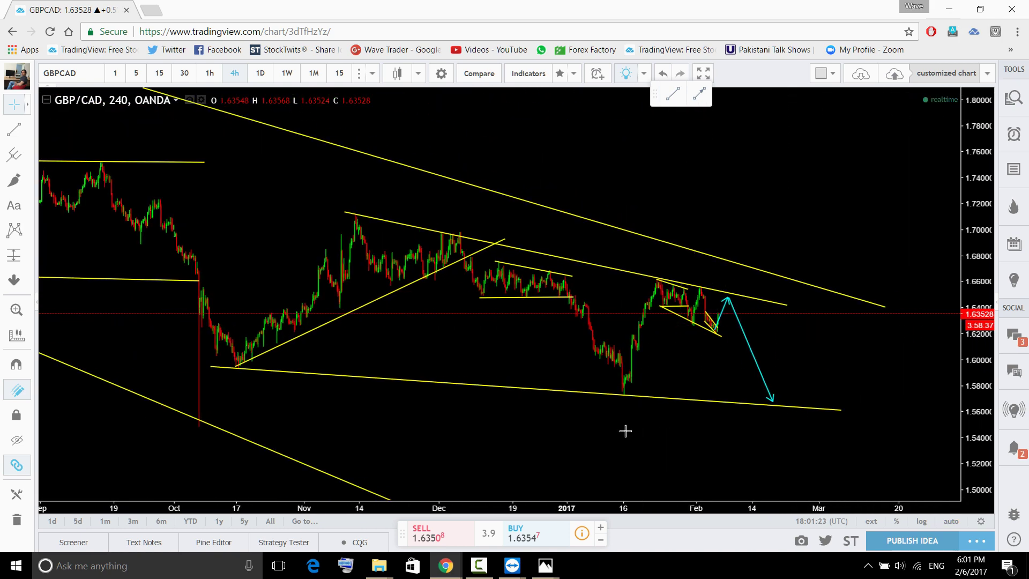
drag(775, 408, 786, 399)
Sketch an upward breakout from the pattern top and circle the lower-line target, then clear the marks.
mouse_move(657, 275)
mouse_down()
mouse_move(740, 299)
mouse_move(748, 220)
mouse_up()
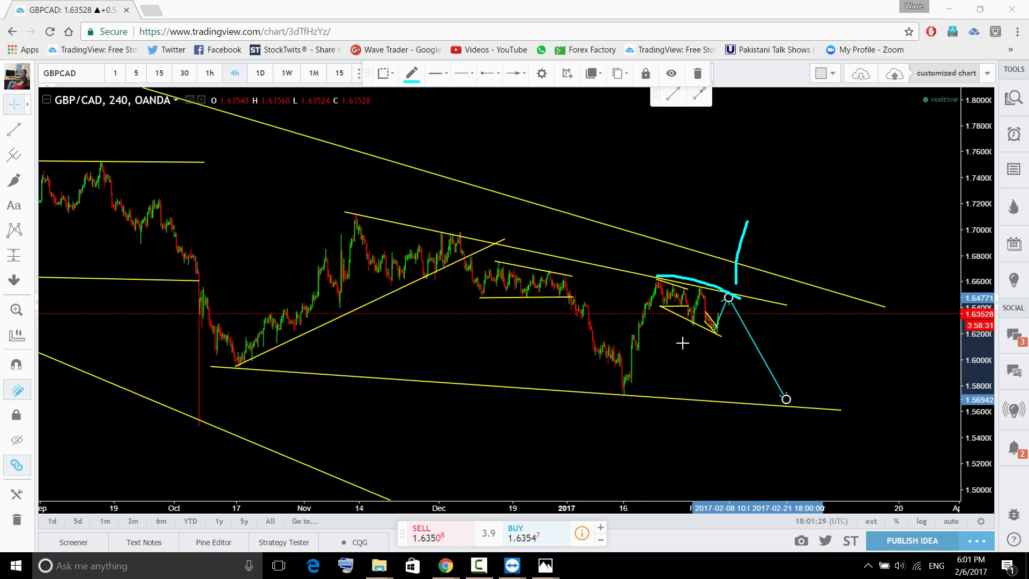
mouse_move(738, 302)
mouse_down()
mouse_move(785, 414)
mouse_move(734, 336)
mouse_move(764, 294)
mouse_up()
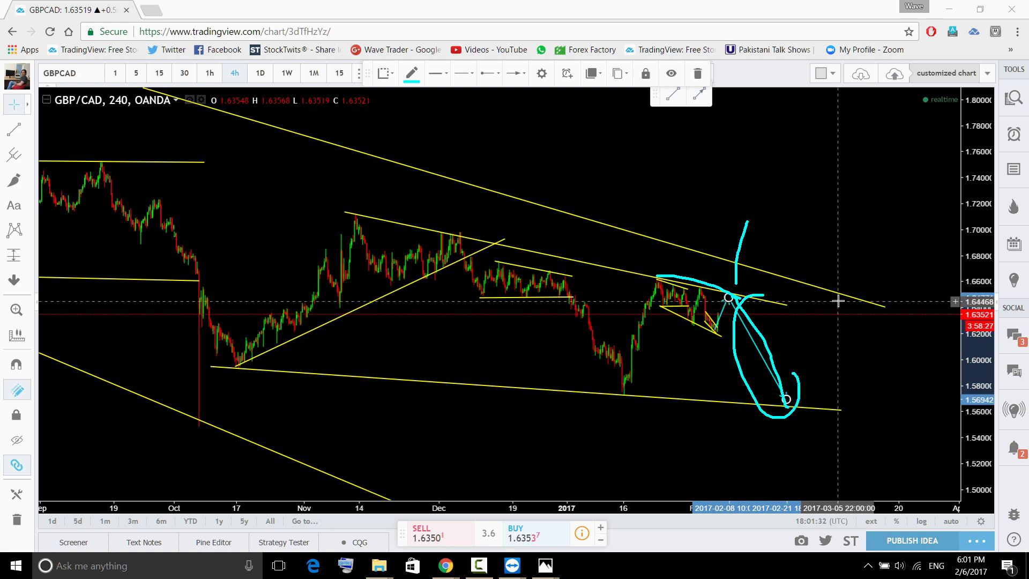
key(Escape)
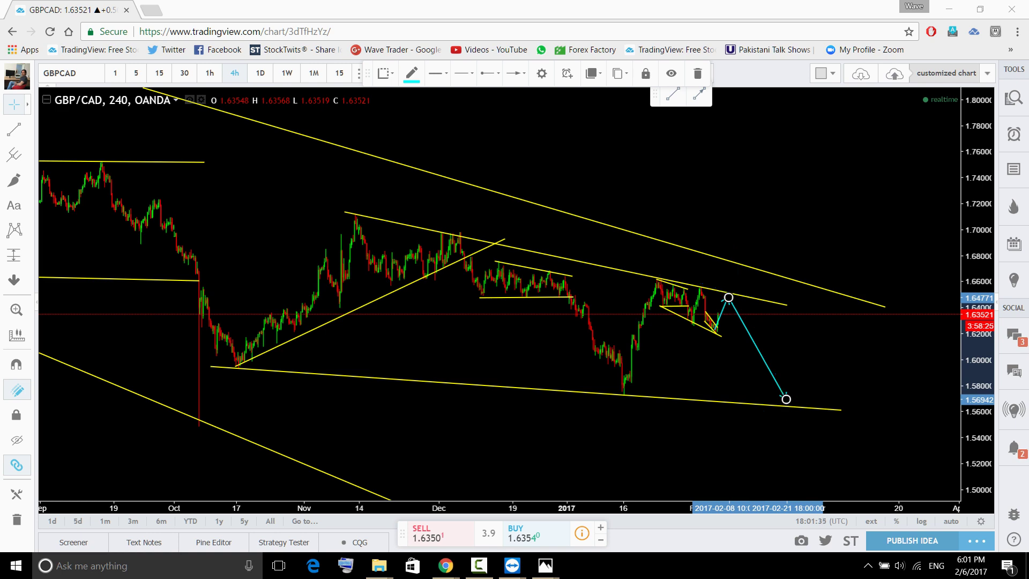
Reset and recenter the view on the recent pattern and projection, then select the projection arrow.
click(514, 491)
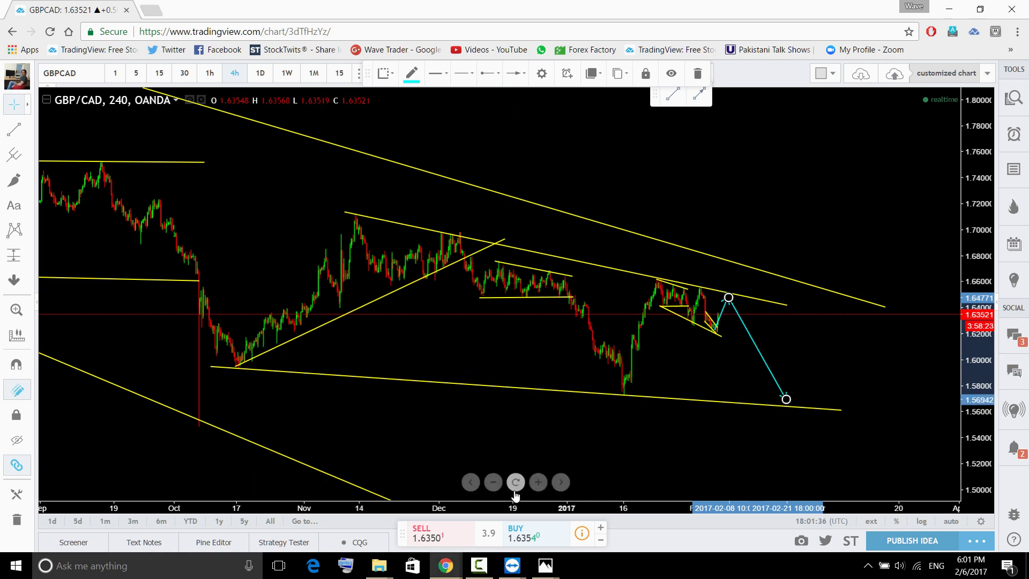
scroll(683, 339, down, 5)
drag(978, 343, 978, 372)
drag(786, 403, 497, 425)
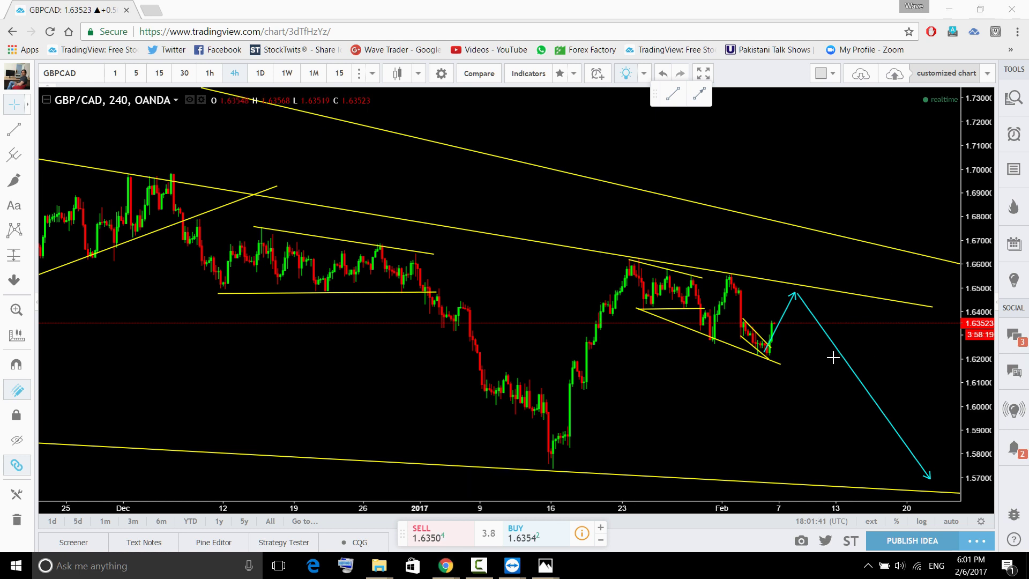
click(793, 299)
Trace the projected fall from the peak freehand, undo it, and reopen the watchlist.
drag(806, 286, 914, 464)
key(ctrl+z)
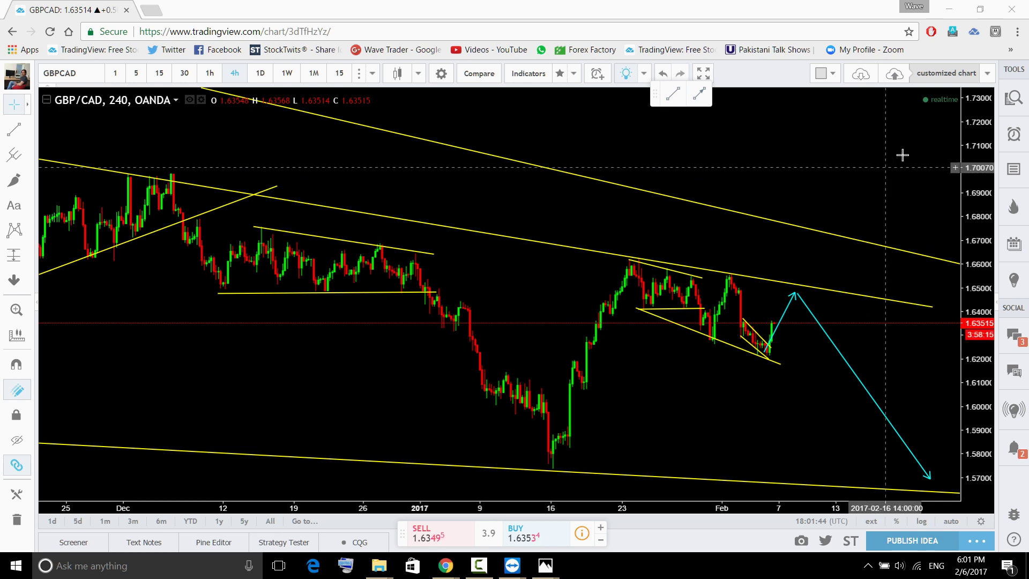
click(1013, 97)
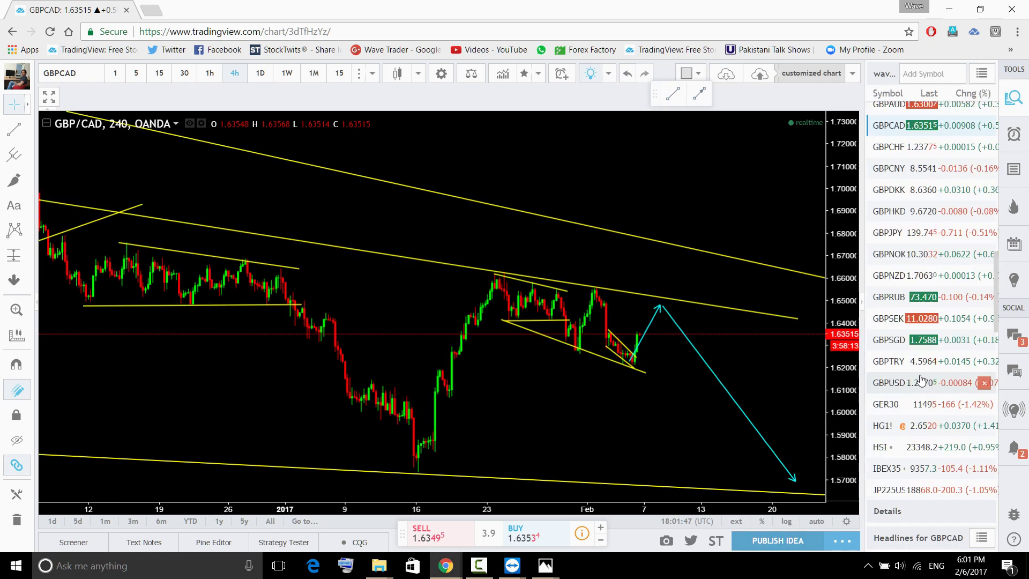
Load GBPUSD on the 1-hour timeframe with a compressed scale and select the falling wedge drawing.
click(899, 385)
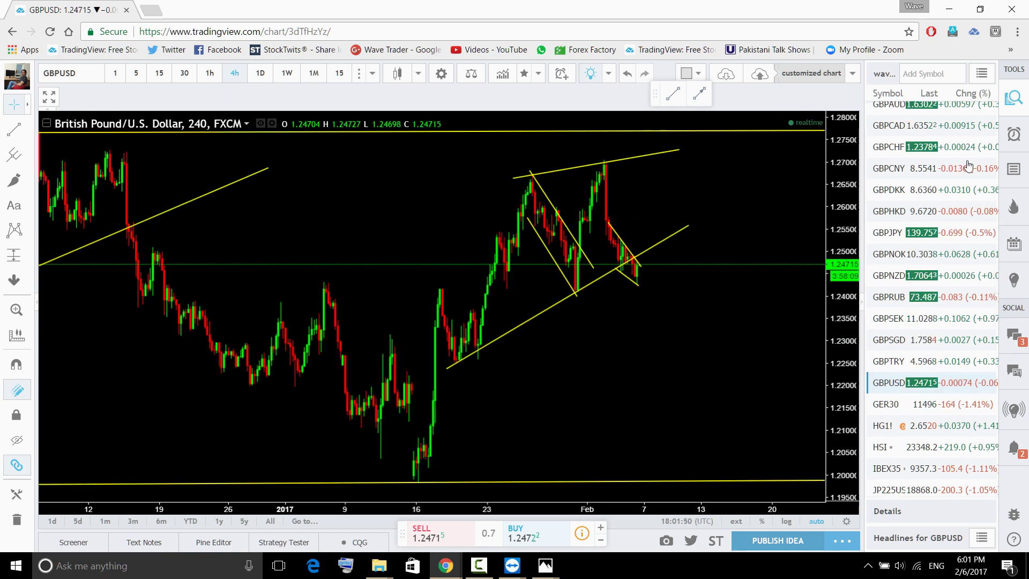
click(1014, 98)
click(210, 73)
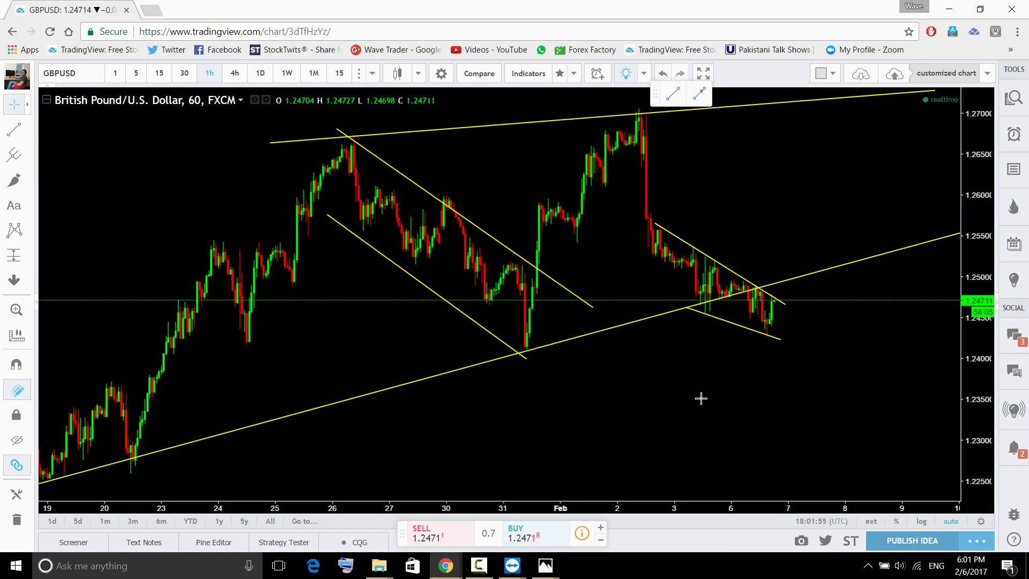
scroll(871, 323, down, 2)
drag(977, 271, 807, 386)
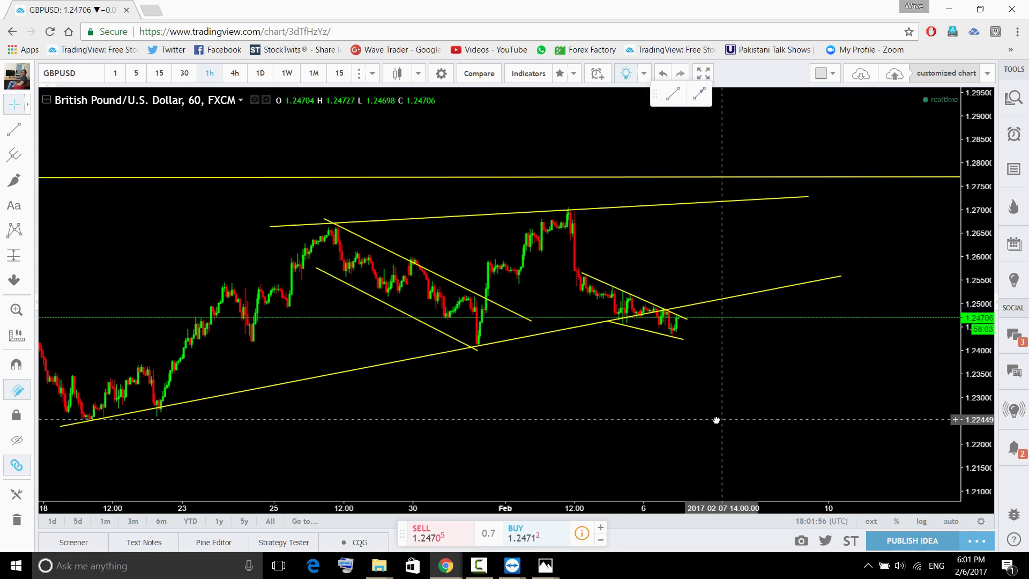
click(684, 321)
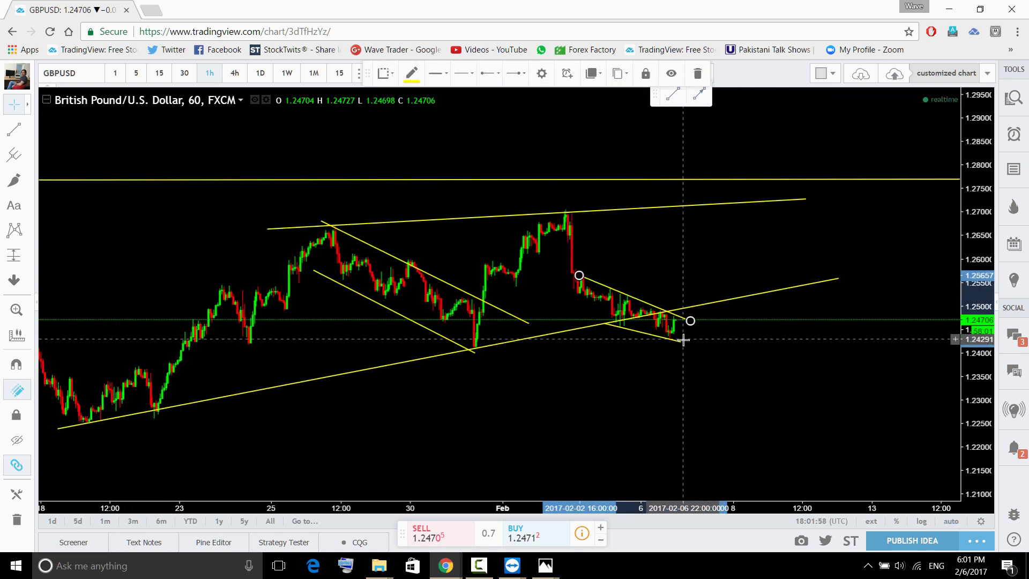
mouse_move(689, 345)
mouse_down()
mouse_move(677, 367)
mouse_move(760, 349)
mouse_up()
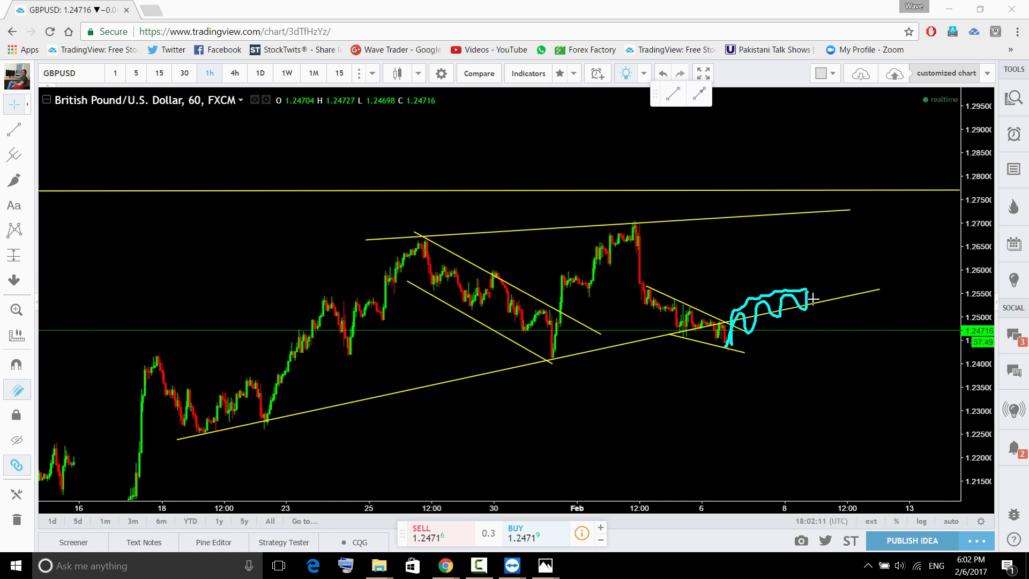
Sketch a projected drop after the loop, then clear the freehand marks.
drag(812, 305, 849, 434)
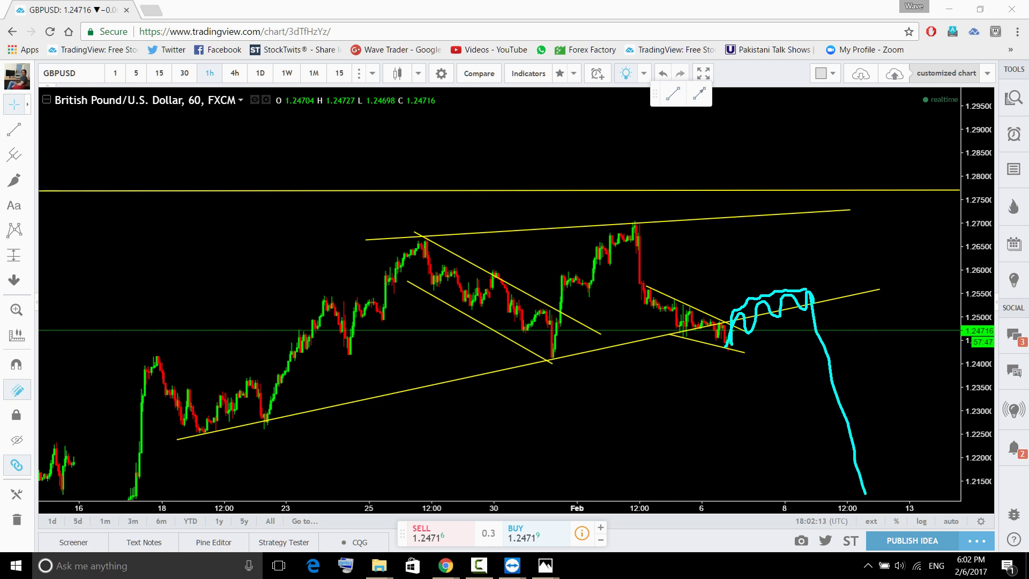
key(Escape)
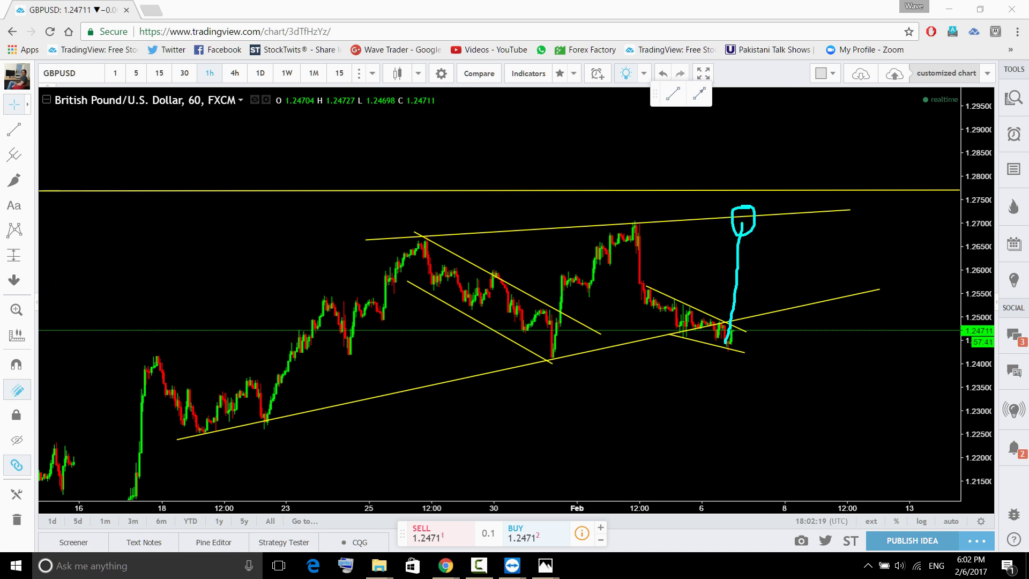
key(ctrl+z)
Review GBPUSD on the 4-hour and then the daily timeframe, resetting and shifting the view.
click(235, 73)
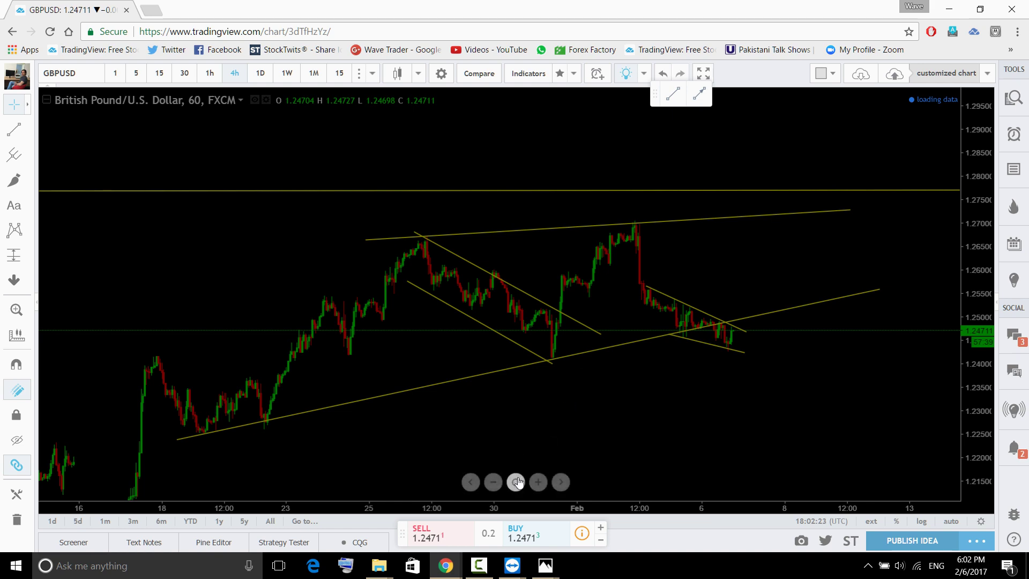
click(517, 483)
scroll(683, 333, down, 4)
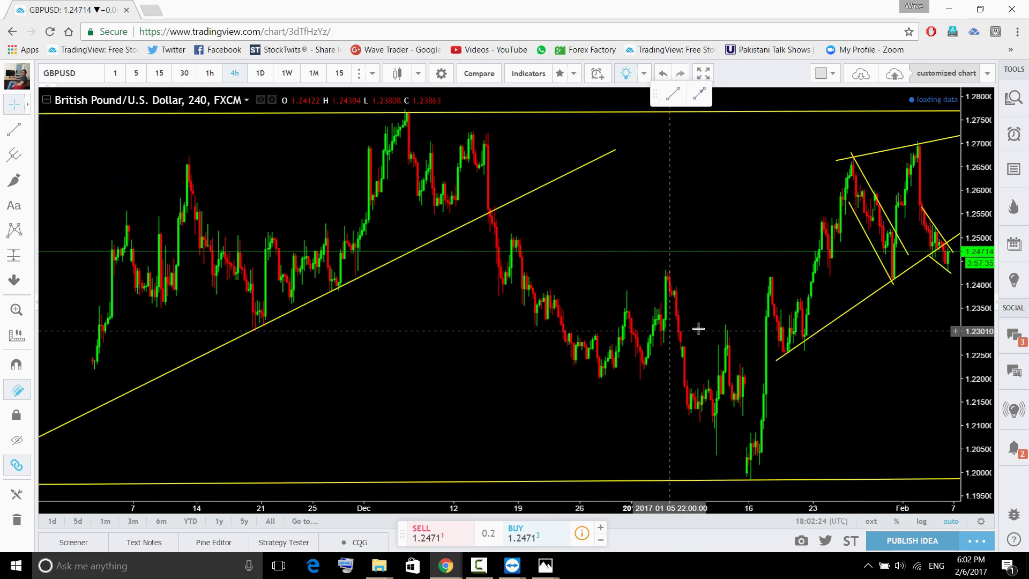
click(261, 74)
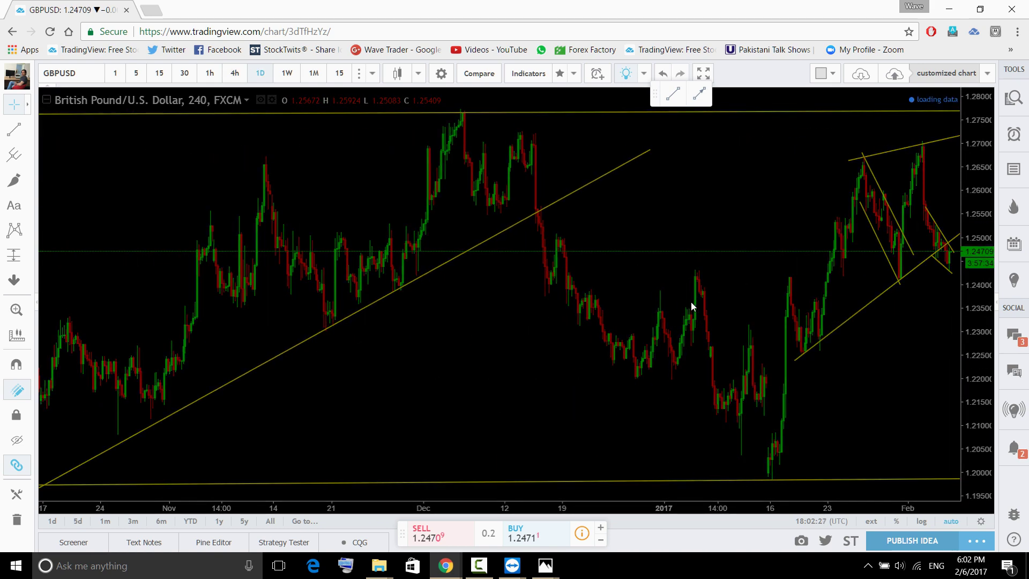
scroll(813, 347, up, 5)
drag(833, 331, 574, 340)
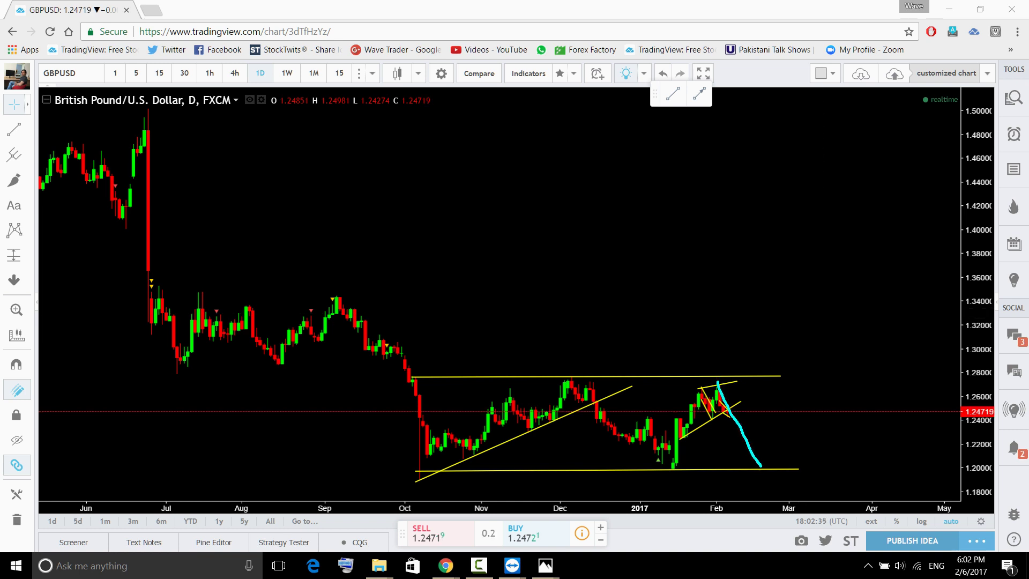
Open the watchlist, scroll down, and load the NZDCHF chart.
click(1013, 97)
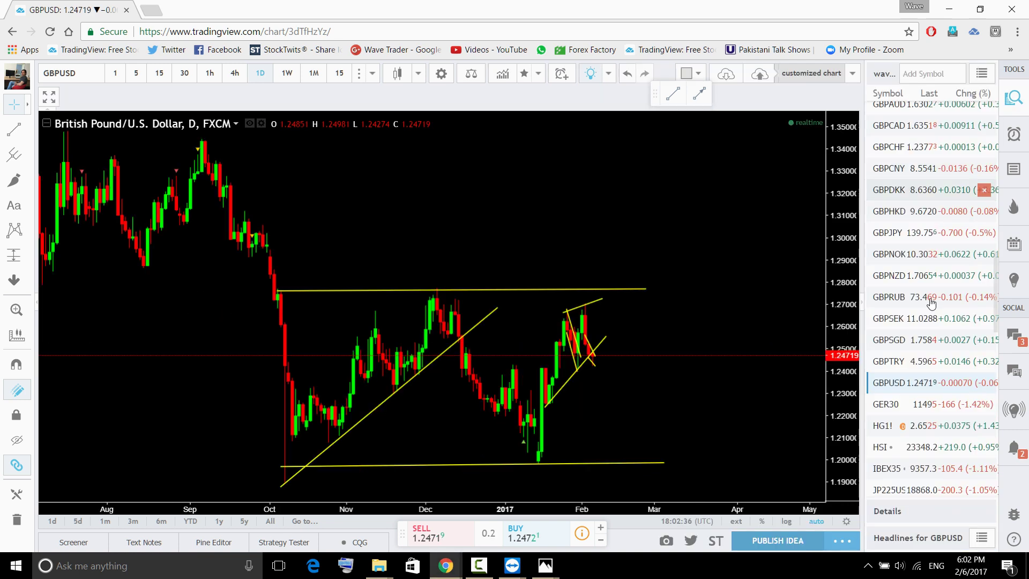
scroll(929, 417, down, 5)
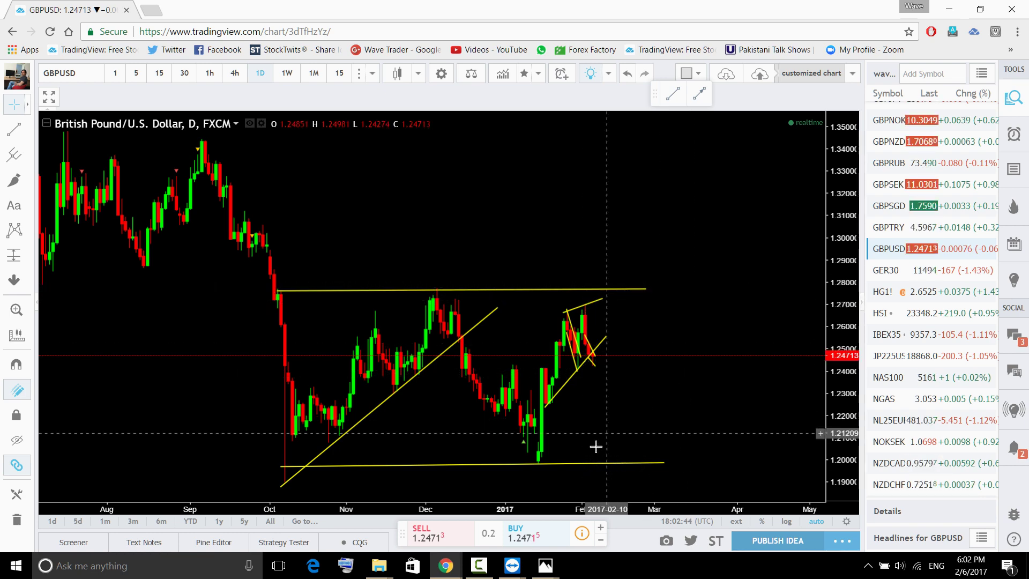
scroll(968, 394, down, 3)
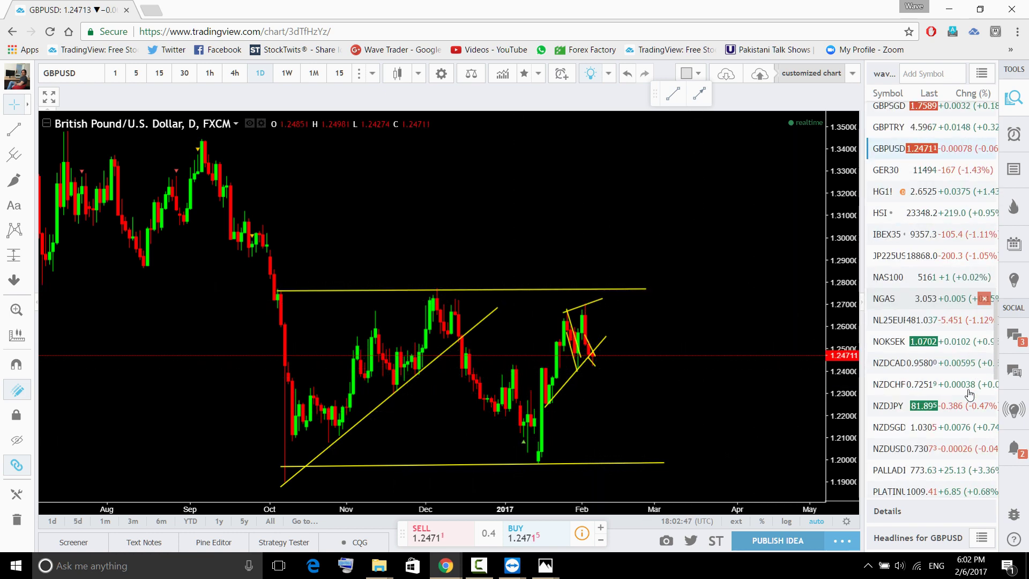
click(901, 385)
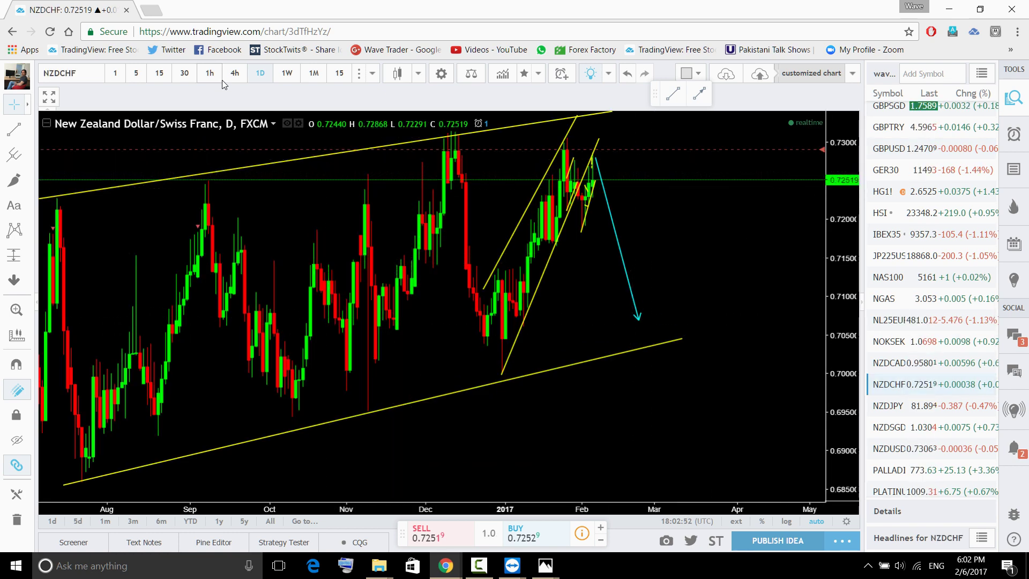
Put NZDCHF on the 1-hour chart and flatten the lower channel trendline's right end.
click(236, 73)
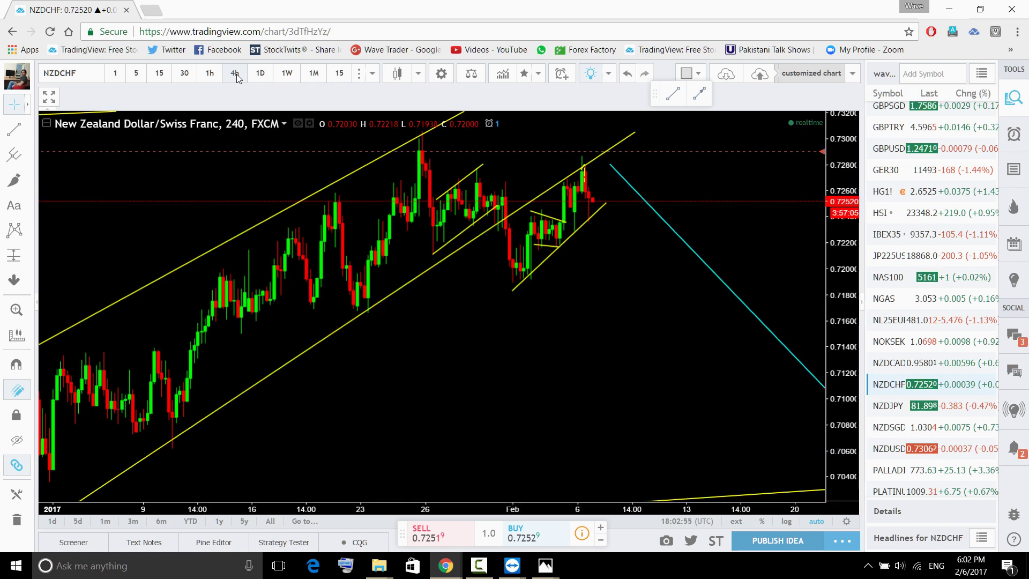
click(208, 74)
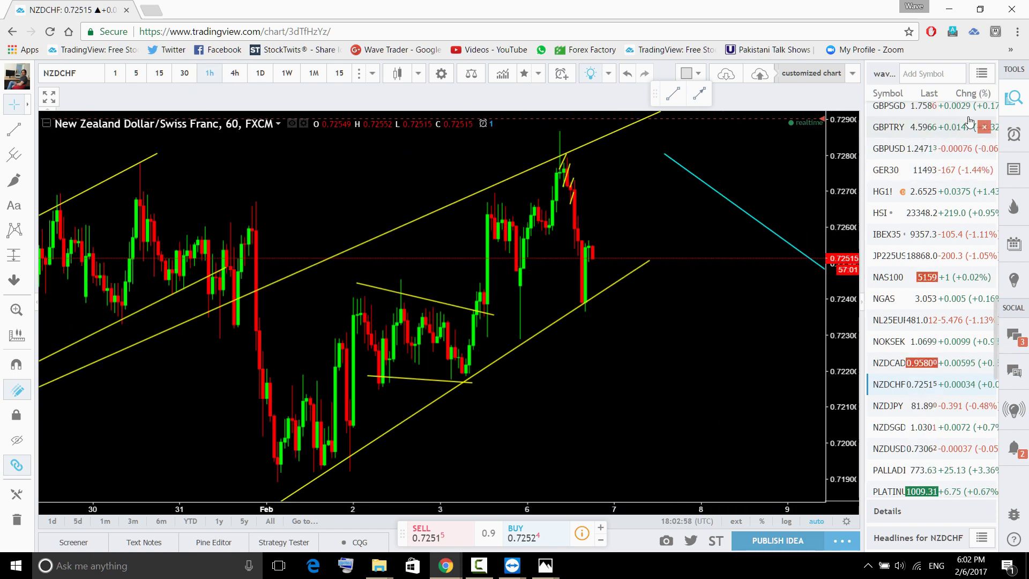
click(1013, 99)
drag(964, 209, 940, 339)
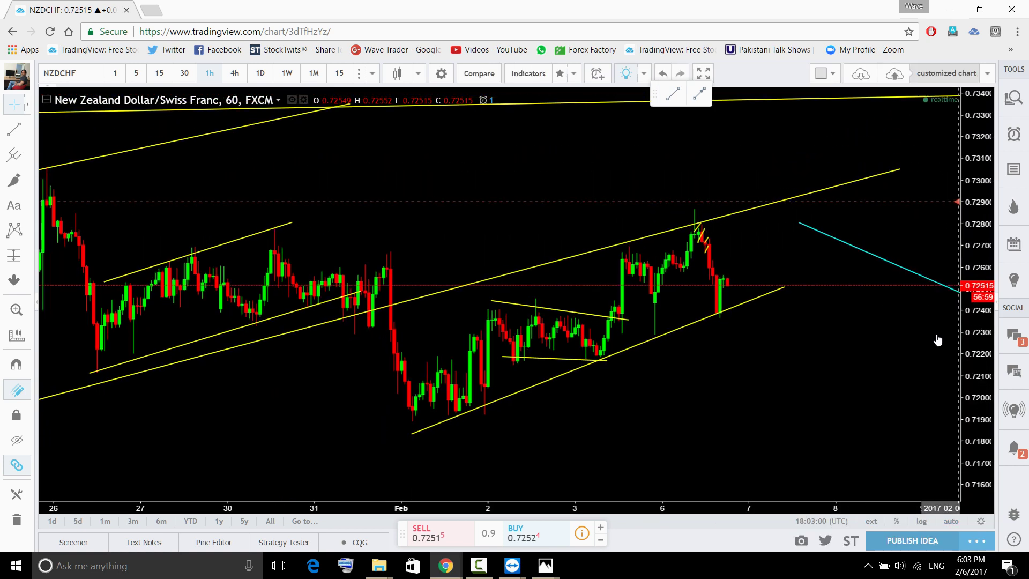
drag(755, 358, 780, 351)
drag(809, 281, 830, 281)
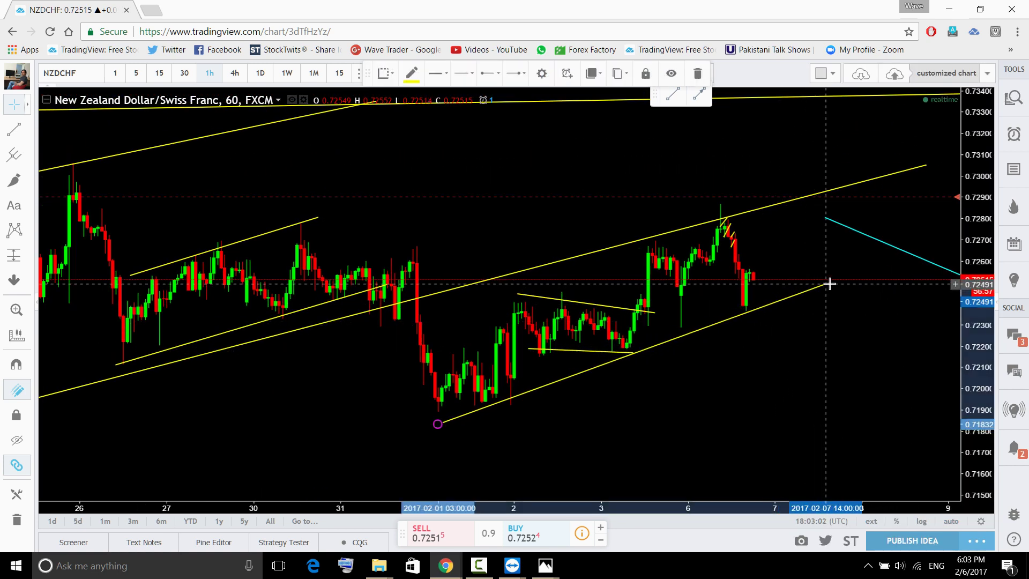
Sketch a cyan level from the January 26 high, a circled target and a rise toward it, then clear them.
scroll(809, 367, down, 5)
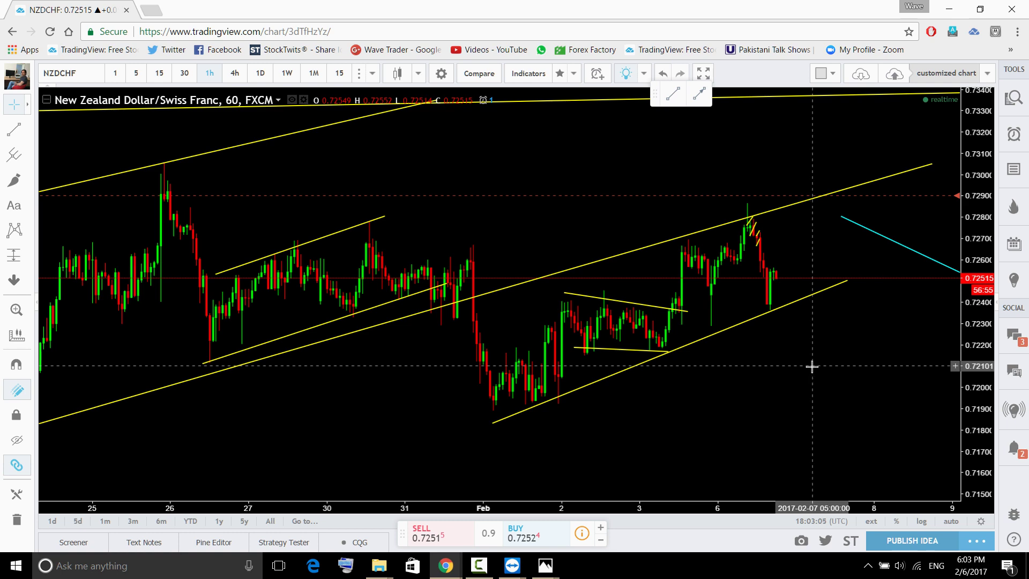
drag(968, 347, 966, 333)
drag(902, 349, 881, 376)
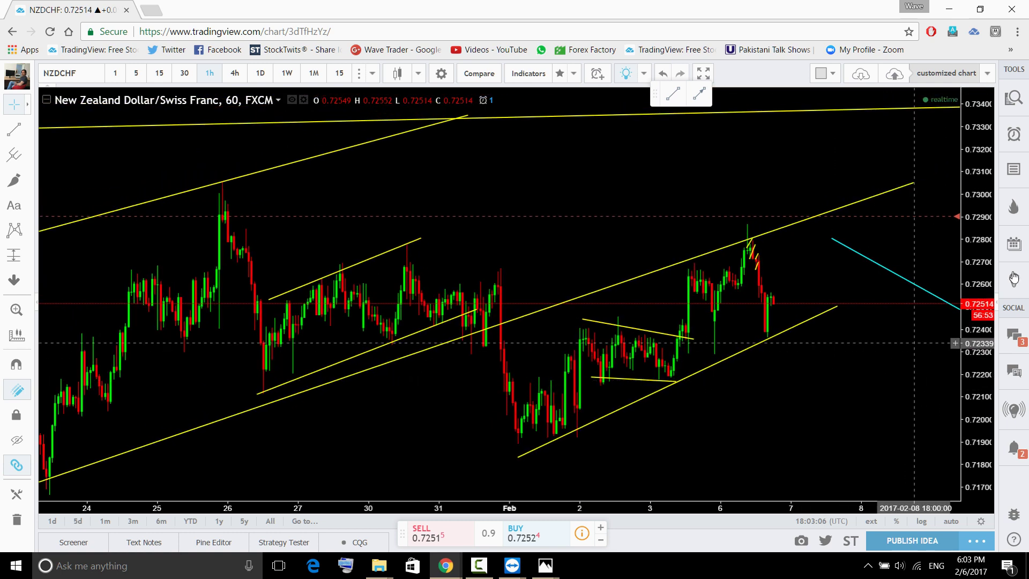
drag(206, 187, 859, 186)
mouse_move(797, 176)
mouse_down()
mouse_move(766, 184)
mouse_move(783, 178)
mouse_up()
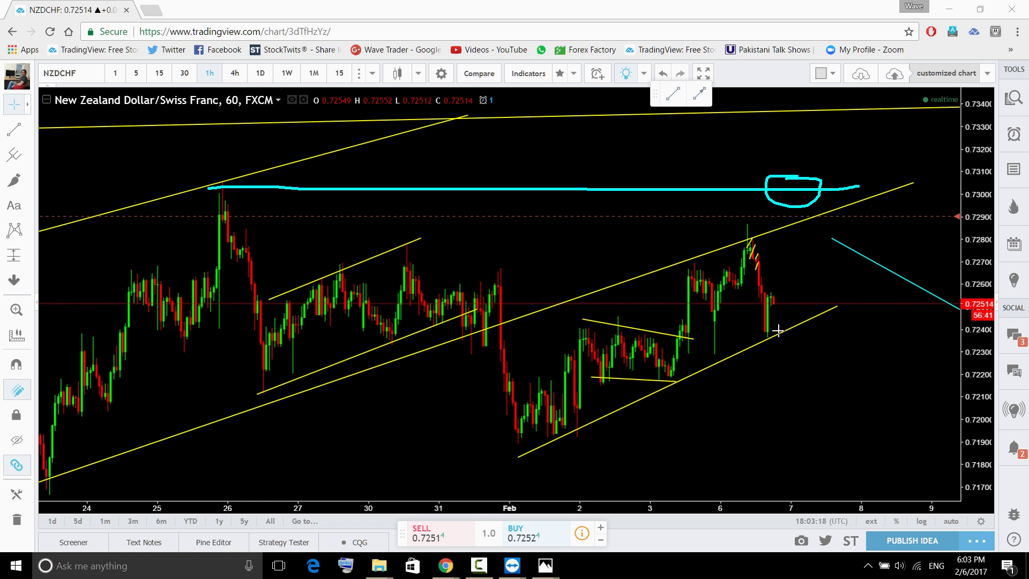
drag(778, 325, 813, 196)
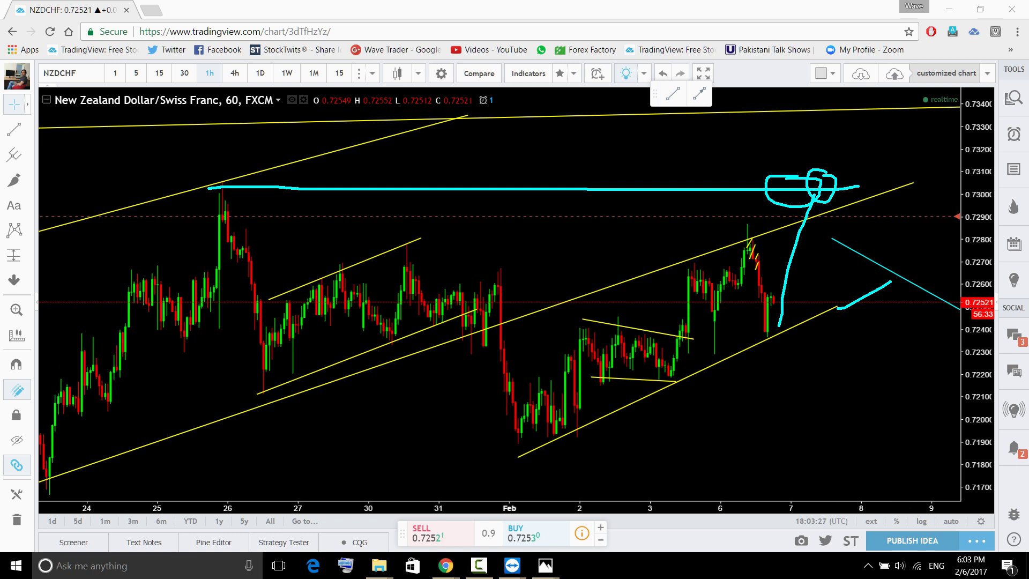
key(Escape)
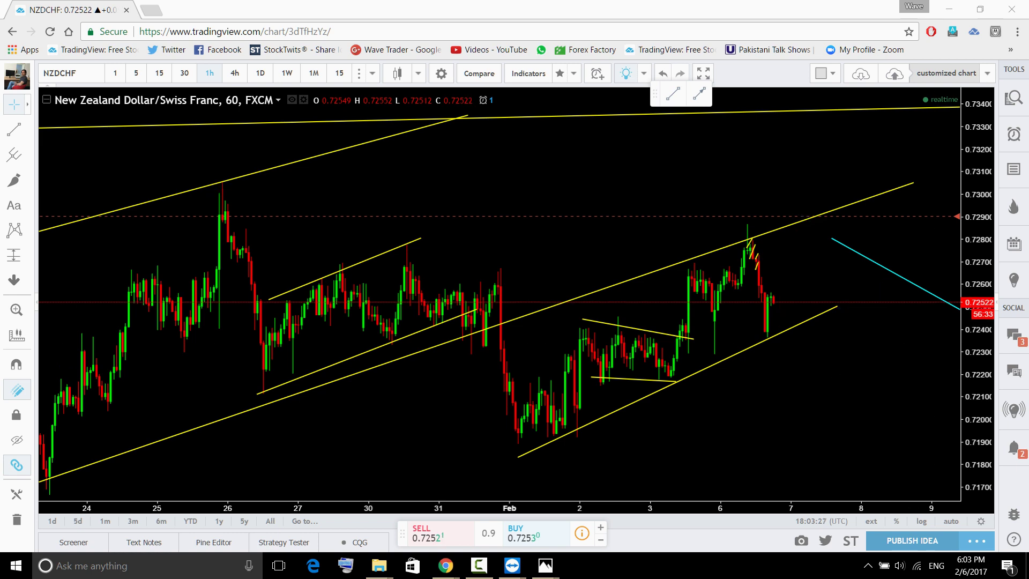
Switch to 1-minute candles, pan back to the 09:00 rally, and trace it in cyan toward 0.7286.
click(115, 73)
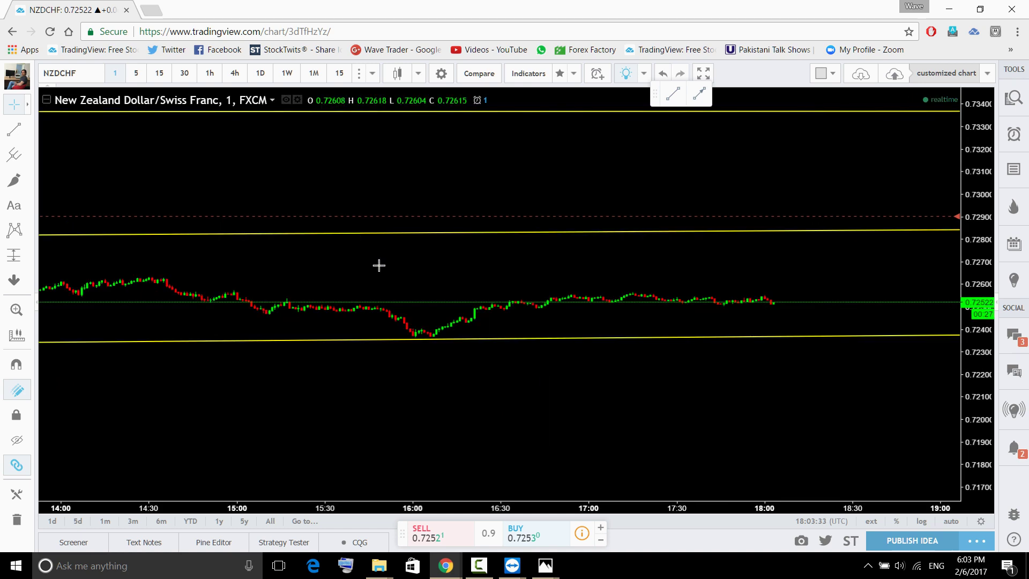
click(516, 483)
scroll(484, 259, down, 7)
scroll(483, 262, down, 3)
drag(490, 296, 673, 363)
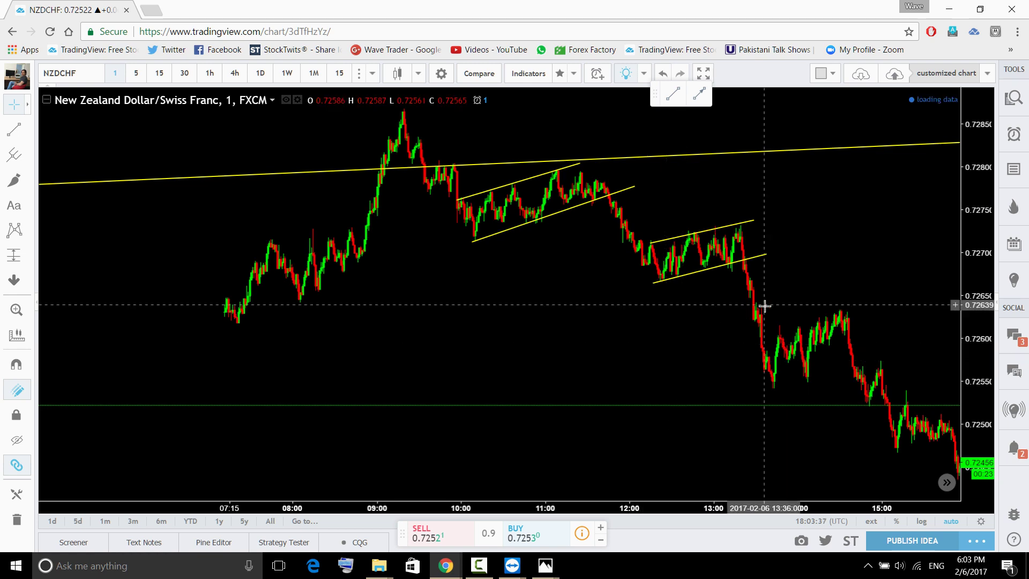
scroll(767, 305, up, 2)
drag(968, 315, 967, 270)
drag(647, 185, 856, 275)
scroll(739, 322, up, 1)
drag(464, 403, 540, 379)
scroll(921, 377, up, 4)
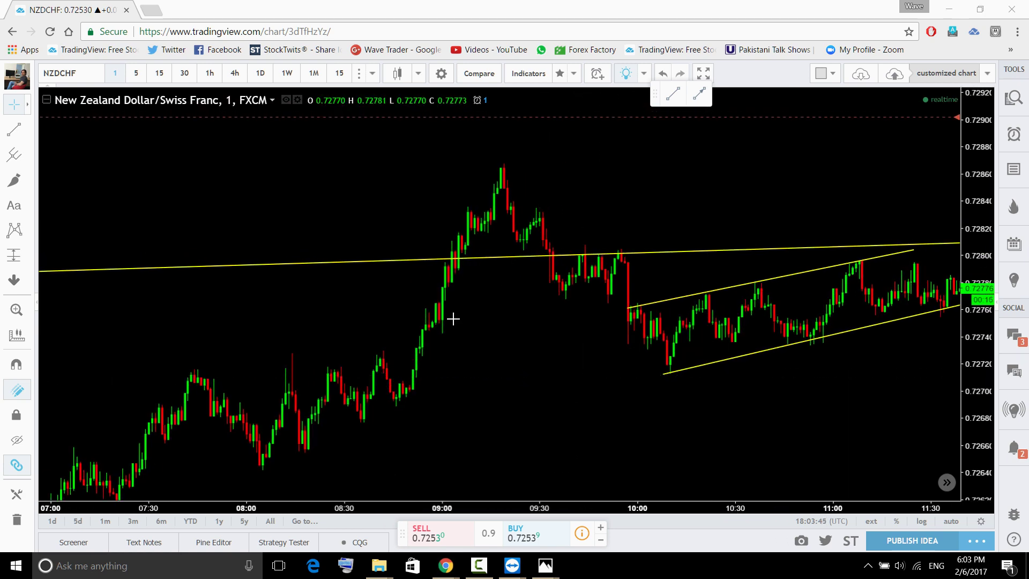
drag(446, 295, 484, 209)
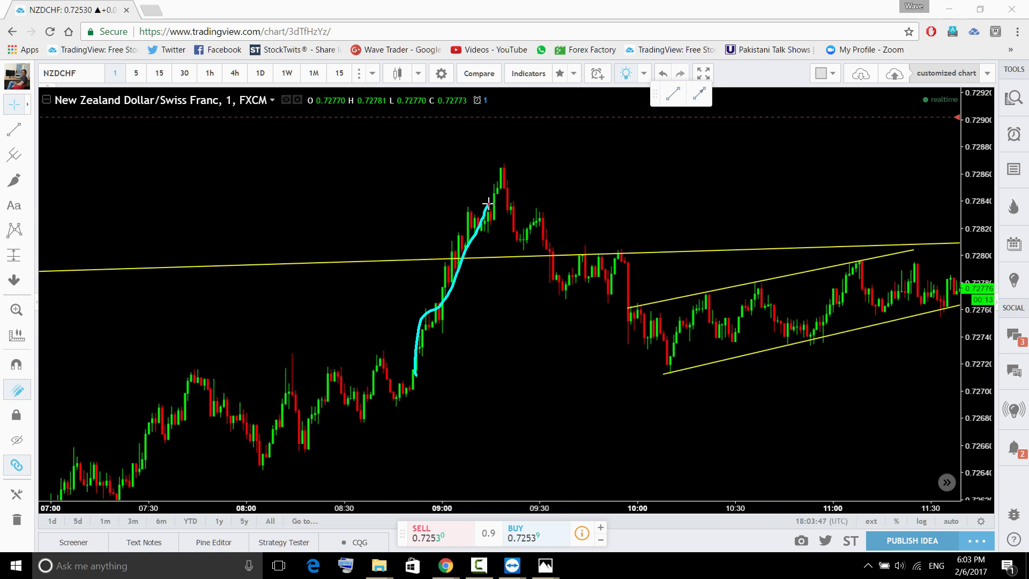